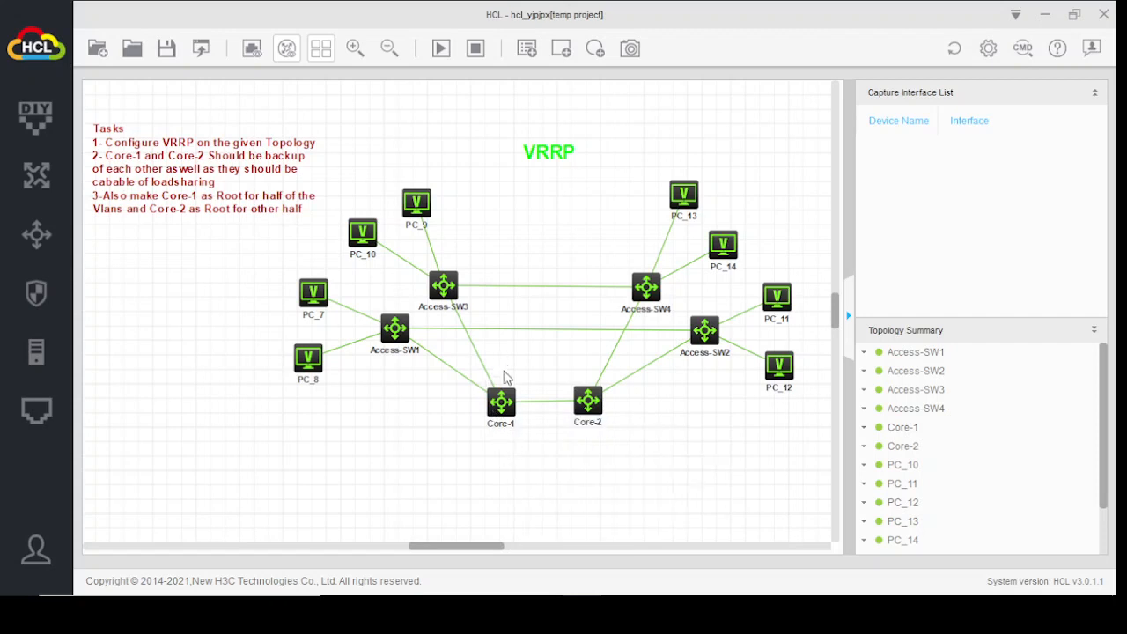
Open the Access-SW1 console and break out of its automatic configuration to reach the user-view prompt.
mouse_move(513, 422)
mouse_move(598, 421)
mouse_move(401, 336)
left_click(398, 331)
double_click(397, 331)
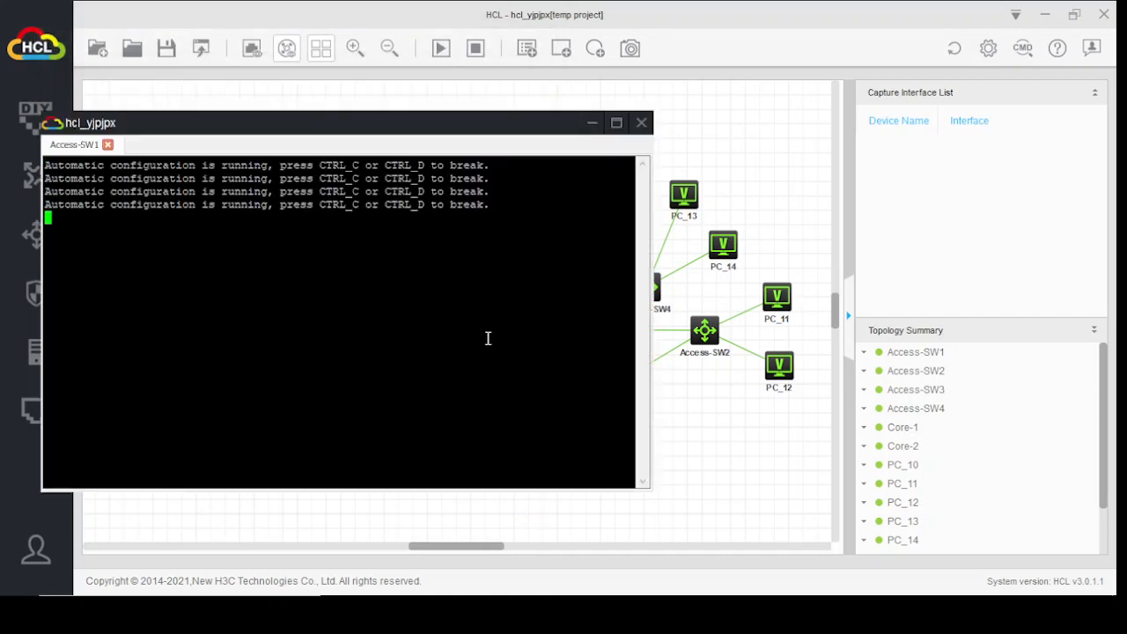
key("Return")
key("Return")
key("Return")
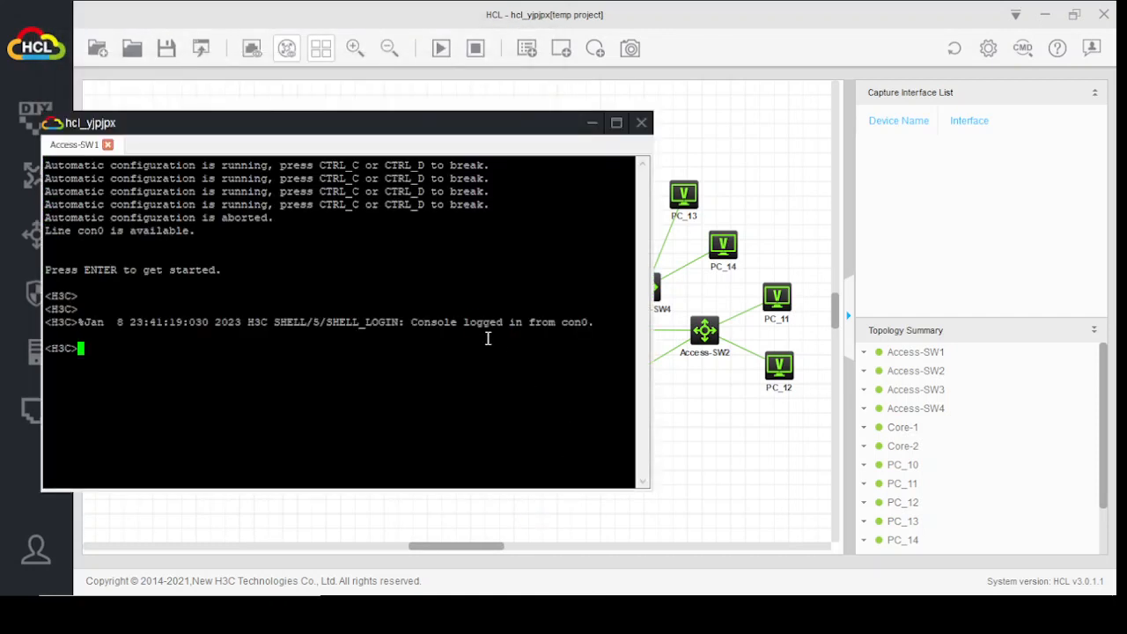
Enter system view on Access-SW1 with the system-view command.
type("sy")
key("Tab")
key("Return")
key("Return")
key("Return")
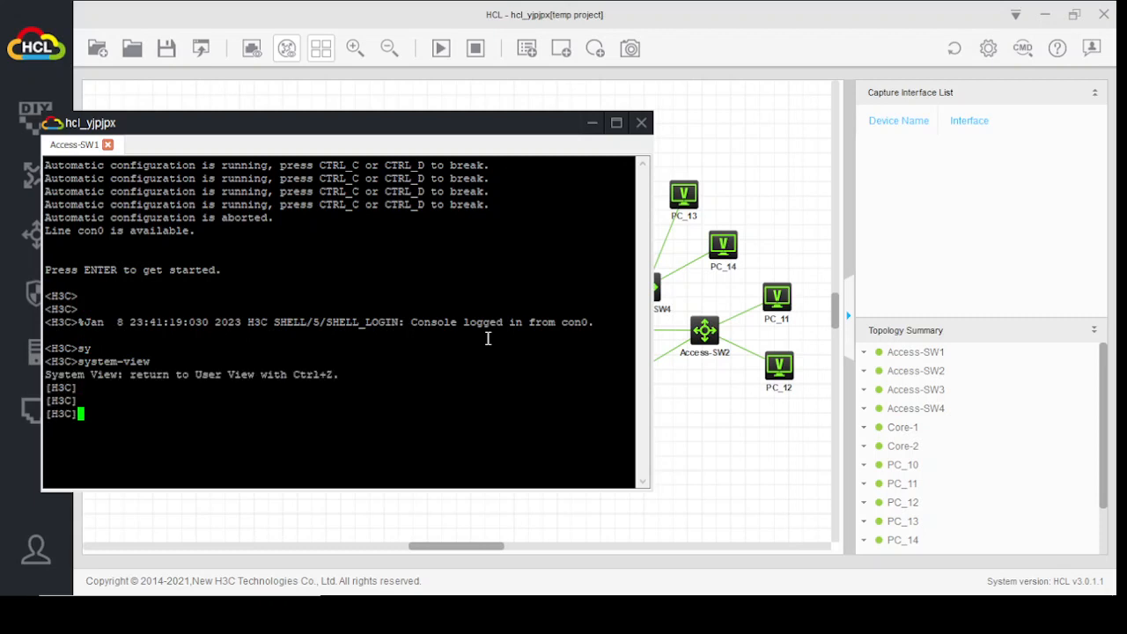
Set the switch's hostname to Access-SW1.
type("ho")
key("Tab")
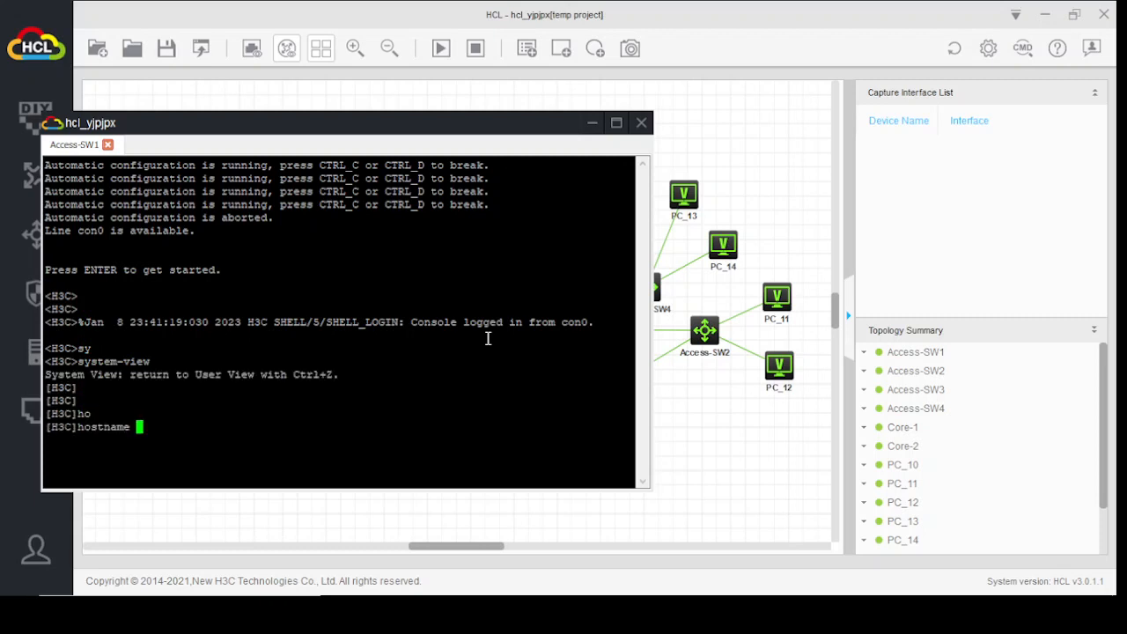
type("Access-SW1")
key("Return")
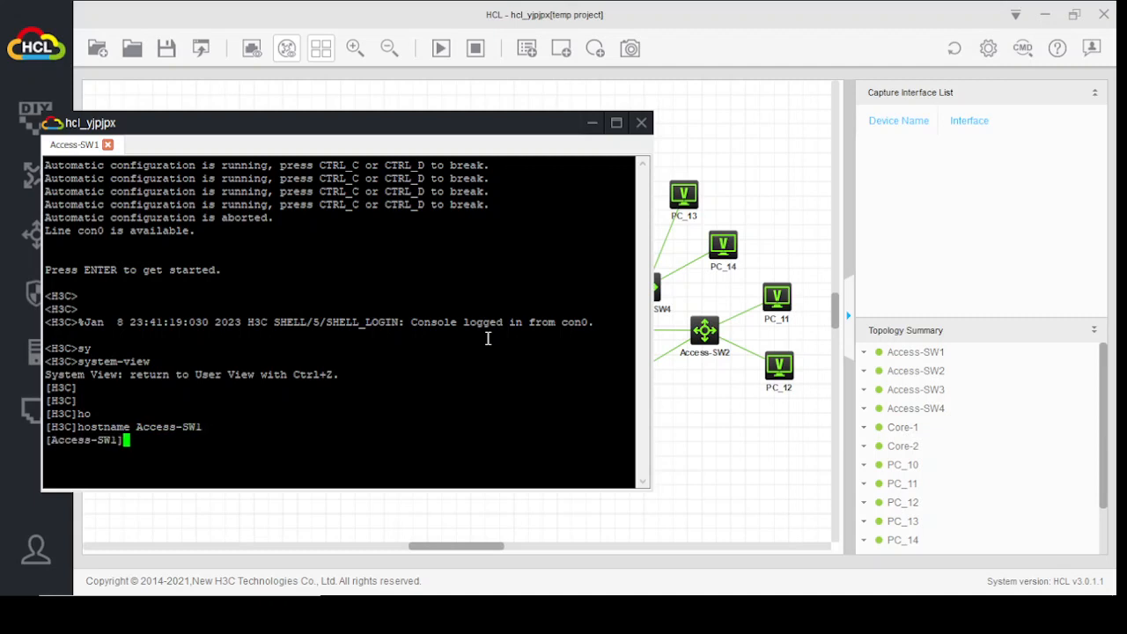
key("Return")
key("Return")
key("Return")
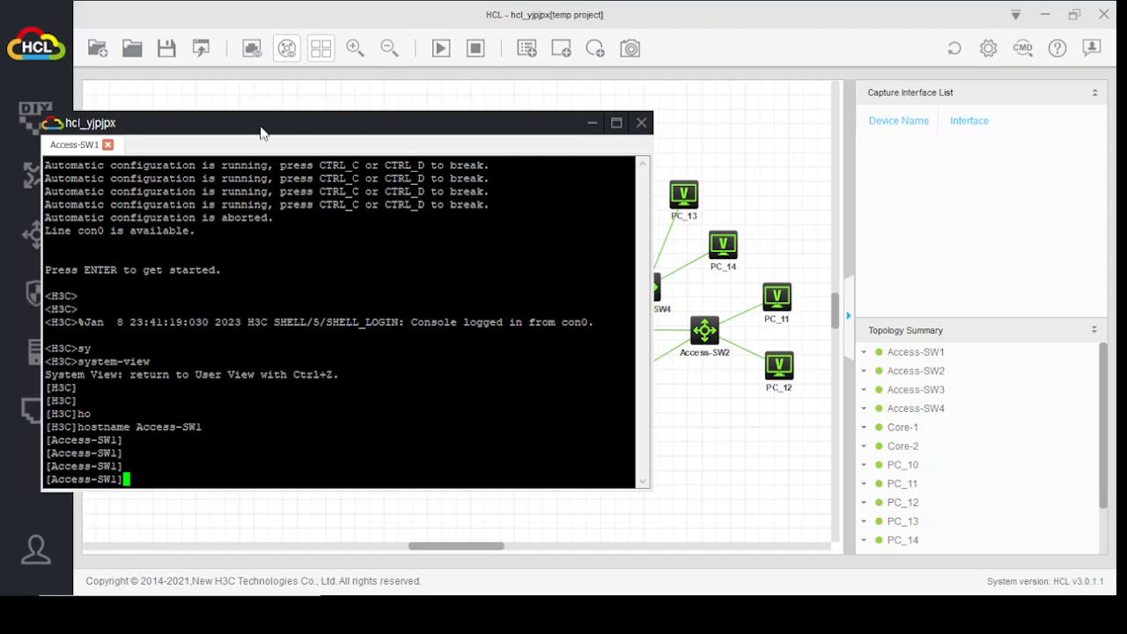
Check the simulator's tool settings, including the CLI mode, try the version settings, and close the settings dialog.
left_click_drag(241, 129, 400, 94)
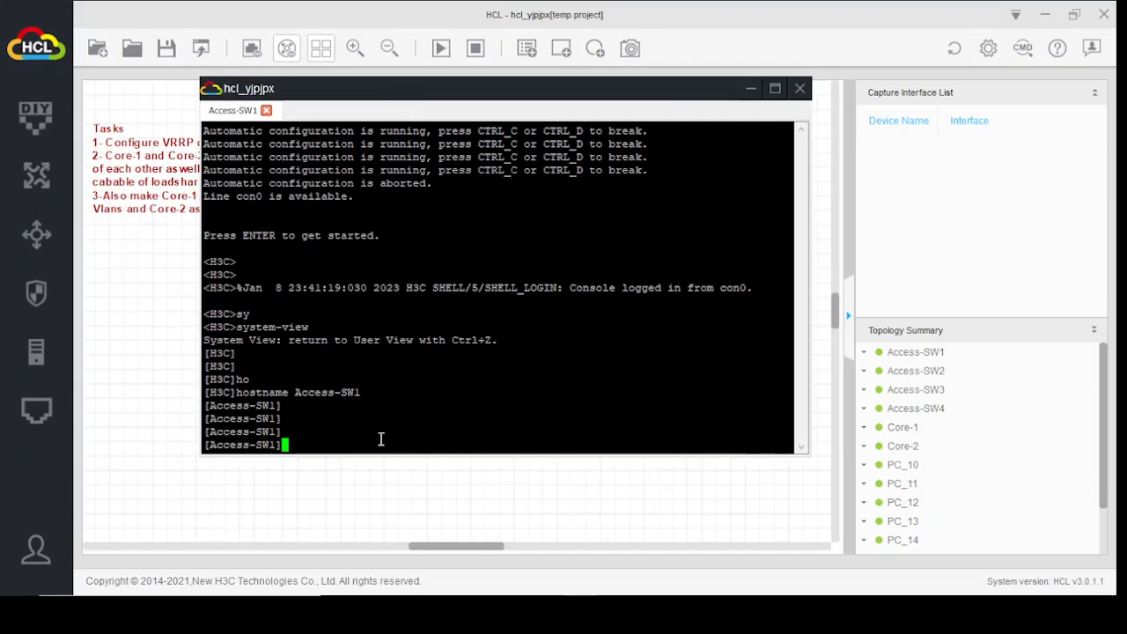
left_click(988, 49)
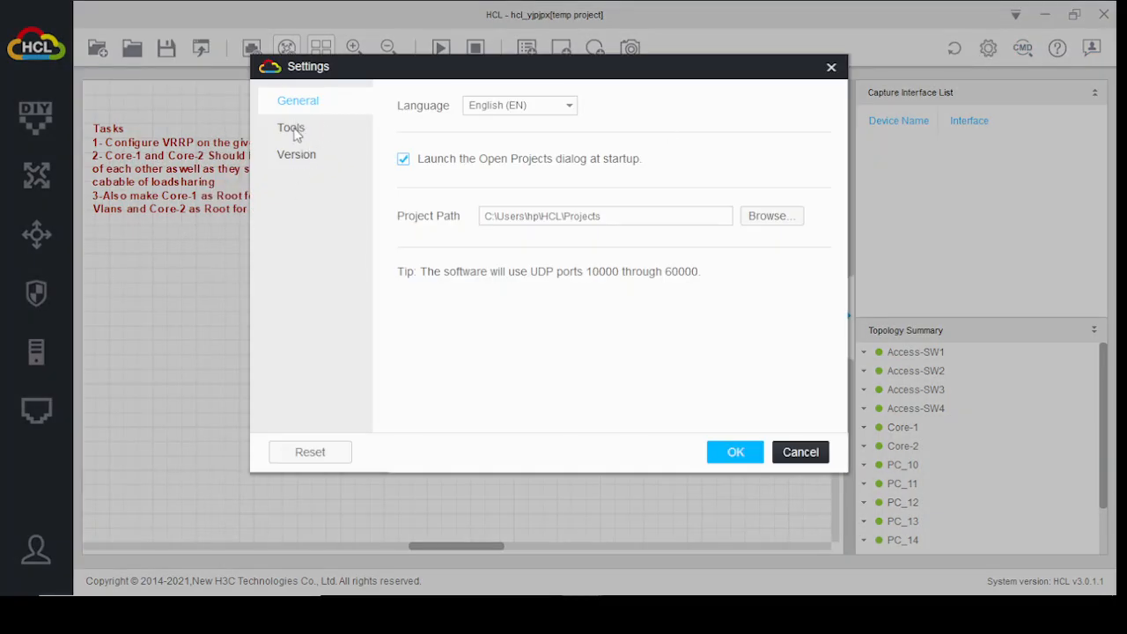
left_click(294, 131)
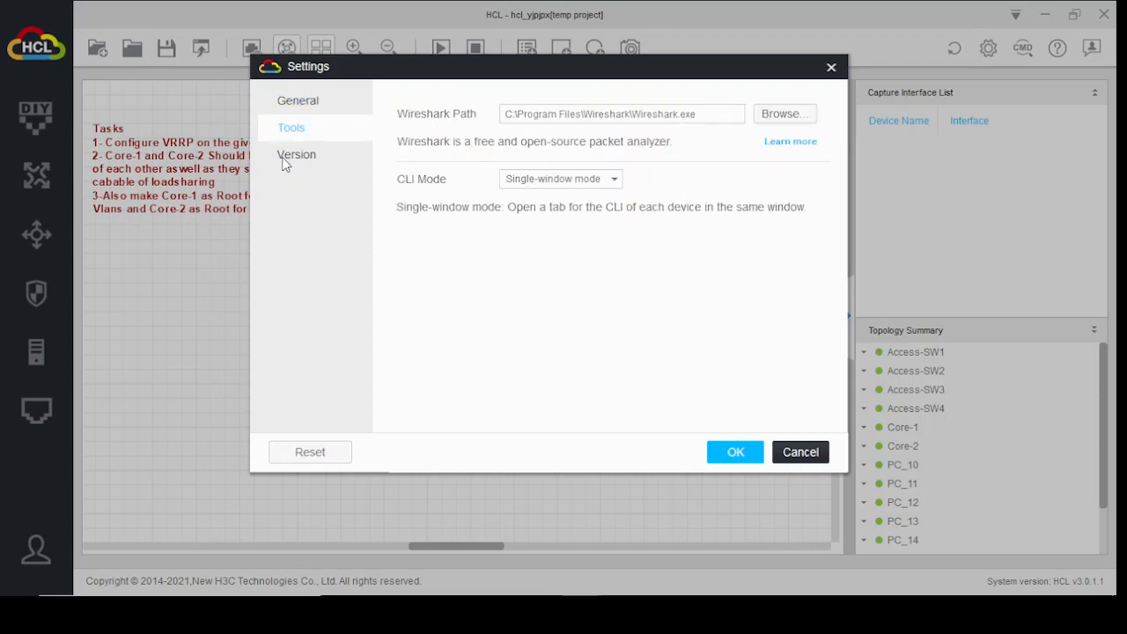
left_click(290, 157)
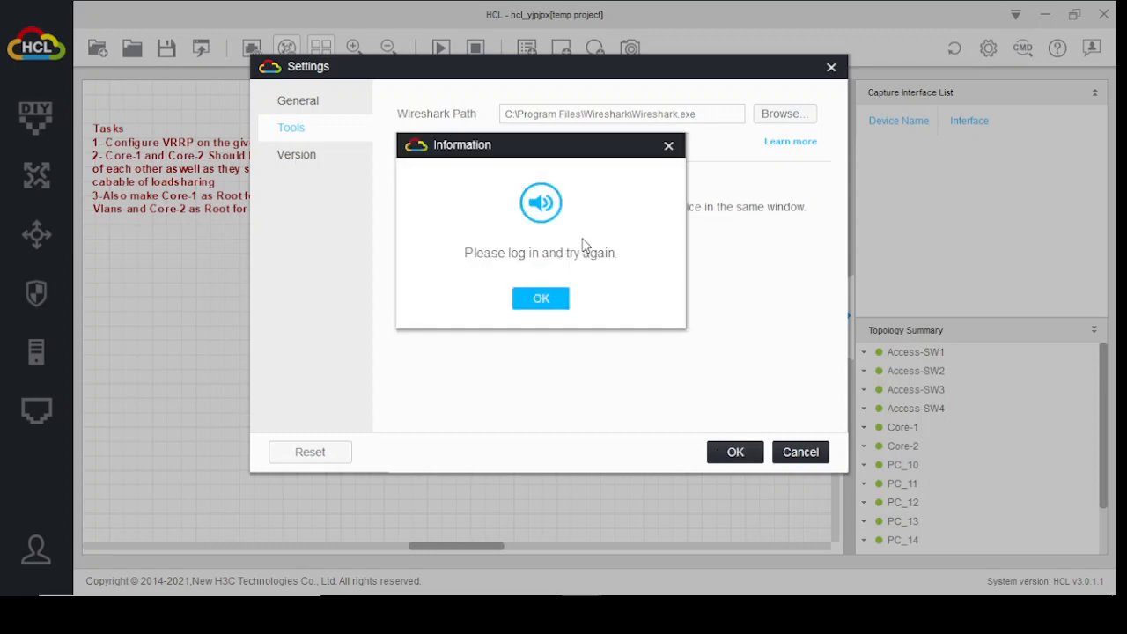
left_click(669, 146)
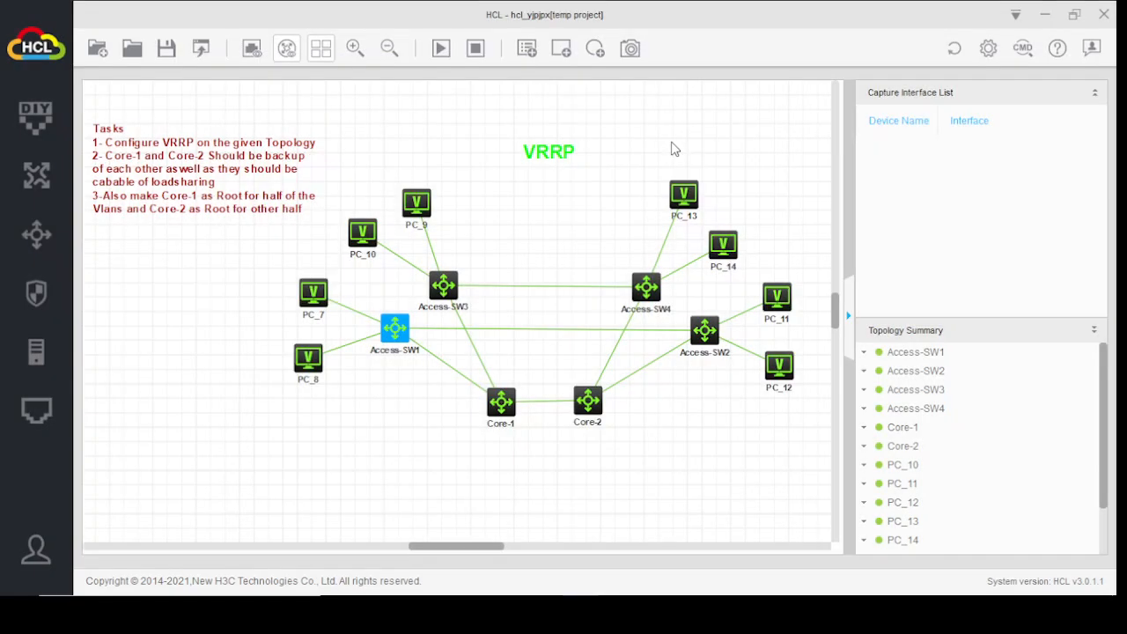
Bring back the Access-SW1 console and create VLANs 10 and 20.
double_click(401, 337)
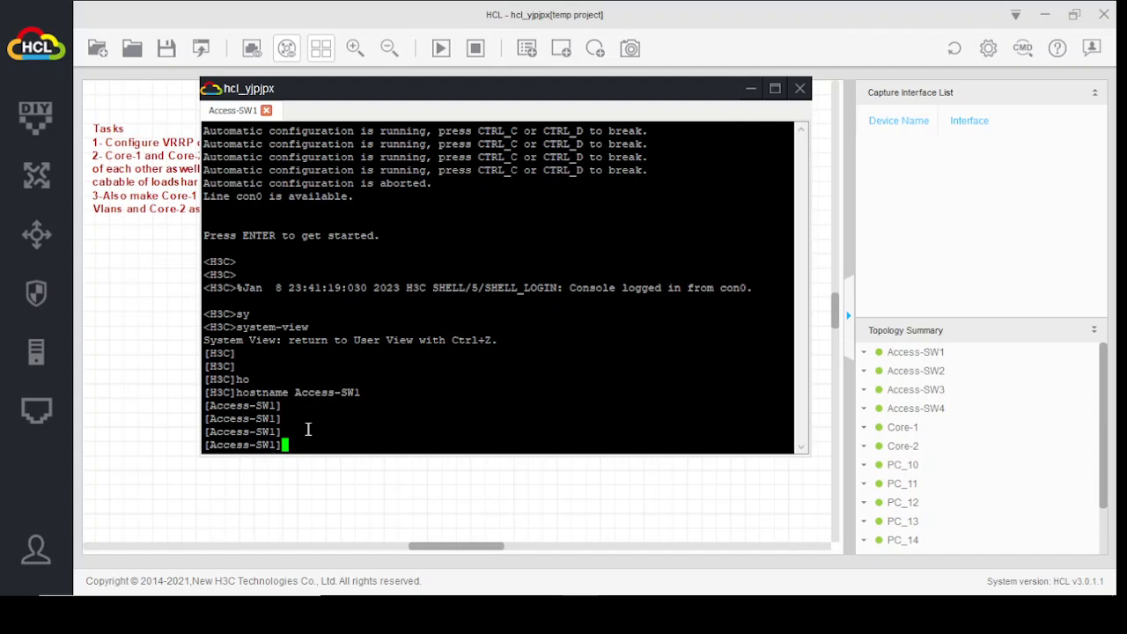
type("vlan 10")
key("Return")
type("vlan 1")
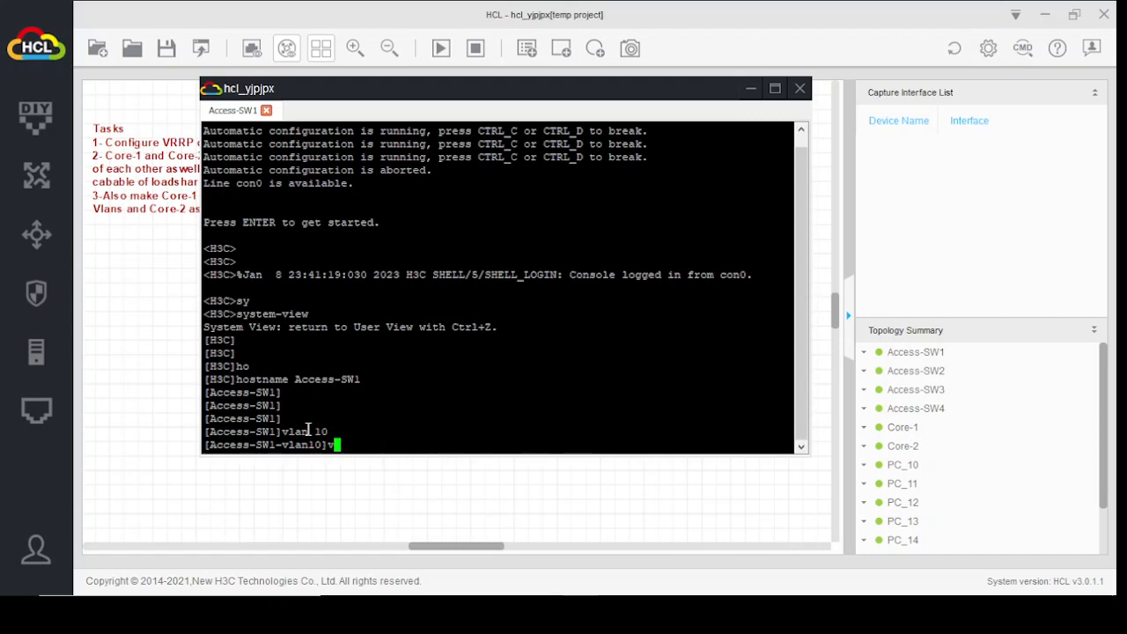
key("BackSpace")
type("20")
key("Return")
Create VLANs 30 and 40 on Access-SW1.
type("vlan 20")
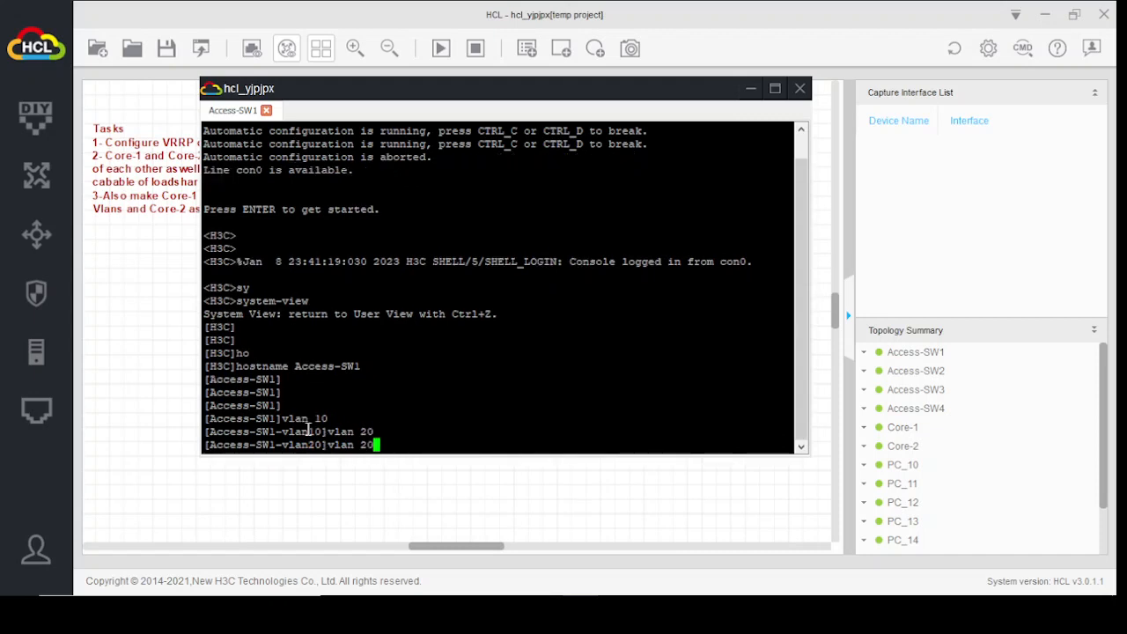
key("BackSpace")
key("BackSpace")
type("30")
key("Return")
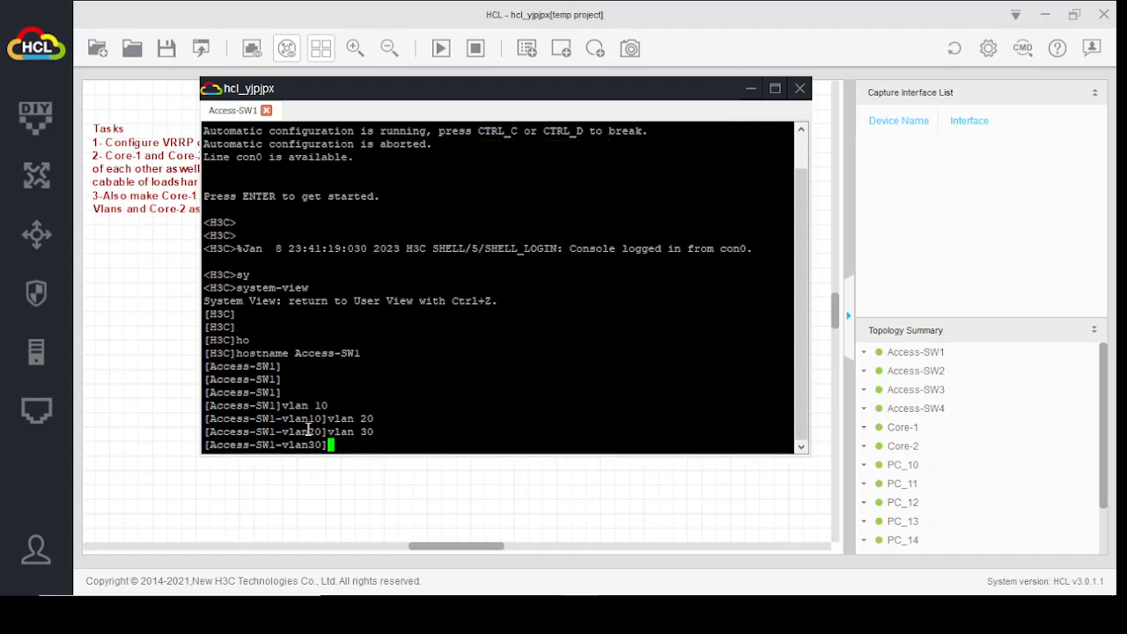
type("vlan 40")
key("Return")
key("Return")
key("Return")
key("Return")
key("Return")
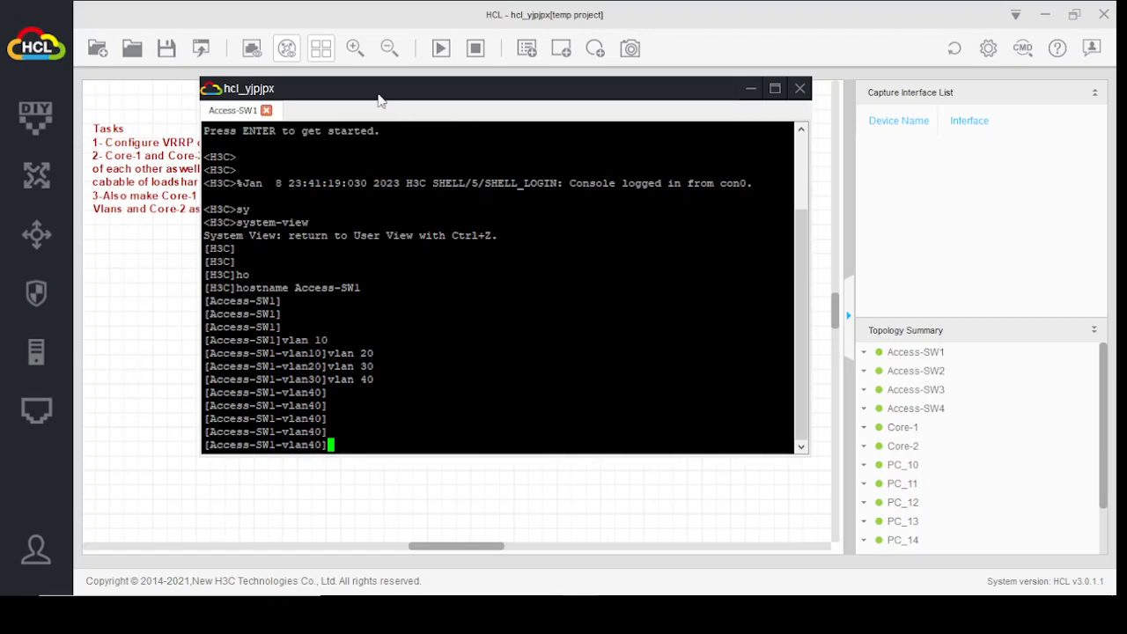
Move the console window clear of PC_7 and PC_8 and quit the VLAN 40 view to system view.
left_click_drag(376, 93, 642, 117)
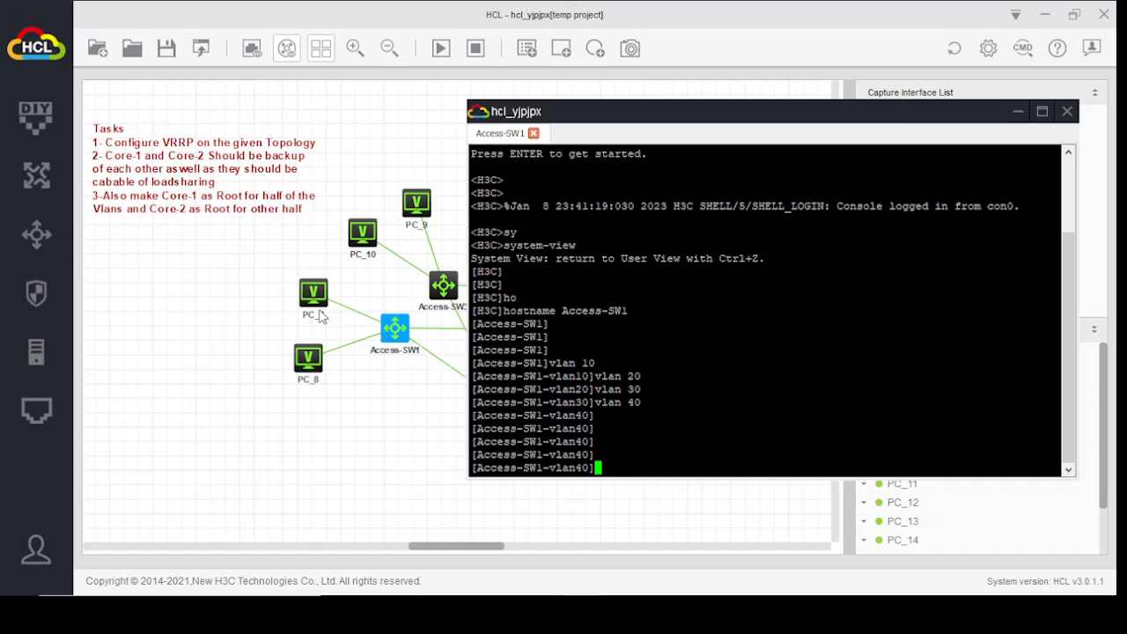
mouse_move(388, 353)
type("quit")
key("Return")
key("Return")
key("Return")
key("Return")
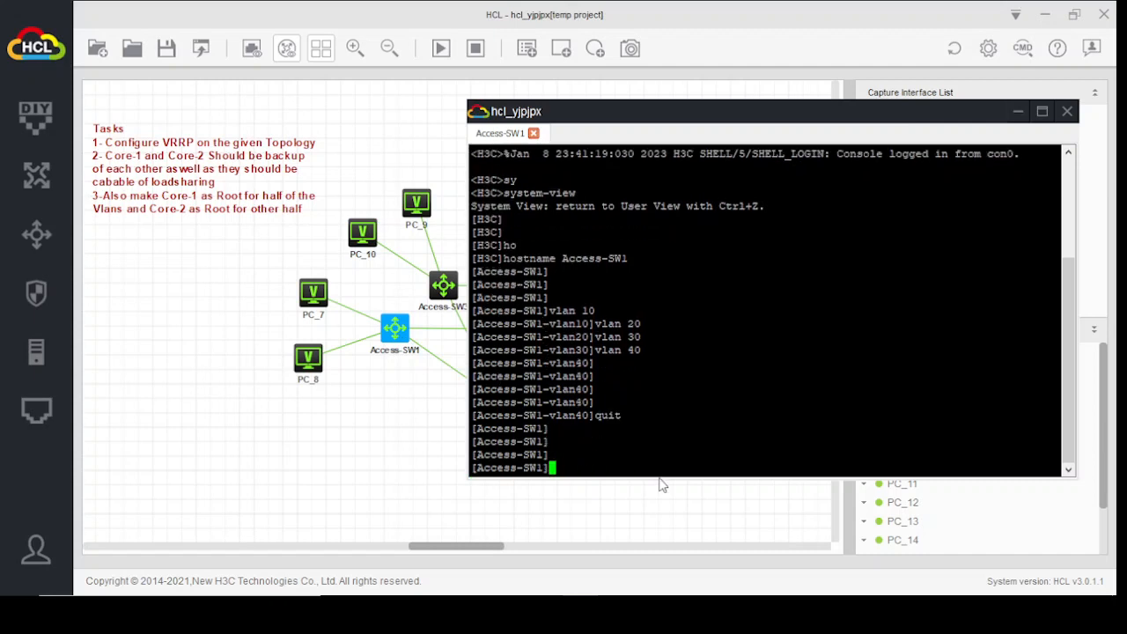
Enter the interface range GigabitEthernet 1/0/1 to GigabitEthernet 1/0/5 on Access-SW1.
type("inter")
key("Tab")
type("r")
key("Tab")
type("gi")
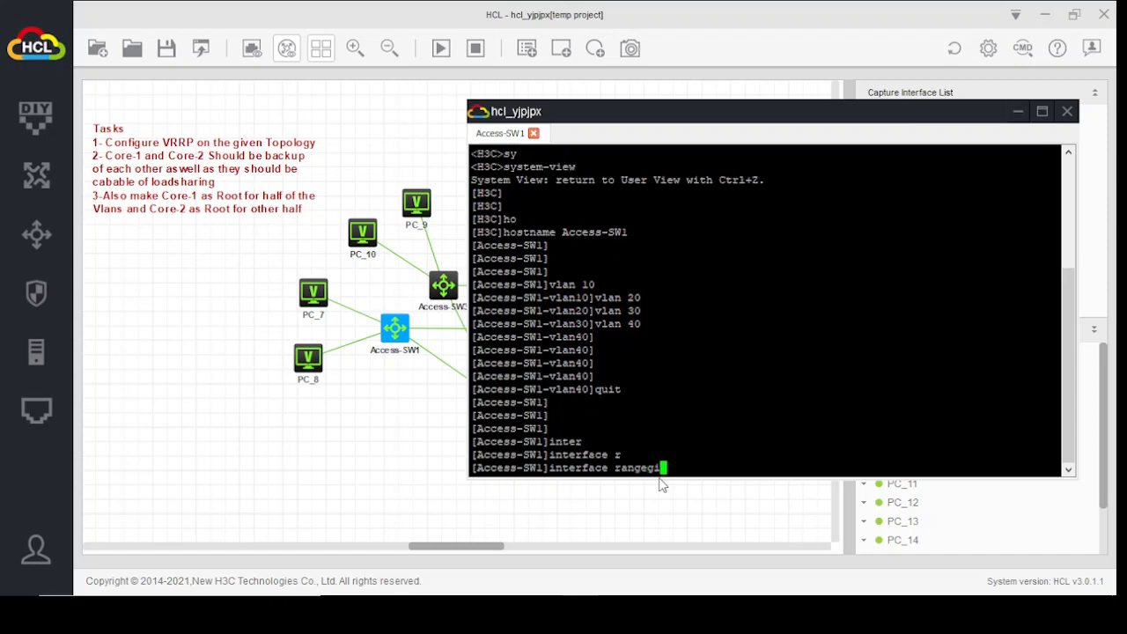
key("BackSpace")
key("BackSpace")
key("Tab")
key("BackSpace")
key("BackSpace")
key("BackSpace")
key("BackSpace")
key("BackSpace")
key("BackSpace")
key("BackSpace")
key("BackSpace")
key("BackSpace")
key("BackSpace")
key("BackSpace")
key("BackSpace")
key("BackSpace")
key("BackSpace")
key("BackSpace")
key("BackSpace")
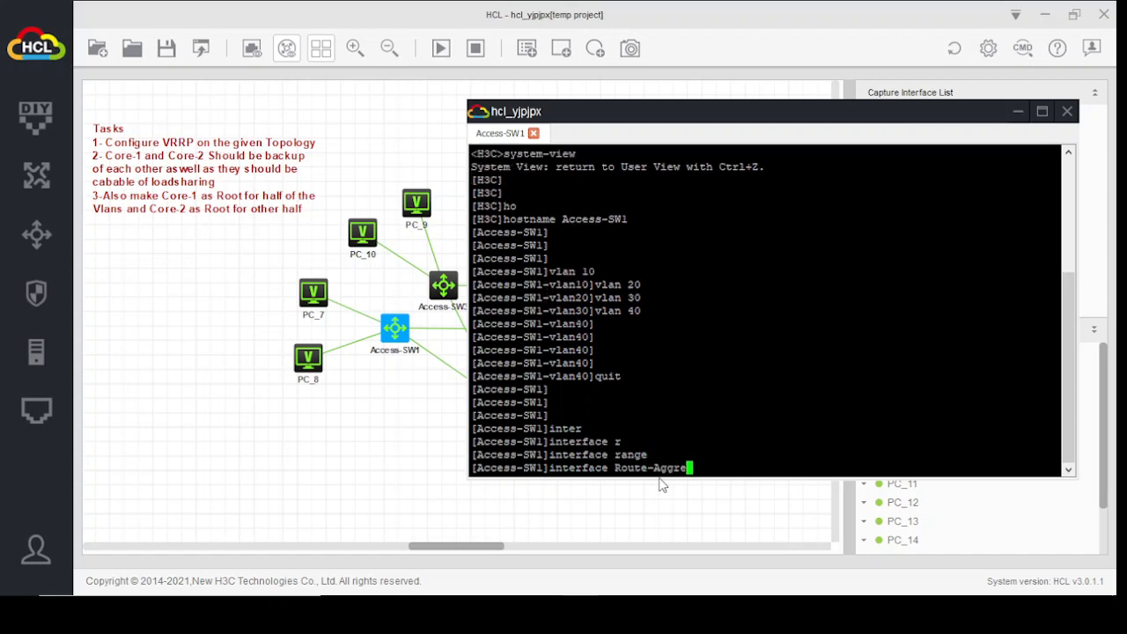
type("r")
key("Tab")
type("gi")
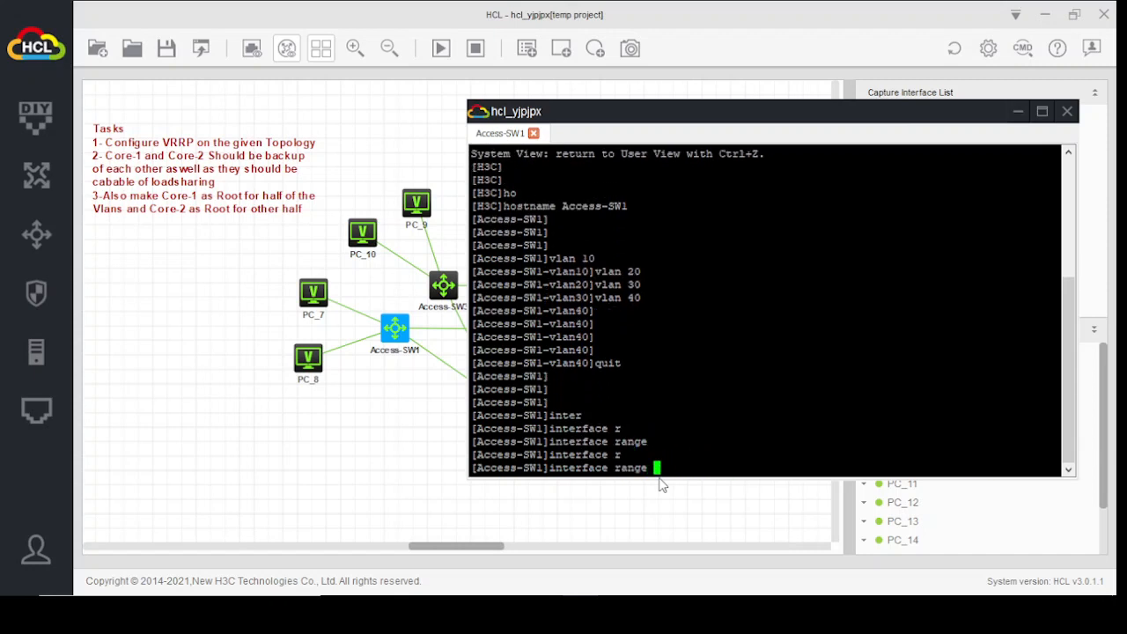
key("Tab")
type("1o")
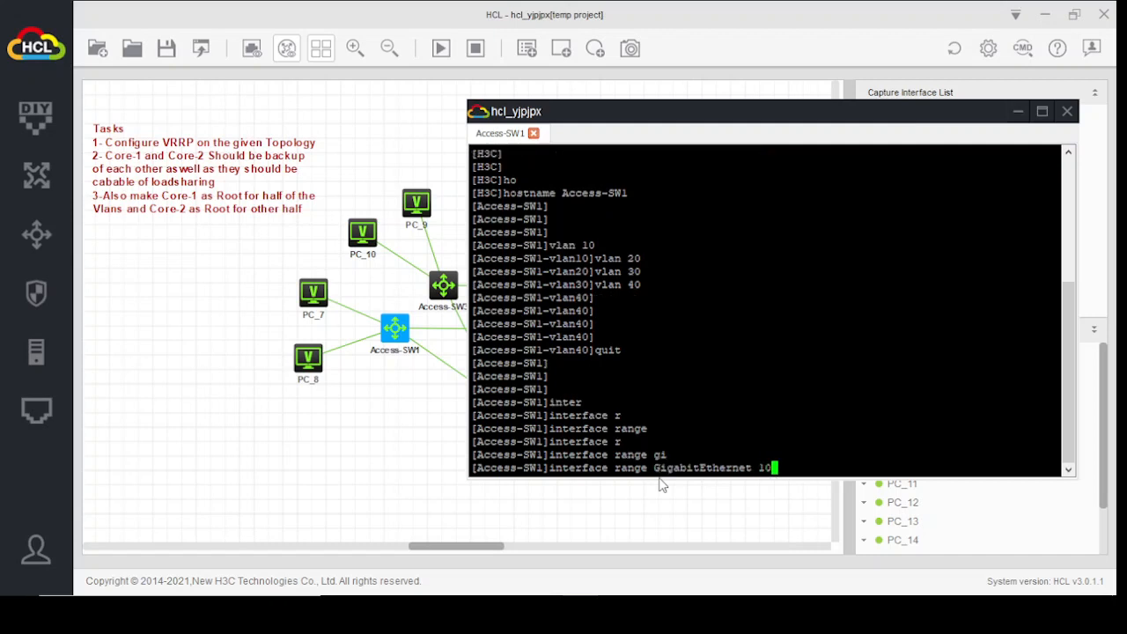
key("BackSpace")
key("BackSpace")
type("1/0/1 to")
key("Tab")
type("gi")
key("Tab")
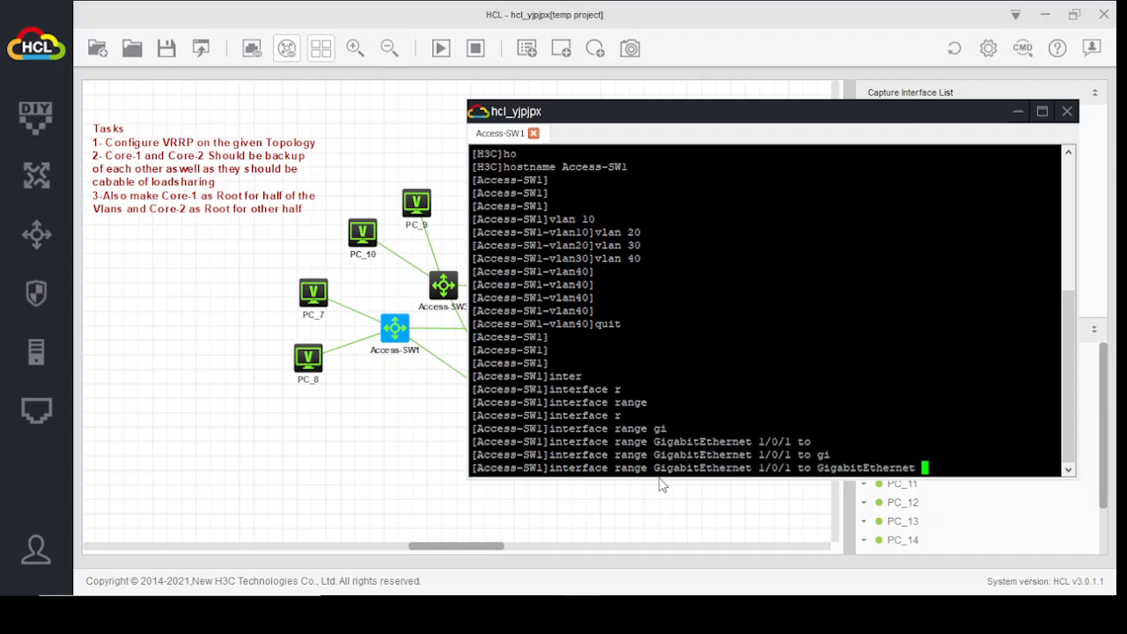
type("1/0/5")
key("Return")
key("Return")
key("Return")
key("Return")
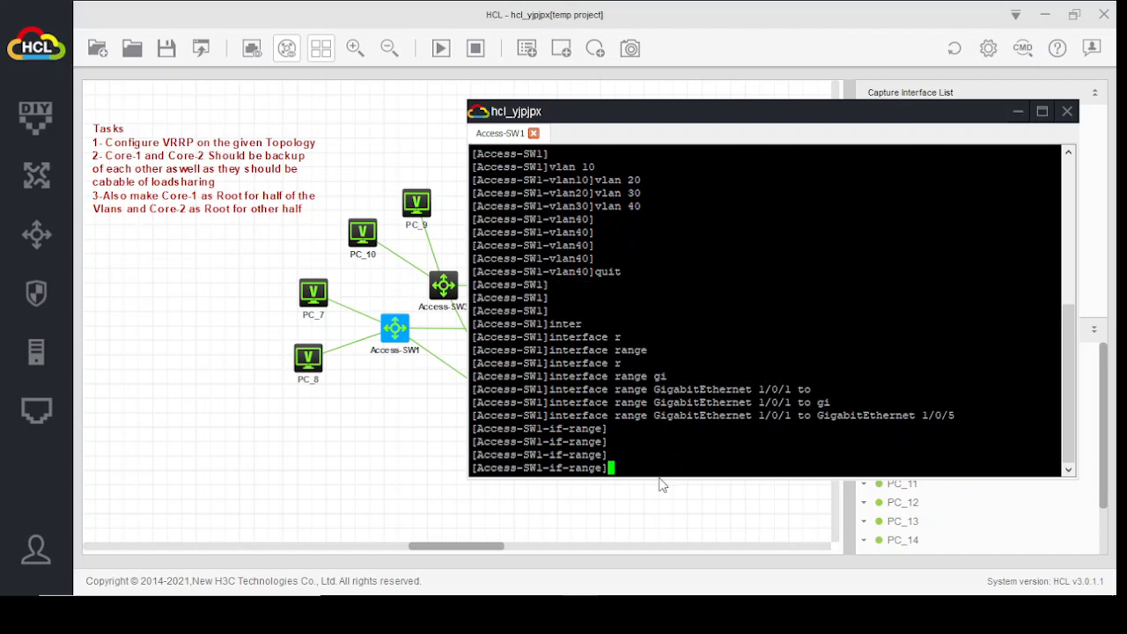
Set the port link-type of the interface range to access.
type("por")
key("Tab")
type("ac")
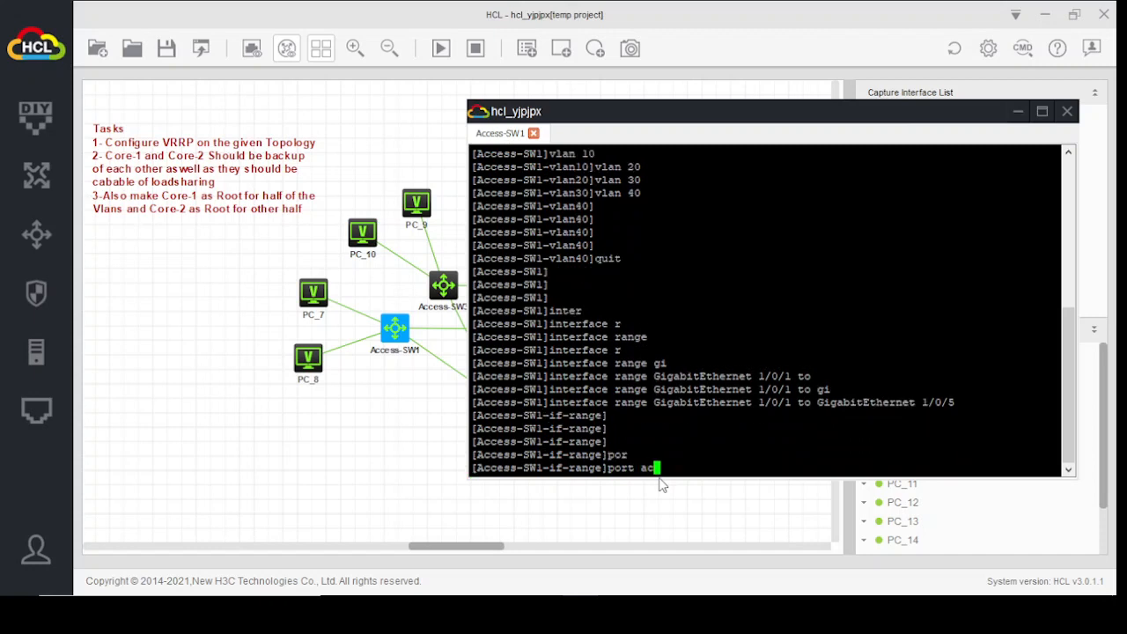
key("Tab")
key("BackSpace")
key("BackSpace")
key("BackSpace")
key("BackSpace")
key("BackSpace")
key("BackSpace")
key("BackSpace")
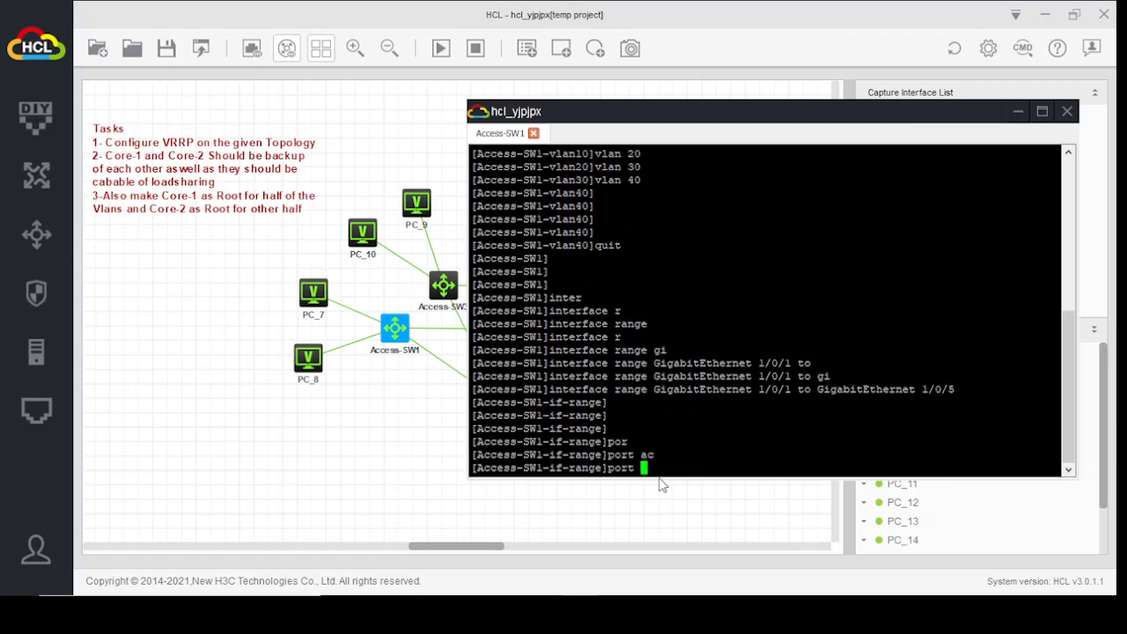
type("li")
key("Tab")
type("t")
key("Tab")
type("ac")
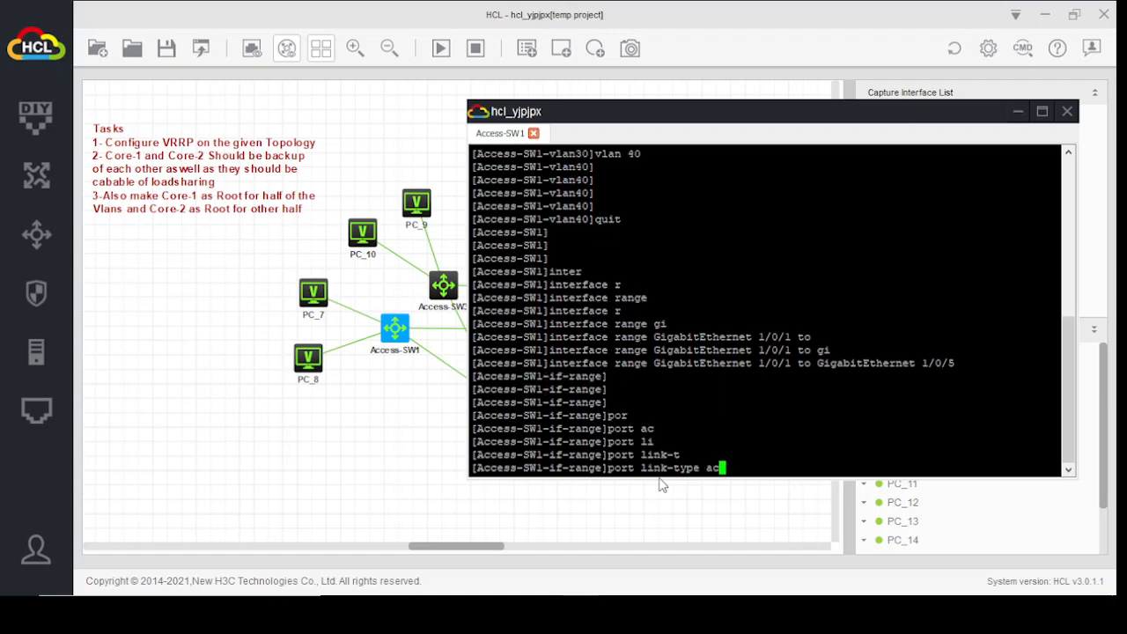
key("Tab")
key("Return")
Assign the interface range to access VLAN 10 and dismiss the security notification.
type("pro")
key("Tab")
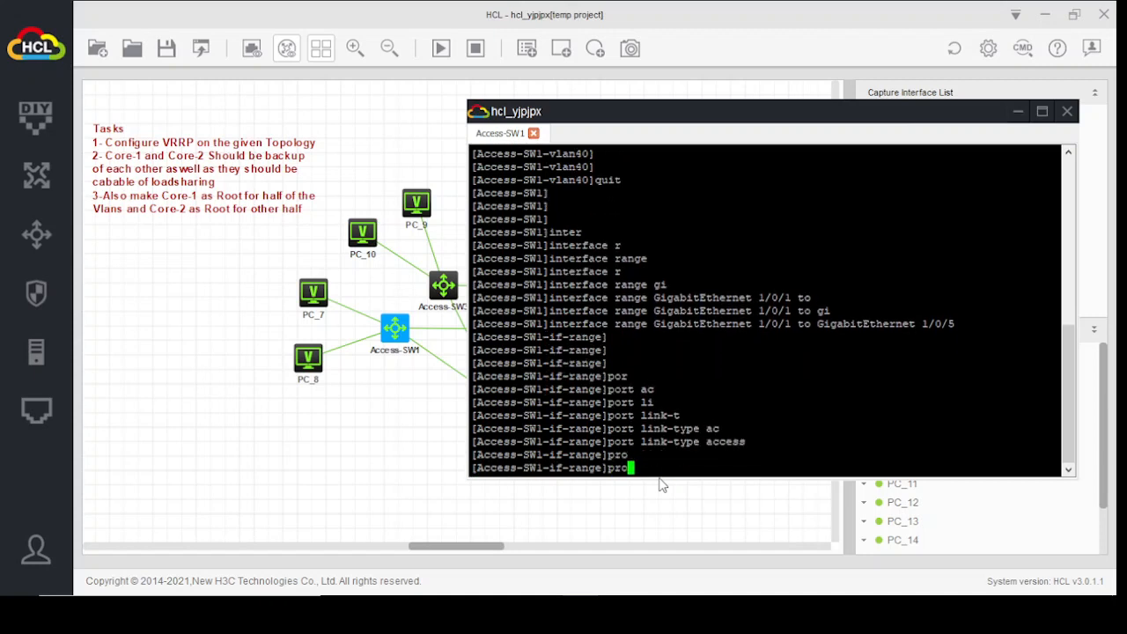
key("BackSpace")
key("BackSpace")
type("or")
key("Tab")
type("t")
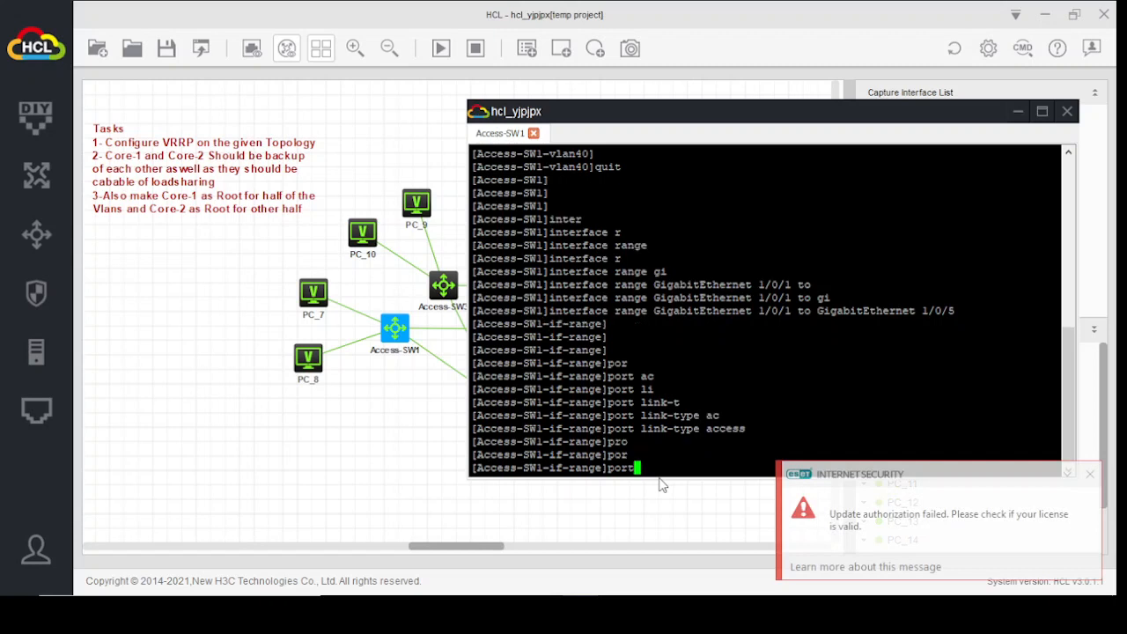
type(" ac")
key("Tab")
type("vl")
key("Tab")
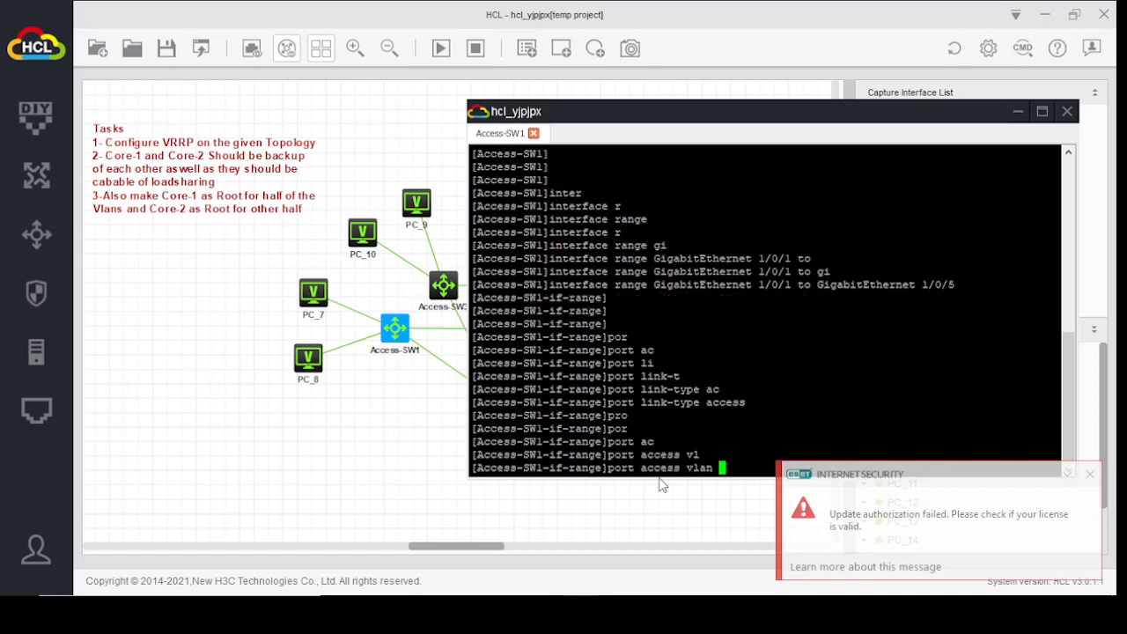
type("10")
key("Return")
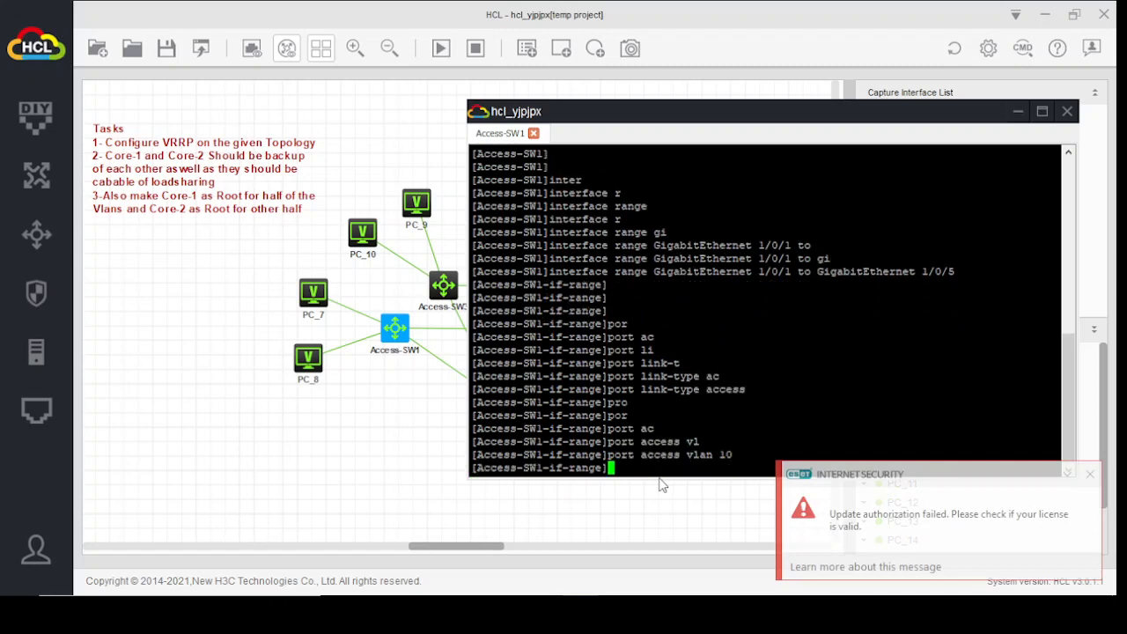
left_click(1090, 474)
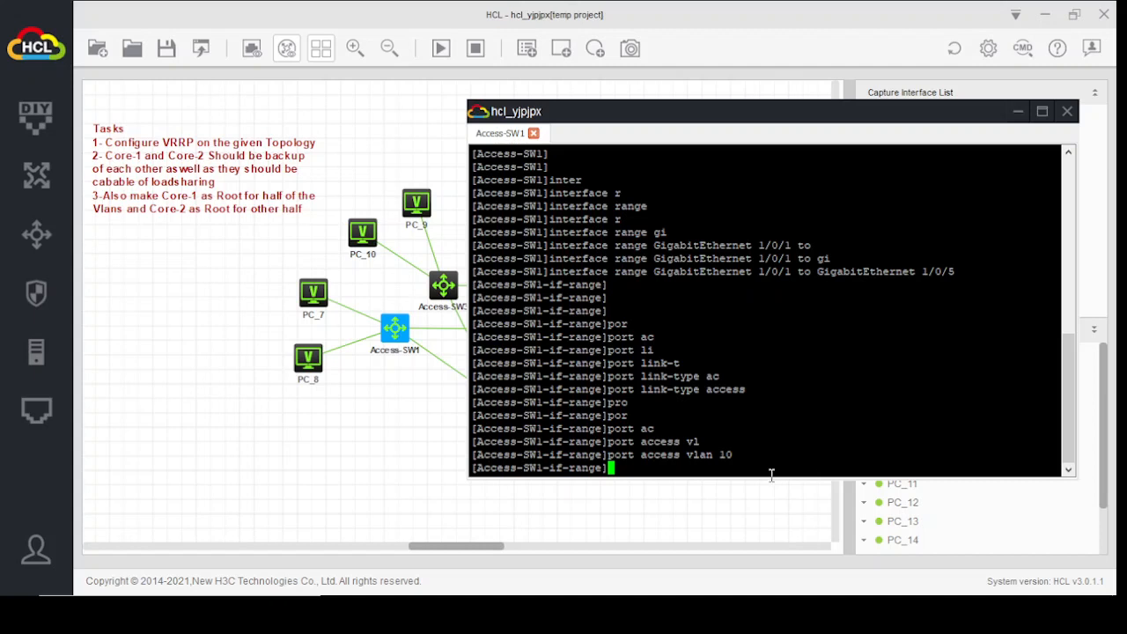
Leave the current interface range and enter the range GigabitEthernet 1/0/6 to GigabitEthernet 1/0/10 on Access-SW1.
type("quit")
key("Return")
type("int")
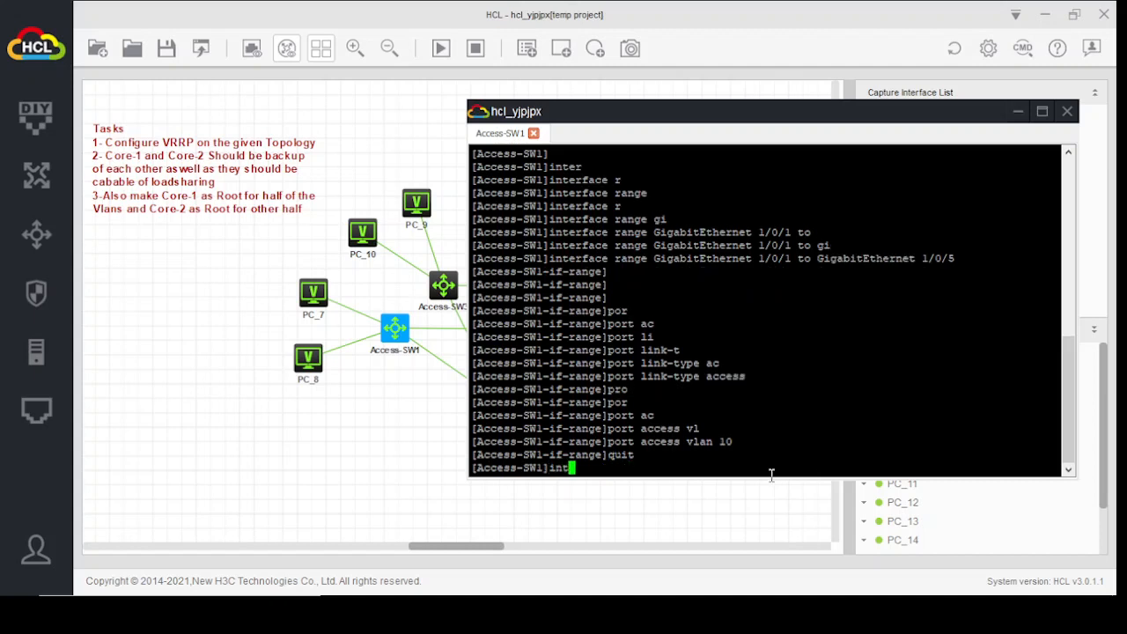
type("er")
key("Tab")
type("r")
key("Tab")
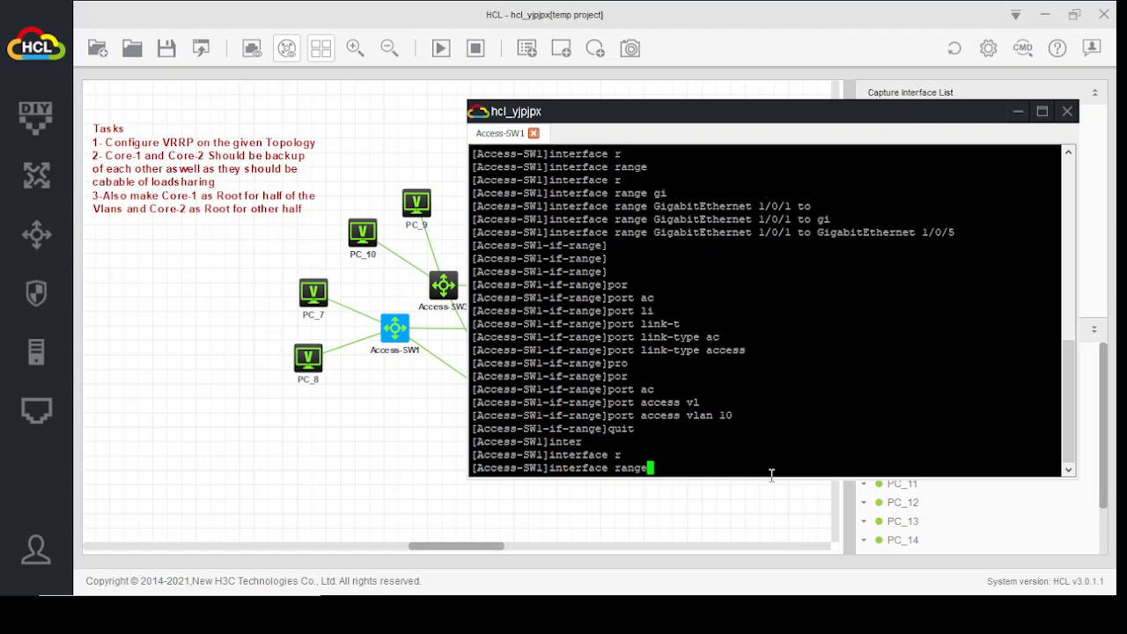
type("gi")
key("Tab")
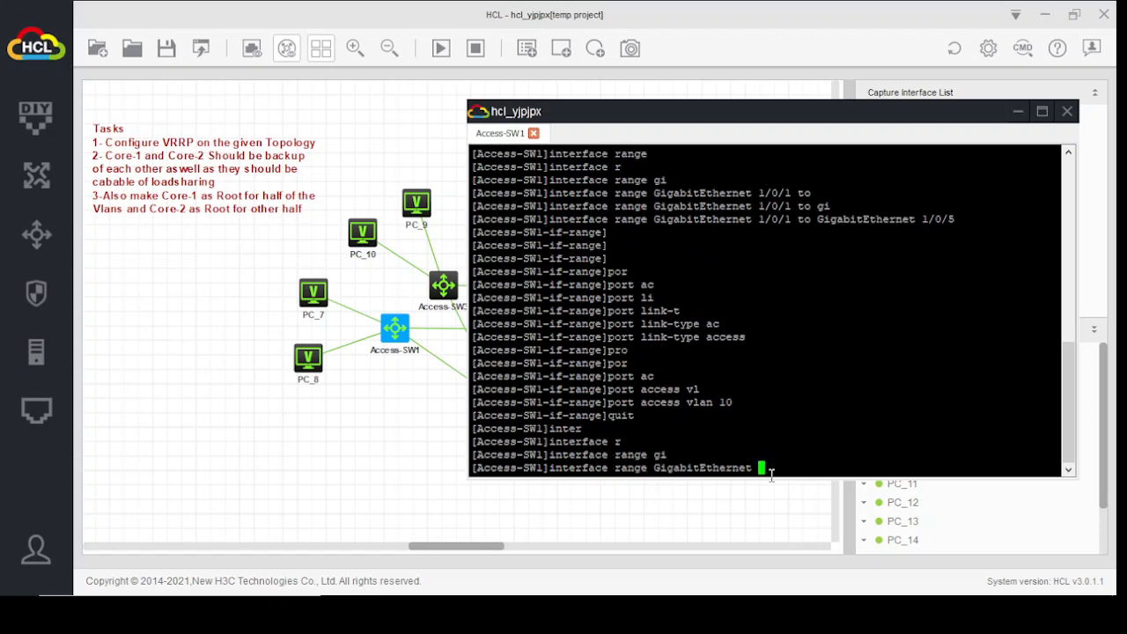
type("1/0/1 to Gigabi")
key("Tab")
type("1/0/")
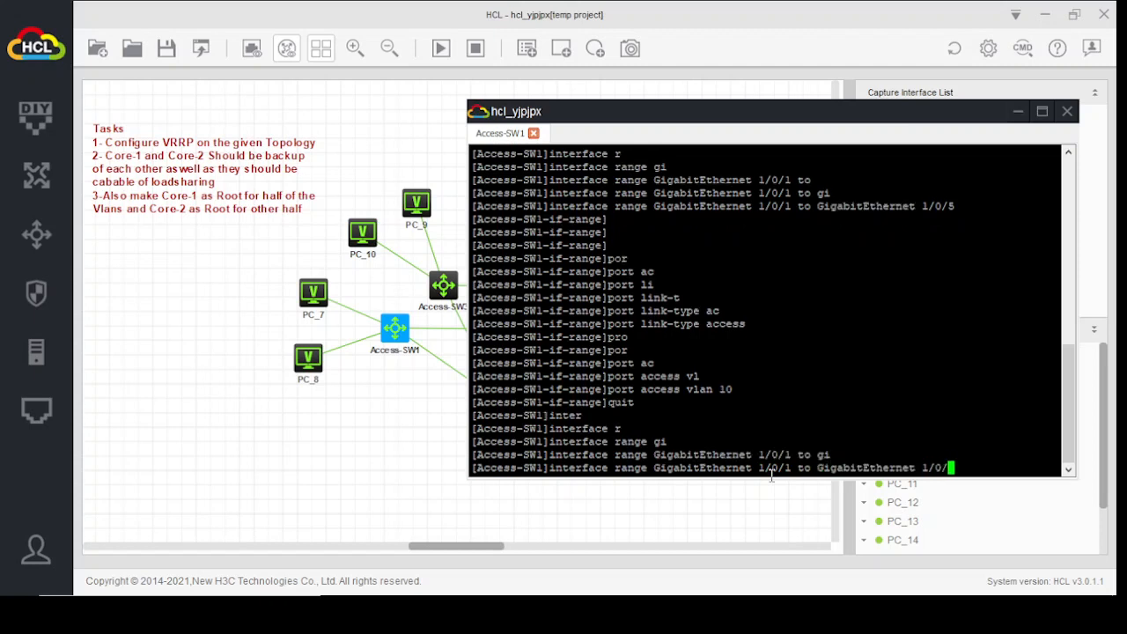
key("BackSpace")
key("BackSpace")
key("BackSpace")
key("BackSpace")
key("BackSpace")
key("BackSpace")
key("BackSpace")
key("BackSpace")
key("BackSpace")
key("BackSpace")
key("BackSpace")
key("BackSpace")
key("BackSpace")
key("BackSpace")
key("BackSpace")
key("BackSpace")
key("BackSpace")
key("BackSpace")
key("BackSpace")
key("BackSpace")
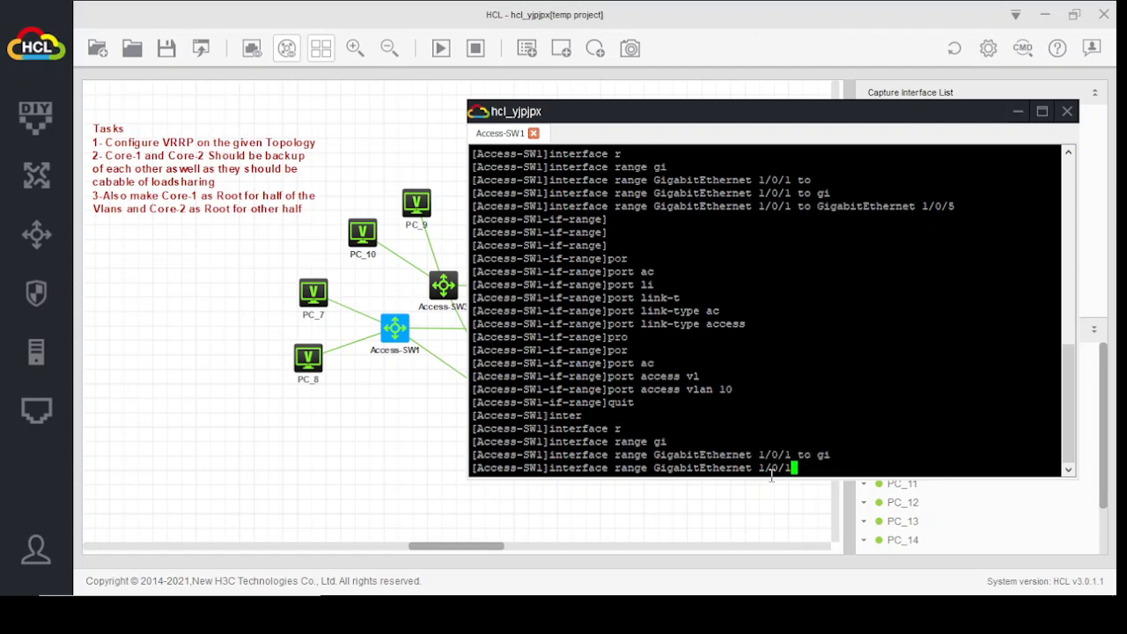
key("BackSpace")
type("6 go gi")
key("Tab")
key("BackSpace")
key("BackSpace")
key("BackSpace")
key("BackSpace")
key("BackSpace")
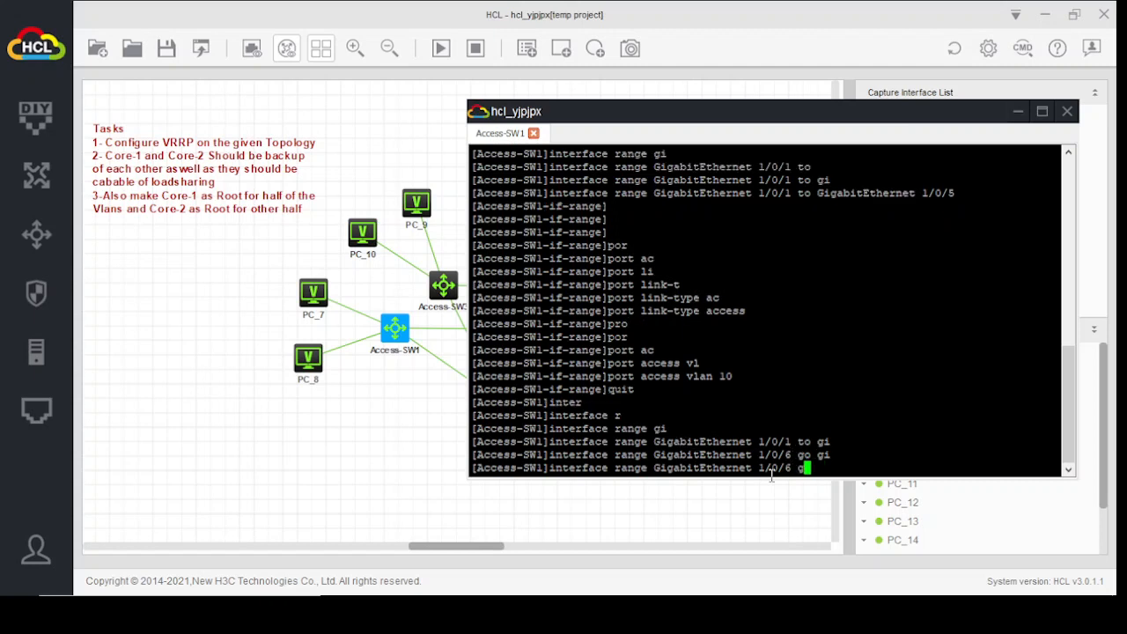
type("to gi")
key("Tab")
type("1/0")
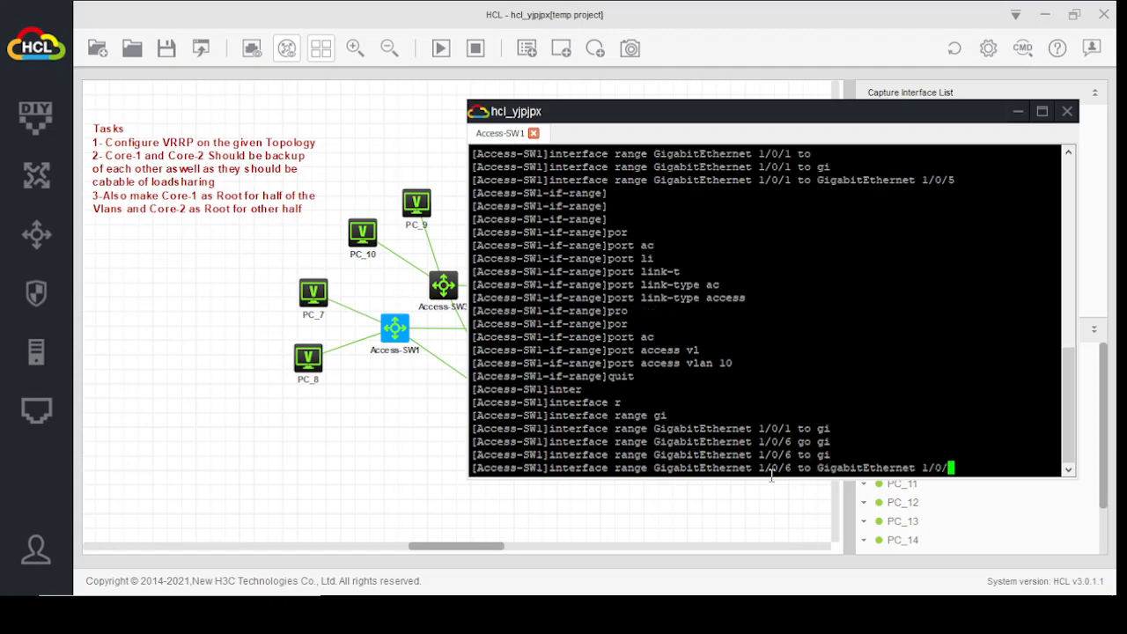
type("/10")
key("Return")
key("Return")
key("Return")
key("Return")
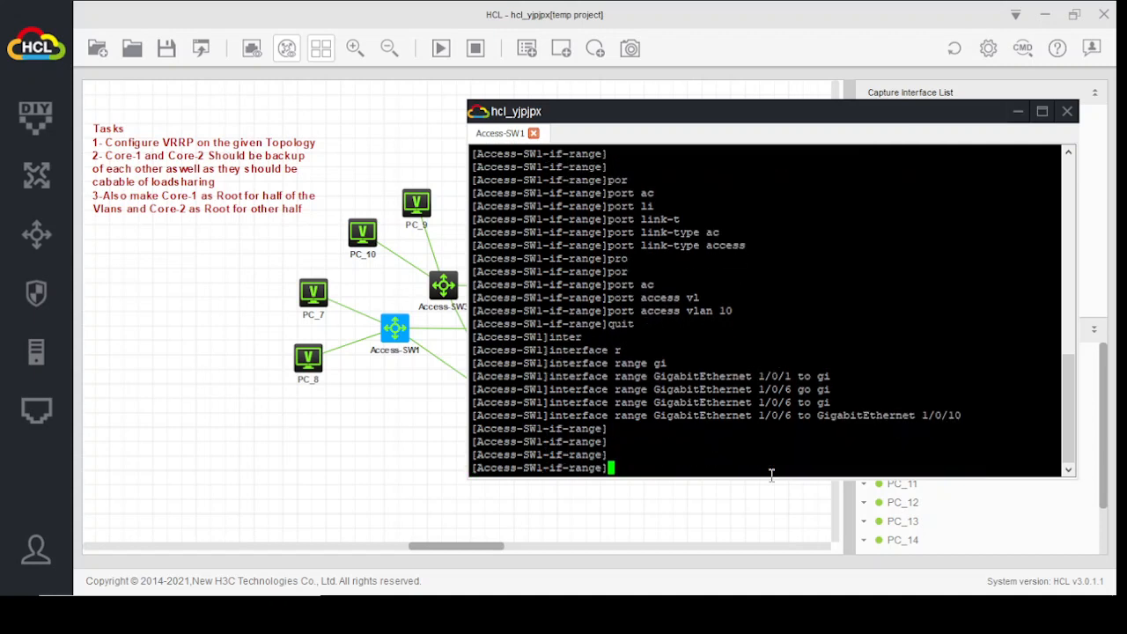
Set the port link-type of GigabitEthernet 1/0/6 to 1/0/10 to access.
type("por")
key("Tab")
type("li")
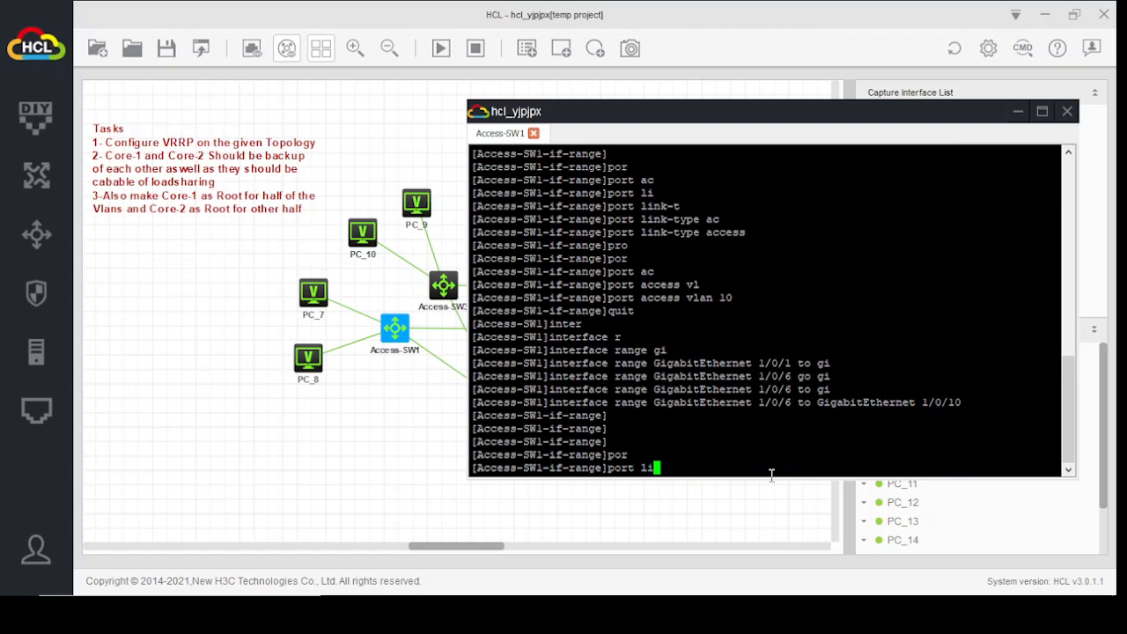
key("Tab")
type("t")
key("Tab")
type("ac")
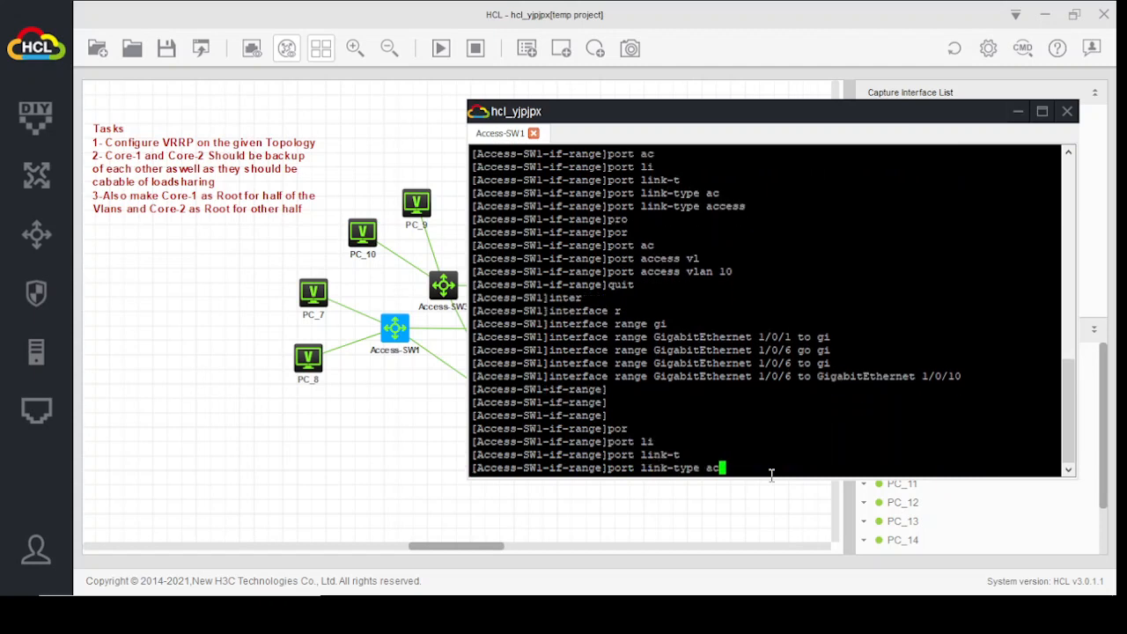
key("Tab")
key("Return")
key("Return")
key("Return")
Assign the ports GigabitEthernet 1/0/6 to 1/0/10 to access VLAN 20.
type("po")
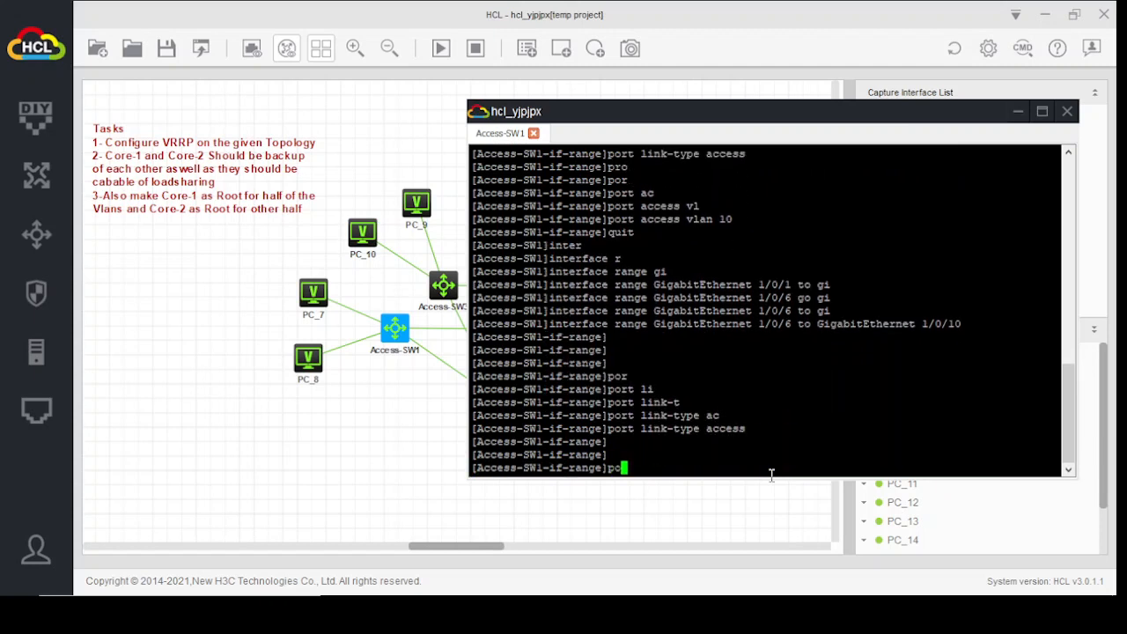
key("Tab")
type("ac")
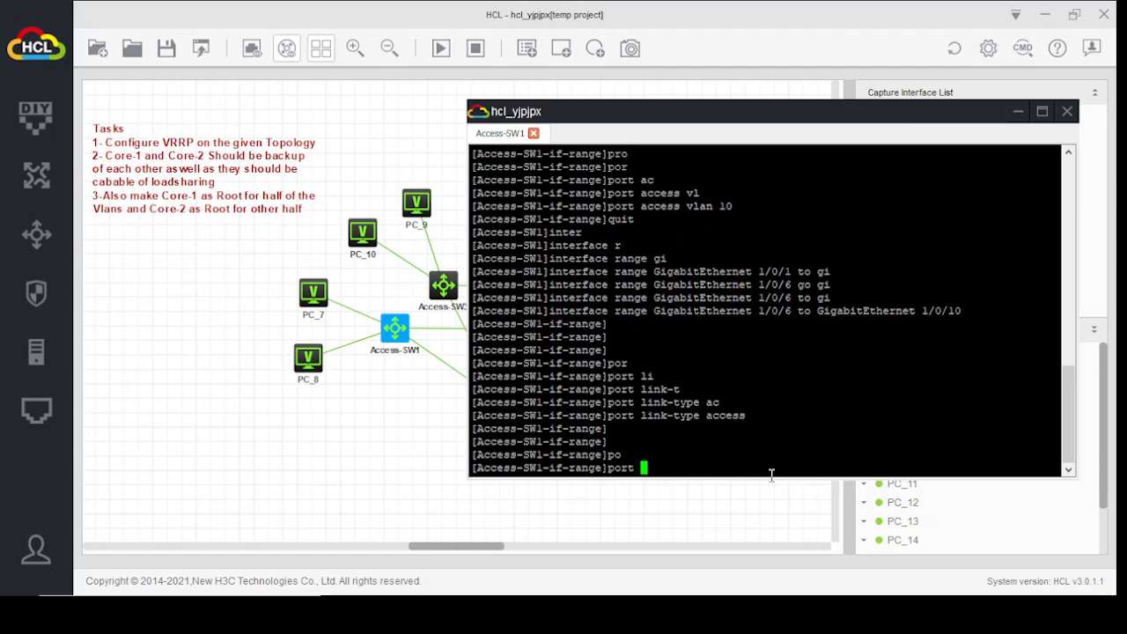
key("Tab")
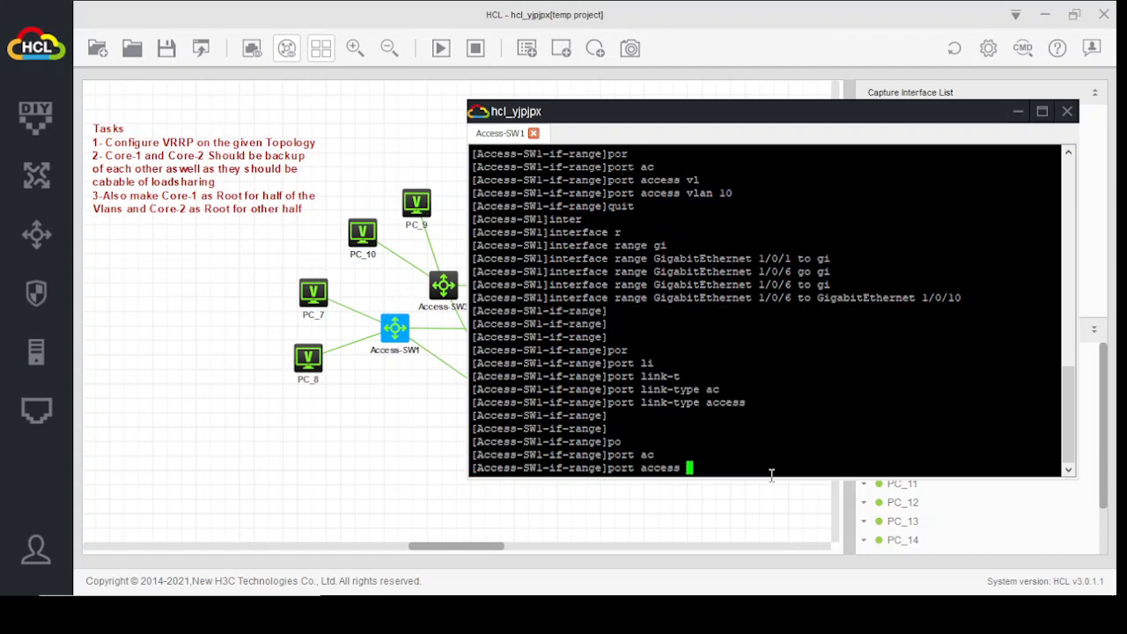
type("v")
key("Tab")
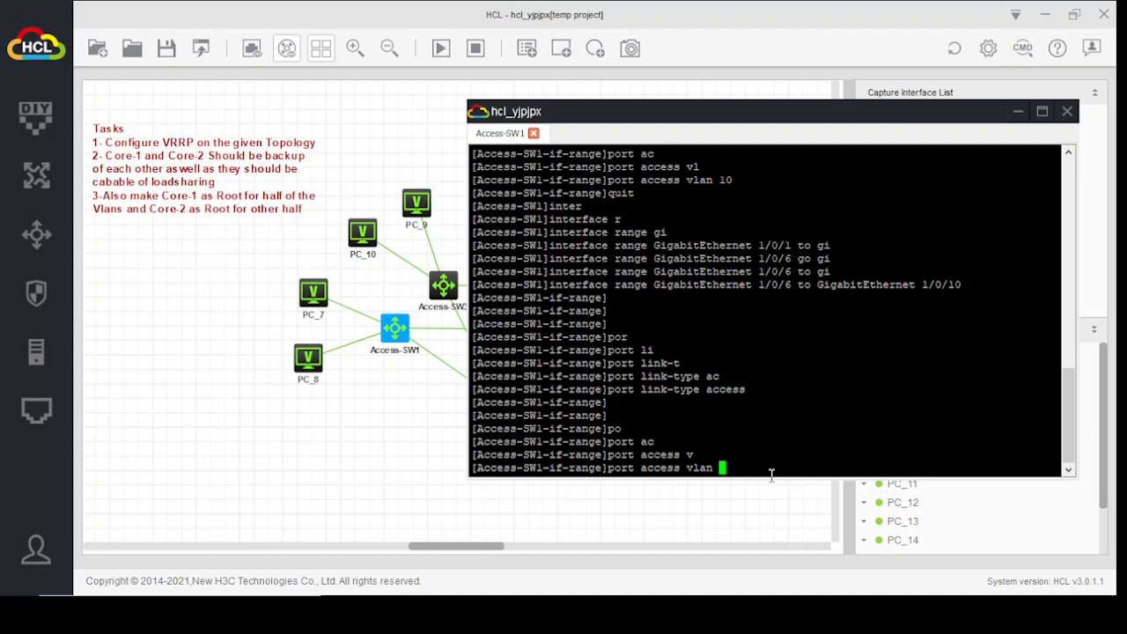
type("20")
key("Return")
key("Return")
key("Return")
key("Return")
key("Return")
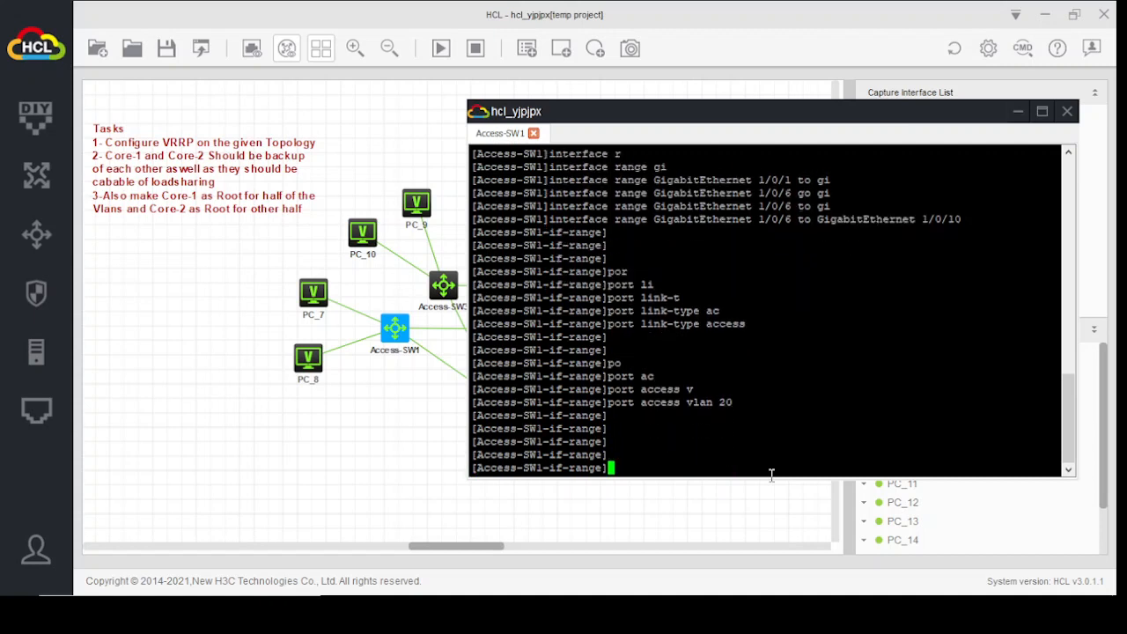
Quit to system view and enter the interface range GigabitEthernet 1/0/47 to GigabitEthernet 1/0/48 for the switch uplinks.
type("quit")
key("Return")
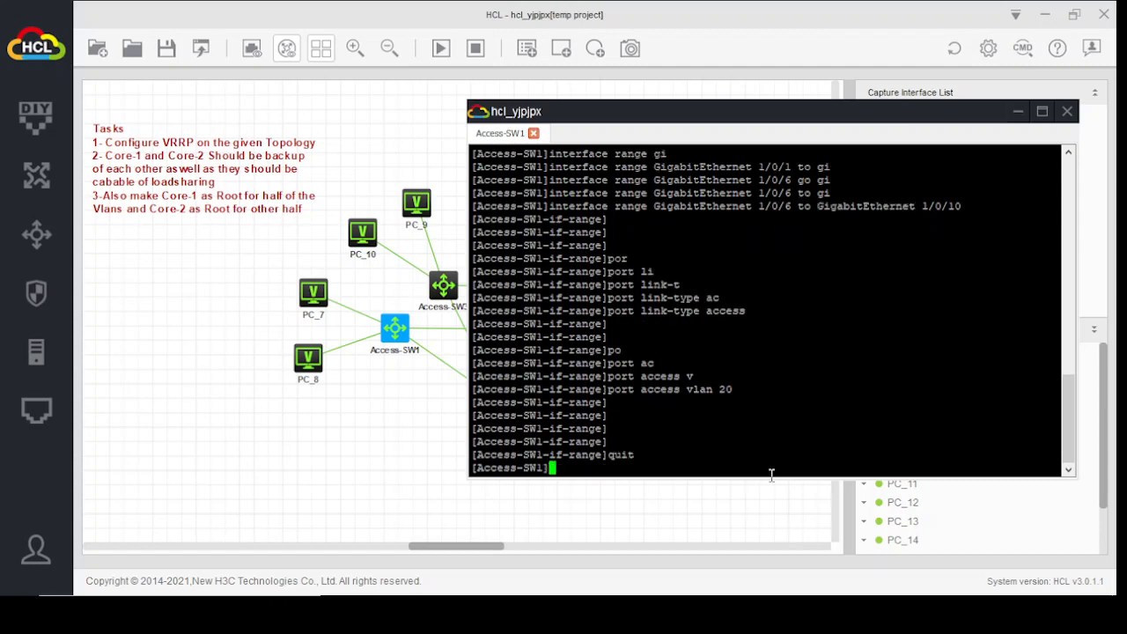
type("inter")
key("Tab")
type("r")
key("Tab")
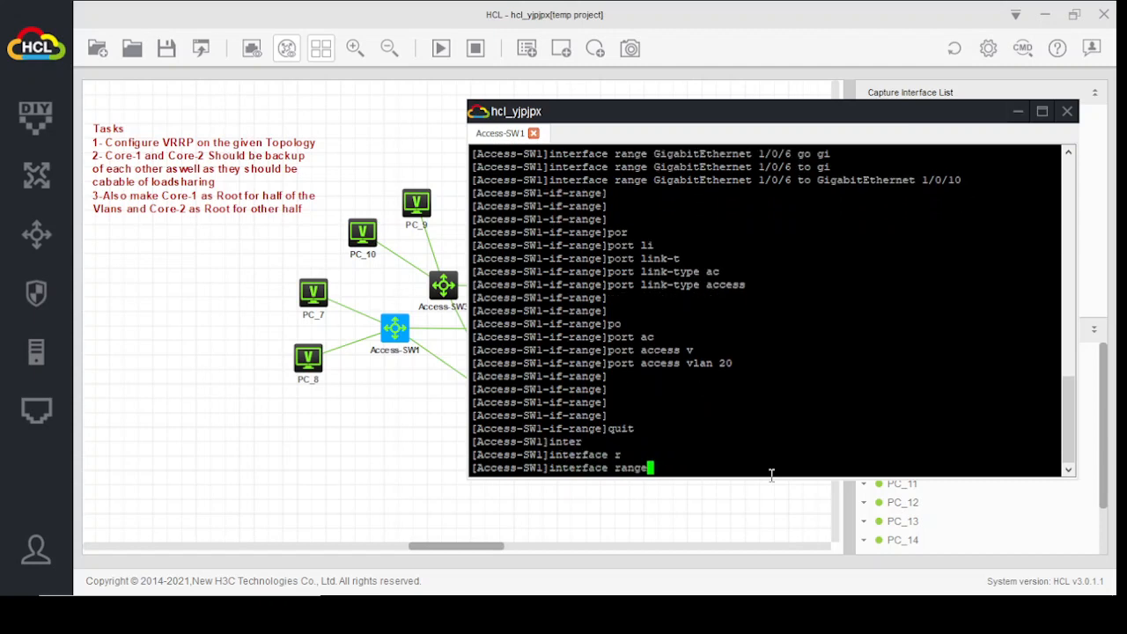
type("gi")
key("Tab")
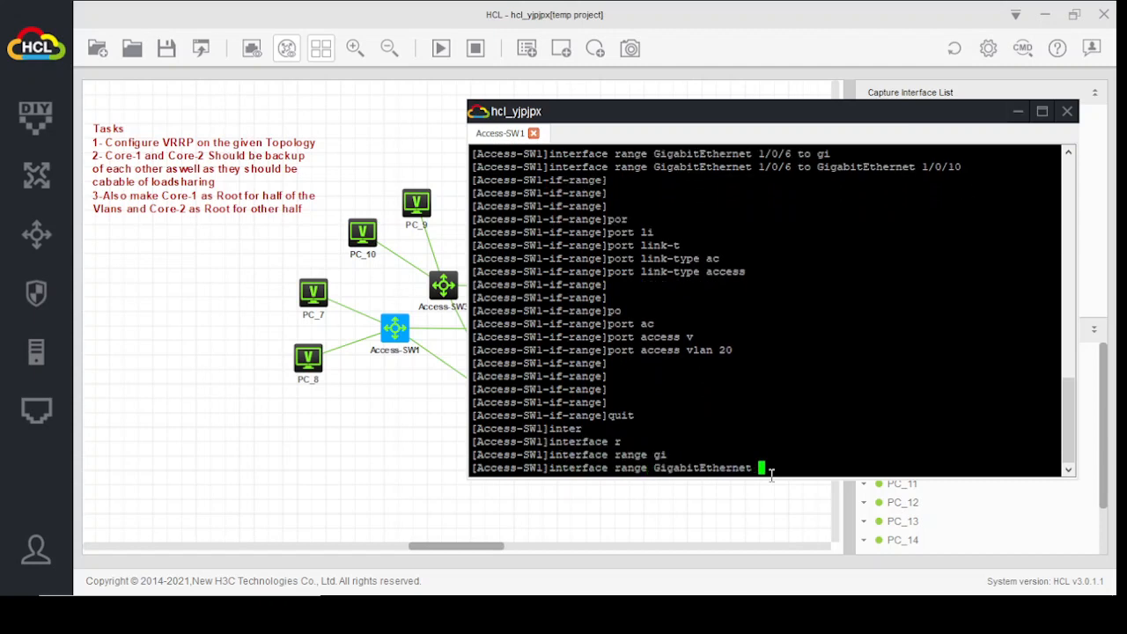
type("1/0/47 to Gigabi")
key("Tab")
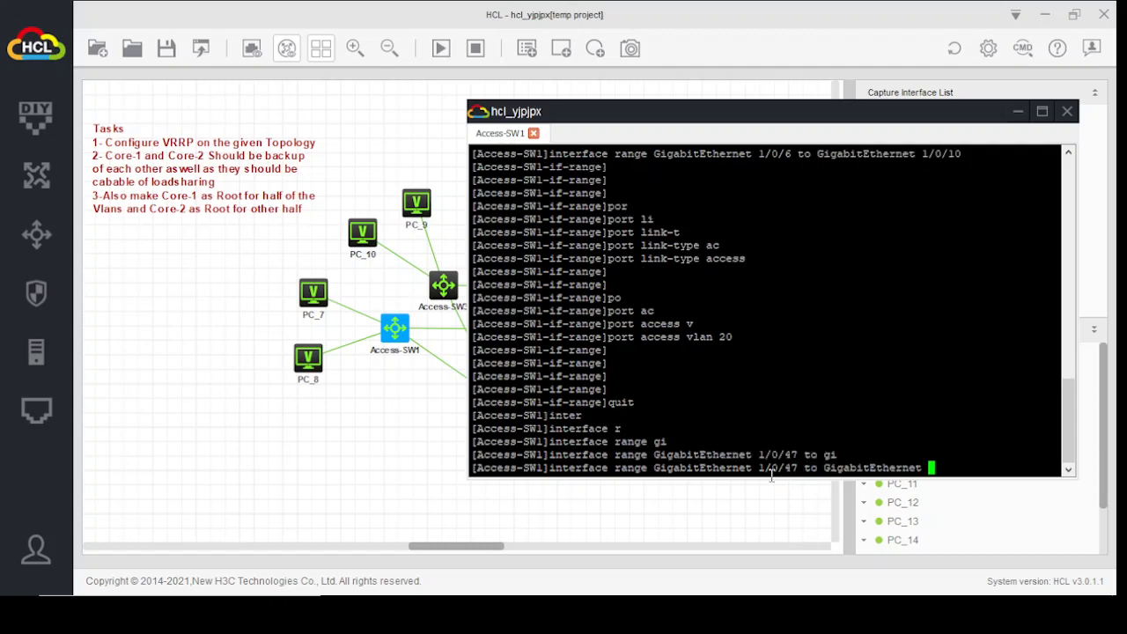
type("1/0/48")
left_click_drag(730, 112, 653, 480)
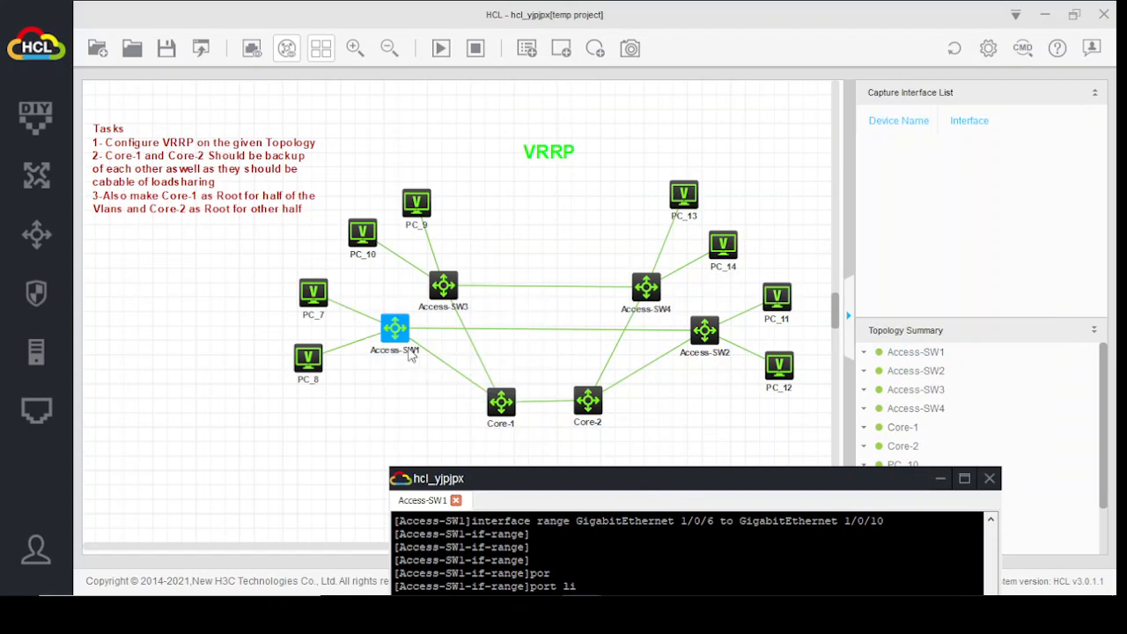
mouse_move(398, 328)
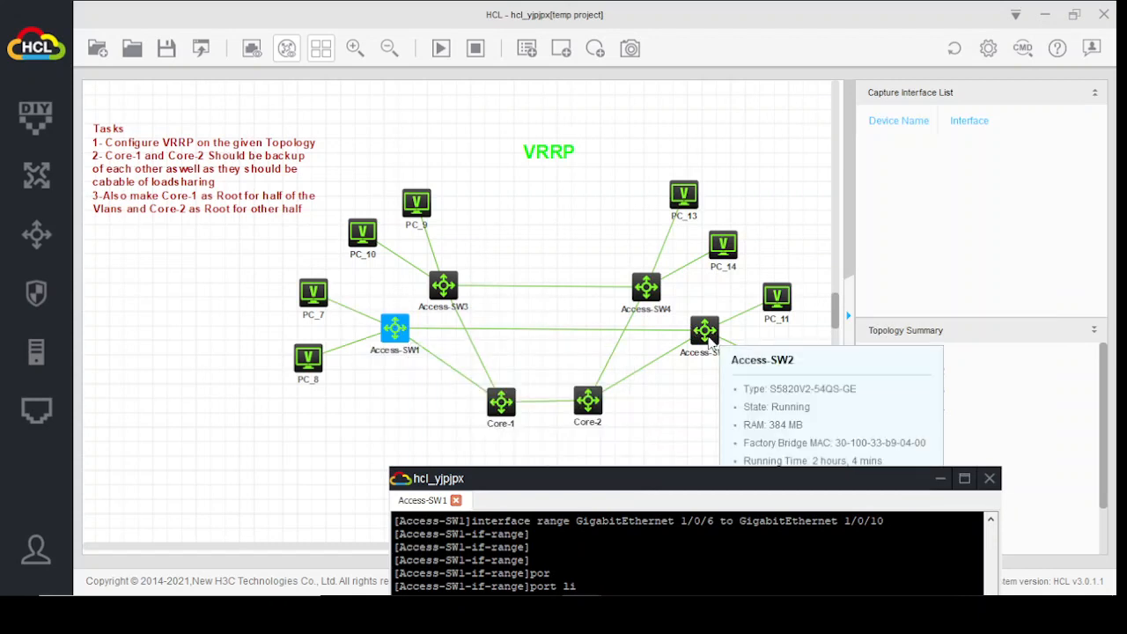
left_click_drag(650, 487, 571, 129)
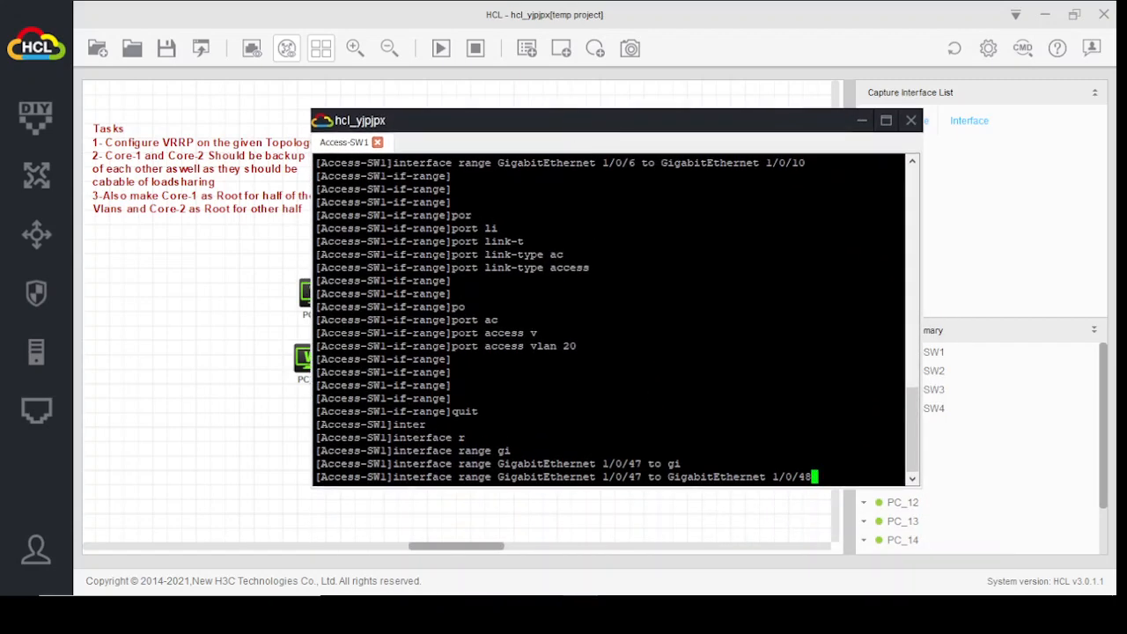
key("Return")
key("Return")
key("Return")
key("Return")
key("Return")
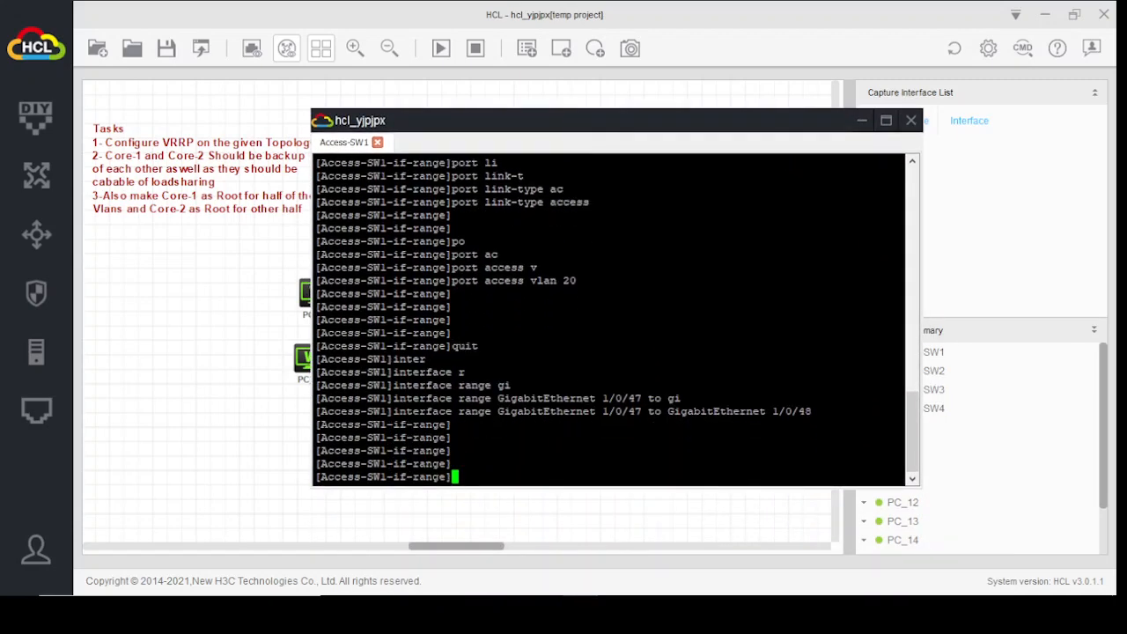
Set the port link-type of GigabitEthernet 1/0/47 to 1/0/48 to trunk.
type("po")
key("Tab")
type("li")
key("Tab")
type("t")
key("Tab")
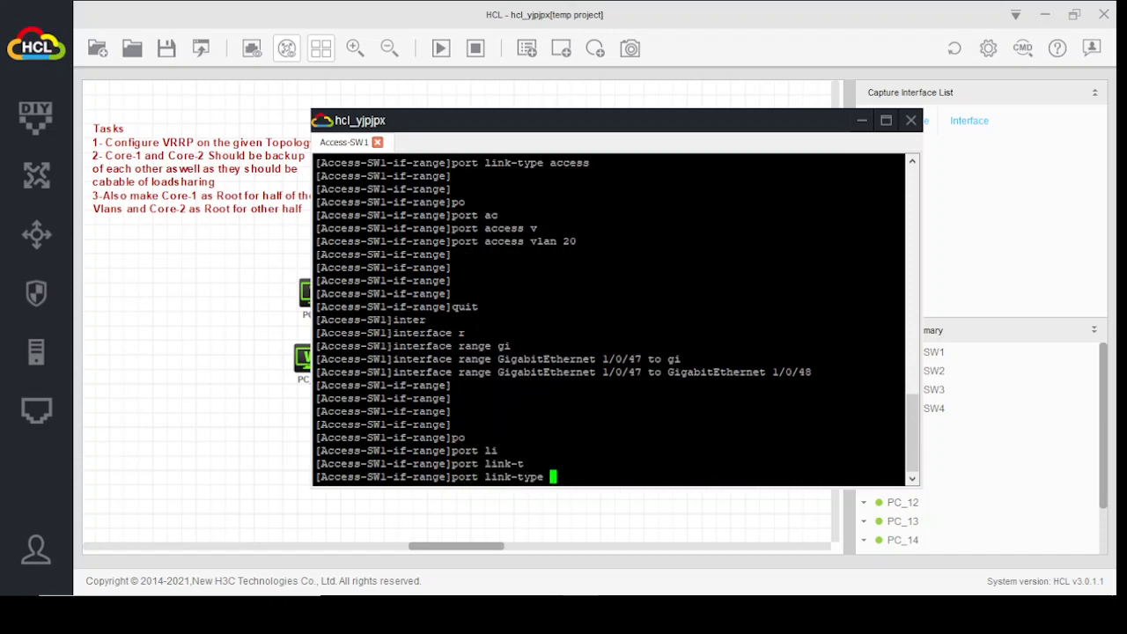
type("tr")
key("Tab")
key("Return")
Permit VLANs 10, 20, 30 and 40 on the trunk ports GigabitEthernet 1/0/47 to 1/0/48.
type("por")
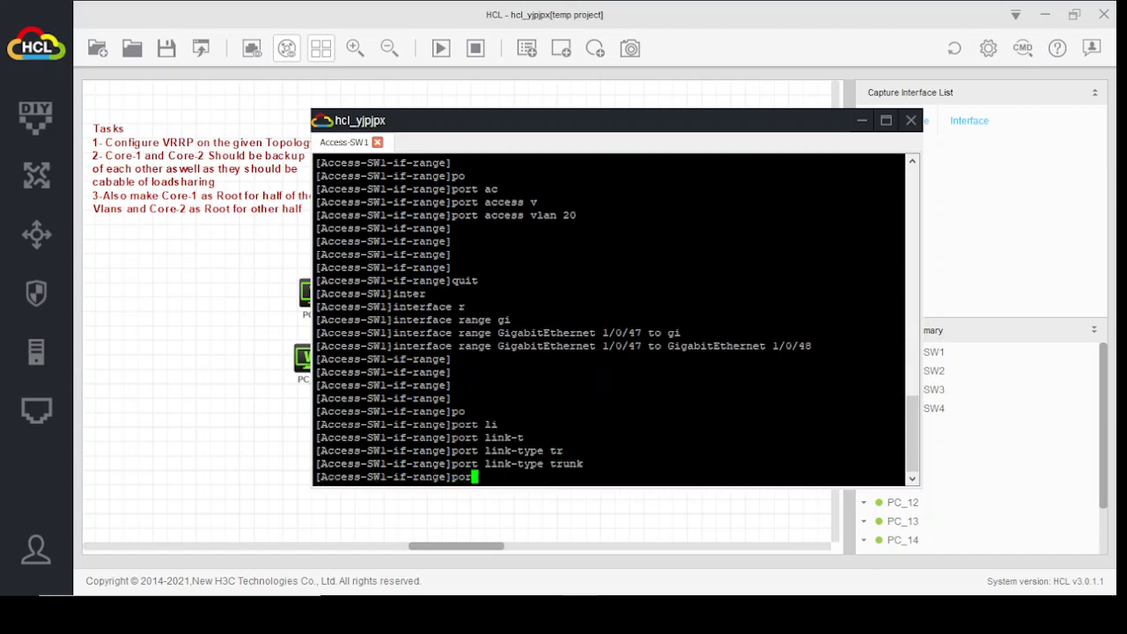
key("Tab")
type("tr")
key("Tab")
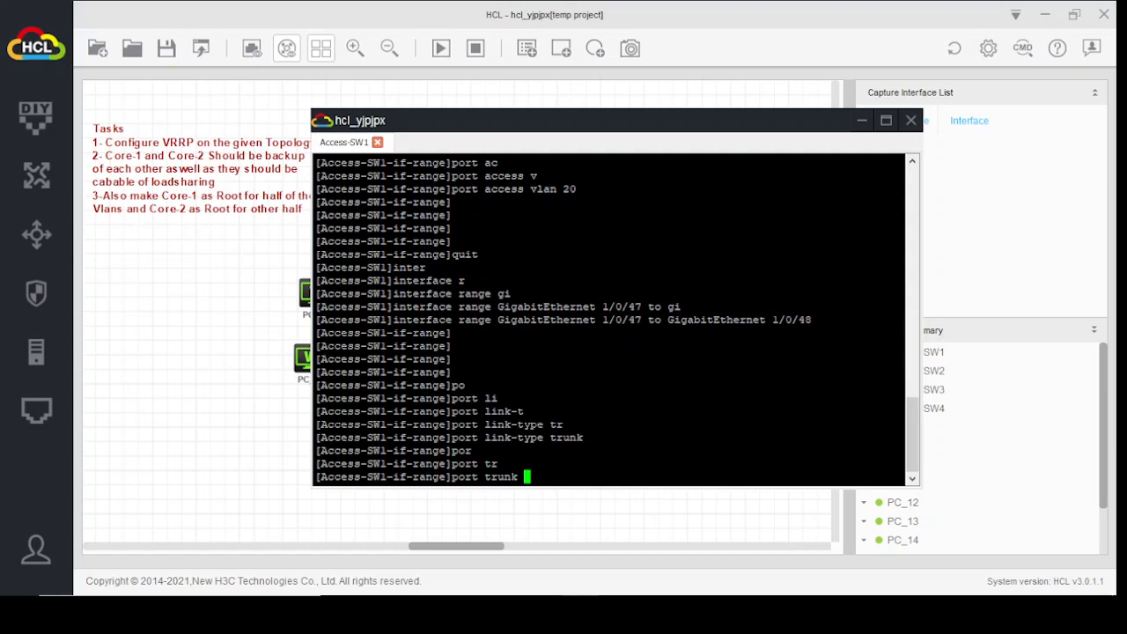
type("v")
key("Tab")
key("BackSpace")
type("per")
key("Tab")
type("v")
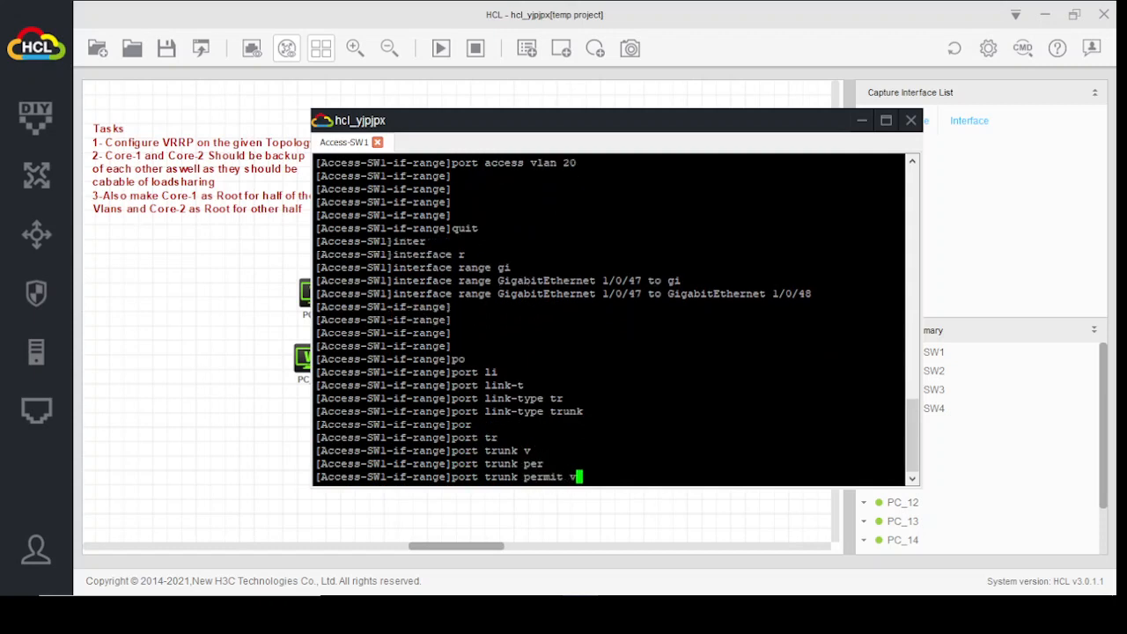
key("Tab")
type("10 20 ")
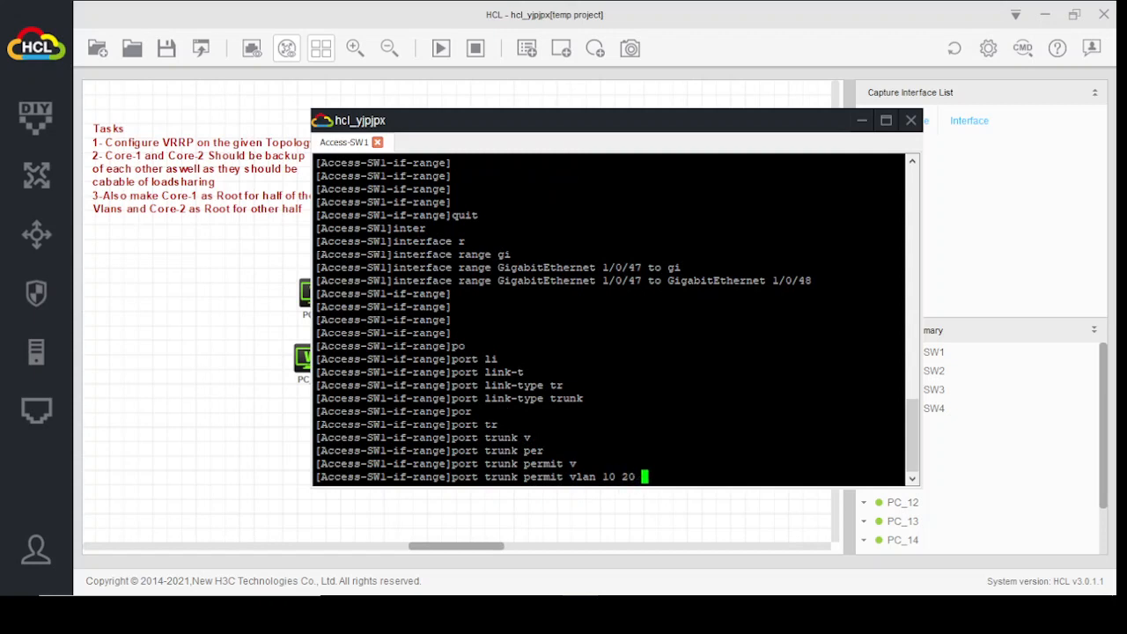
type("30 40")
key("Return")
key("Return")
key("Return")
key("Return")
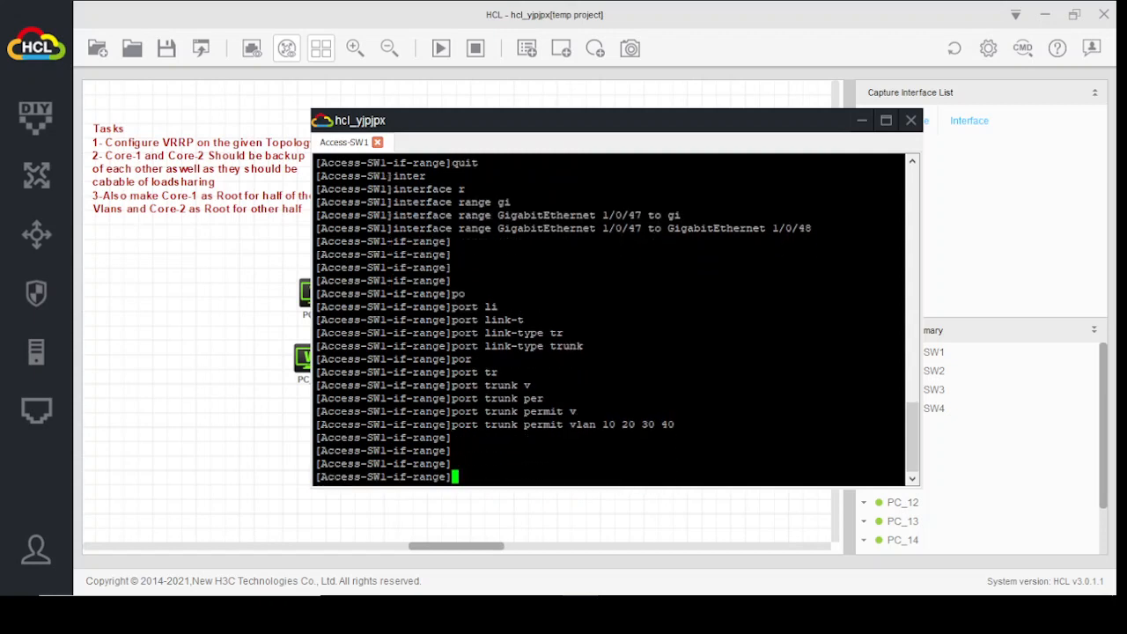
Quit to system view and set the STP mode of Access-SW1 to pvst.
type("quit")
key("Return")
type("st")
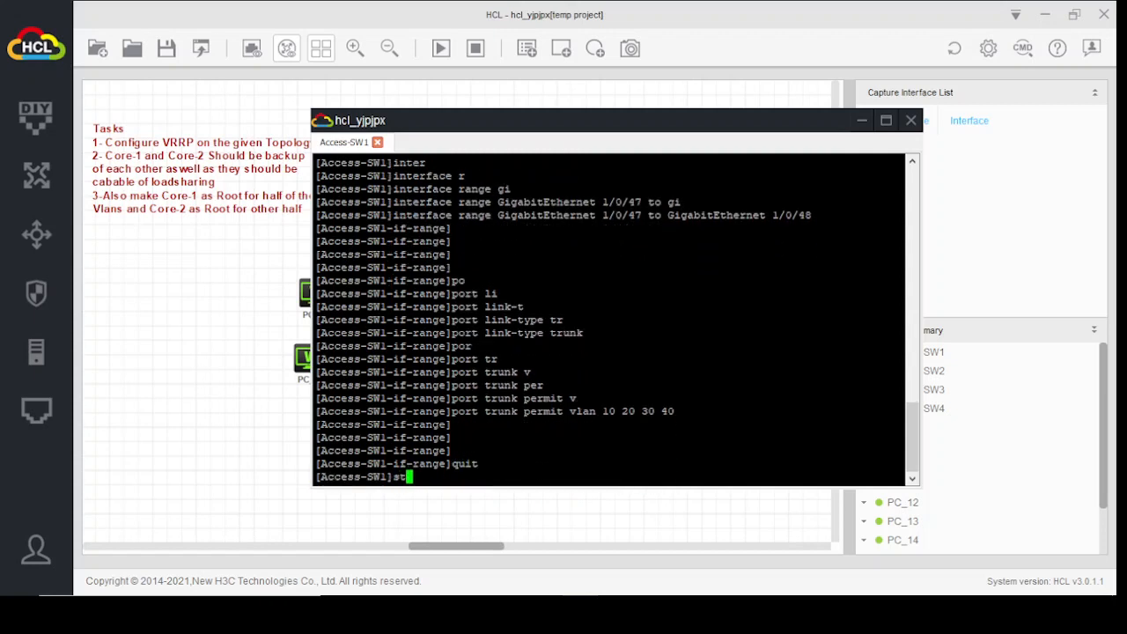
key("Tab")
type("p mo")
key("Tab")
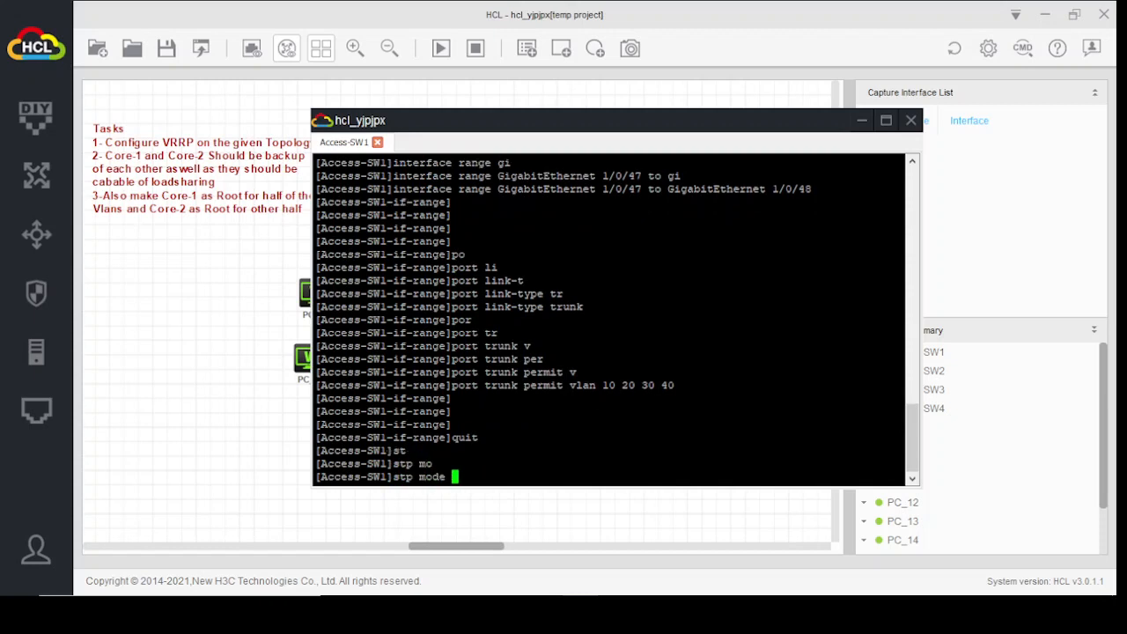
type("pv")
key("Tab")
key("Return")
key("Return")
key("Return")
key("Return")
key("Return")
key("Return")
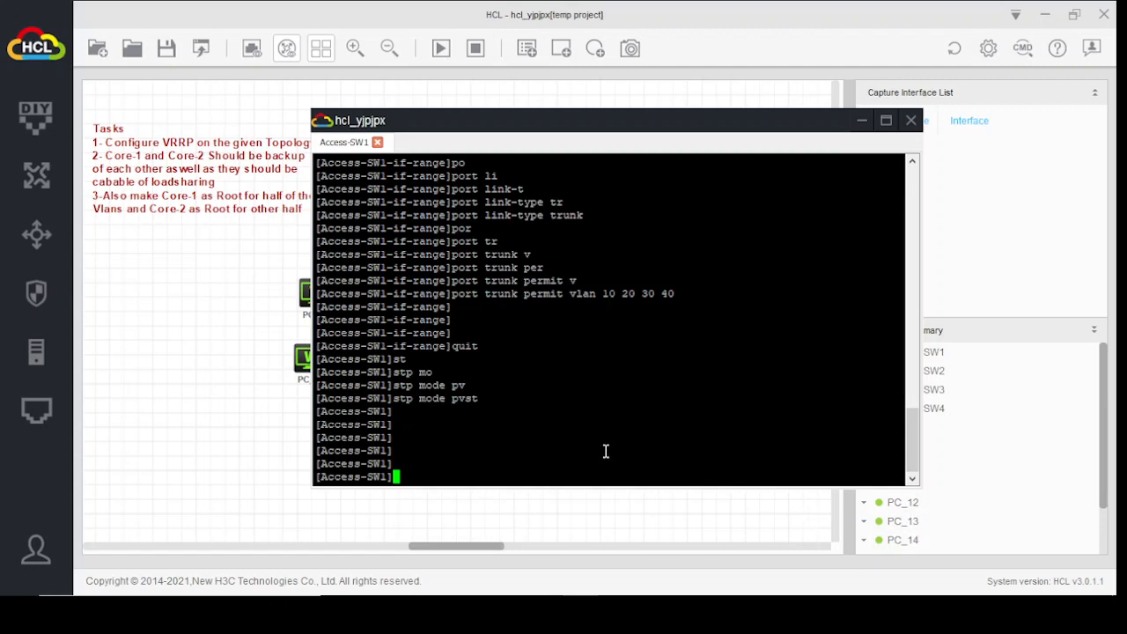
type("st")
key("Tab")
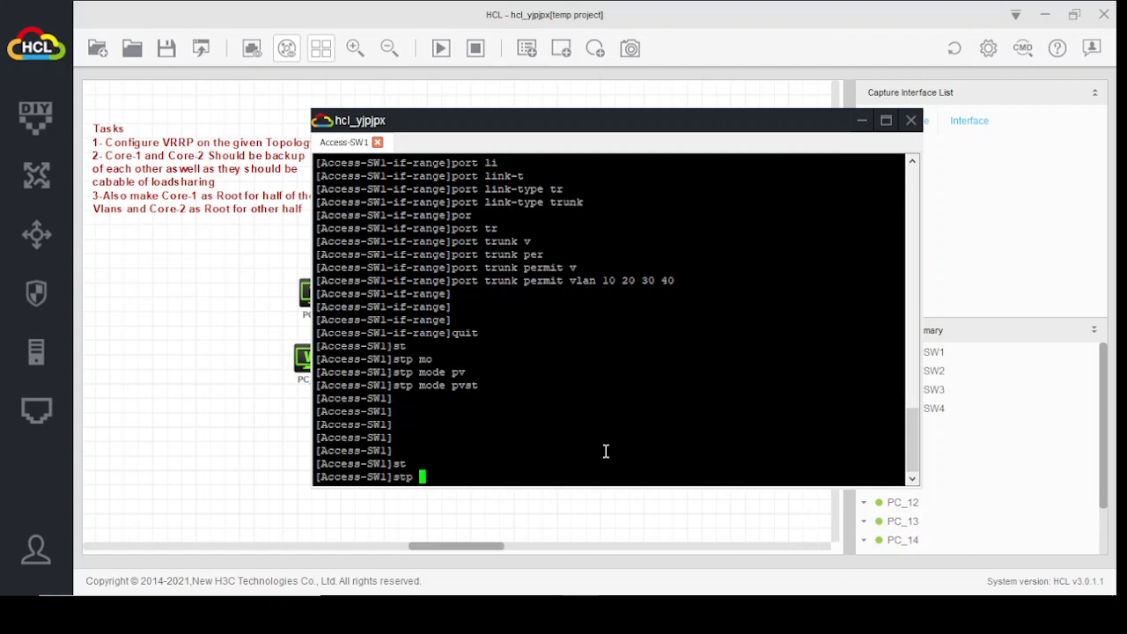
key("BackSpace")
key("BackSpace")
key("BackSpace")
key("BackSpace")
Save the Access-SW1 configuration to the device, keeping the startup.cfg file name.
type("sv")
type("v")
key("Tab")
key("Return")
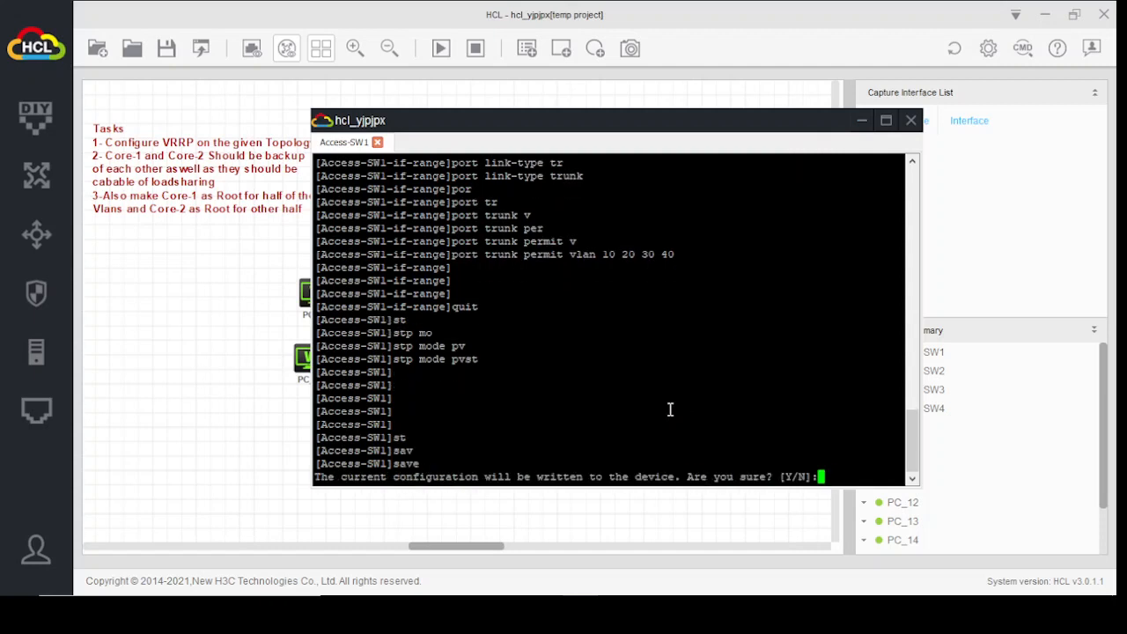
type("y")
key("Return")
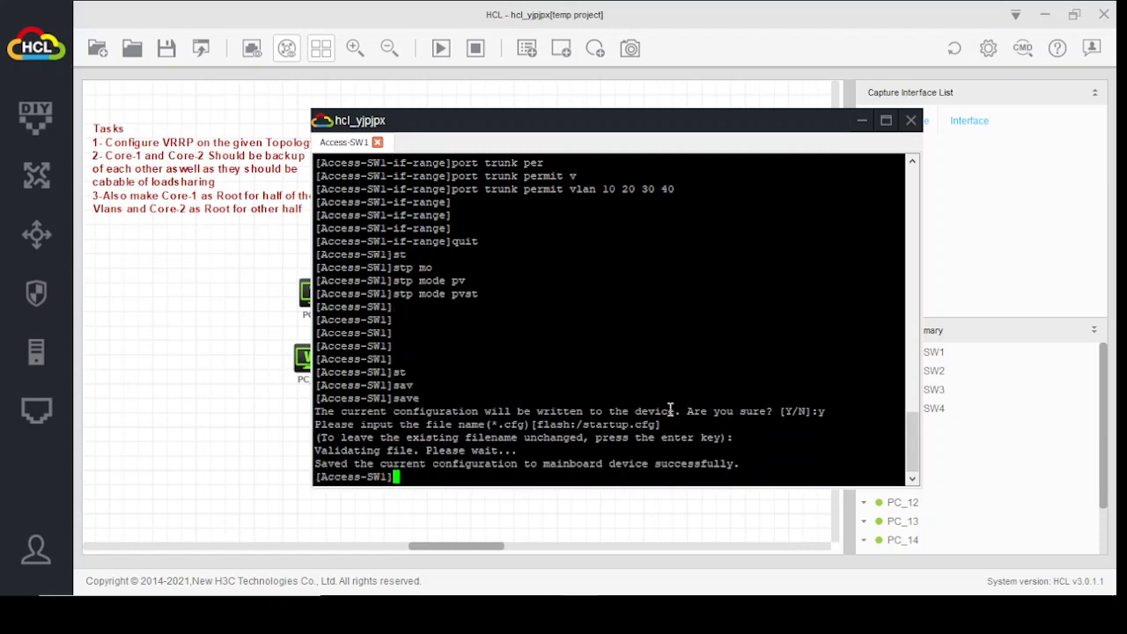
Open the console of Access-SW2 and abort its automatic configuration to reach the command prompt.
left_click(861, 119)
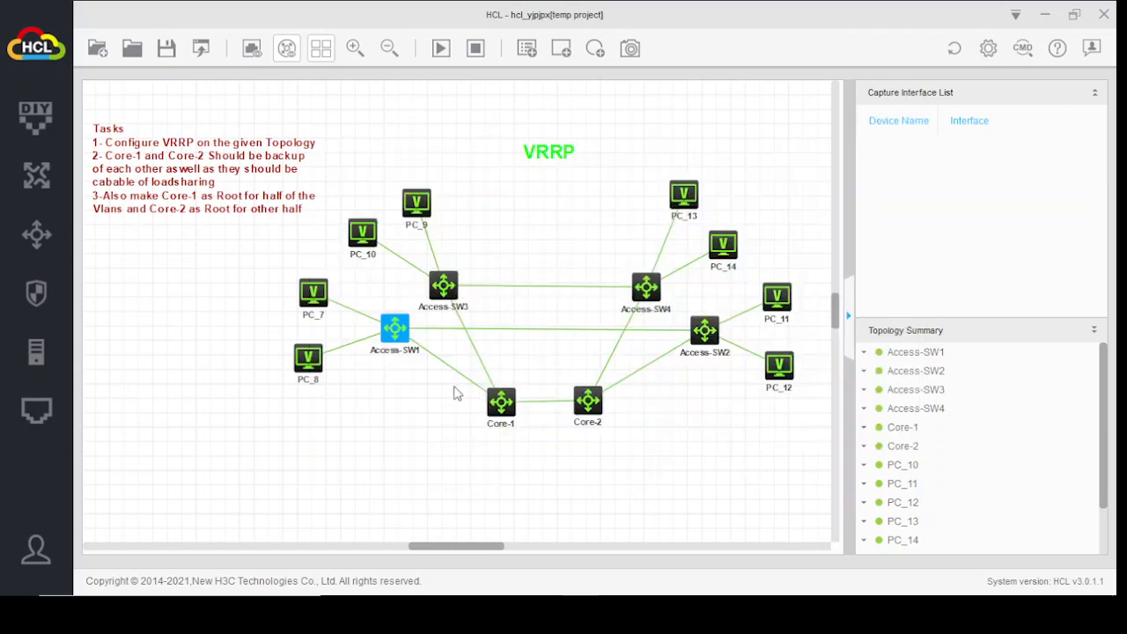
double_click(702, 335)
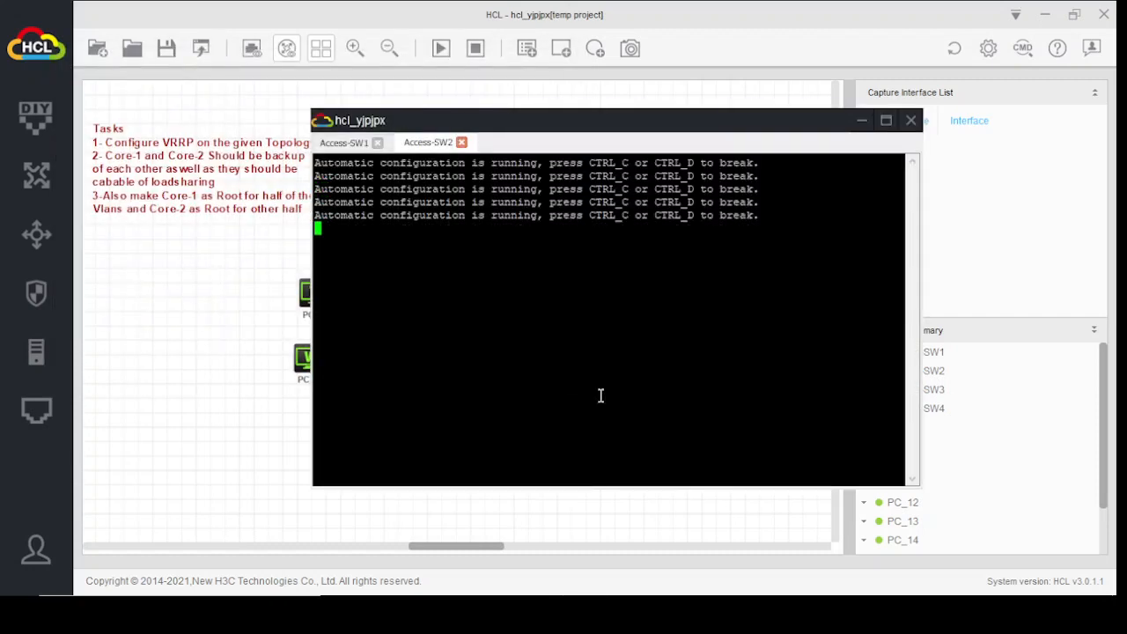
key("ctrl+c")
key("Return")
key("Return")
key("Return")
key("Return")
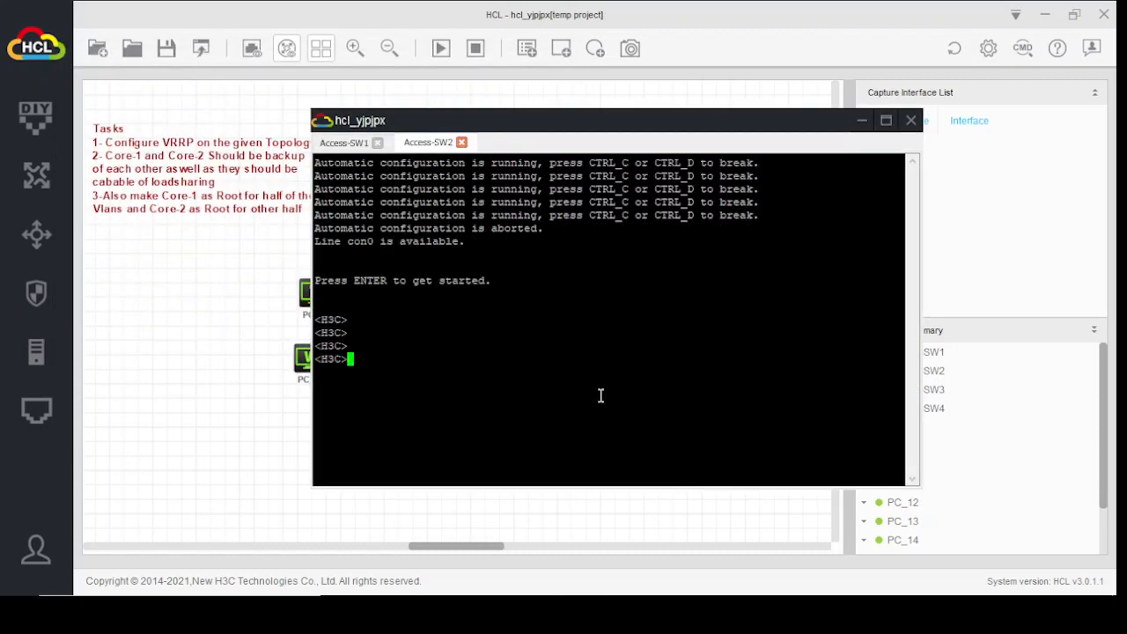
key("Return")
key("Return")
key("Return")
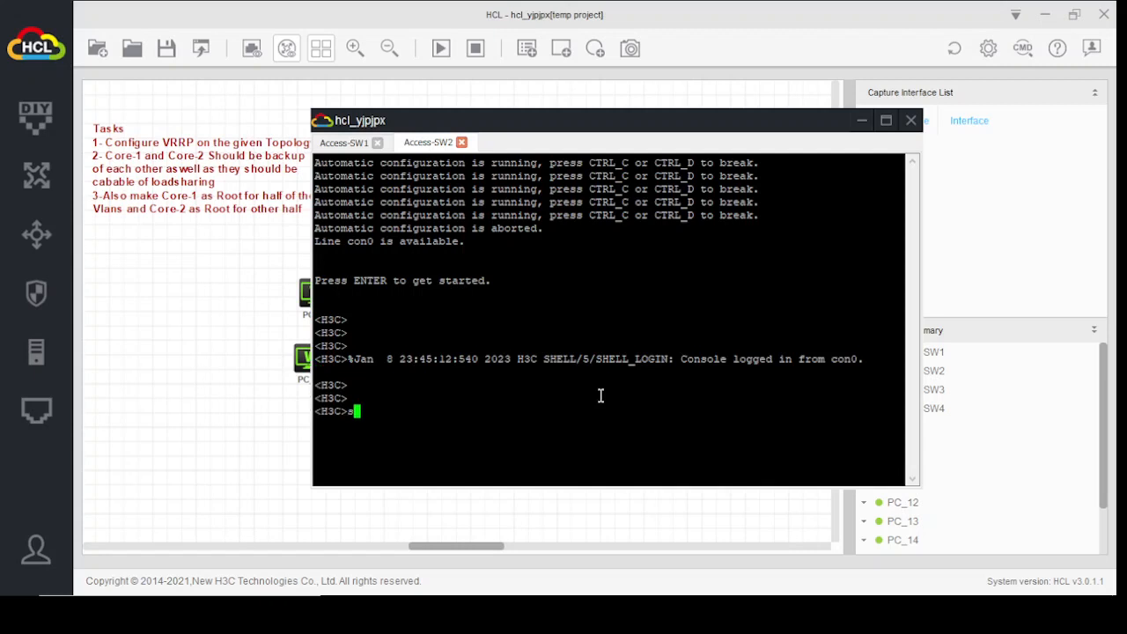
Enter system view on the second access switch.
type("ho")
key("Tab")
type("sy")
key("Tab")
key("Return")
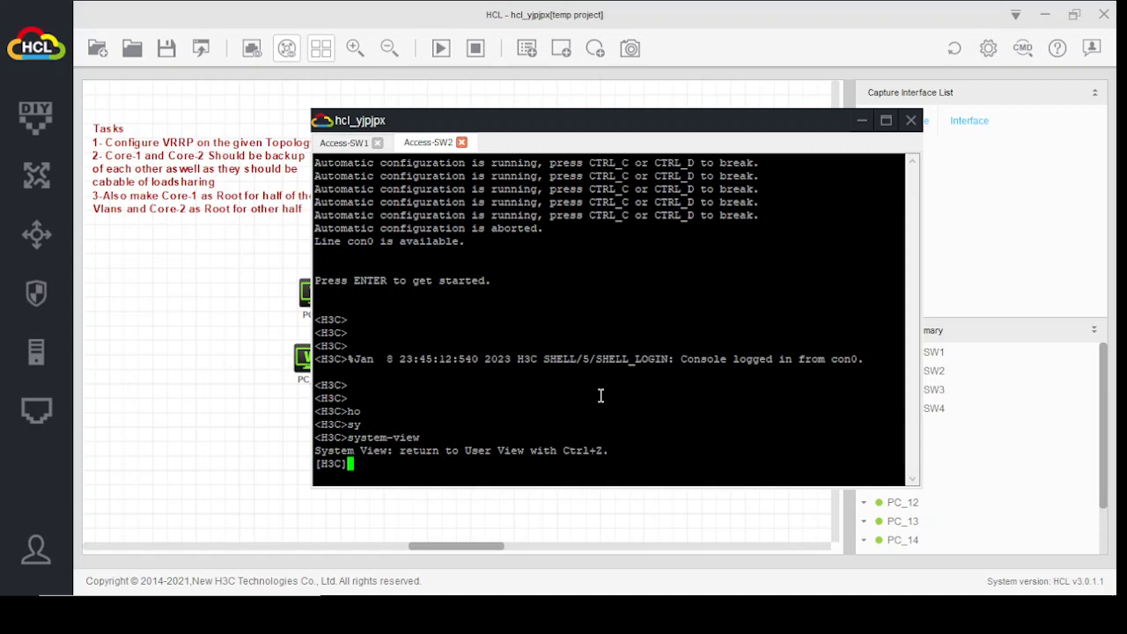
Set the switch's hostname to Access-SW2.
type("ho")
key("Tab")
type("Ac")
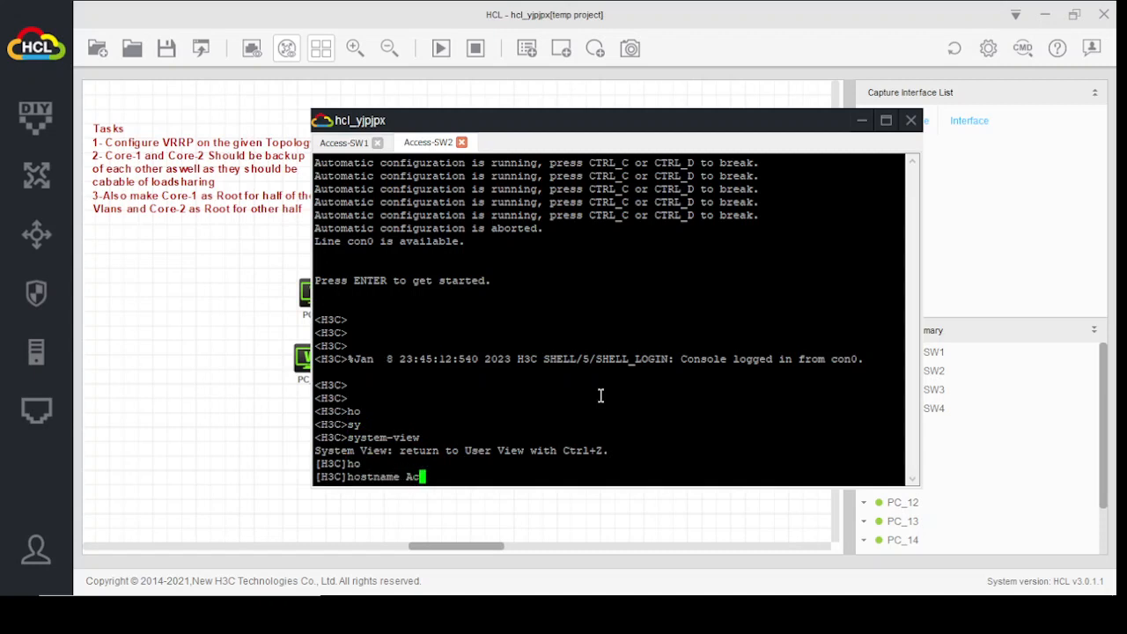
type("cess-SW2")
key("Return")
key("Return")
key("Return")
key("Return")
key("Return")
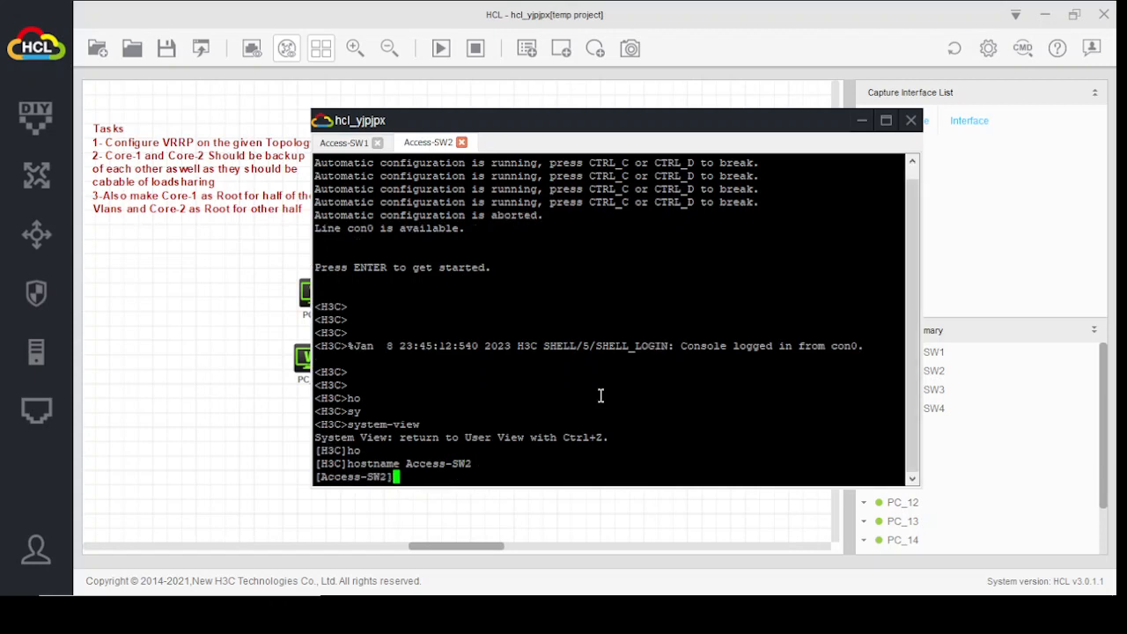
Create VLANs 10 and 20 on Access-SW2.
type("vlan 10")
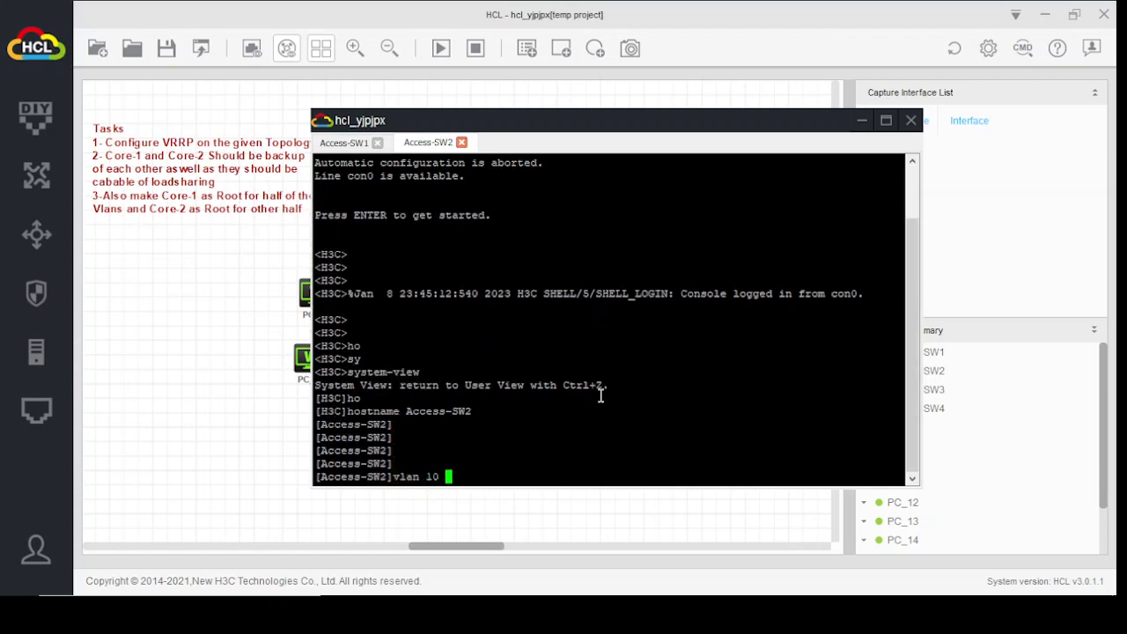
key("Return")
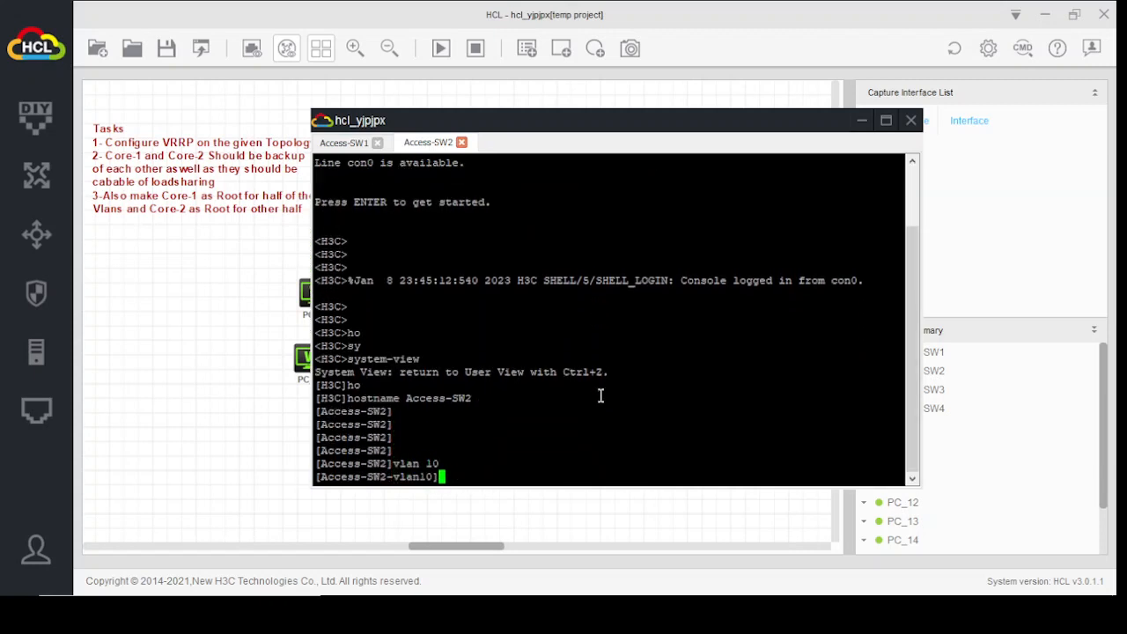
type("vlan 10")
key("BackSpace")
key("BackSpace")
type("20")
key("Return")
Create VLANs 30 and 40 on Access-SW2 and quit to system view.
key("Up")
key("BackSpace")
key("BackSpace")
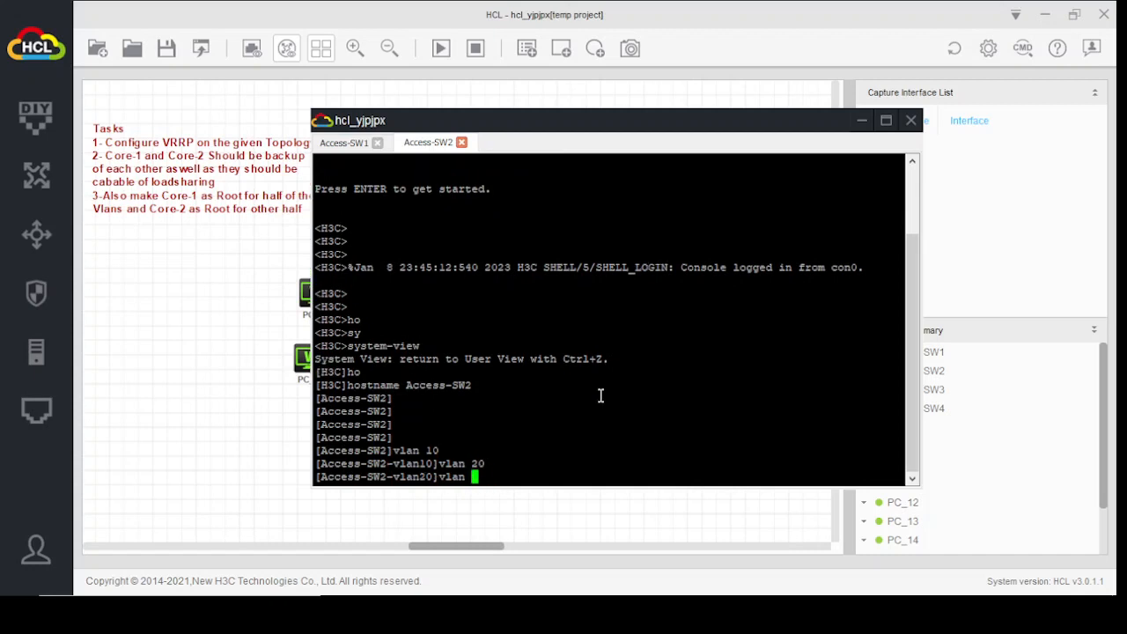
type("30")
key("Return")
key("Up")
key("BackSpace")
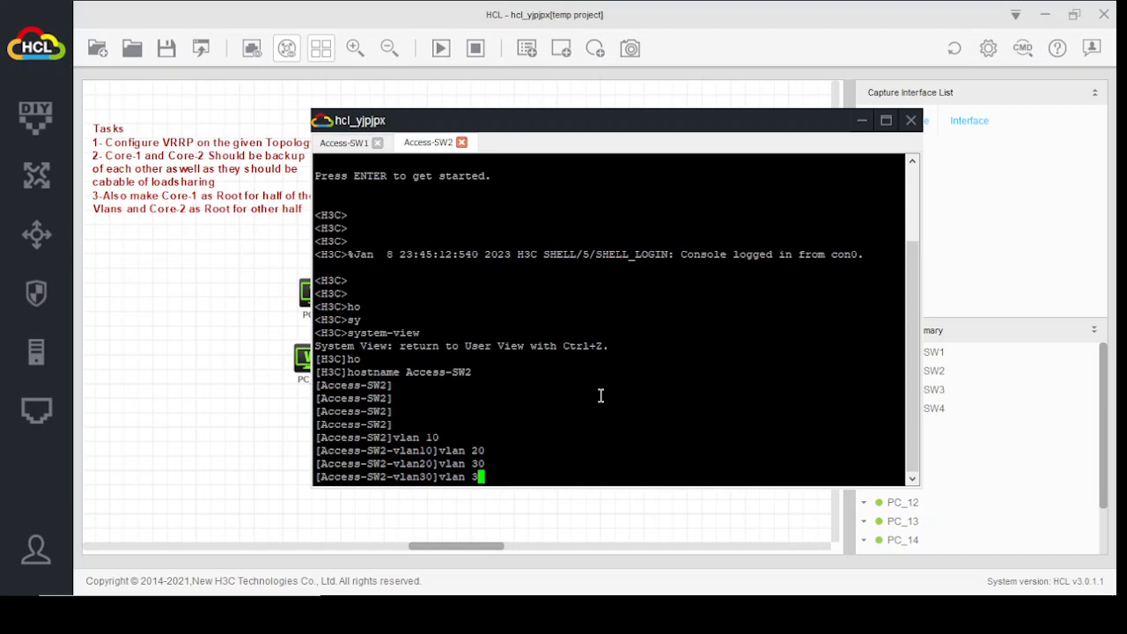
key("BackSpace")
type("40")
key("Return")
key("Return")
key("Return")
key("Return")
key("Return")
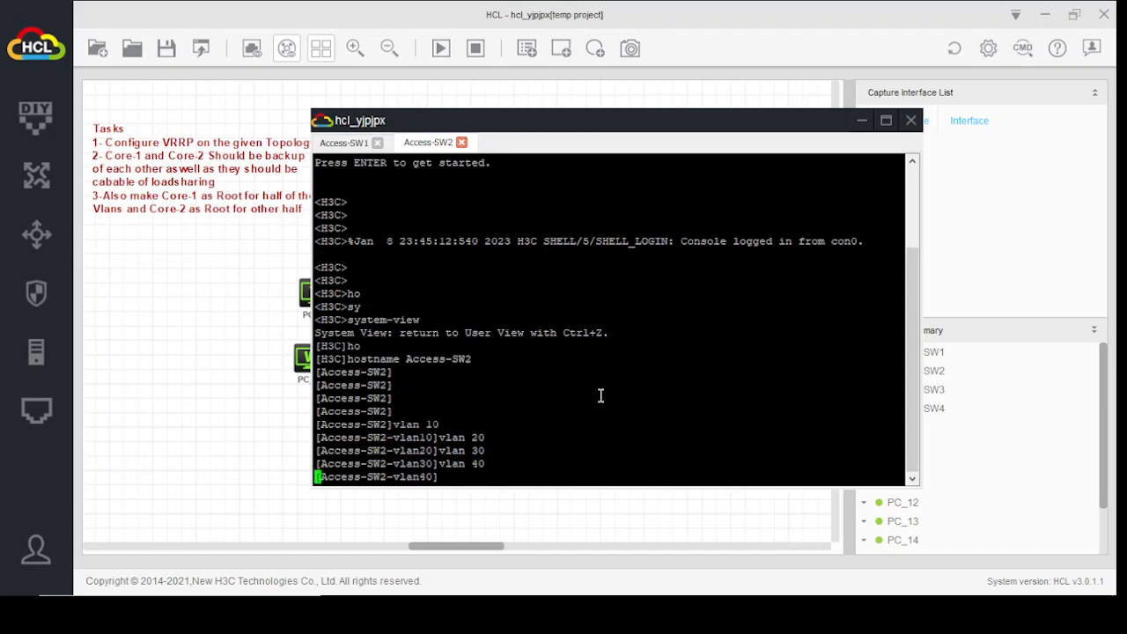
type("quit")
key("Return")
key("Return")
key("Return")
key("Return")
key("Return")
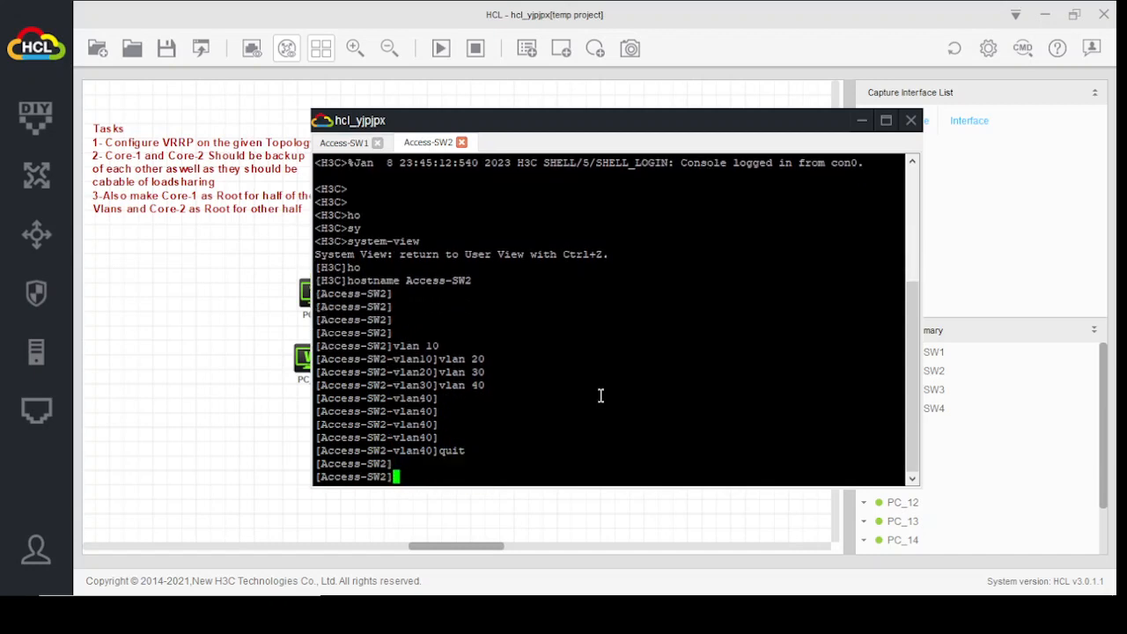
Enter interface range configuration for GigabitEthernet 1/0/1 to GigabitEthernet 1/0/5 on Access-SW2.
type("inter")
key("Tab")
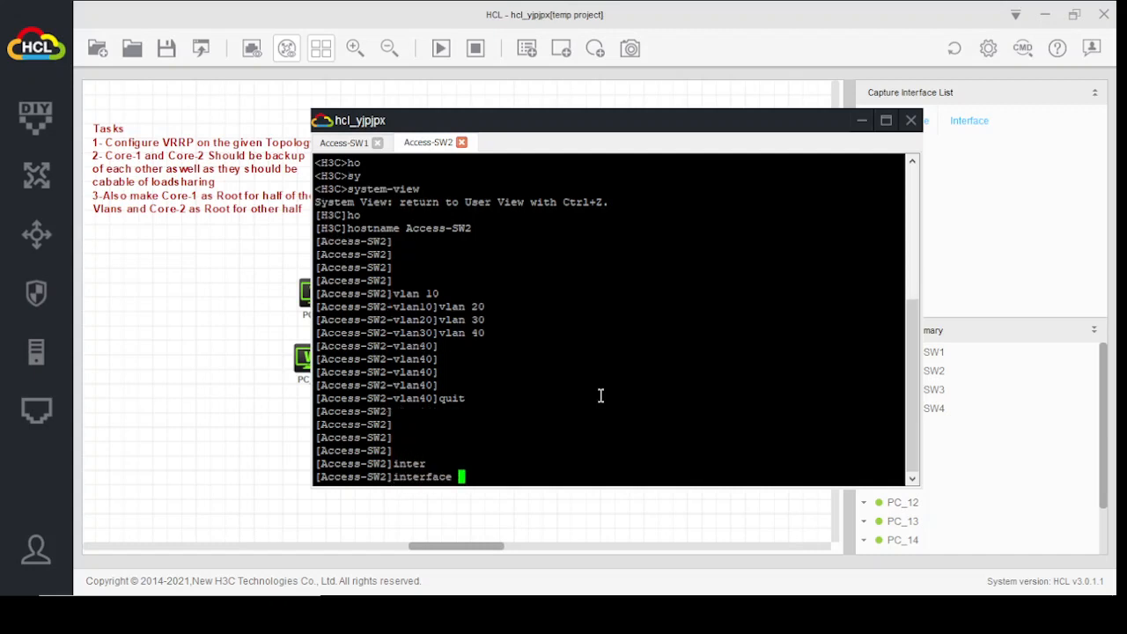
type("r")
key("Tab")
type("gi")
key("Tab")
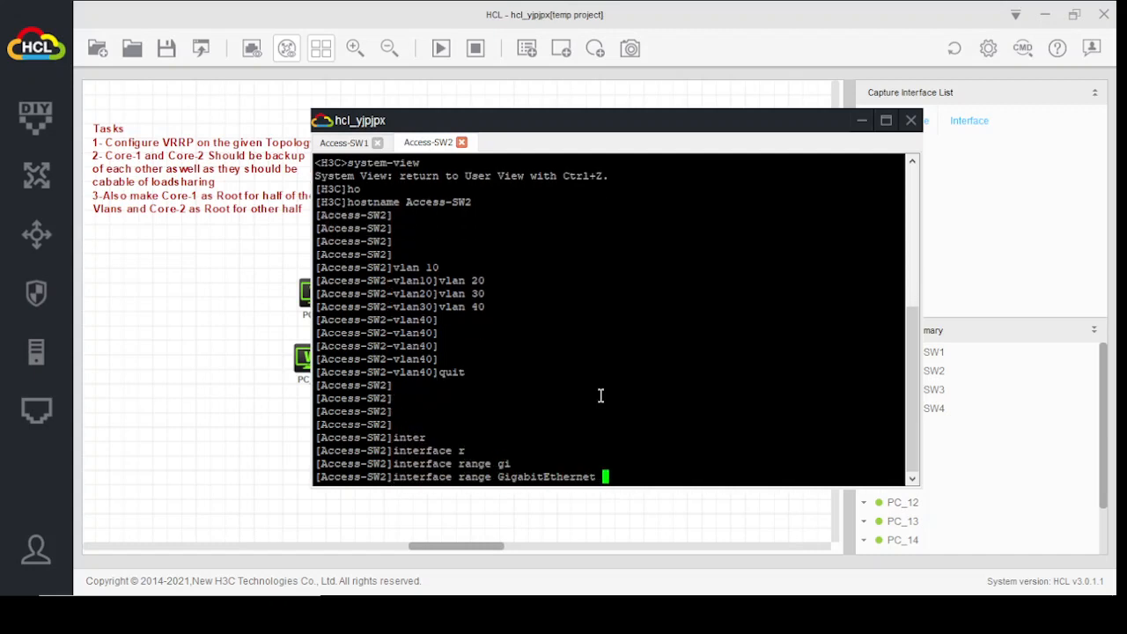
type("1/0/1 to gi")
key("Tab")
type("1/0/")
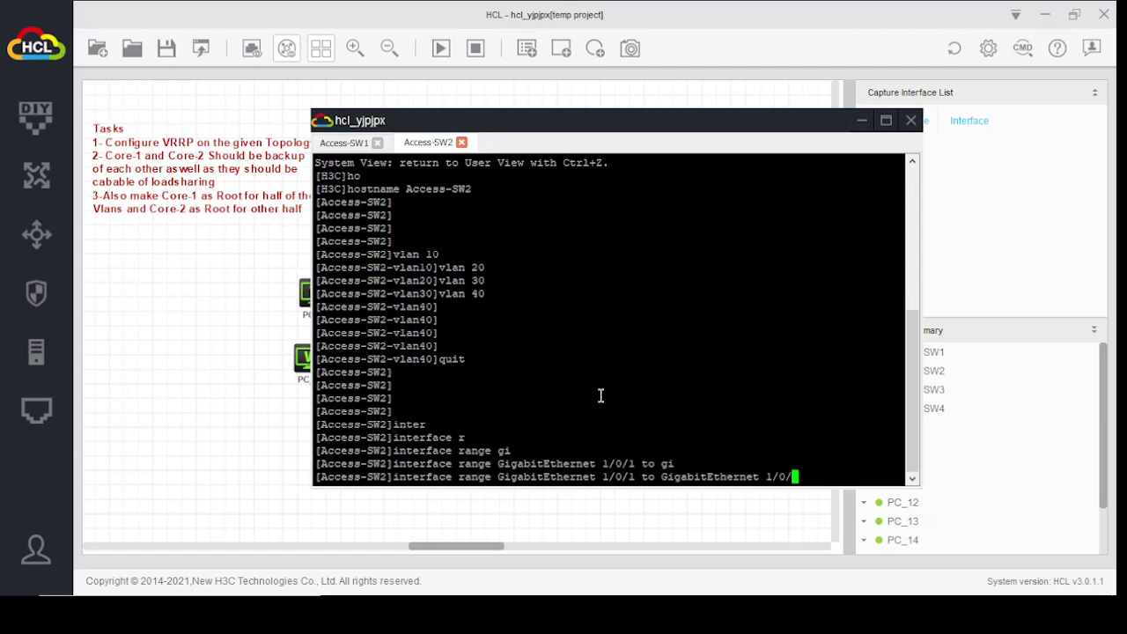
type("5")
key("Return")
key("Return")
key("Return")
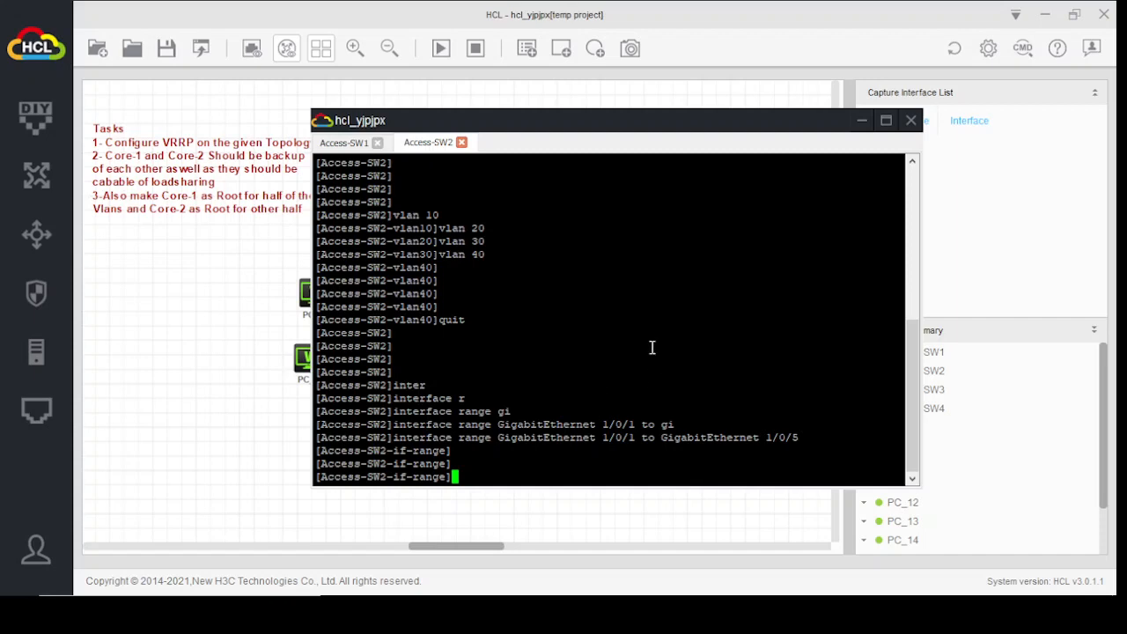
Check Access-SW2 in the topology and set the port link-type of GigabitEthernet 1/0/1 to 1/0/5 to access.
left_click_drag(538, 125, 310, 369)
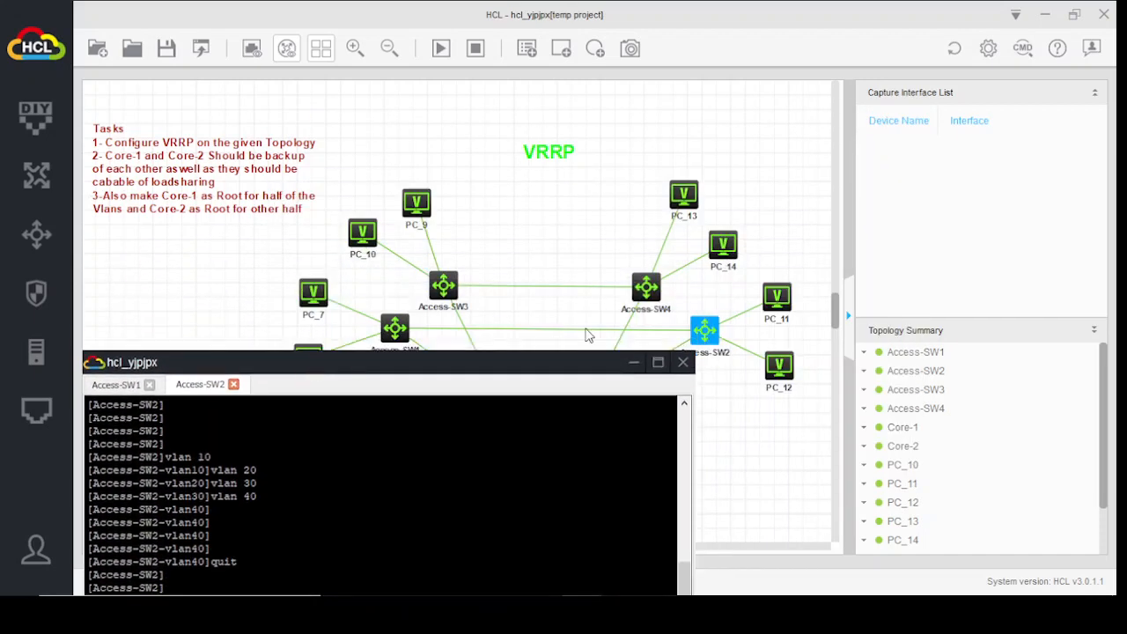
mouse_move(712, 338)
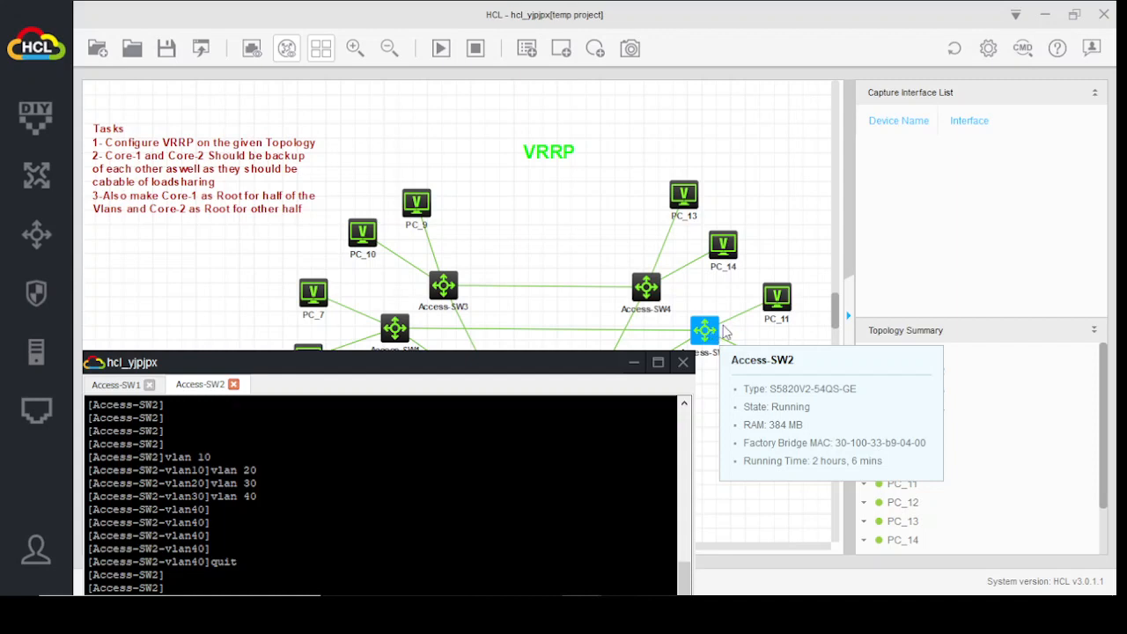
left_click_drag(431, 370, 517, 156)
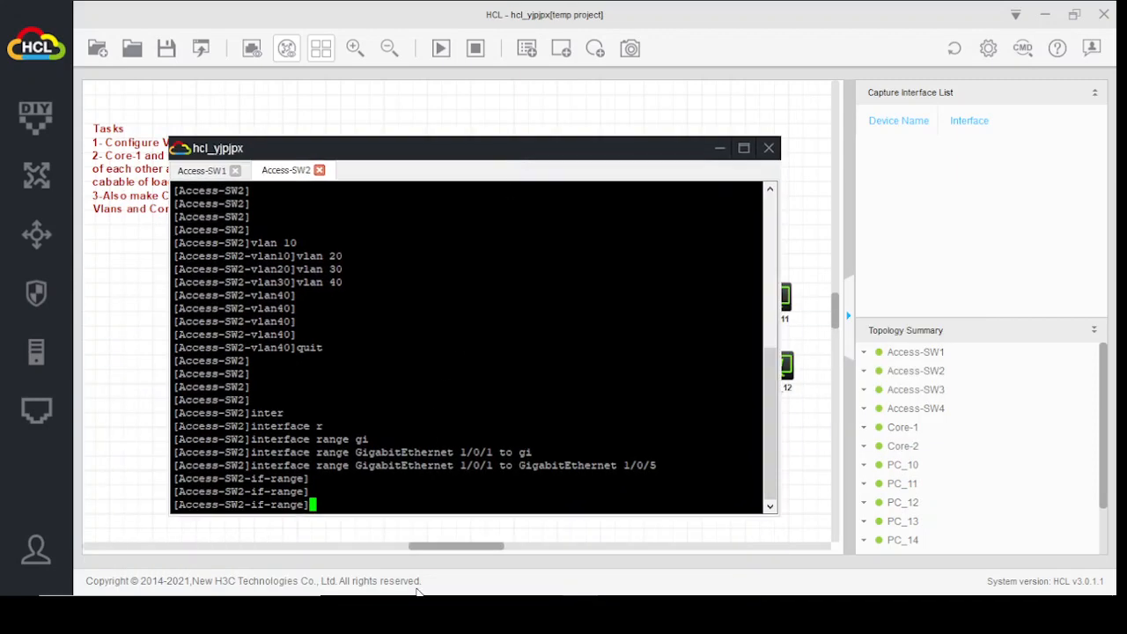
type("por")
key("Tab")
type("li")
key("Tab")
type("t")
key("Tab")
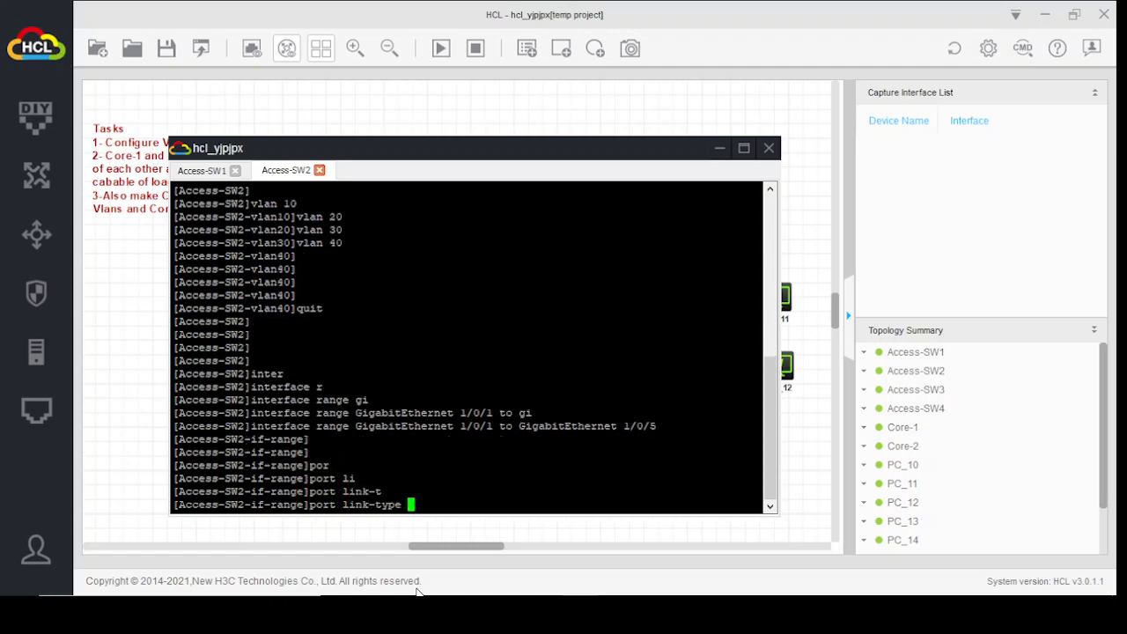
type("ac")
key("Tab")
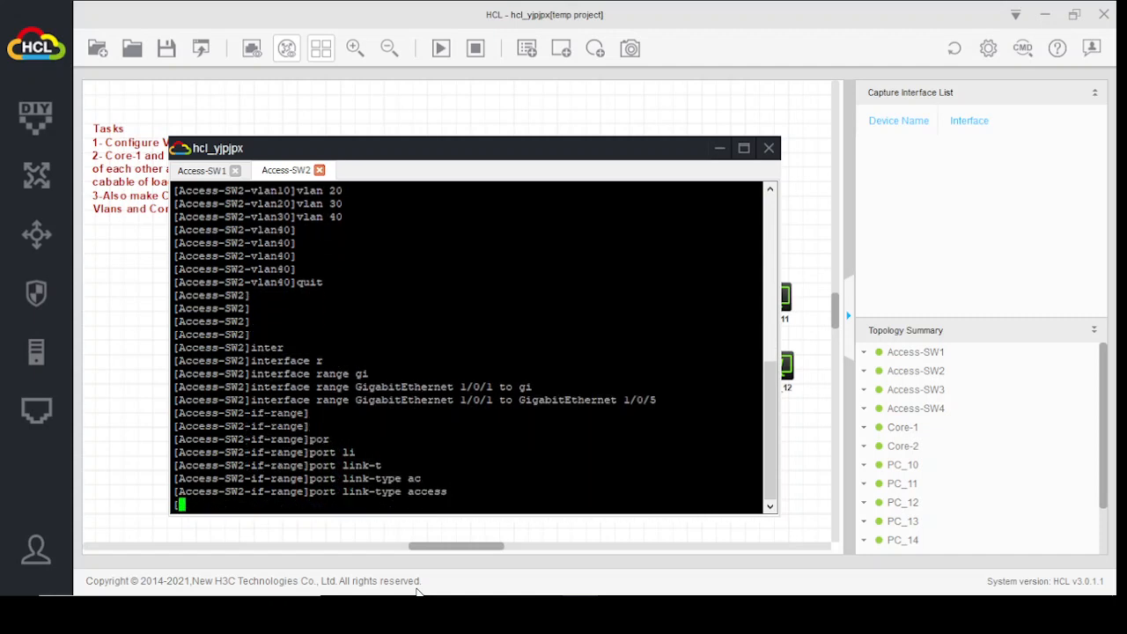
key("Return")
Assign the access ports GigabitEthernet 1/0/1 to 1/0/5 to VLAN 30 and quit to system view.
type("por")
key("Tab")
type("ac")
key("Tab")
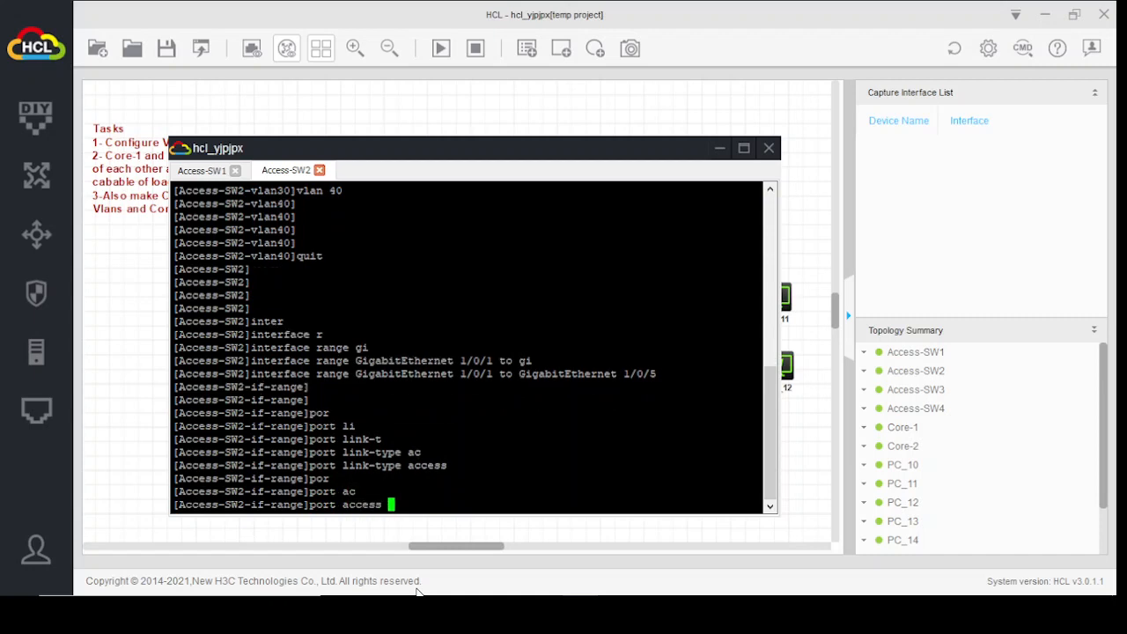
type("vl")
key("Tab")
type("30")
key("Return")
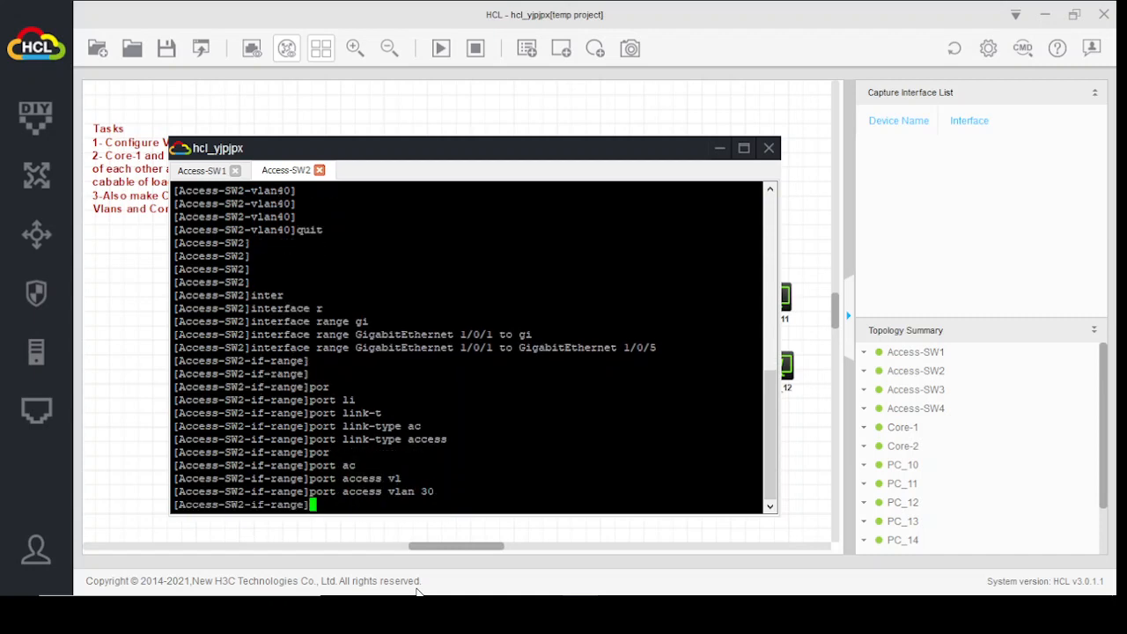
type("puit")
key("Return")
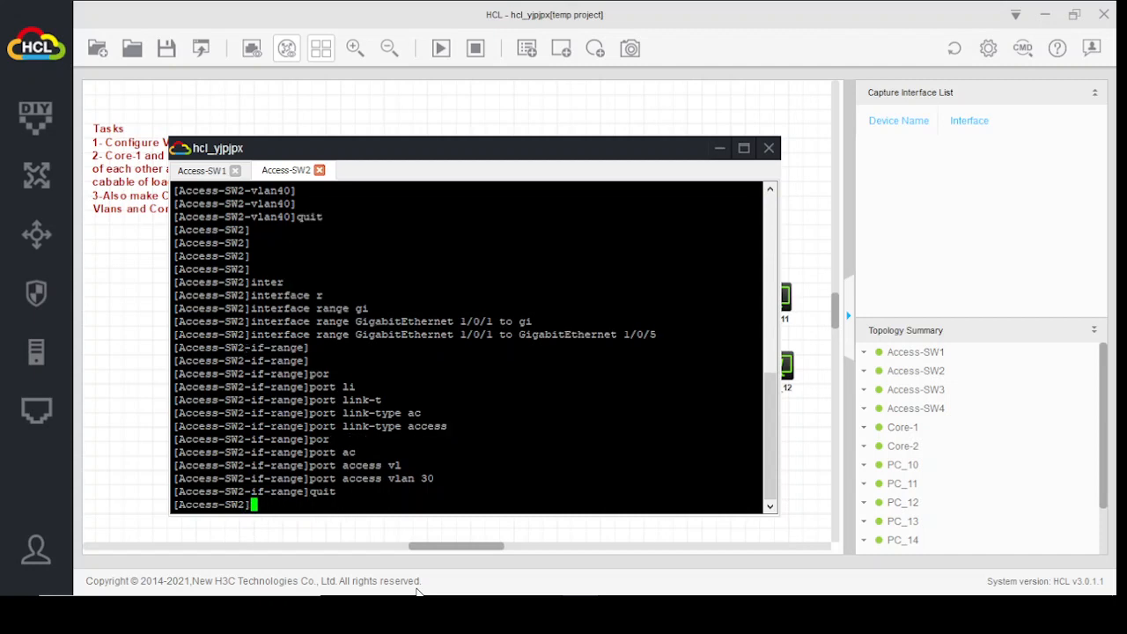
type("inter")
key("Tab")
type("gi")
key("Tab")
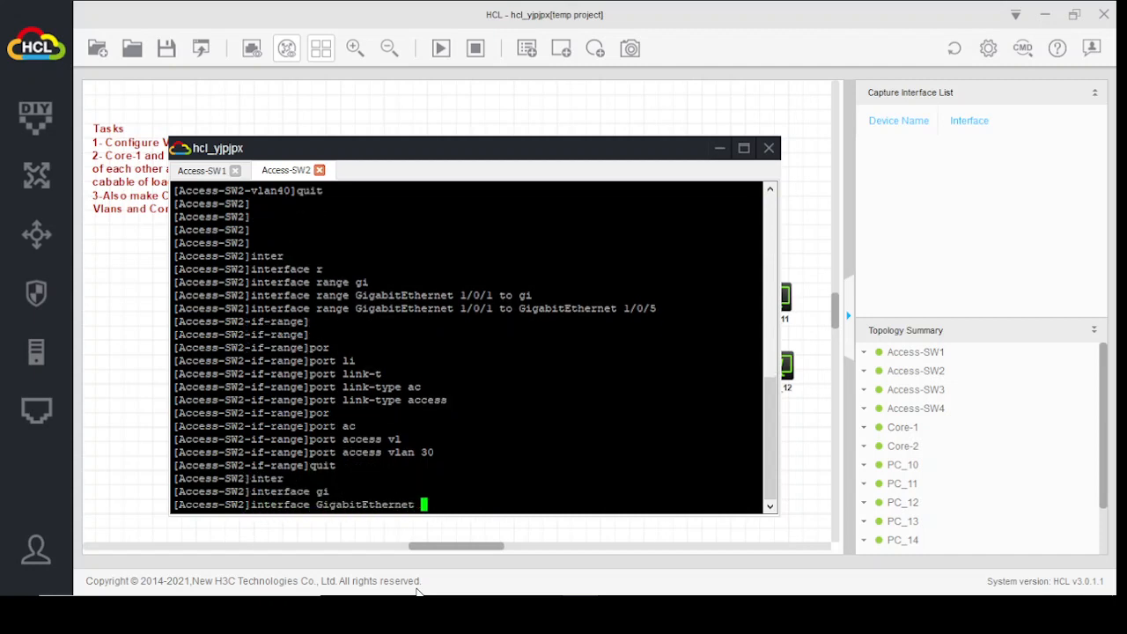
type("1/0/")
type("6 to")
type(" gi")
key("Tab")
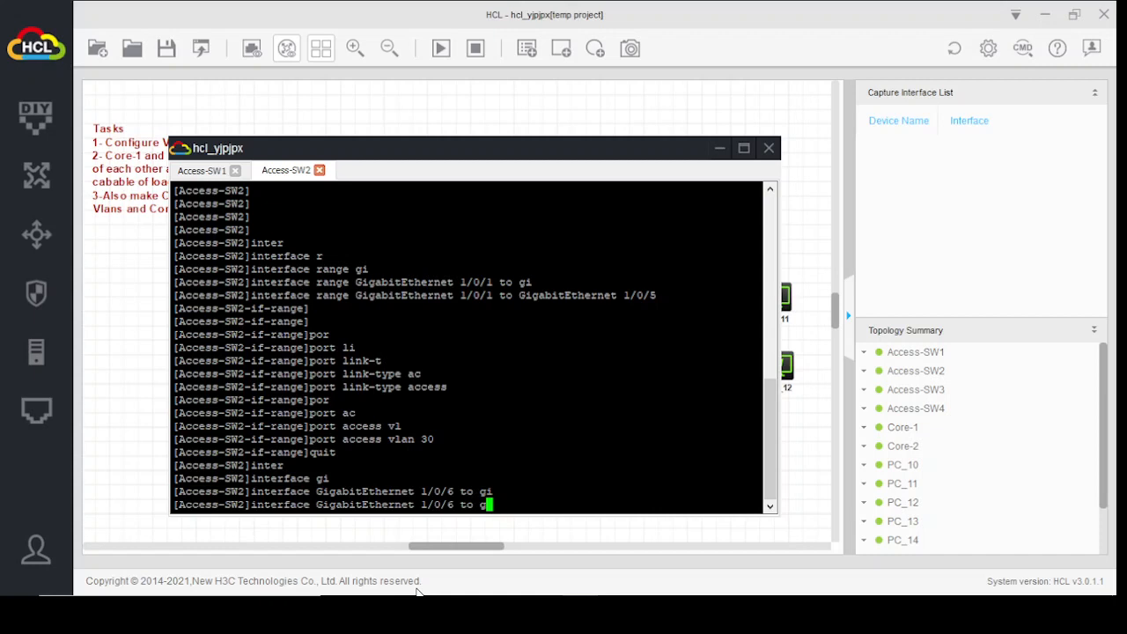
key("BackSpace")
key("BackSpace")
key("BackSpace")
key("BackSpace")
key("BackSpace")
key("BackSpace")
key("BackSpace")
key("BackSpace")
key("BackSpace")
key("BackSpace")
key("BackSpace")
key("BackSpace")
key("BackSpace")
key("BackSpace")
key("BackSpace")
key("BackSpace")
key("BackSpace")
key("BackSpace")
key("BackSpace")
key("BackSpace")
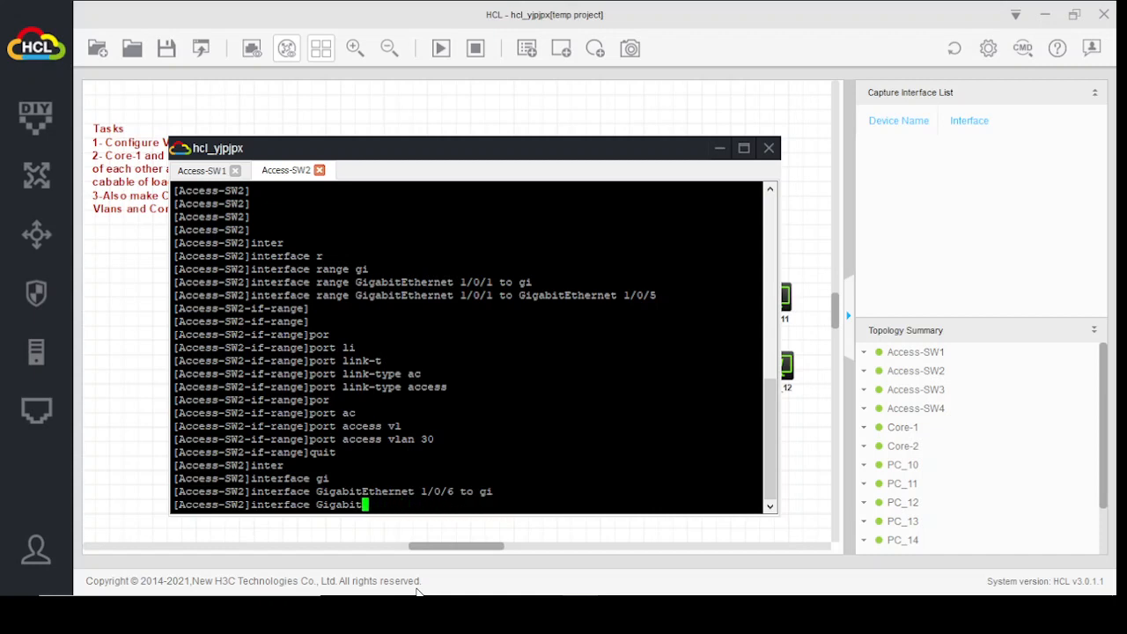
Enter interface range configuration for GigabitEthernet 1/0/6 to GigabitEthernet 1/0/10 on Access-SW2.
type("r")
key("Tab")
type("gi")
key("Tab")
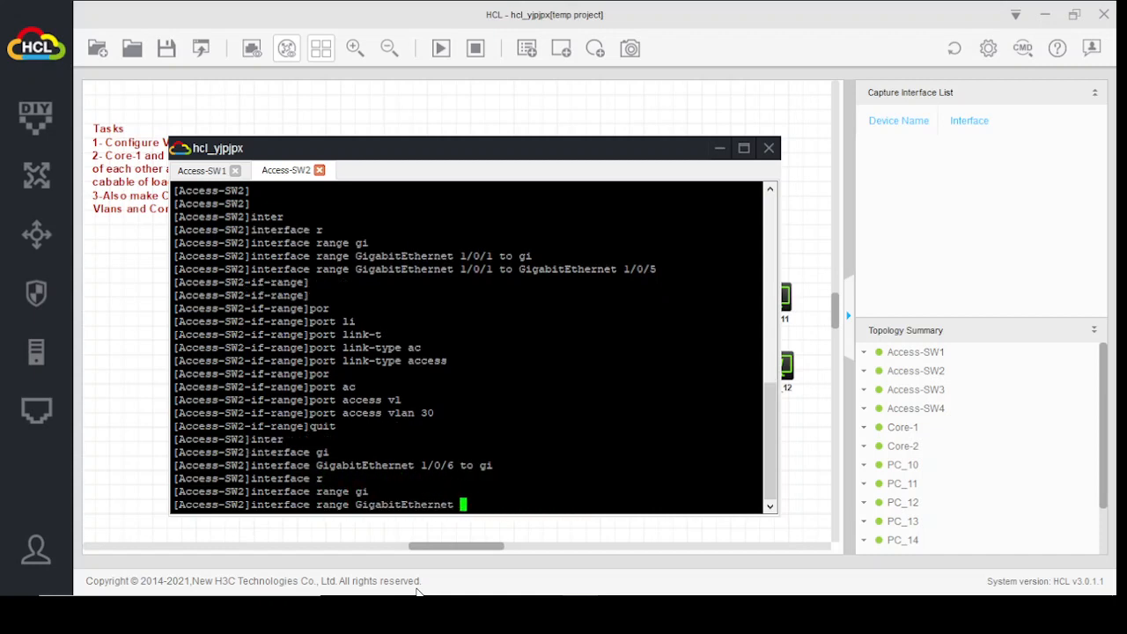
type("1/0/6 to Gigabi")
key("Tab")
type("1/0/10")
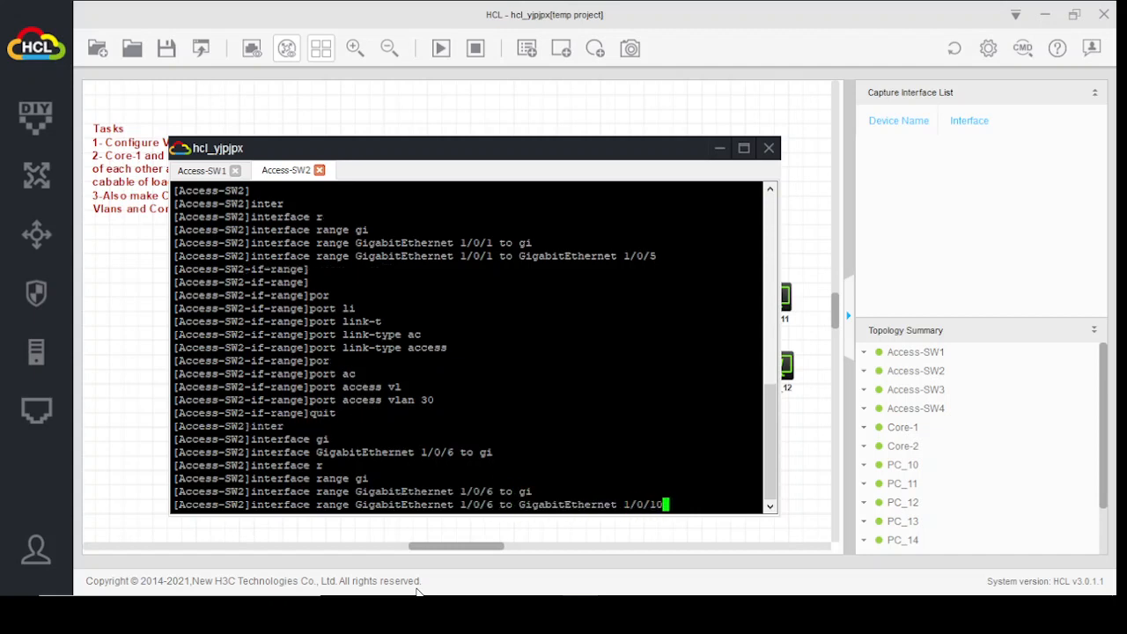
key("Return")
key("Return")
key("Return")
key("Return")
Set the port link-type of GigabitEthernet 1/0/6 to 1/0/10 to access.
type("por")
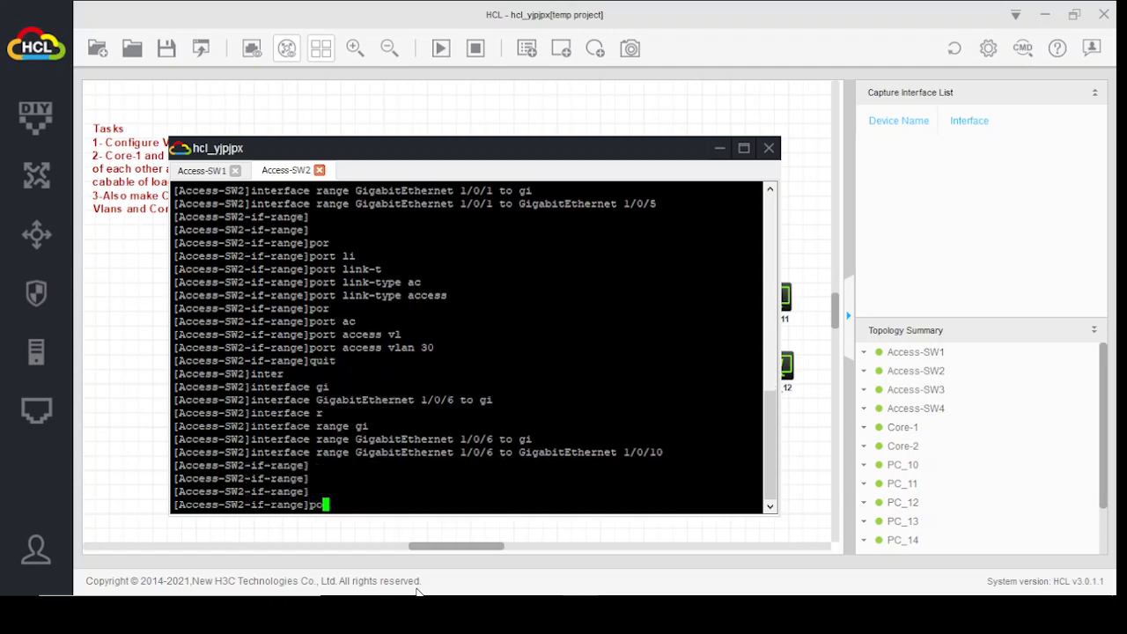
key("Tab")
type("li")
key("Tab")
type("t")
key("Tab")
type("ac")
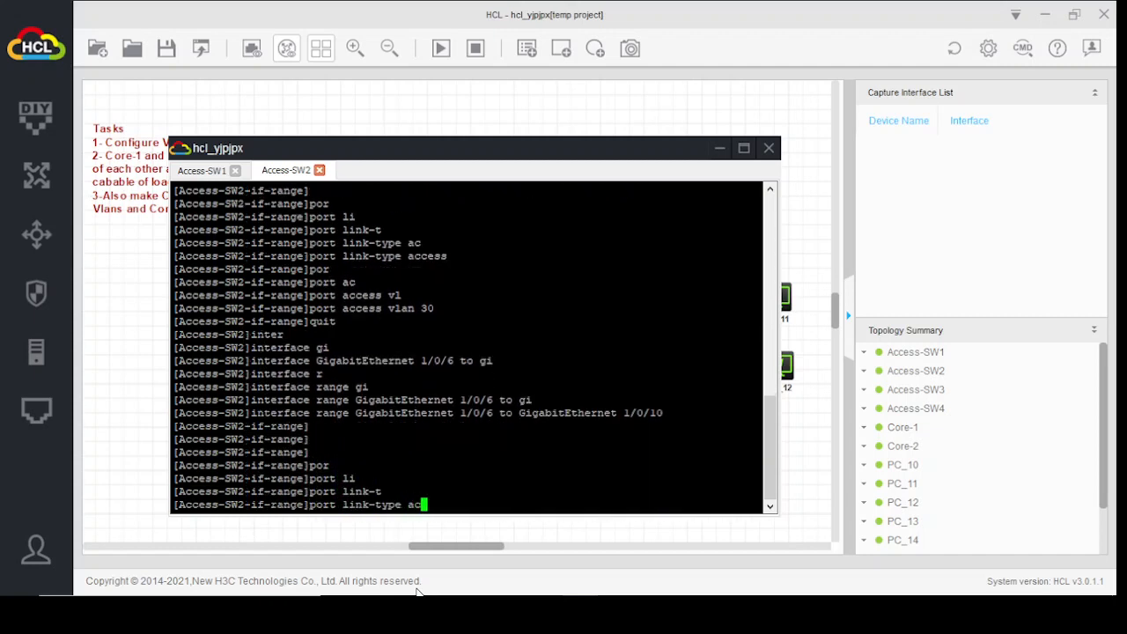
key("Tab")
key("Return")
Assign the access ports GigabitEthernet 1/0/6 to 1/0/10 to VLAN 20.
type("po")
key("Tab")
type("rt ac")
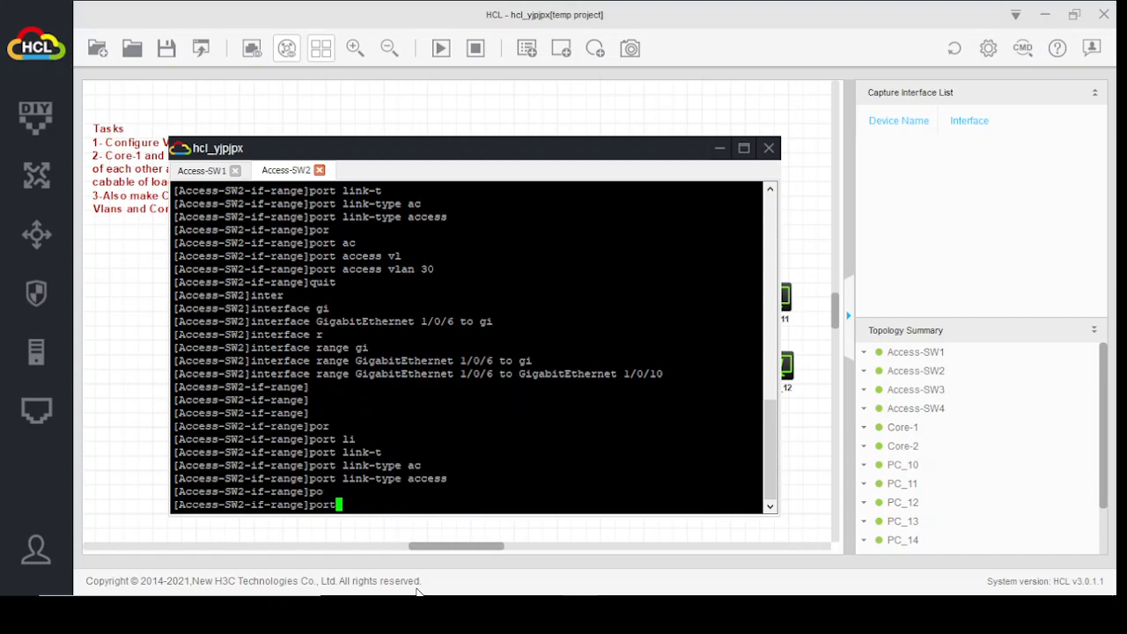
key("Tab")
type("vl")
key("Tab")
type("20")
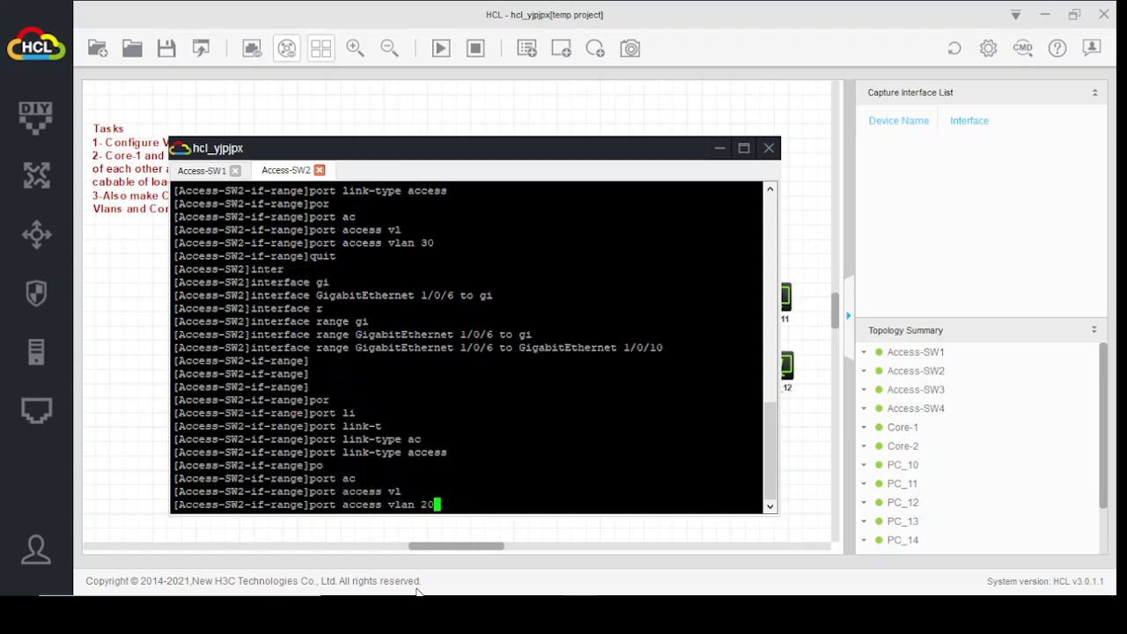
key("Return")
key("Return")
key("Return")
key("Return")
key("Return")
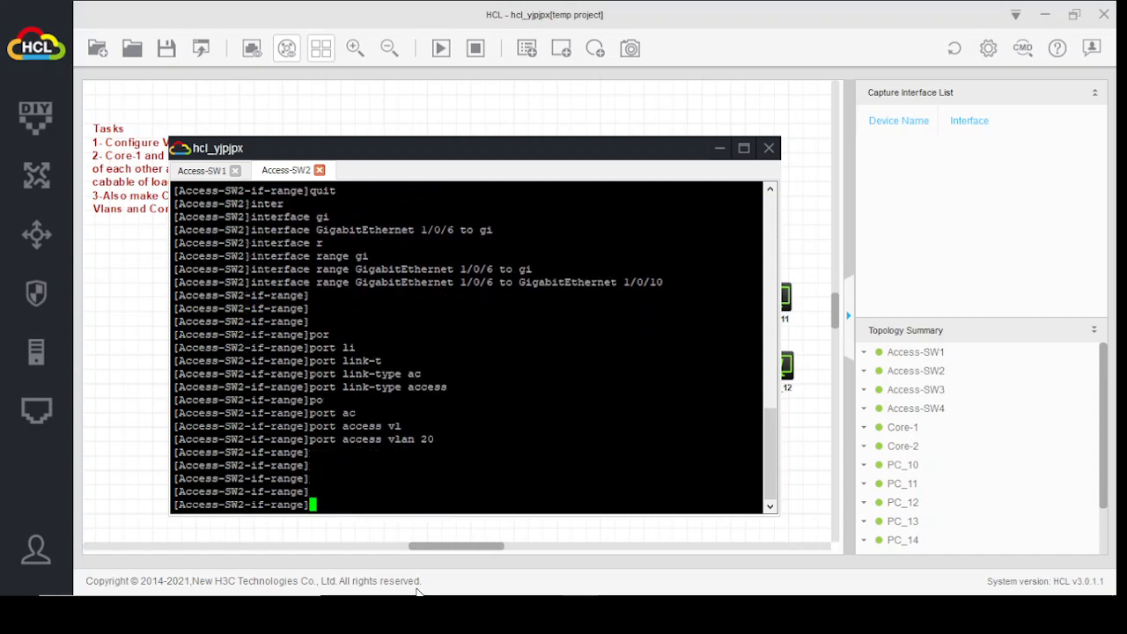
Return to system view and enter interface range configuration for GigabitEthernet 1/0/47 to GigabitEthernet 1/0/48 on Access-SW2.
type("quit")
key("Return")
type("inter")
key("Tab")
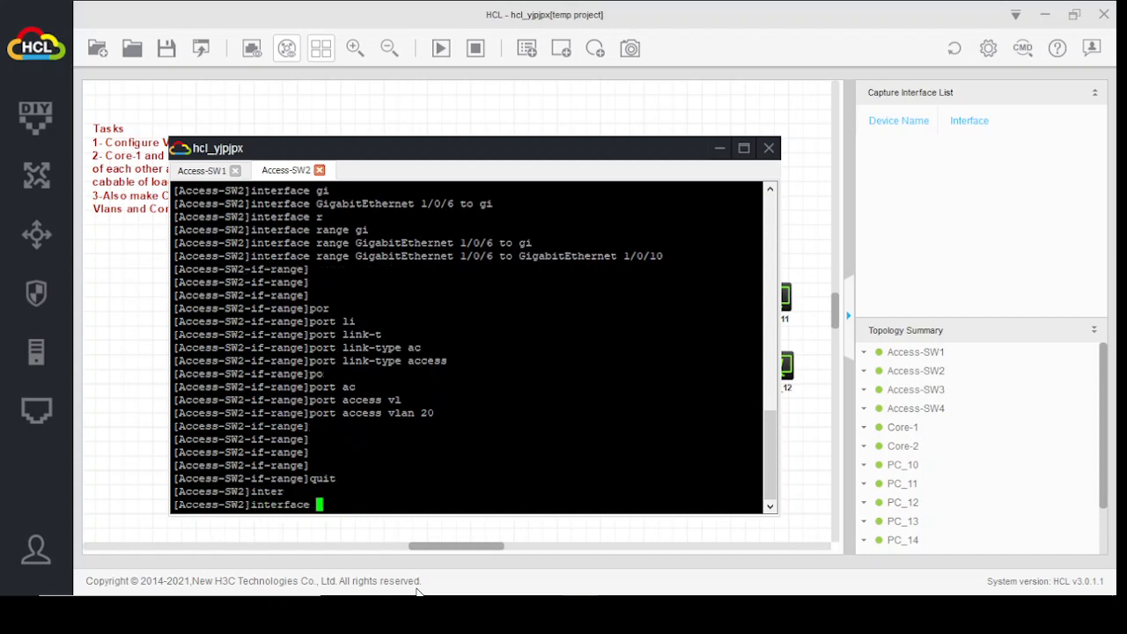
type("r")
key("Tab")
type("gi")
key("Tab")
type("1/0")
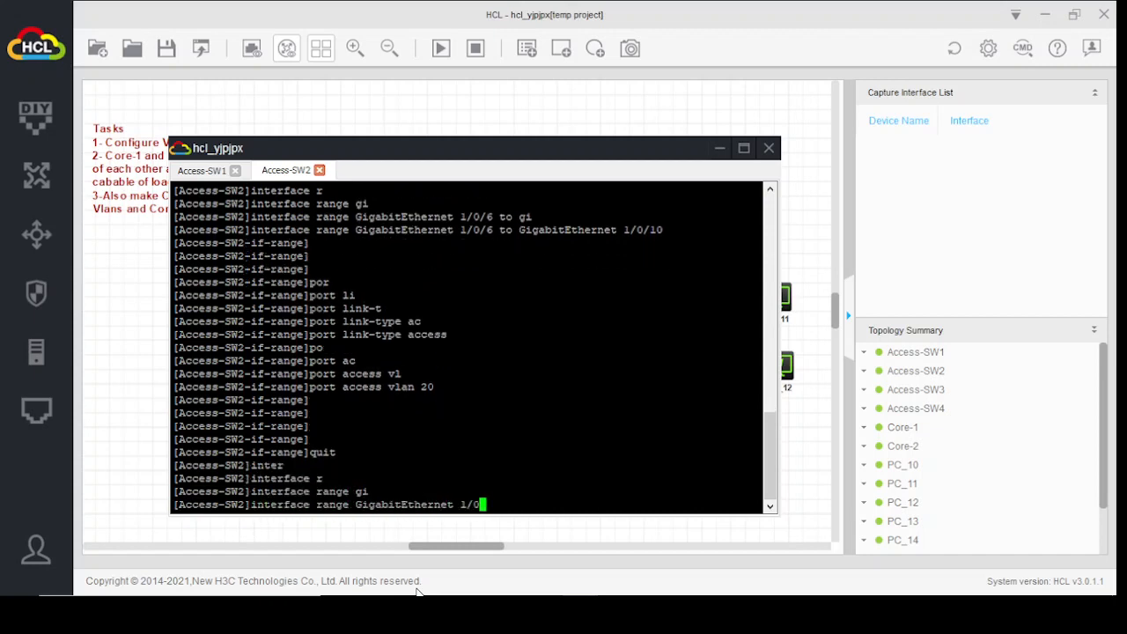
type("/")
type("47 g")
type("to gi")
key("Tab")
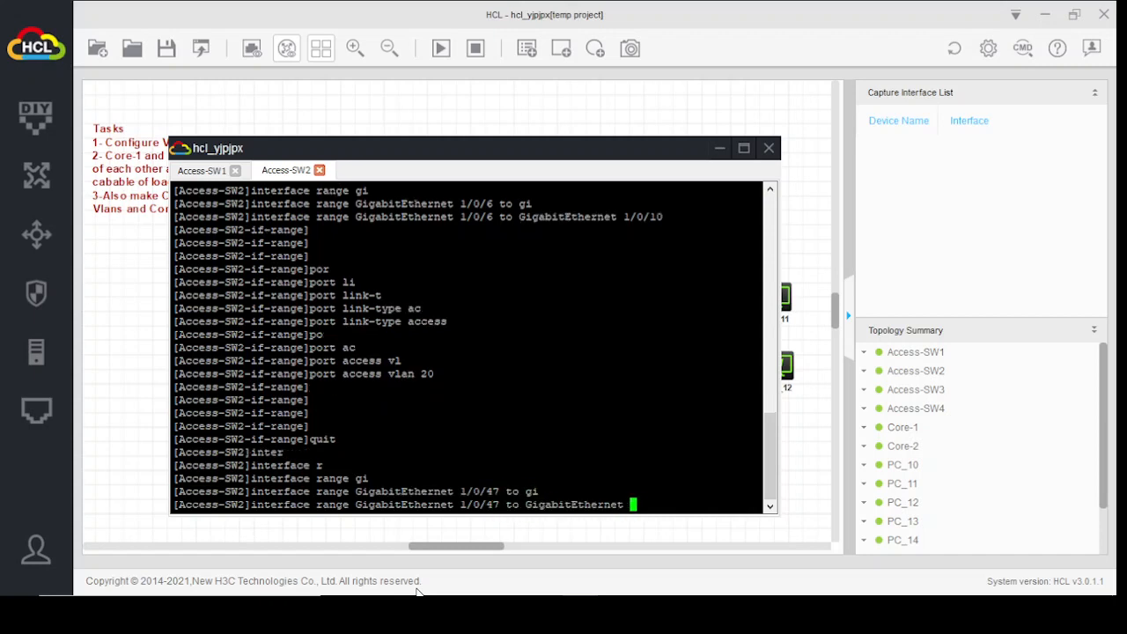
type("1/0/48")
key("Return")
key("Return")
key("Return")
key("Return")
Set the port link-type of GigabitEthernet 1/0/47 to 1/0/48 to trunk.
type("po")
key("Tab")
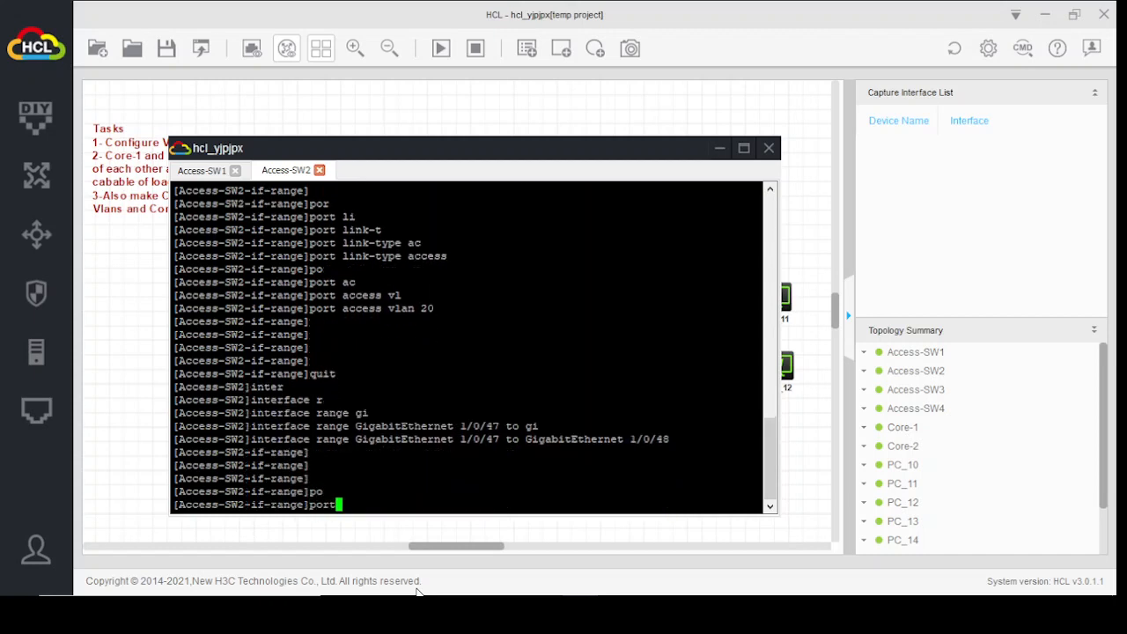
type("li")
key("Tab")
type("t")
key("Tab")
type("a")
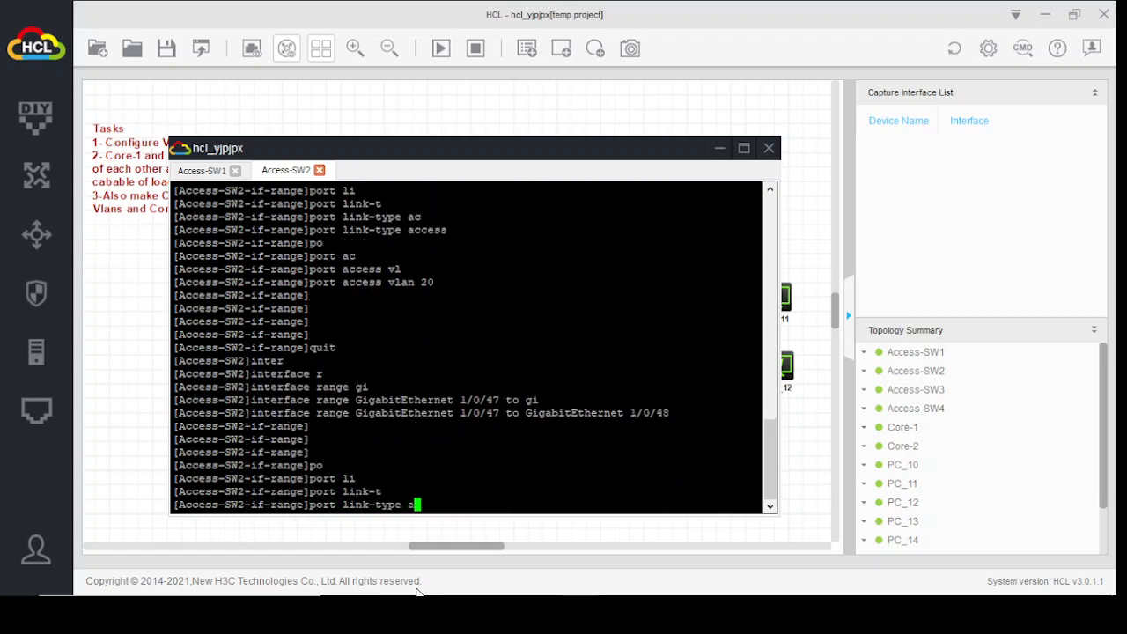
key("BackSpace")
type("t")
key("Tab")
key("Return")
Permit VLANs 10, 20, 30 and 40 on the trunk ports GigabitEthernet 1/0/47 to 1/0/48 and quit to system view.
type("po")
key("Tab")
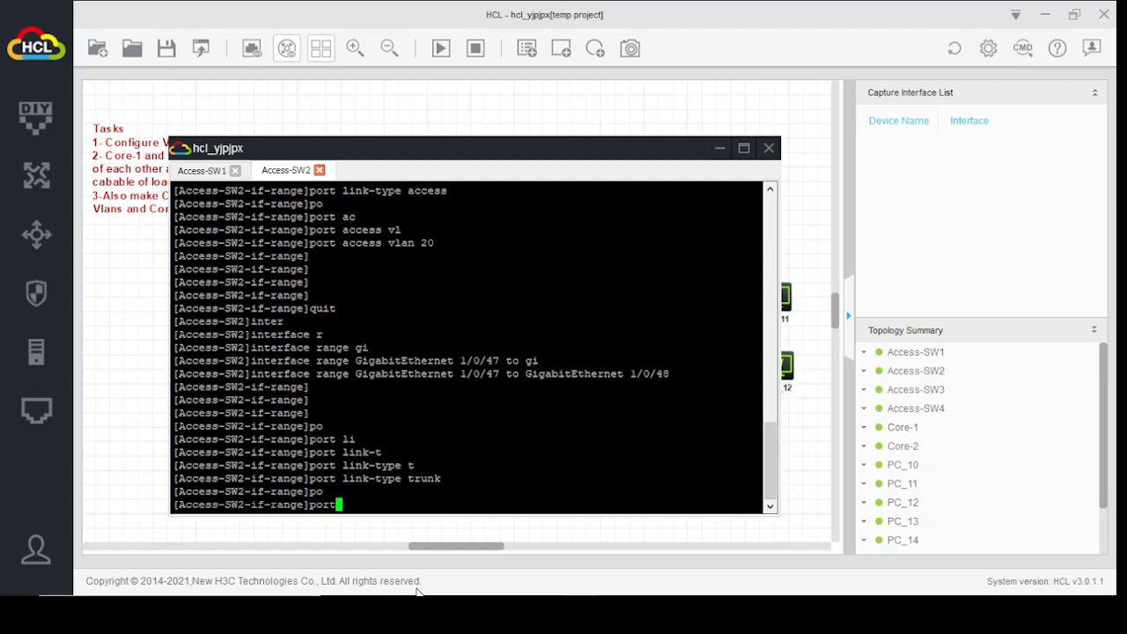
type("t")
key("Tab")
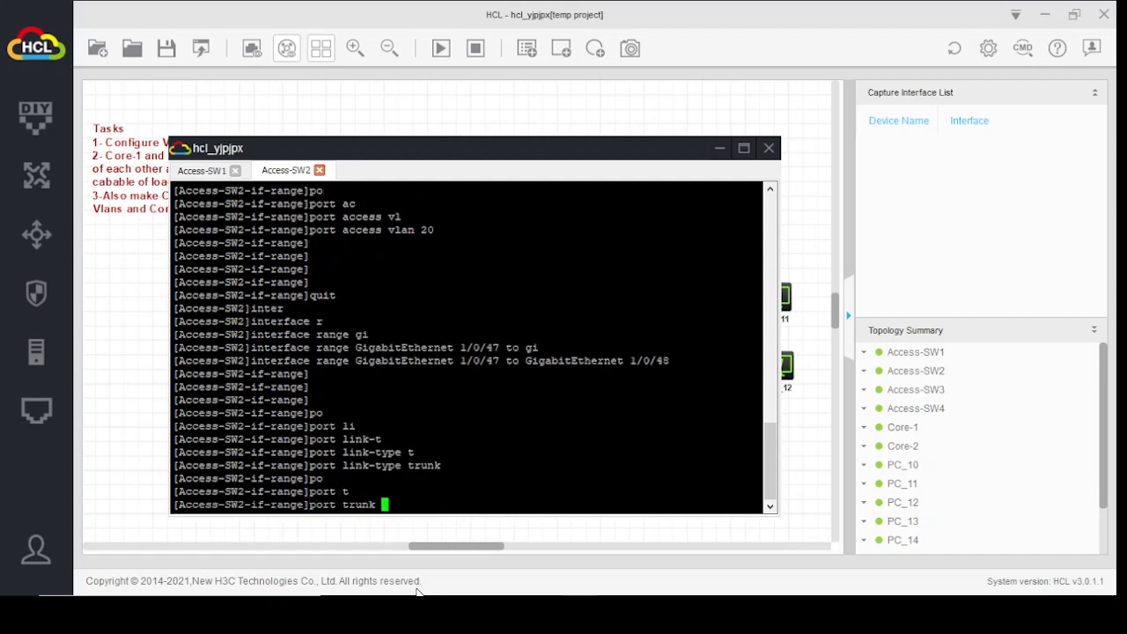
type("per")
key("Tab")
type("vl")
key("Tab")
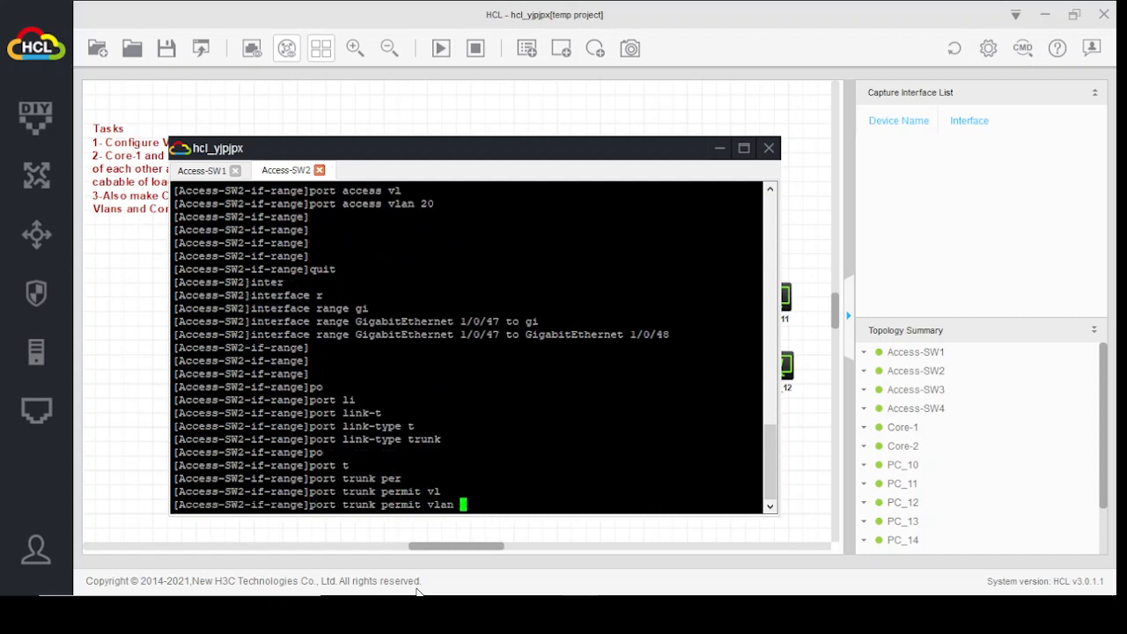
type("10 20 30 40")
key("Return")
key("Return")
key("Return")
key("Return")
type("q")
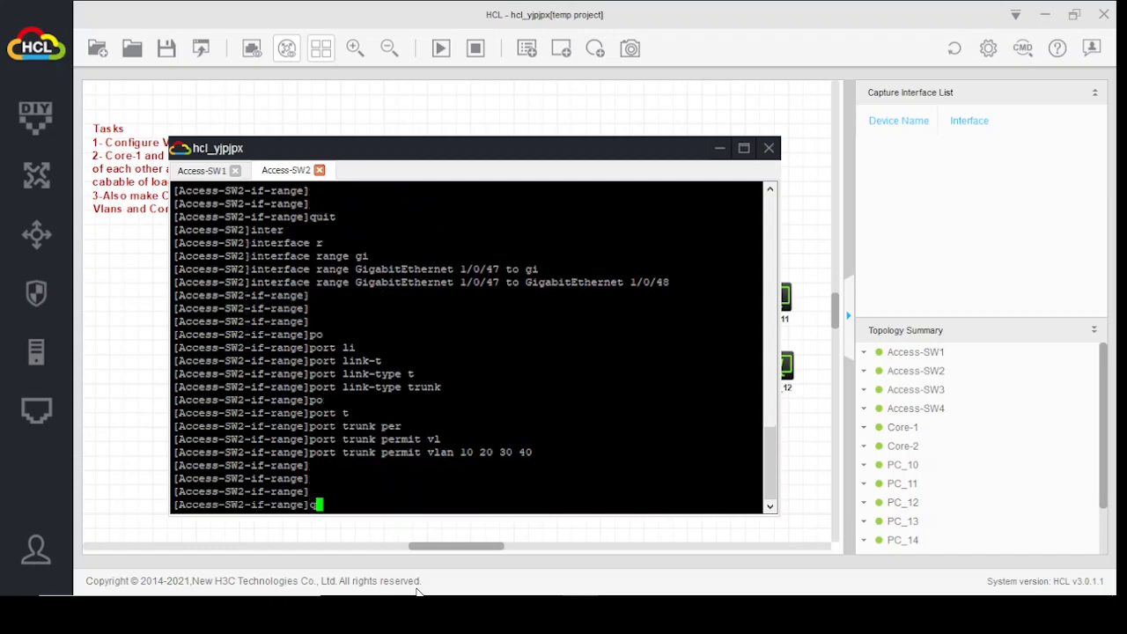
type("uit")
key("Return")
key("Return")
key("Return")
key("Return")
key("Return")
key("Return")
key("Return")
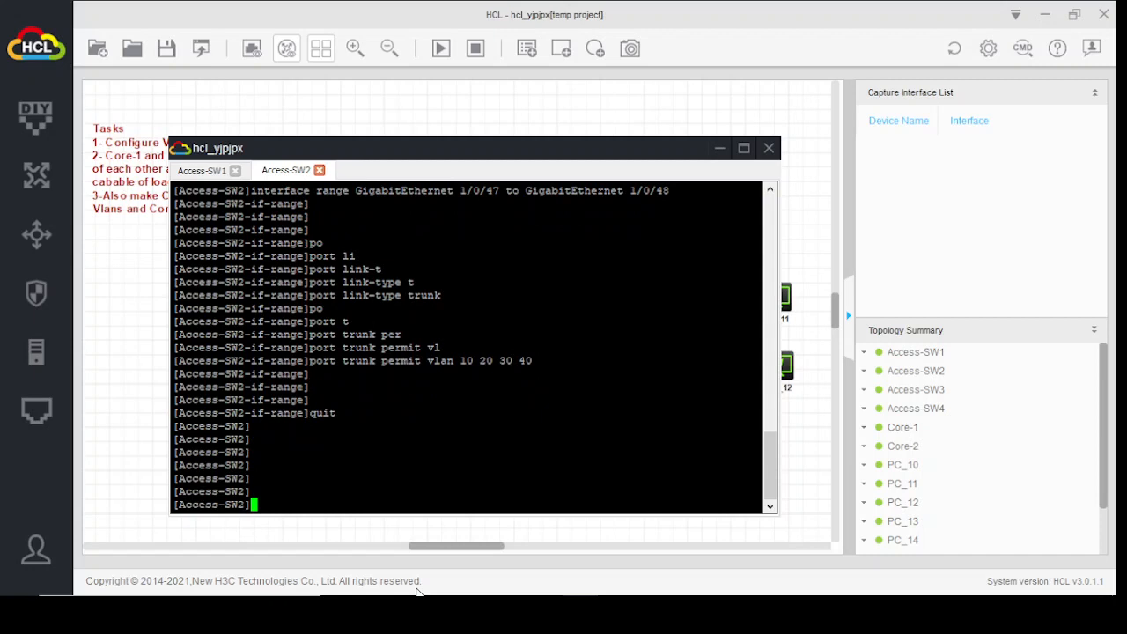
Set the spanning tree mode on Access-SW2 to PVST.
type("st")
key("Tab")
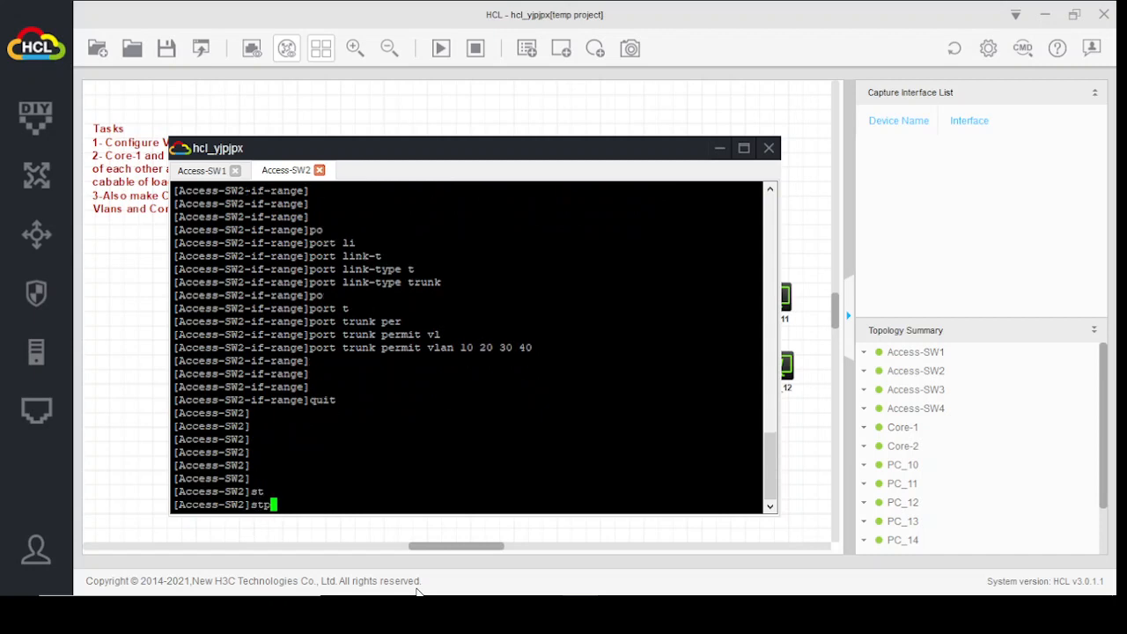
type("mo")
key("Tab")
type("p")
key("Tab")
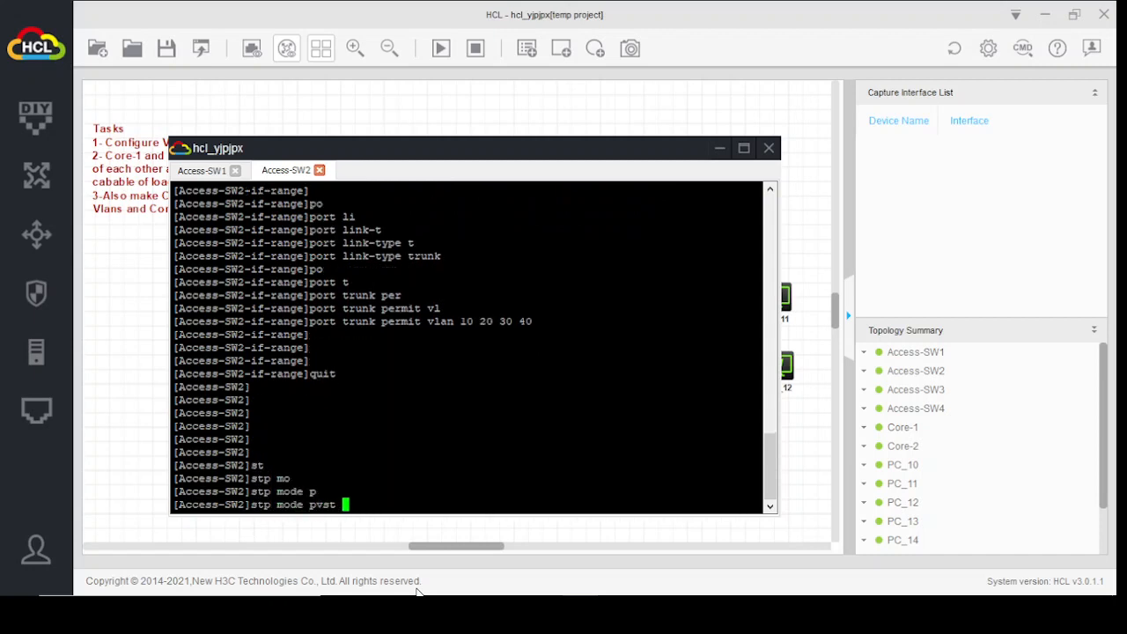
key("Return")
key("Return")
key("Return")
key("Return")
key("Return")
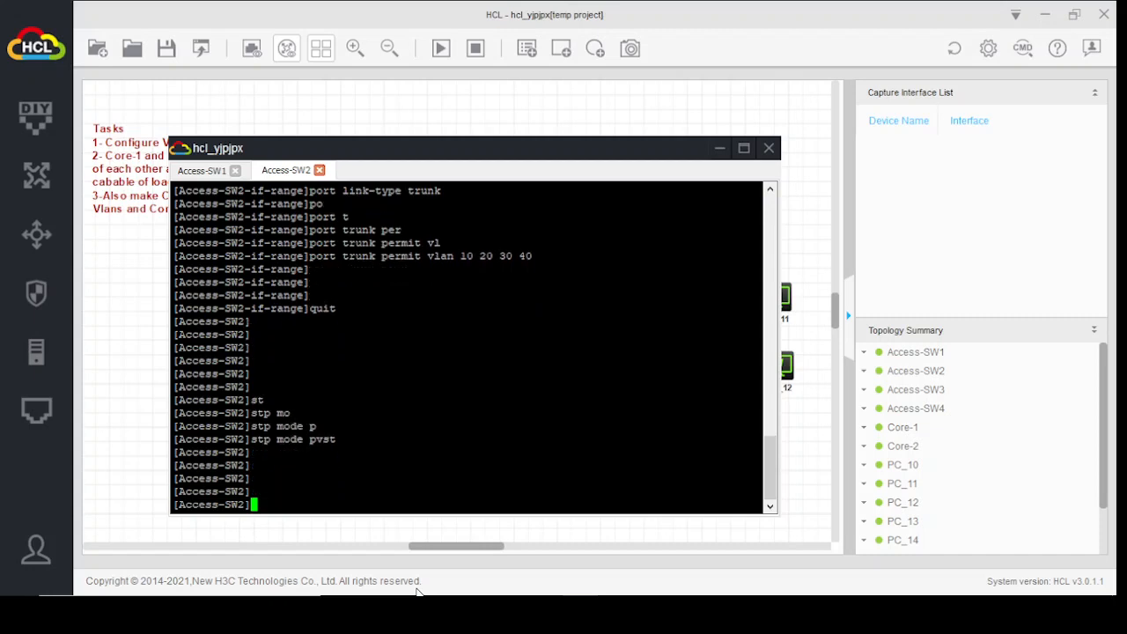
Save the current configuration of Access-SW2, keeping the existing startup file name.
type("sav")
key("Tab")
key("Return")
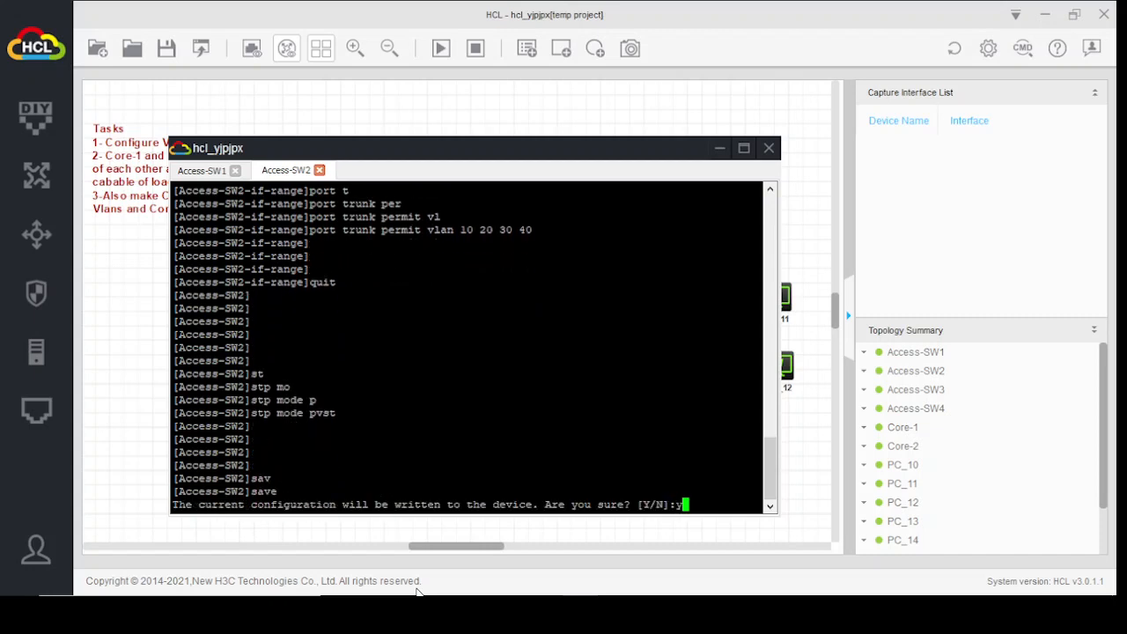
type("y")
key("Return")
key("Return")
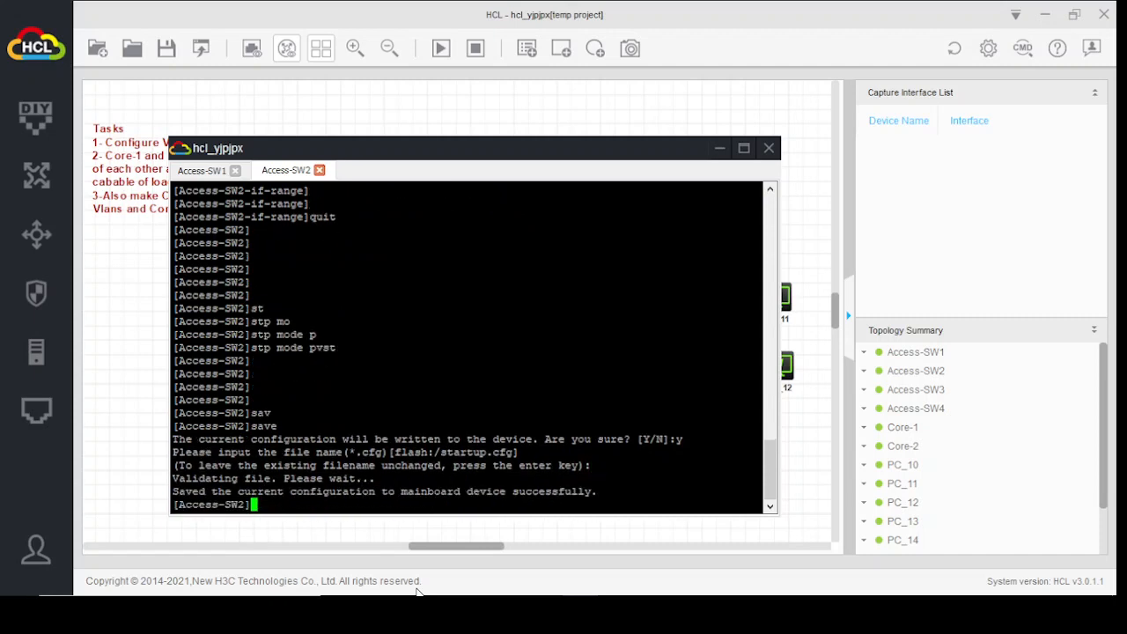
Open the console of Access-SW3 from the topology and abort its automatic configuration to reach the command prompt.
left_click(719, 150)
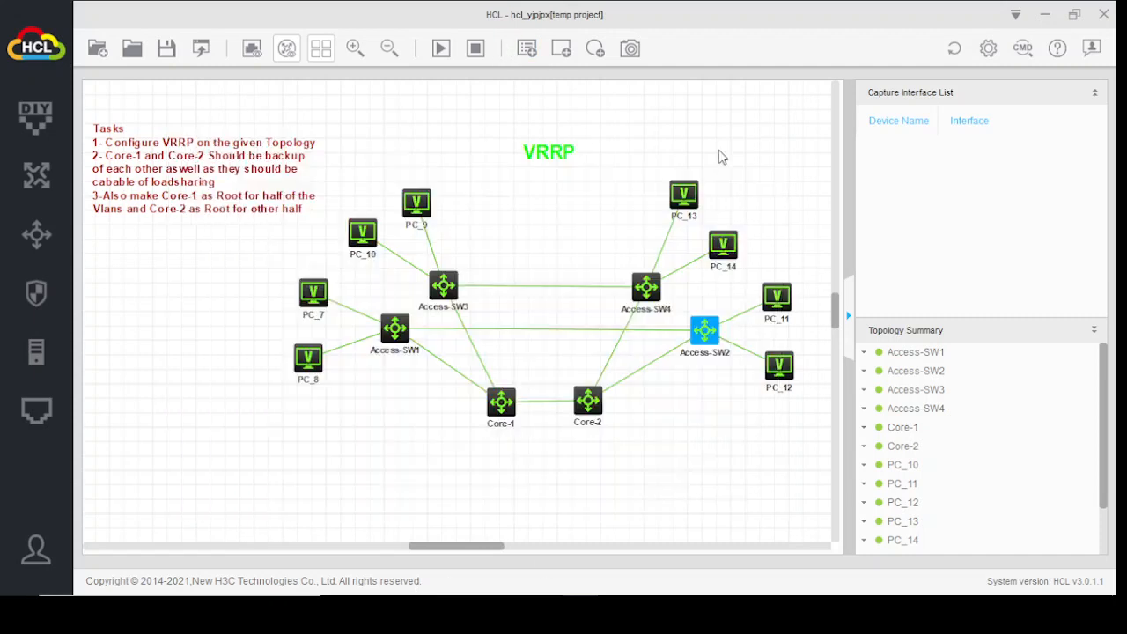
double_click(443, 284)
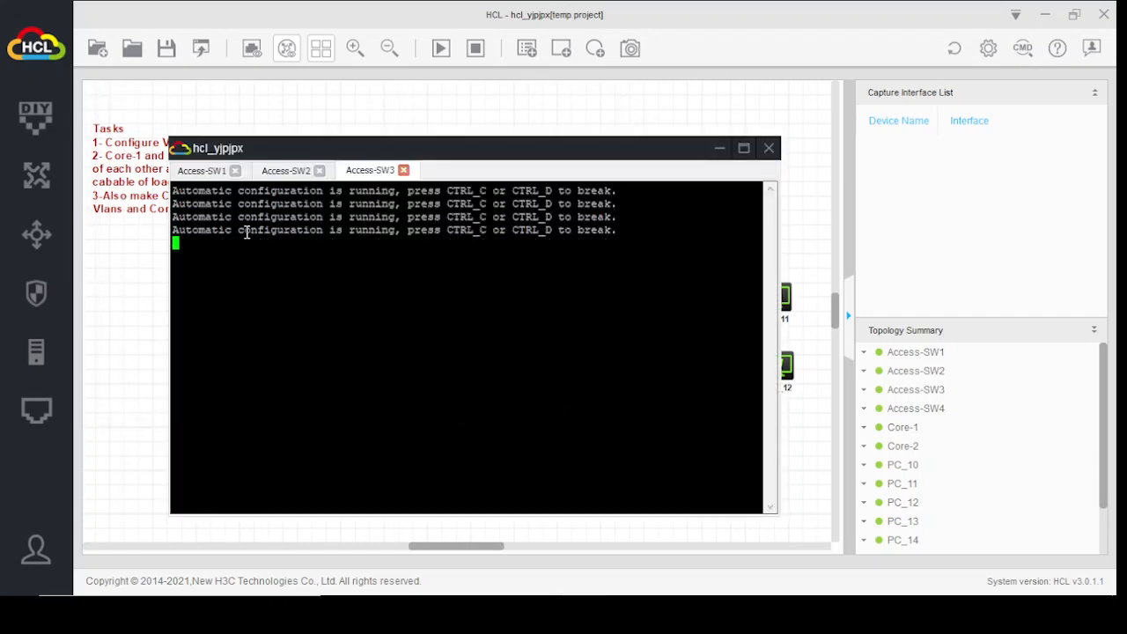
key("ctrl+c")
key("Return")
key("Return")
key("Return")
key("Return")
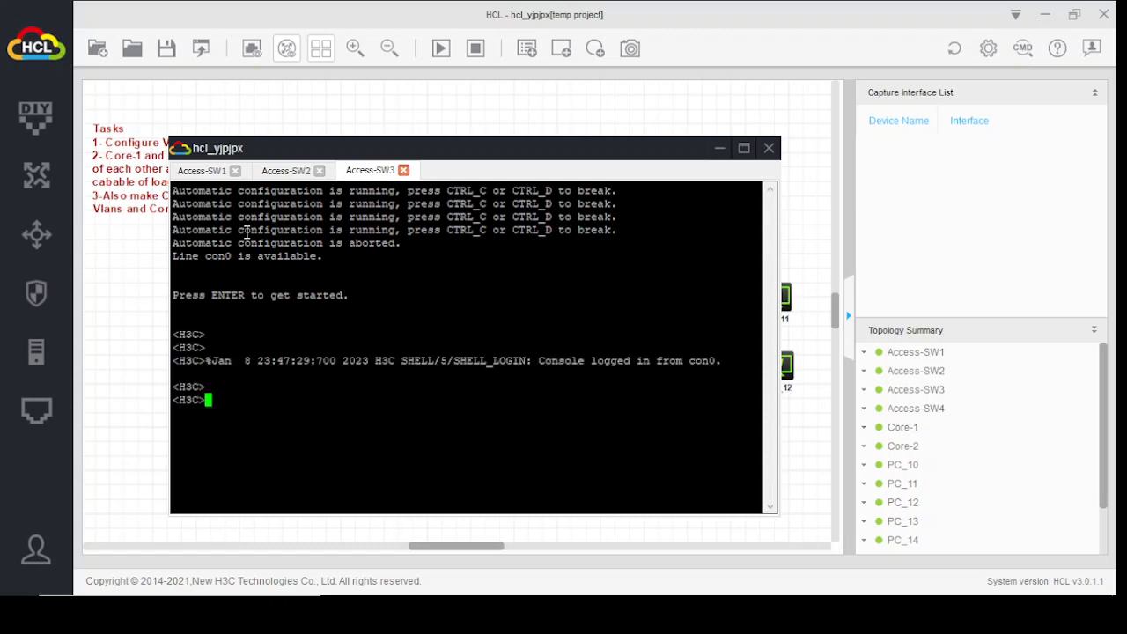
Enter system view on the third access switch and set its hostname to Access-SW3.
key("Return")
type("sy")
key("Tab")
key("Return")
key("Return")
key("Return")
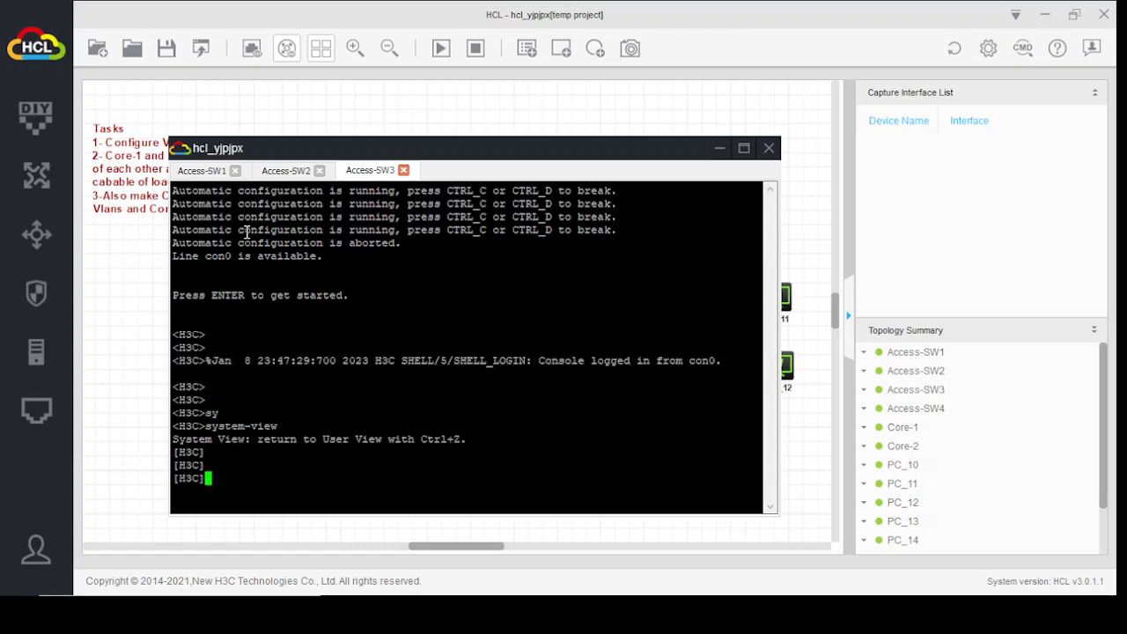
type("ho")
key("Tab")
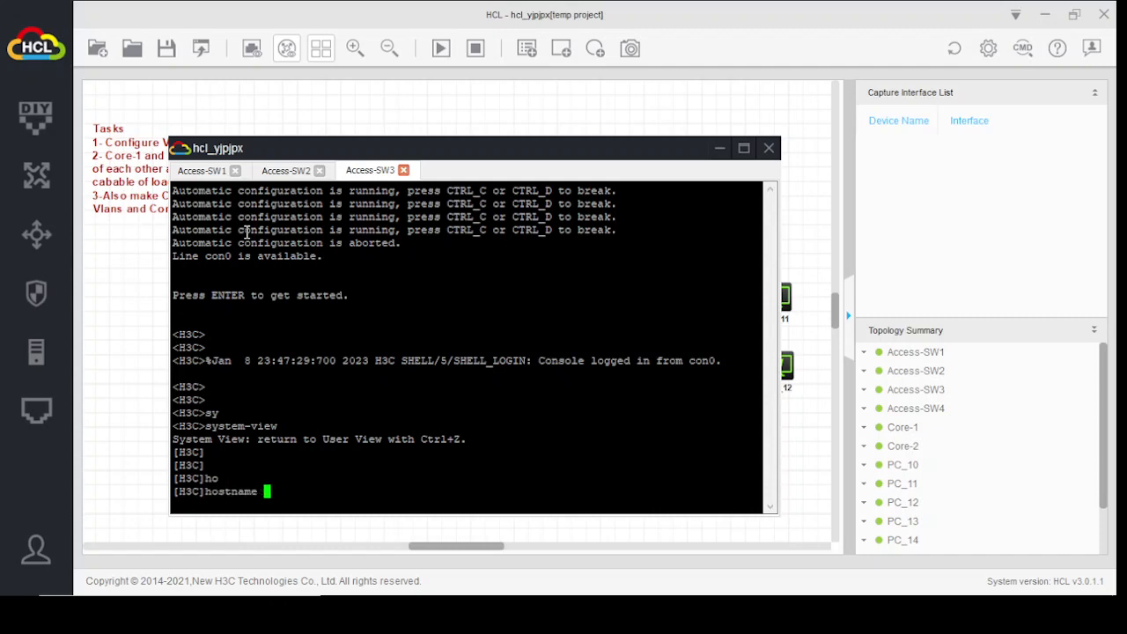
type("ACCess-SW3")
key("Return")
key("Return")
key("Return")
key("Return")
Create VLAN 10 and VLAN 20 on Access-SW3.
type("v")
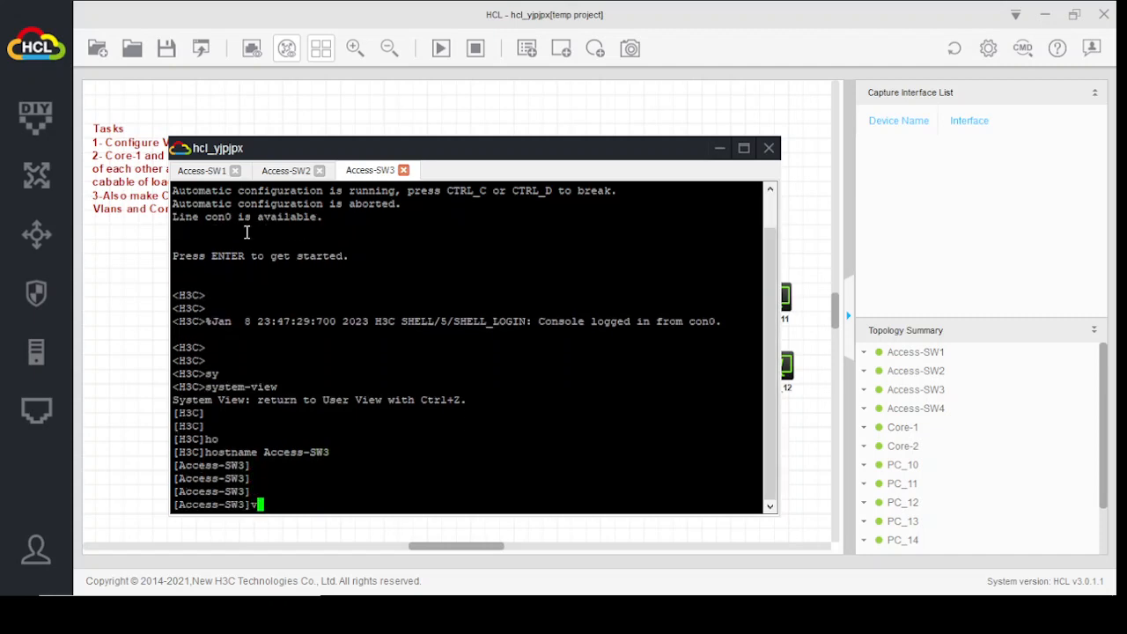
type("lan 10")
key("Return")
type("vlan 10")
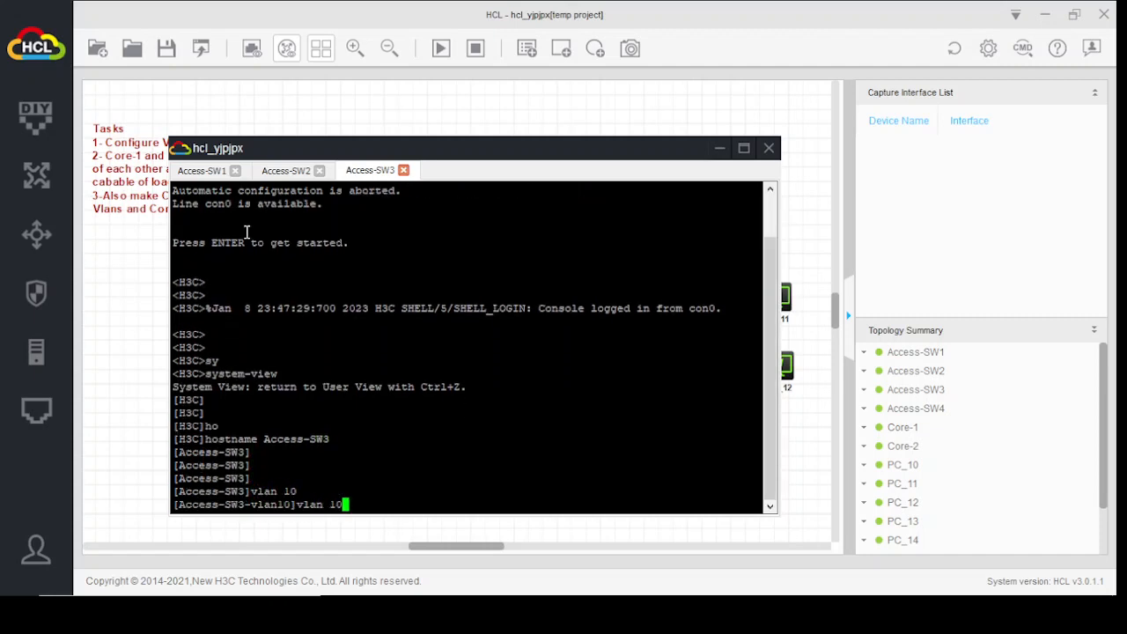
key("BackSpace")
key("BackSpace")
type("20")
key("Return")
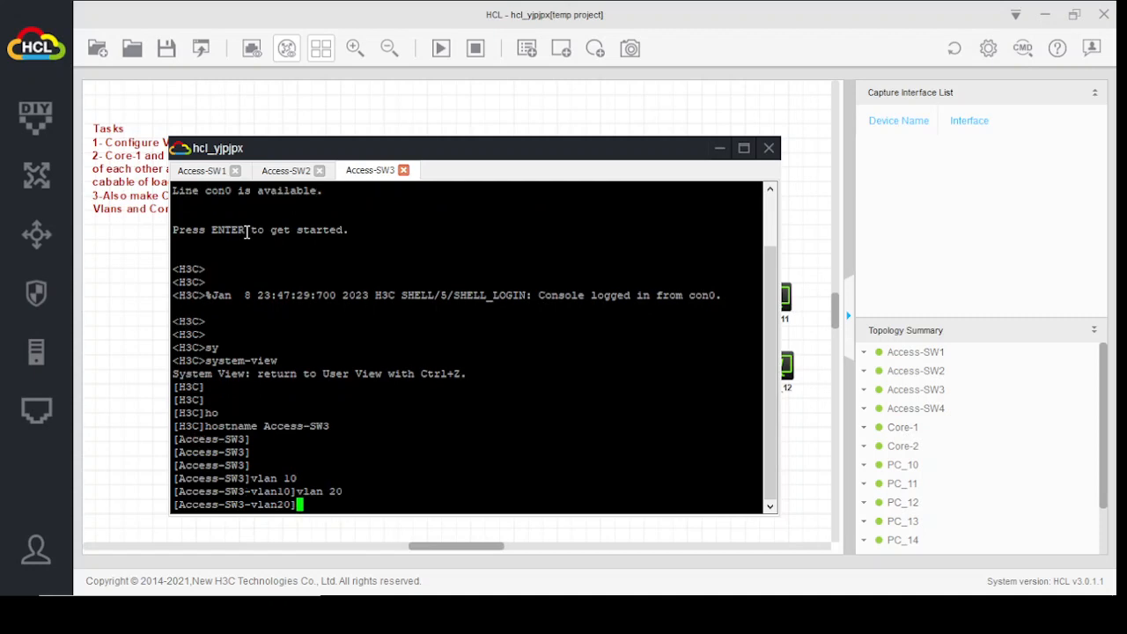
Create VLAN 30 and VLAN 40 on Access-SW3 and quit to system view.
key("Up")
key("BackSpace")
key("BackSpace")
type("30")
key("Return")
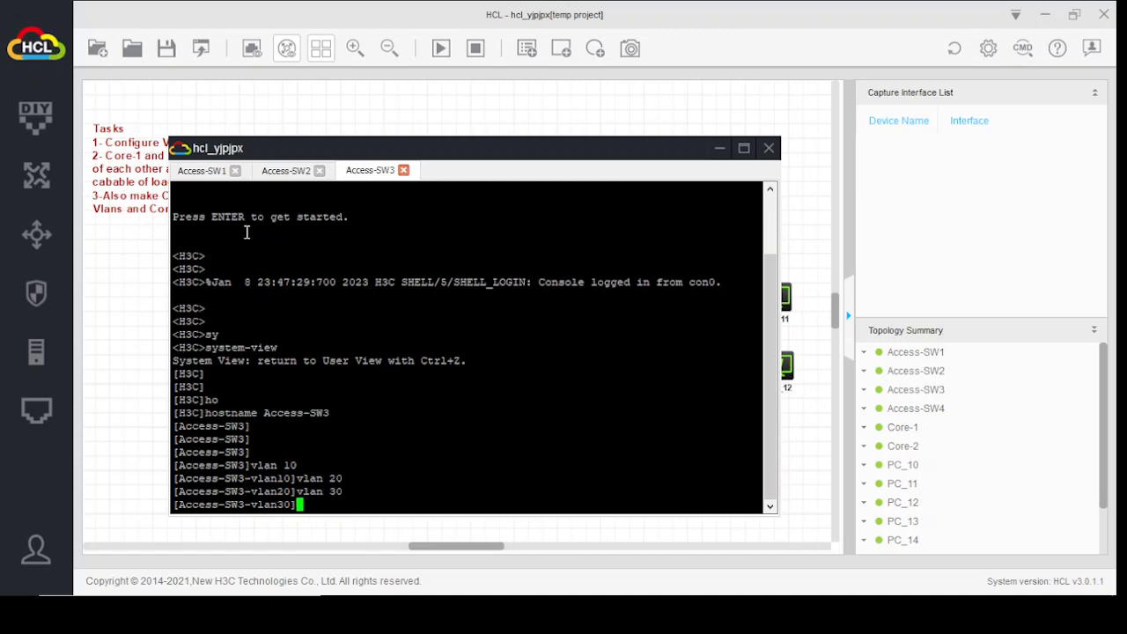
key("Up")
key("BackSpace")
key("BackSpace")
type("40")
key("Return")
key("Return")
key("Return")
key("Return")
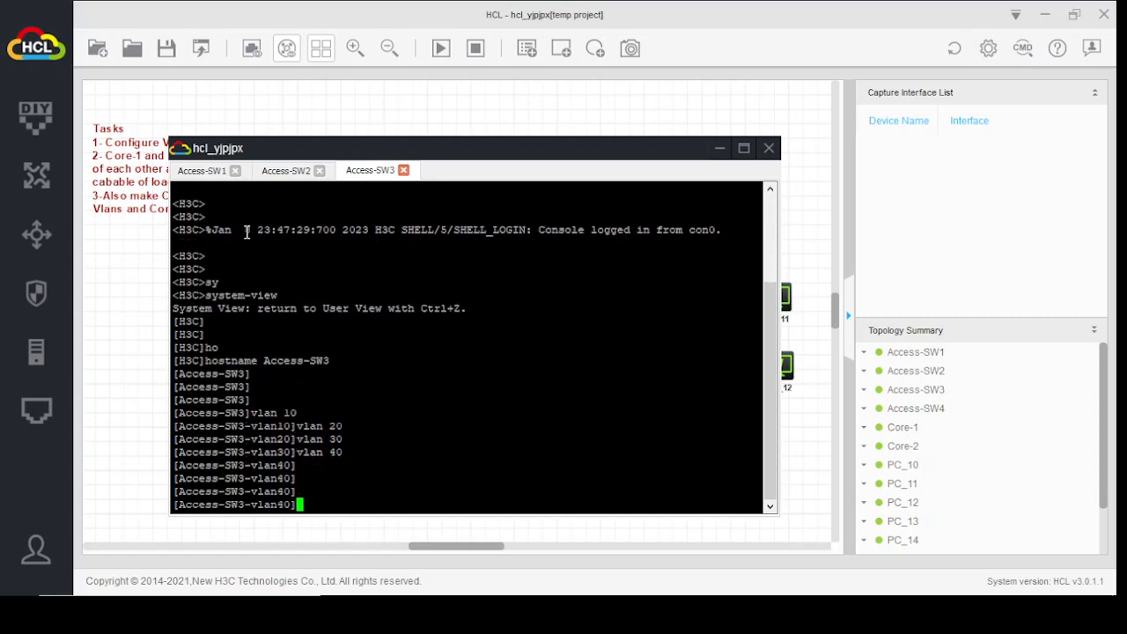
key("Return")
key("Return")
type("quit")
key("Return")
key("Return")
key("Return")
key("Return")
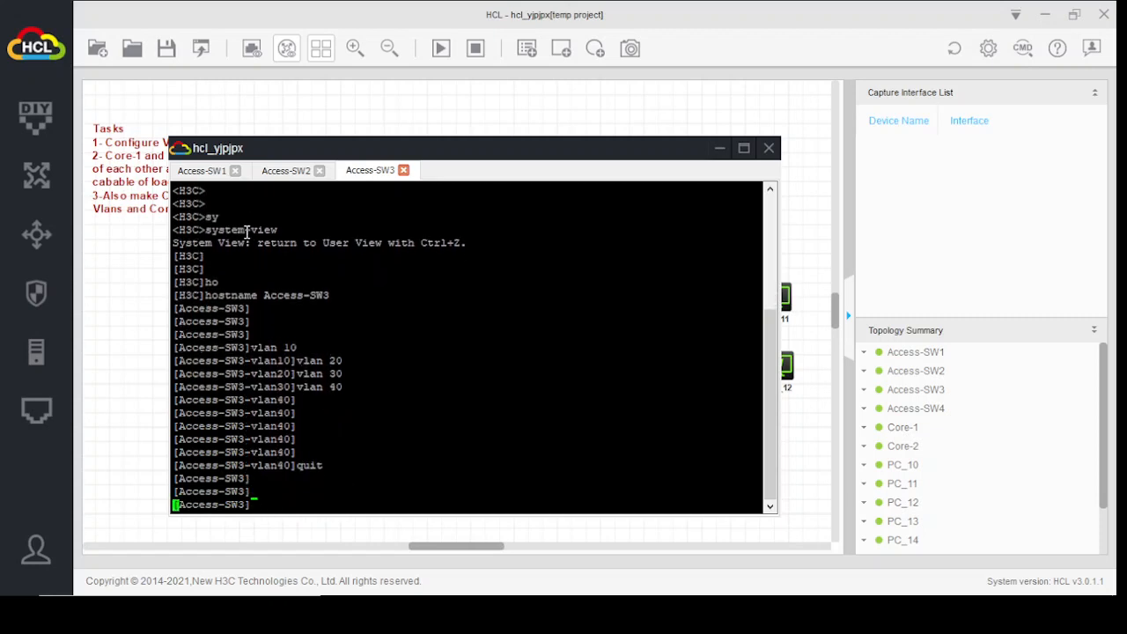
Enter interface range configuration for GigabitEthernet 1/0/1 to GigabitEthernet 1/0/5 on Access-SW3.
type("inter")
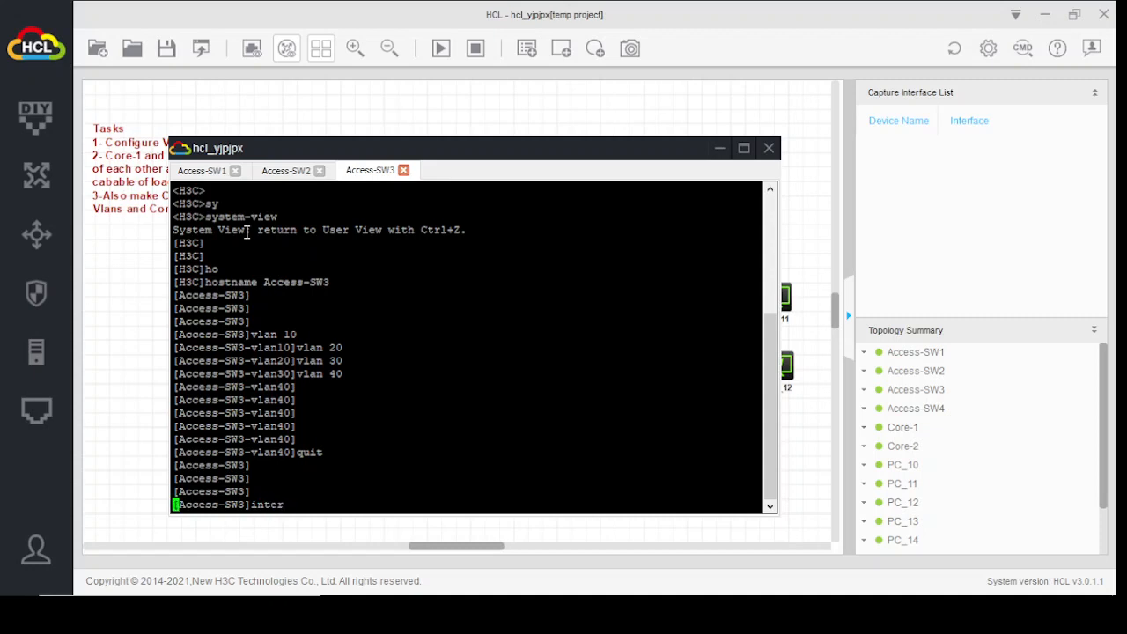
key("Tab")
type("r")
key("Tab")
type("gi")
key("Tab")
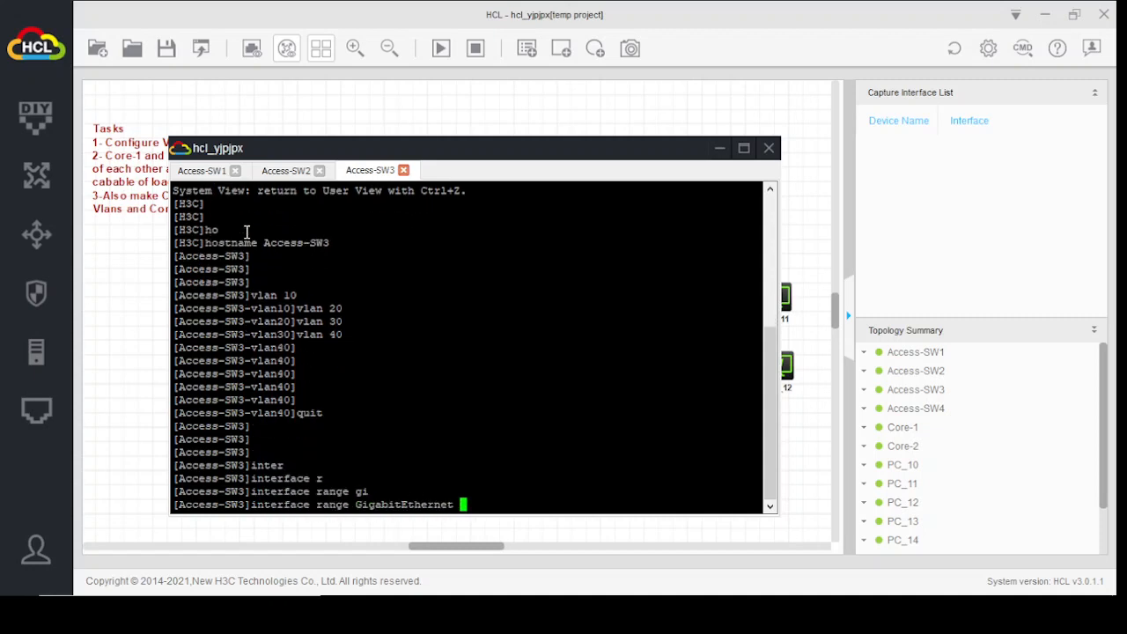
type("1/0/1 to gi")
key("Tab")
type("1/0/5")
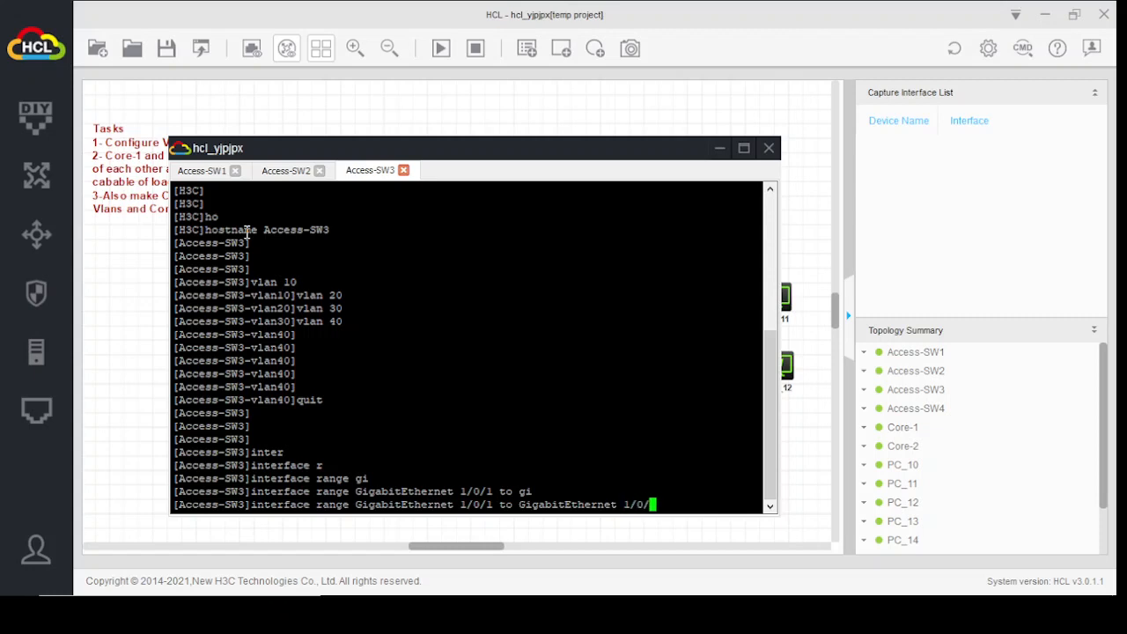
key("Return")
key("Return")
key("Return")
key("Return")
key("Return")
key("Return")
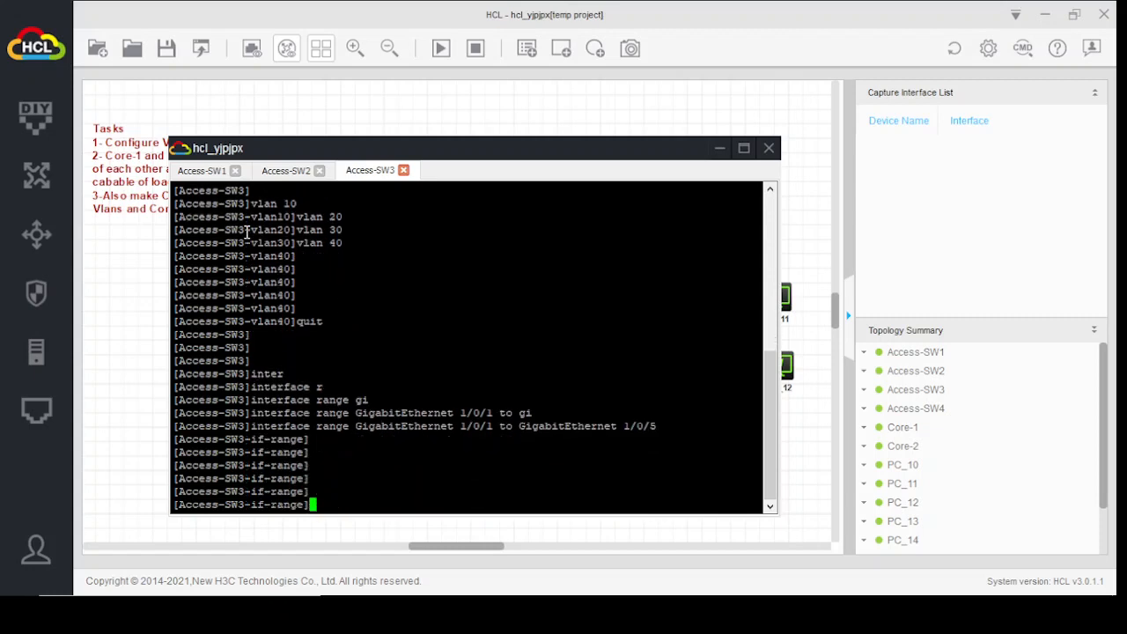
Set the port link-type of GigabitEthernet 1/0/1 to 1/0/5 on Access-SW3 to access.
type("por")
key("Tab")
type("li")
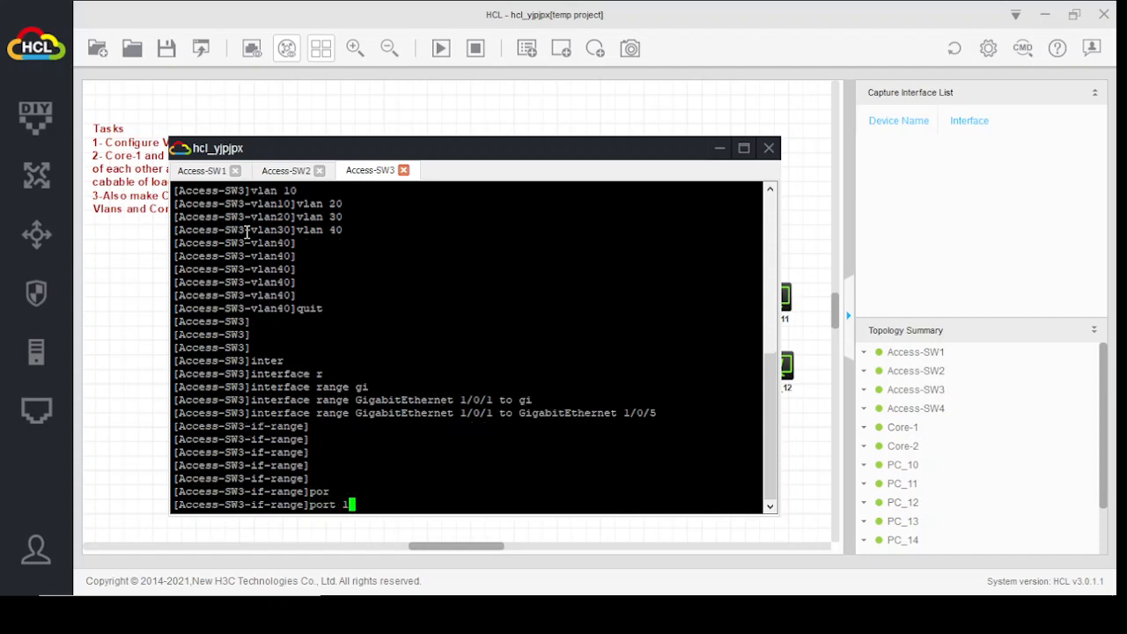
key("Tab")
type("t")
key("Tab")
type("ac")
key("Tab")
key("Return")
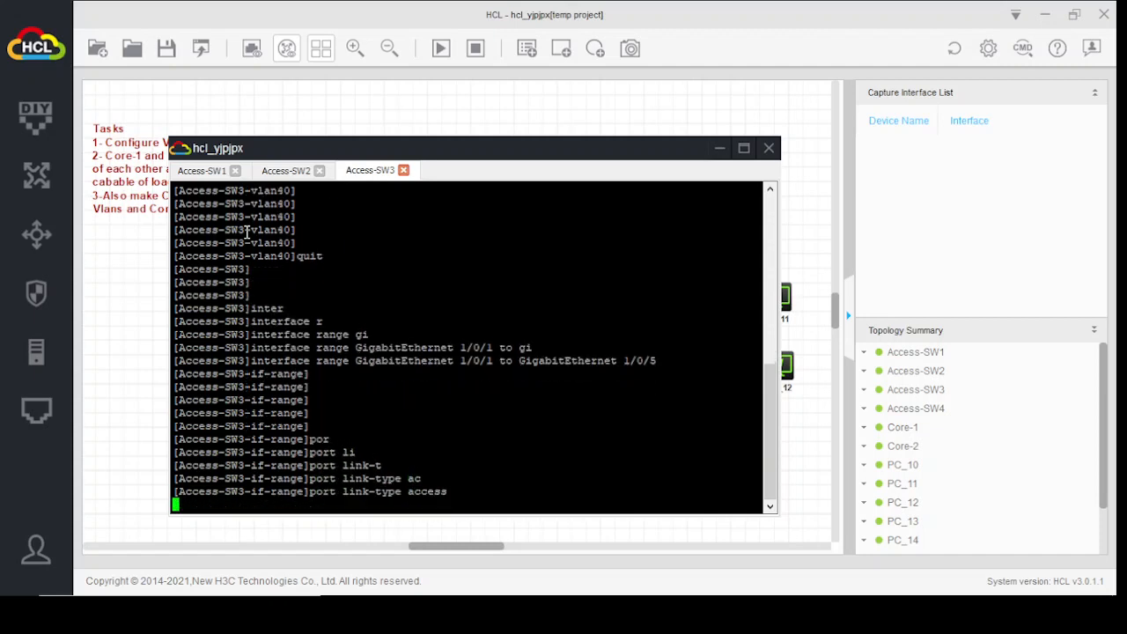
key("Return")
key("Return")
key("Return")
Assign the access ports GigabitEthernet 1/0/1 to 1/0/5 on Access-SW3 to VLAN 30 and quit to system view.
type("po")
key("Tab")
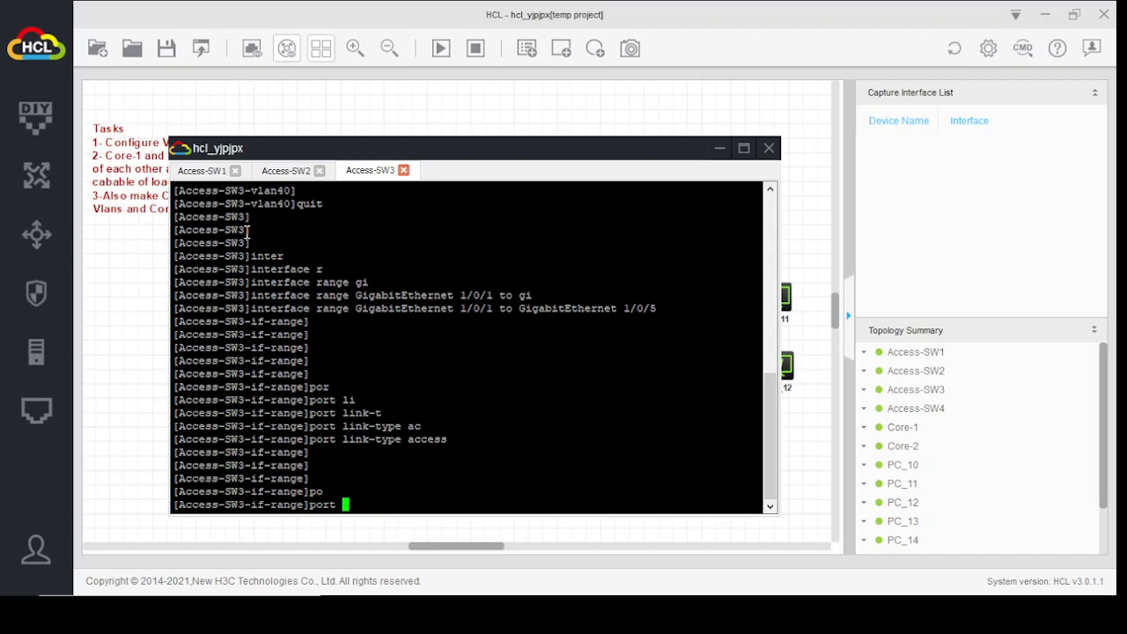
type("ac")
key("Tab")
type("vl")
key("Tab")
type("30")
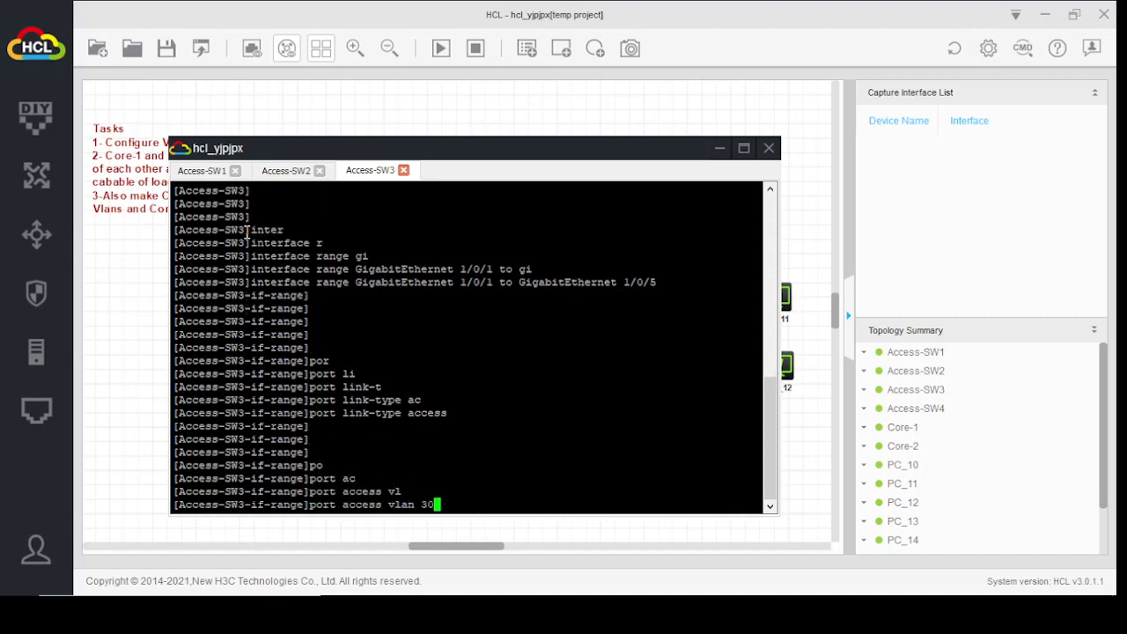
key("Return")
type("quit")
key("Return")
Enter interface range configuration for GigabitEthernet 1/0/6 to GigabitEthernet 1/0/10 on Access-SW3.
type("inter")
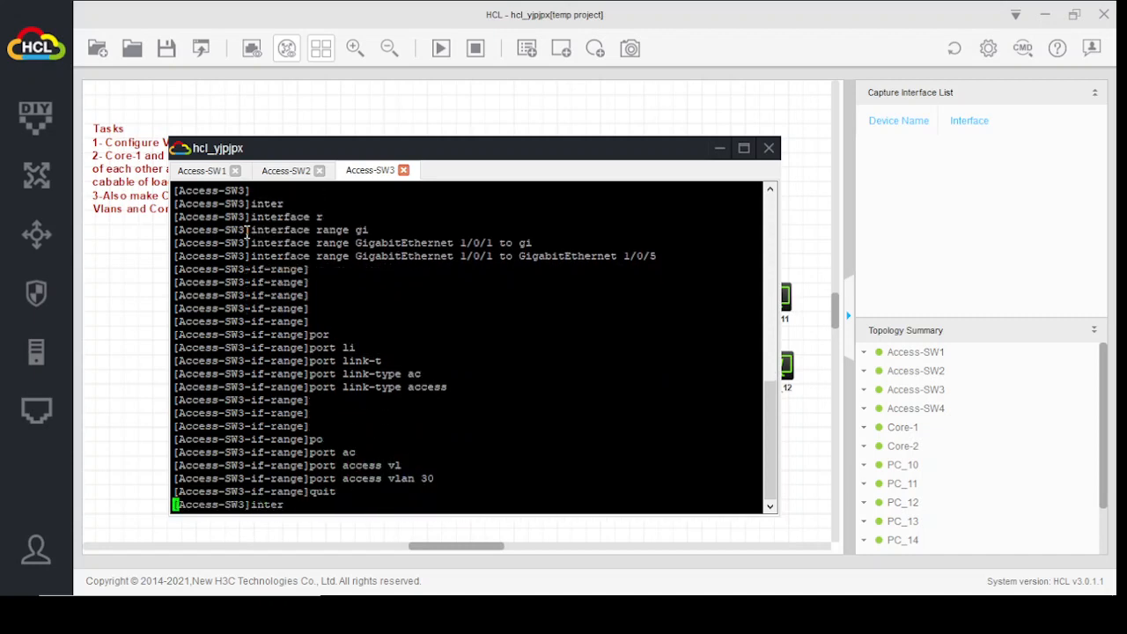
key("Tab")
type("r")
key("Tab")
type("gi")
key("Tab")
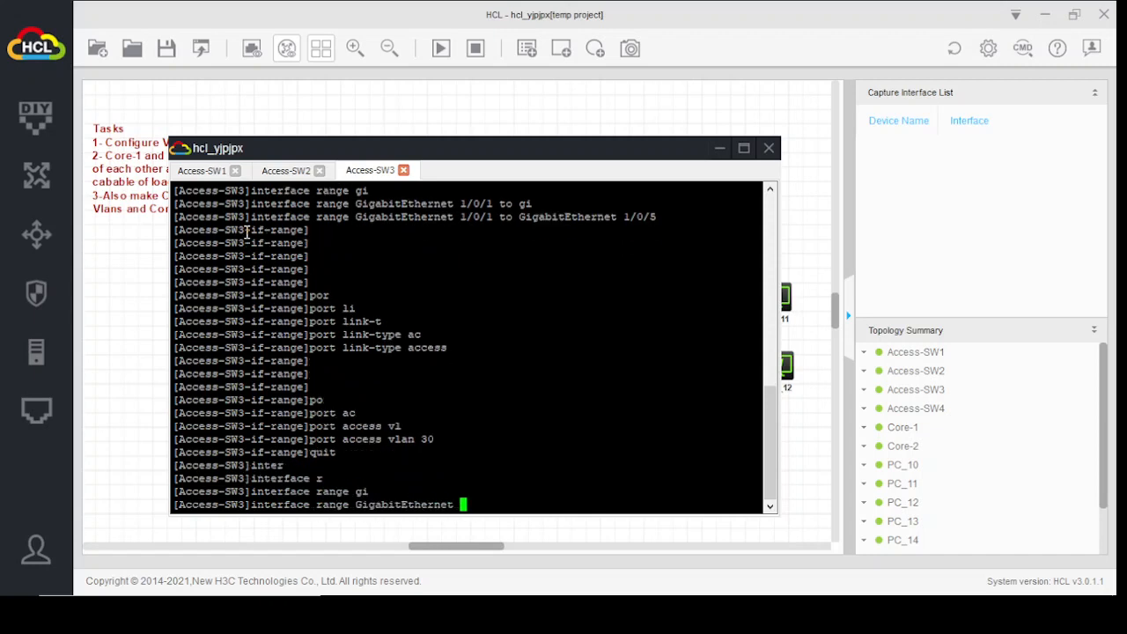
type("1/0/6 to Gigabi")
key("Tab")
type("1/0/10")
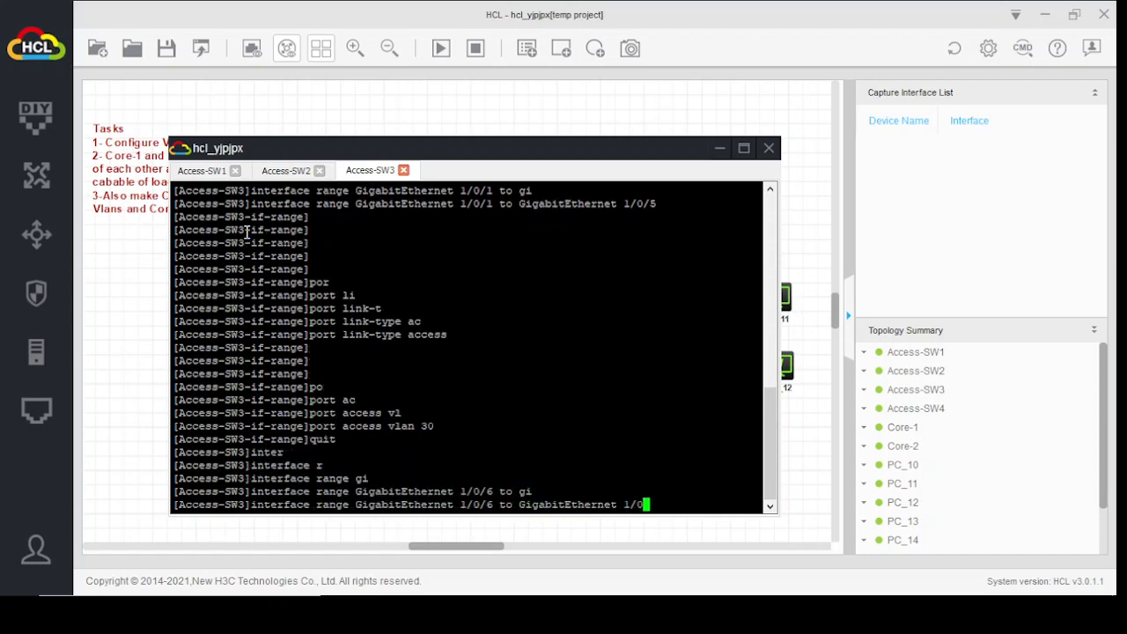
key("Return")
key("Return")
key("Return")
Set the port link-type of GigabitEthernet 1/0/6 to 1/0/10 on Access-SW3 to access.
type("por")
key("Tab")
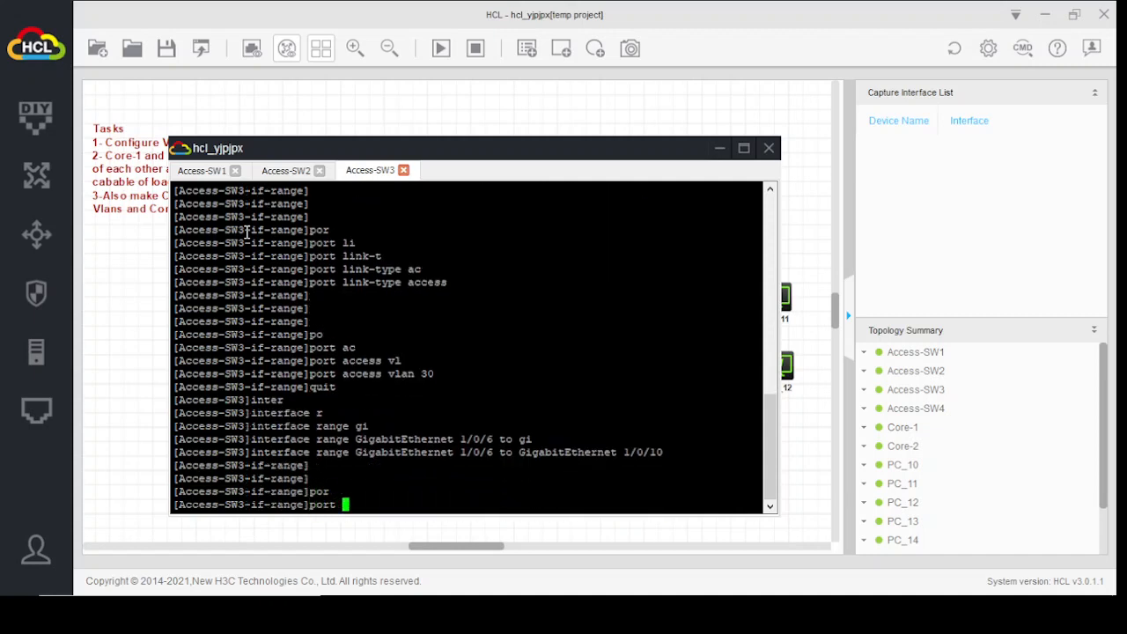
type("li")
key("Tab")
type("t")
key("Tab")
type("ac")
key("Tab")
key("Return")
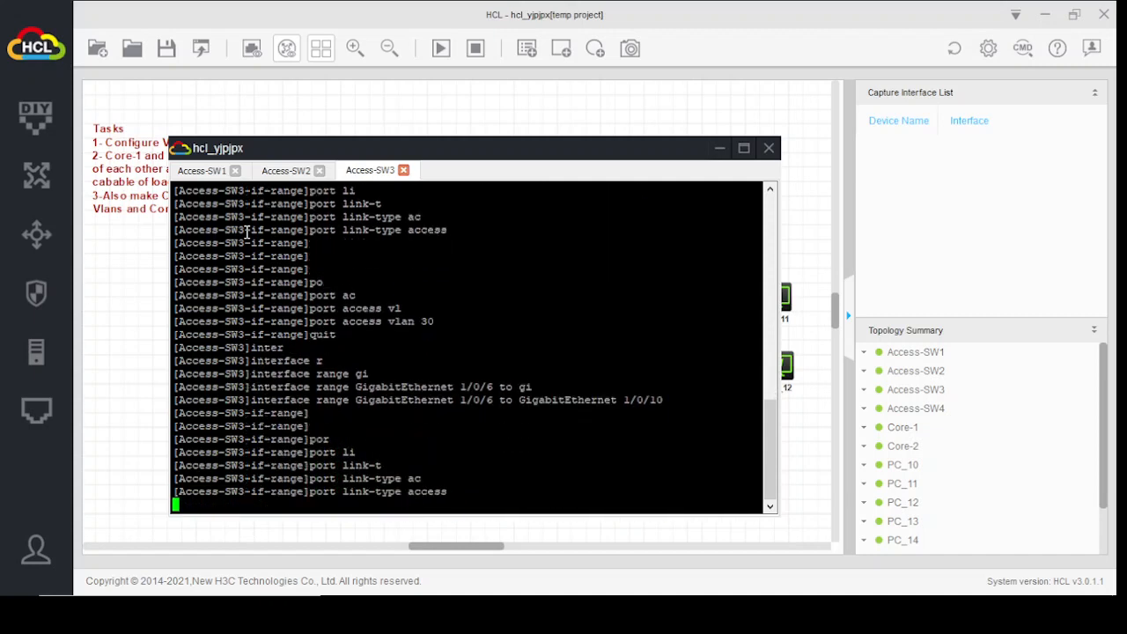
Assign the access ports GigabitEthernet 1/0/6 to 1/0/10 on Access-SW3 to VLAN 40 and quit to system view.
type("po")
key("Tab")
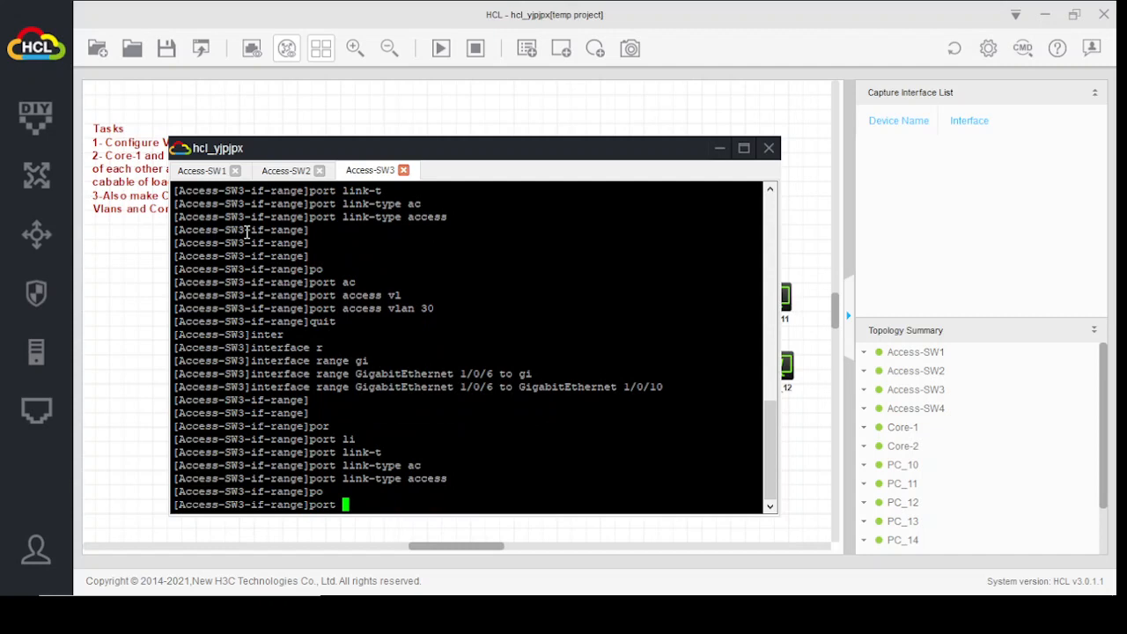
type("ac")
key("Tab")
type("vl")
key("Tab")
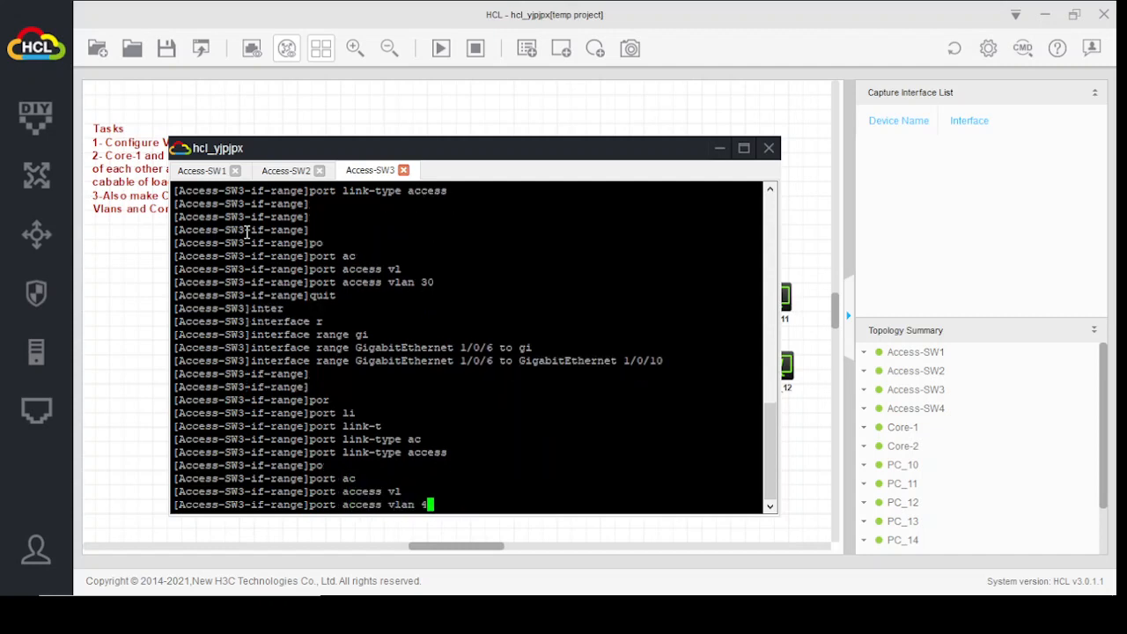
key("Return")
key("Return")
key("Return")
key("Return")
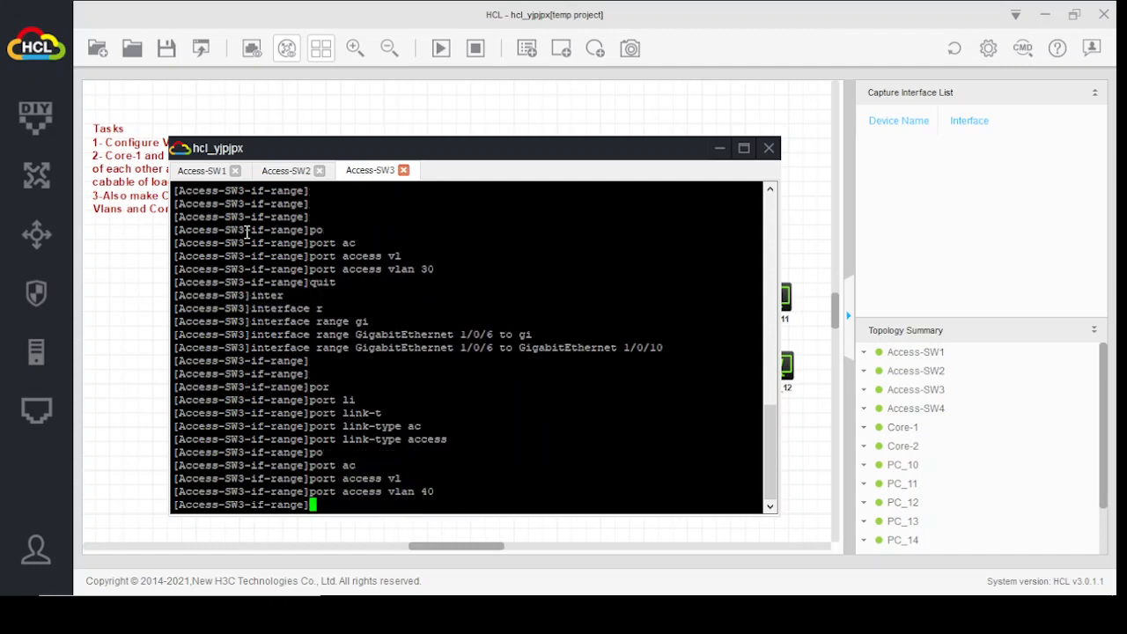
type("qu")
key("Tab")
key("Return")
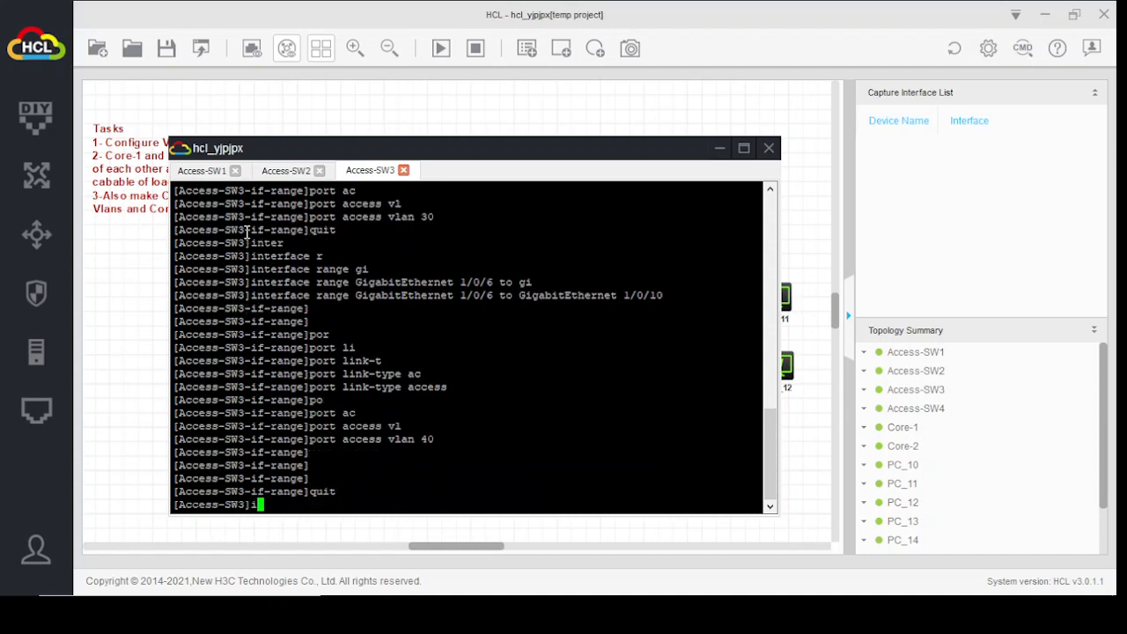
Enter interface range configuration for the uplinks GigabitEthernet 1/0/47 to GigabitEthernet 1/0/48 on Access-SW3.
type("inter")
key("Tab")
type("r")
key("Tab")
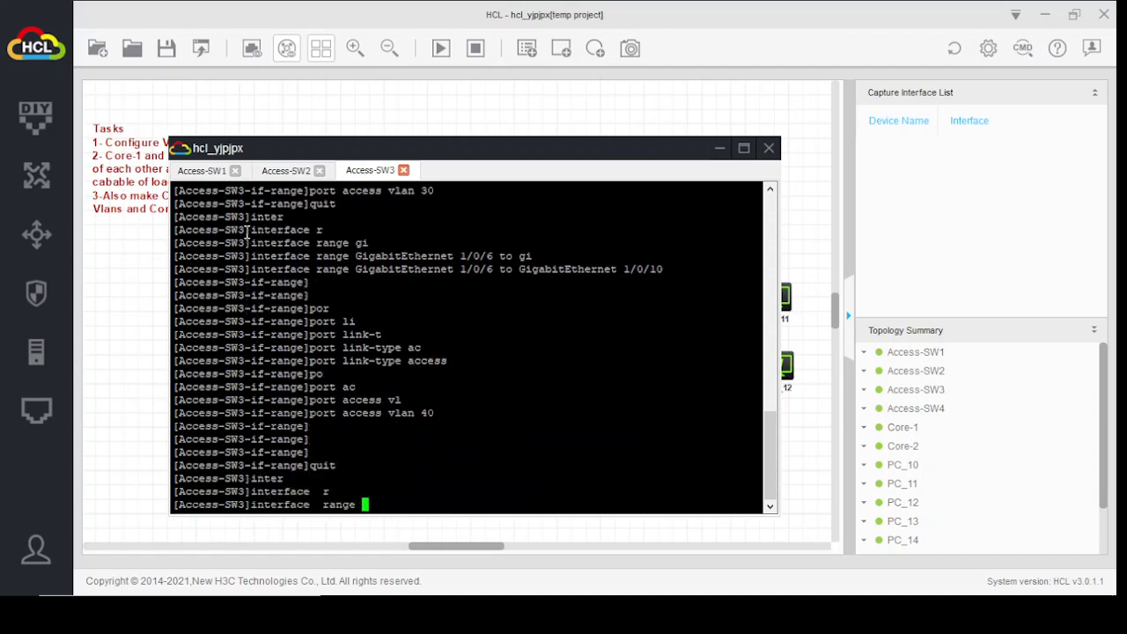
type("gi")
key("Tab")
type("1/0/4")
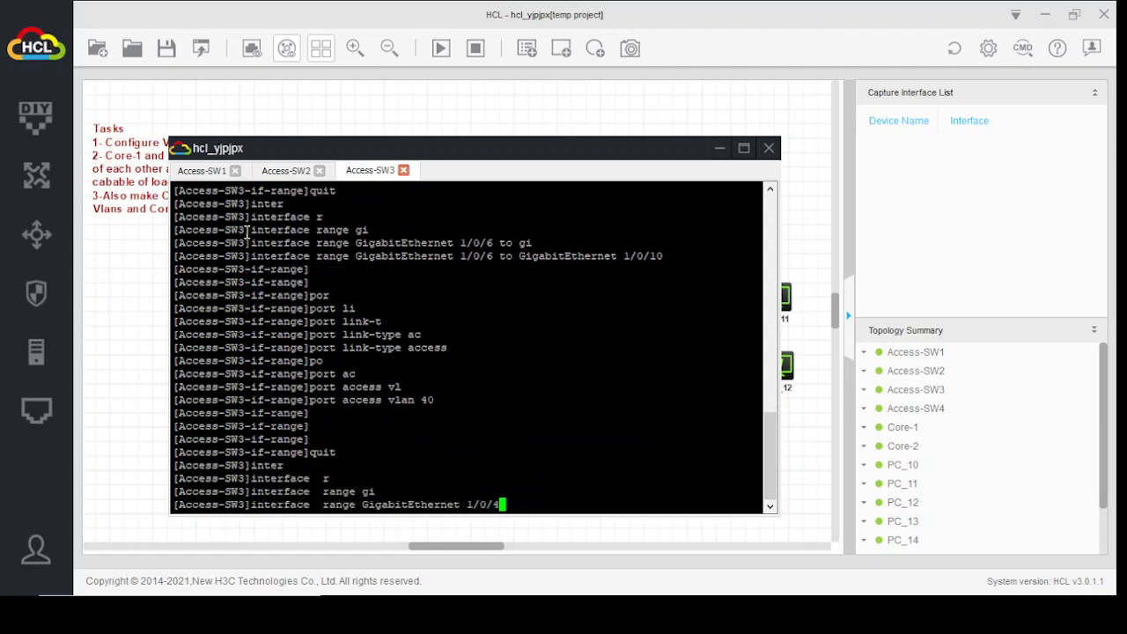
type("7 to Gi")
type("gabi")
key("Tab")
type("1/0/")
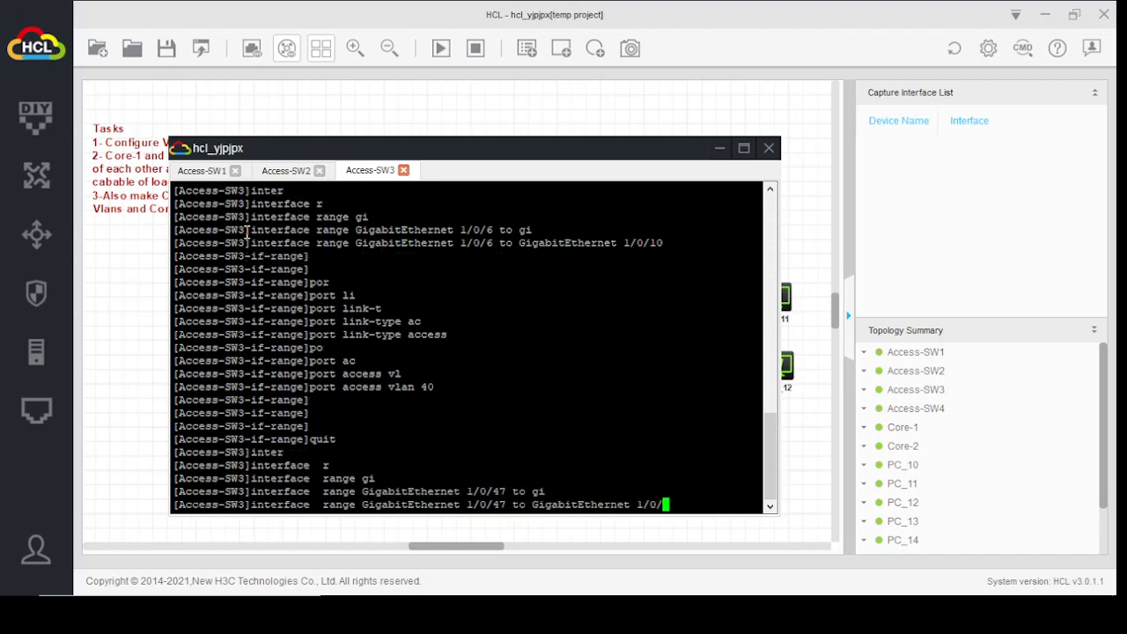
type("48")
key("Return")
key("Return")
key("Return")
key("Return")
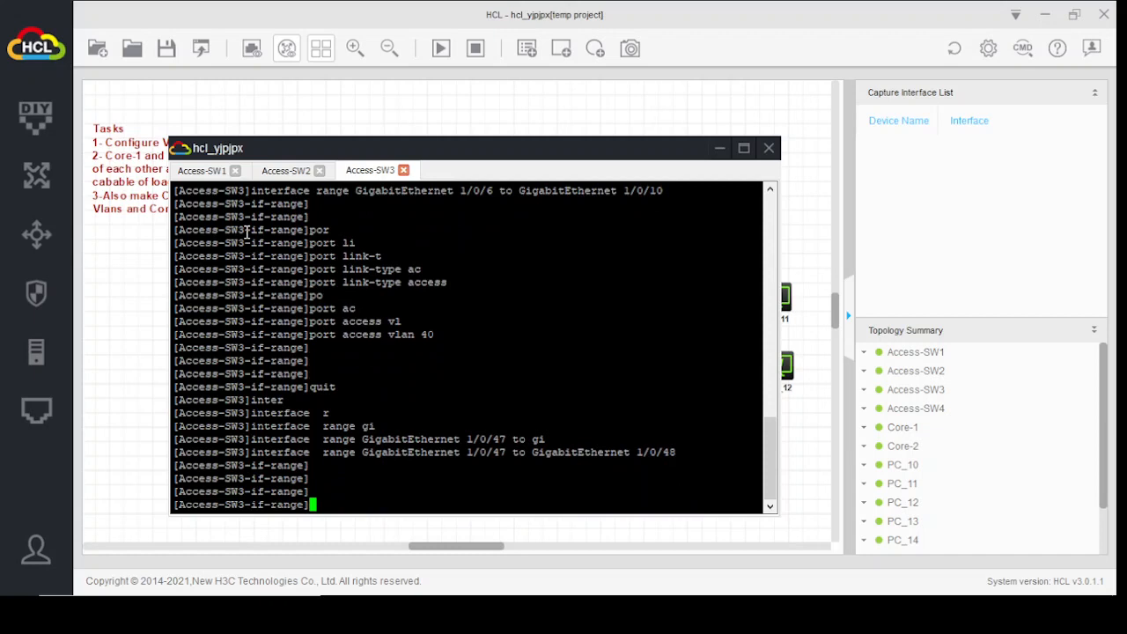
Set the port link-type of GigabitEthernet 1/0/47 to 1/0/48 on Access-SW3 to trunk.
type("por")
key("Tab")
type("li")
key("Tab")
type("t")
key("Tab")
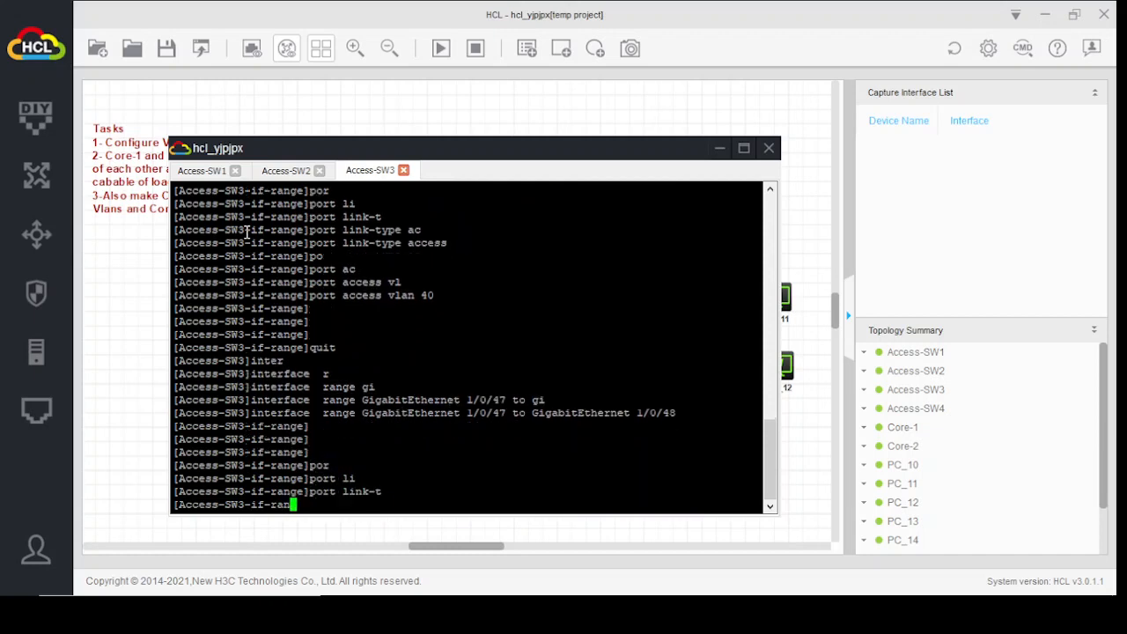
type("tr")
key("Tab")
key("Return")
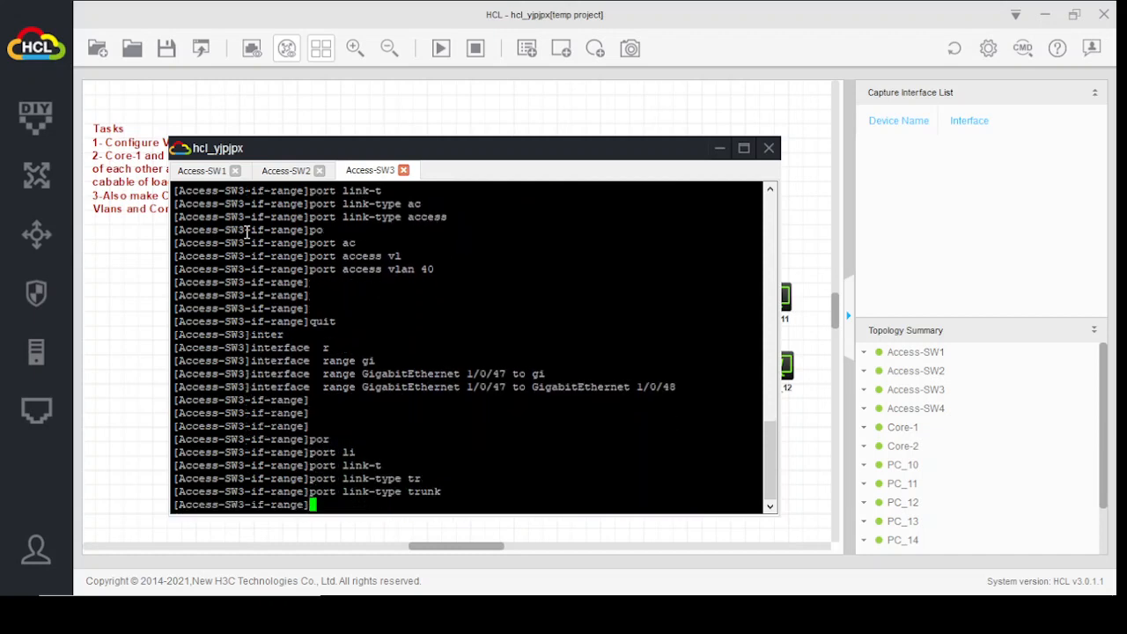
Permit VLANs 10, 20, 30 and 40 on the Access-SW3 trunk ports and quit to system view.
type("po")
key("Tab")
type("t")
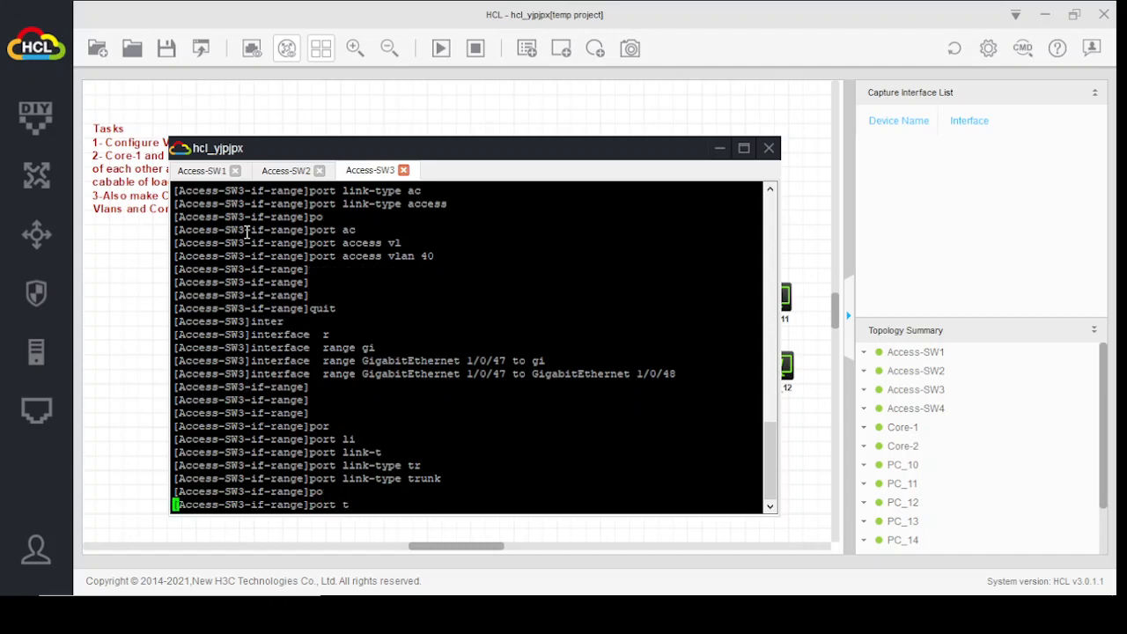
key("Tab")
type("per")
key("Tab")
type("vl")
key("Tab")
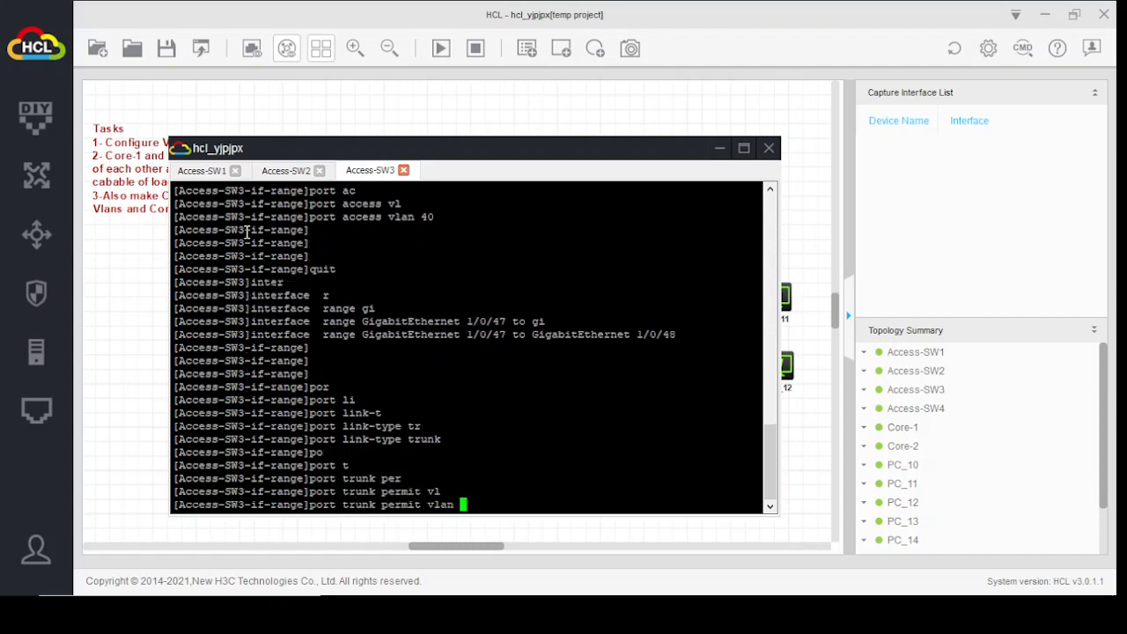
type("10 20 30 40")
key("Return")
key("Return")
key("Return")
key("Return")
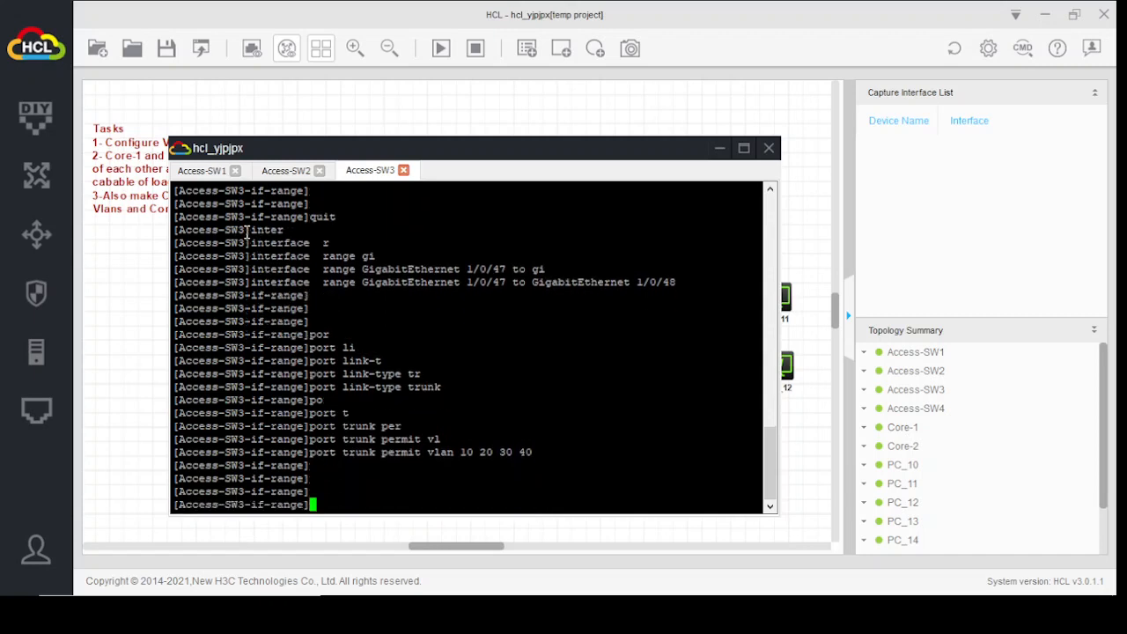
type("quit")
key("Return")
Set the spanning tree mode on Access-SW3 to PVST.
type("st")
key("Tab")
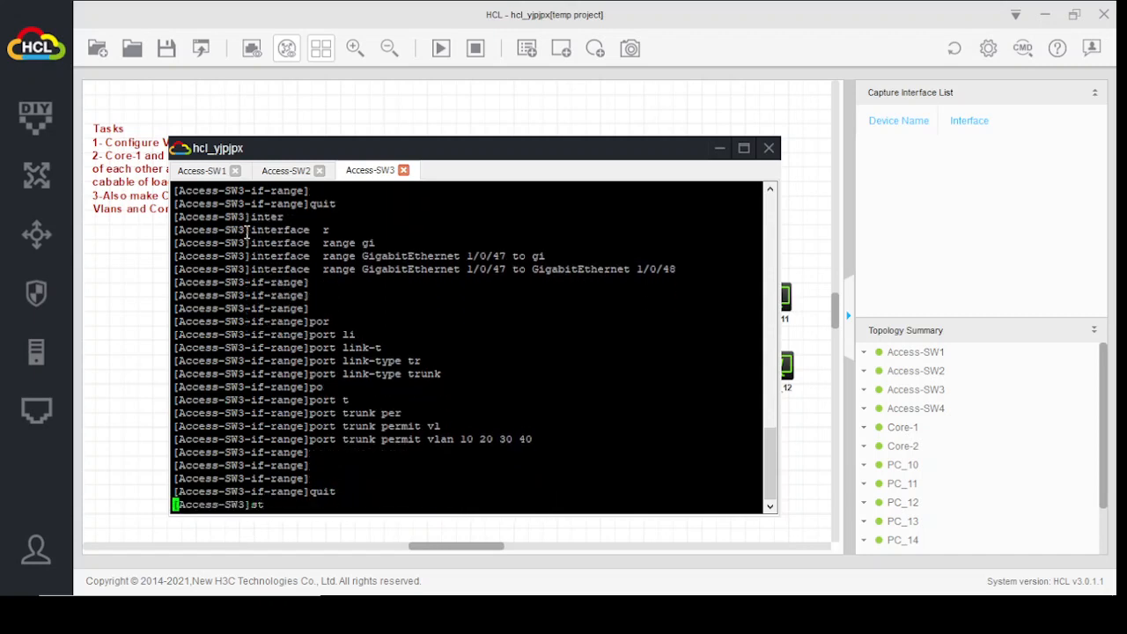
type("mo")
key("Tab")
type("pv")
key("Tab")
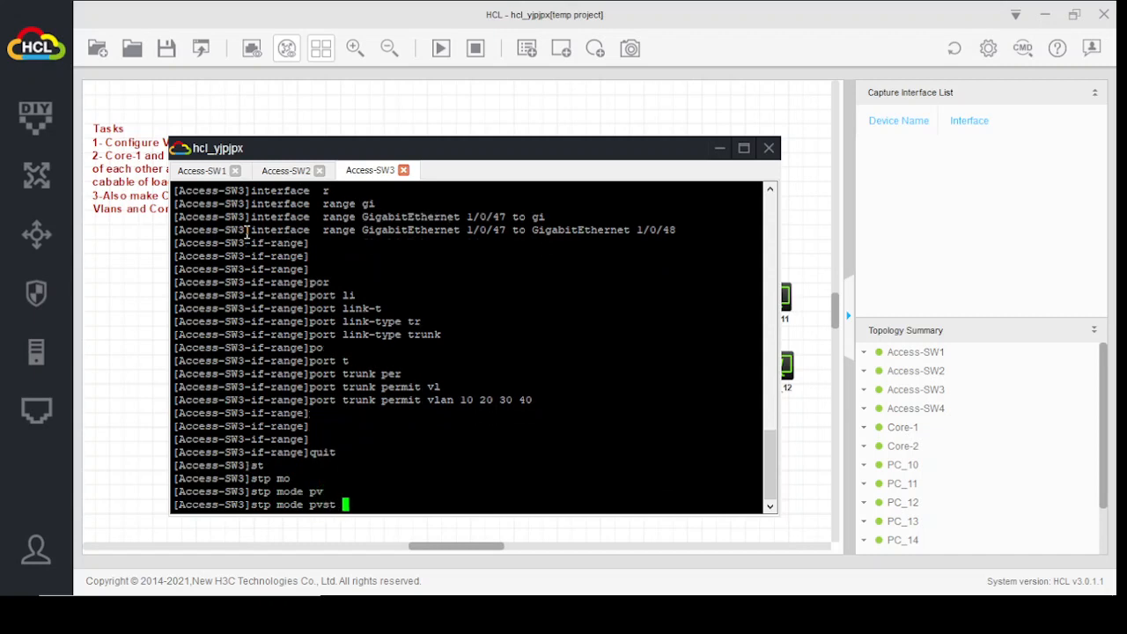
key("Return")
key("Return")
key("Return")
key("Return")
Save the Access-SW3 configuration under the existing startup file name and quit to user view.
type("sav")
key("Tab")
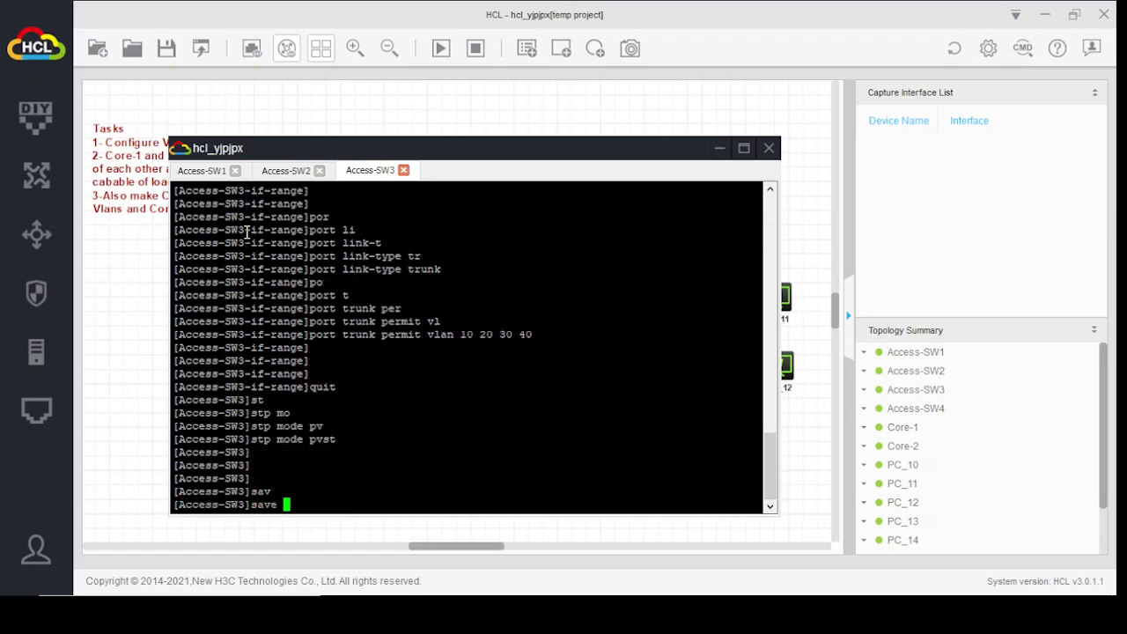
key("Return")
type("y")
key("Return")
key("Return")
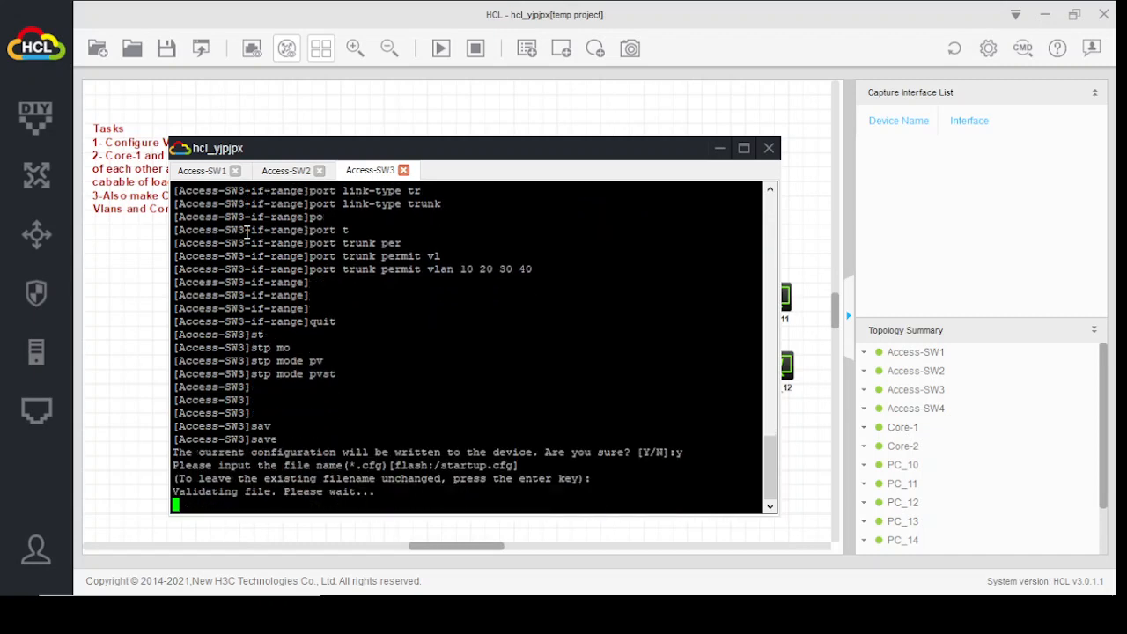
type("quit")
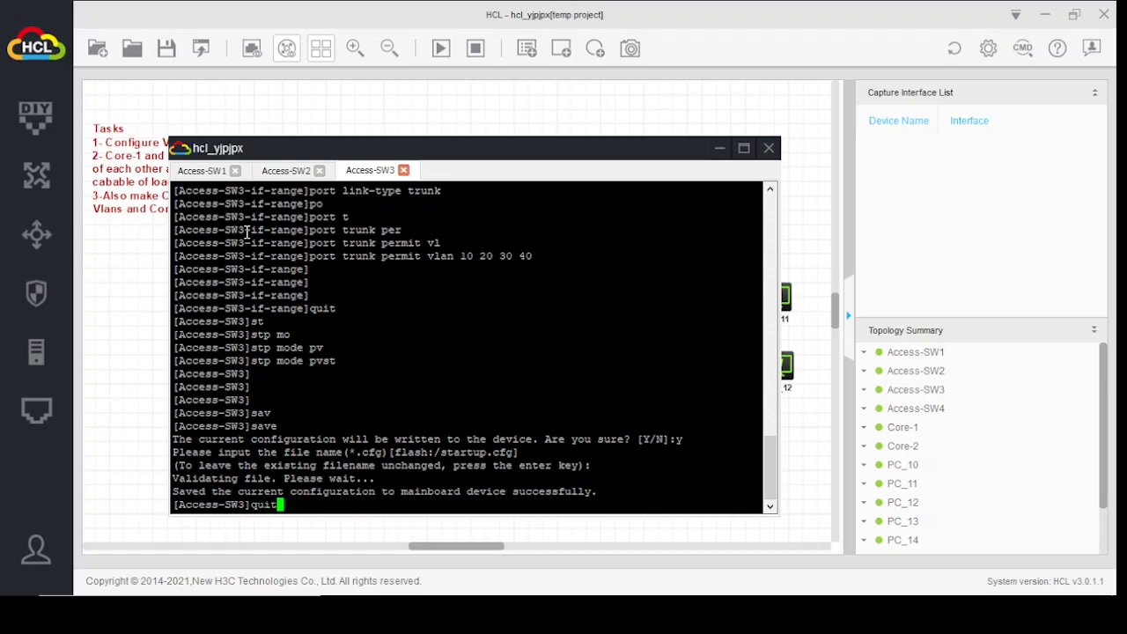
key("Return")
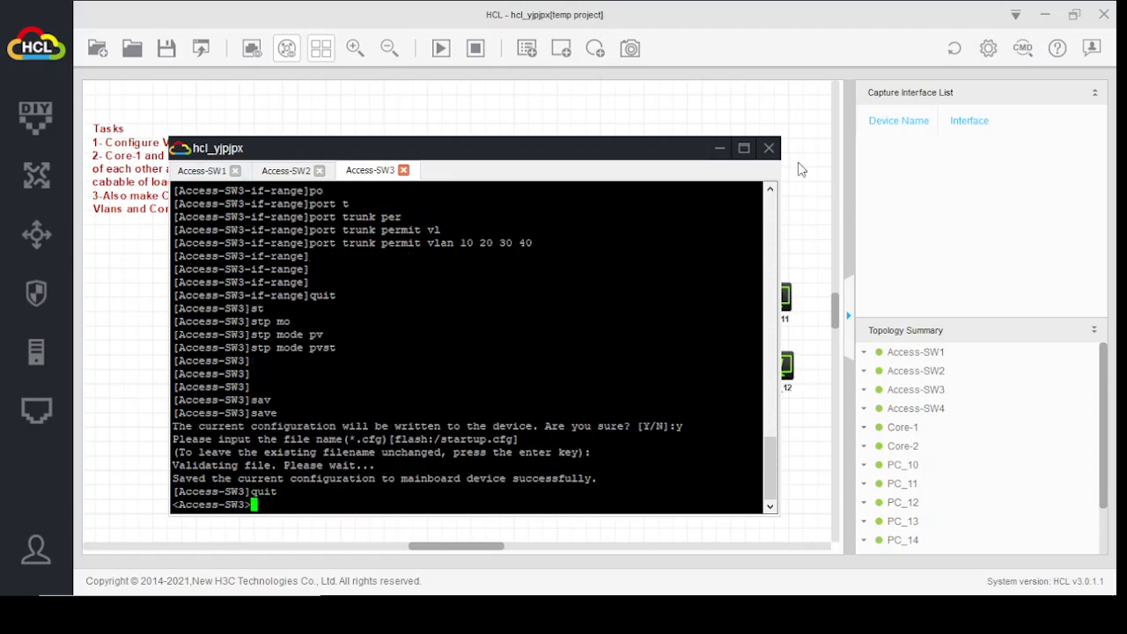
Open the Access-SW4 console from the topology and abort its automatic configuration to reach the command prompt.
left_click(719, 150)
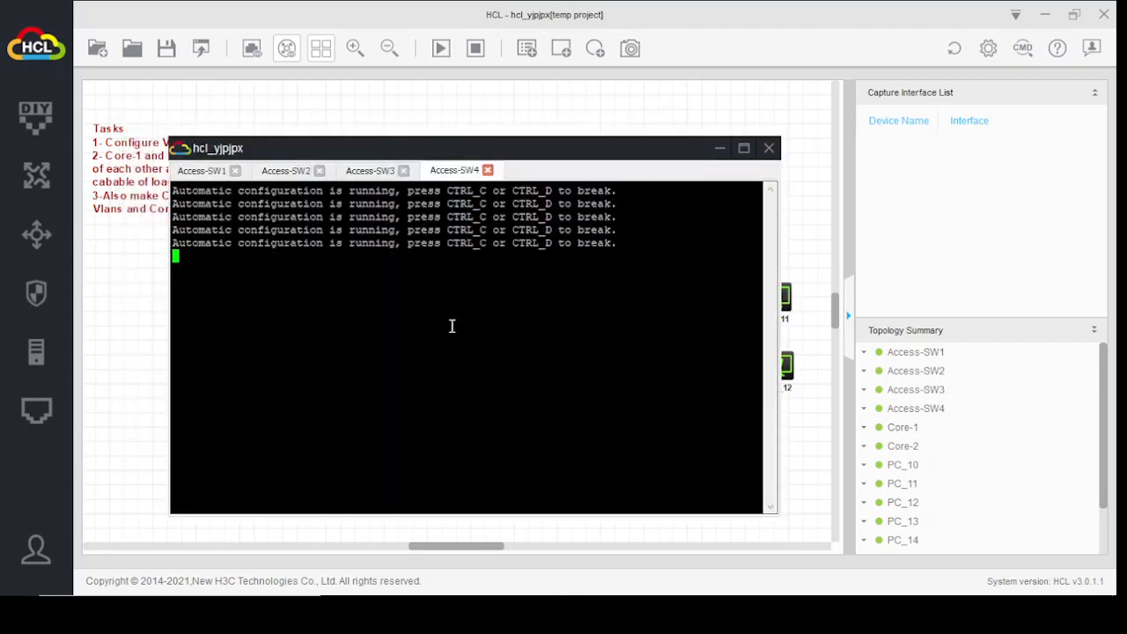
key("ctrl+c")
key("Return")
key("Return")
key("Return")
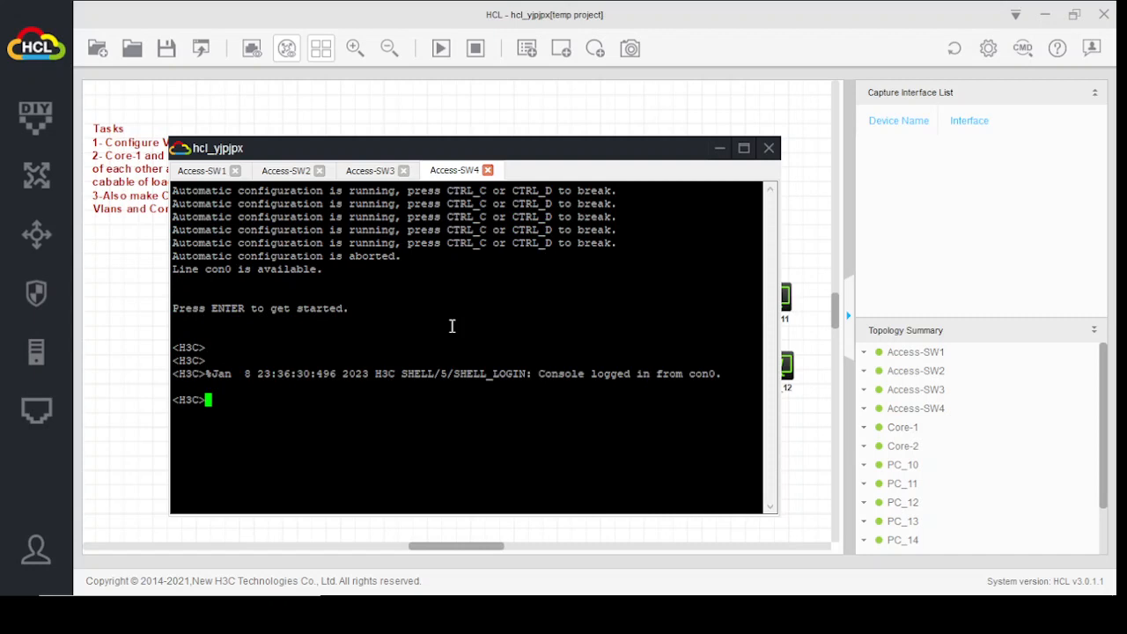
Enter system view on the fourth access switch and set its hostname to Access-Sw4.
type("sy")
key("Tab")
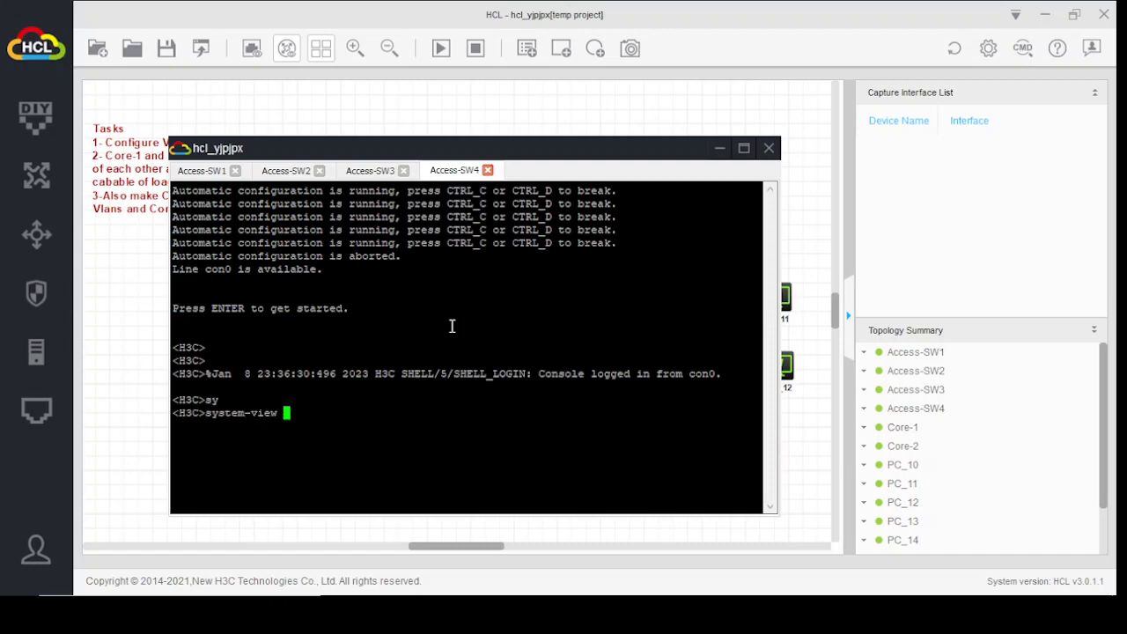
key("Return")
type("ho")
key("Tab")
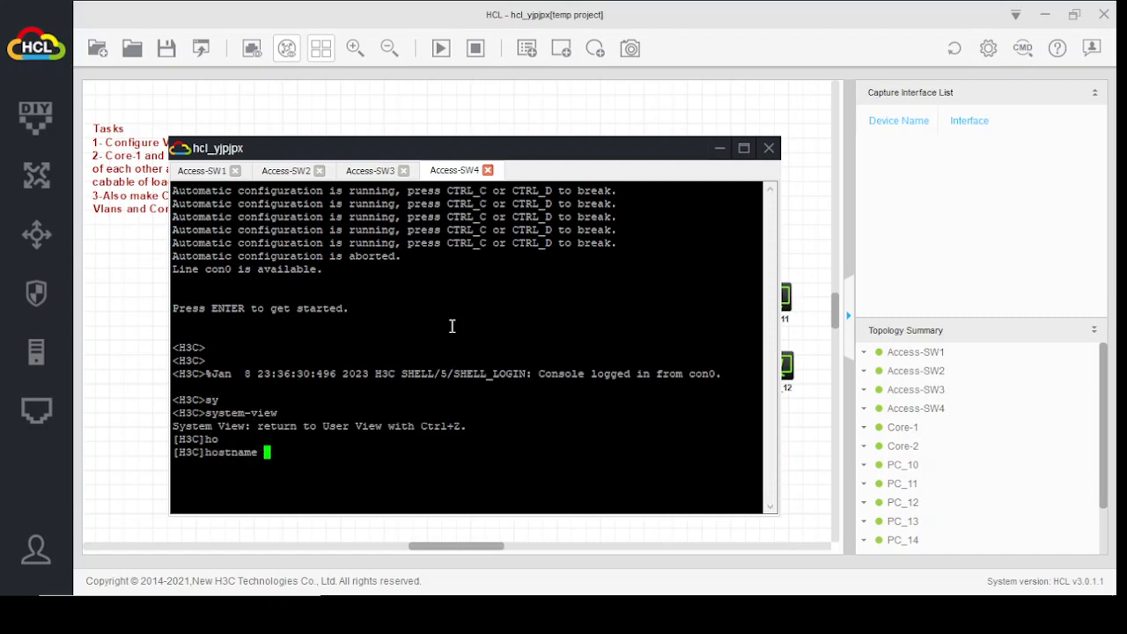
type("Access-Sw")
type("4")
key("Return")
key("Return")
key("Return")
key("Return")
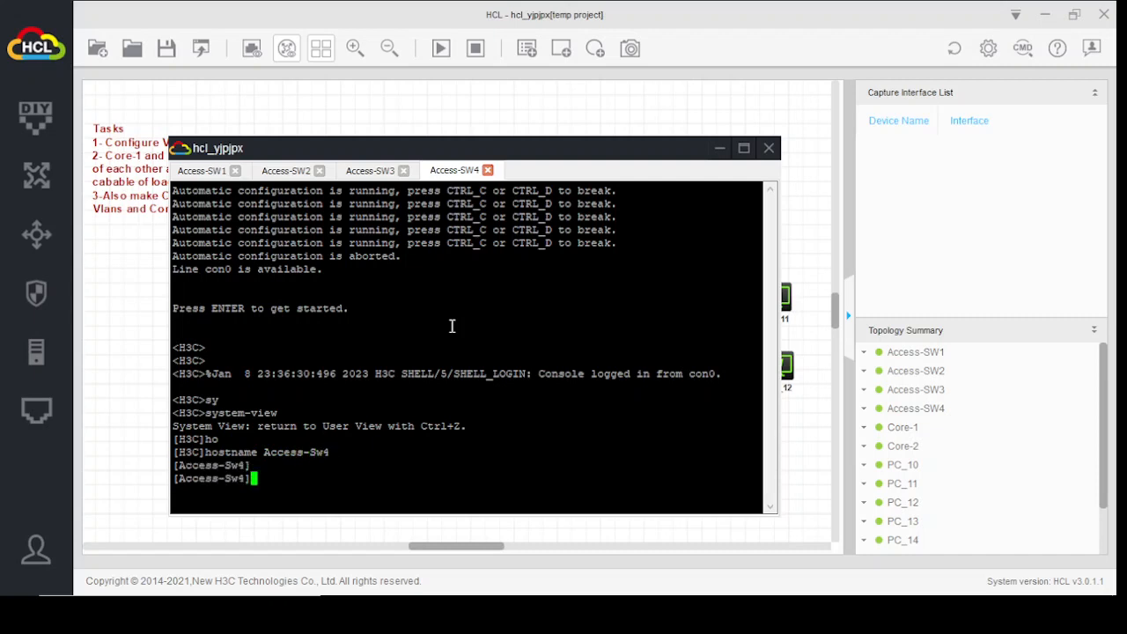
Create VLAN 10 and VLAN 20 on Access-SW4.
type("vlan 10 20 30 4")
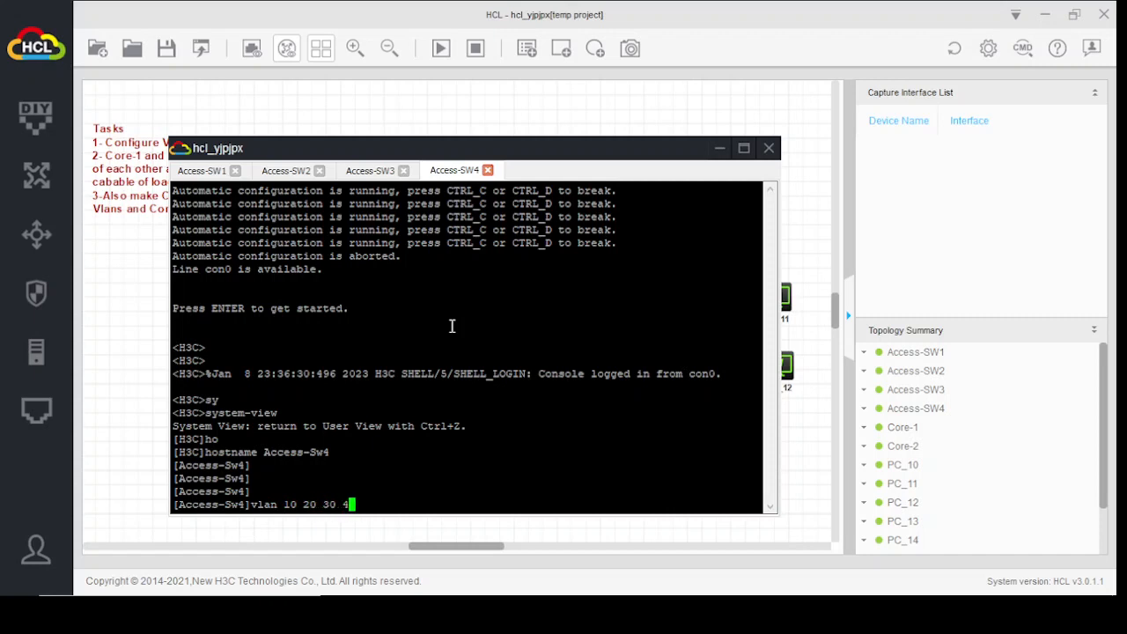
key("BackSpace")
key("BackSpace")
key("BackSpace")
key("BackSpace")
key("BackSpace")
key("BackSpace")
key("BackSpace")
key("BackSpace")
key("Return")
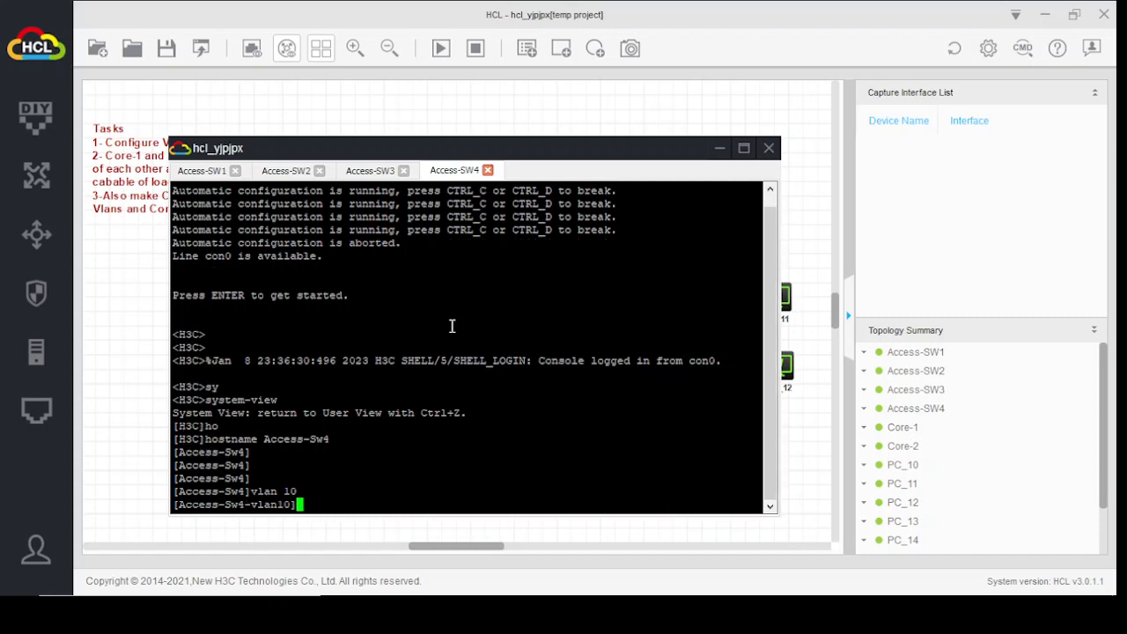
type("vlan 20")
key("Return")
Try to create VLANs 30 and 40 on Access-SW4 with the single command vlan 30,40.
type("vlan 20")
key("BackSpace")
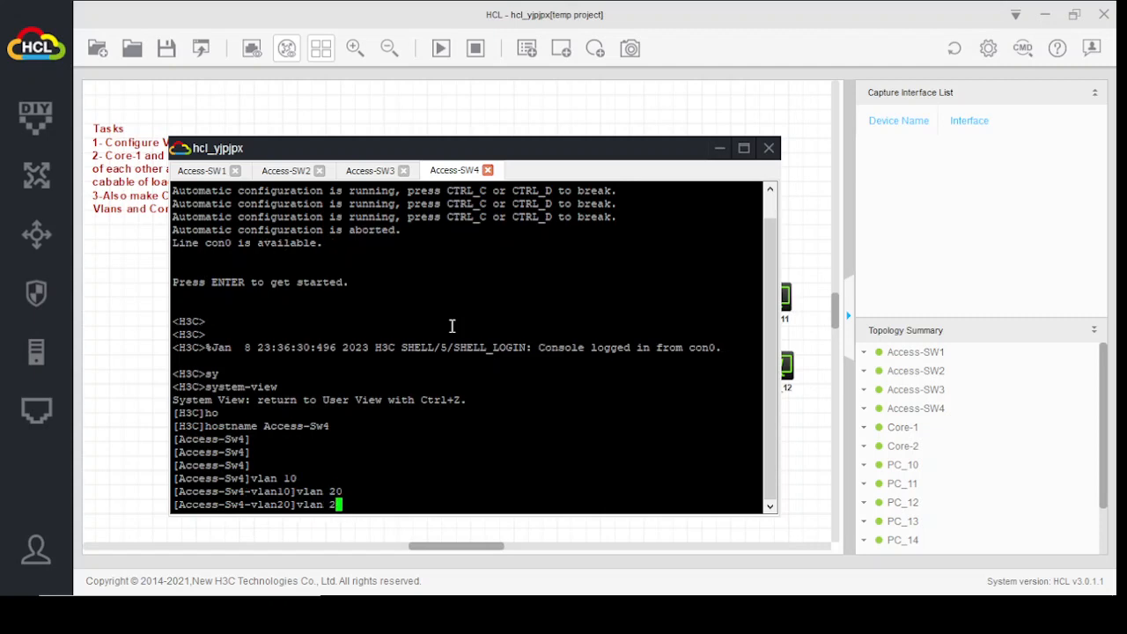
key("BackSpace")
type("30,40")
key("Return")
Create VLAN 30 on Access-SW4 with its own vlan command.
key("Up")
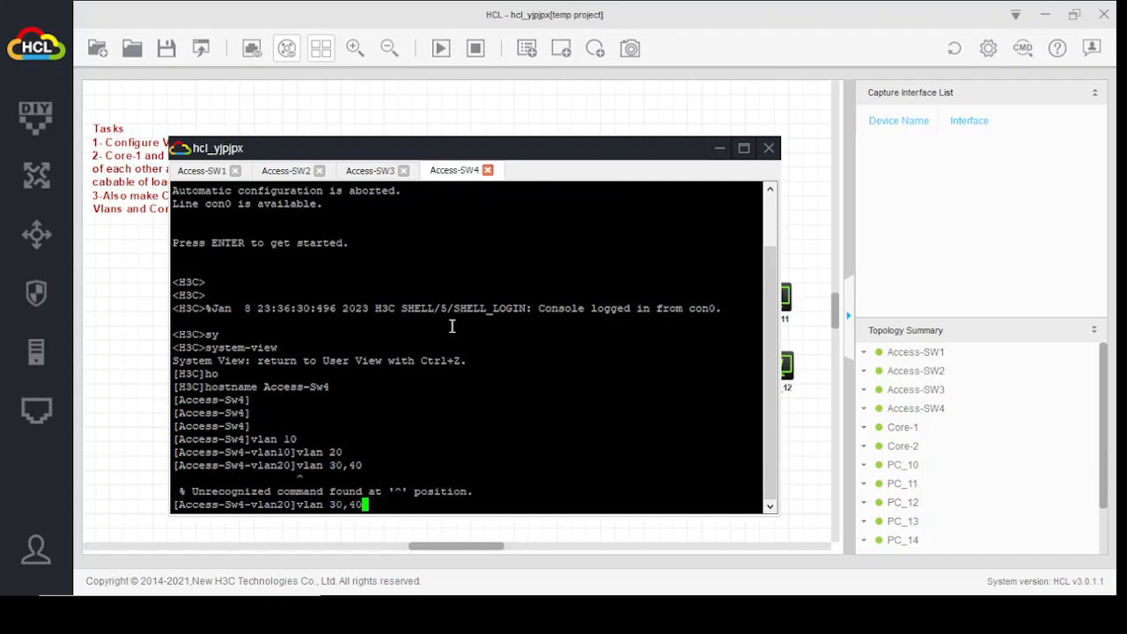
key("BackSpace")
key("BackSpace")
key("BackSpace")
key("Return")
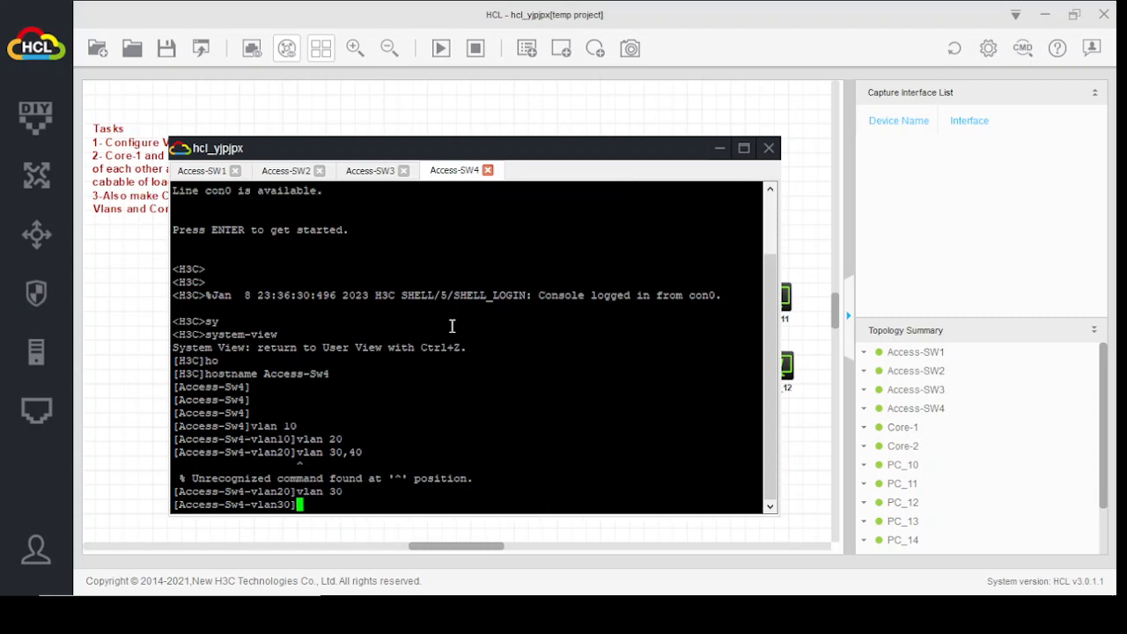
Create VLAN 40 on Access-SW4 and return to system view.
type("vlan 40")
key("Return")
key("Return")
key("Return")
key("Return")
key("Return")
type("quit")
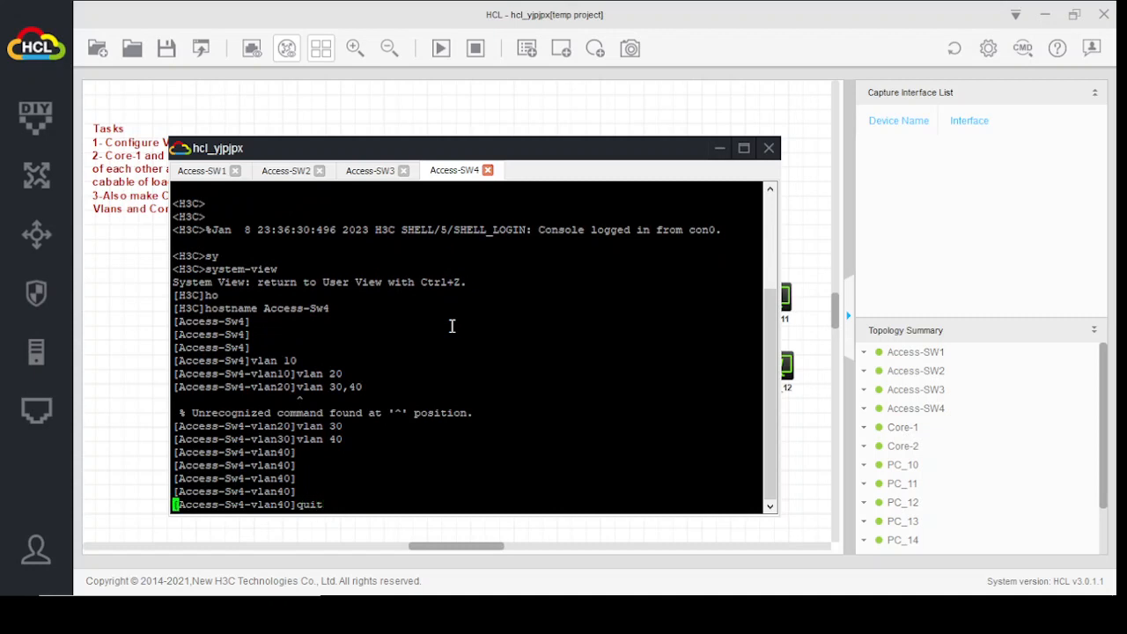
key("Return")
key("Return")
key("Return")
key("Return")
key("Return")
Enter interface range view on Access-SW4 for GigabitEthernet 1/0/1 to GigabitEthernet 1/0/5.
type("inter")
key("Tab")
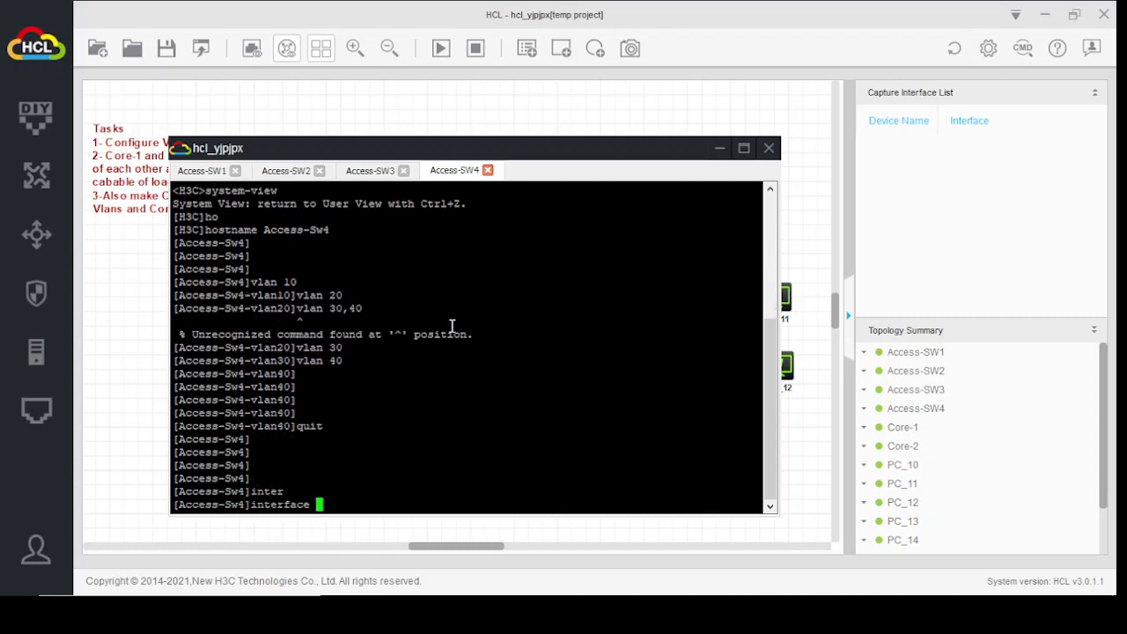
type("r")
key("Tab")
type("gi")
key("Tab")
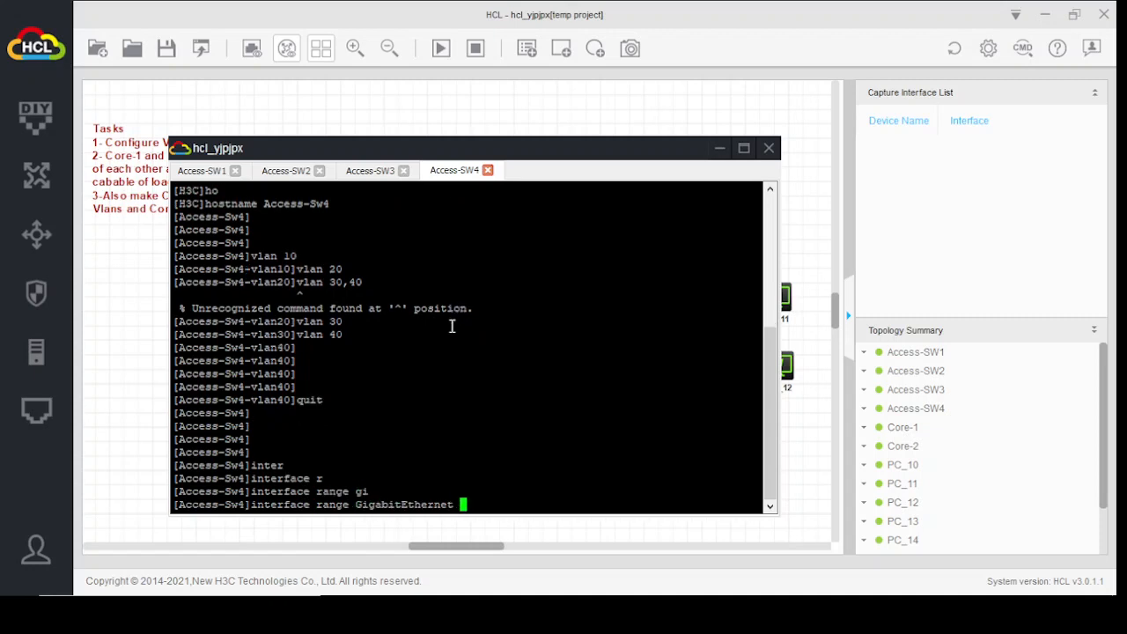
type("1/0/1 to Gigabi")
key("Tab")
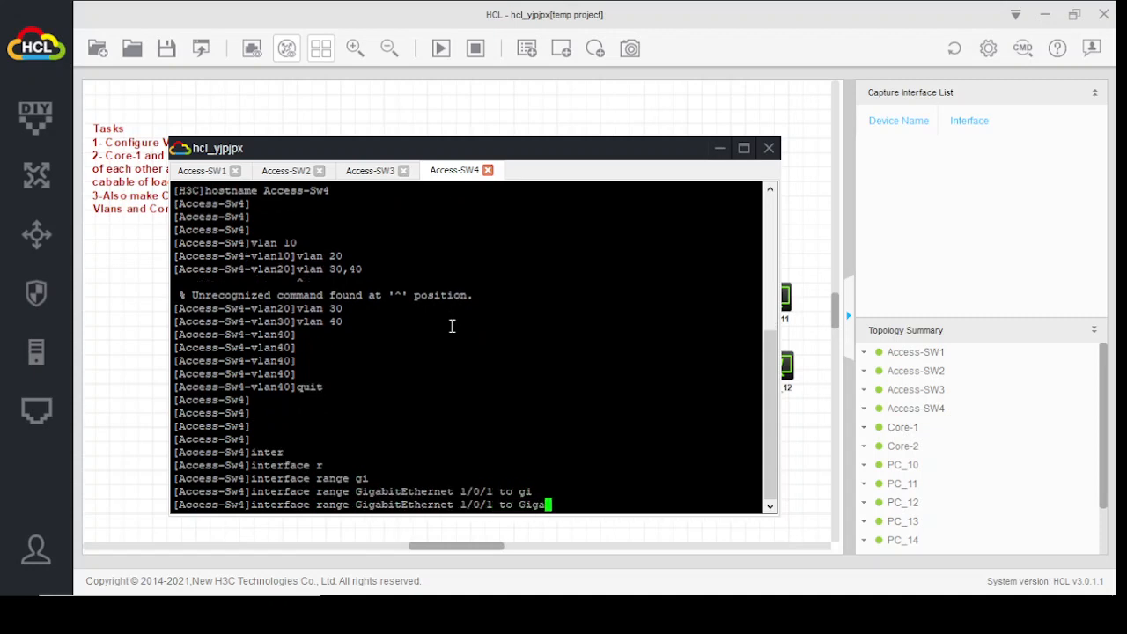
type("1/0/")
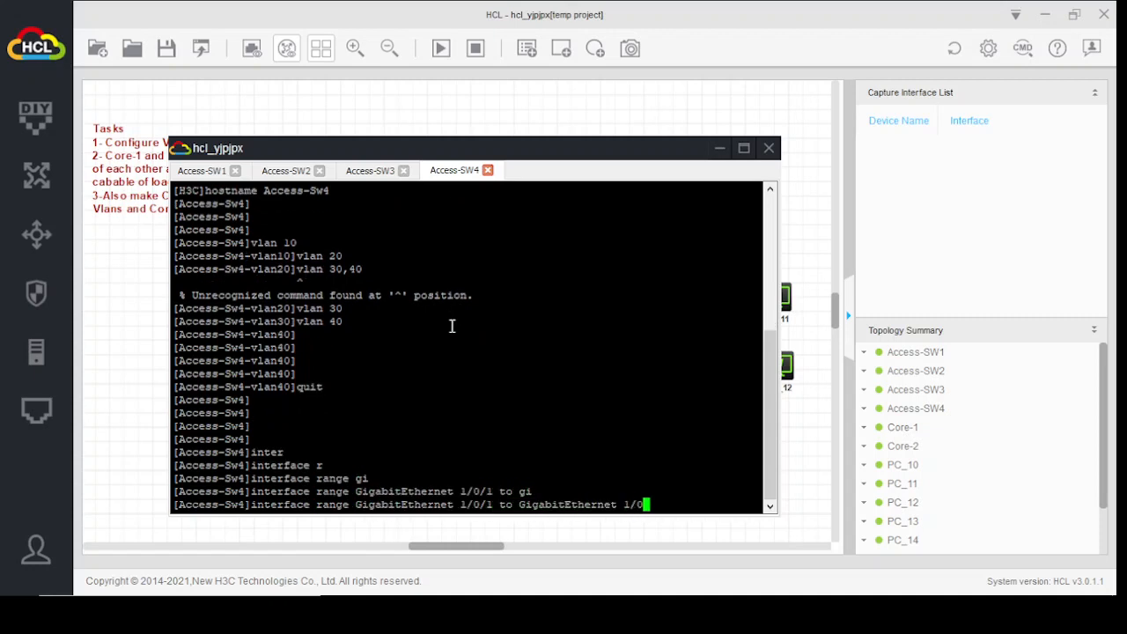
type("5")
key("Return")
Assign the selected ports 1/0/1 to 1/0/5 to access VLAN 10.
type("po")
key("Tab")
type("ac")
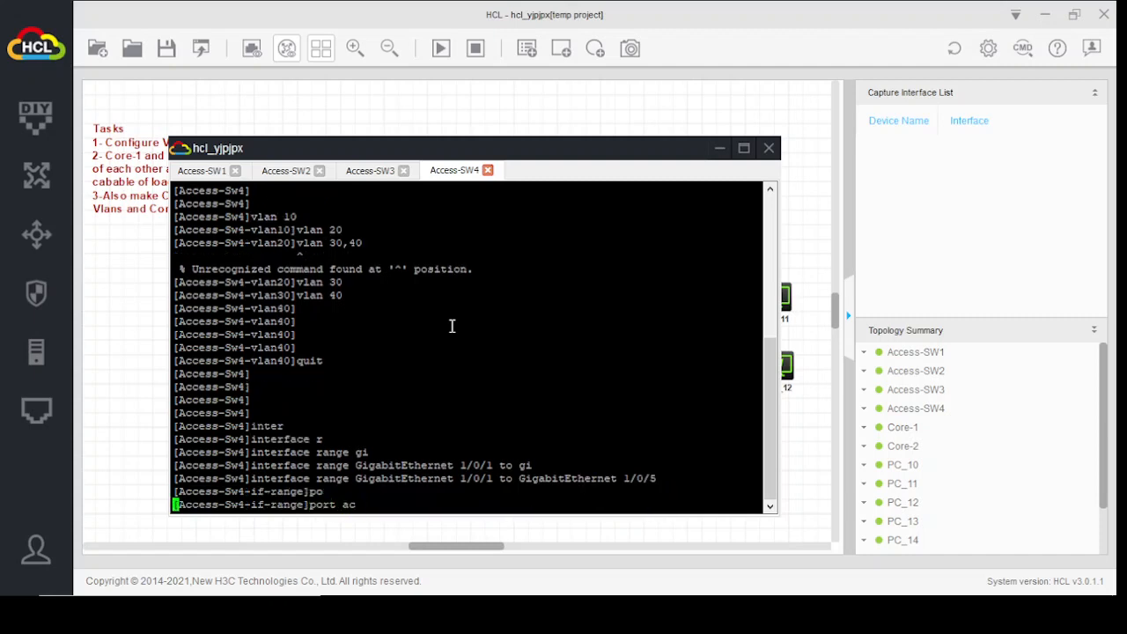
key("Tab")
type("vl")
key("Tab")
type("10")
key("Return")
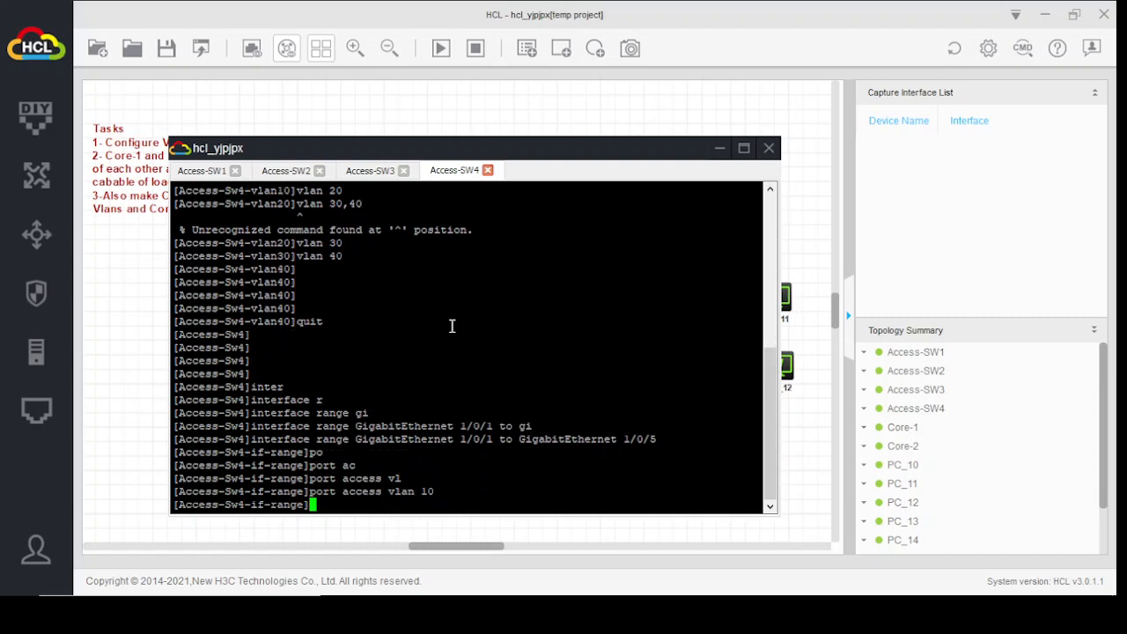
Set the link type of ports 1/0/1 to 1/0/5 on Access-SW4 to access.
type("por")
key("Tab")
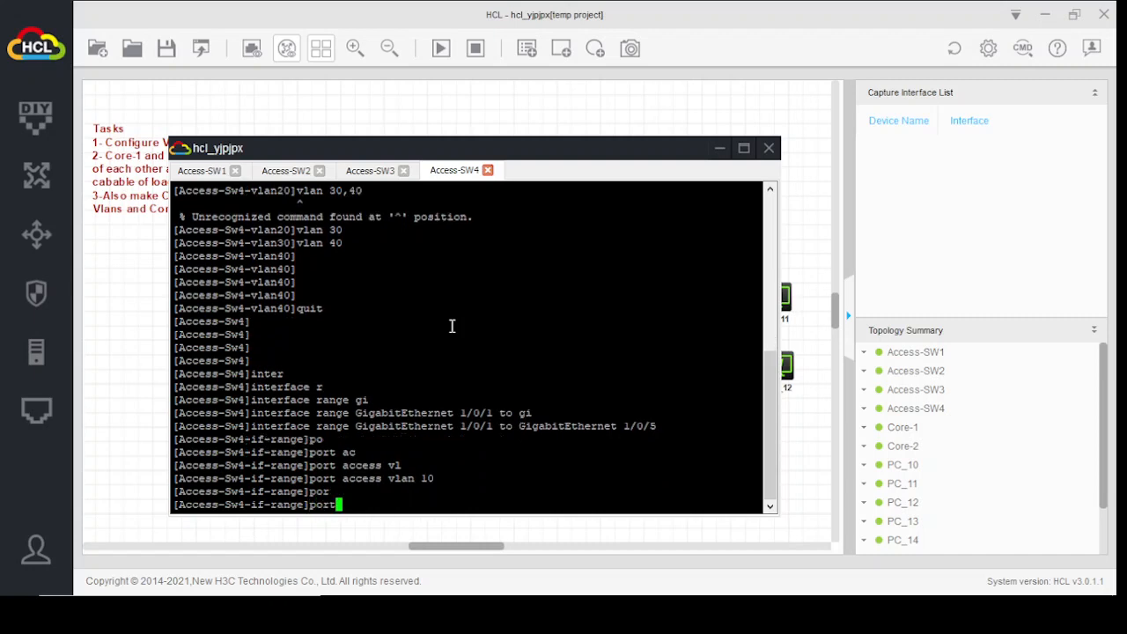
type("li")
key("Tab")
type("t")
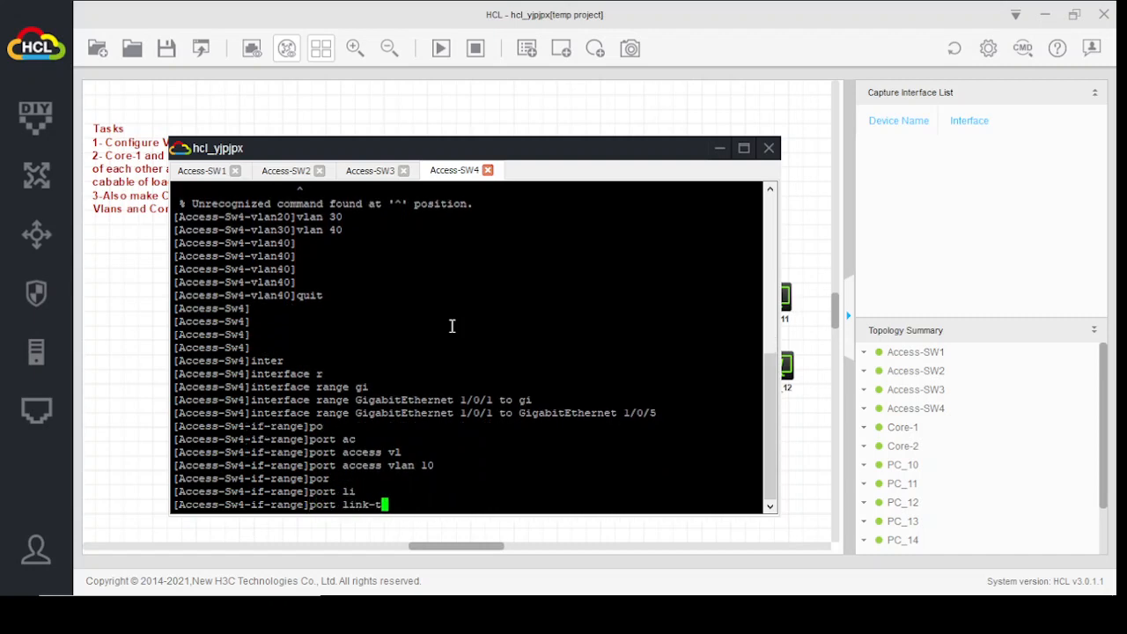
key("Tab")
type("ac")
key("Tab")
key("Return")
key("Return")
key("Return")
key("Return")
key("Return")
key("Return")
key("Return")
key("Return")
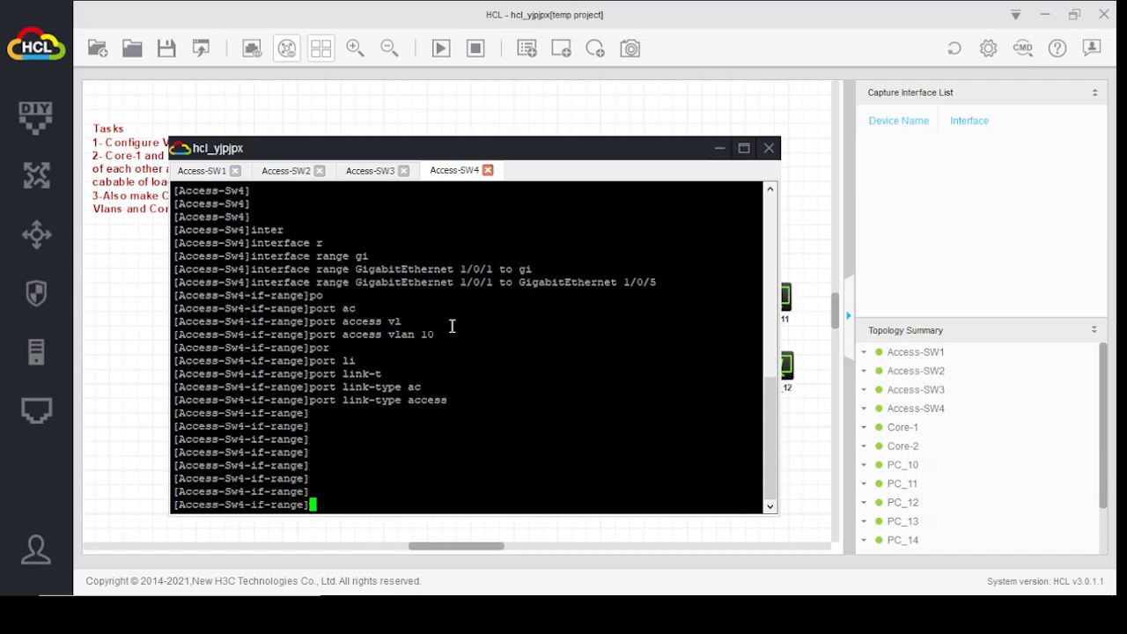
Reapply access VLAN 10 to ports 1/0/1 to 1/0/5 and leave the interface range view.
type("por")
key("Tab")
type("ac")
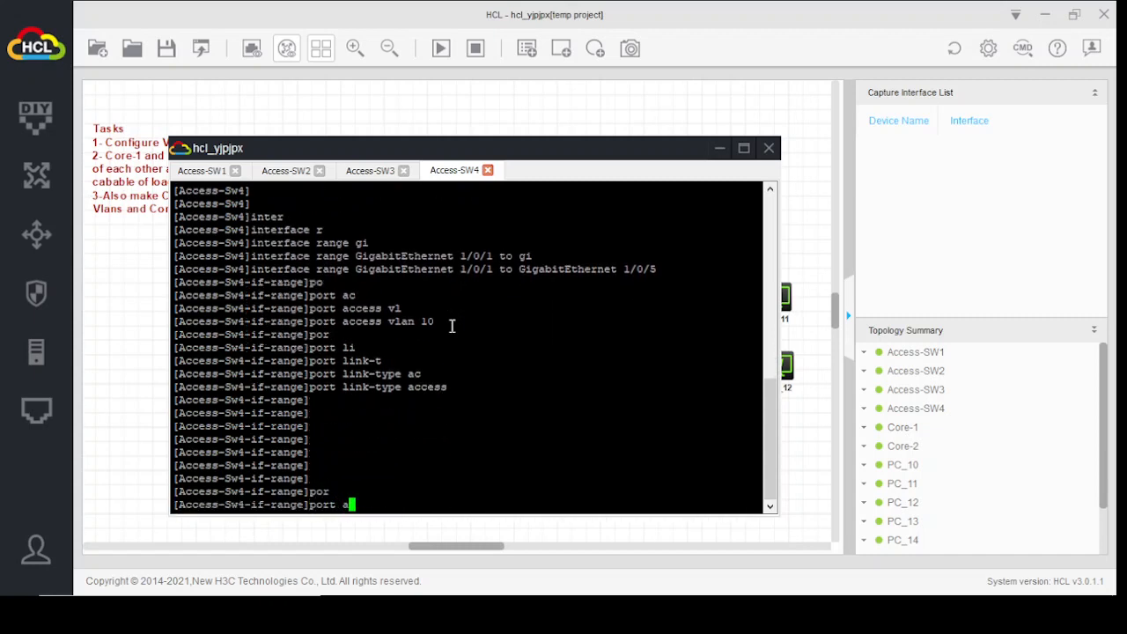
key("Tab")
type("vl")
key("Tab")
type("10")
key("Return")
key("Return")
key("Return")
key("Return")
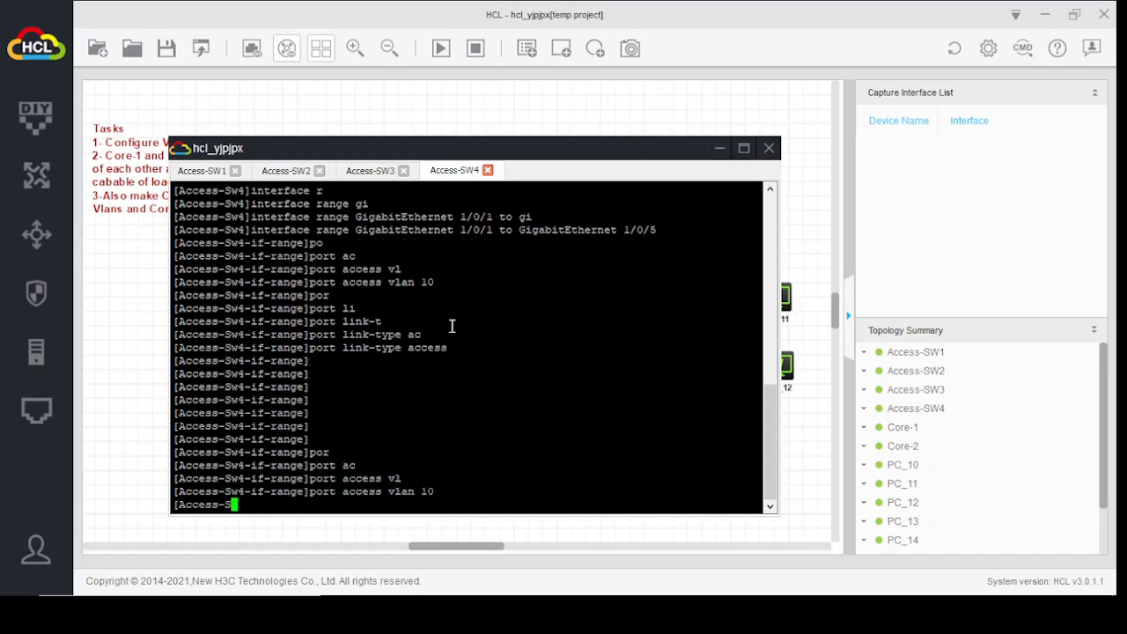
type("quit")
key("Return")
Enter interface range view on Access-SW4 for GigabitEthernet 1/0/6 to GigabitEthernet 1/0/10.
type("inter")
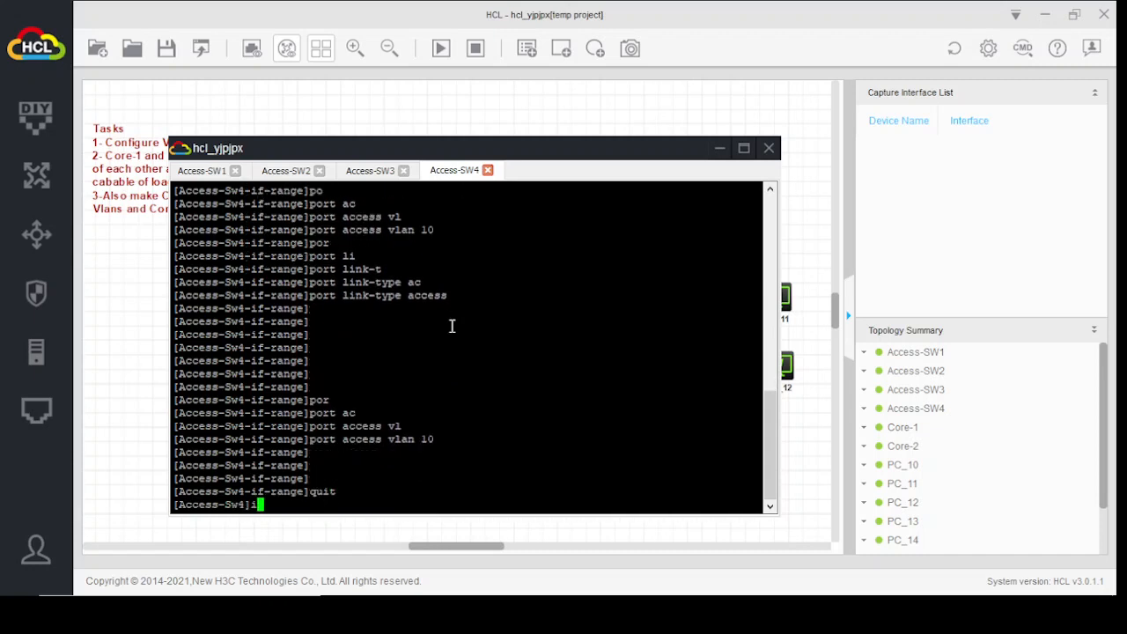
key("Tab")
type("r")
key("Tab")
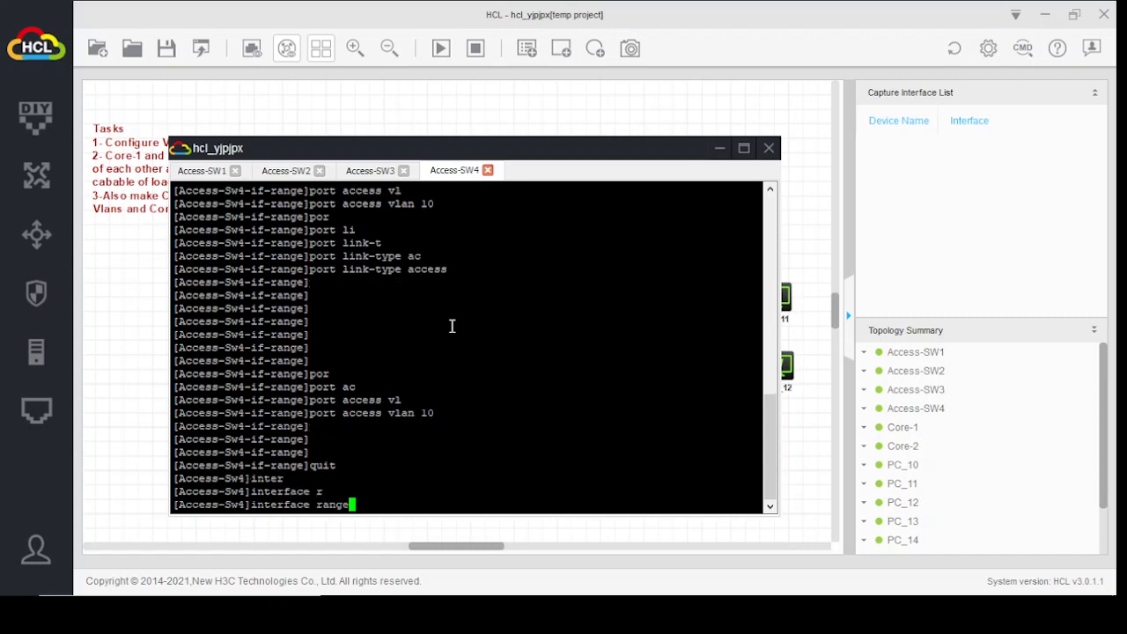
type("gi")
key("Tab")
type("1/0/")
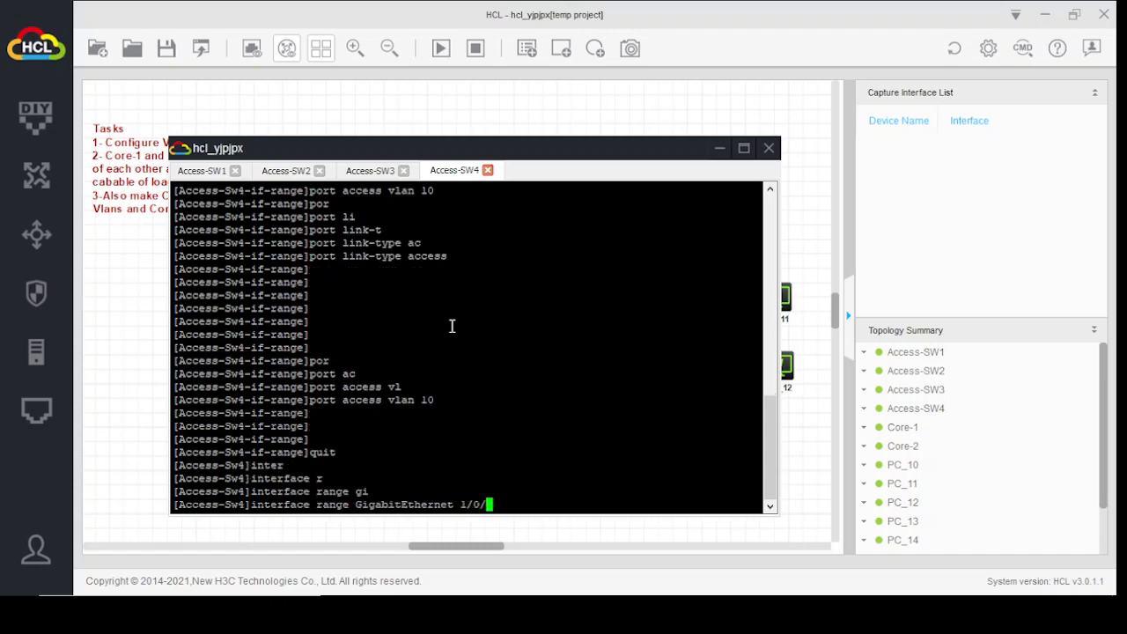
type("6 to Gigabi")
key("Tab")
type("1/0")
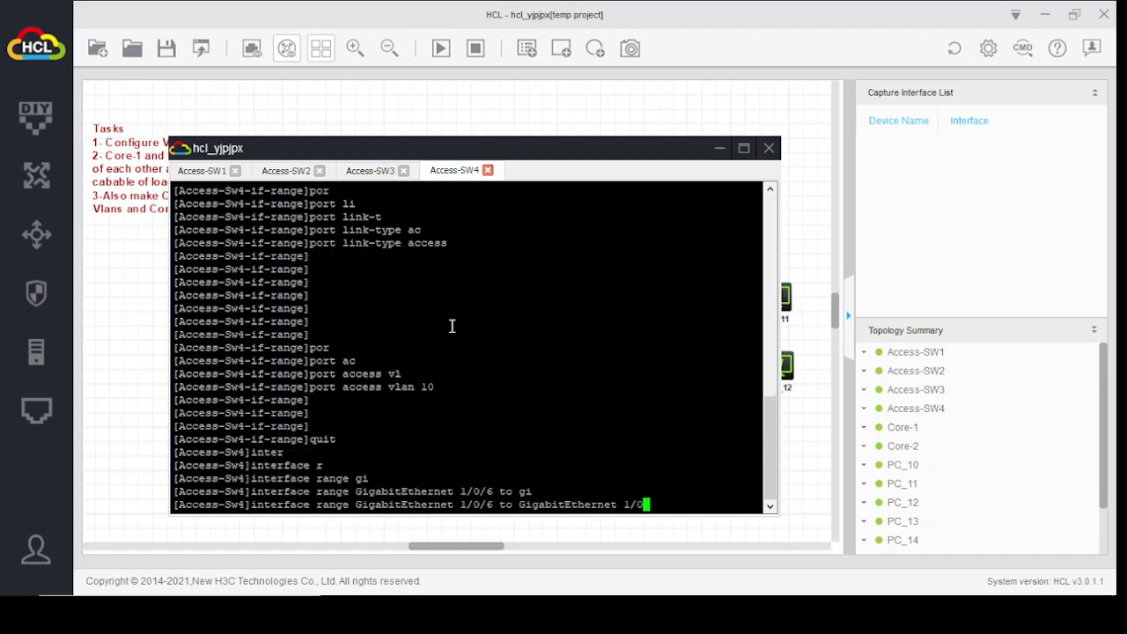
type("/10")
key("Return")
key("Return")
key("Return")
key("Return")
Set the link type of ports 1/0/6 to 1/0/10 to access.
type("p")
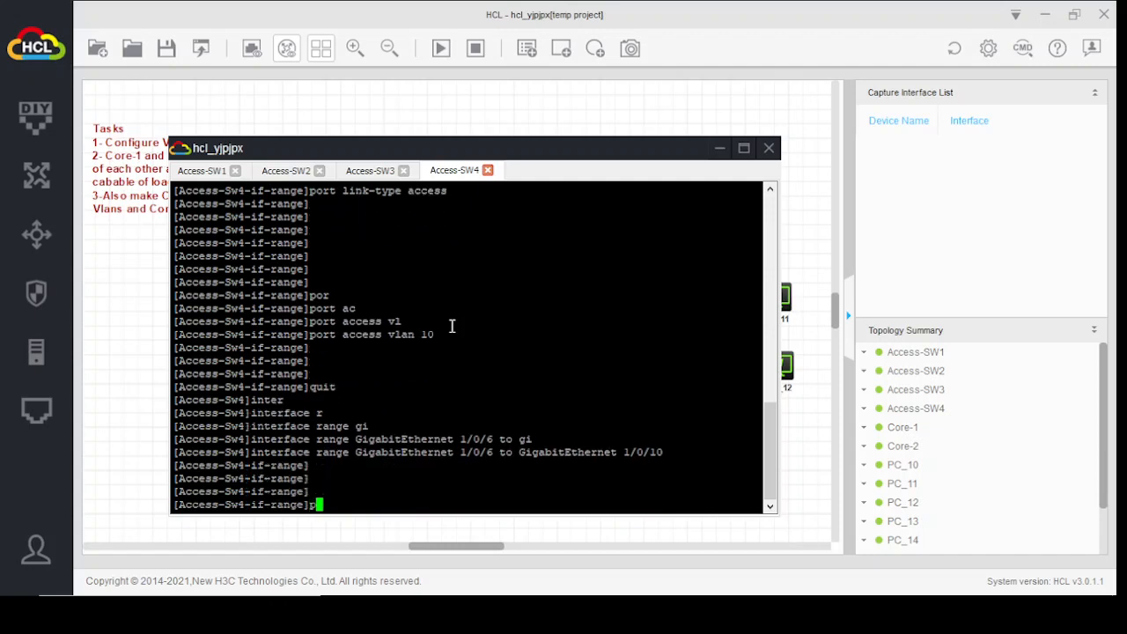
type("or")
key("Tab")
type("li")
key("Tab")
type("t")
key("Tab")
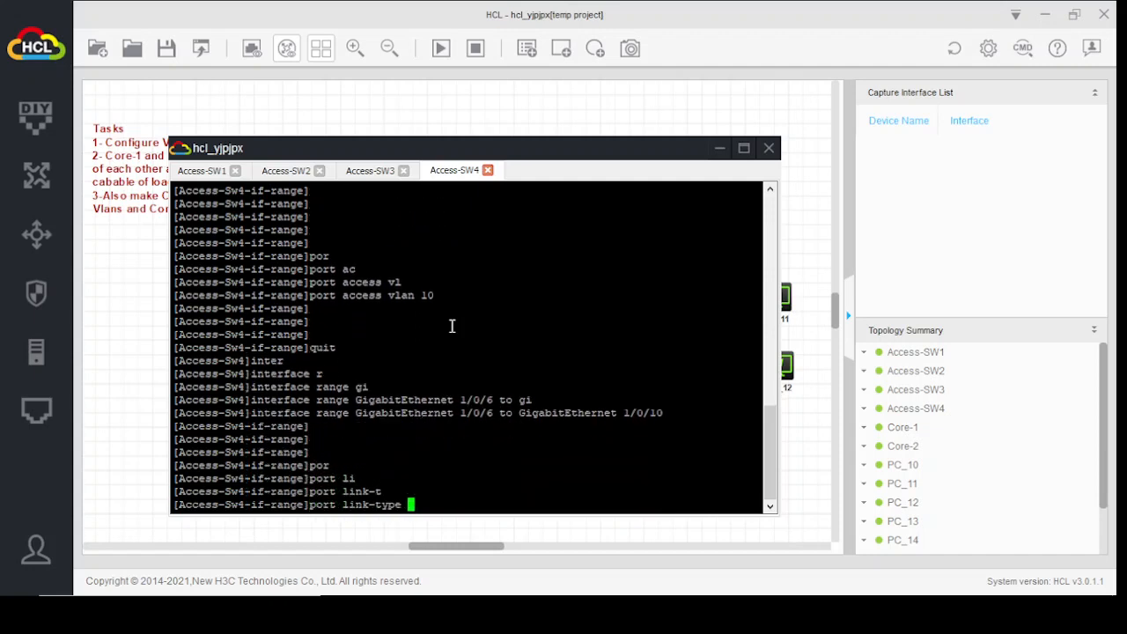
type("ac")
key("Tab")
key("Return")
Assign ports 1/0/6 to 1/0/10 on Access-SW4 to access VLAN 20.
type("po")
key("Tab")
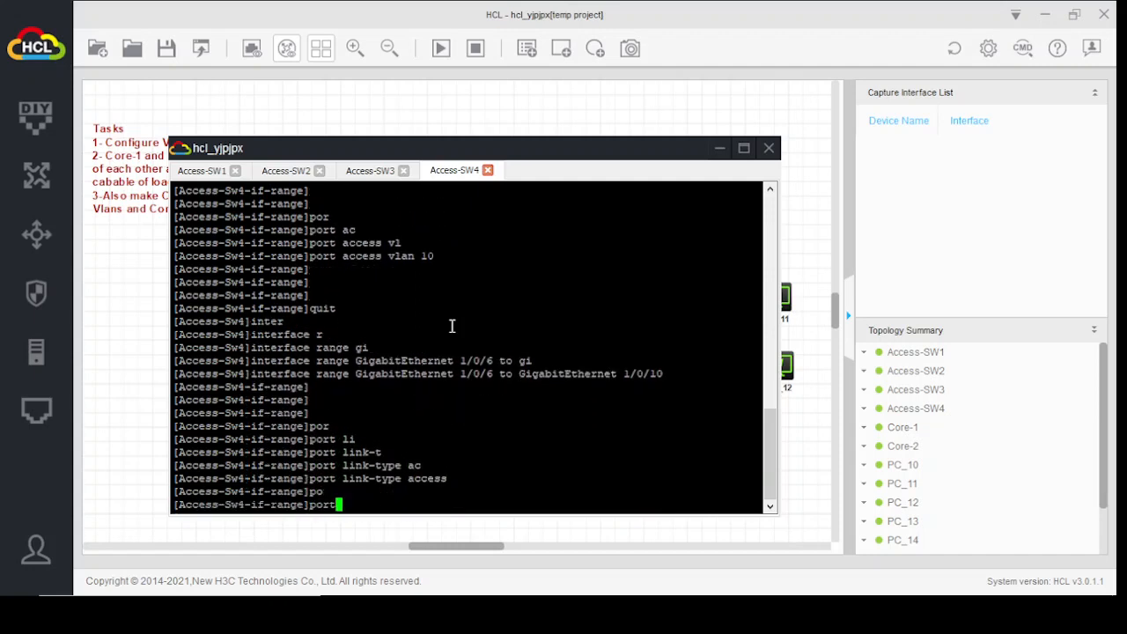
type("ac")
key("Tab")
type("vl")
key("Tab")
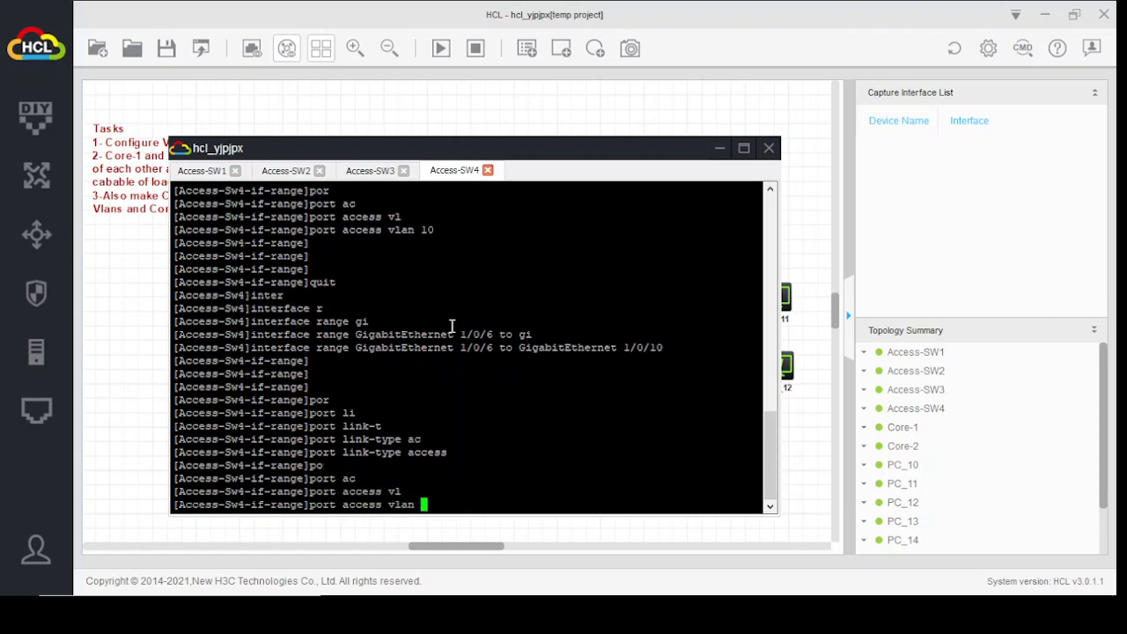
type("40")
key("BackSpace")
key("BackSpace")
type("20")
key("Return")
key("Return")
key("Return")
key("Return")
key("Return")
Leave the interface range view and return to system view on Access-SW4.
type("quit")
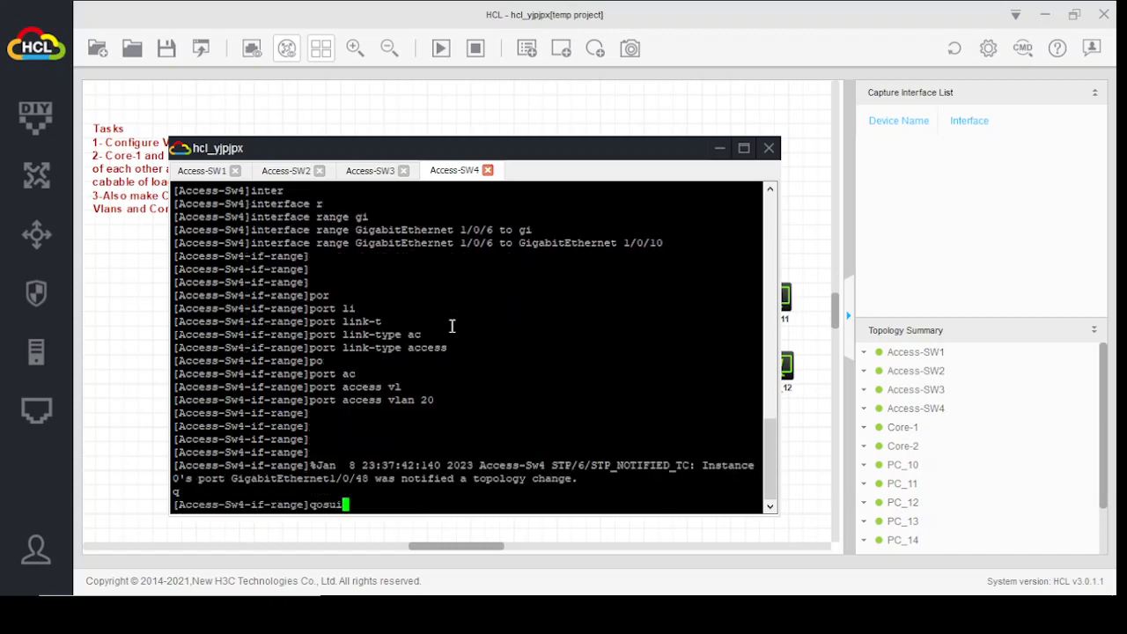
key("BackSpace")
key("BackSpace")
key("BackSpace")
key("BackSpace")
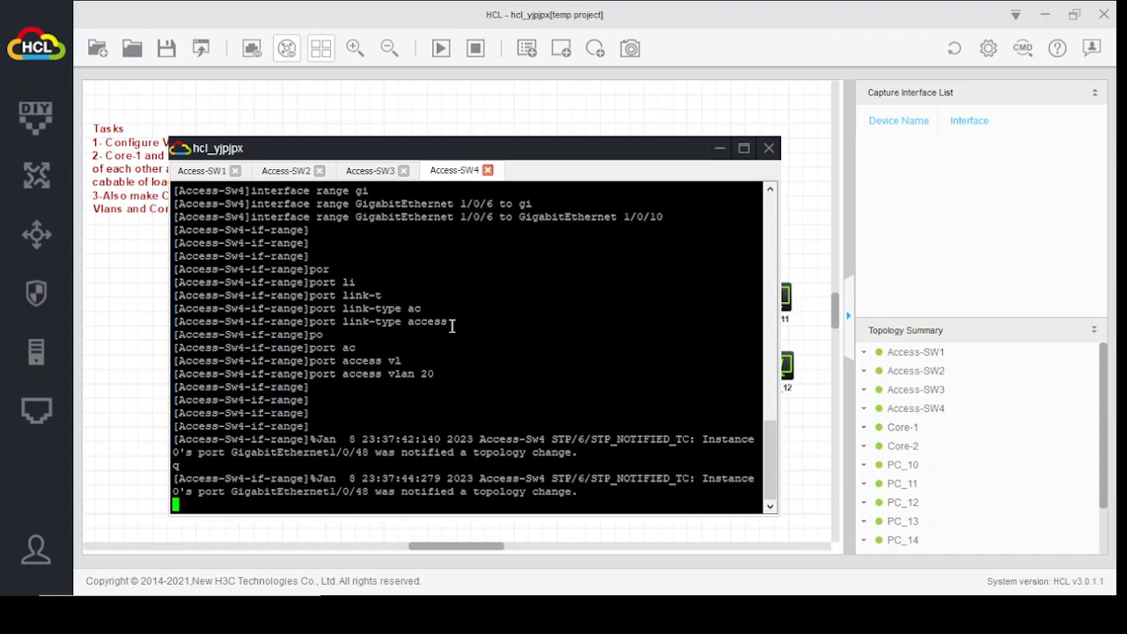
key("Return")
key("Return")
key("Return")
key("Return")
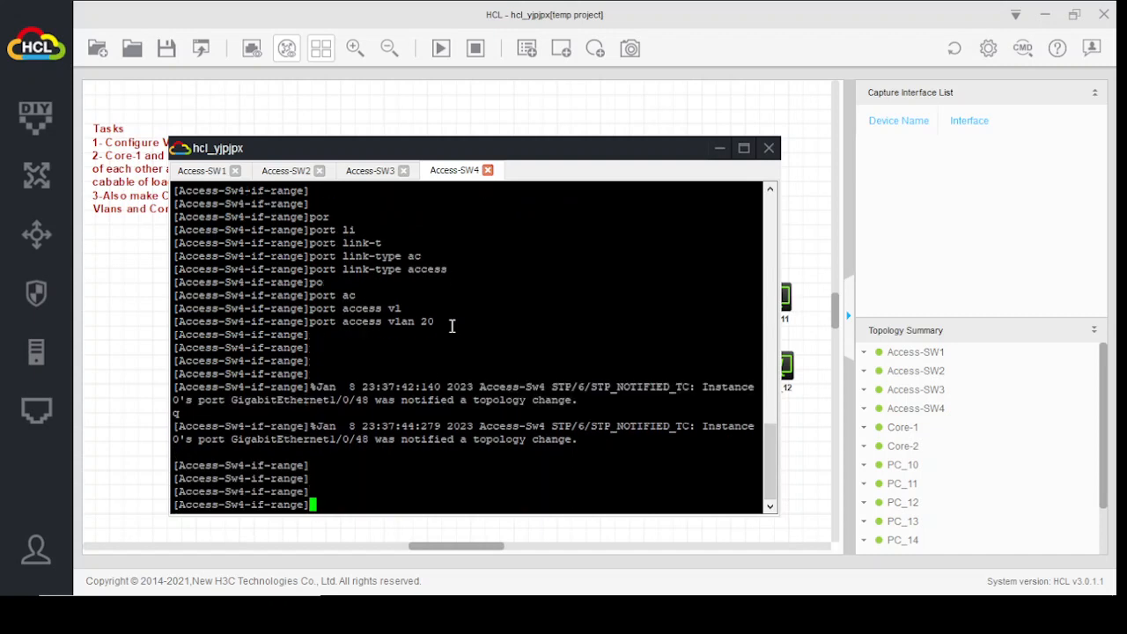
type("quit")
key("Return")
key("Return")
key("Return")
key("Return")
key("Return")
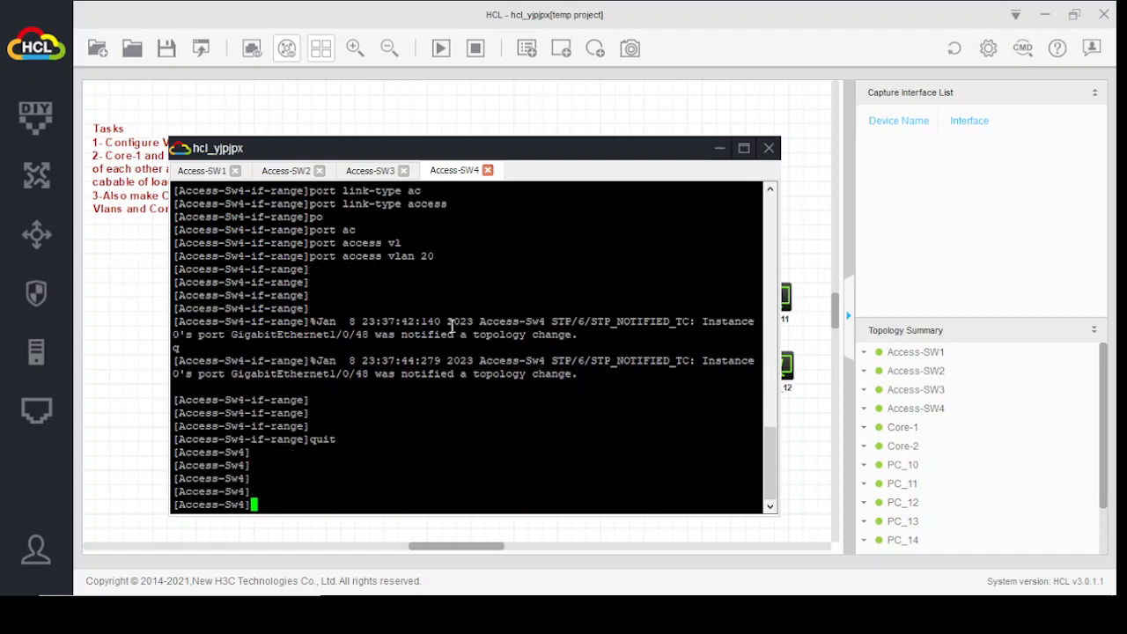
Set the spanning tree mode on Access-SW4 to PVST.
type("st")
key("Tab")
type("mo")
key("Tab")
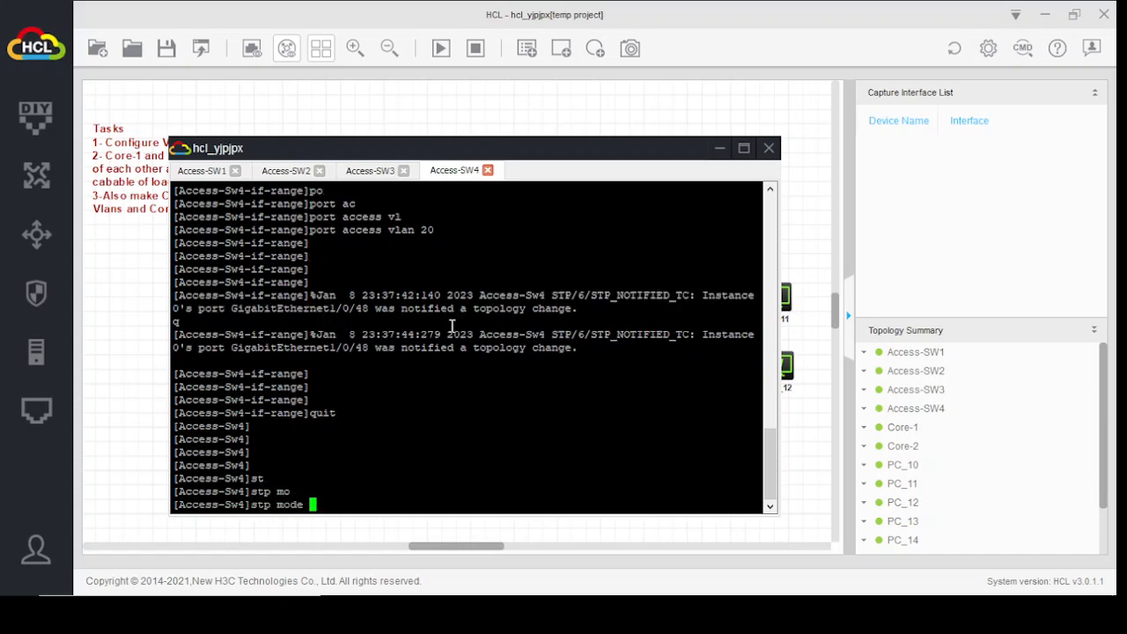
type("pv")
key("Tab")
key("Return")
key("Return")
key("Return")
key("Return")
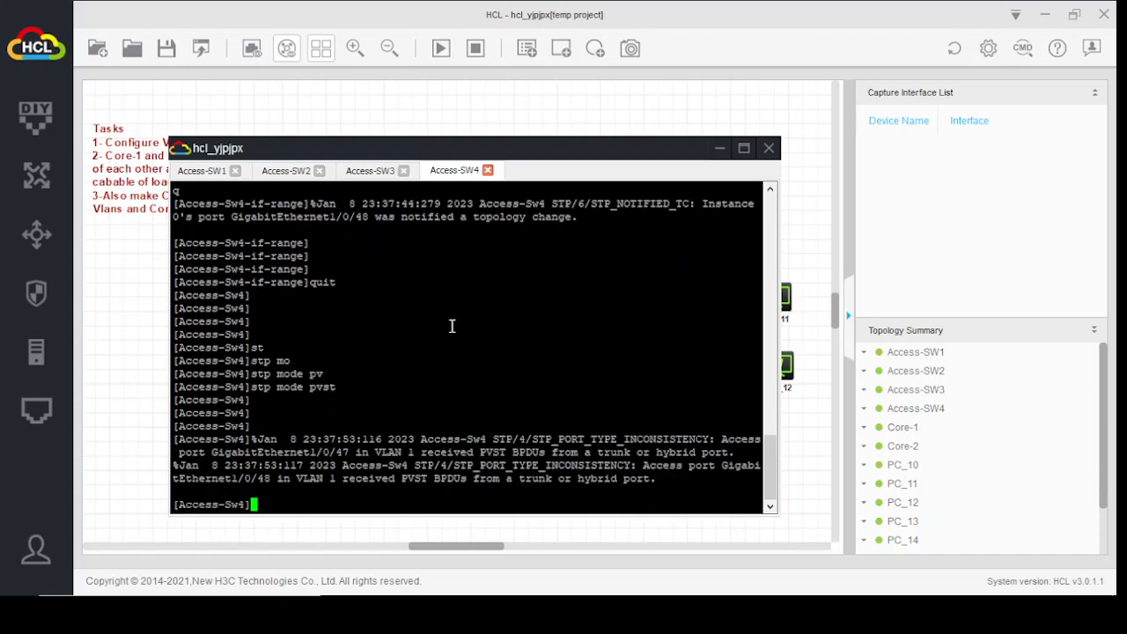
key("Return")
key("Return")
key("Return")
key("Return")
key("Return")
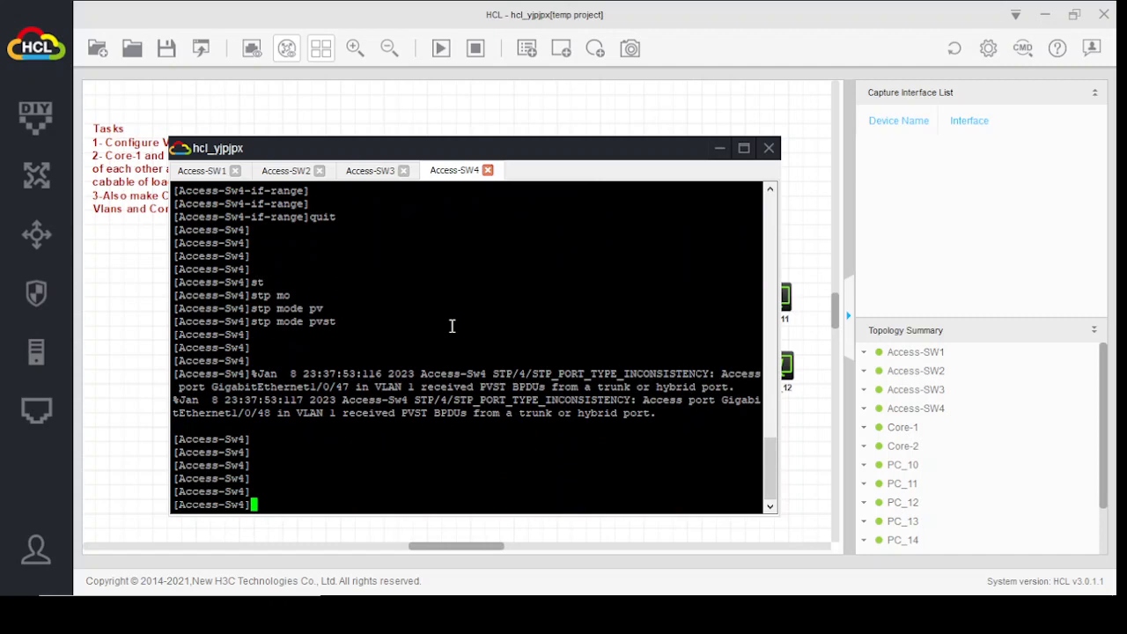
Save the Access-SW4 configuration, confirming the write and keeping the existing file name flash:/startup.cfg.
type("sav")
key("Tab")
key("Return")
type("y")
key("Return")
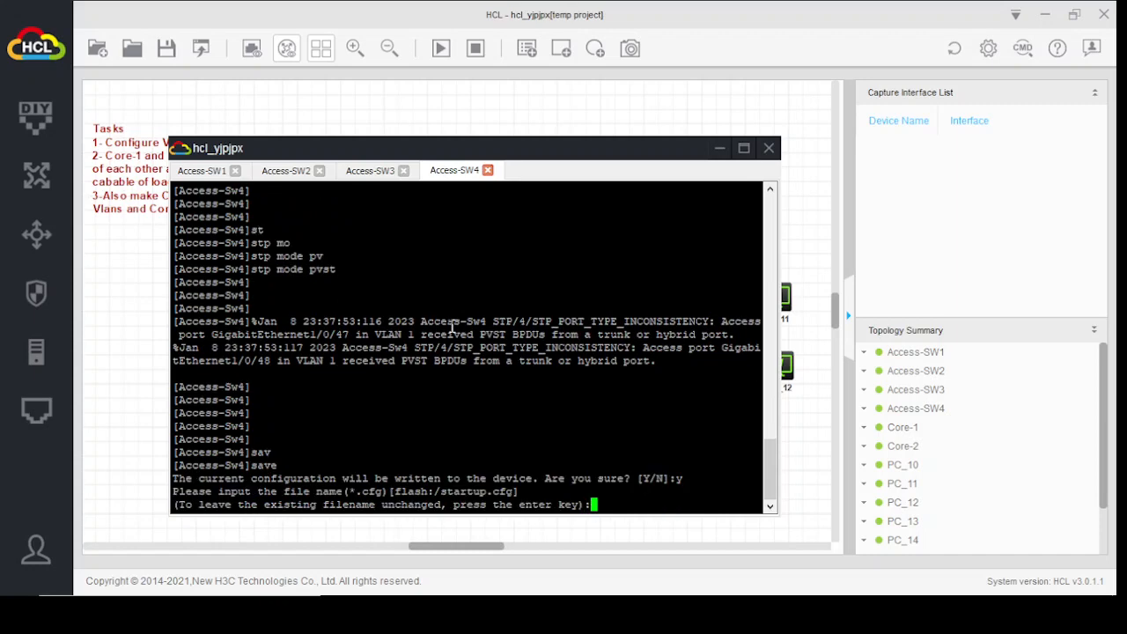
key("Return")
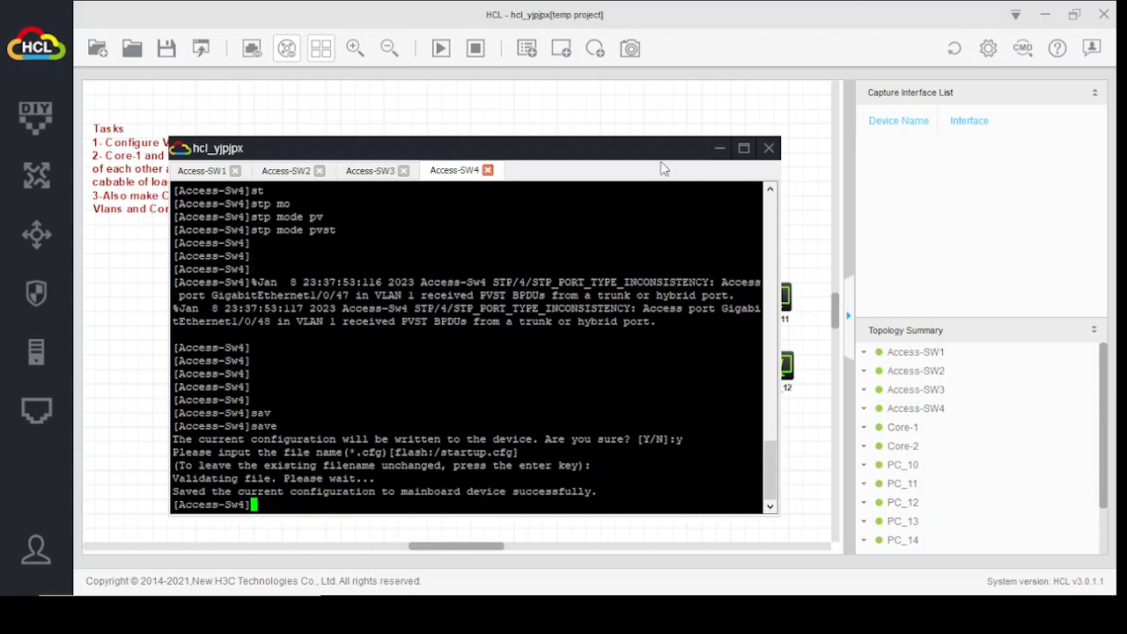
Open the Core-1 console from the topology and abort its automatic configuration to reach the command prompt.
left_click(722, 148)
mouse_move(512, 402)
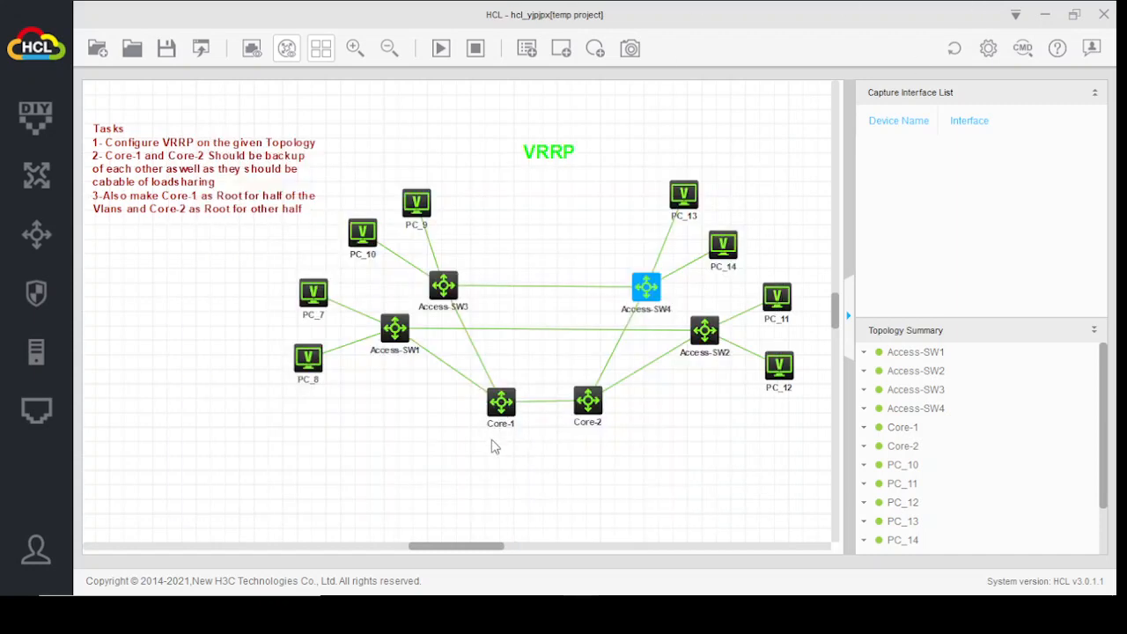
left_click(499, 410)
double_click(500, 410)
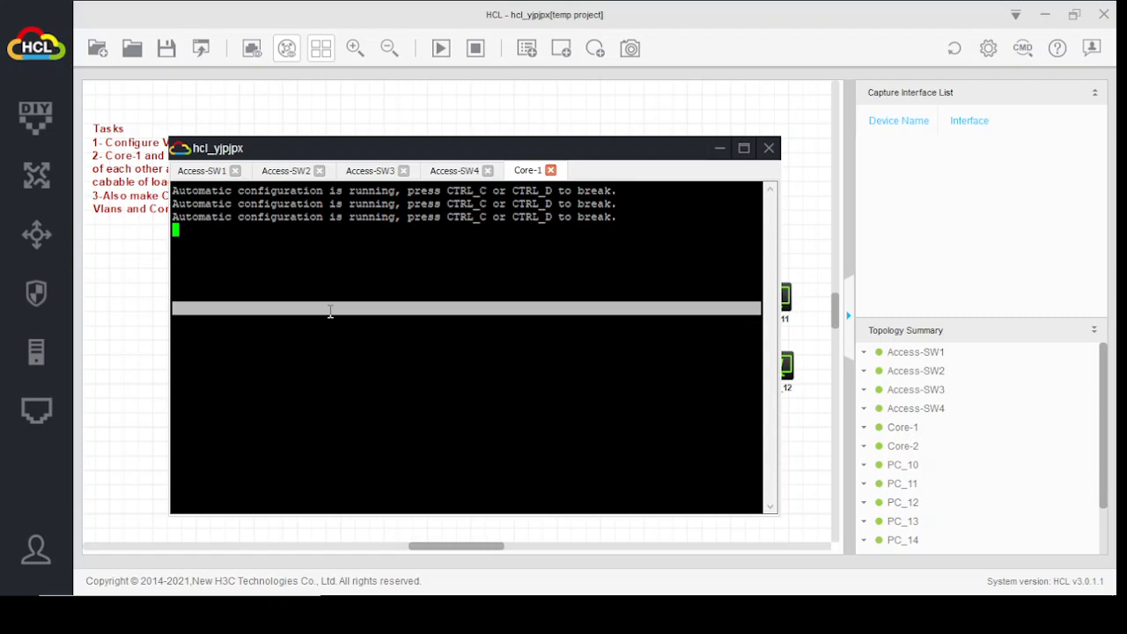
key("Return")
key("Return")
key("Return")
key("Return")
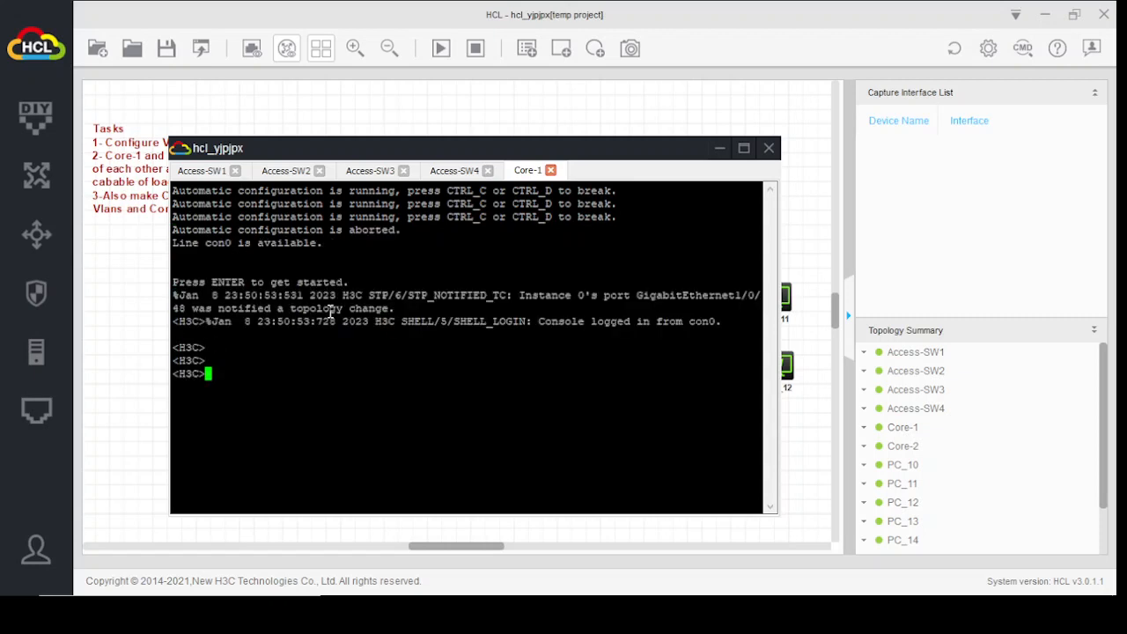
Enter system view on Core-1.
type("sy")
key("Tab")
key("Return")
key("Return")
key("Return")
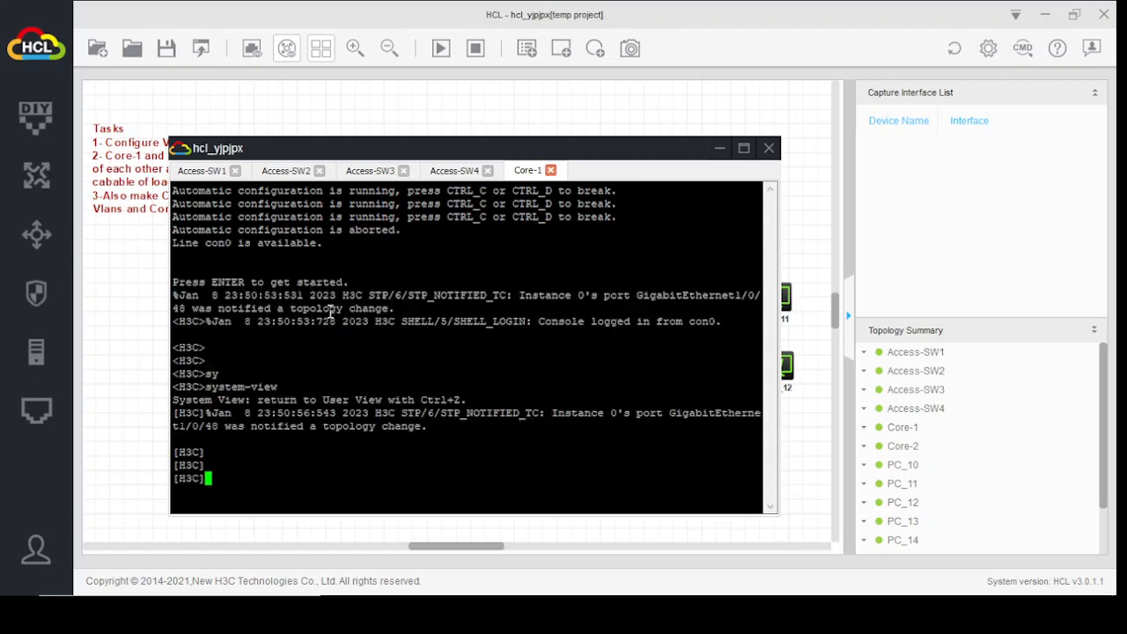
Set the switch hostname to Core-1.
type("ho")
key("Tab")
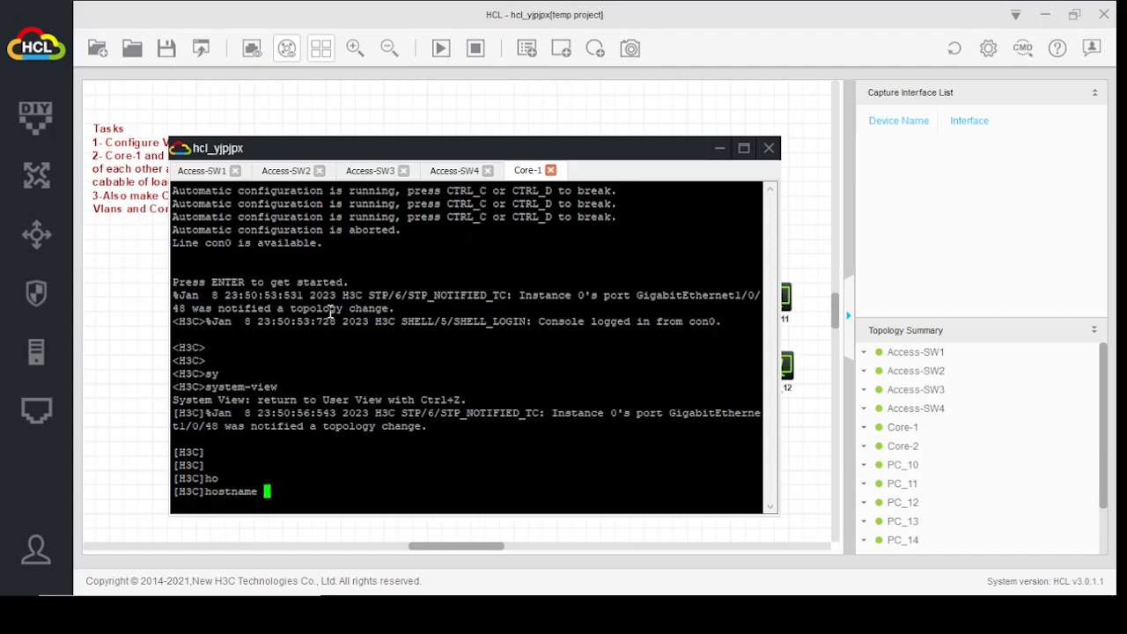
type("Core-1")
key("Return")
key("Return")
key("Return")
key("Return")
key("Return")
key("Return")
key("Return")
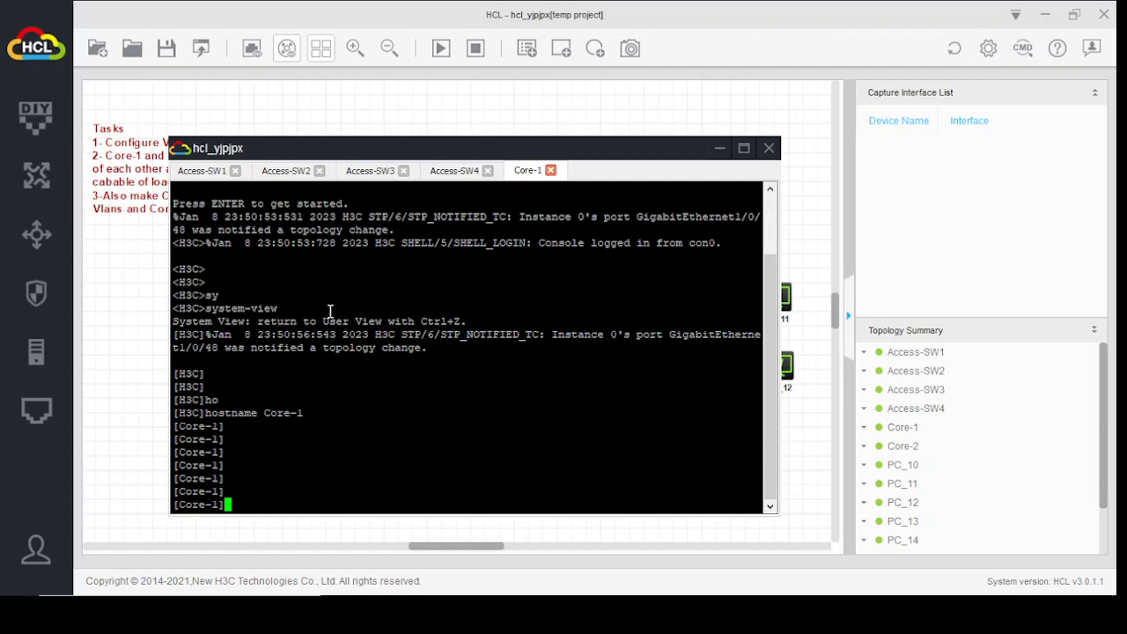
Create VLANs 10 and 20 on Core-1.
key("BackSpace")
type("vlan 10")
key("Return")
type("vlan 20")
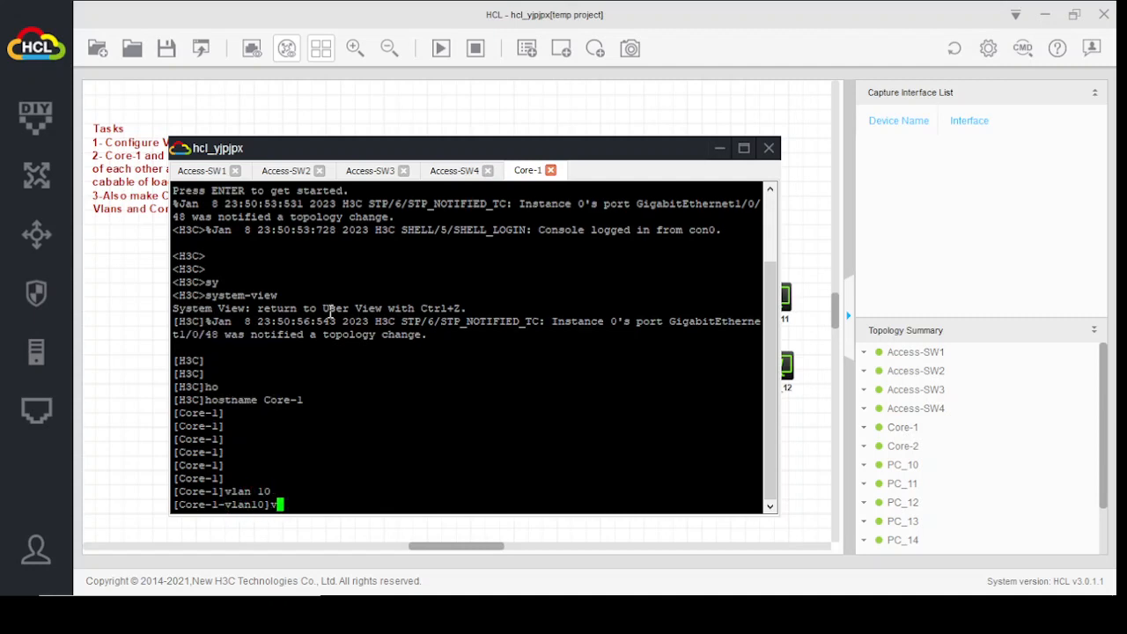
key("Return")
Create VLANs 30 and 40 on Core-1.
type("vln")
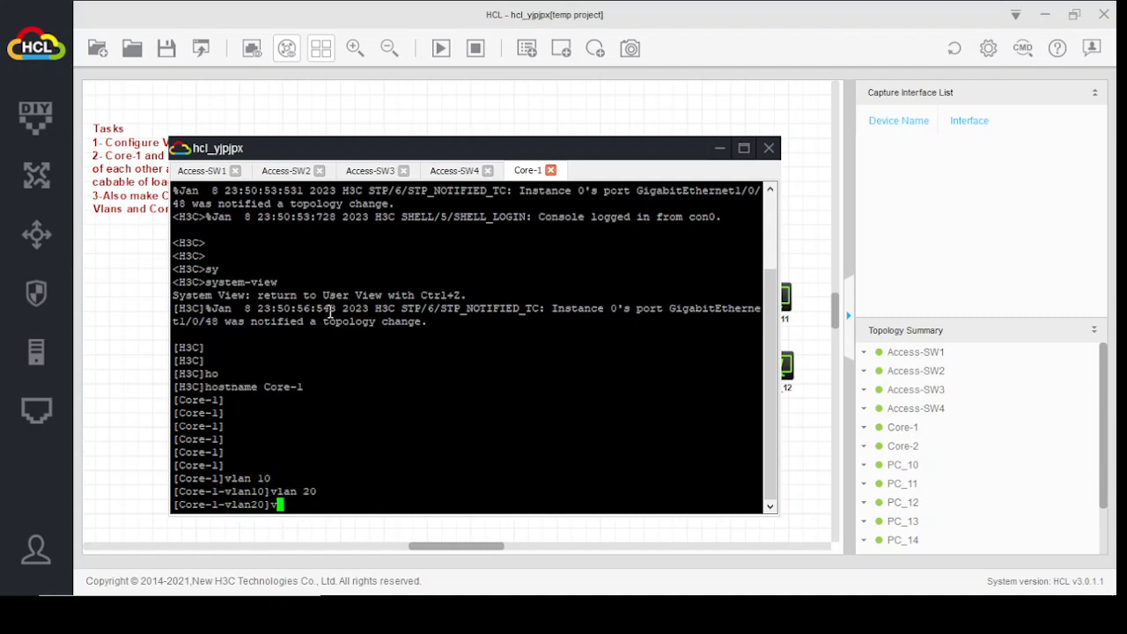
key("BackSpace")
key("BackSpace")
type("a")
key("Tab")
type("n 30")
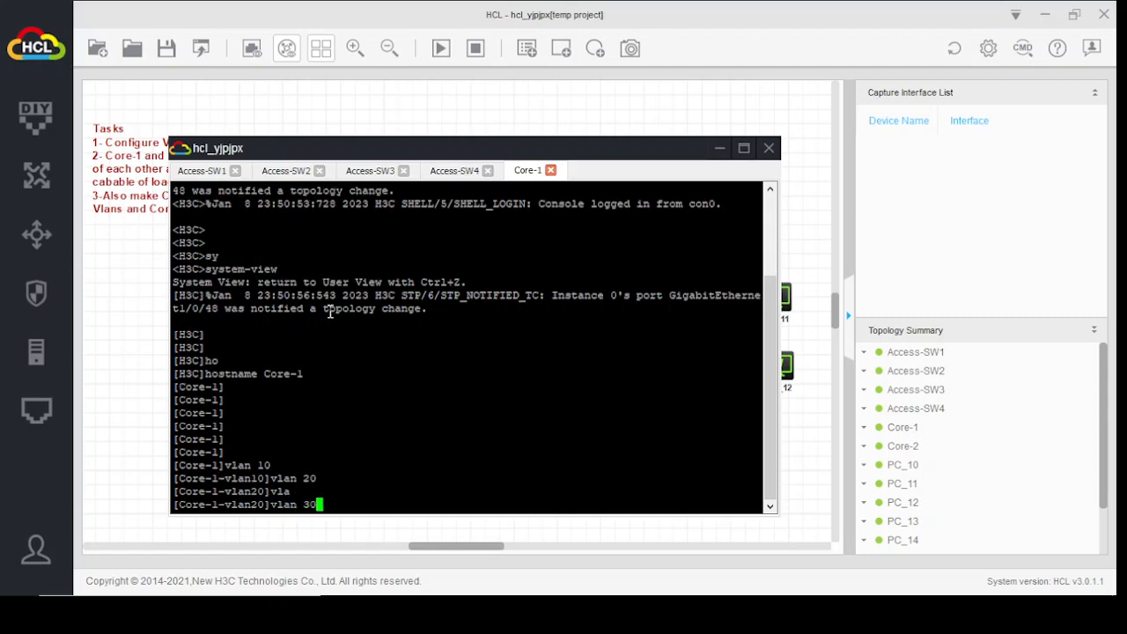
key("Return")
type("vlan 30")
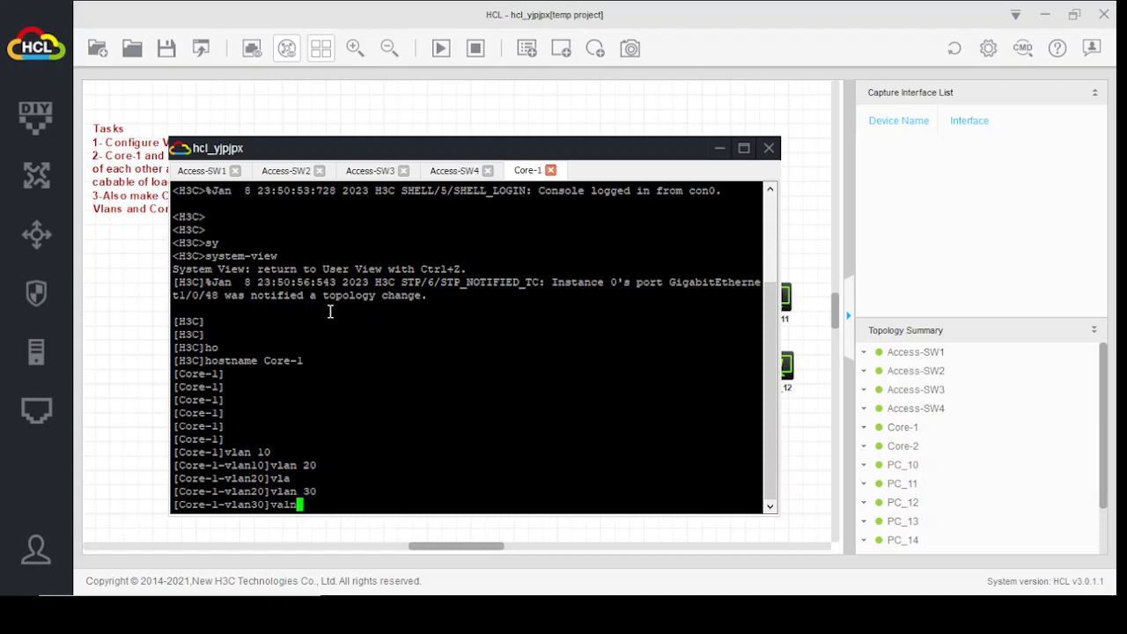
type("40")
key("Return")
key("Return")
key("Return")
key("Return")
key("Return")
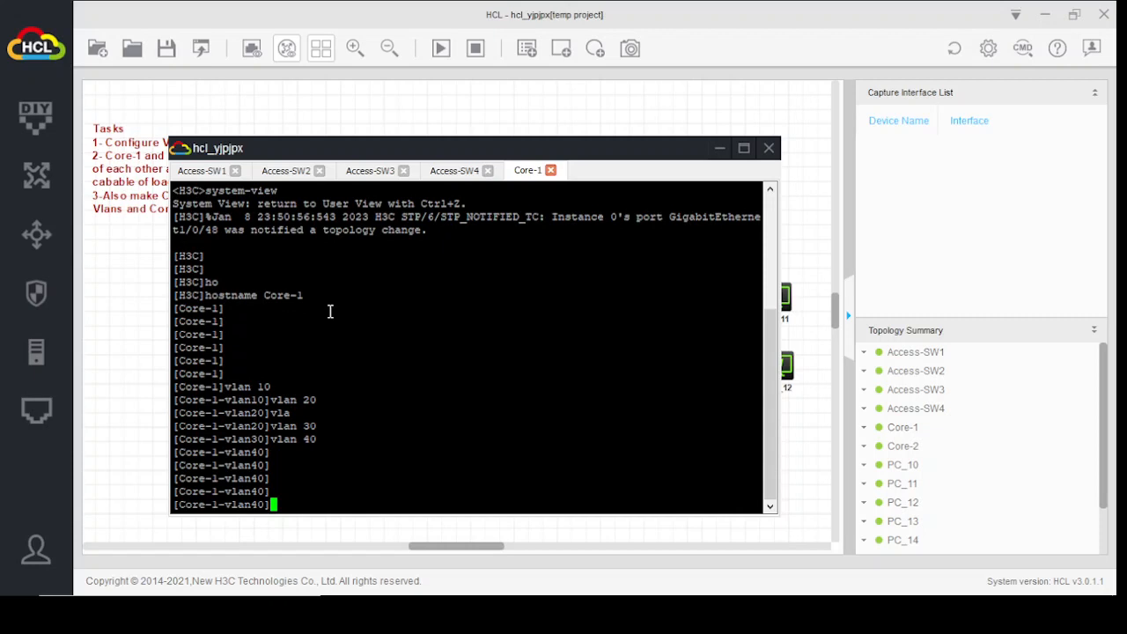
Return to system view on Core-1 and create Vlan-interface 10, entering its interface view.
type("quit")
key("Return")
type("inter")
key("Tab")
type("vl")
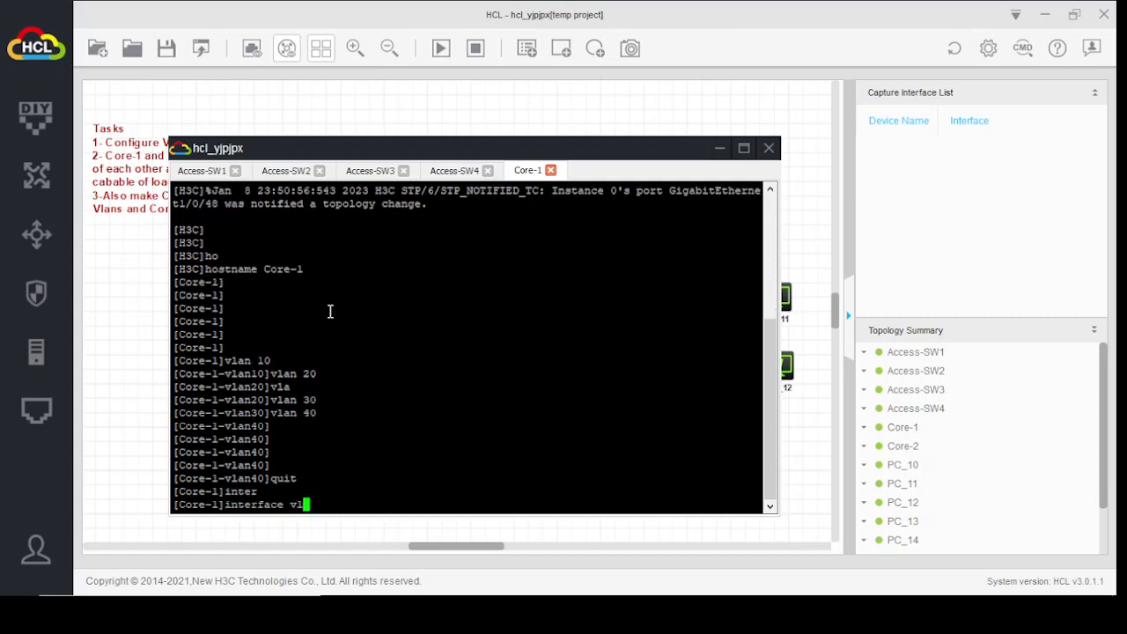
key("Tab")
type("10")
key("Return")
key("Return")
key("Return")
key("Return")
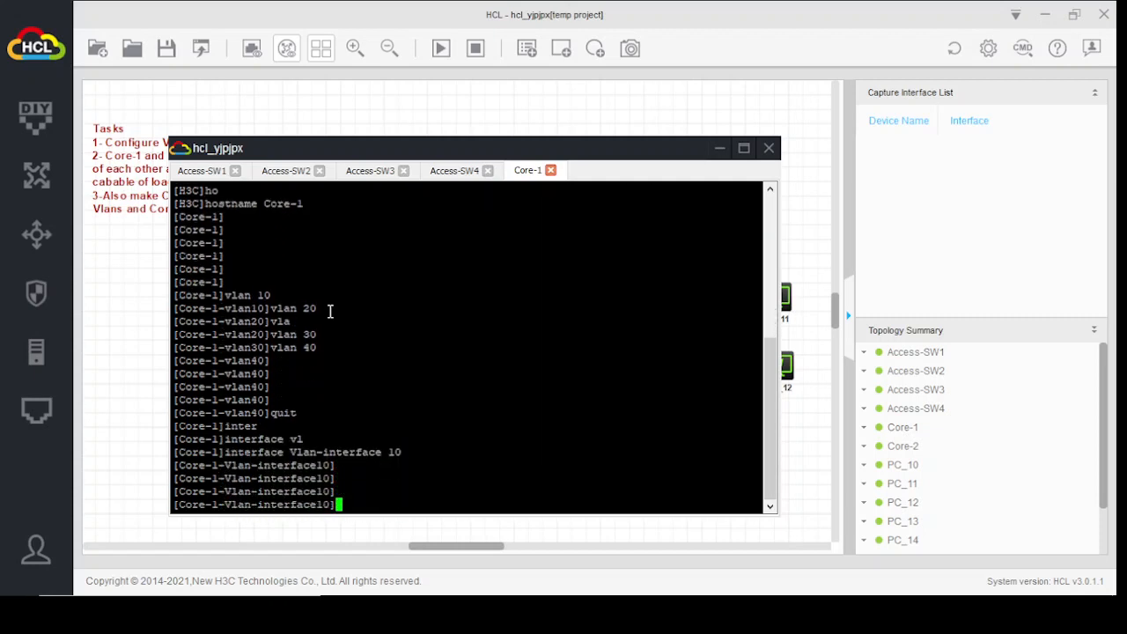
Assign IP address 192.168.10.254 with mask 255.255.255.0 to Vlan-interface 10 on Core-1.
type("ip ad")
key("Tab")
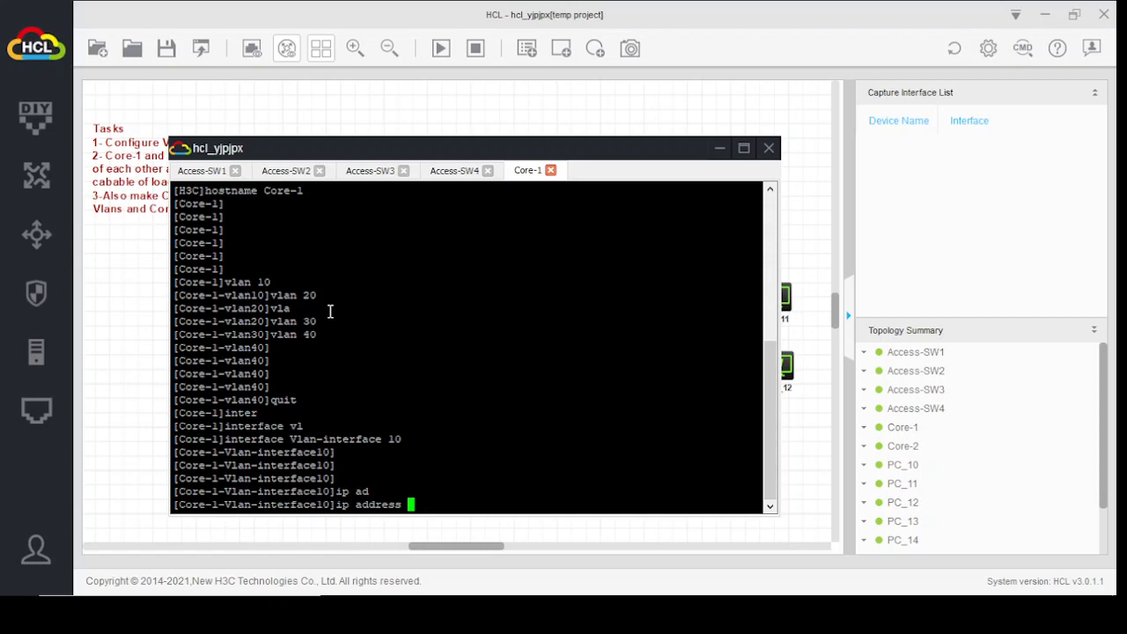
type("192.168.10.254 255.2")
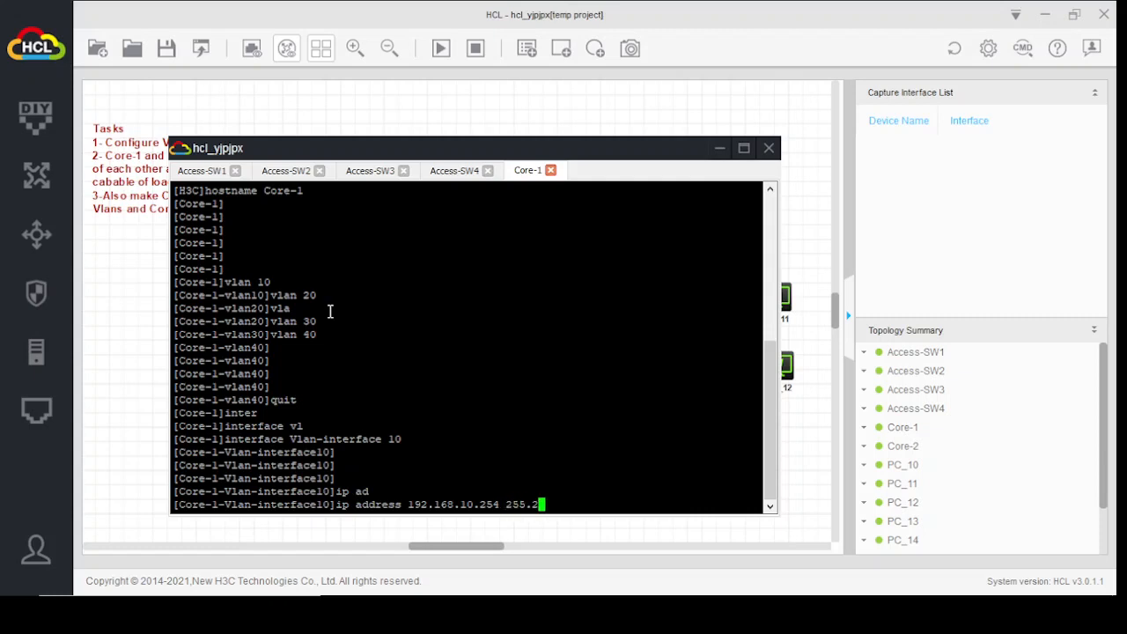
type("55.255.0")
key("Return")
key("Return")
key("Return")
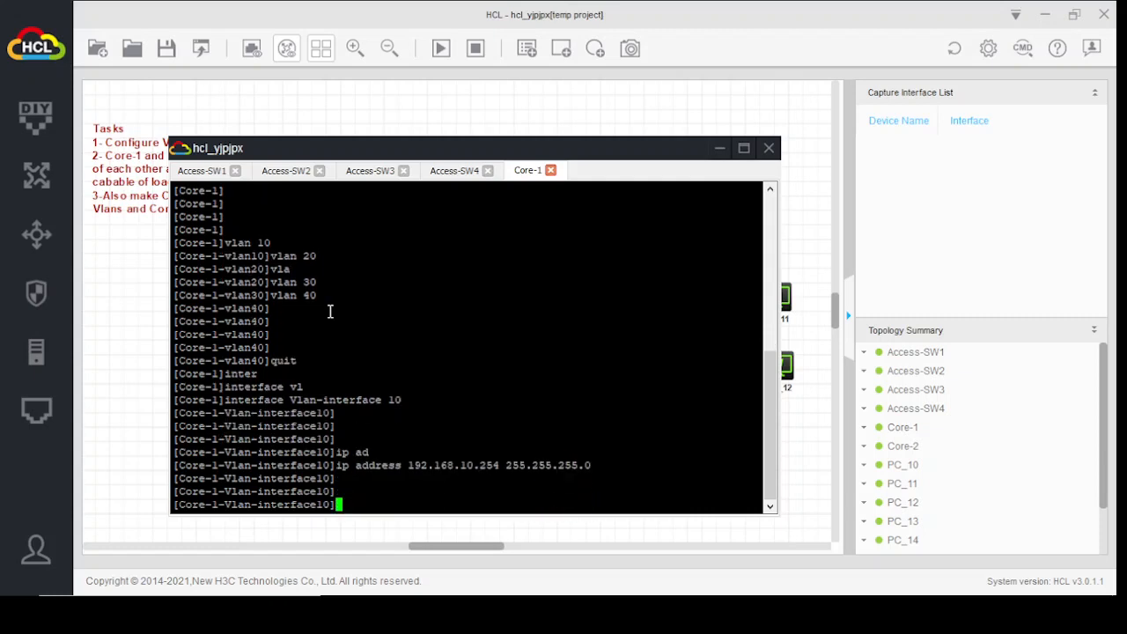
Create VRRP group 1 on Vlan-interface 10 with virtual IP 192.168.10.1.
type("vrr")
key("Tab")
type("vr")
key("Tab")
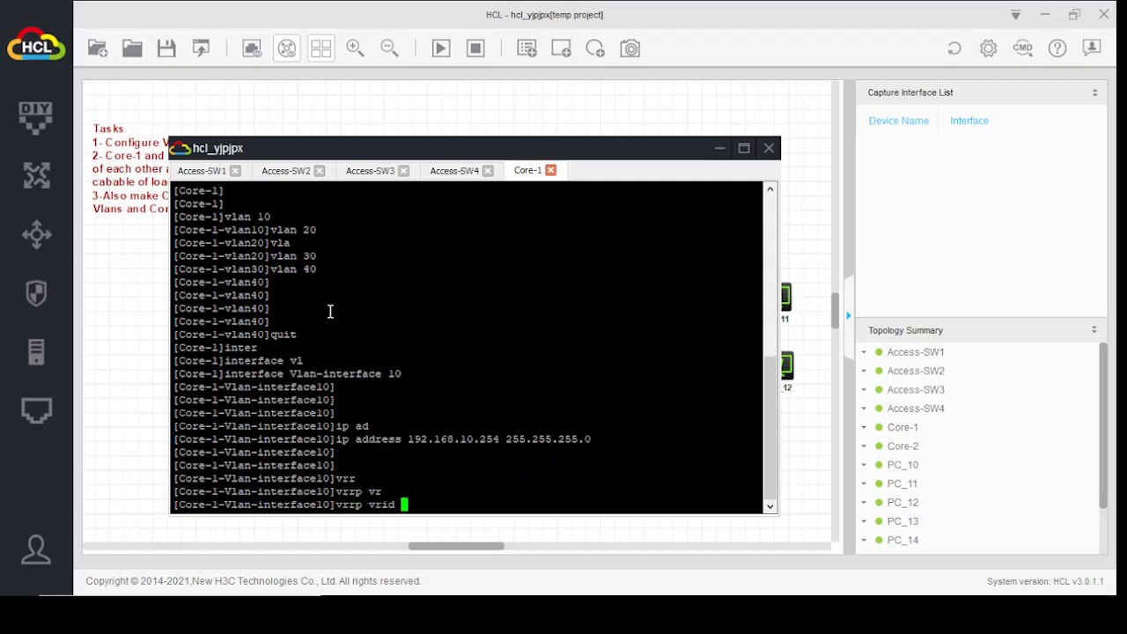
type("1 vi")
key("Tab")
type("192.16")
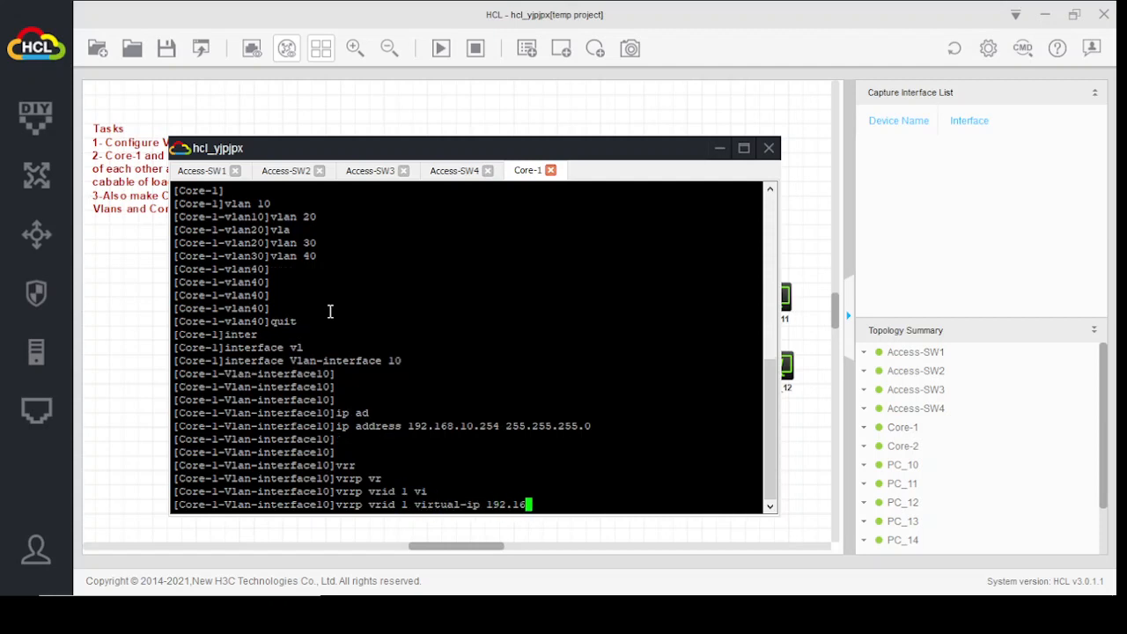
type("8.10.1")
key("Return")
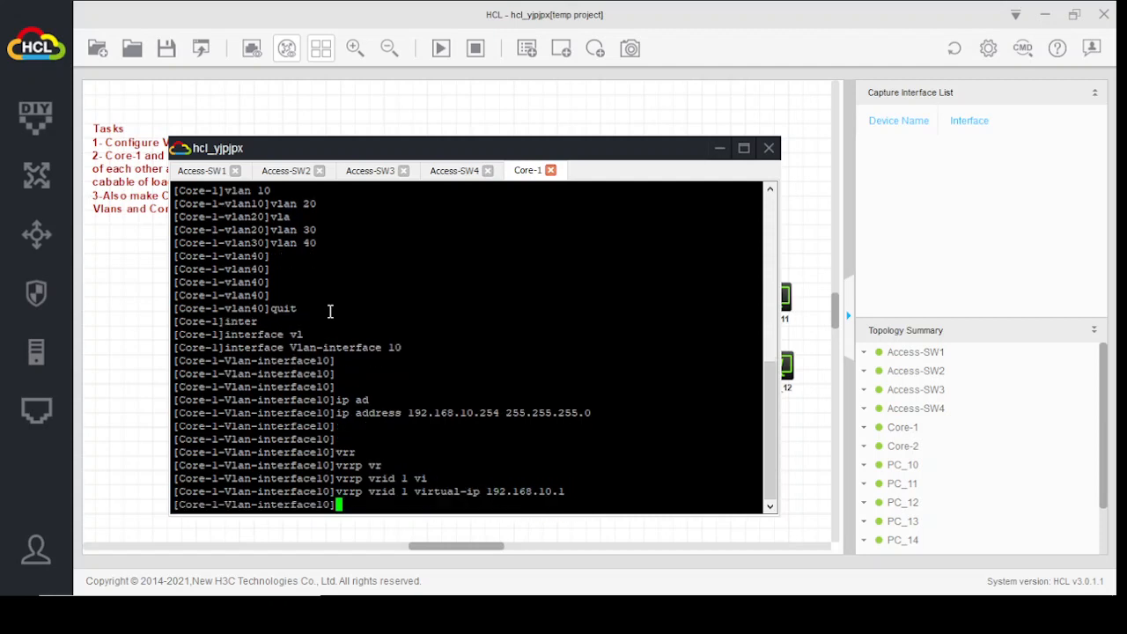
Enable preempt mode for VRRP group 1 on Vlan-interface 10.
type("vrr")
key("Tab")
type("vri")
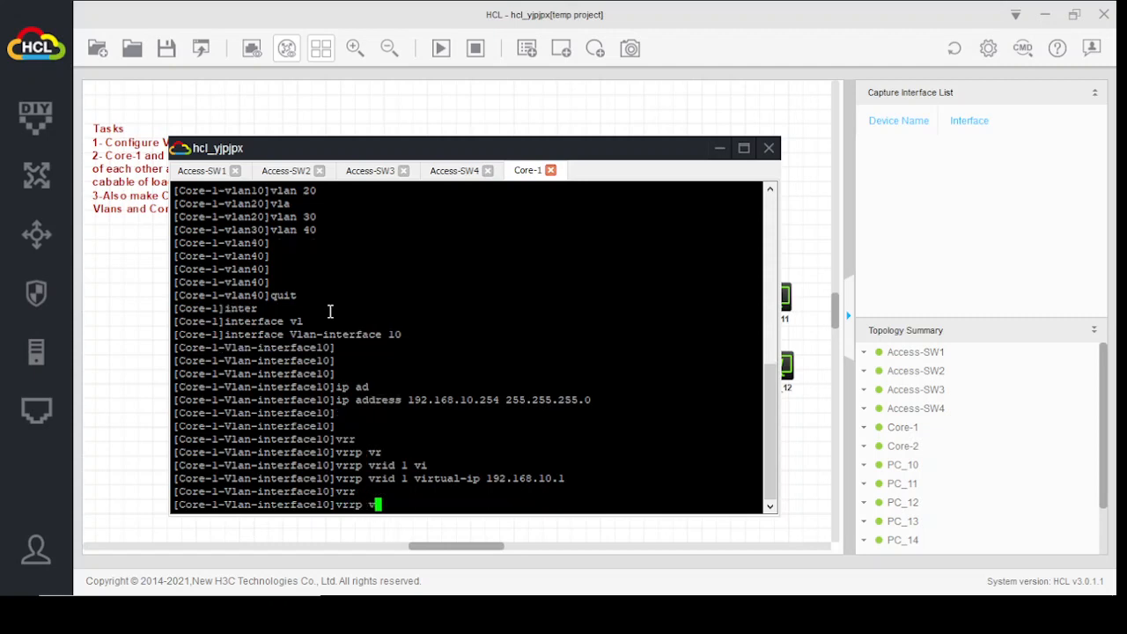
key("Tab")
type("1 ")
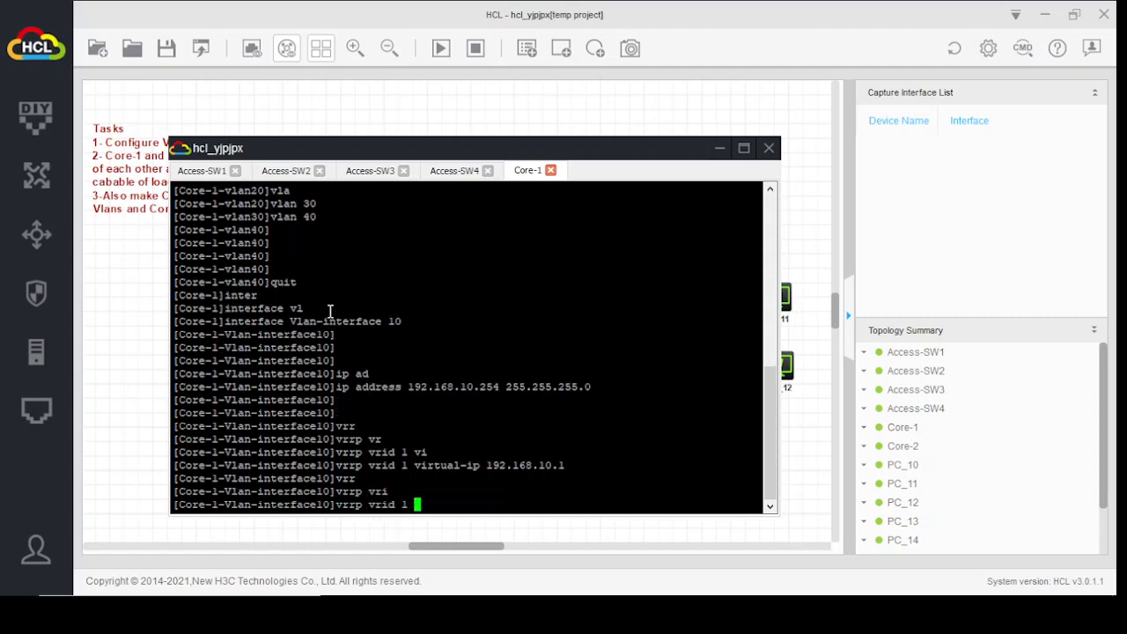
type("pre")
key("Tab")
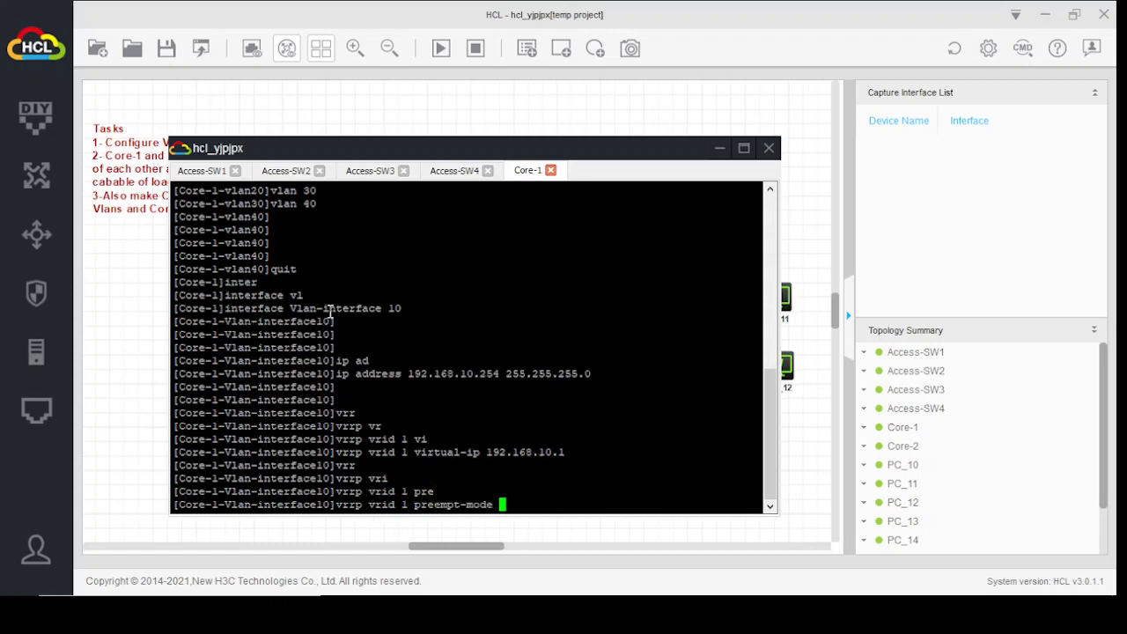
key("Return")
Set the priority of VRRP group 1 on Vlan-interface 10 to 101.
type("vrr")
key("Tab")
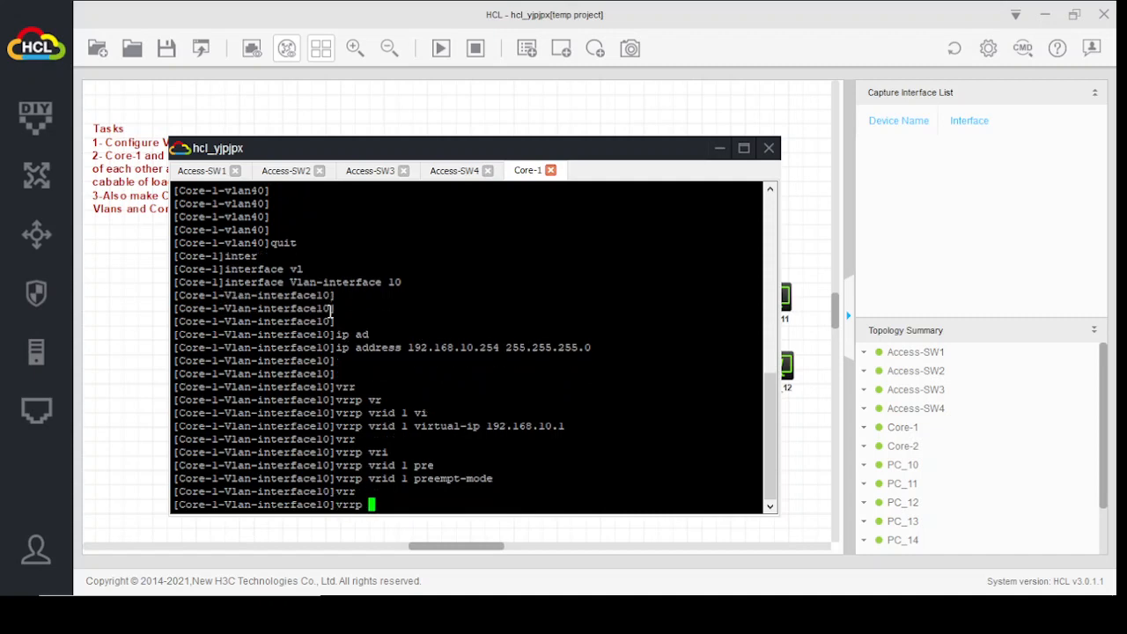
type("vr")
key("Tab")
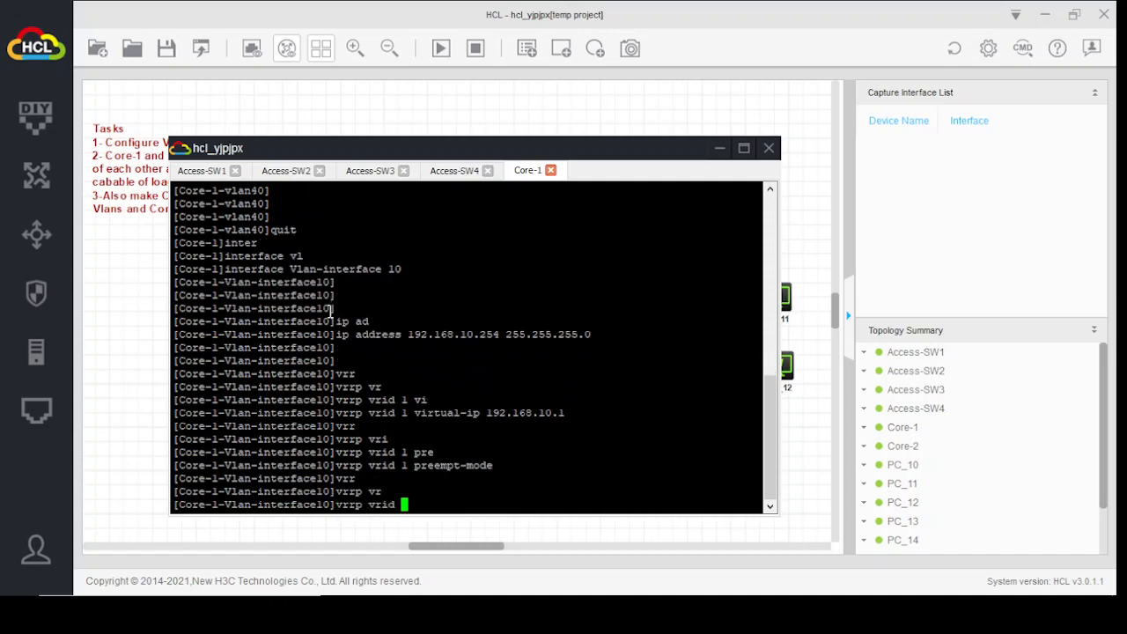
type("1 pri")
key("Tab")
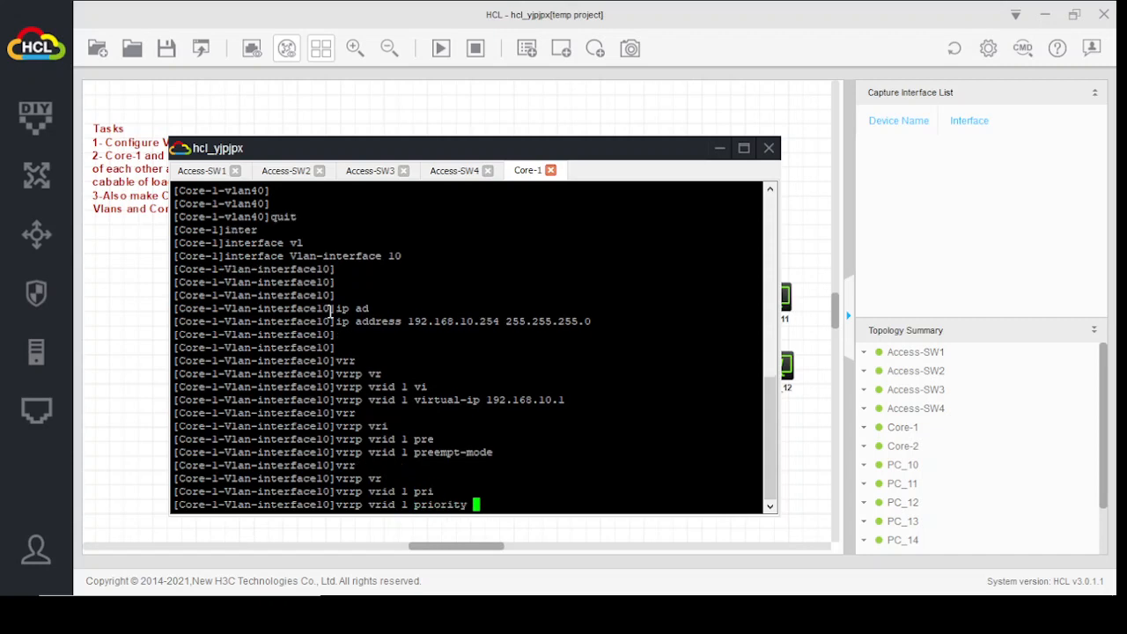
type("101")
key("Return")
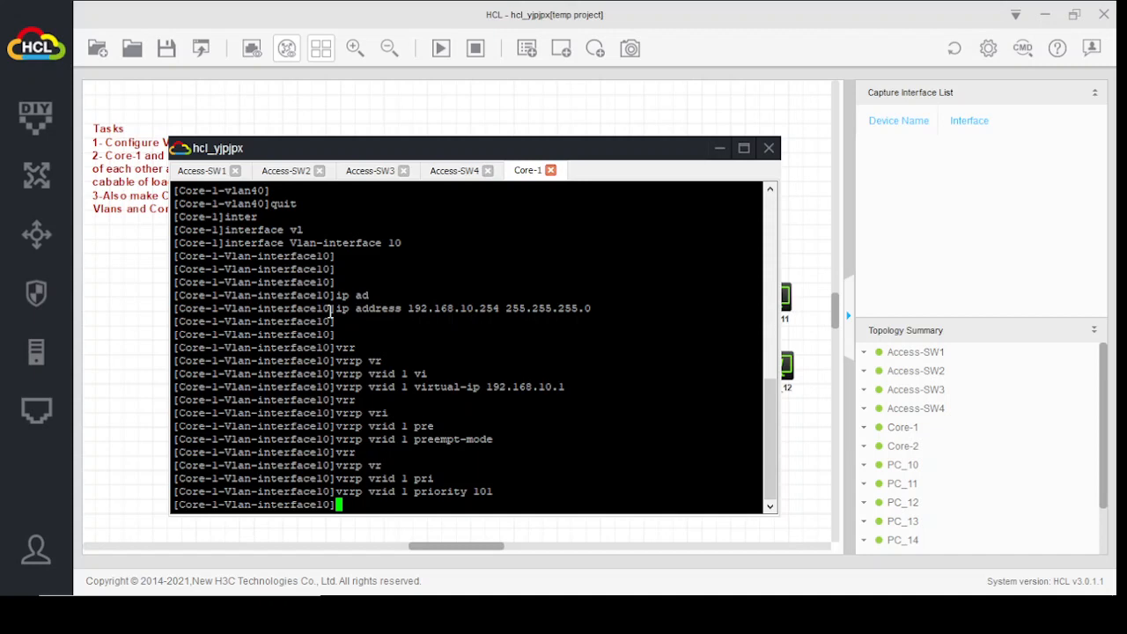
key("Return")
key("Return")
key("Return")
key("Return")
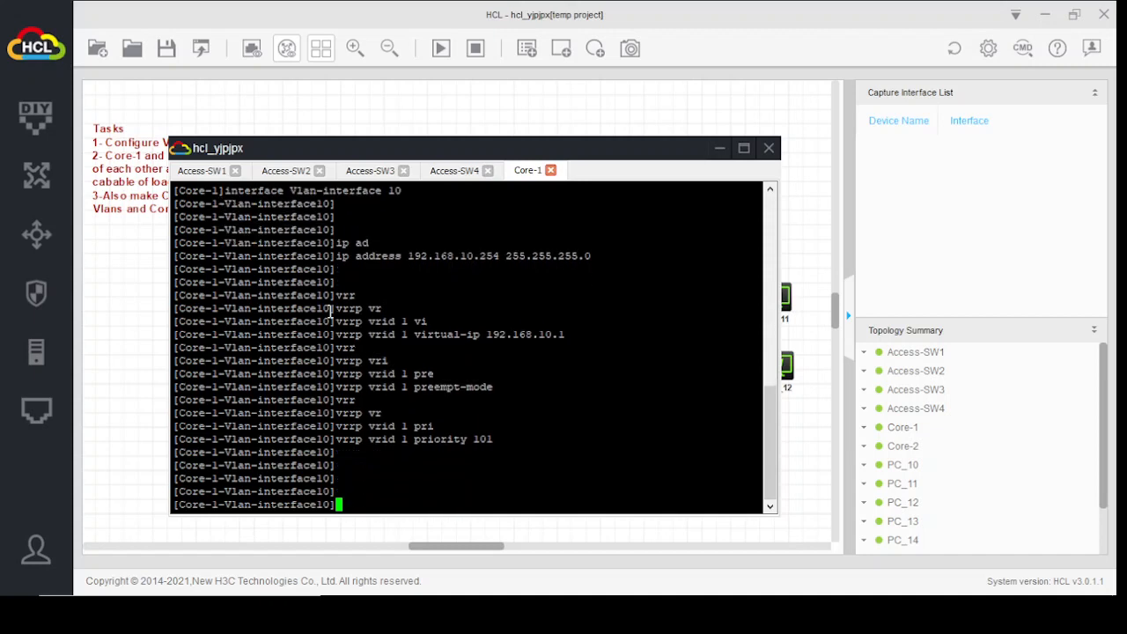
Leave Vlan-interface 10 and create Vlan-interface 20 on Core-1, entering its interface view.
type("quit")
key("Return")
key("Return")
key("Return")
type("inter")
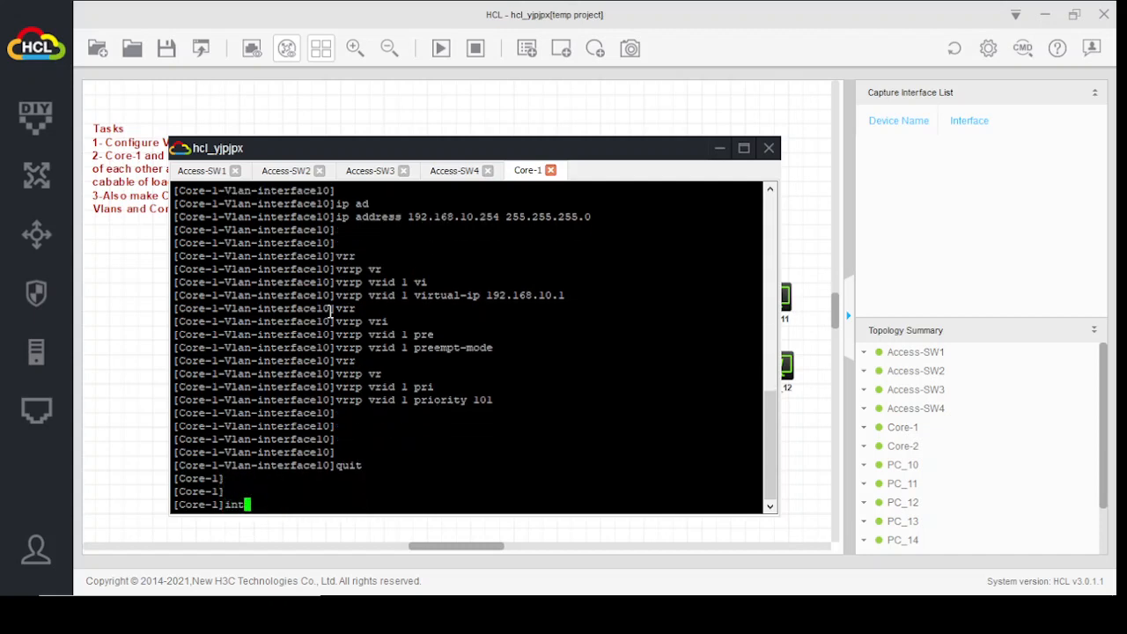
key("Tab")
type("vl")
key("Tab")
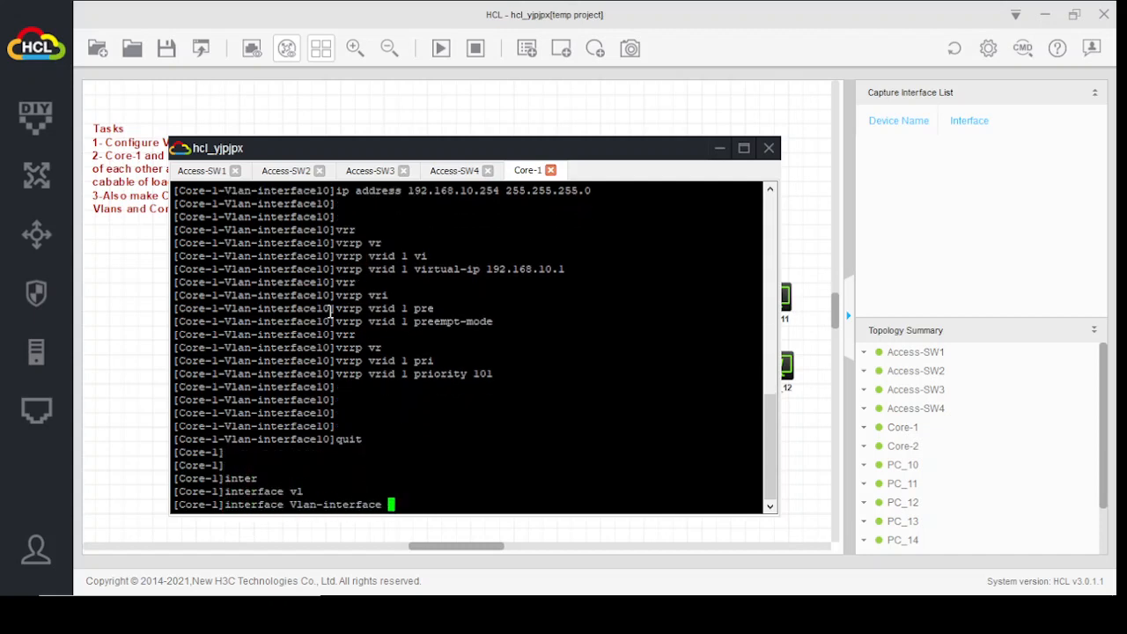
type("20")
key("Return")
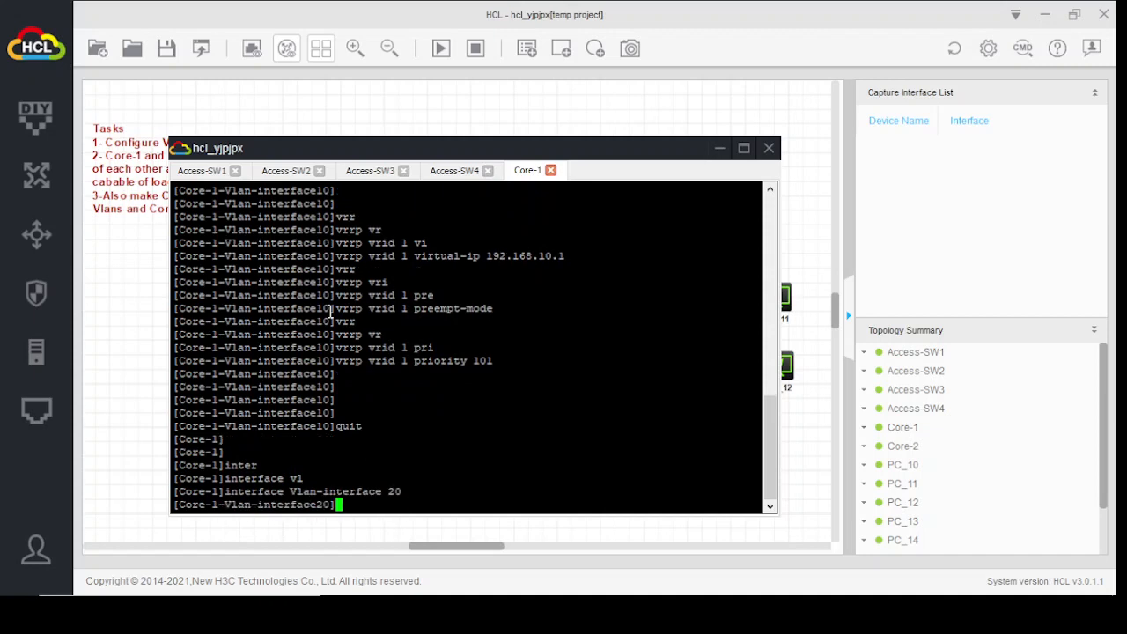
Assign IP address 192.168.20.254 with mask 255.255.255.0 to Vlan-interface 20 on Core-1.
type("ip ad")
key("Tab")
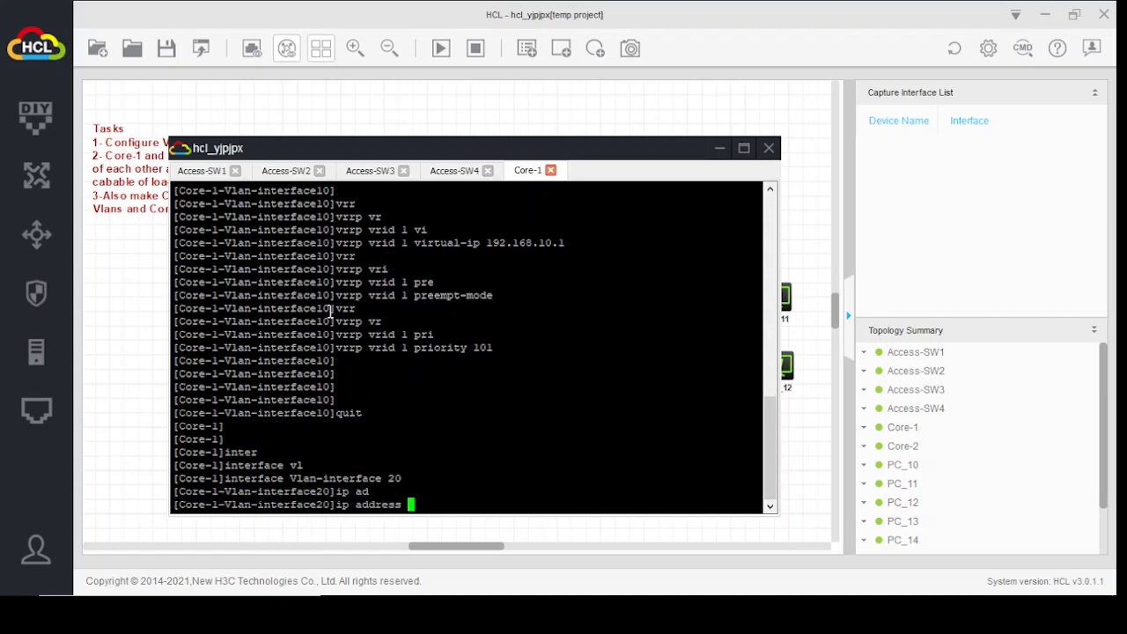
type("192.168.20.254")
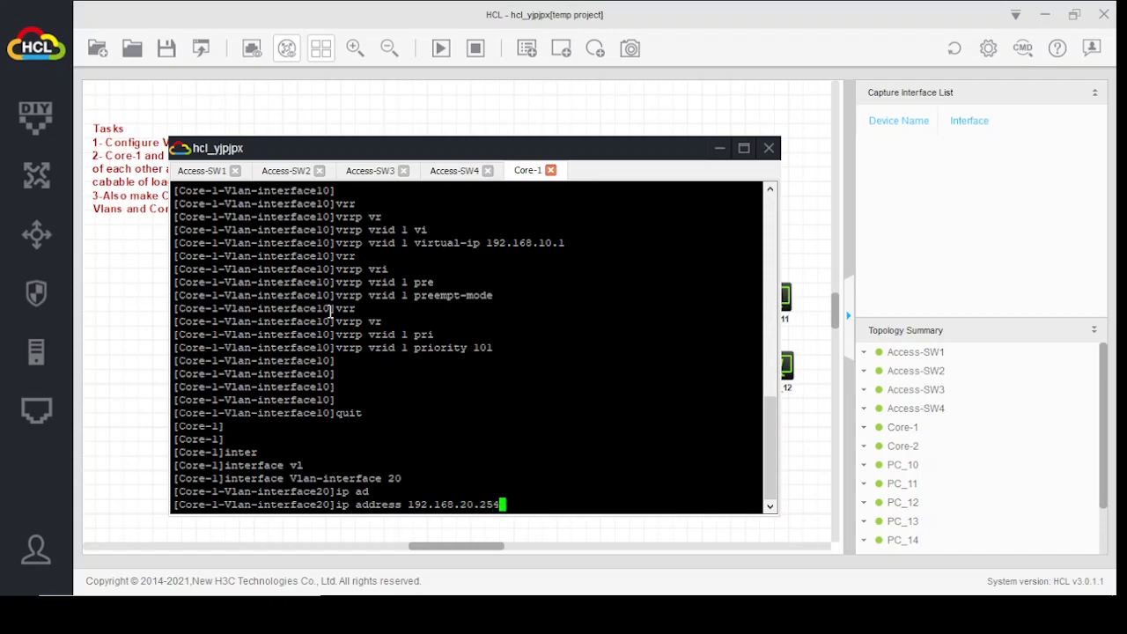
type(" 255.255.25.0")
key("Return")
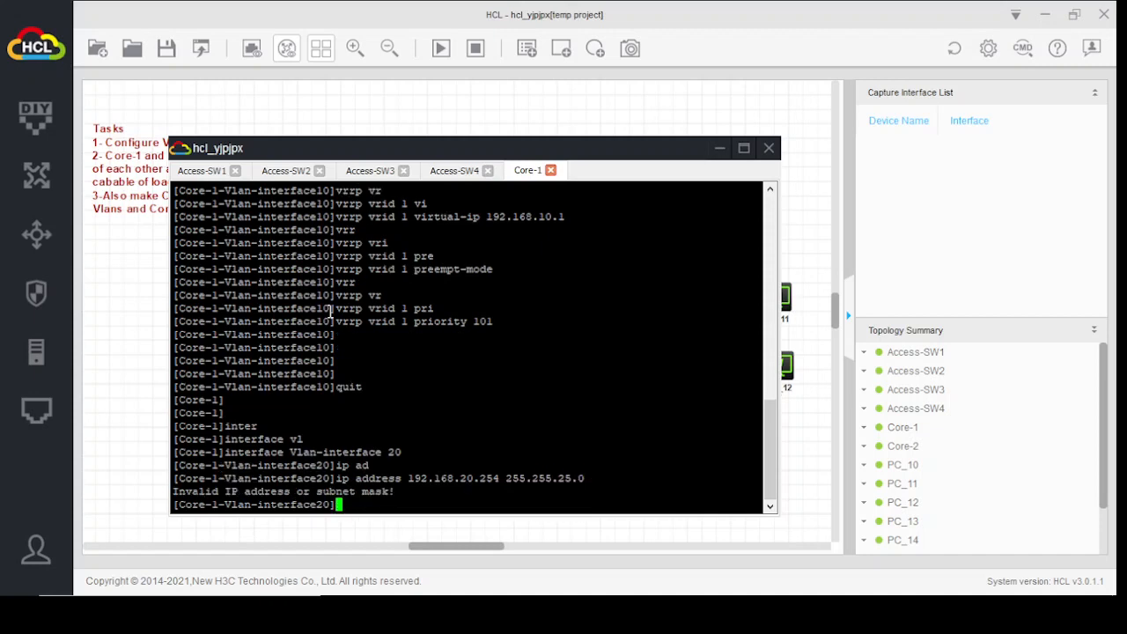
key("Up")
key("BackSpace")
key("BackSpace")
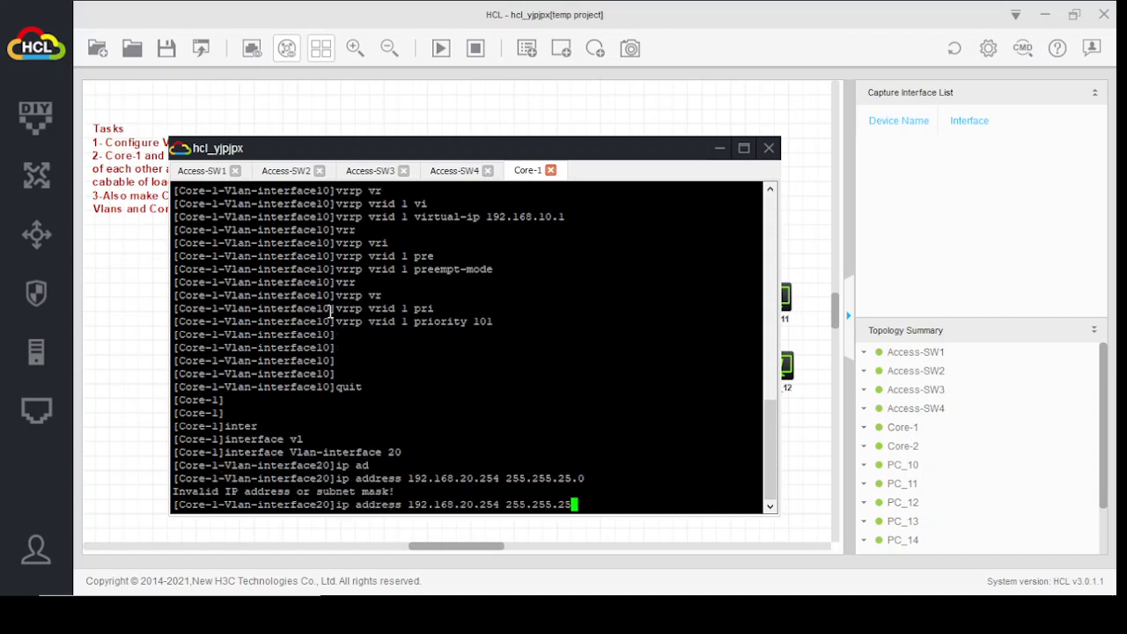
type("5.0")
key("Return")
key("Return")
key("Return")
key("Return")
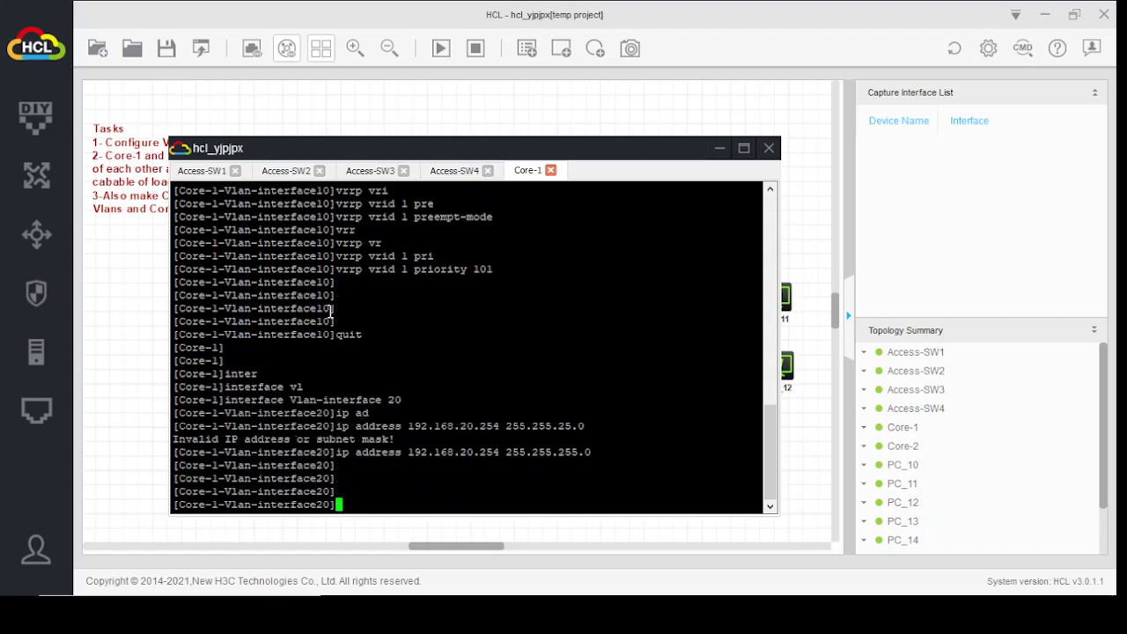
Create VRRP group 1 on Vlan-interface 20 with virtual IP 192.168.20.1.
type("vrr")
key("Tab")
type("vr")
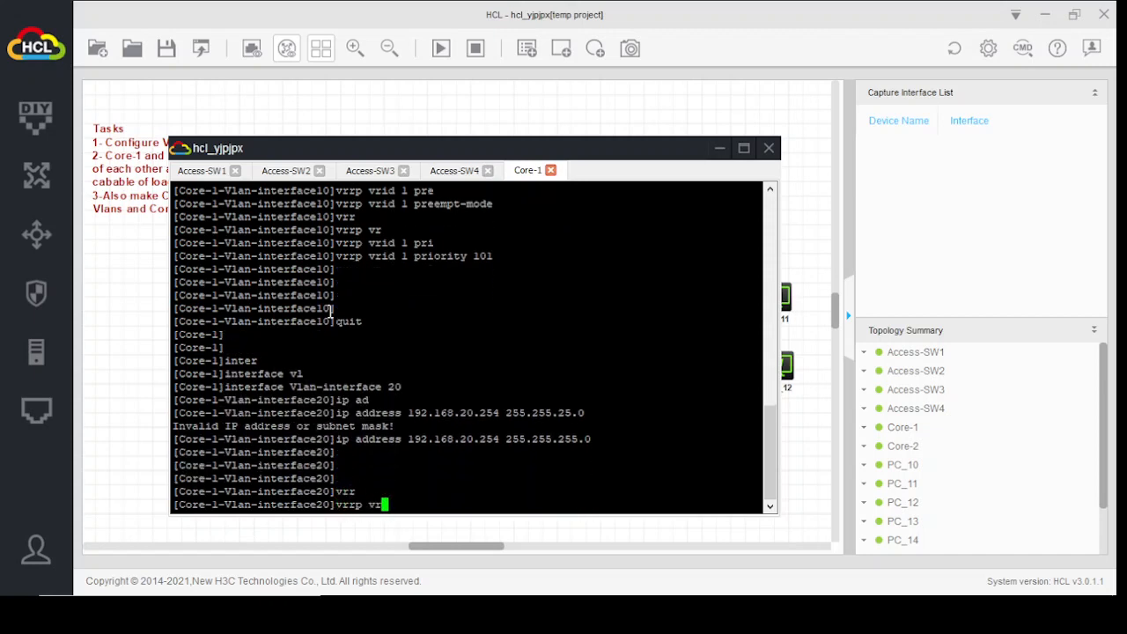
key("Tab")
type("1 vi")
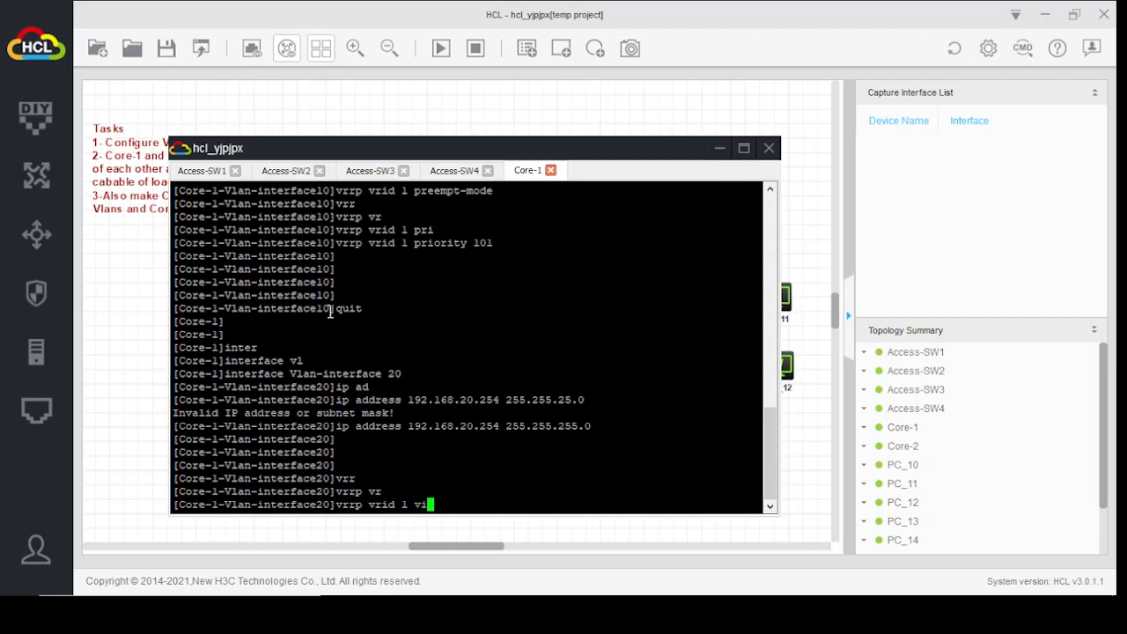
key("Tab")
type("192.168.")
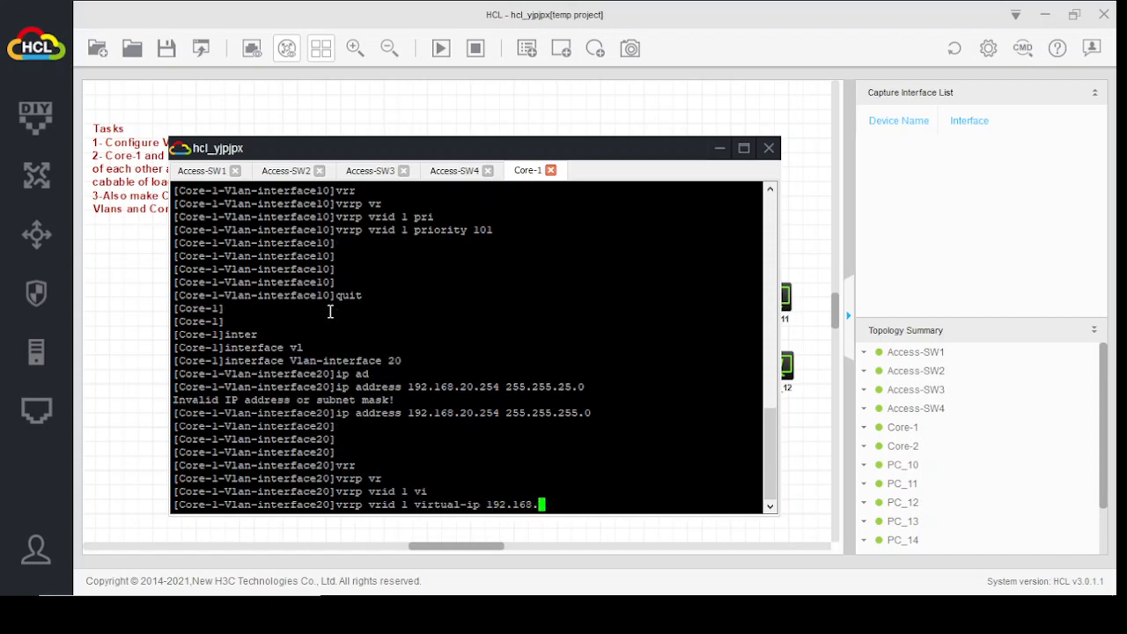
type("20.1")
key("Return")
key("Return")
Enable preempt mode for VRRP group 1 on Vlan-interface 20 of Core-1.
type("vrr")
key("Tab")
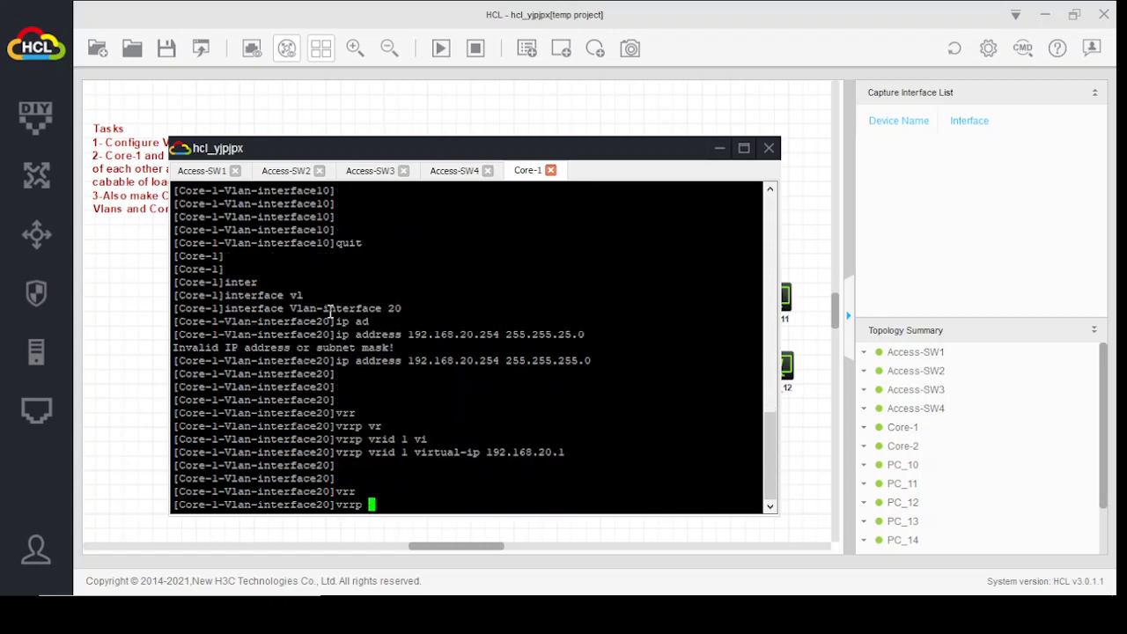
type("vr")
key("Tab")
type("1 ")
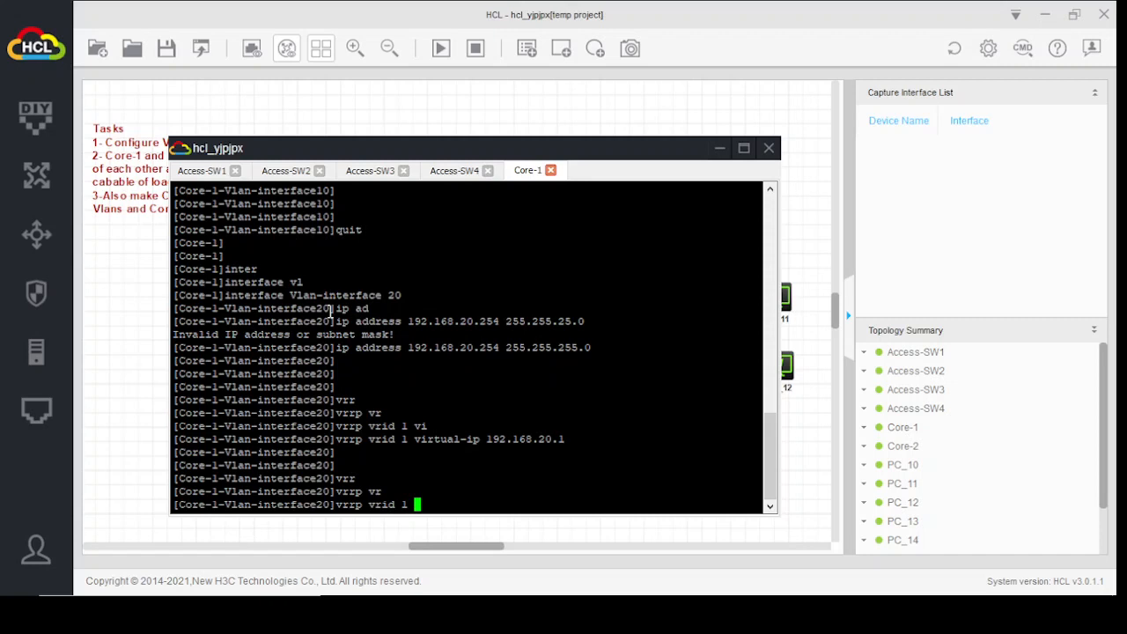
type("pre")
key("Tab")
key("Return")
Set the priority of VRRP group 1 on Vlan-interface 20 to 101.
type("vrr")
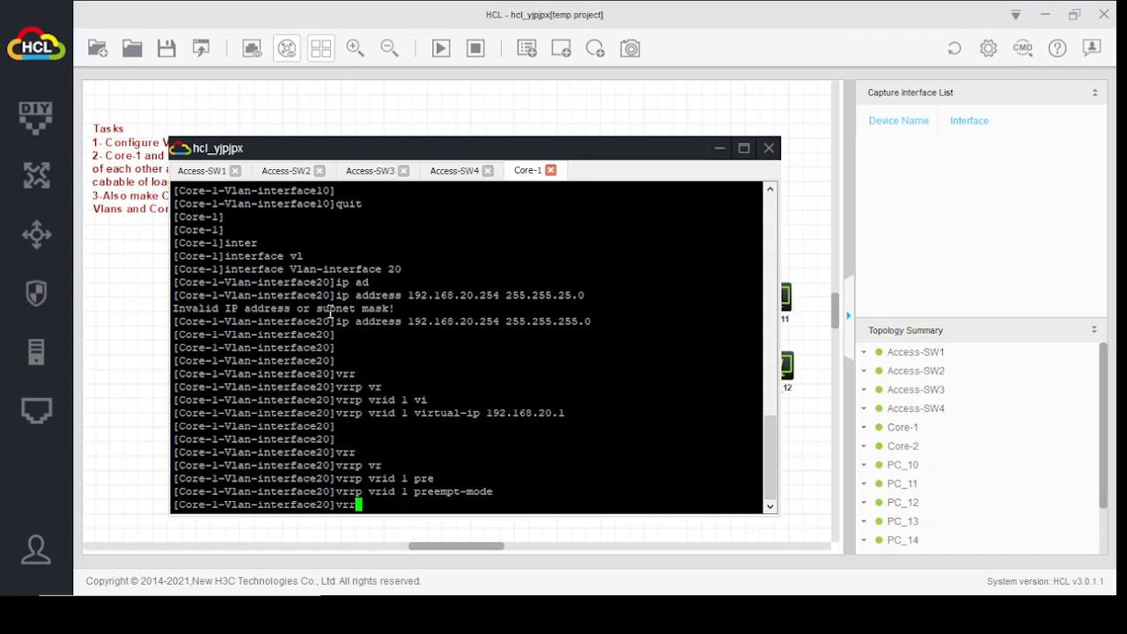
key("Tab")
type("vri")
key("Tab")
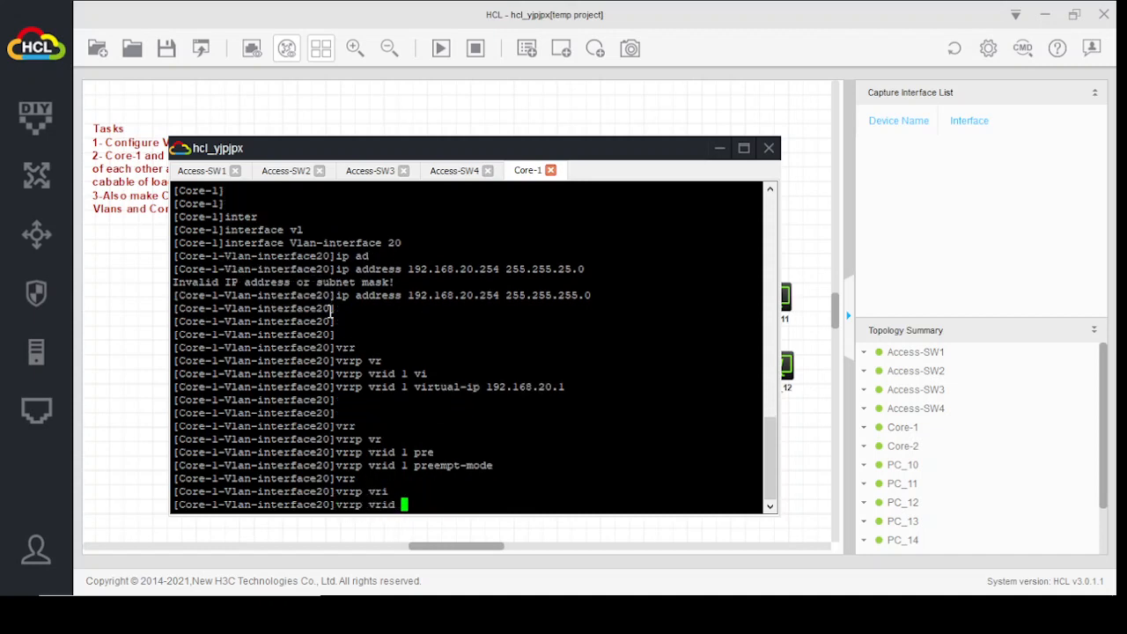
type("1 pri")
key("Tab")
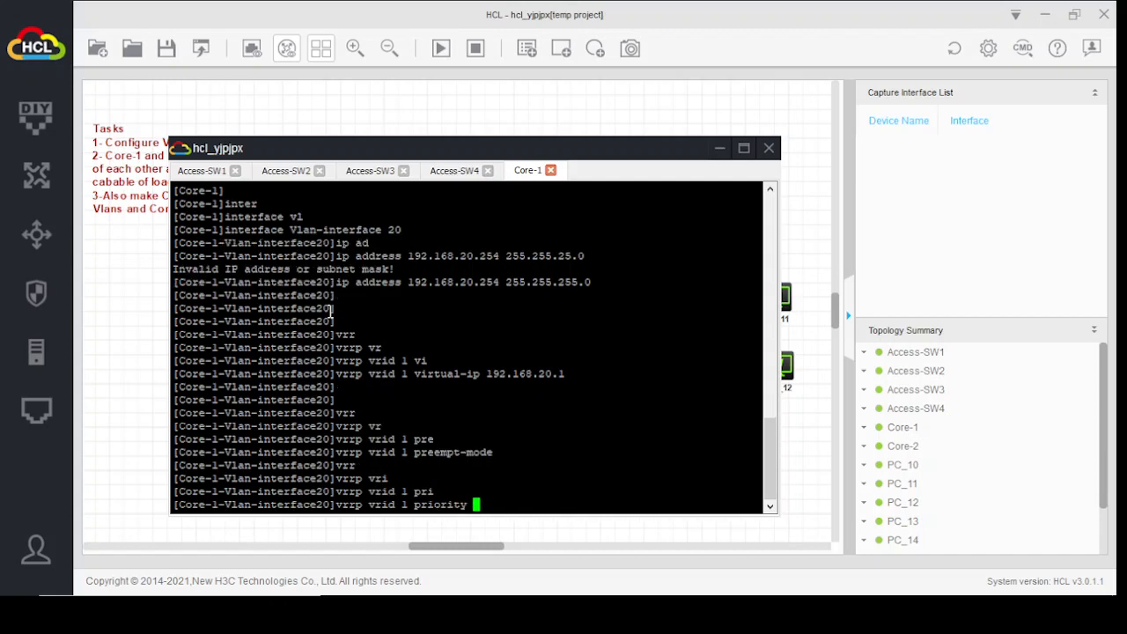
type("101")
key("Return")
key("Return")
key("Return")
key("Return")
key("Return")
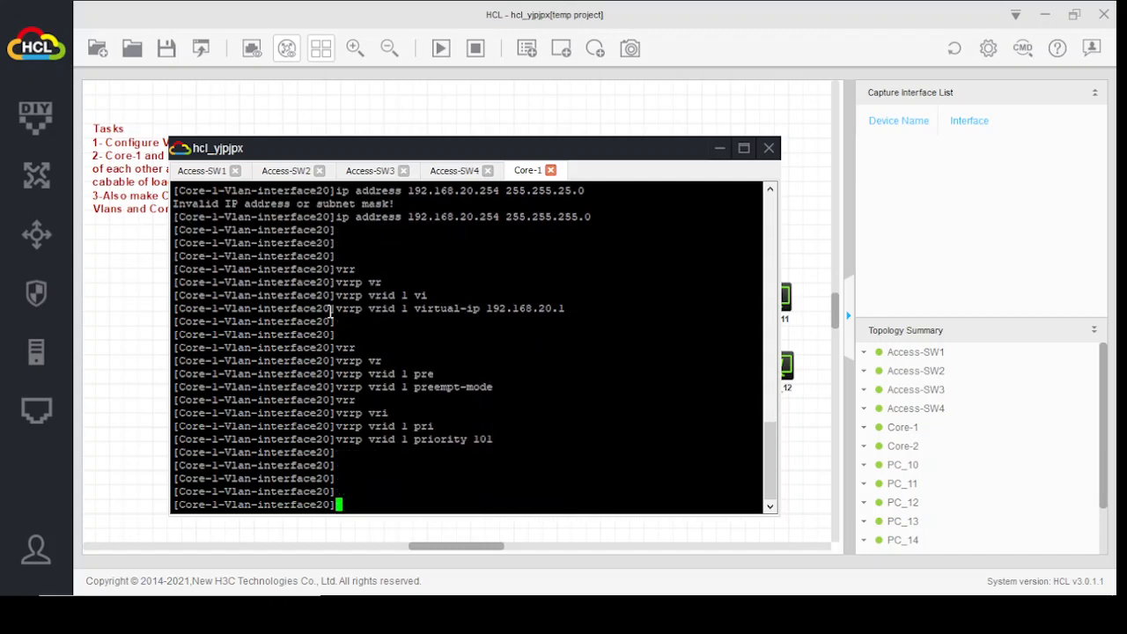
Leave Vlan-interface 20 and begin an interface command in Core-1's system view.
type("quit")
key("Return")
type("inter")
key("Tab")
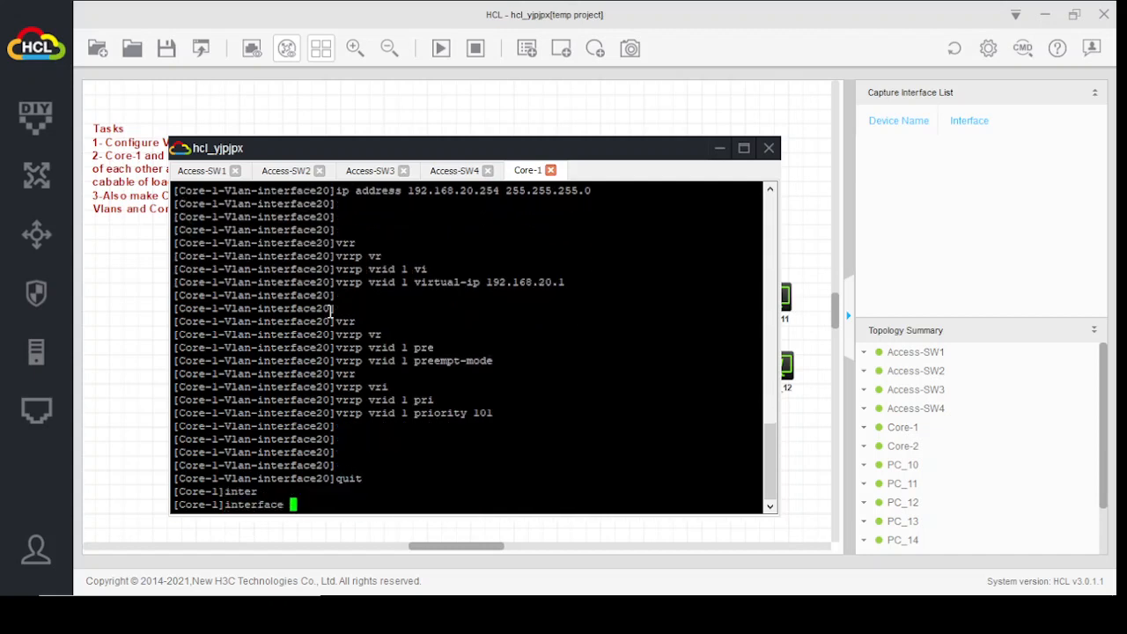
type("gi")
key("Tab")
key("BackSpace")
key("BackSpace")
key("BackSpace")
key("BackSpace")
key("BackSpace")
key("BackSpace")
key("BackSpace")
key("BackSpace")
key("BackSpace")
key("BackSpace")
key("BackSpace")
key("BackSpace")
key("BackSpace")
key("BackSpace")
key("BackSpace")
key("BackSpace")
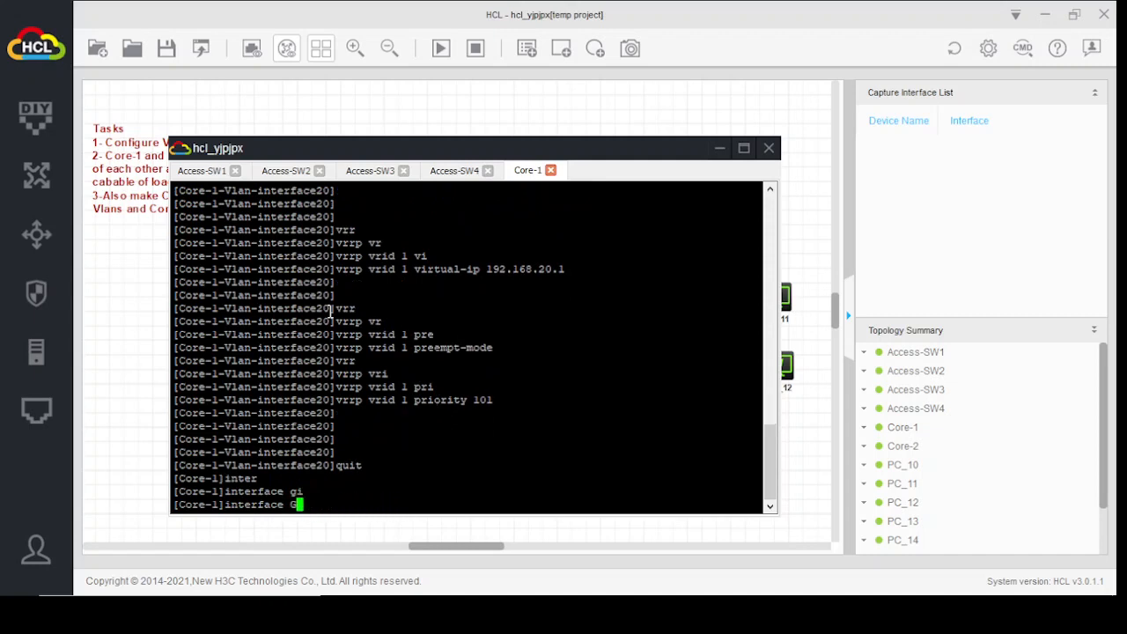
Create Vlan-interface 30 on Core-1 and enter its interface view.
type("v")
key("Tab")
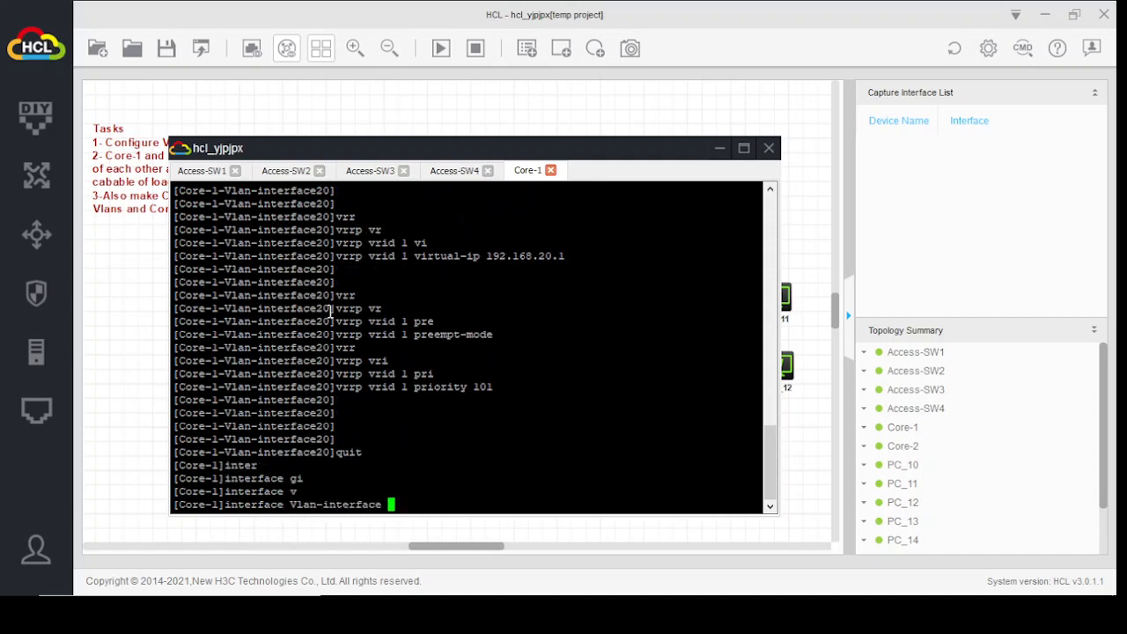
type("30")
key("Return")
Assign IP address 192.168.30.254 with mask 255.255.255.0 to Vlan-interface 30 on Core-1.
type("ip ad")
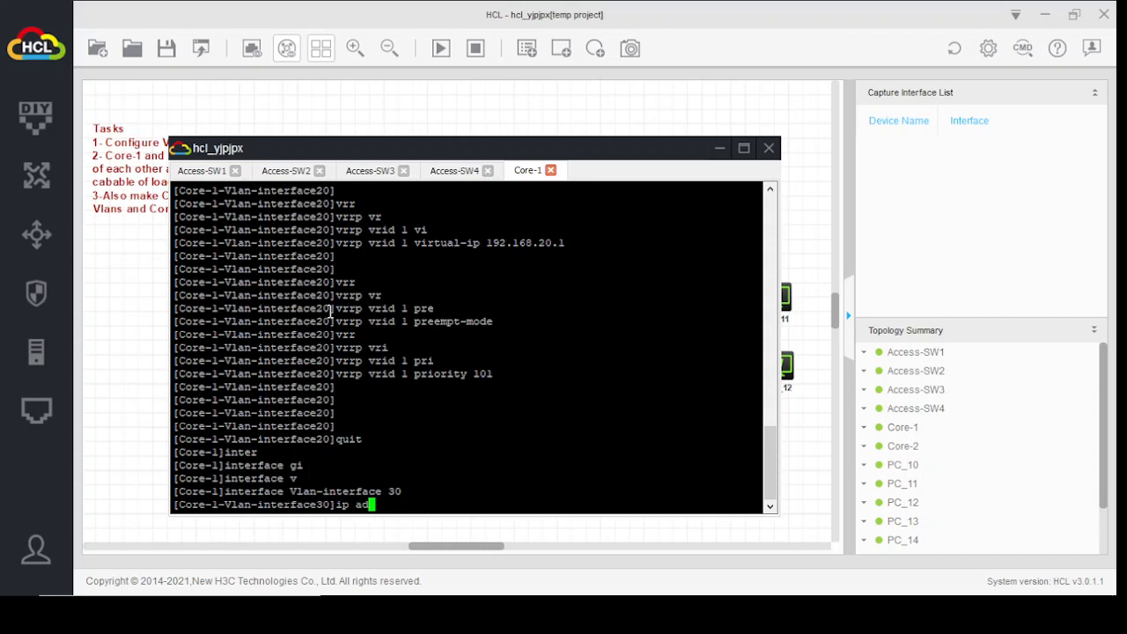
key("Tab")
type("192.168")
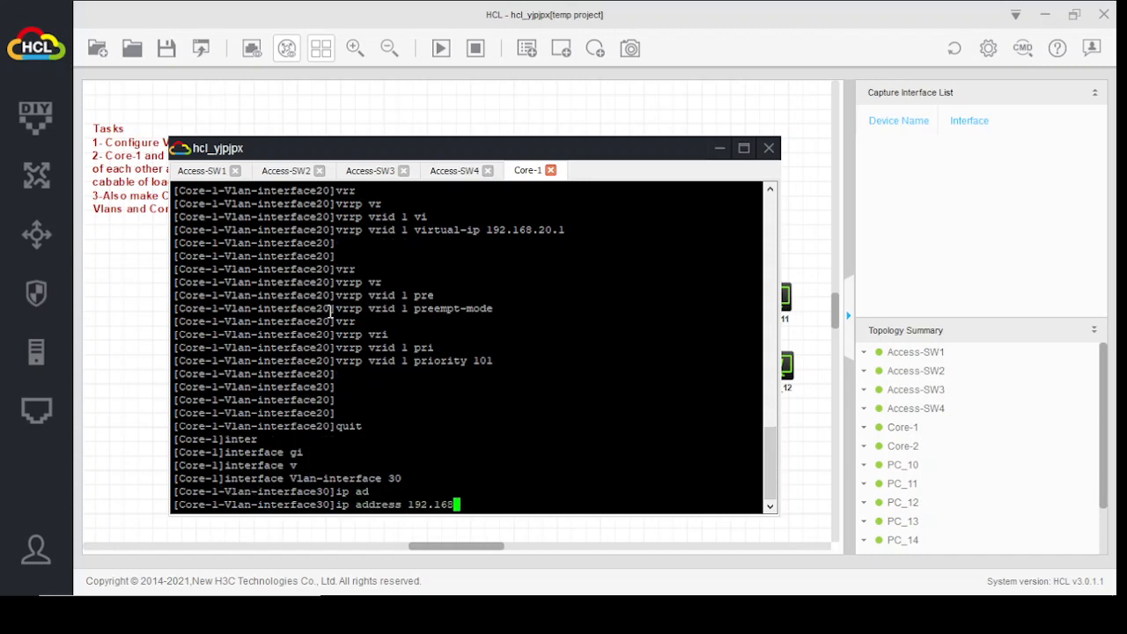
type(".30.254 255.255.255")
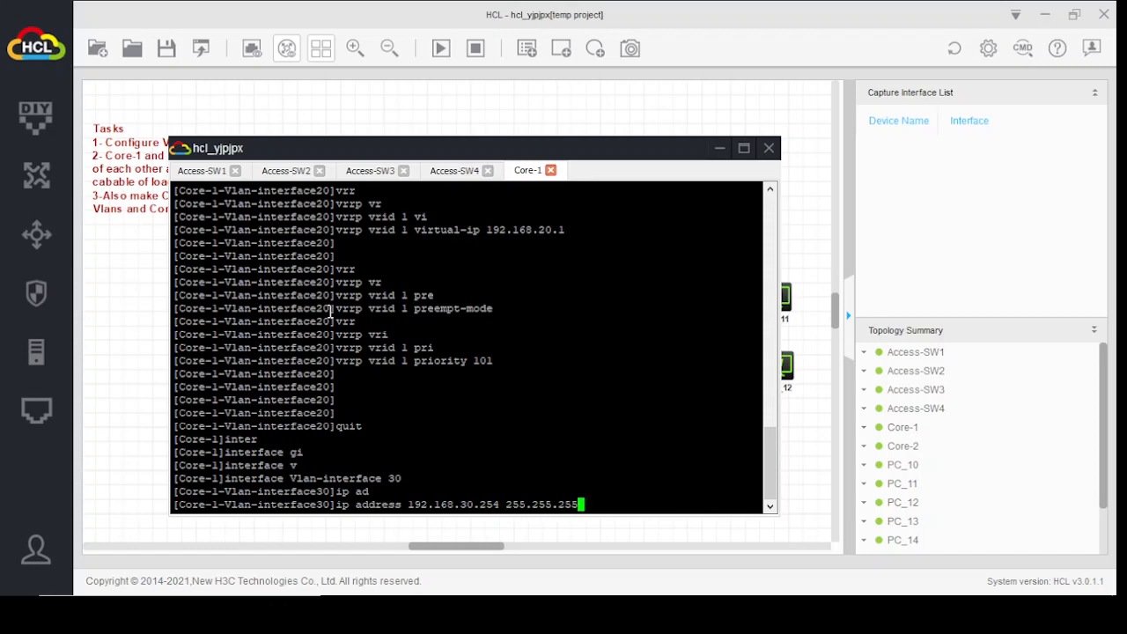
type(".0")
key("Return")
Create VRRP group 1 on Vlan-interface 30 with virtual IP 192.168.30.1.
type("vrr")
key("Tab")
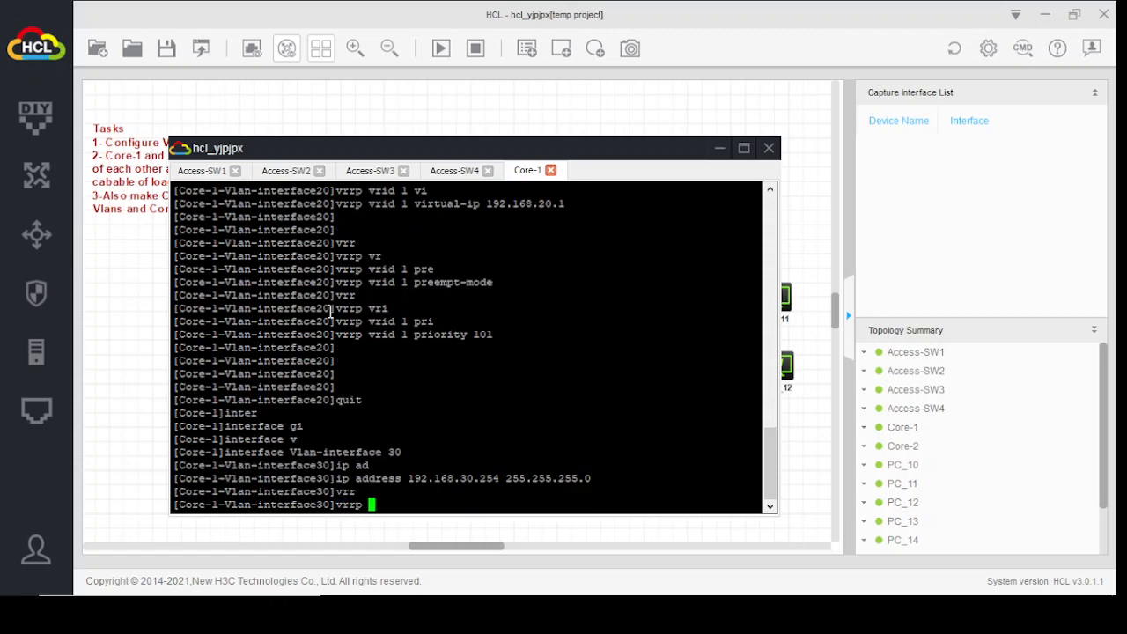
type("vr")
key("Tab")
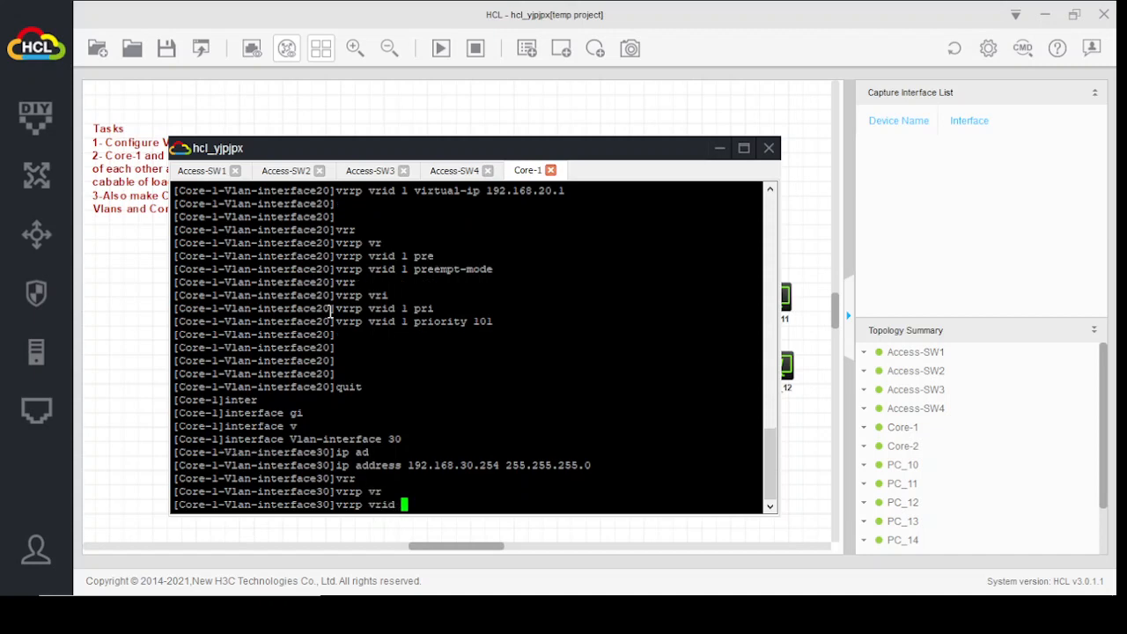
type("1 vir")
key("Tab")
type("1")
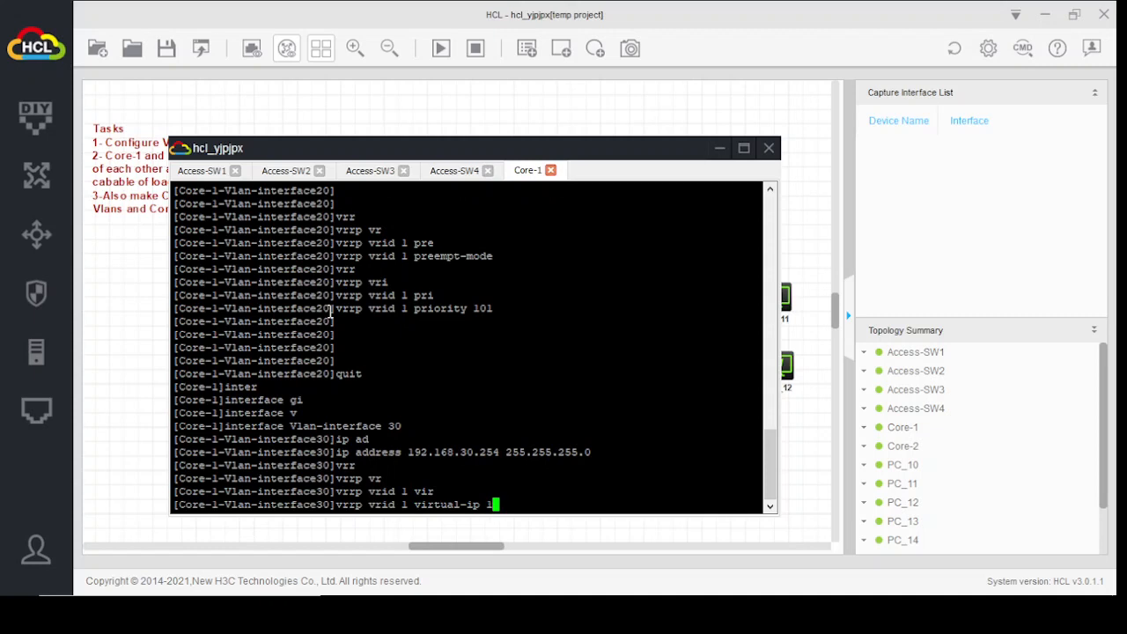
type("92.168.30.1")
key("Return")
Enable preempt mode for VRRP group 1 on Vlan-interface 30, reusing the previous VRRP command.
key("Up")
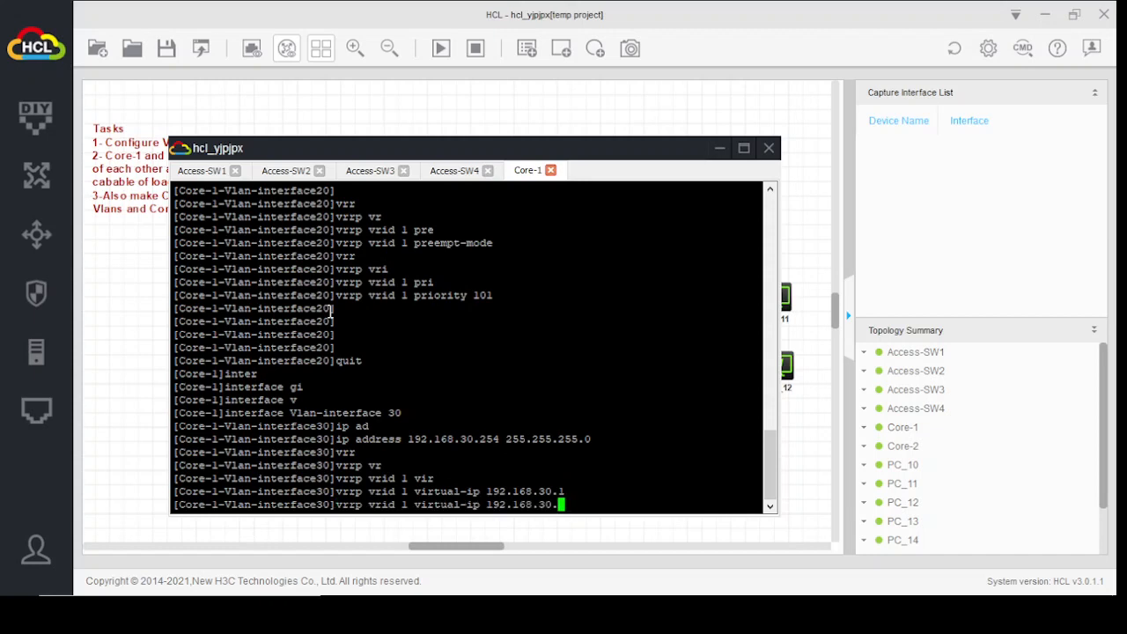
key("BackSpace")
key("BackSpace")
key("BackSpace")
key("BackSpace")
key("BackSpace")
key("BackSpace")
key("BackSpace")
key("BackSpace")
key("BackSpace")
key("BackSpace")
key("BackSpace")
key("BackSpace")
key("BackSpace")
key("BackSpace")
key("BackSpace")
key("BackSpace")
key("BackSpace")
key("BackSpace")
key("BackSpace")
key("BackSpace")
key("BackSpace")
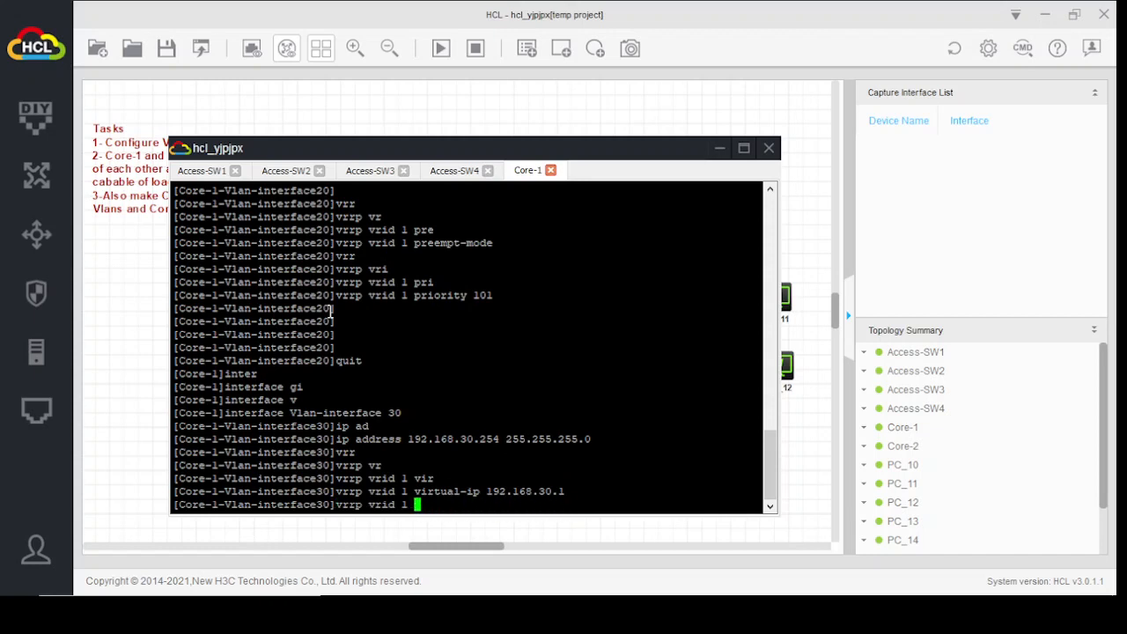
type("pre")
key("Tab")
key("Return")
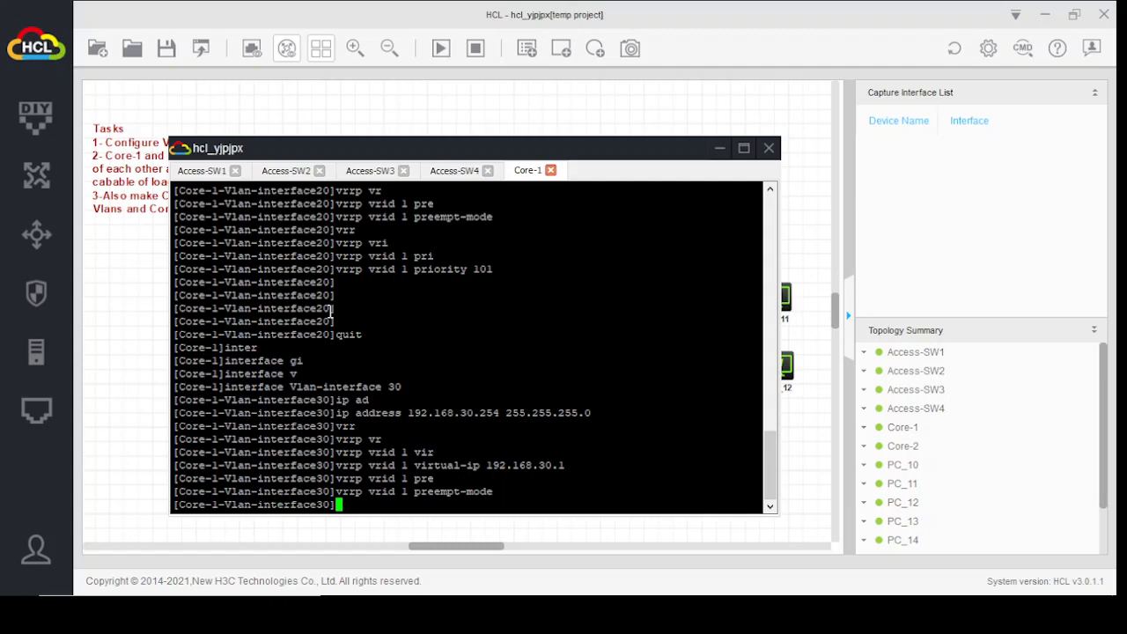
Leave Vlan-interface 30 and create Vlan-interface 40 on Core-1, entering its interface view.
type("quit")
key("Return")
key("Return")
key("Return")
key("Return")
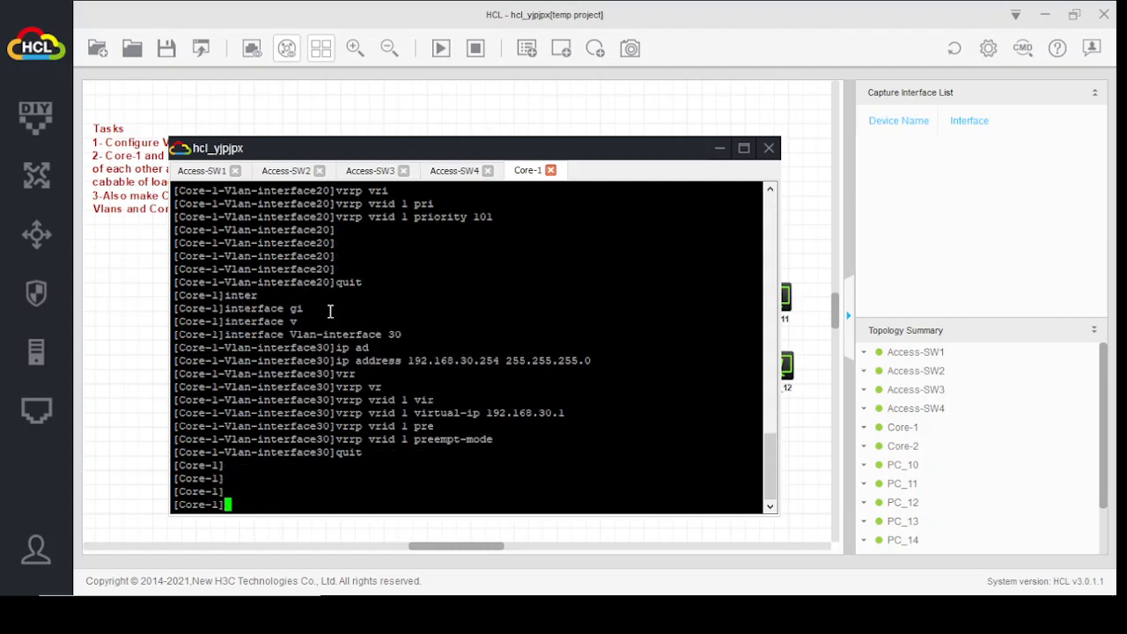
type("inter")
key("Tab")
type("vl")
key("Tab")
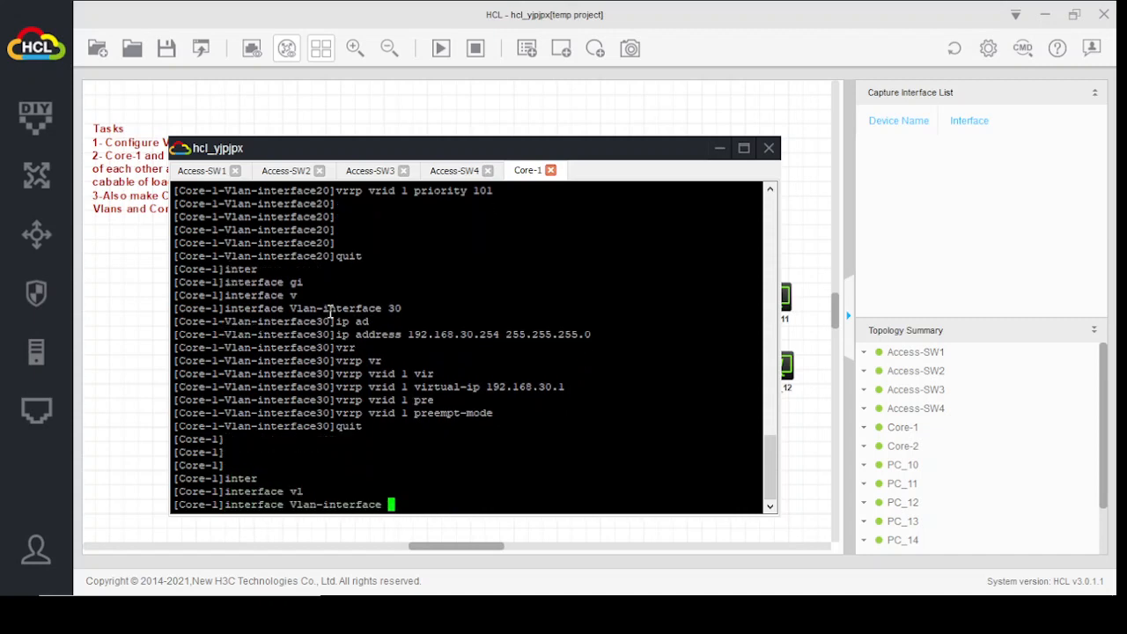
type("0")
key("BackSpace")
type("40")
key("Return")
key("Return")
key("Return")
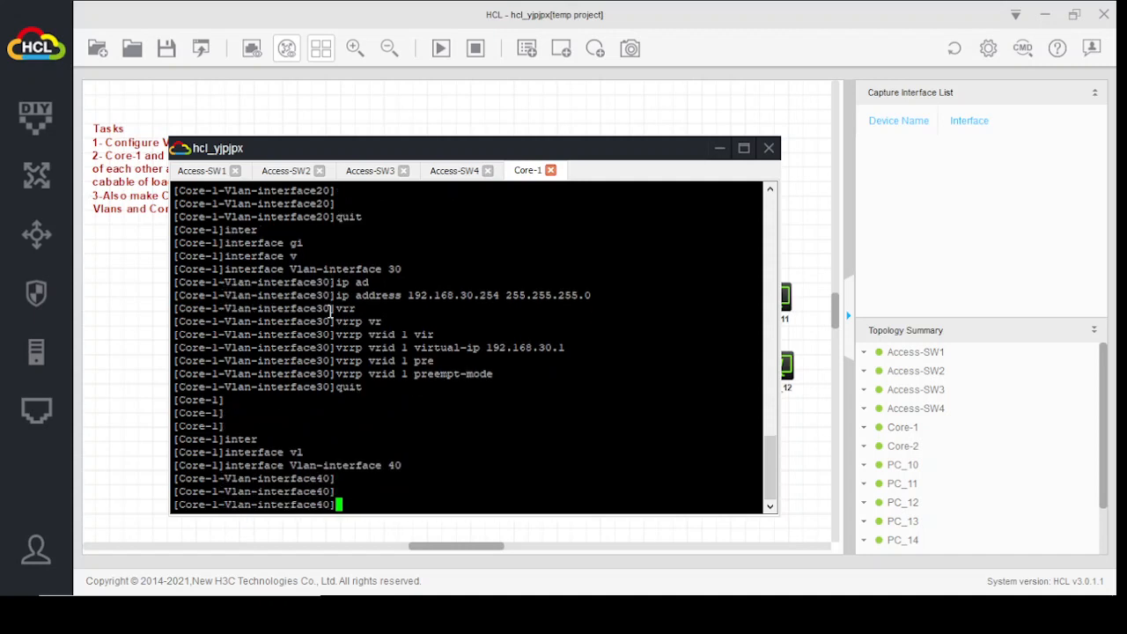
Assign IP address 192.168.40.254 with mask 255.255.255.0 to Vlan-interface 40 on Core-1.
type("ip ad")
key("Tab")
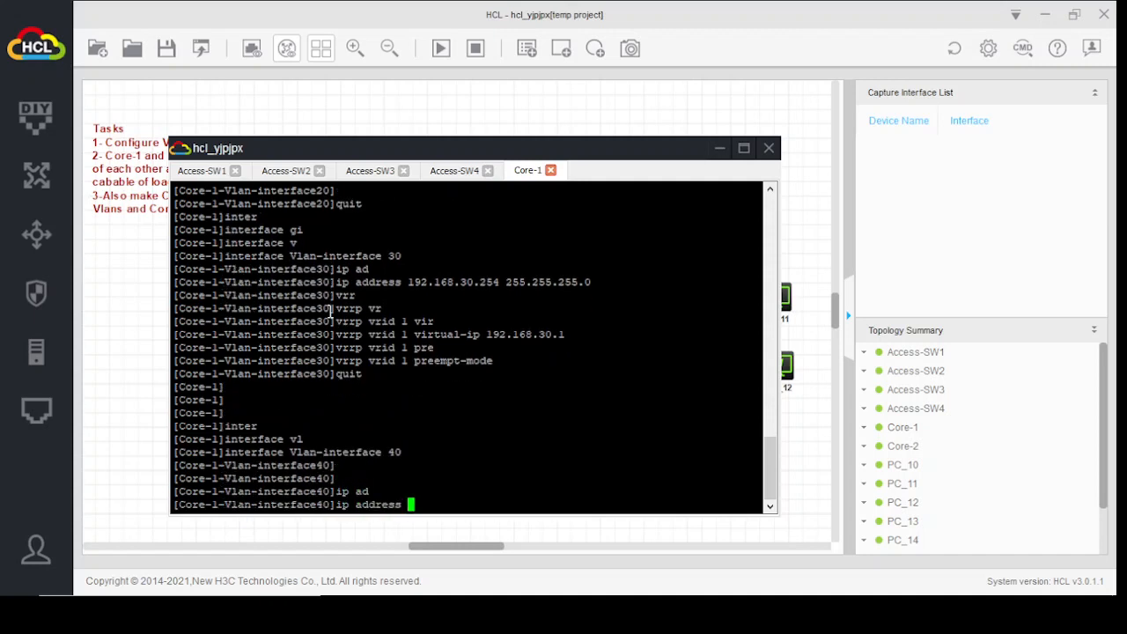
type("192.168.40.254 255")
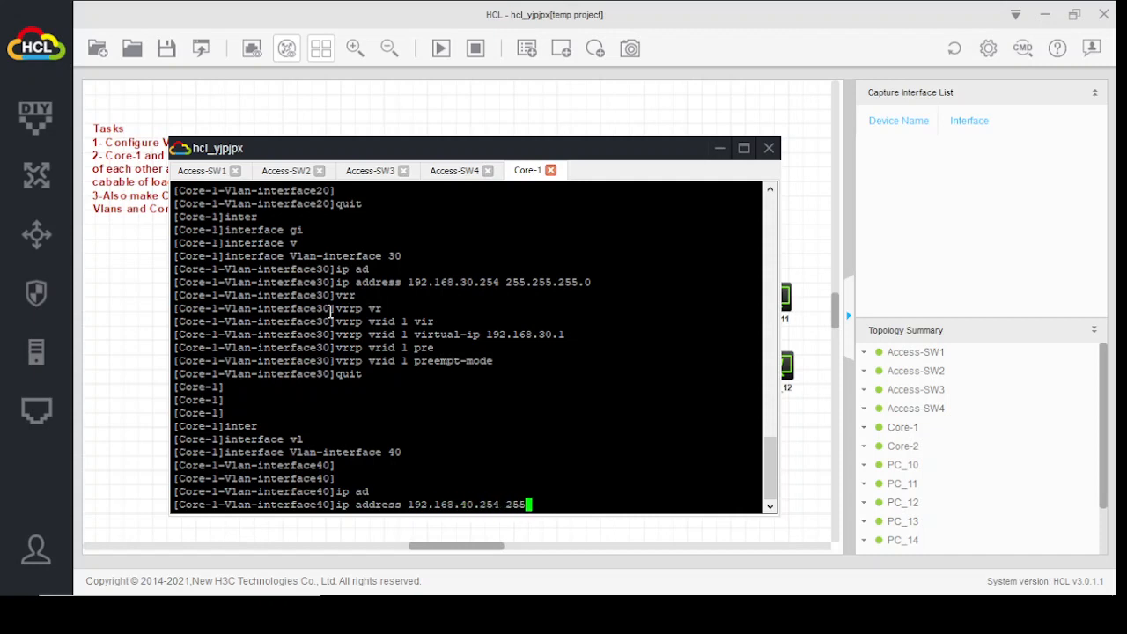
type(".255.255.0")
key("Return")
key("Return")
key("Return")
Enter the virtual IP command for VRRP group 1 on Vlan-interface 40.
type("vrr")
key("Tab")
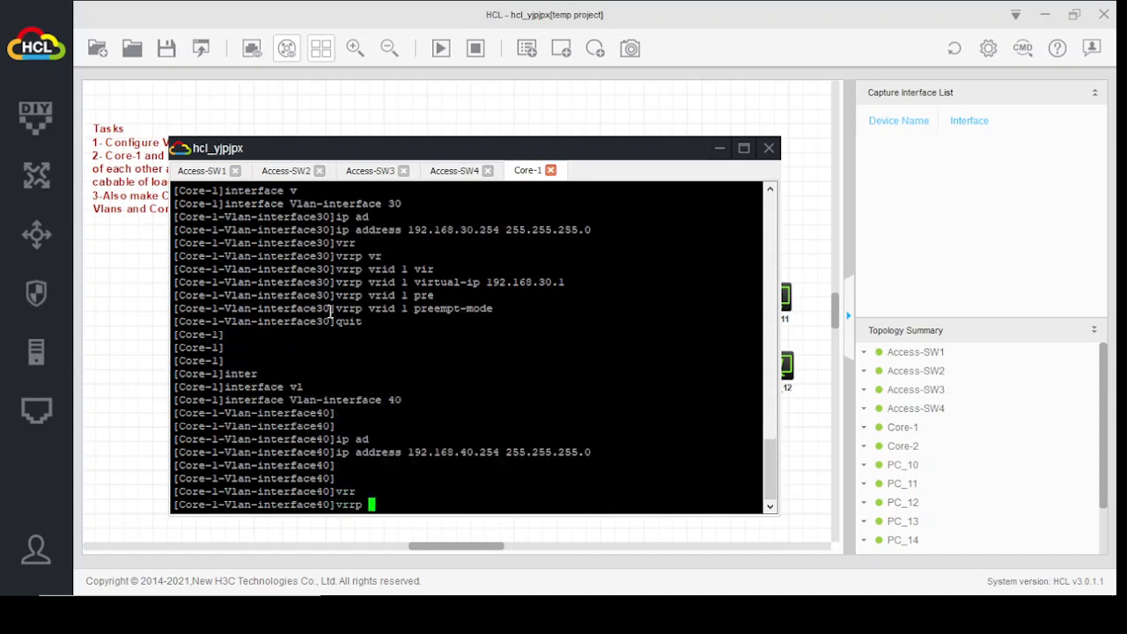
type("vri")
key("Tab")
type("1 ")
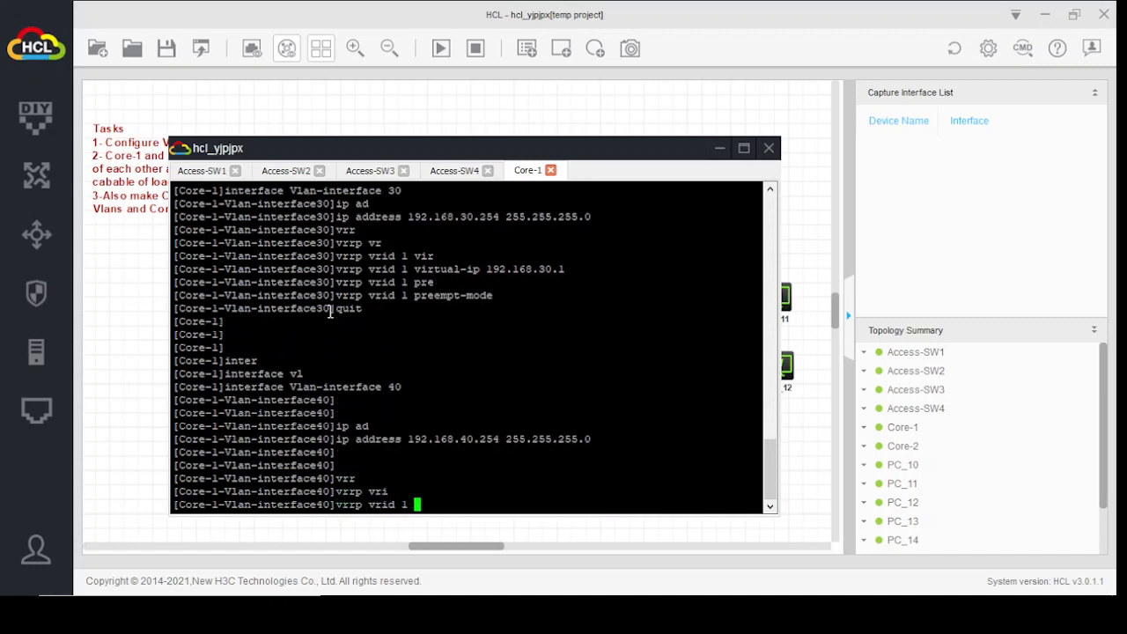
type("vir")
key("Tab")
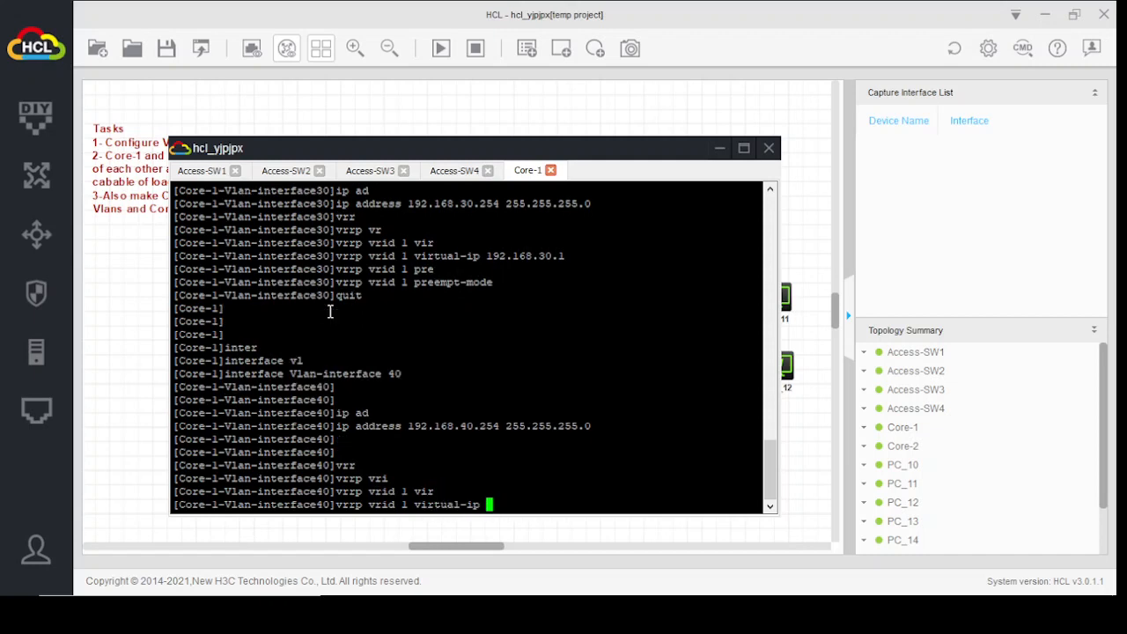
Assign virtual IP 192.168.40.1 to VRRP group 1 on Core-1's VLAN interface 40.
type("192.168.7")
key("BackSpace")
type("40.1")
key("Return")
Enable preempt mode for VRRP group 1 on VLAN interface 40 and return to Core-1's system view.
type("vrr")
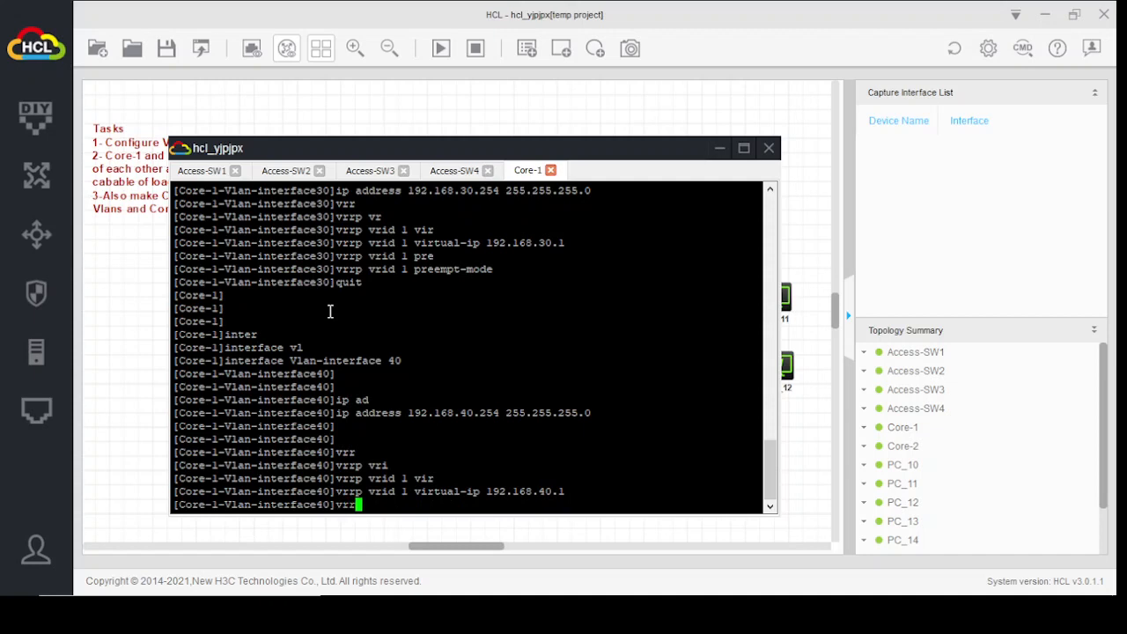
key("Tab")
type("vri")
key("Tab")
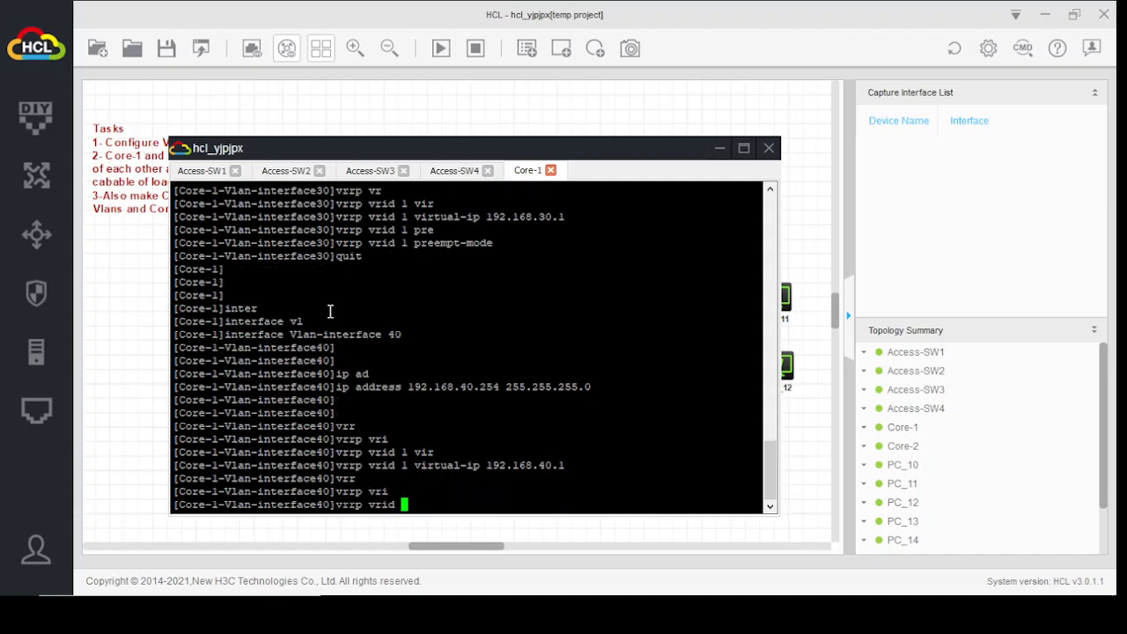
type("1 pre")
key("Tab")
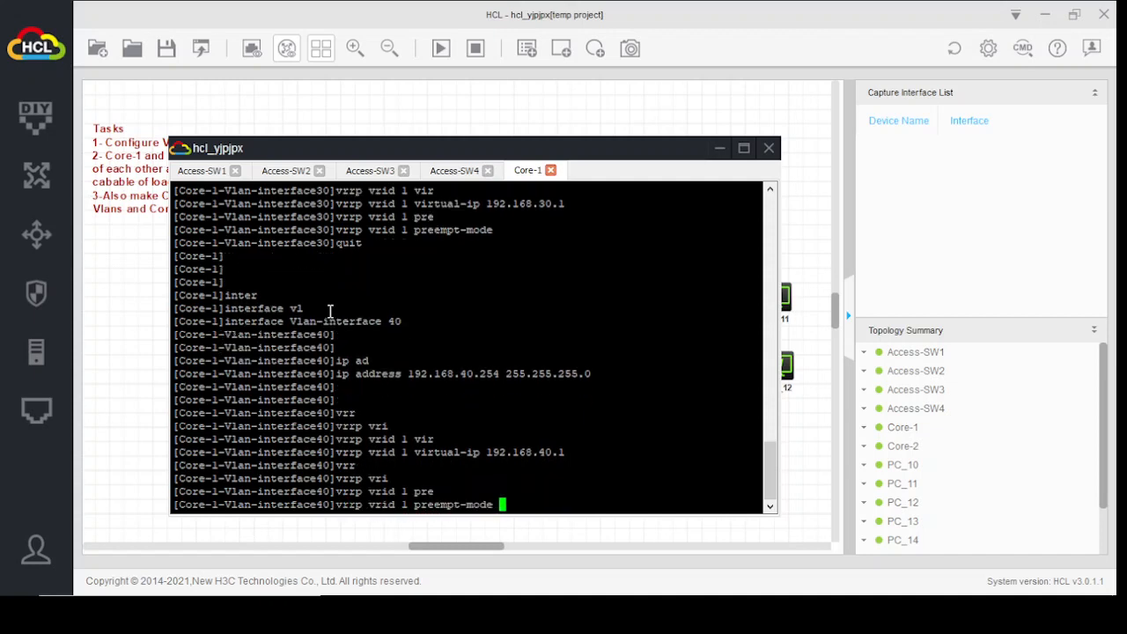
key("Return")
key("Return")
key("Return")
key("Return")
type("quit")
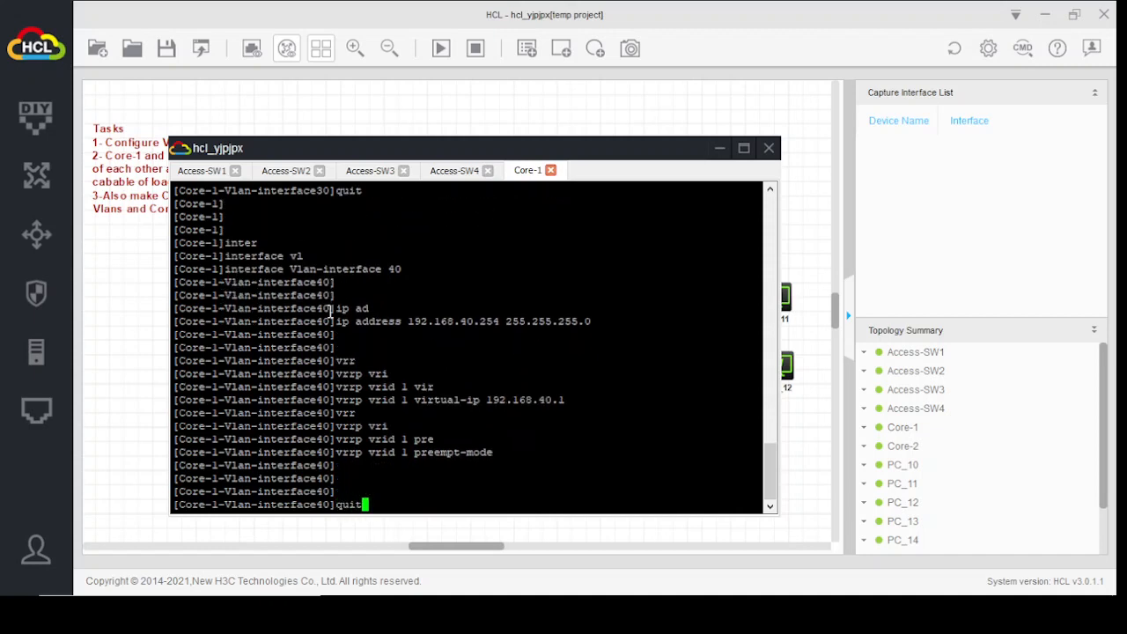
key("Return")
key("Return")
key("Return")
key("Return")
Enter the interface range GigabitEthernet 1/0/46 to GigabitEthernet 1/0/48 on Core-1, consulting the topology for the switch links.
type("inter")
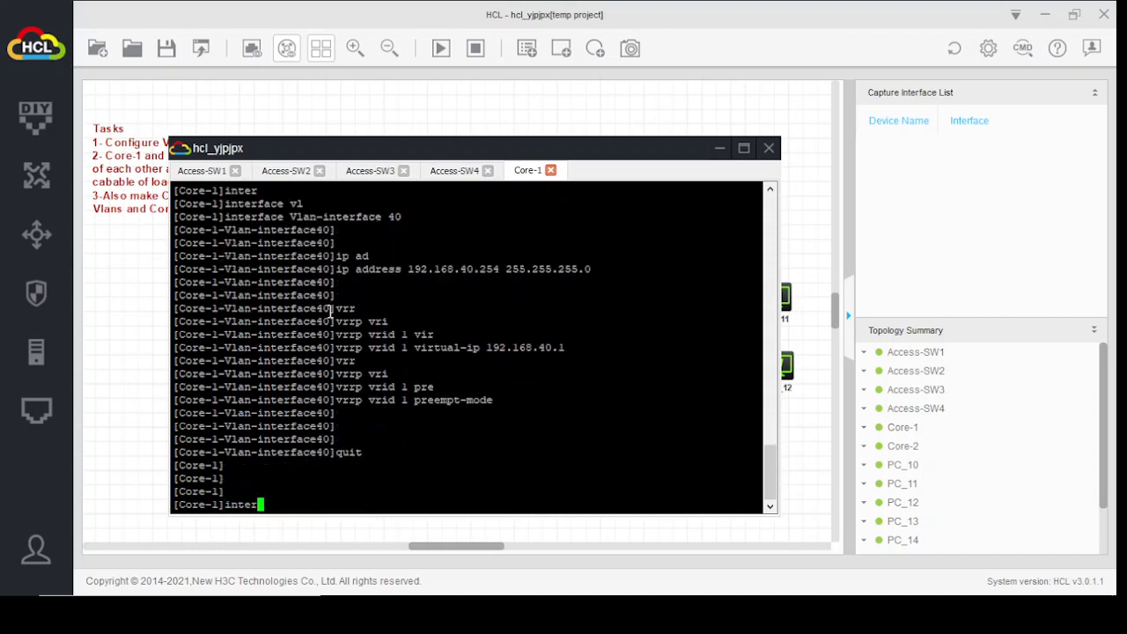
key("Tab")
type("r")
key("Tab")
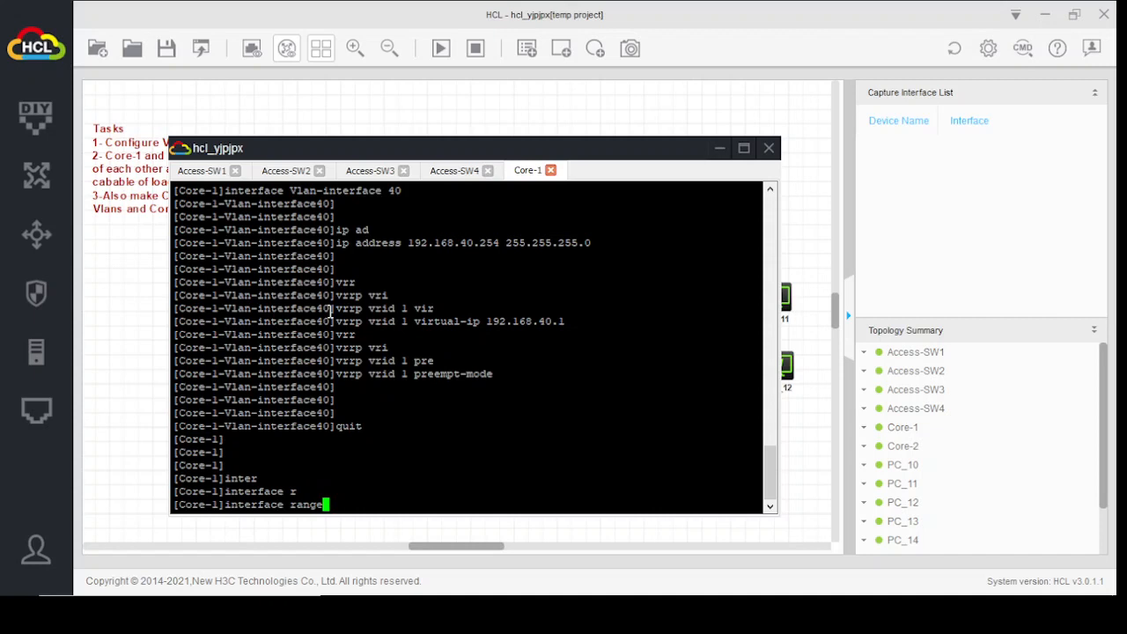
type("gi")
key("Tab")
type("1/0/1")
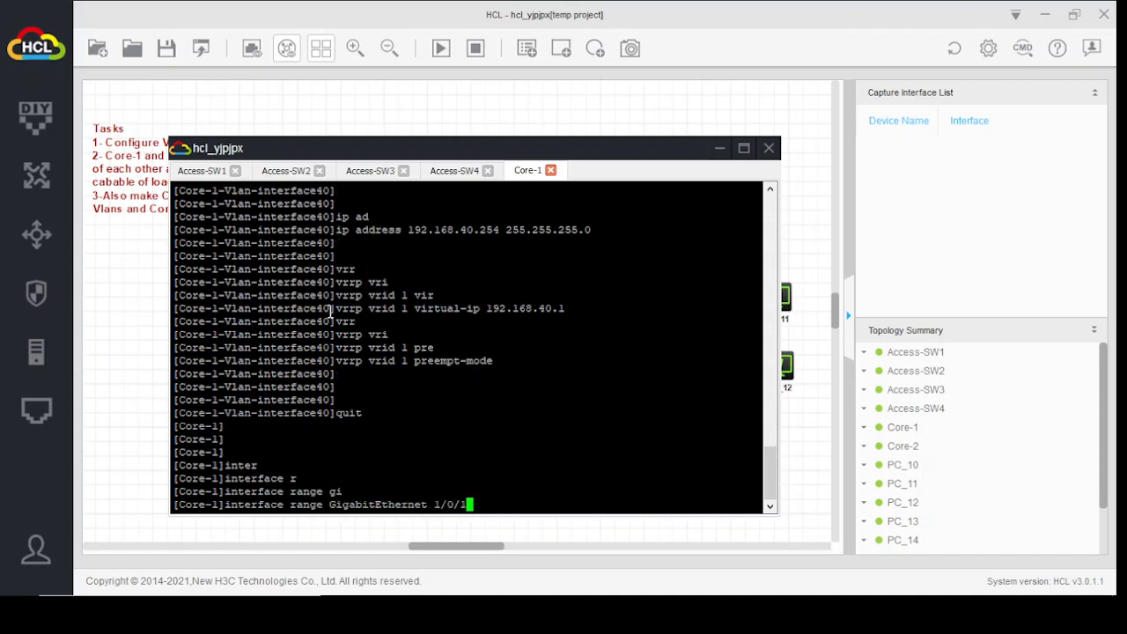
key("BackSpace")
left_click_drag(615, 151, 737, 594)
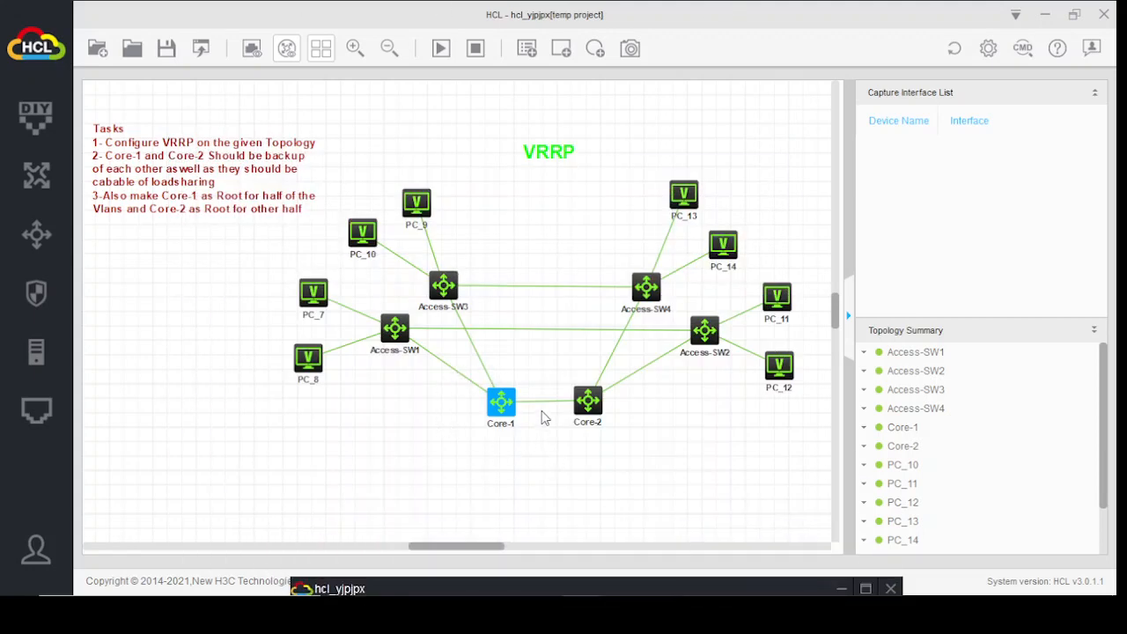
left_click_drag(537, 586, 523, 155)
type("46 ")
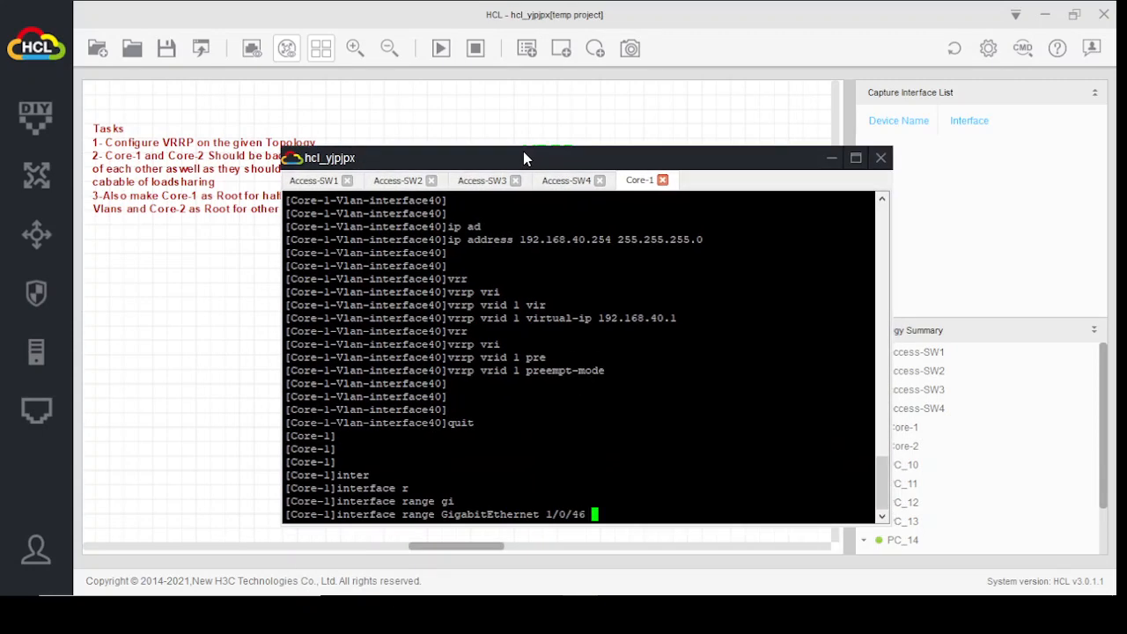
type("to Gigabi")
key("Tab")
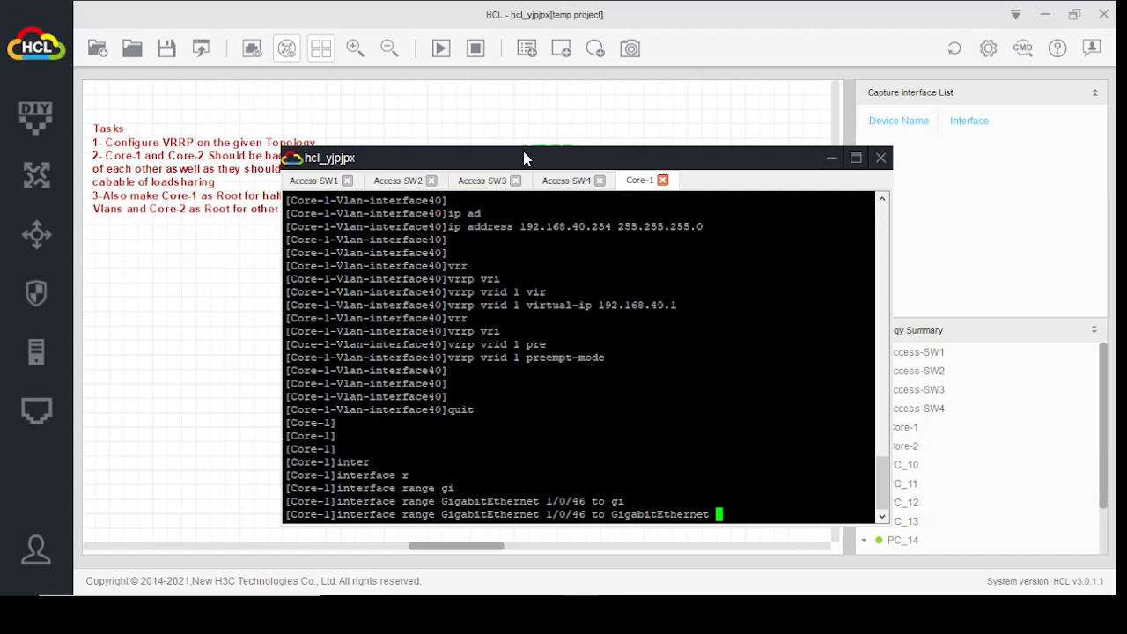
type("1/0/48")
key("Return")
key("Return")
key("Return")
key("Return")
key("Return")
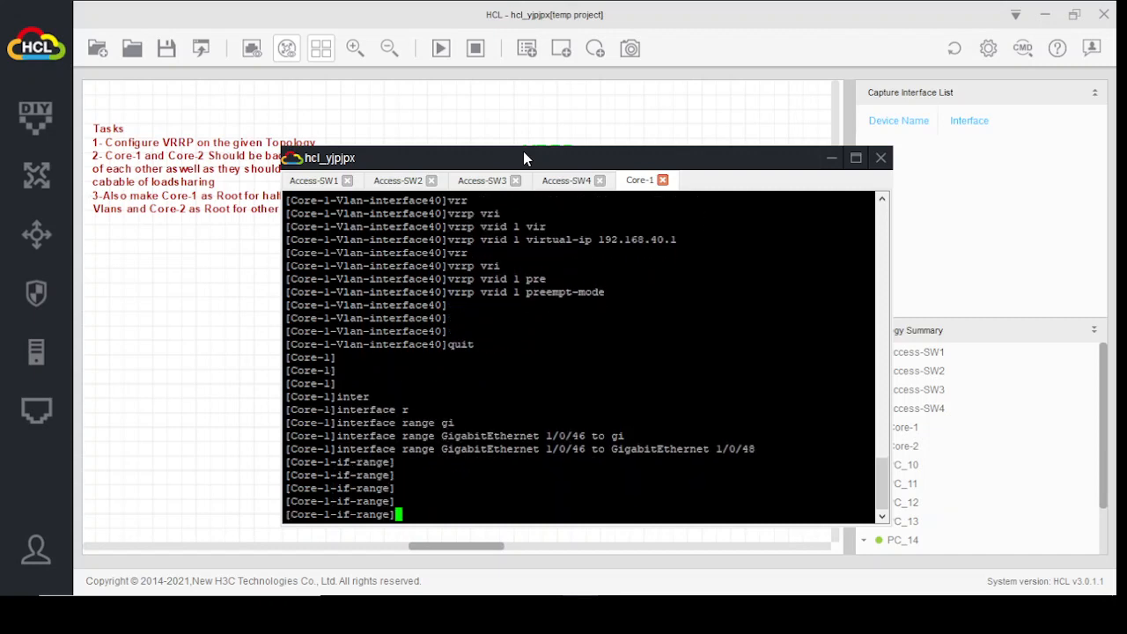
Set the link type of the selected interface range to trunk.
type("por")
key("Tab")
type("li")
key("Tab")
type("t")
key("Tab")
type("t")
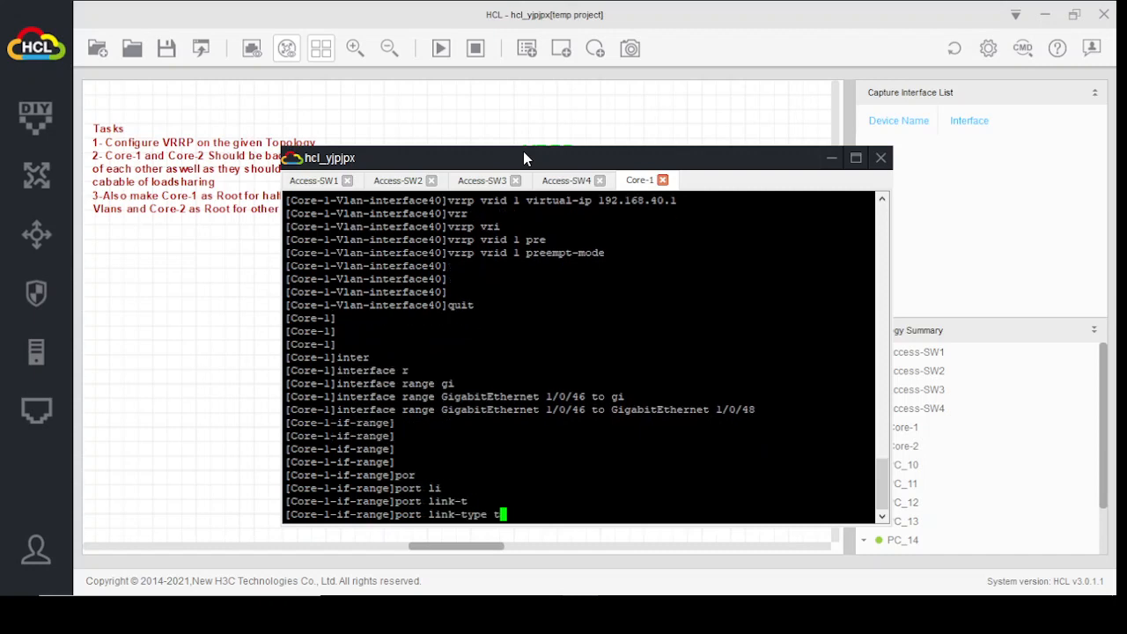
type("r")
key("Tab")
key("Return")
Permit VLANs 10, 20, 30 and 40 on the trunk ports and exit the interface range.
type("po")
key("Tab")
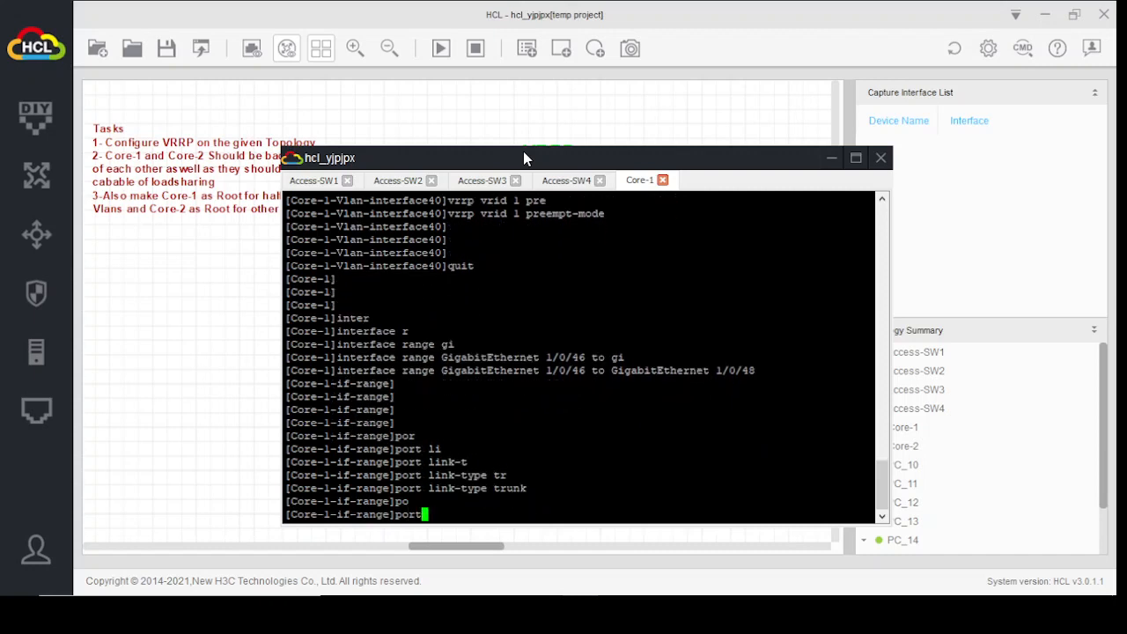
type("tr")
key("Tab")
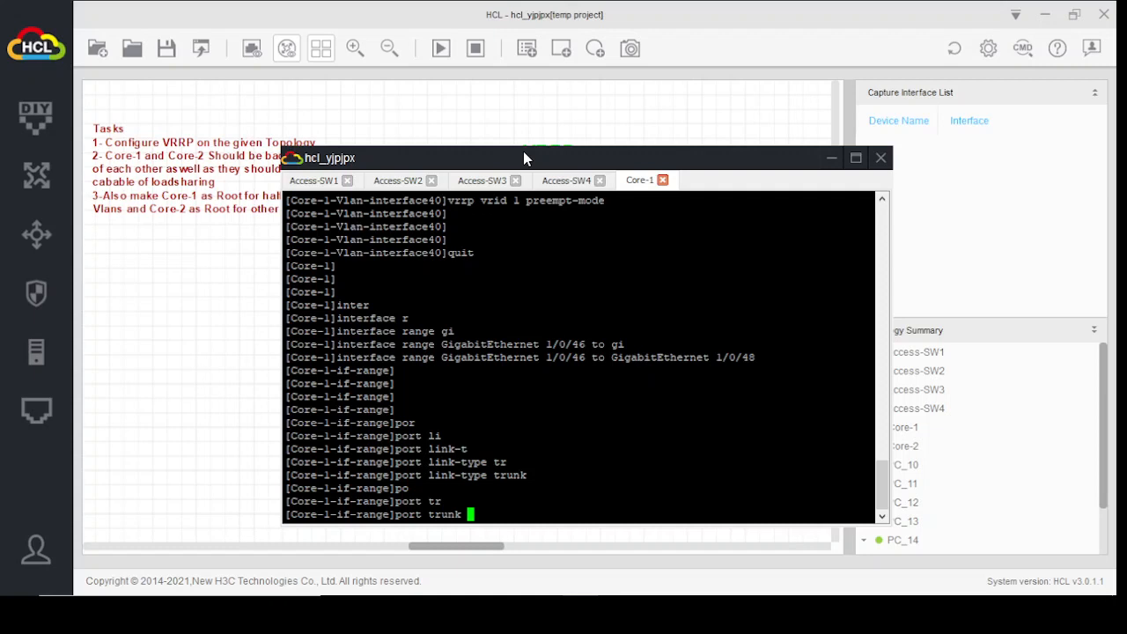
type("per")
key("Tab")
type("vl")
key("Tab")
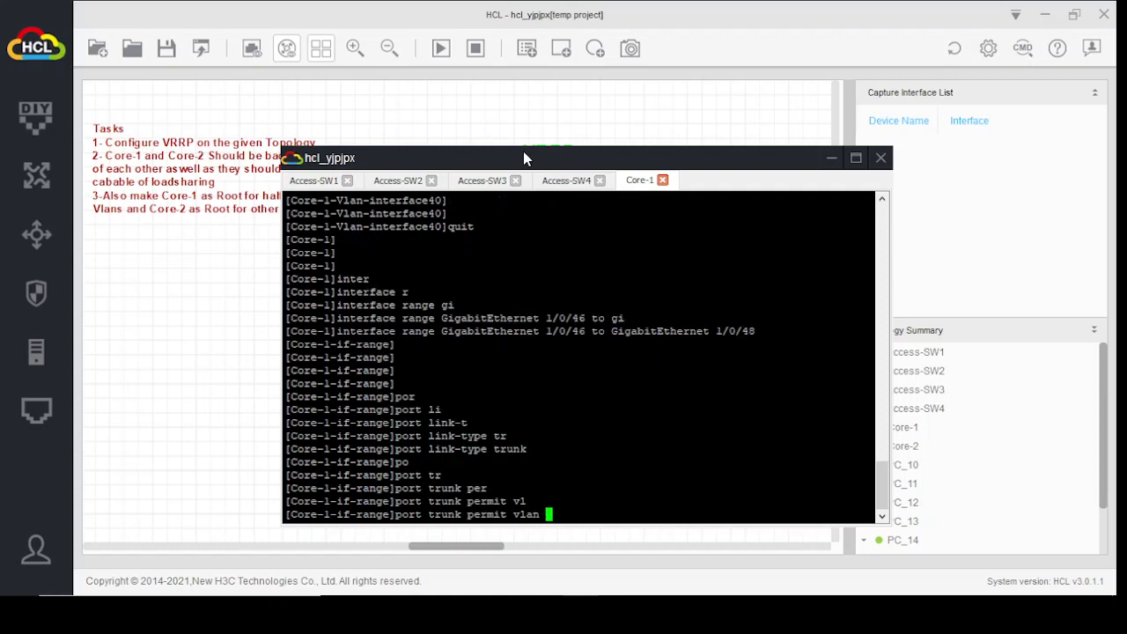
type("10 20 30 40")
key("Return")
key("Return")
key("Return")
key("Return")
key("Return")
key("Return")
key("Return")
key("Return")
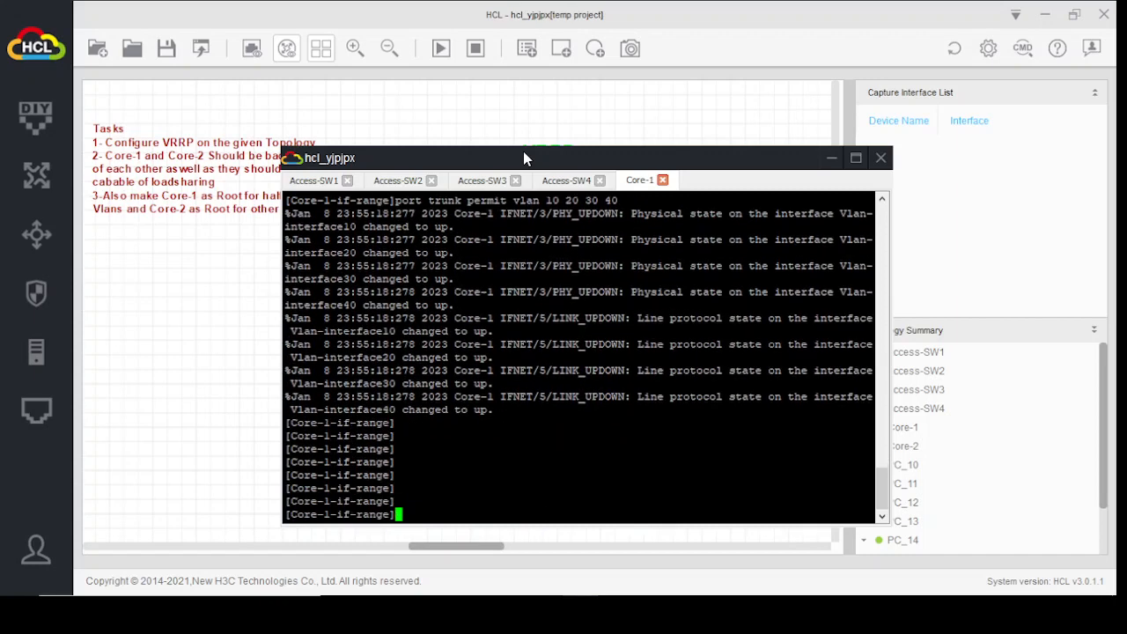
type("quit")
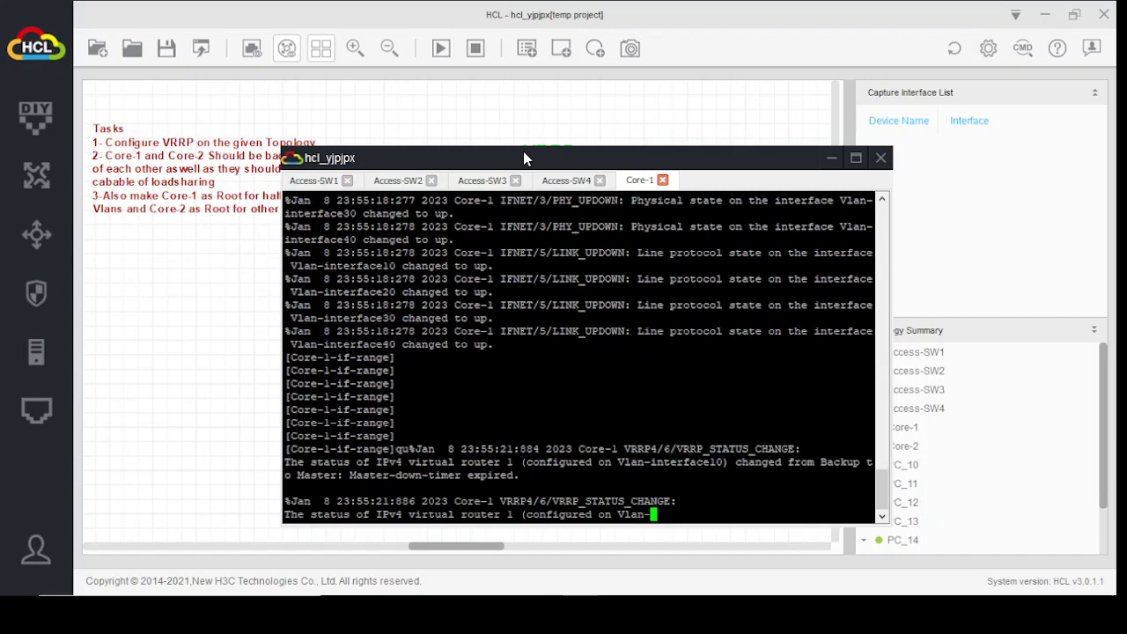
key("Return")
key("Return")
key("Return")
key("Return")
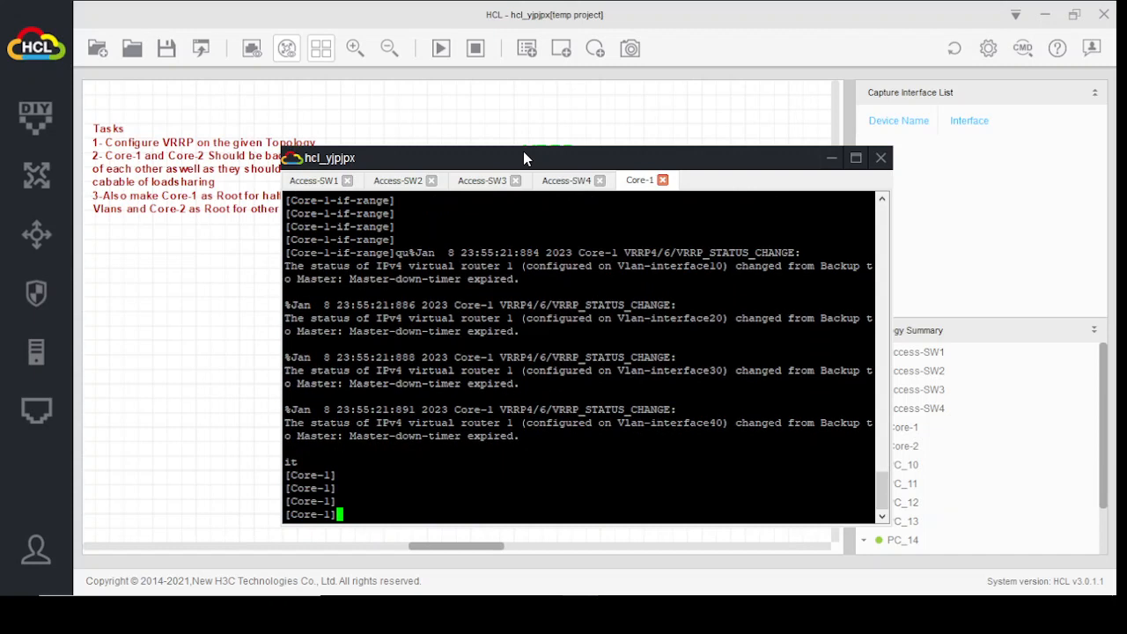
Set the spanning tree mode on Core-1 to PVST.
type("st")
key("Tab")
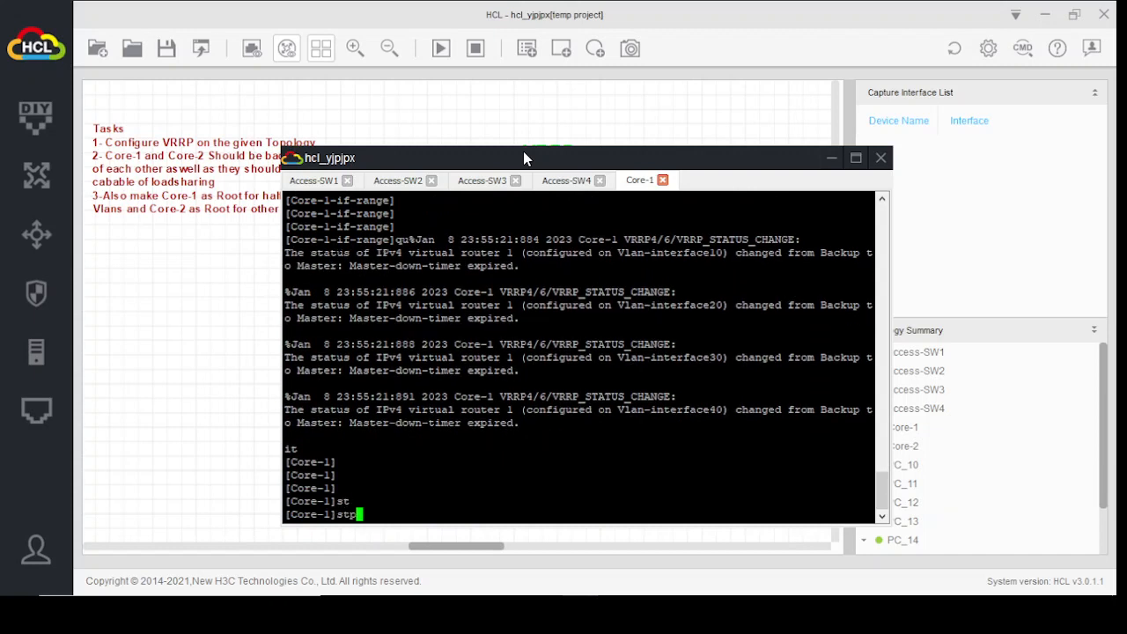
type("mo")
key("Tab")
type("pv")
key("Tab")
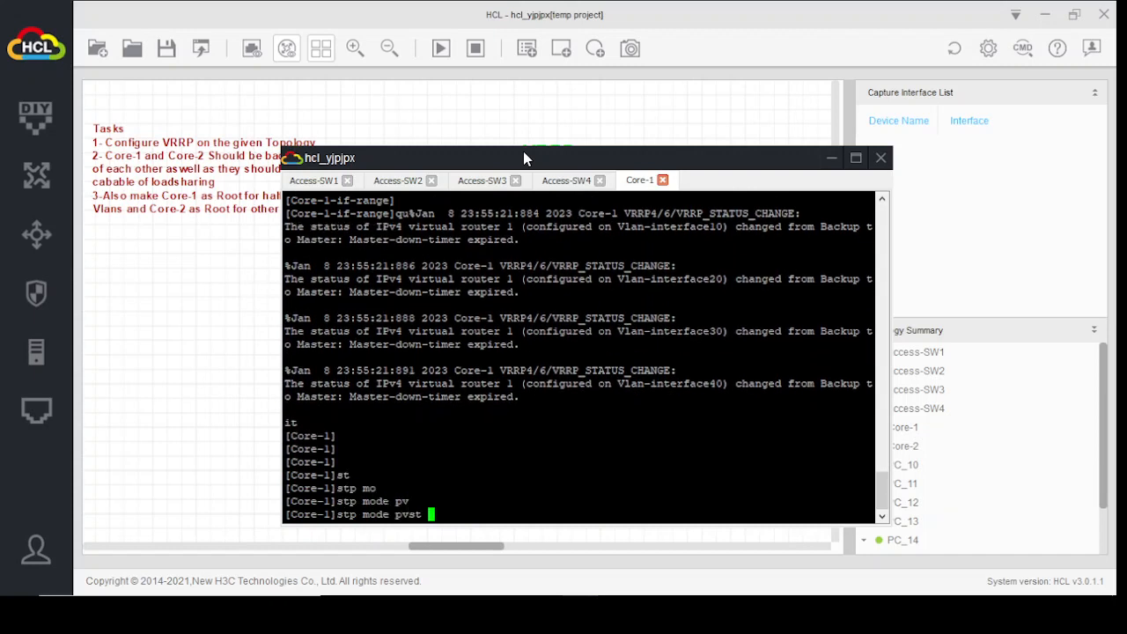
key("Return")
key("Return")
key("Return")
key("Return")
key("Return")
Set Core-1's spanning tree priority for VLAN 1 to 0.
type("st")
key("Tab")
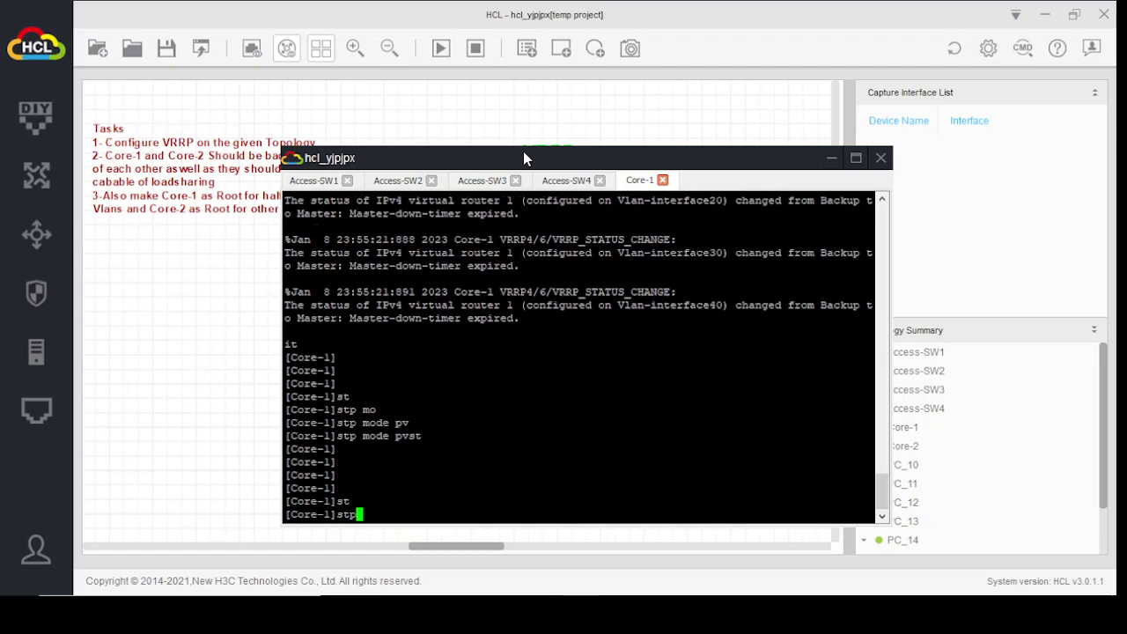
type("v")
key("Tab")
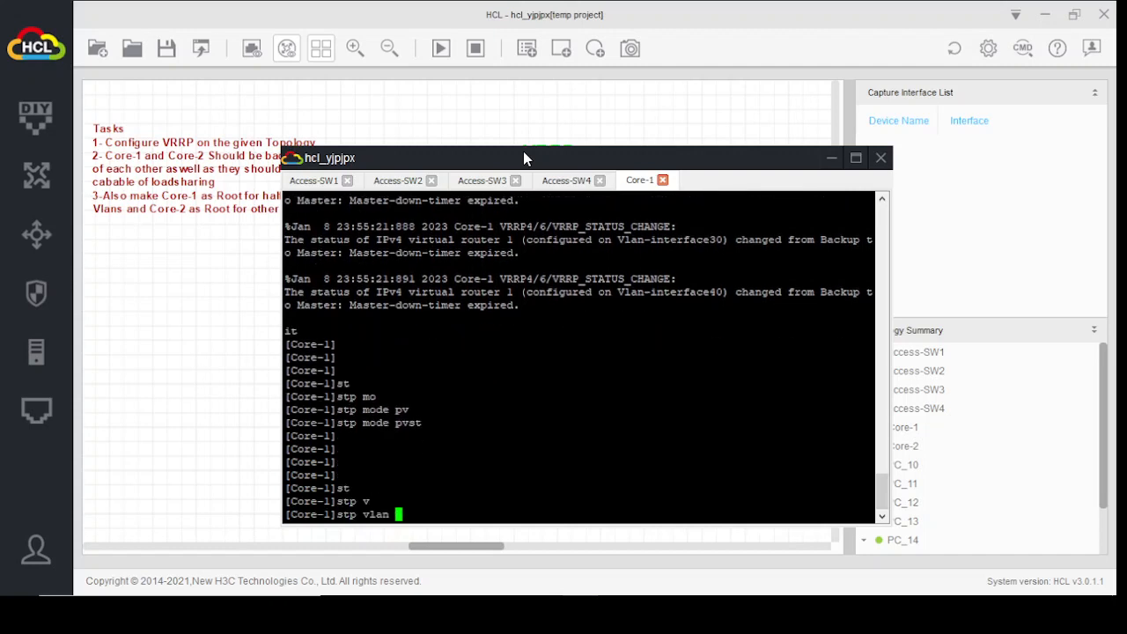
type("1 pr")
key("Tab")
type("0")
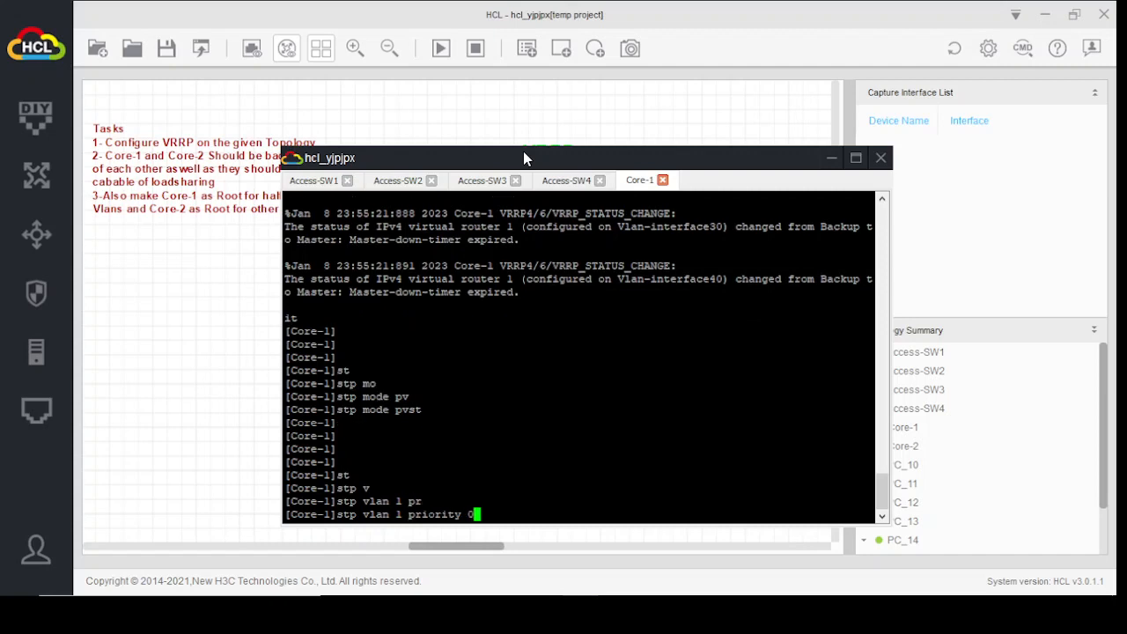
key("Return")
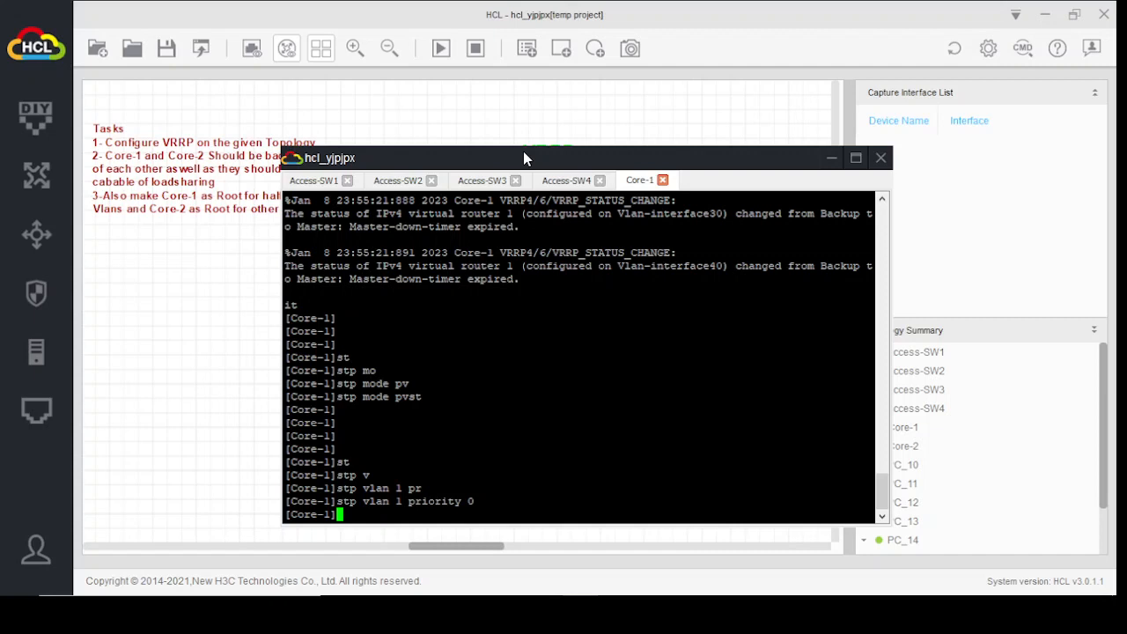
Set Core-1's spanning tree priority for VLAN 10 to 0.
type("st")
key("Tab")
type("v")
key("Tab")
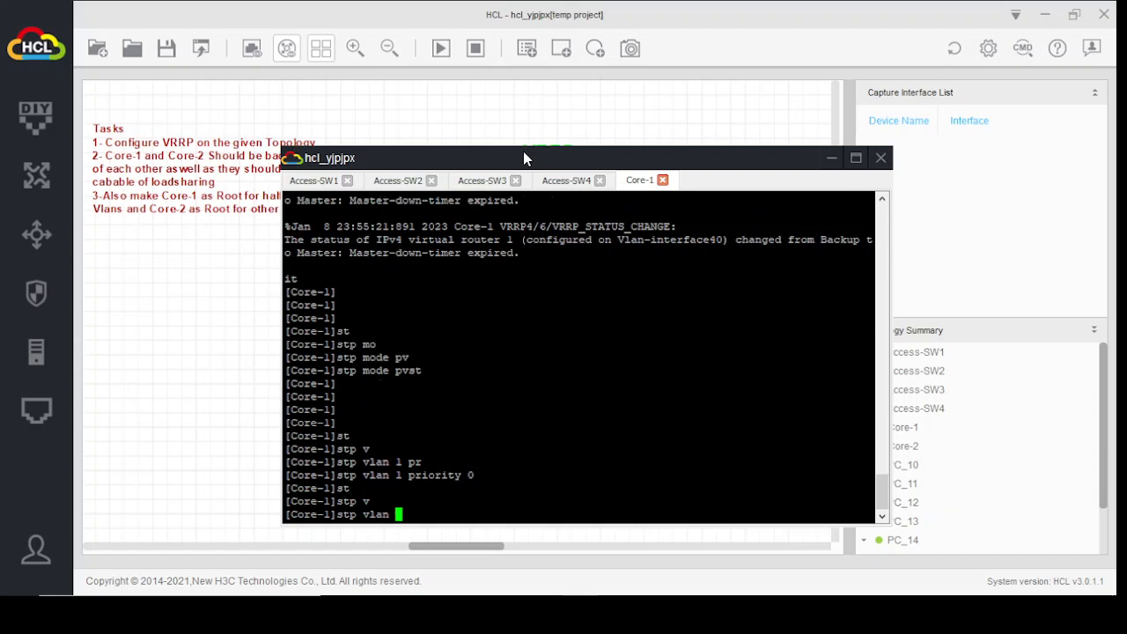
type("10 pri")
key("Tab")
type("0")
key("Return")
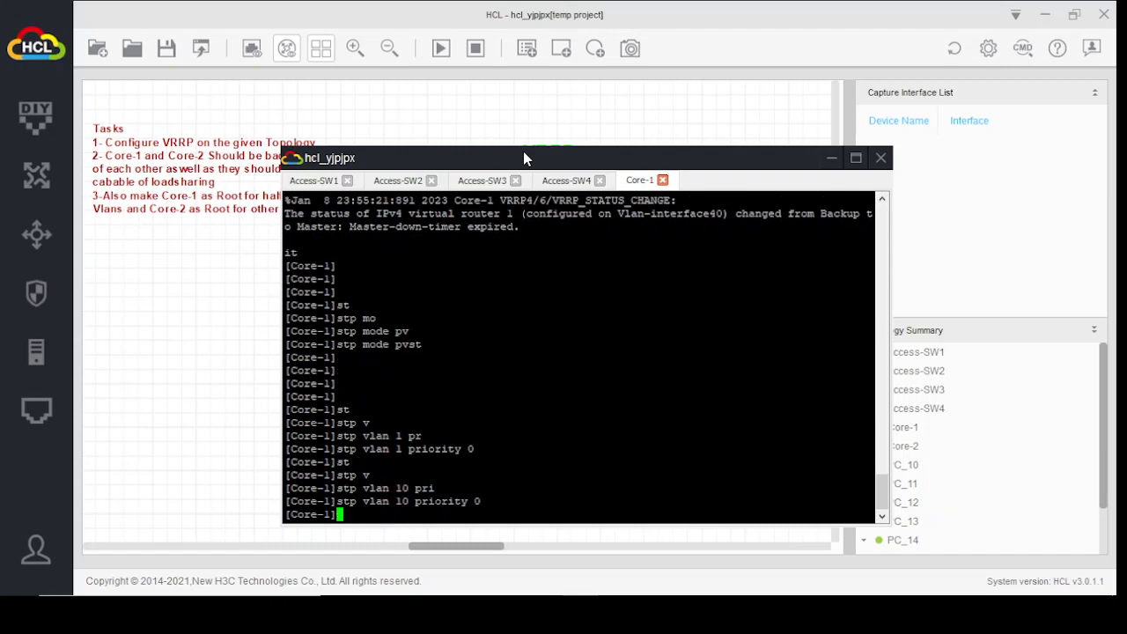
Set Core-1's spanning tree priority for VLAN 20 to 0.
type("st")
key("Tab")
type("v")
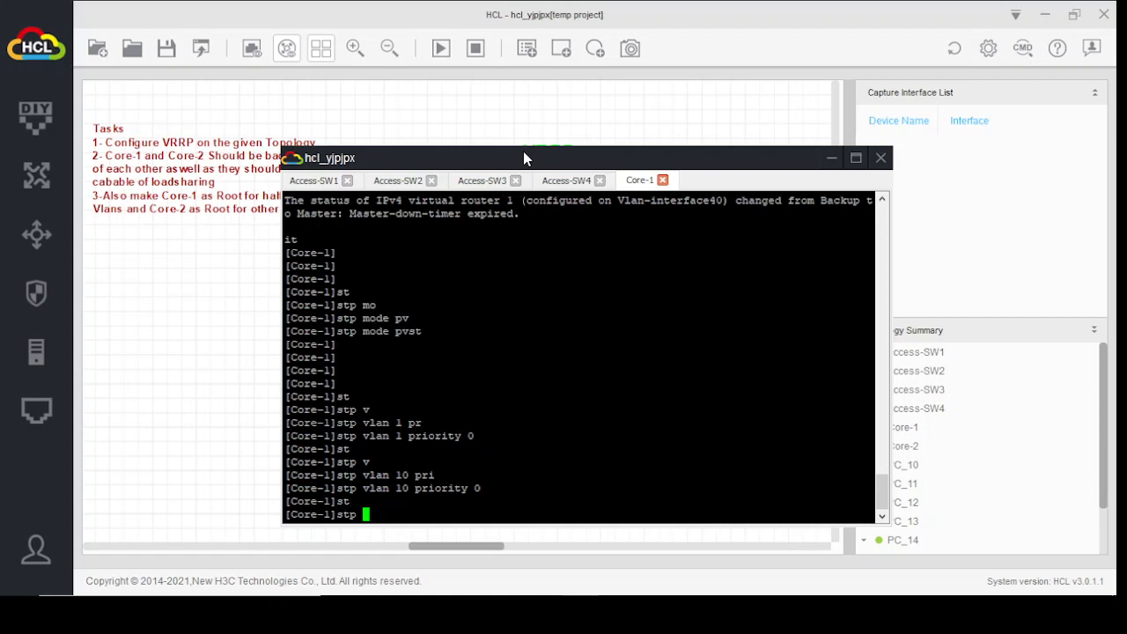
key("Tab")
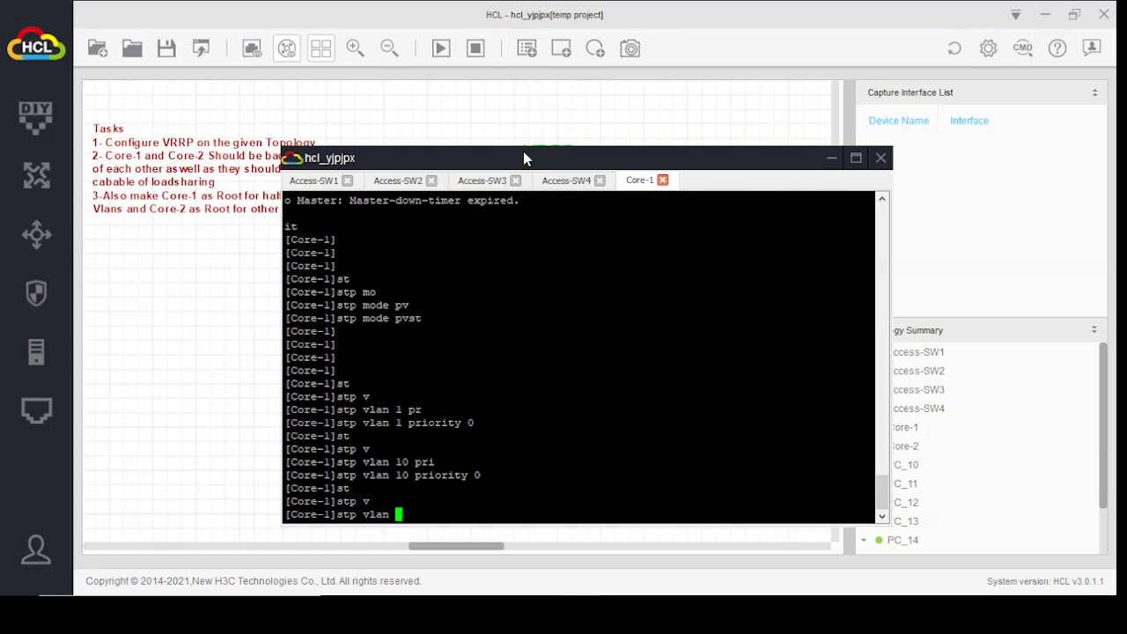
type("20 pri")
key("Tab")
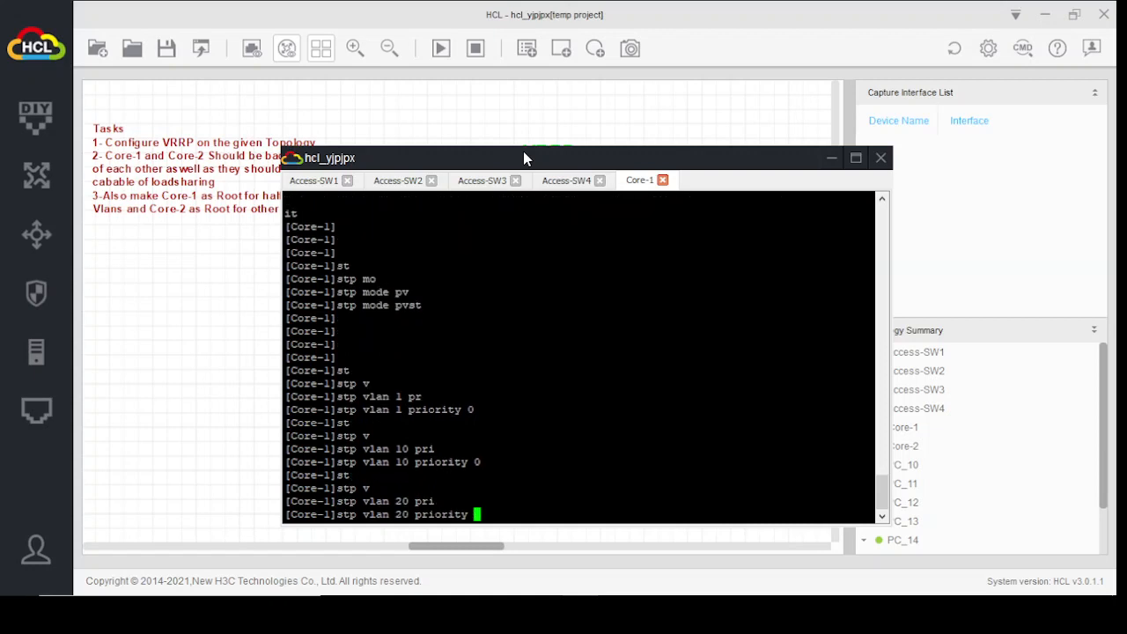
type("0")
key("Return")
Set Core-1's spanning tree priority for VLAN 30 to 4096.
type("st")
key("Tab")
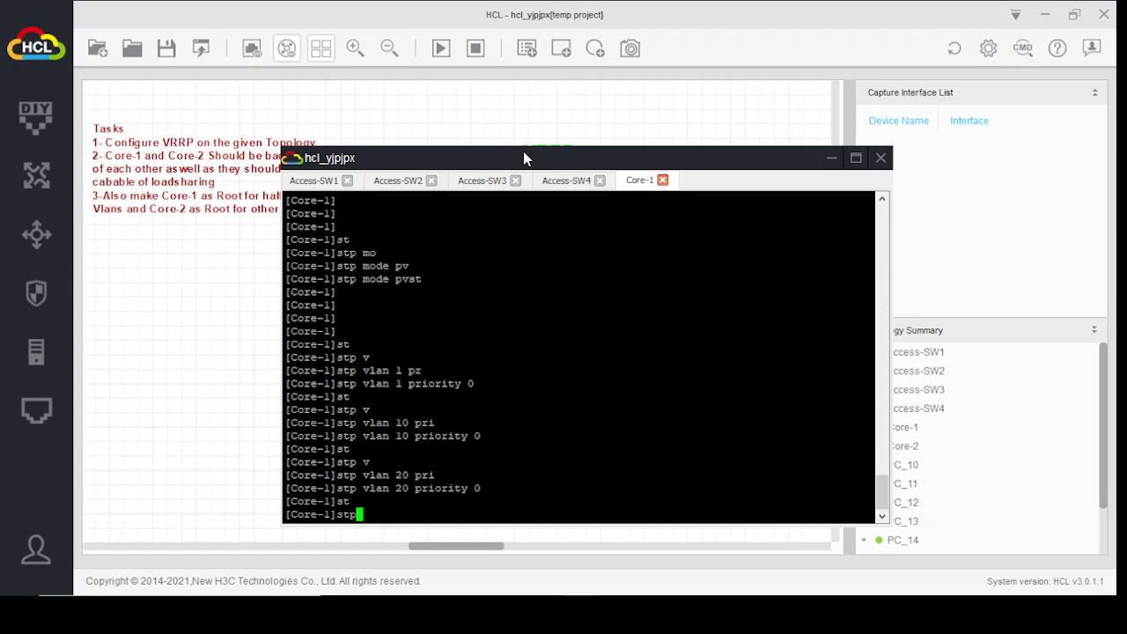
type("v")
key("Tab")
type("1")
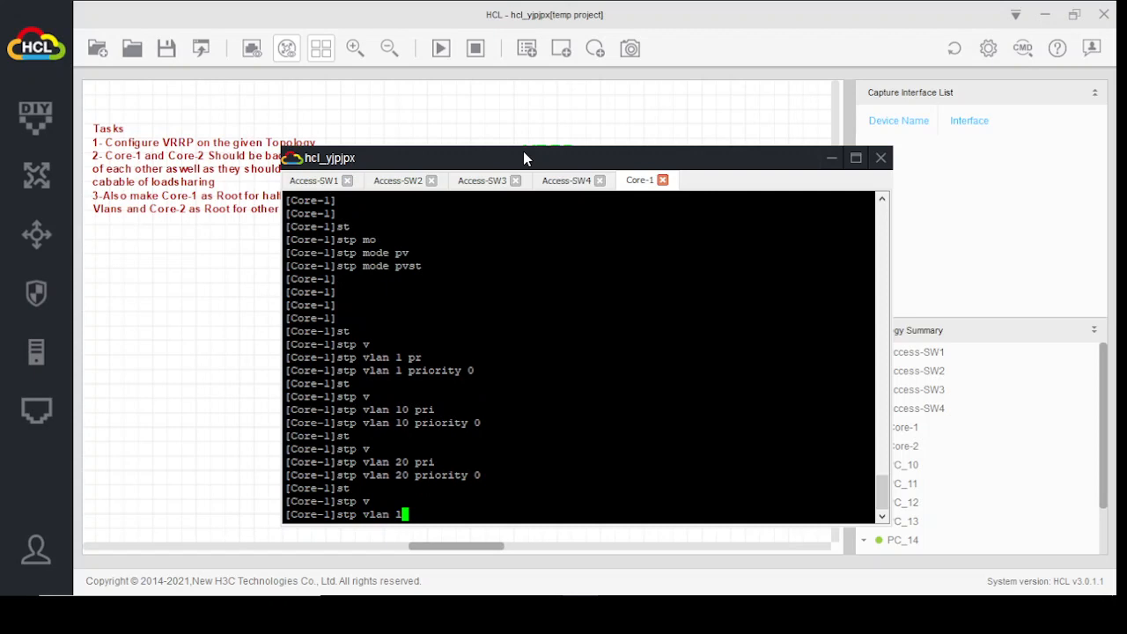
key("BackSpace")
type("30 pri")
key("Tab")
type("4096")
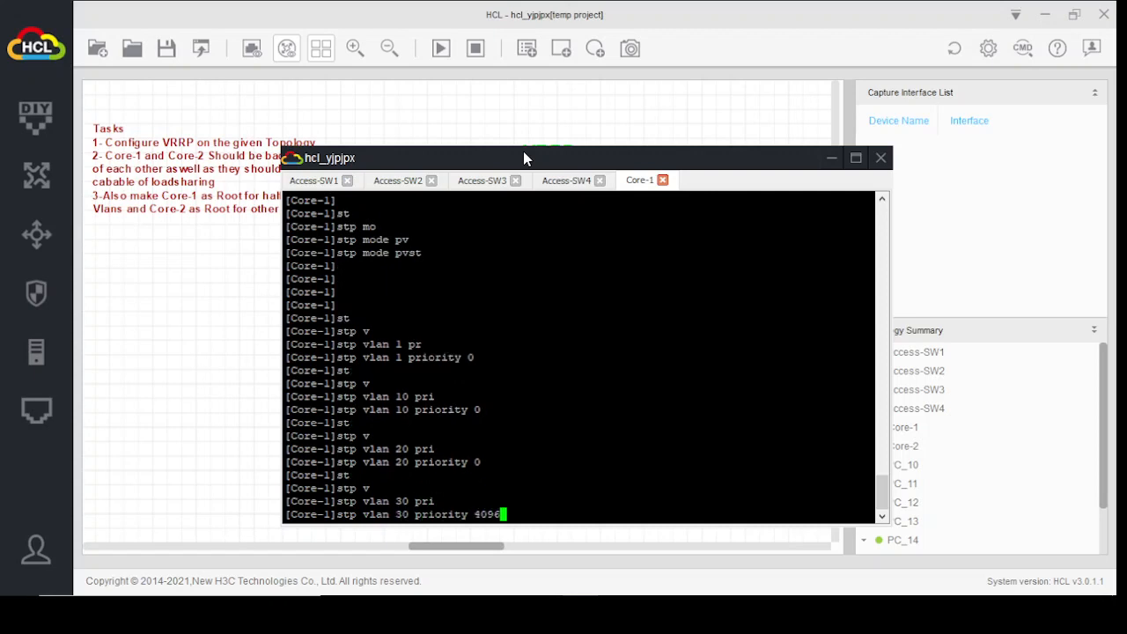
key("Return")
Reuse the previous STP command to set Core-1's spanning tree priority for VLAN 40 to 4096.
key("Up")
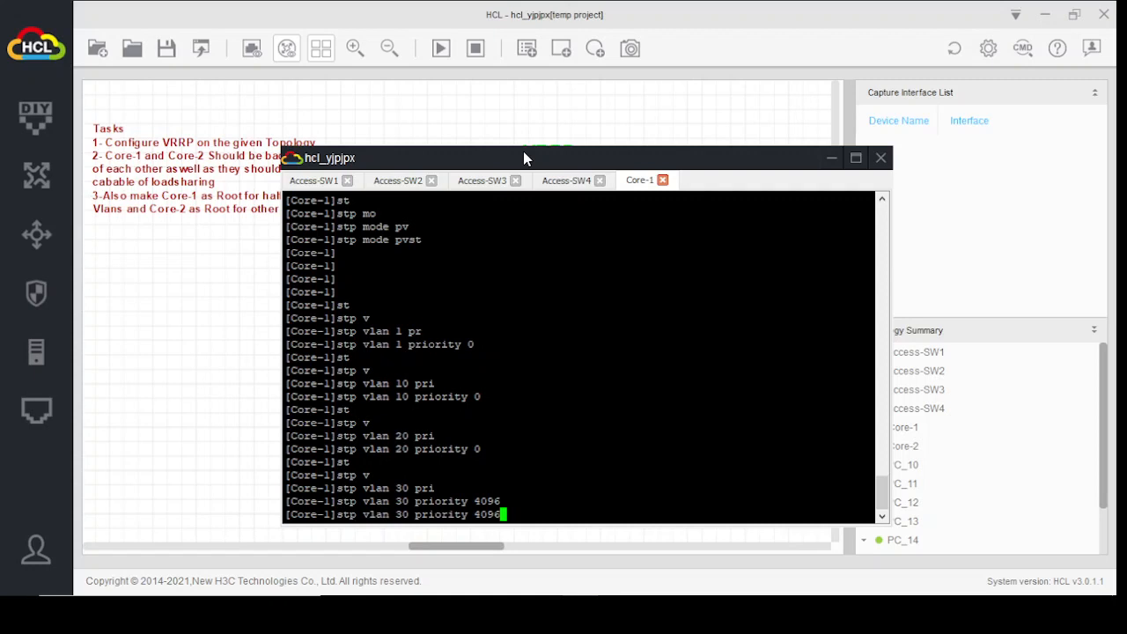
key("Left")
key("Left")
key("Left")
key("Left")
key("Left")
key("Left")
key("Left")
key("Left")
key("Left")
key("Left")
key("Left")
key("Left")
key("Left")
key("Left")
key("Left")
key("Left")
key("Delete")
type("4")
key("Return")
key("Return")
key("Return")
key("Return")
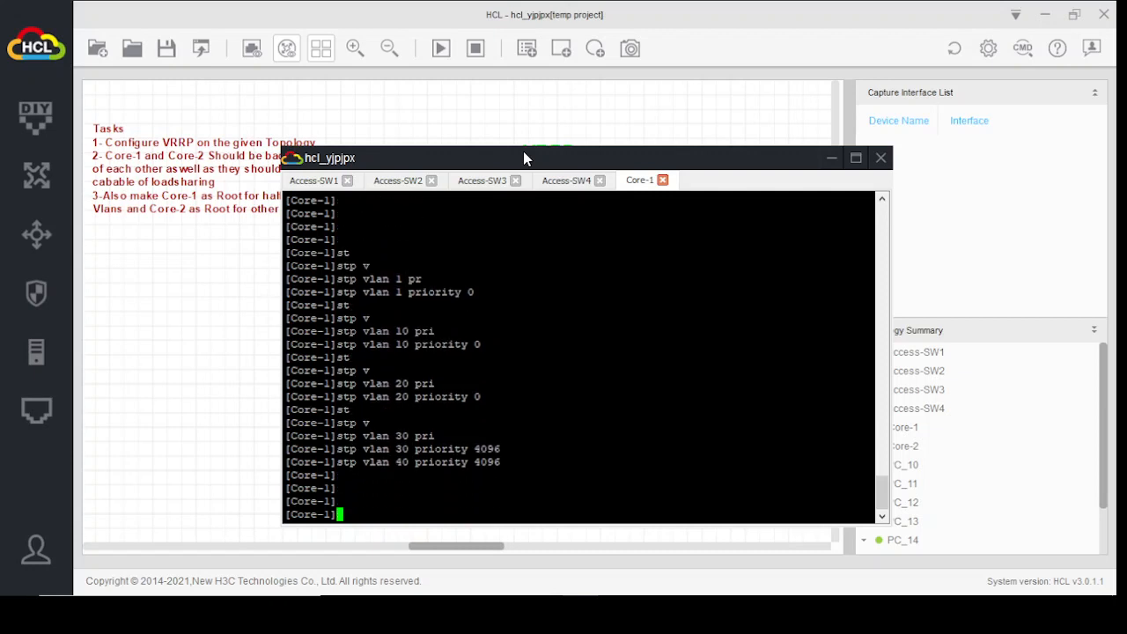
key("Return")
key("Return")
Leave Core-1's system view and return to the user view.
type("quit")
key("Return")
key("Return")
key("Return")
key("Return")
key("Return")
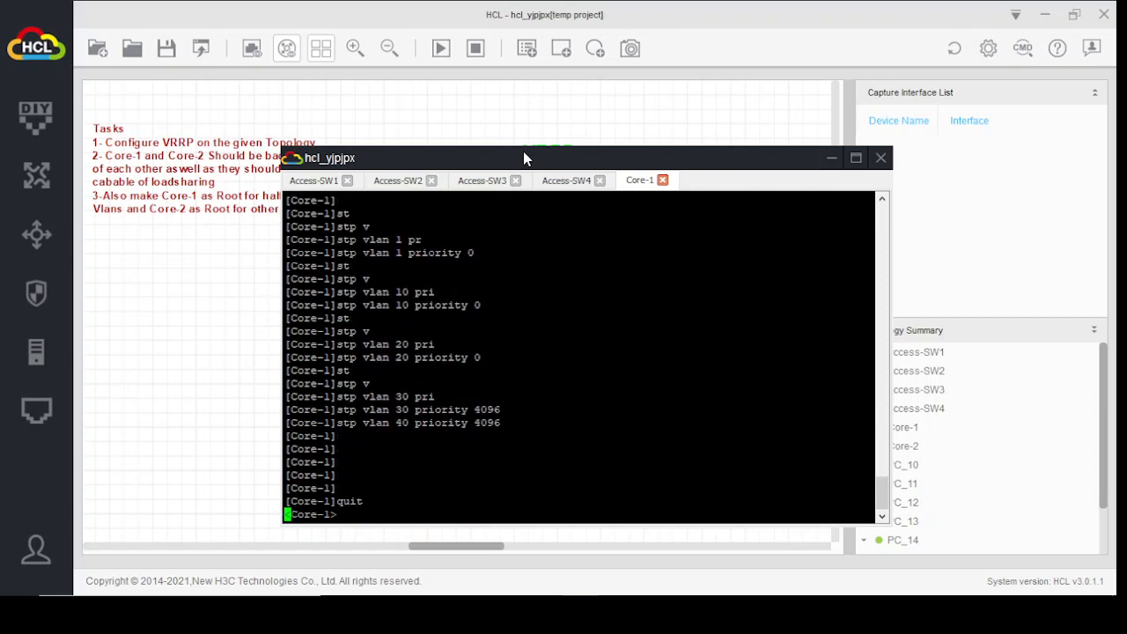
Save Core-1's running configuration to the device, keeping the default startup file name.
type("sav")
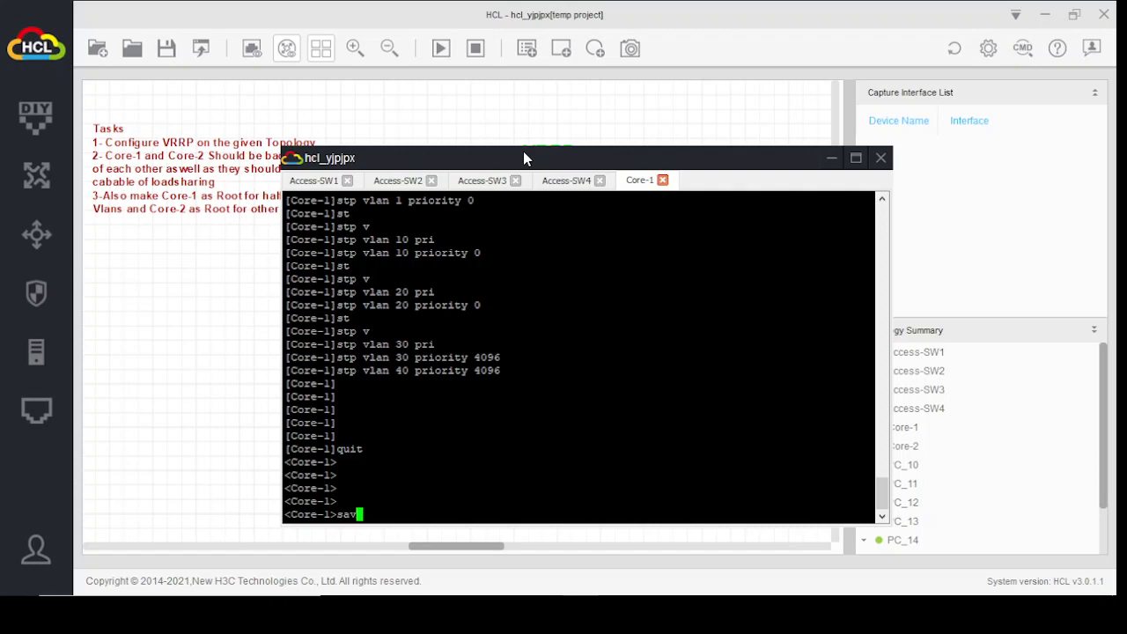
key("Tab")
key("Return")
type("y")
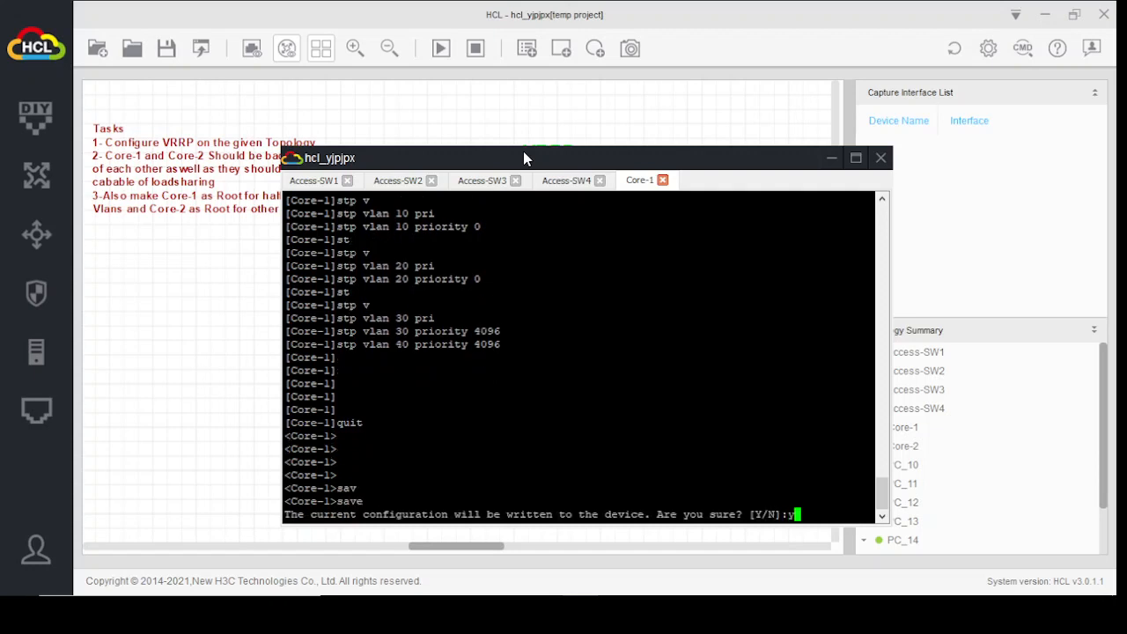
key("Return")
key("Return")
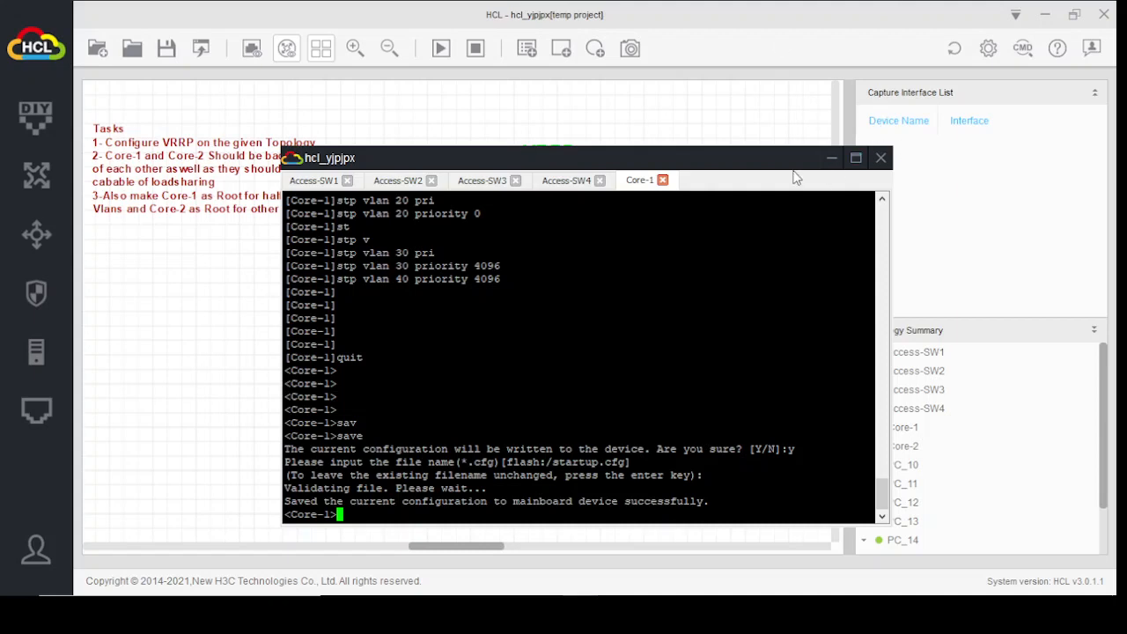
Open the Core-2 console from the topology and abort its automatic configuration to reach the user view.
left_click(831, 159)
double_click(587, 402)
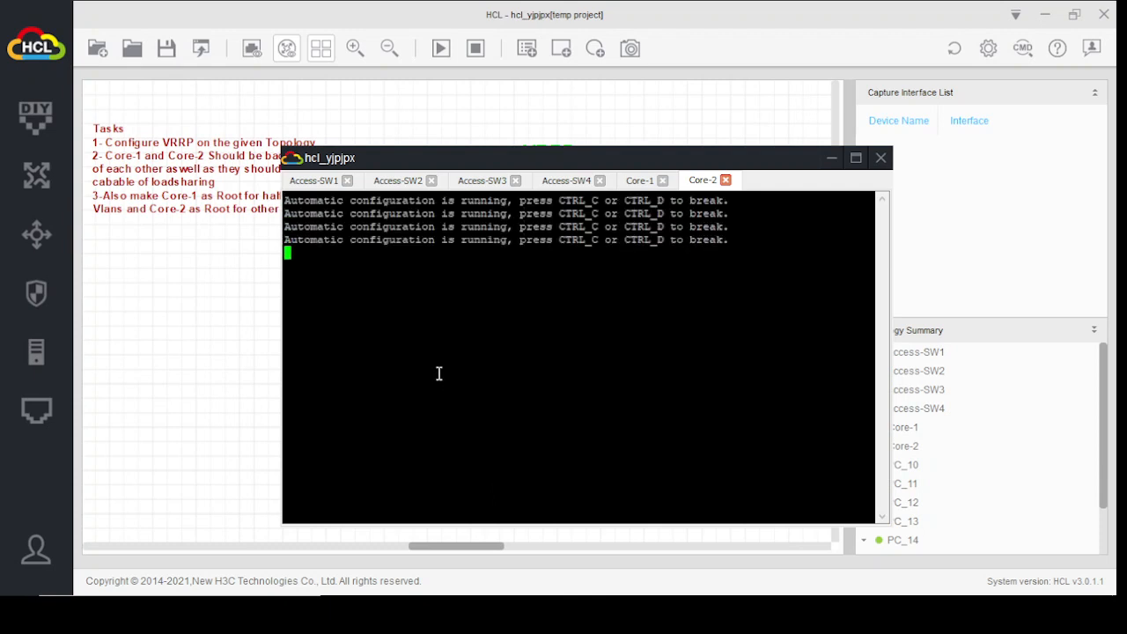
key("ctrl+c")
key("Return")
key("Return")
key("Return")
key("Return")
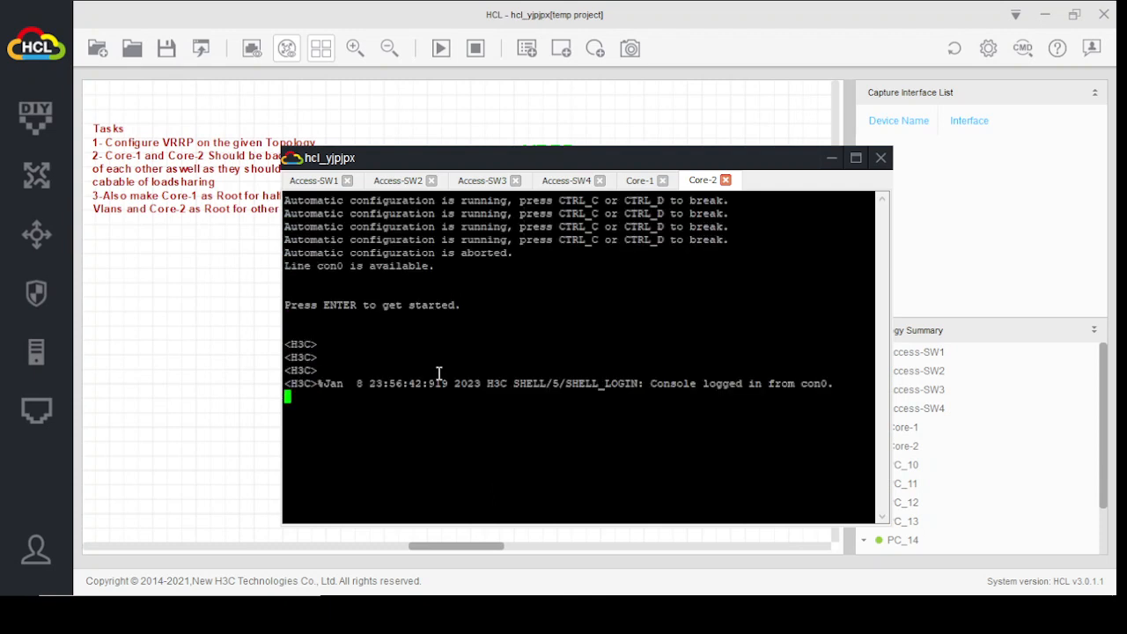
key("Return")
key("Return")
key("Return")
Enter the system view on the second core switch and set its hostname to Core-2.
type("sy")
key("Tab")
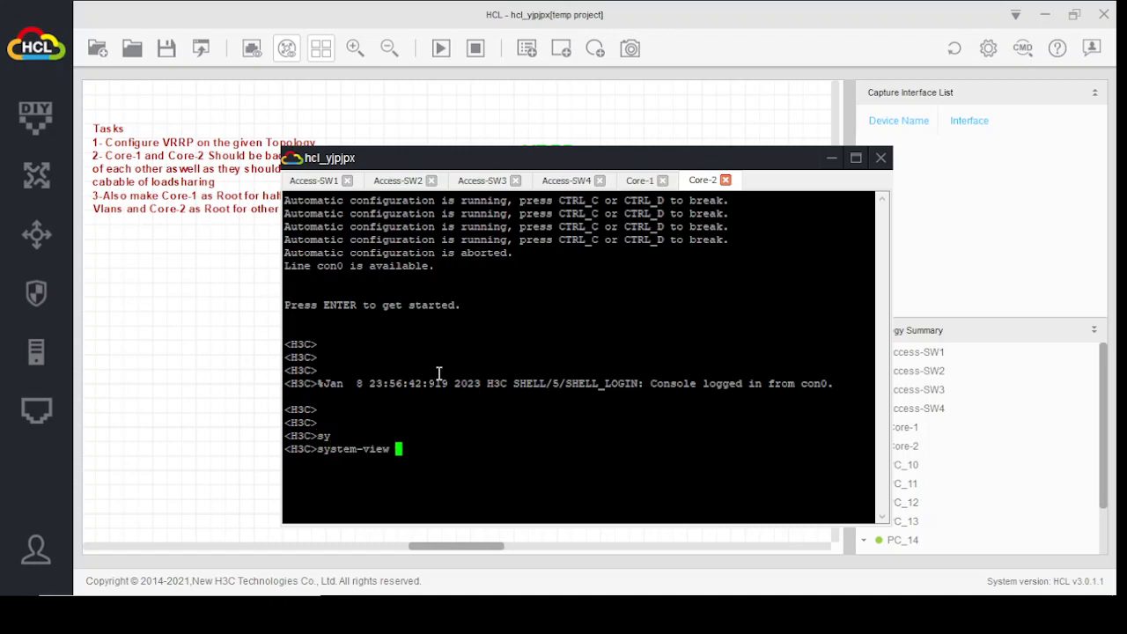
key("Return")
key("Return")
key("Return")
type("ho")
key("Tab")
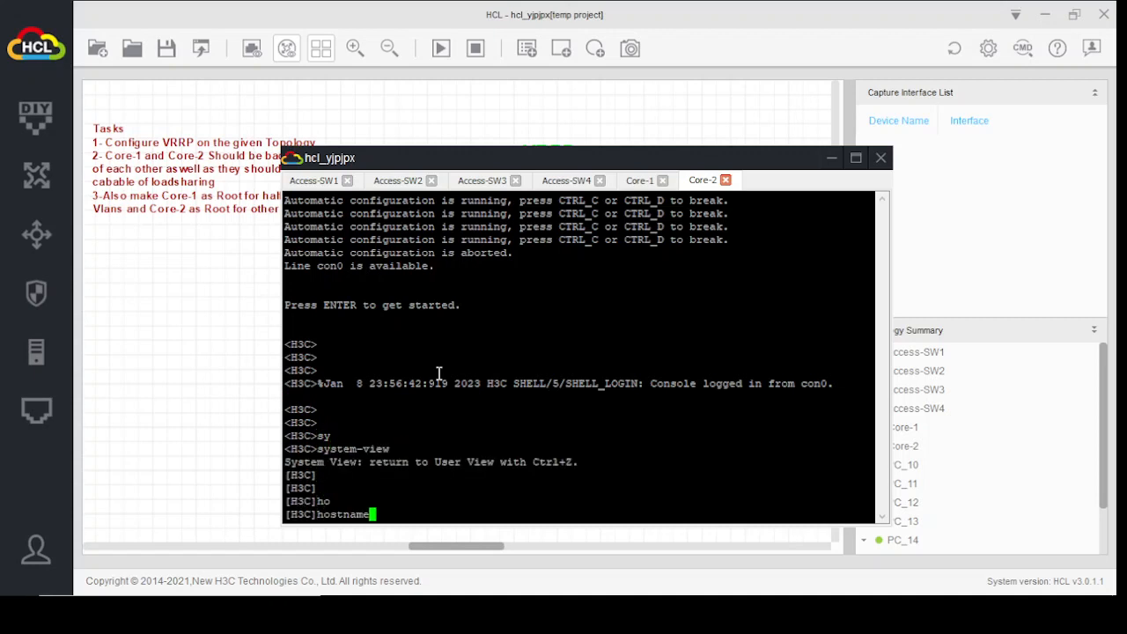
type("Core-2")
key("Return")
key("Return")
key("Return")
key("Return")
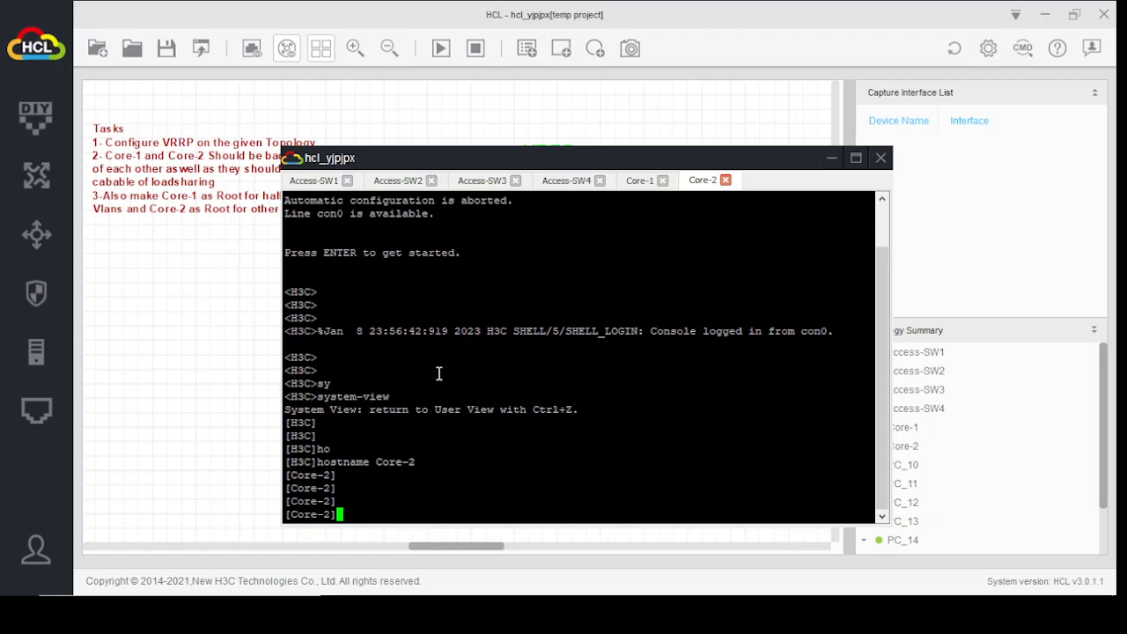
Create VLANs 10, 20, 30 and 40 on Core-2, finishing back in the system view.
type("vlan 10")
key("Return")
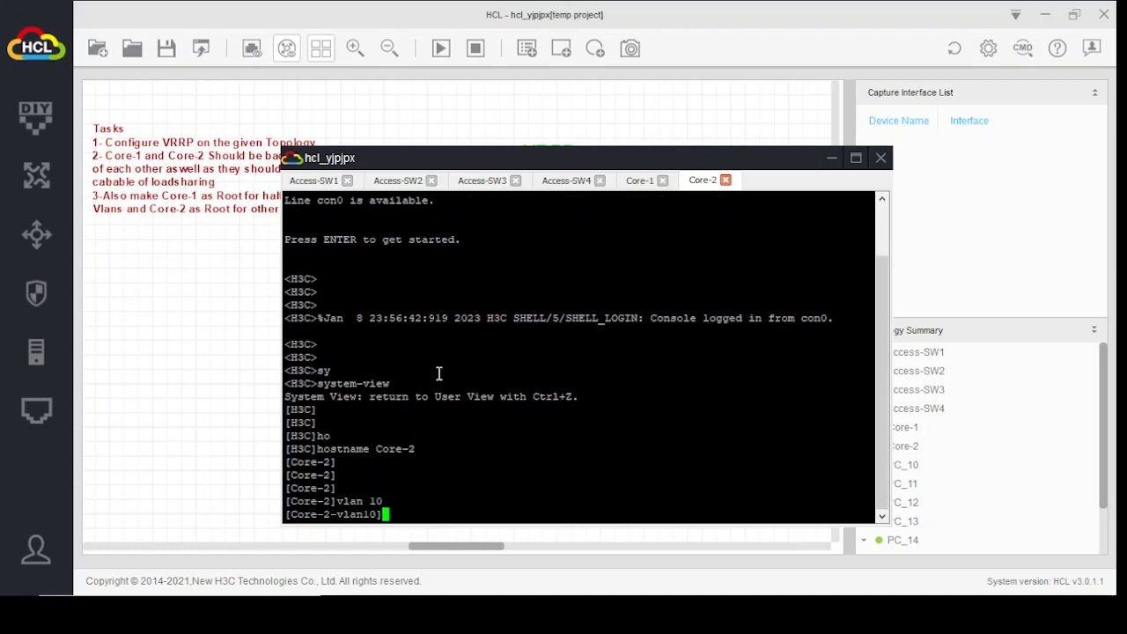
type("vlan 20")
key("Return")
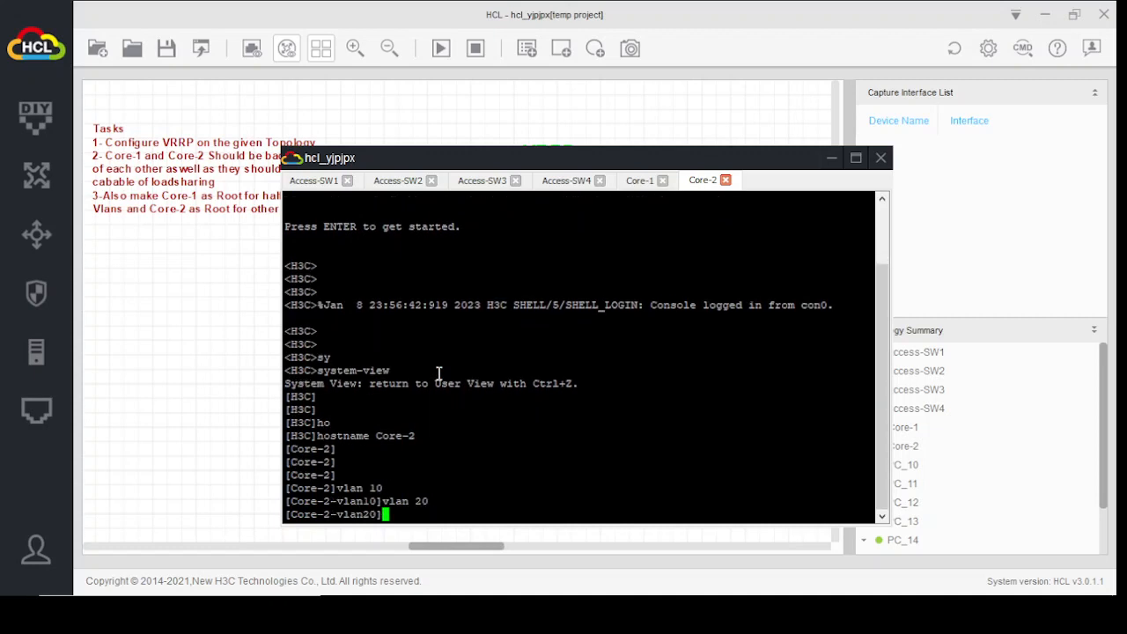
type("vlan 30")
key("Return")
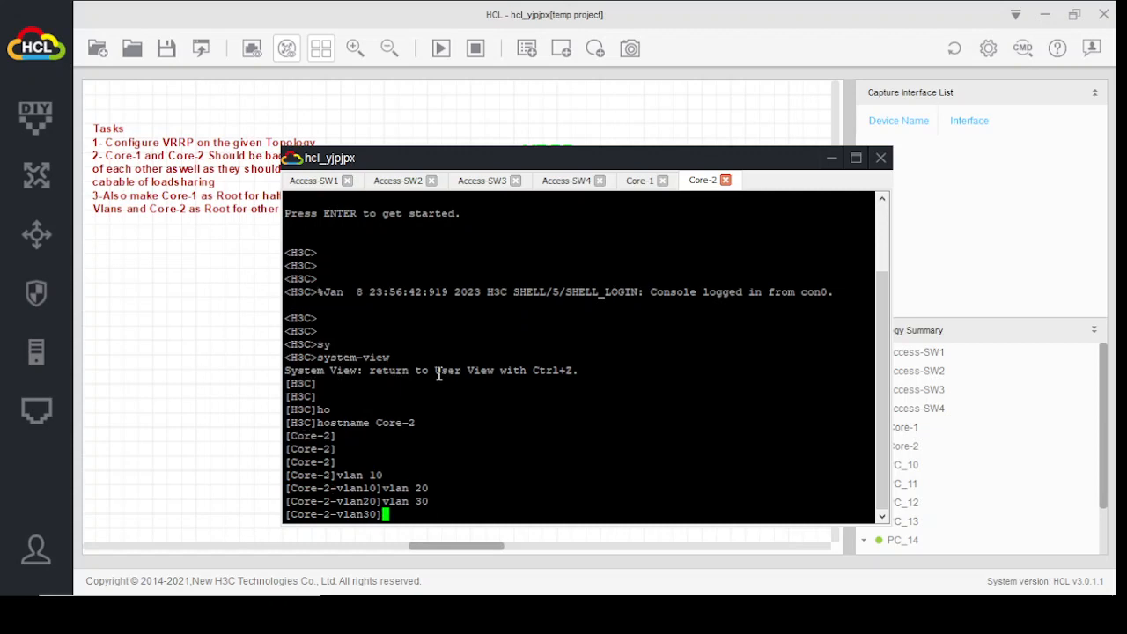
type("vlan 40")
key("Return")
key("Return")
key("Return")
key("Return")
key("Return")
type("quit")
key("Return")
key("Return")
key("Return")
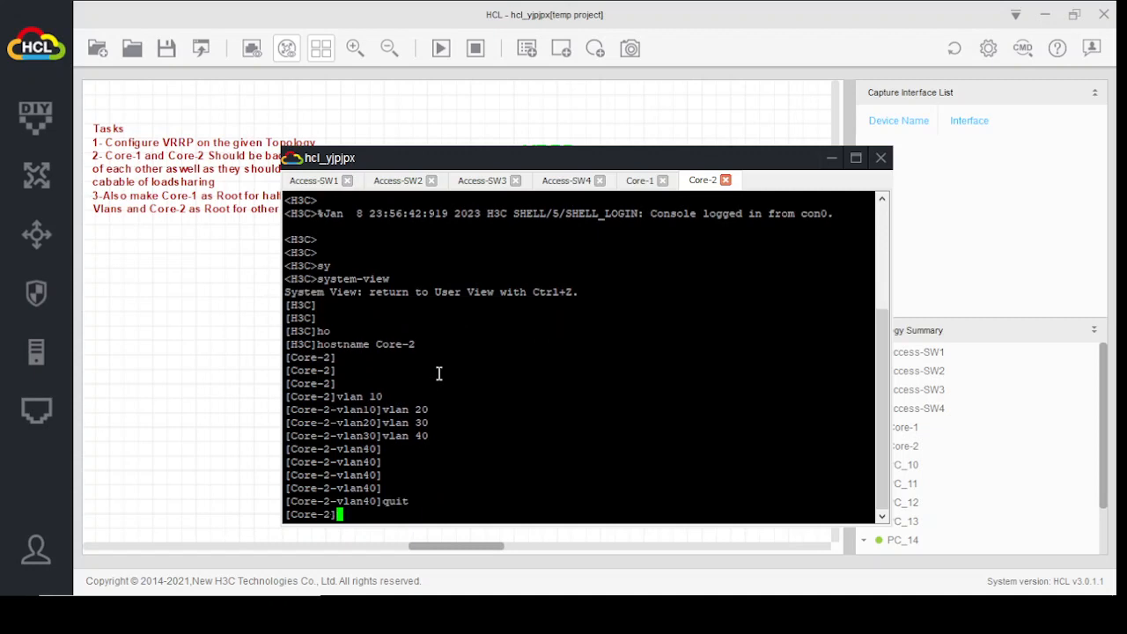
Create VLAN interface 10 on Core-2 and assign it IP address 192.168.10.253 with mask 255.255.255.0.
type("inter")
key("Tab")
type("vl")
key("Tab")
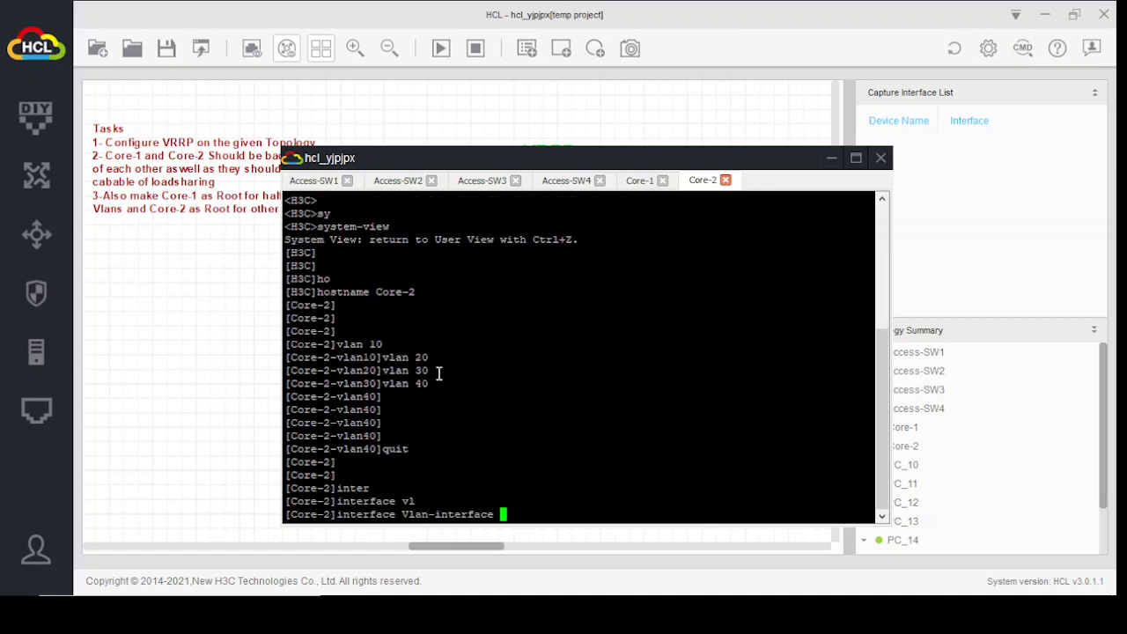
type("10")
key("Return")
type("ip ad")
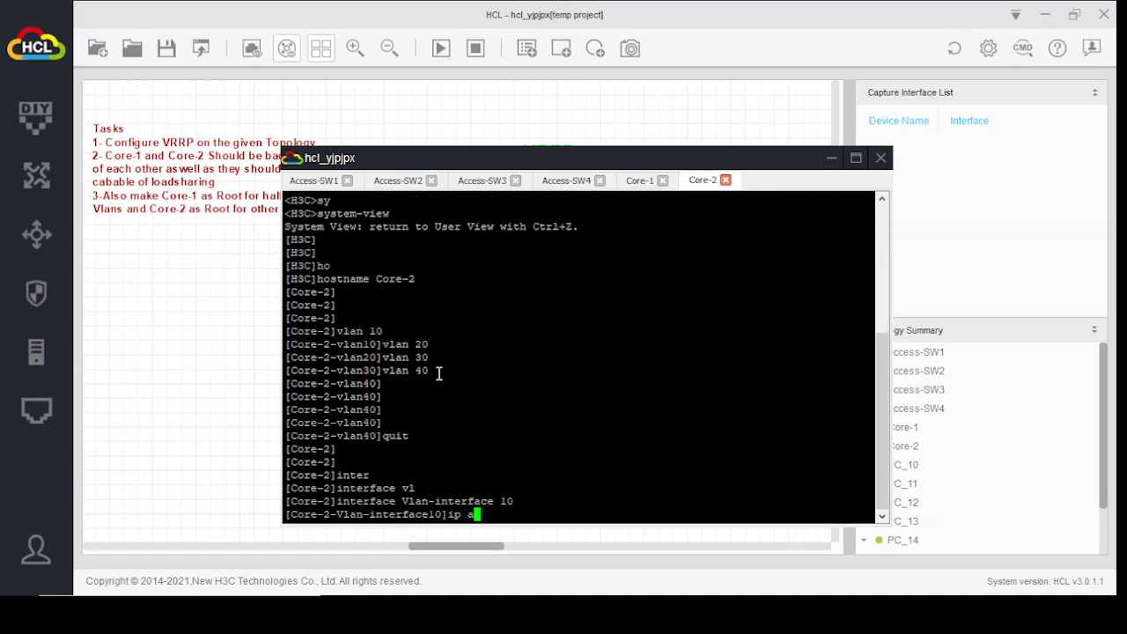
key("Tab")
type("192.168")
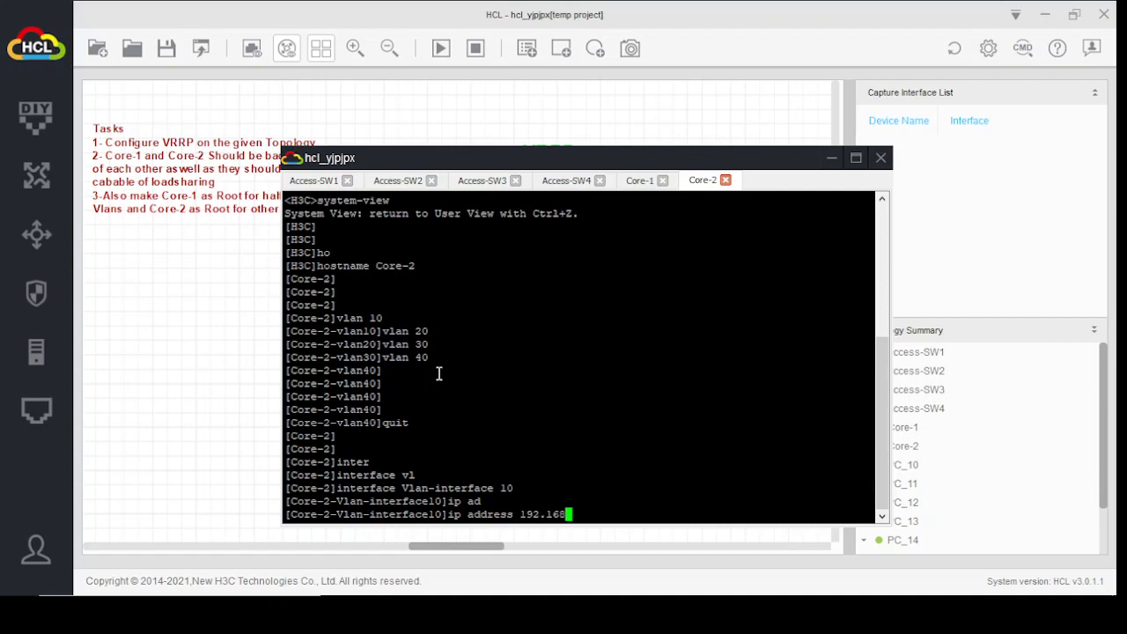
type(".10.254 255.255.")
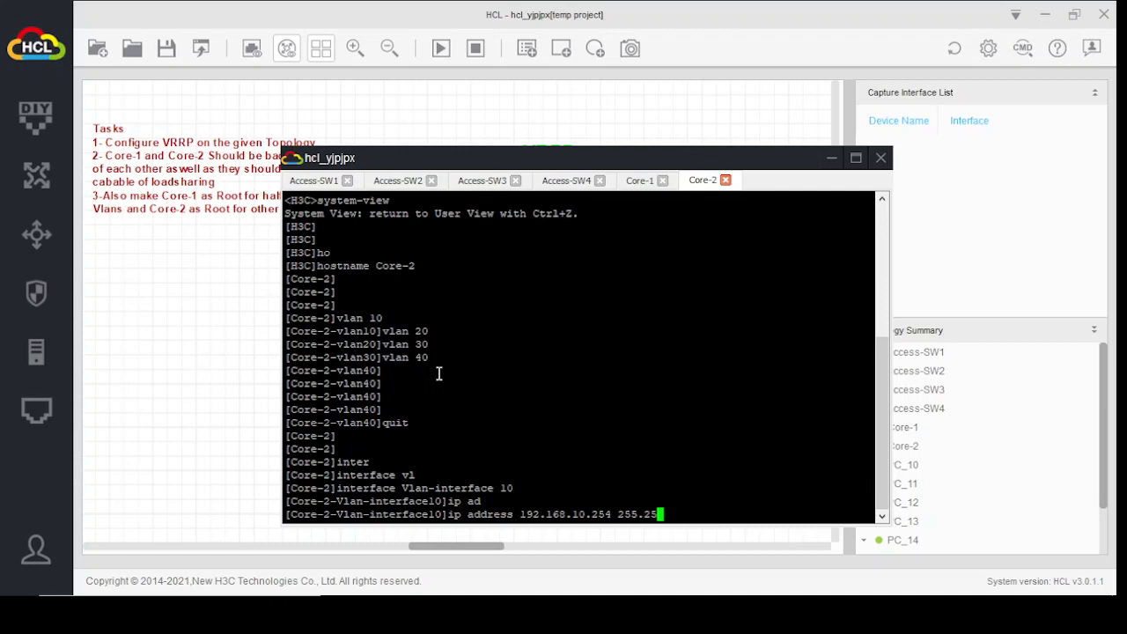
key("BackSpace")
key("BackSpace")
key("BackSpace")
key("BackSpace")
key("BackSpace")
key("BackSpace")
key("BackSpace")
key("BackSpace")
key("BackSpace")
key("BackSpace")
type("3 22")
key("BackSpace")
type("55.255.255.0")
key("Return")
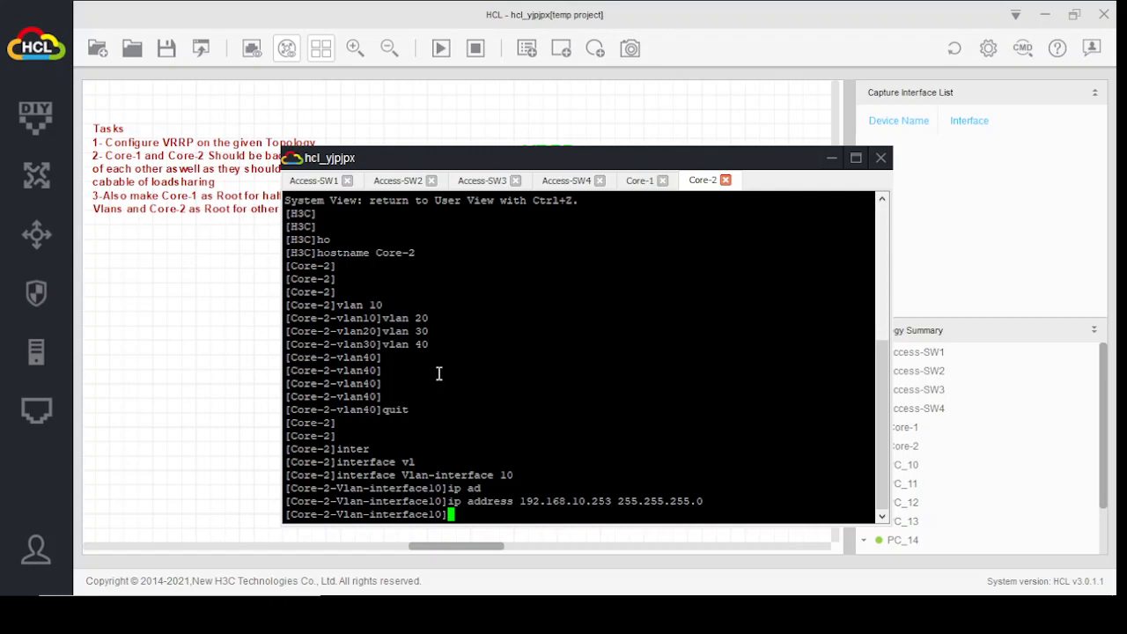
Configure VRRP group 1 on Core-2's VLAN interface 10 with virtual IP 192.168.10.1.
type("vrr")
key("Tab")
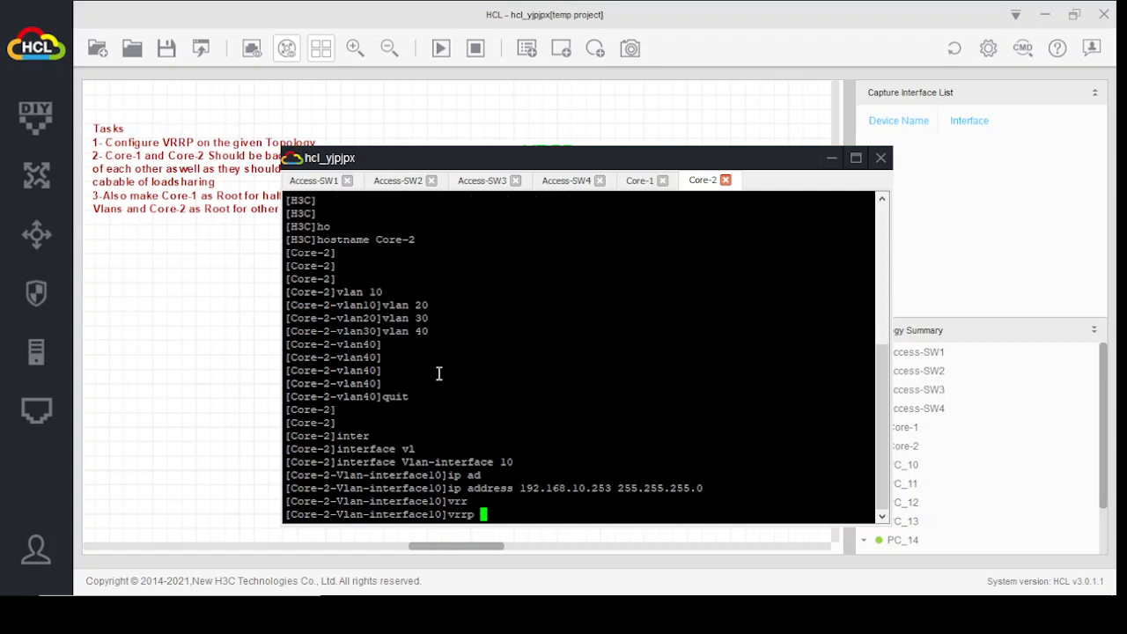
type("vri")
key("Tab")
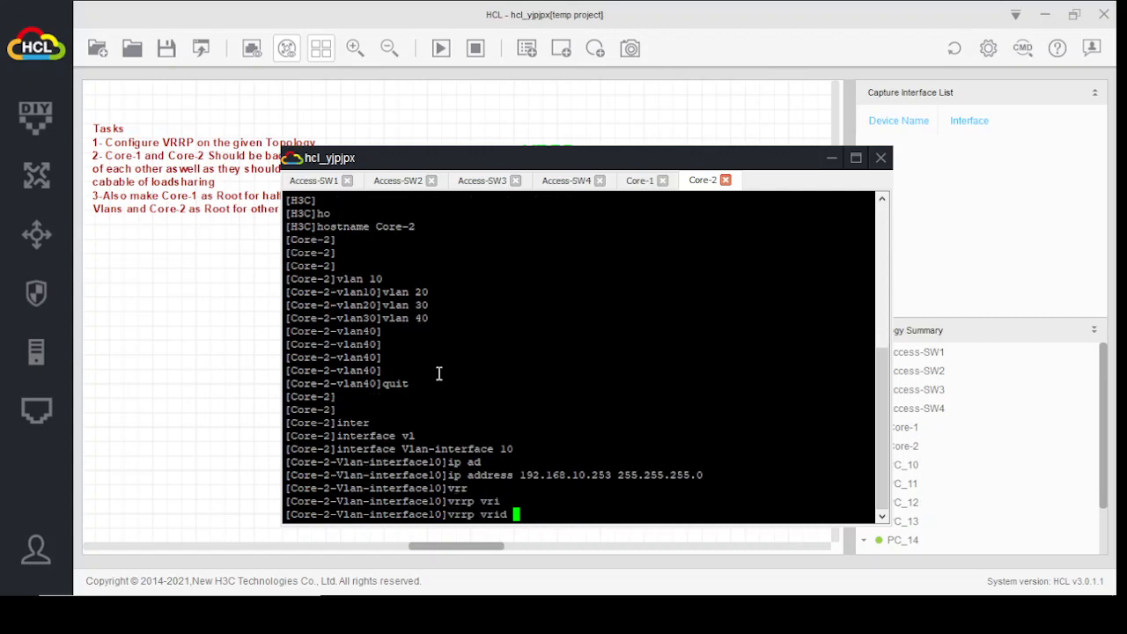
type("1 vir")
key("Tab")
type("1")
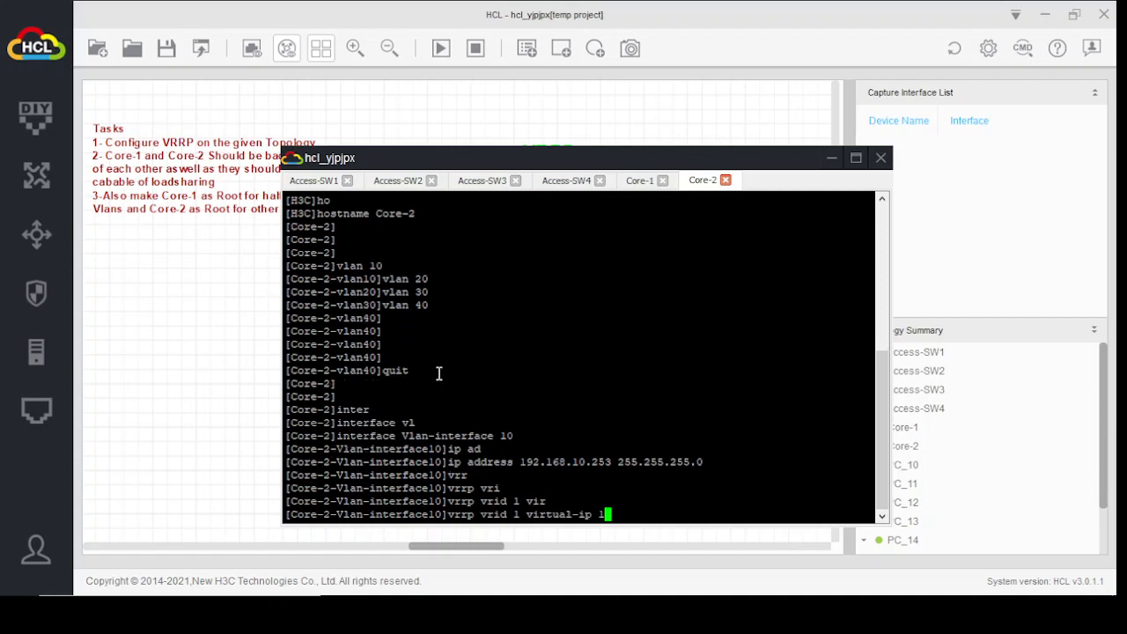
type("92.168.10.1")
key("Return")
key("Return")
key("Return")
key("Return")
key("Return")
key("Return")
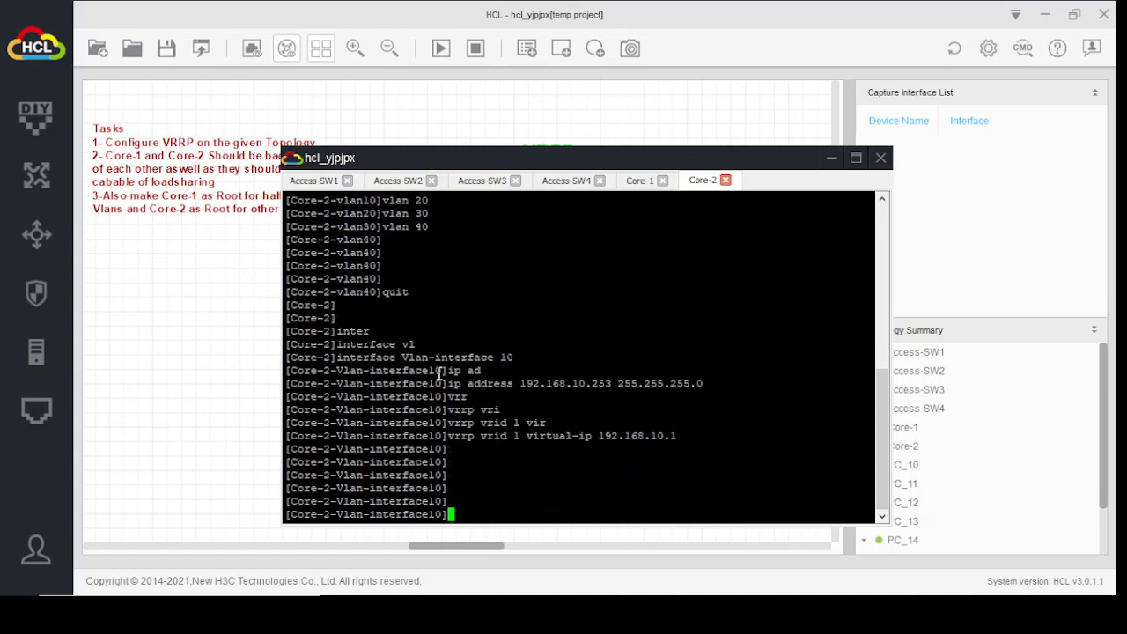
Enable preempt mode for VRRP group 1 on Core-2's VLAN interface 10.
type("vrr")
key("Tab")
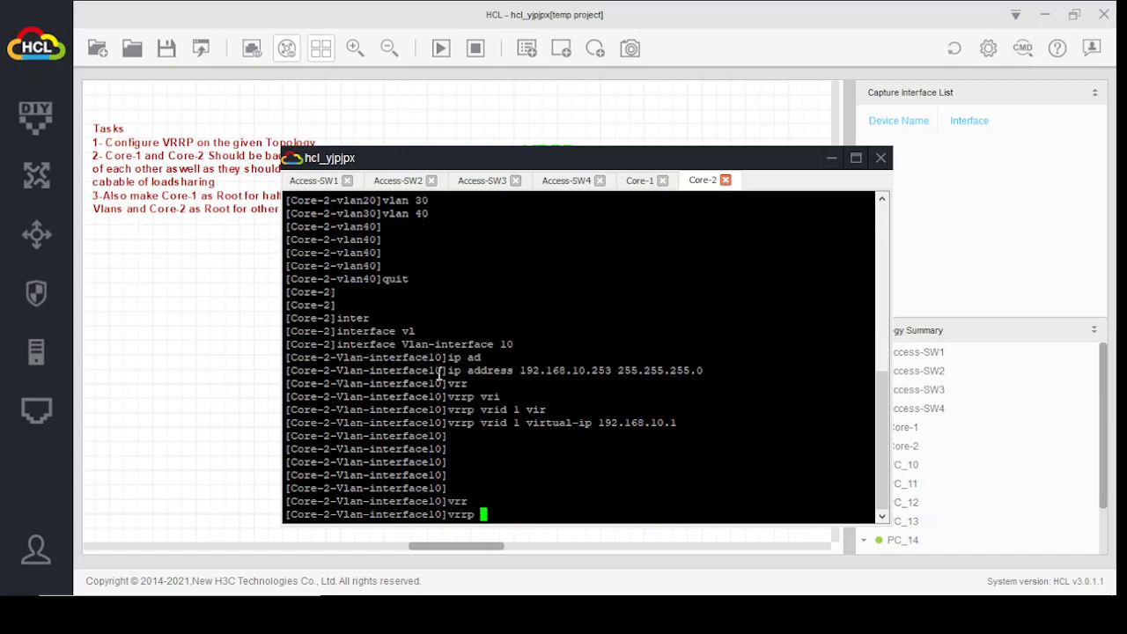
type("vr")
key("Tab")
type("1 ")
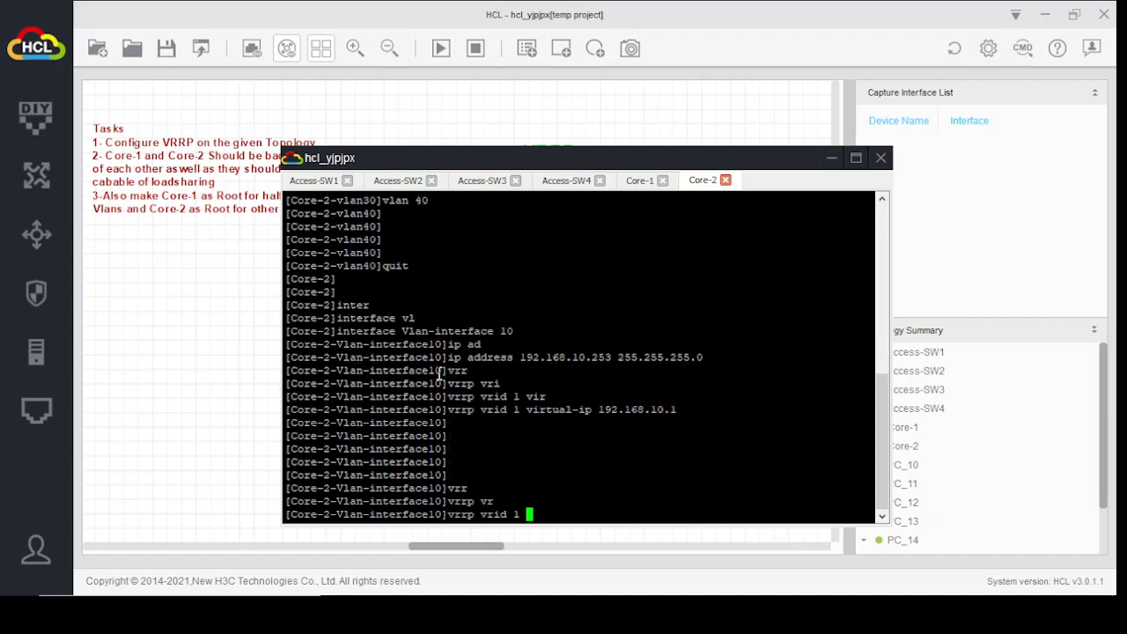
type("pre")
key("Tab")
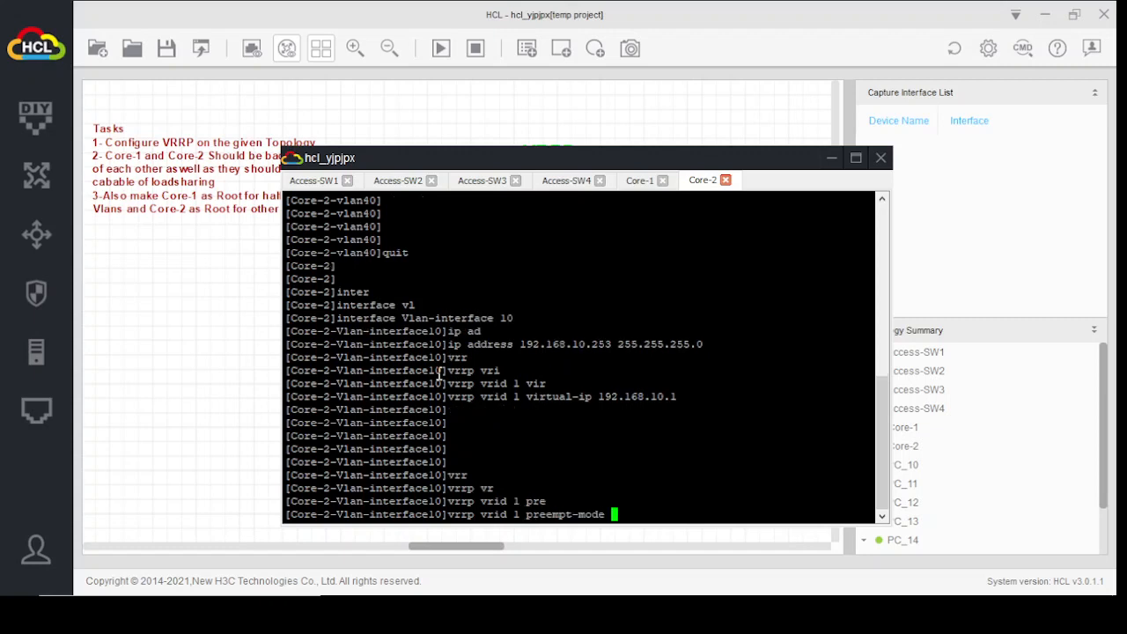
key("Return")
key("Return")
key("Return")
key("Return")
key("Return")
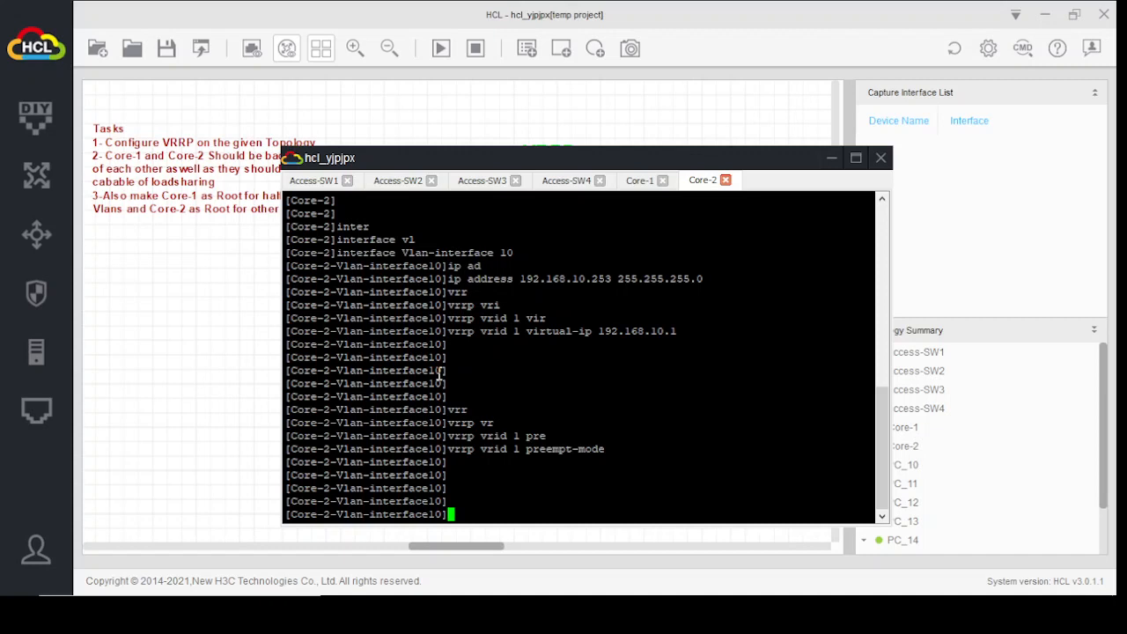
Create VLAN interface 20 on Core-2 and assign it IP address 192.168.20.253 with mask 255.255.255.0.
type("quit")
key("Return")
type("inter")
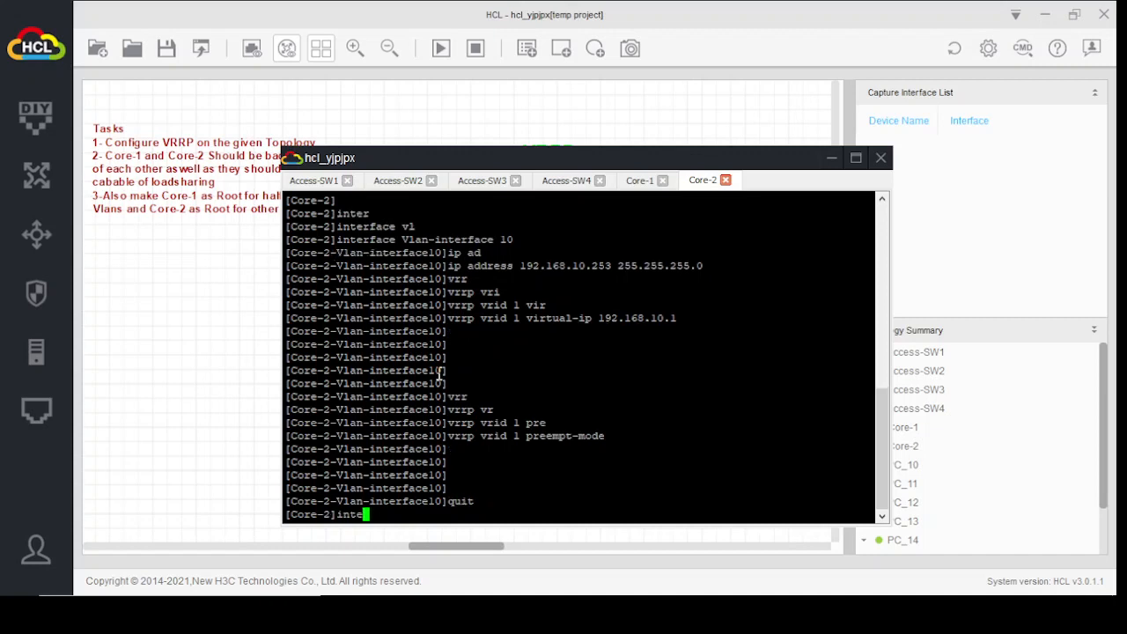
key("Tab")
type("vl")
key("Tab")
type("20")
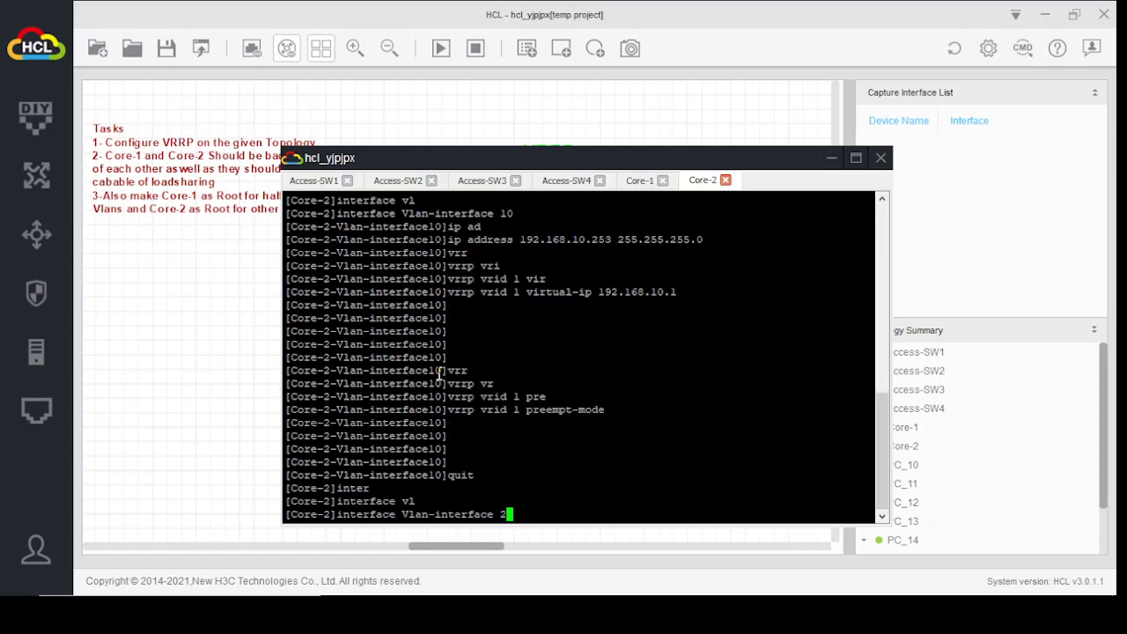
key("Return")
type("ip ad")
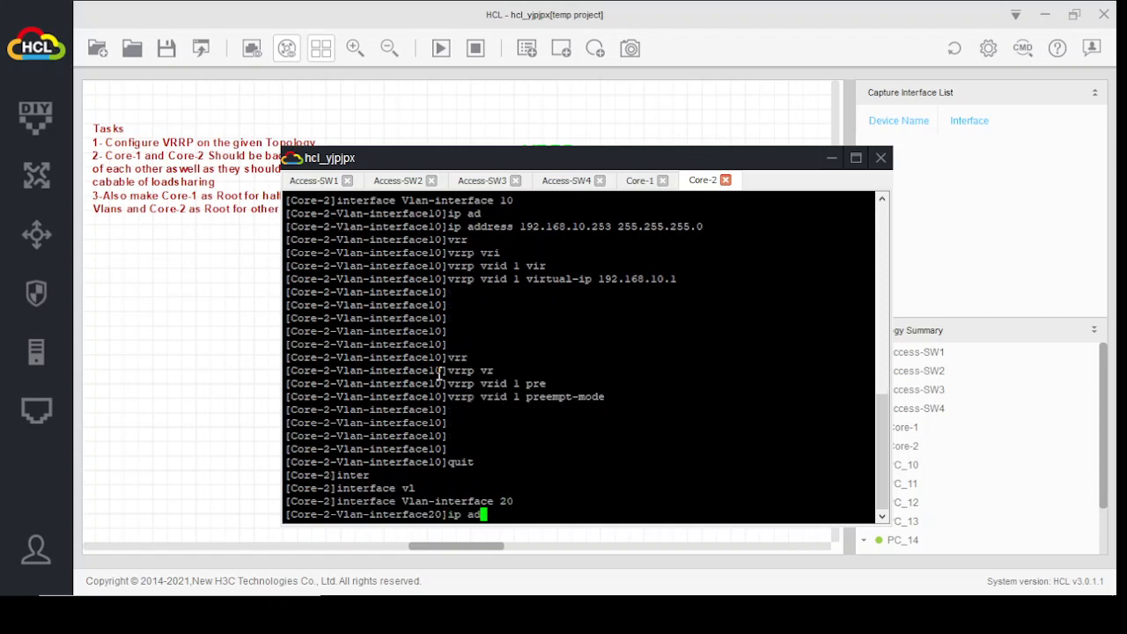
key("Tab")
type("192.168.20.")
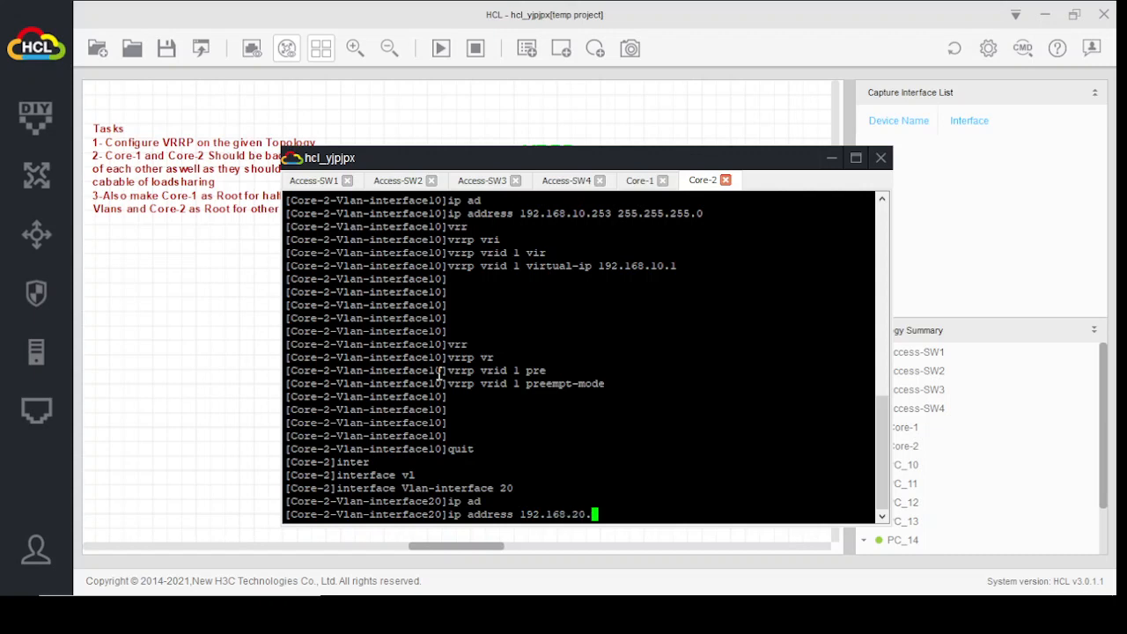
type("253 255.255.255.0")
key("Return")
Configure VRRP group 1 on Core-2's VLAN interface 20 with virtual IP 192.168.20.1.
type("vrr")
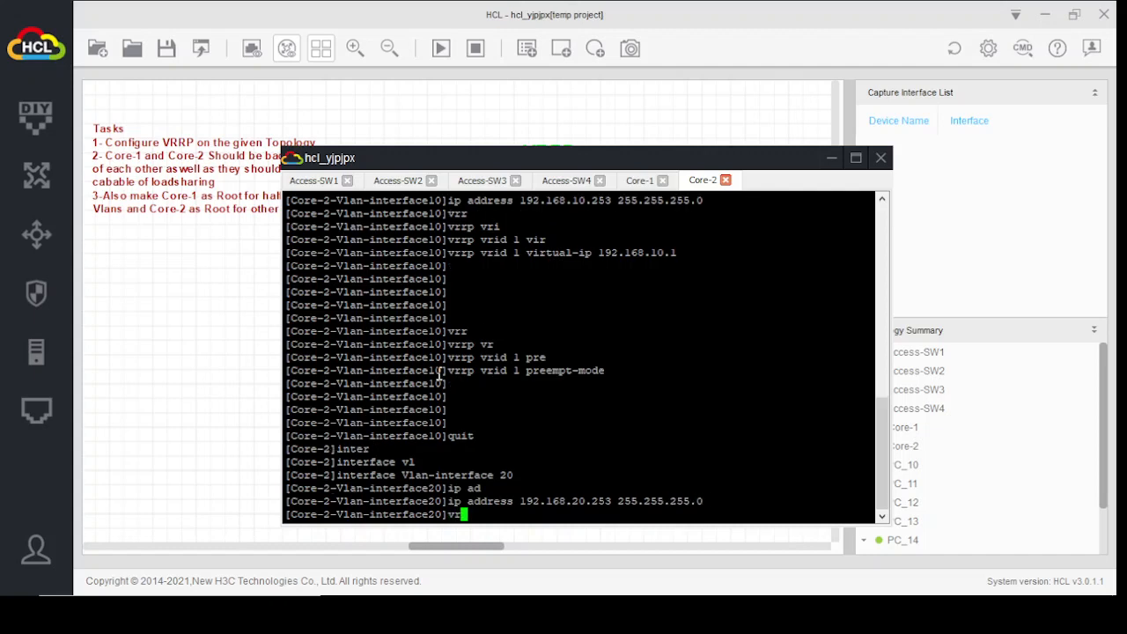
key("Tab")
type("vri")
key("Tab")
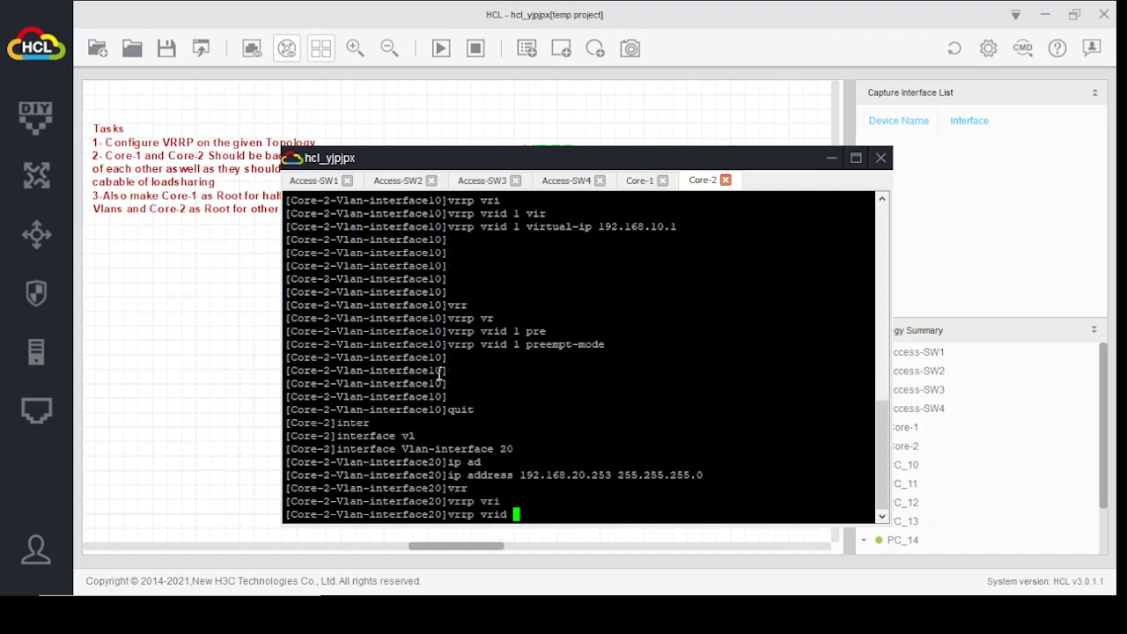
type("1 vir")
key("Tab")
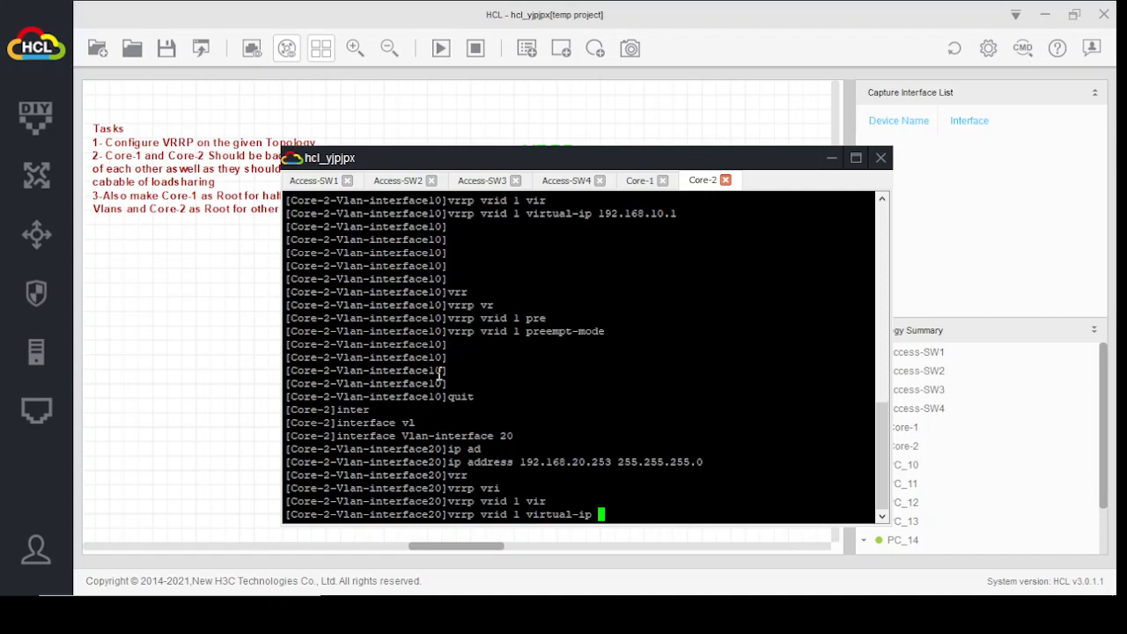
type("192.168.20.1")
key("Return")
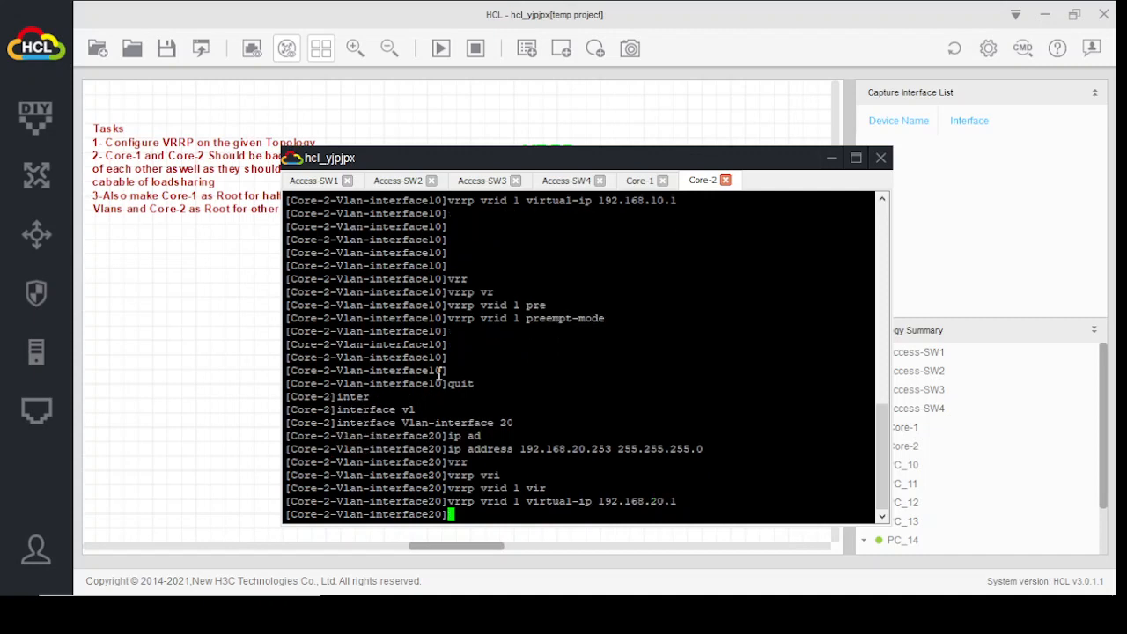
Enable preempt mode for VRRP group 1 on Core-2's VLAN interface 20.
type("vr")
key("Tab")
type("vri")
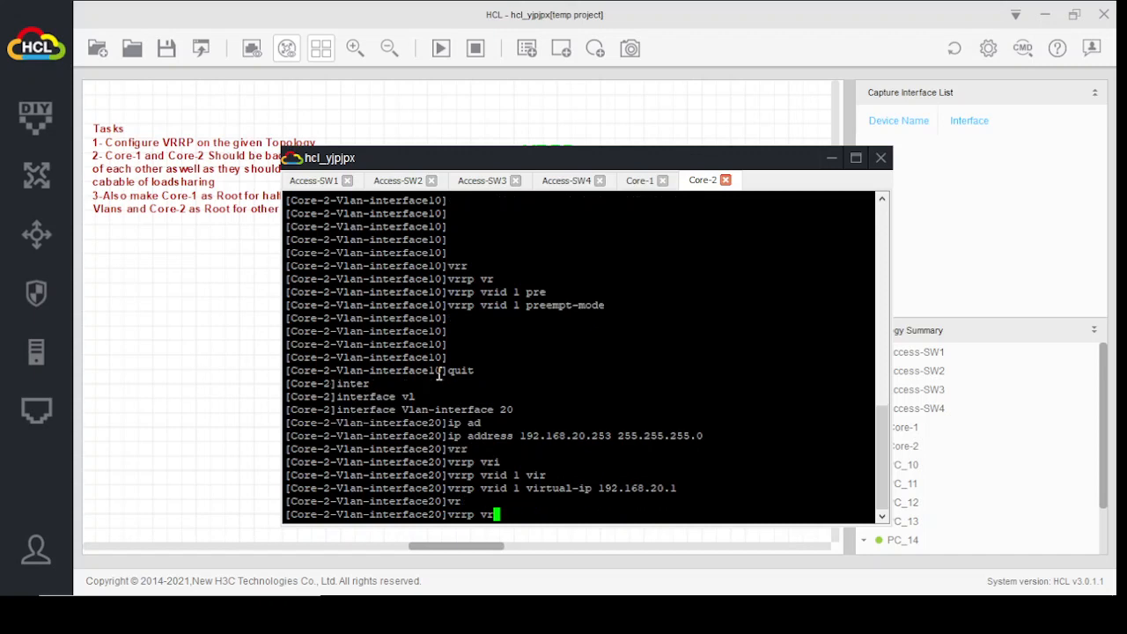
key("Tab")
type("1 ")
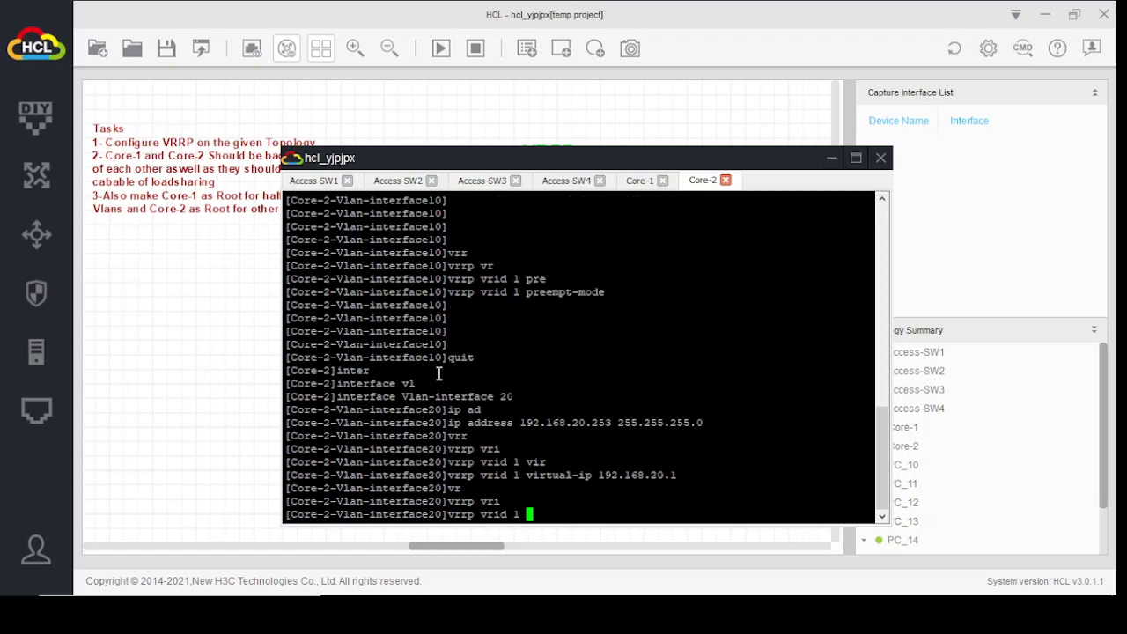
type("pre")
key("Tab")
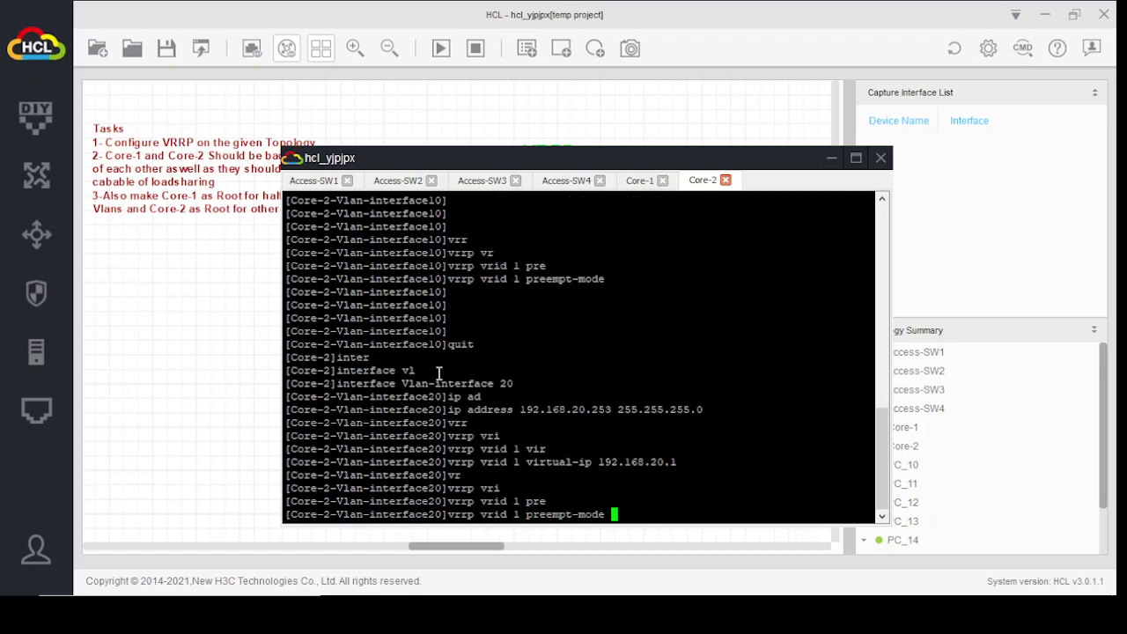
key("Return")
key("Return")
key("Return")
key("Return")
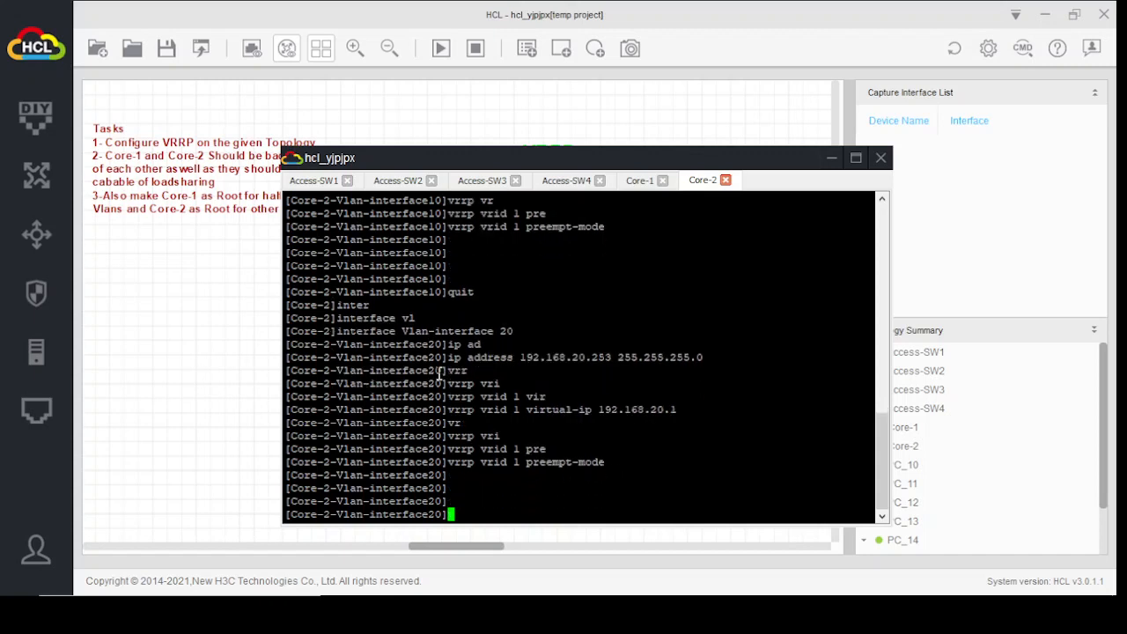
Leave VLAN interface 20 on Core-2 and create VLAN interface 30.
type("quit")
key("Return")
key("Return")
key("Return")
type("inter")
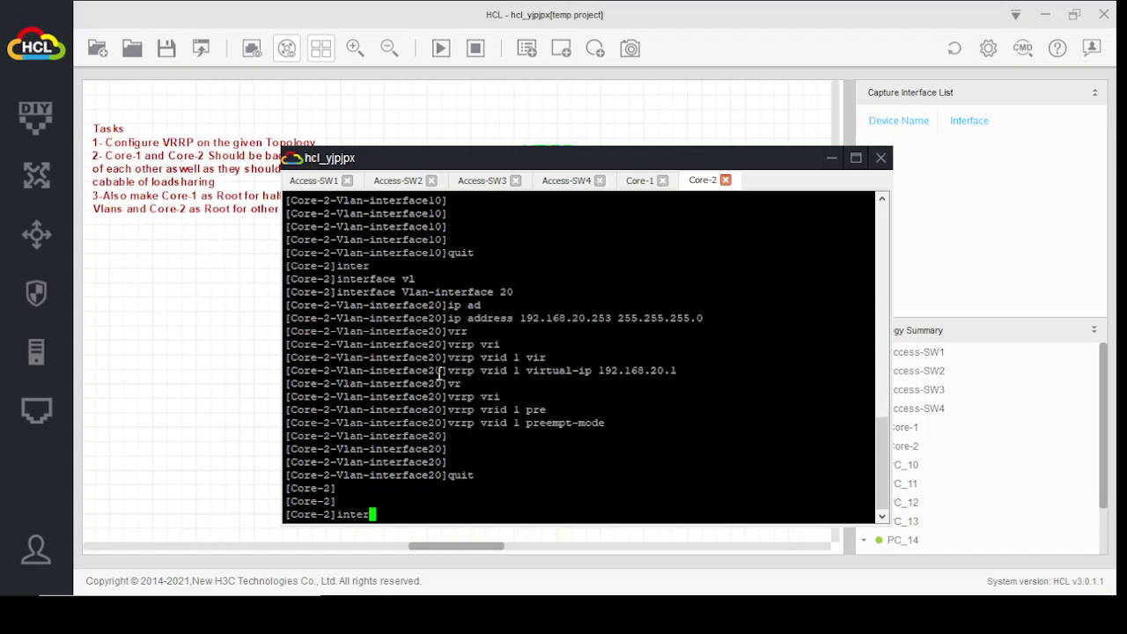
key("Tab")
type("vl")
key("Tab")
type("30")
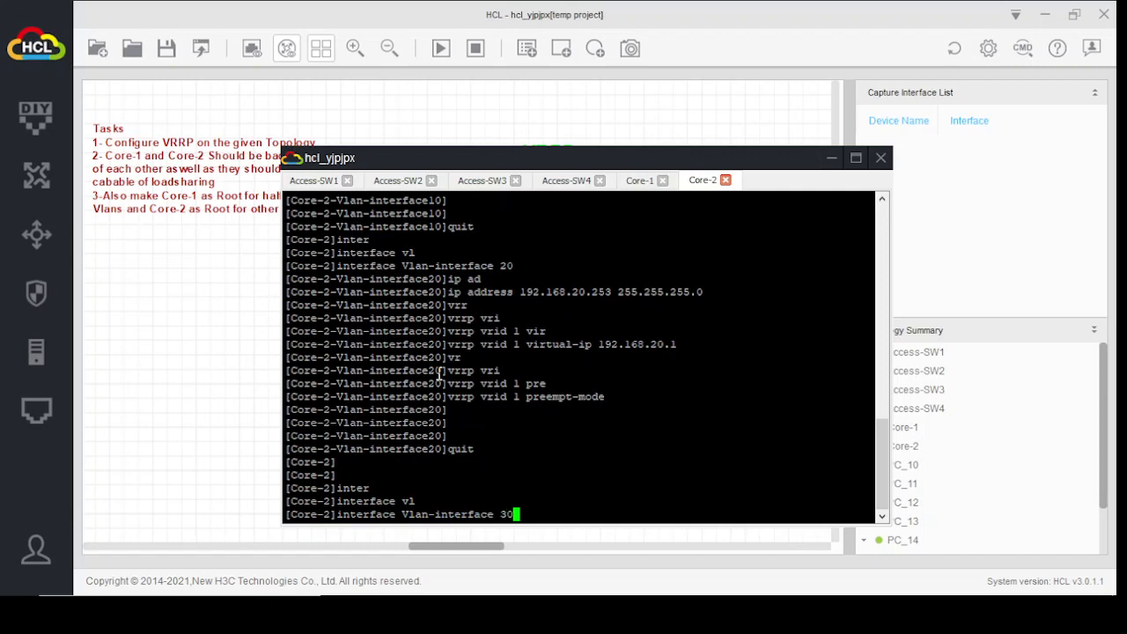
key("Return")
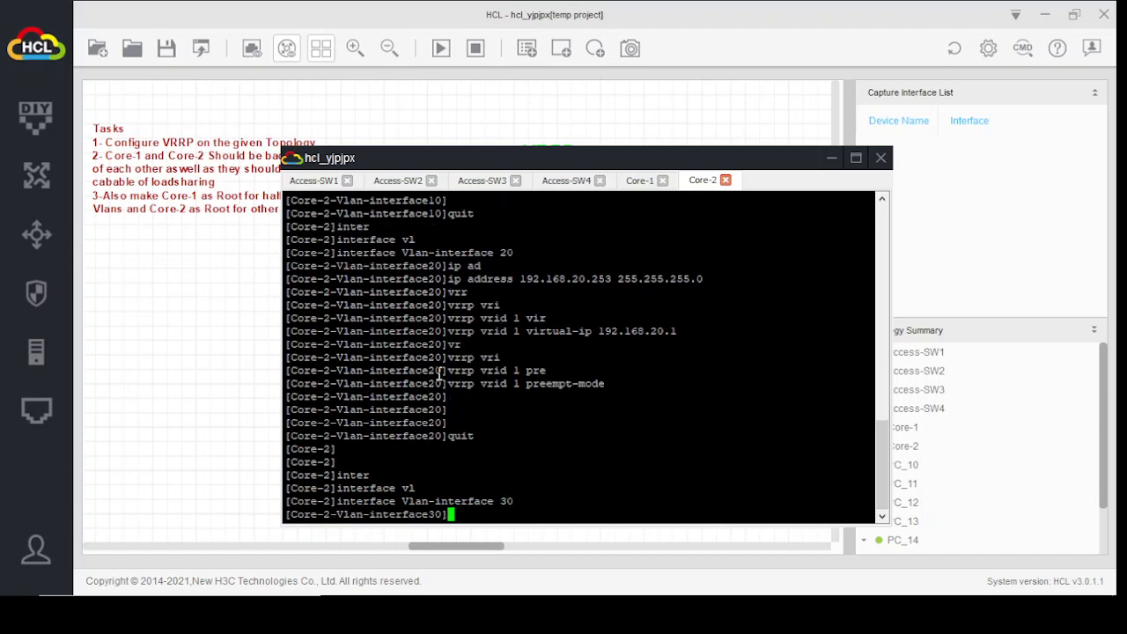
Assign IP address 192.168.30.253 with mask 255.255.255.0 to Core-2's VLAN interface 30.
type("ipa d")
key("Return")
type("ip")
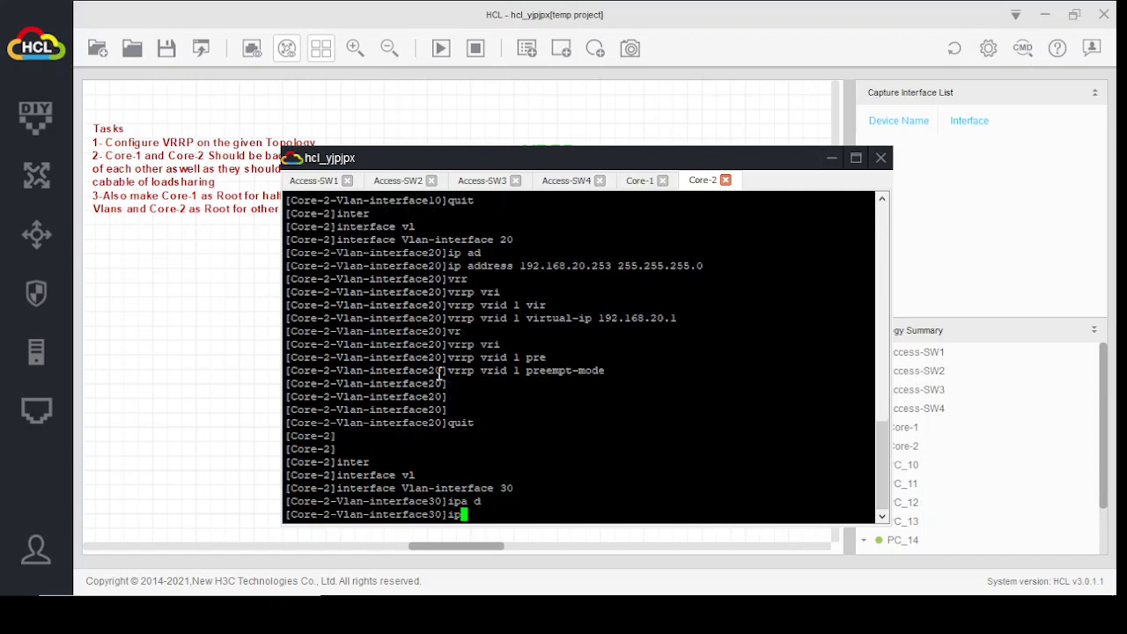
type(" ad")
key("Tab")
type("192")
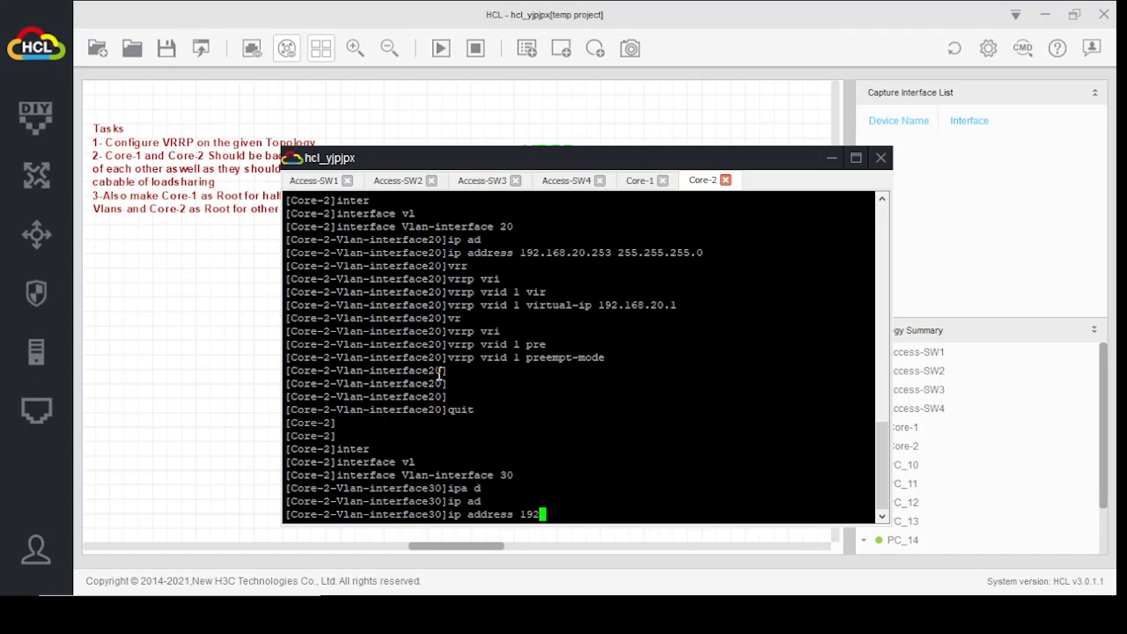
type(".168.30.253 255.2")
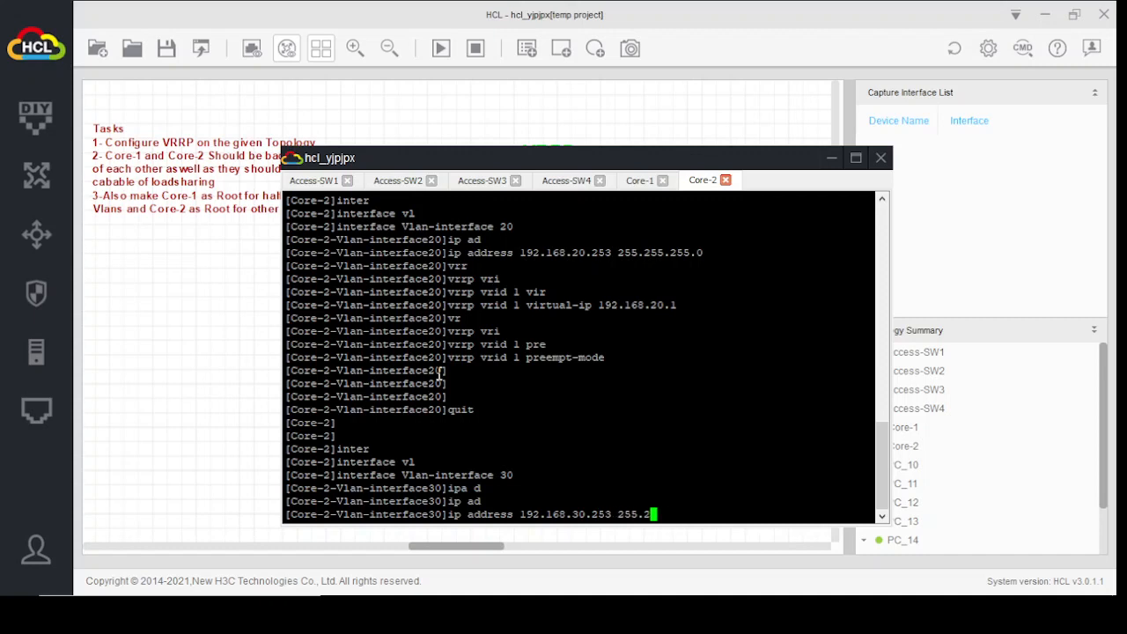
type("55.255.0")
key("Return")
key("Return")
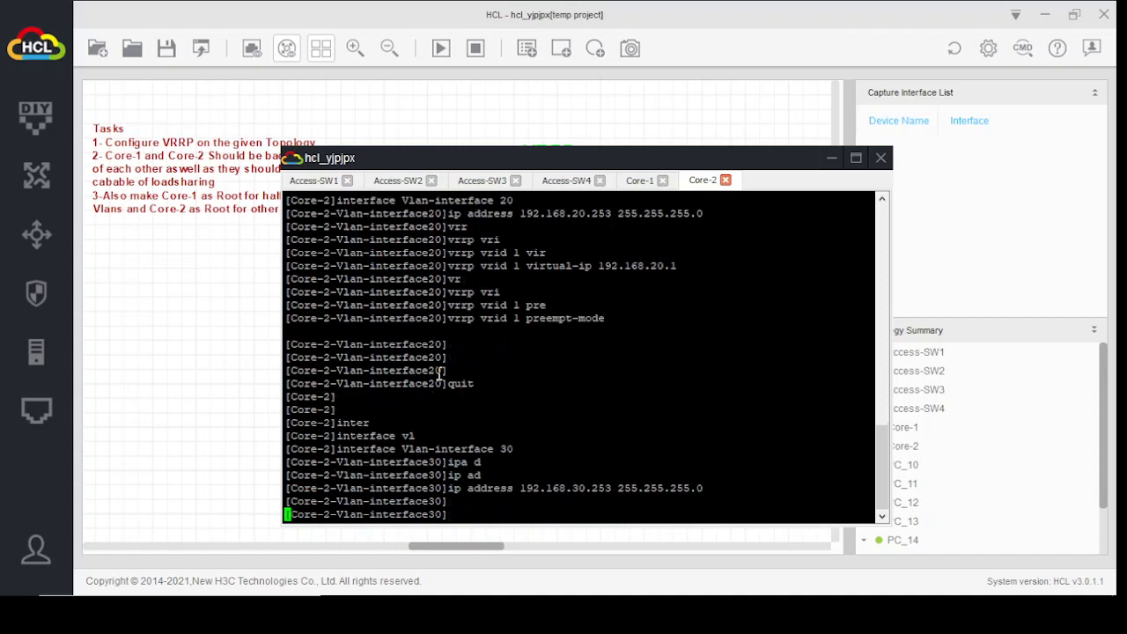
Configure VRRP group 1 on Core-2's VLAN interface 30 with virtual IP 192.168.30.1.
type("vrr")
key("Tab")
type("v")
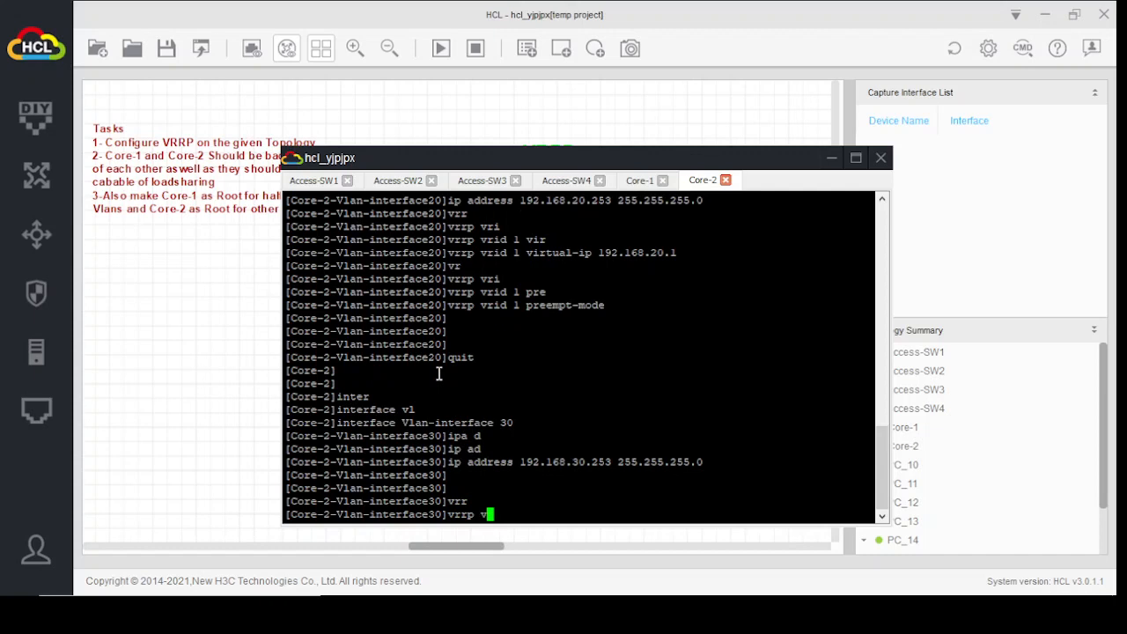
type("r")
key("Tab")
type("1 ")
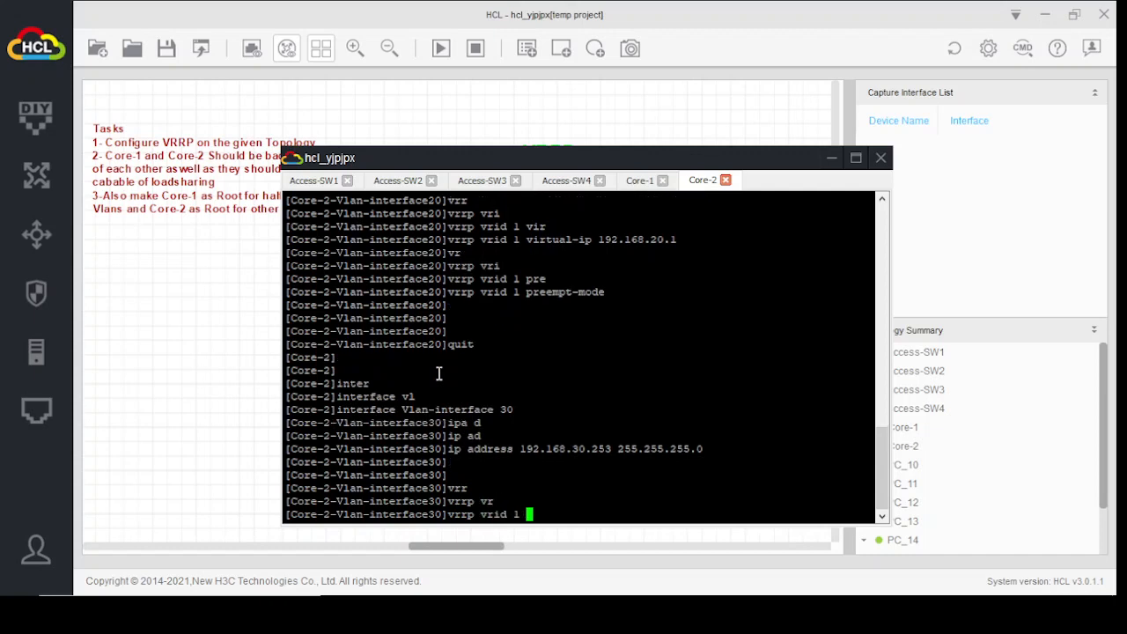
type("vir")
key("Tab")
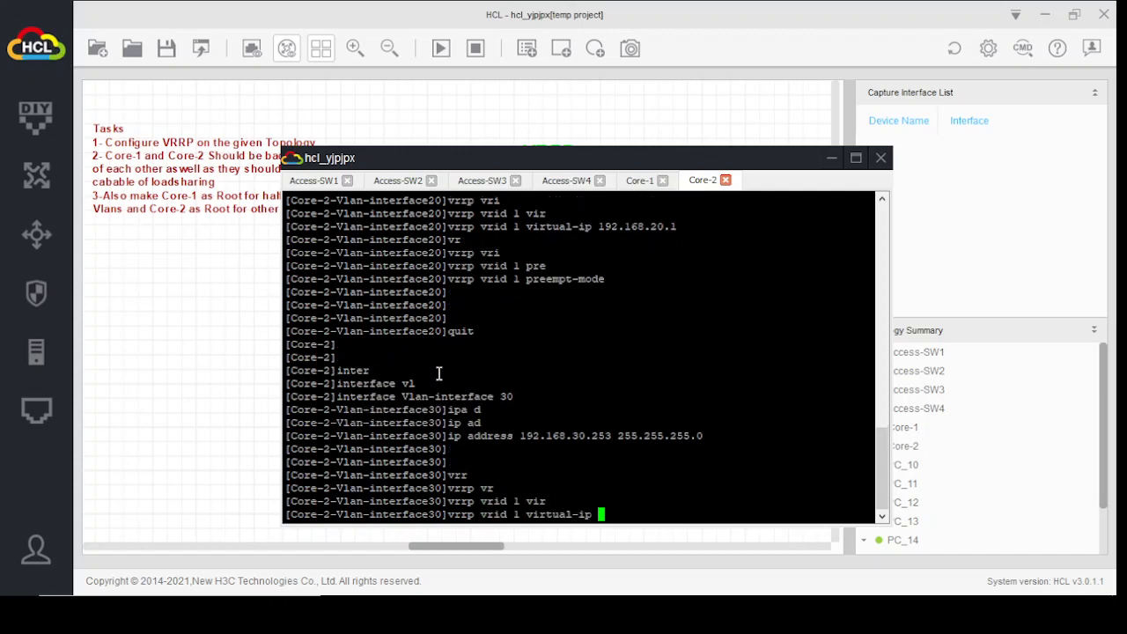
type("192.168.30.1")
key("Return")
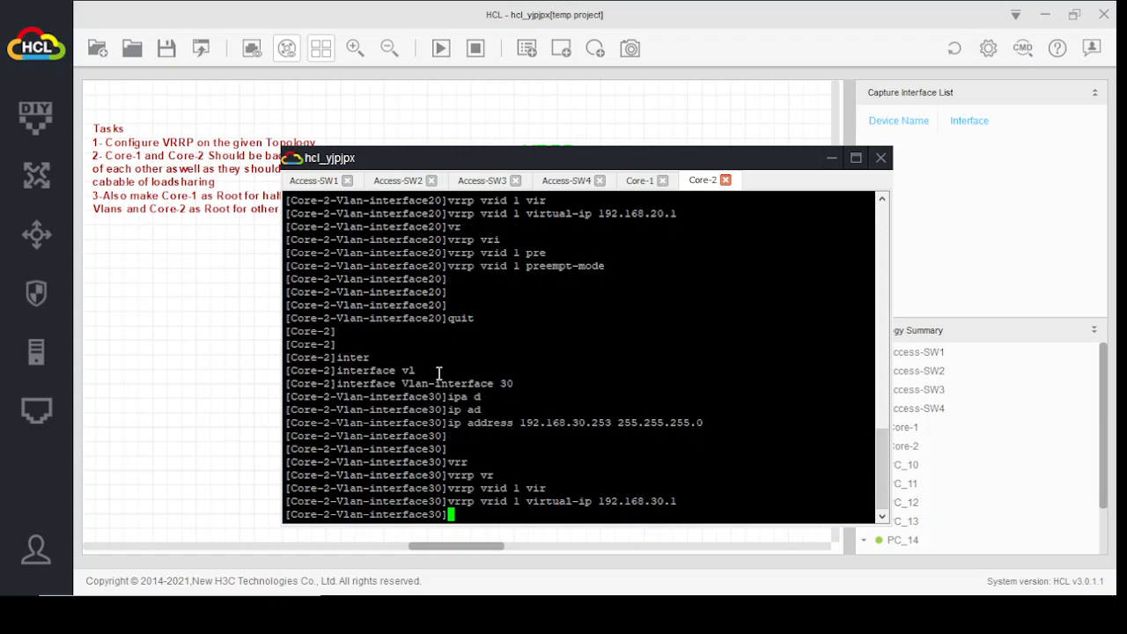
Enable preempt mode for VRRP group 1 on Core-2's VLAN interface 30.
type("vrr")
key("Tab")
type("r")
key("Tab")
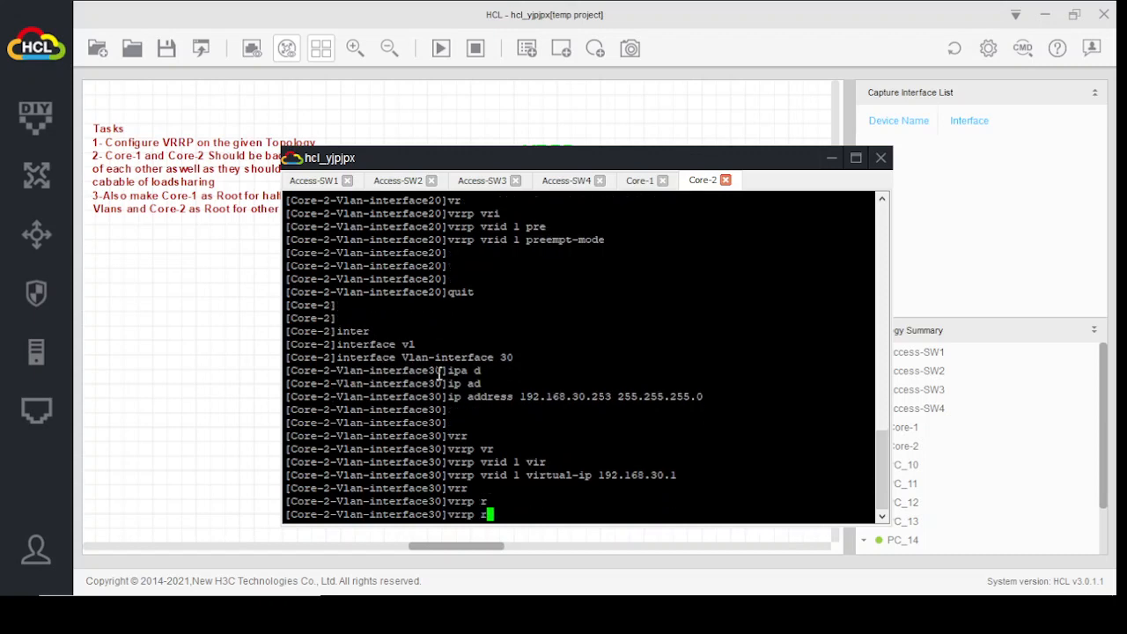
key("BackSpace")
type("vrid")
type("1 pre")
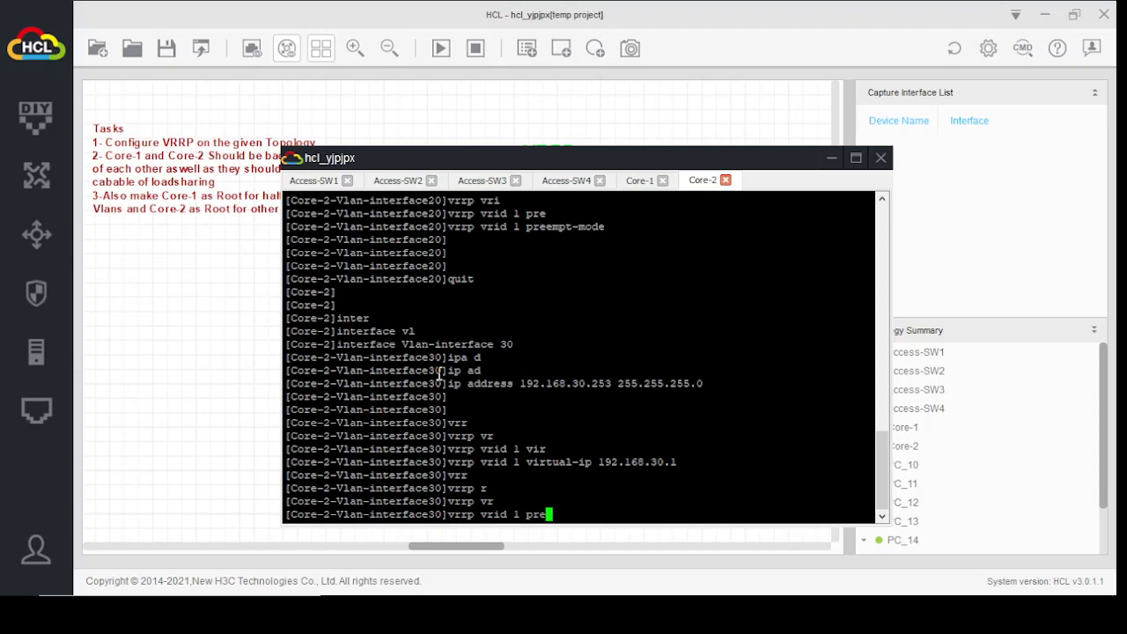
key("Tab")
key("Return")
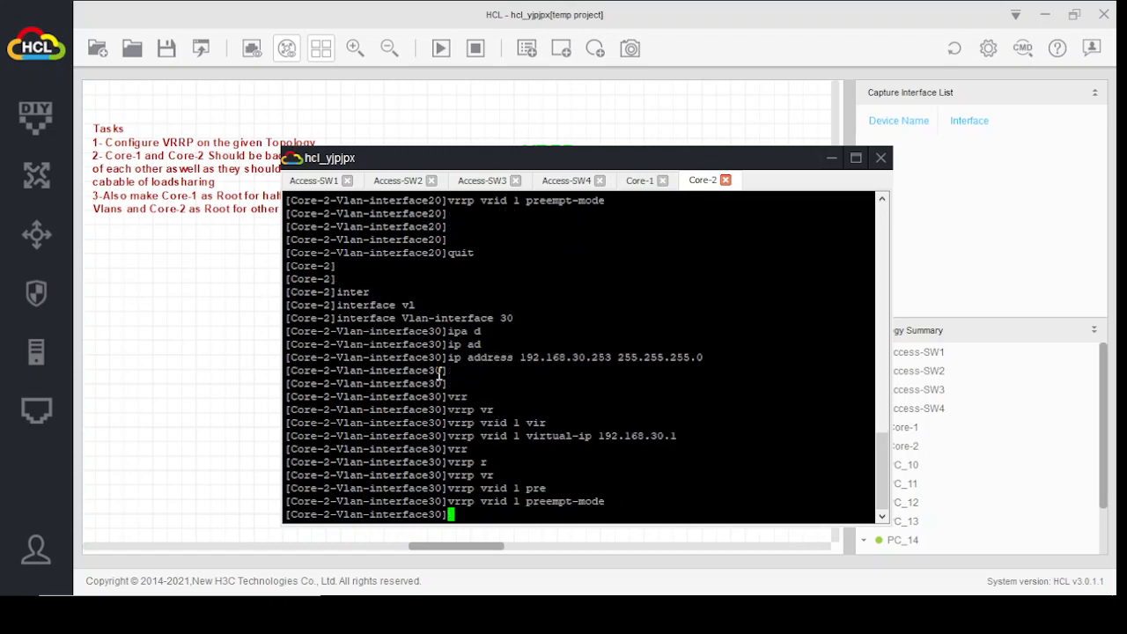
Set the priority of VRRP group 1 on Core-2's VLAN interface 30 to 101.
type("vr")
key("Tab")
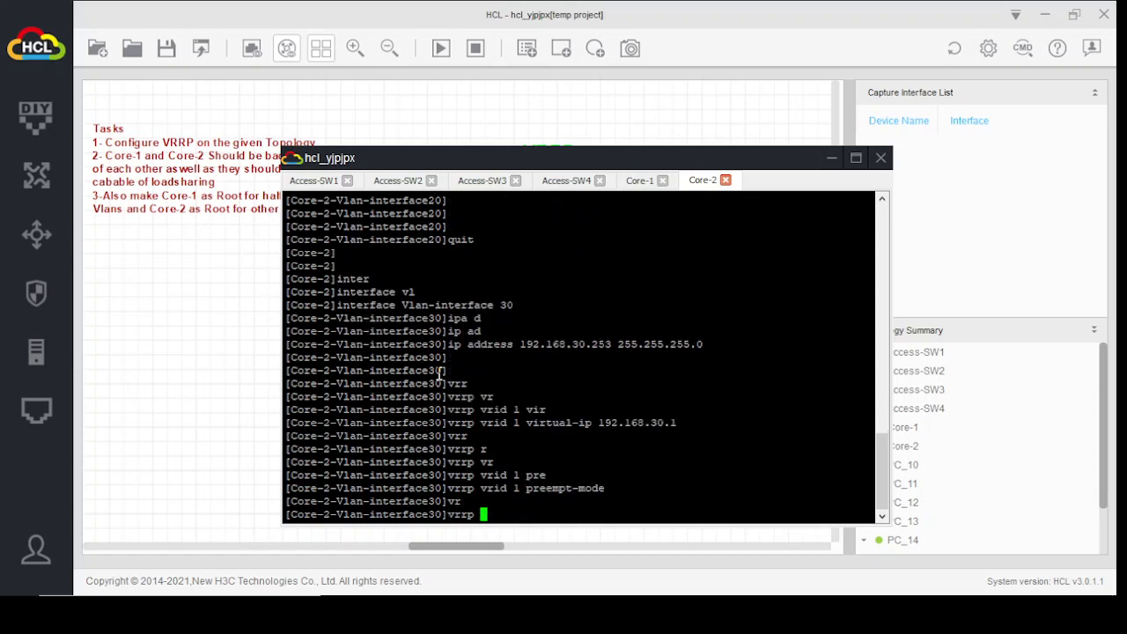
type("vri")
key("Tab")
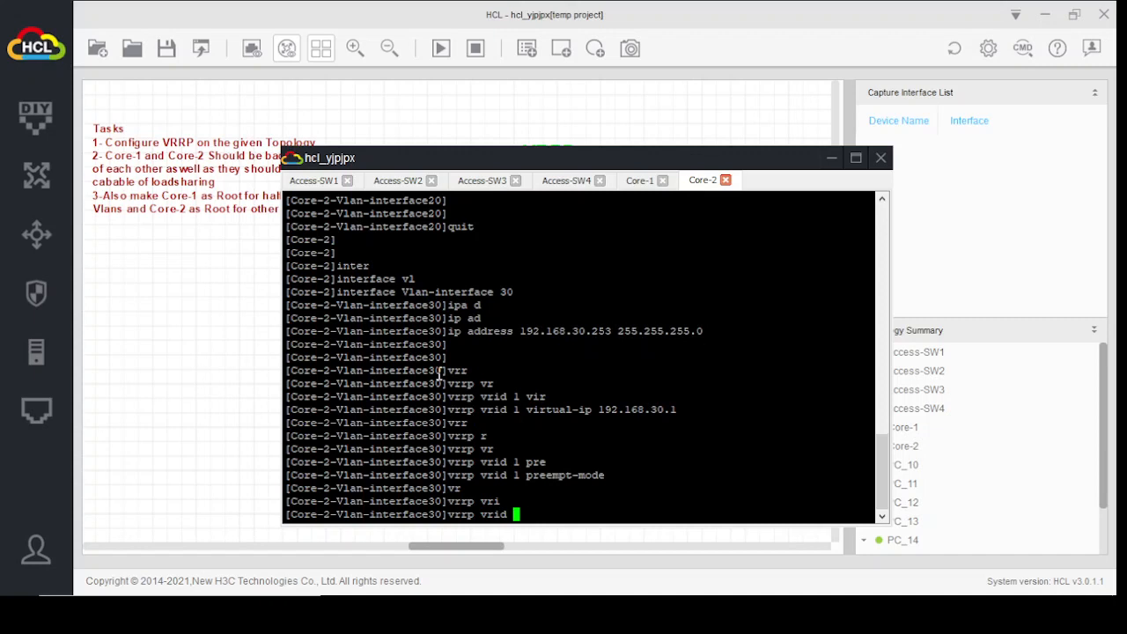
type("1 pr")
key("Tab")
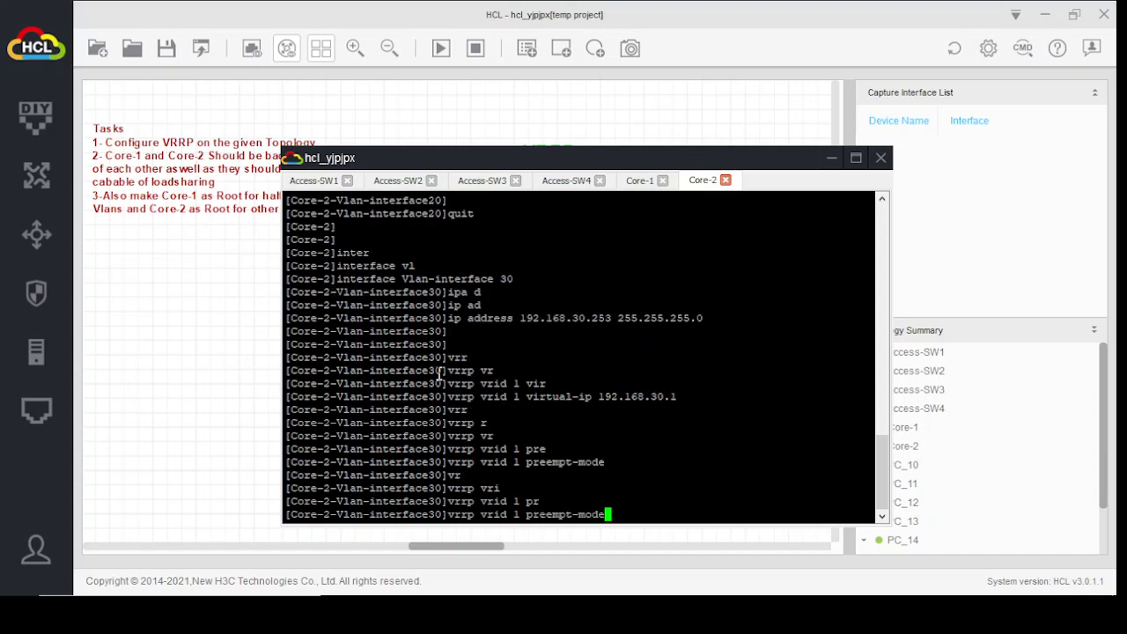
key("BackSpace")
key("BackSpace")
key("BackSpace")
key("BackSpace")
key("BackSpace")
key("BackSpace")
key("BackSpace")
key("BackSpace")
key("BackSpace")
key("BackSpace")
key("BackSpace")
type("ri")
key("Tab")
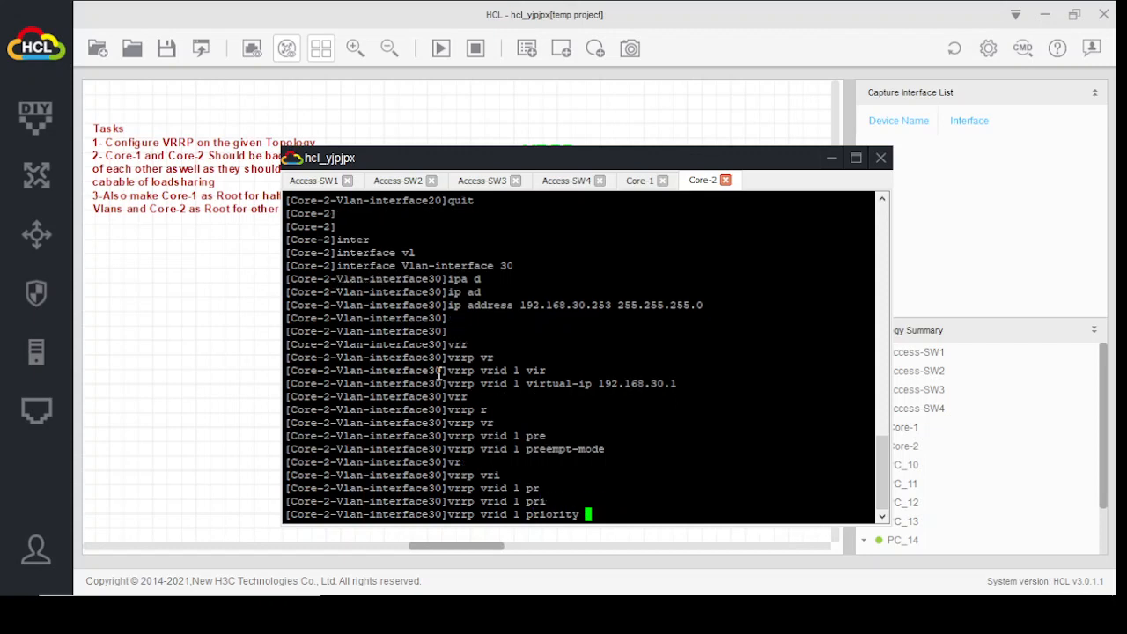
type("101")
key("Return")
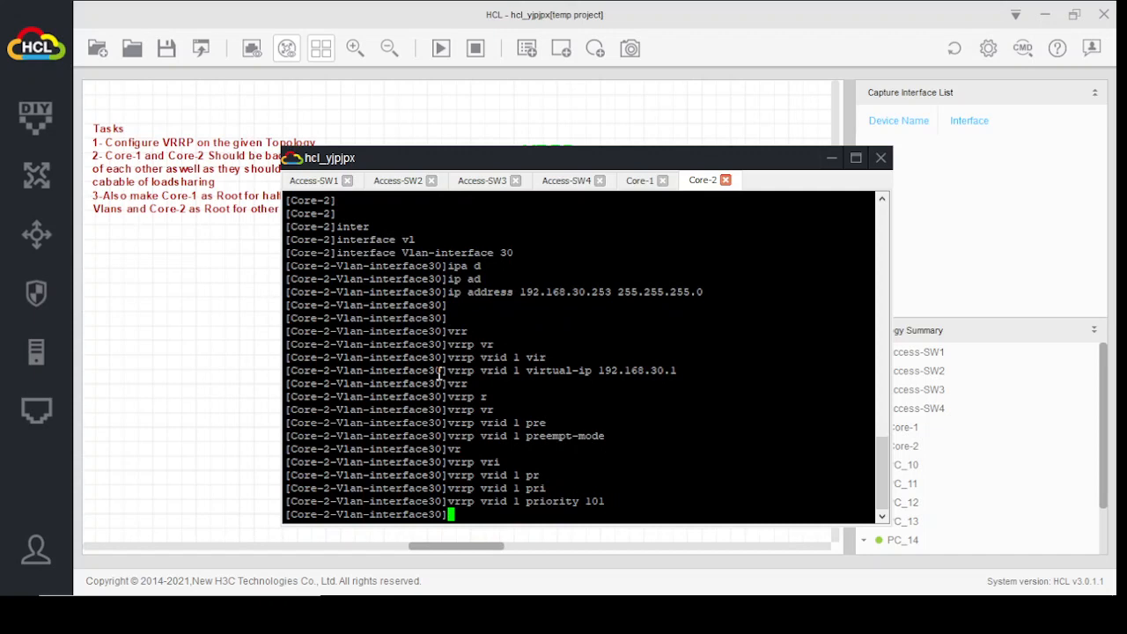
key("Return")
key("Return")
key("Return")
key("Return")
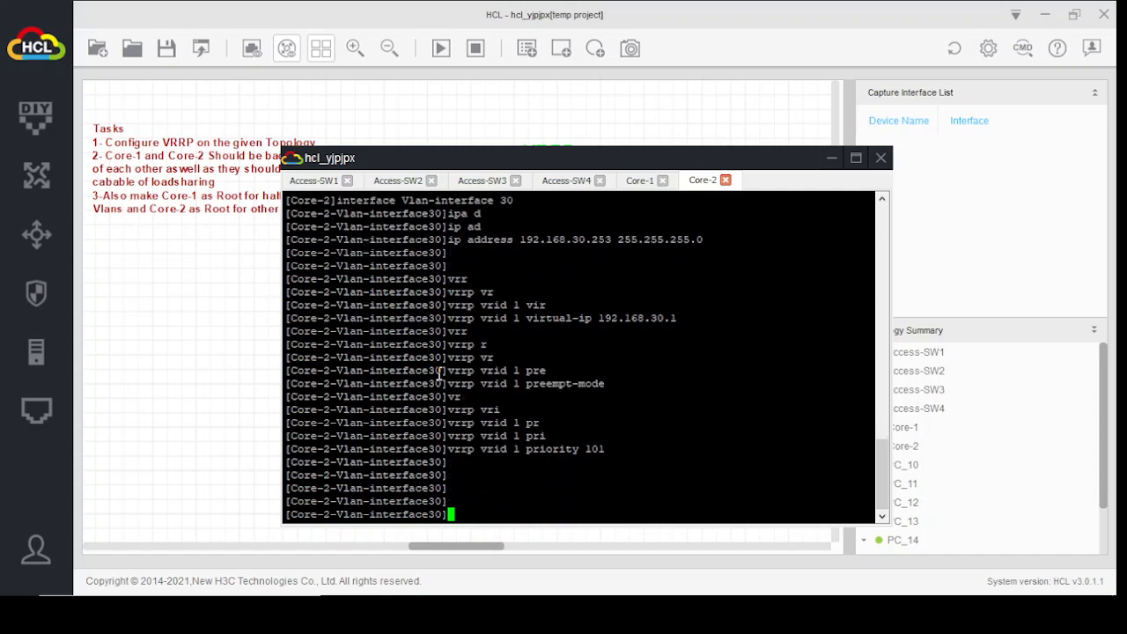
Return to Core-2's system view and set the spanning tree mode to PVST.
type("quit")
key("Return")
key("Return")
key("Return")
key("Return")
key("Return")
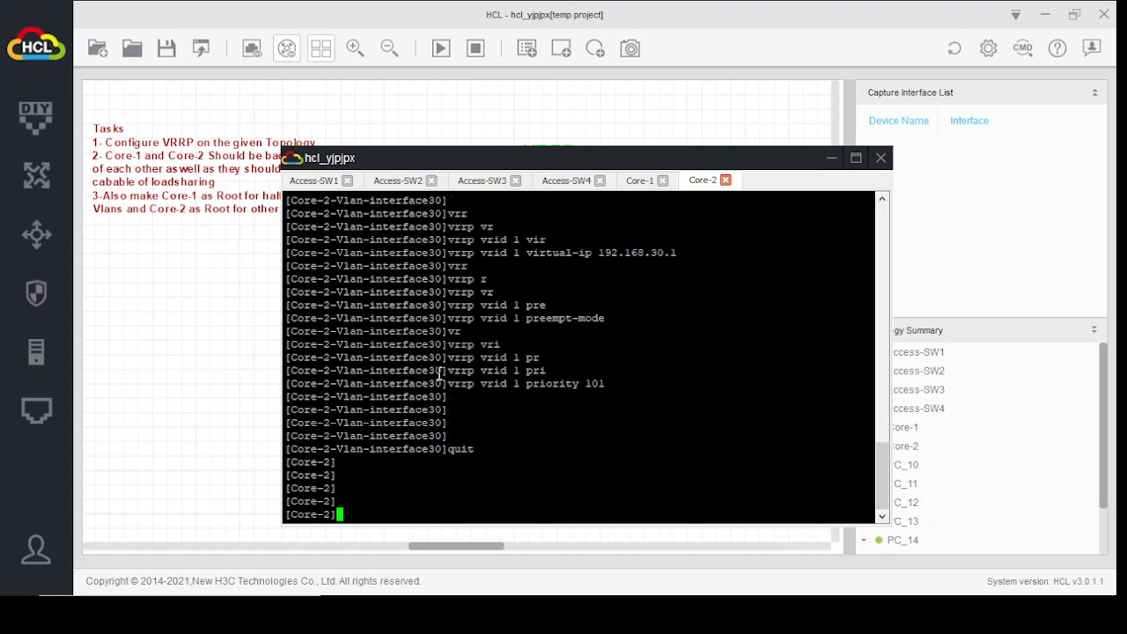
type("st")
key("Tab")
type("mo")
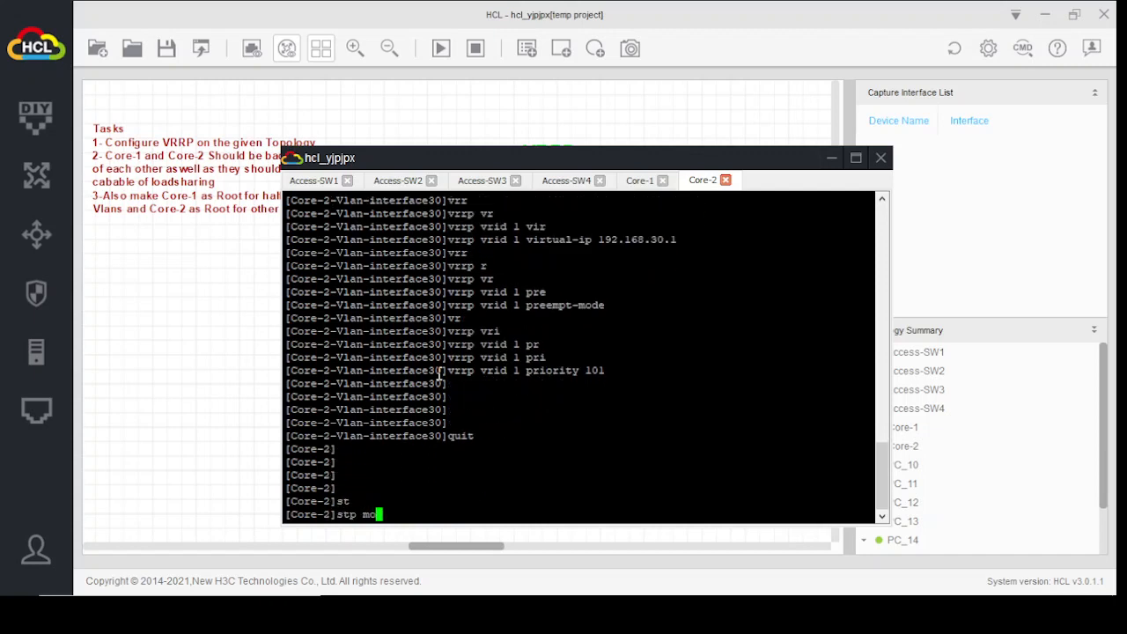
key("Tab")
type("vp")
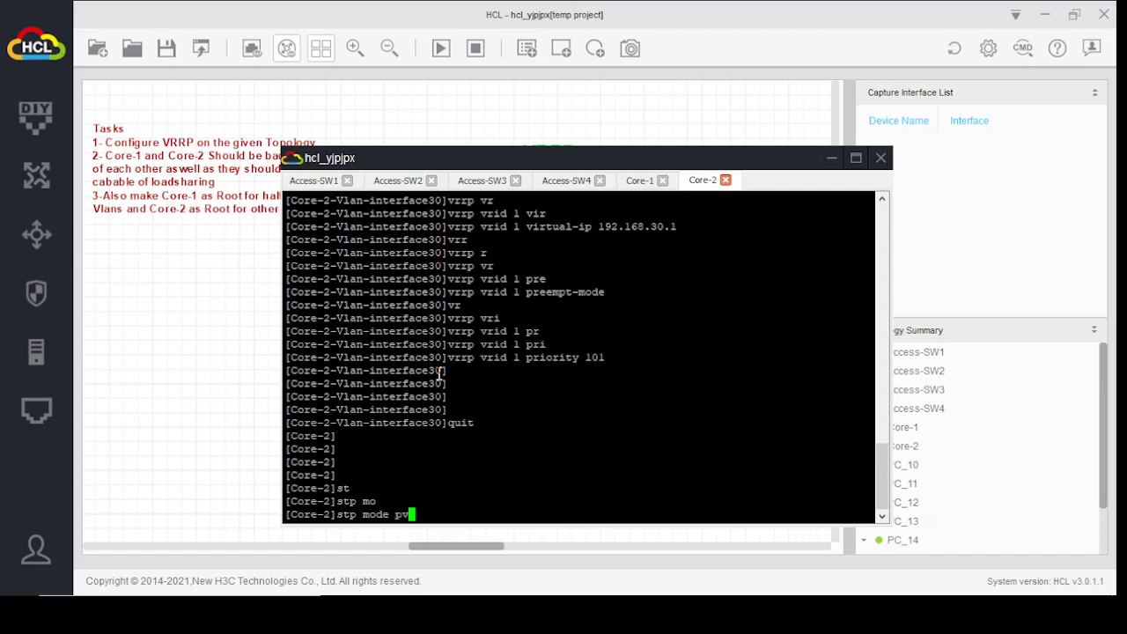
key("Tab")
key("Return")
key("Return")
key("Return")
key("Return")
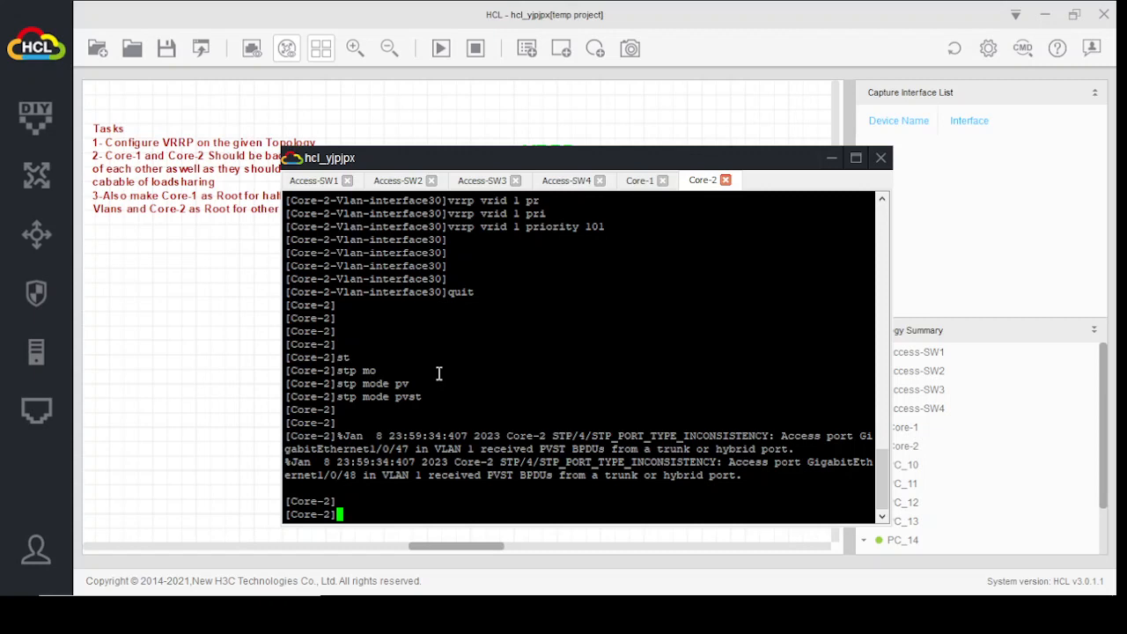
key("Return")
key("Return")
key("Return")
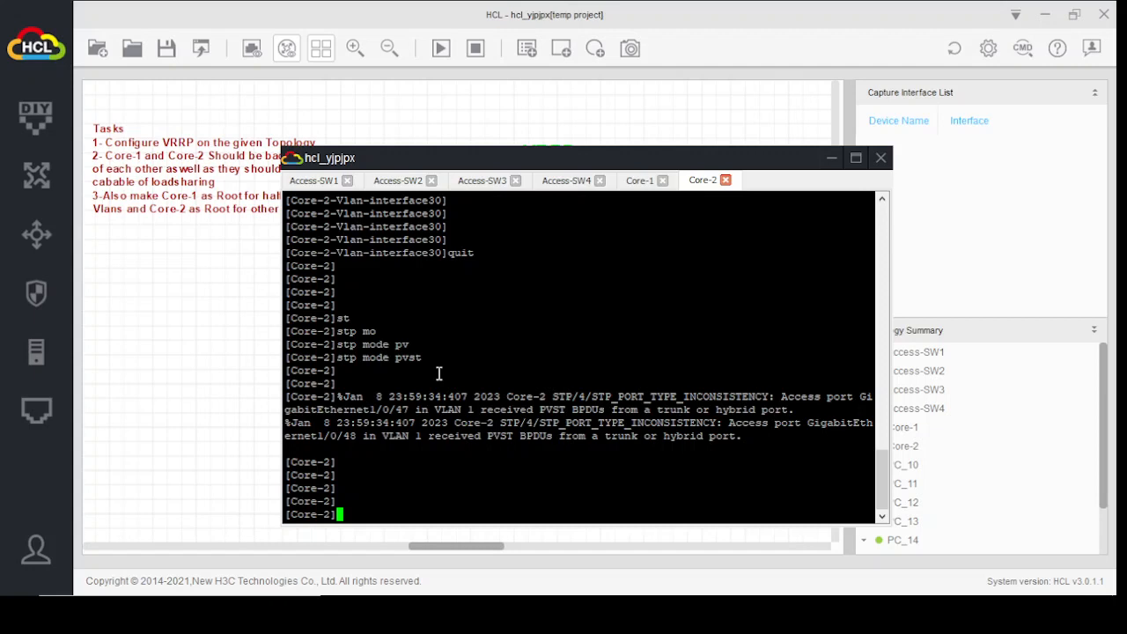
Set Core-2's spanning tree priority for VLAN 1 to 4096.
type("st")
key("Tab")
type("v")
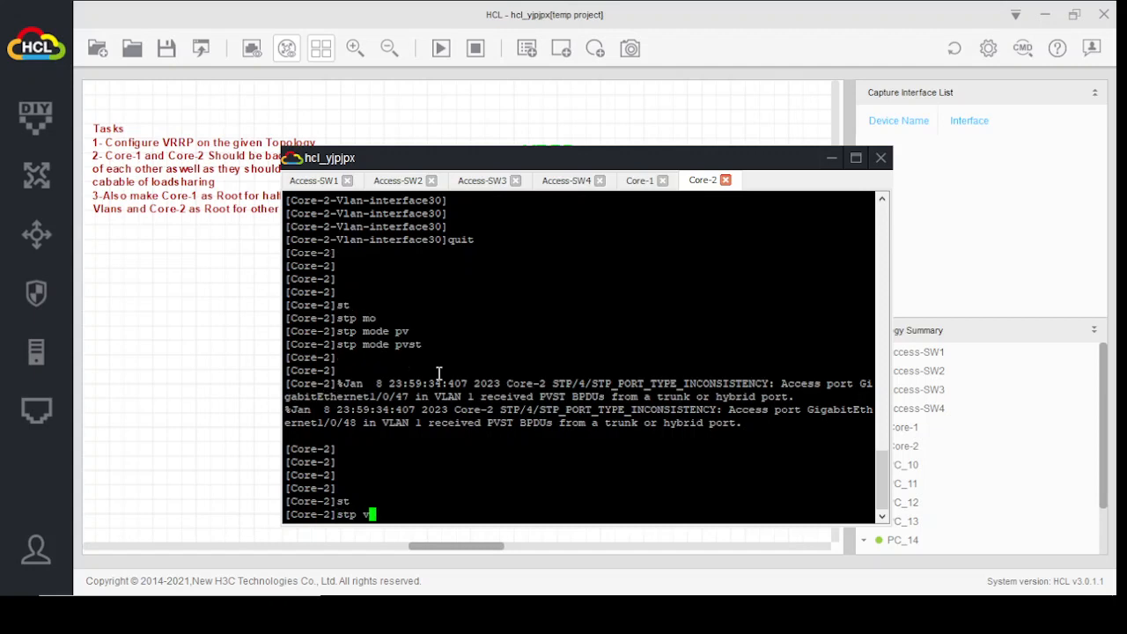
key("Tab")
type("1 ")
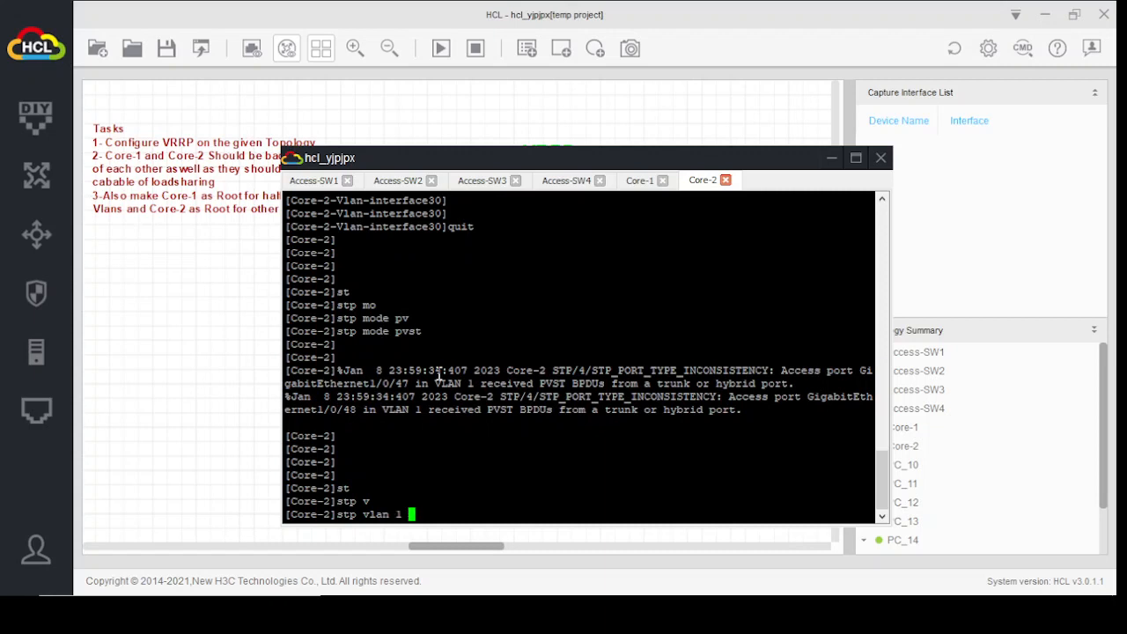
type("pri")
key("Tab")
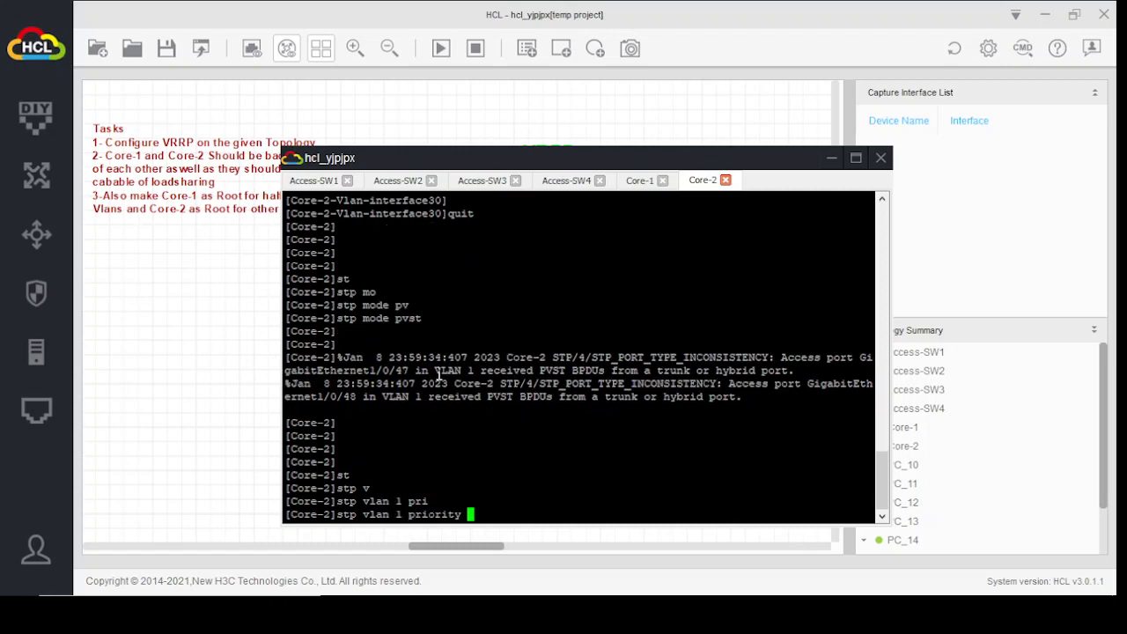
type("4096")
key("Return")
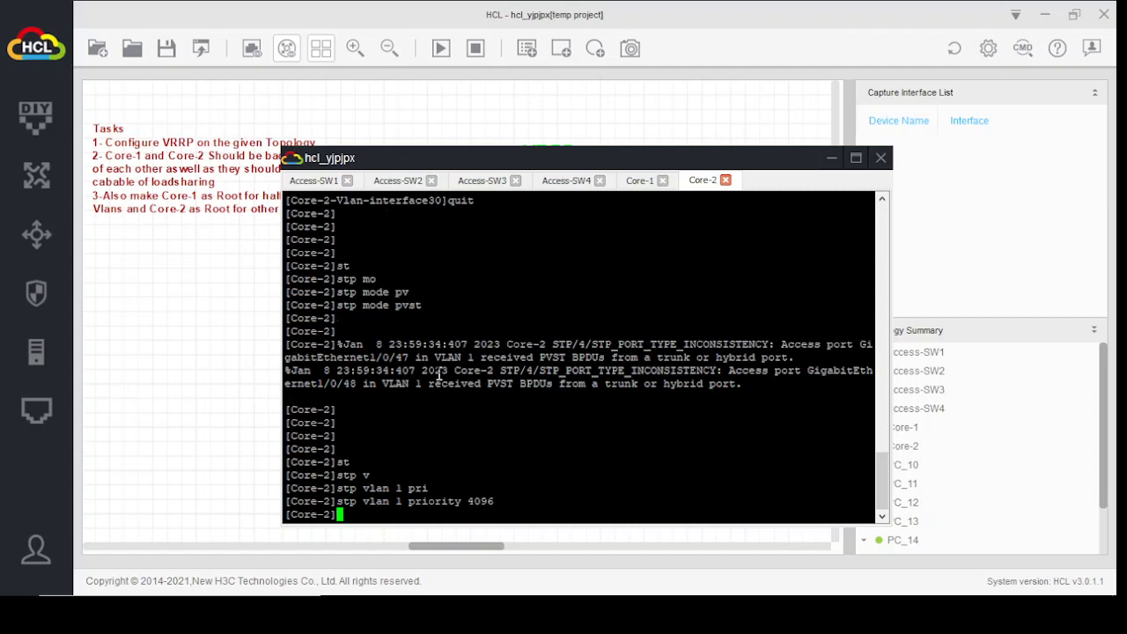
Set Core-2's spanning tree priority for VLAN 10 to 4096.
type("st")
key("Tab")
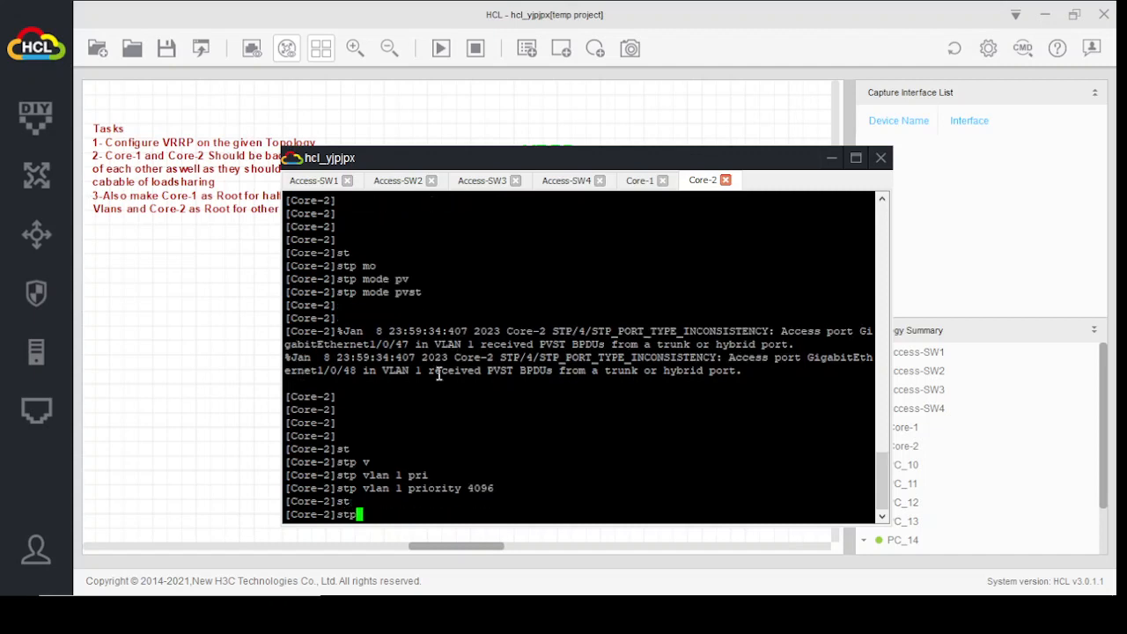
key("Up")
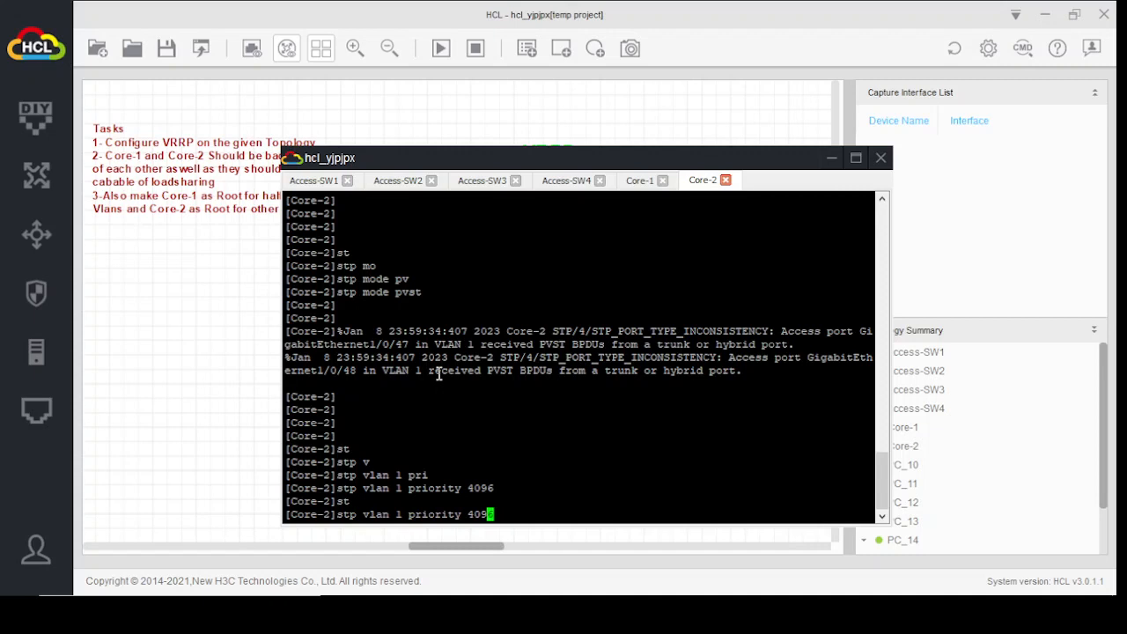
key("Left")
key("Left")
key("Left")
key("Left")
key("Left")
key("Left")
key("Left")
key("Left")
key("Left")
key("Left")
key("Left")
key("Left")
key("Left")
key("Left")
key("Left")
key("Right")
type("0")
key("Return")
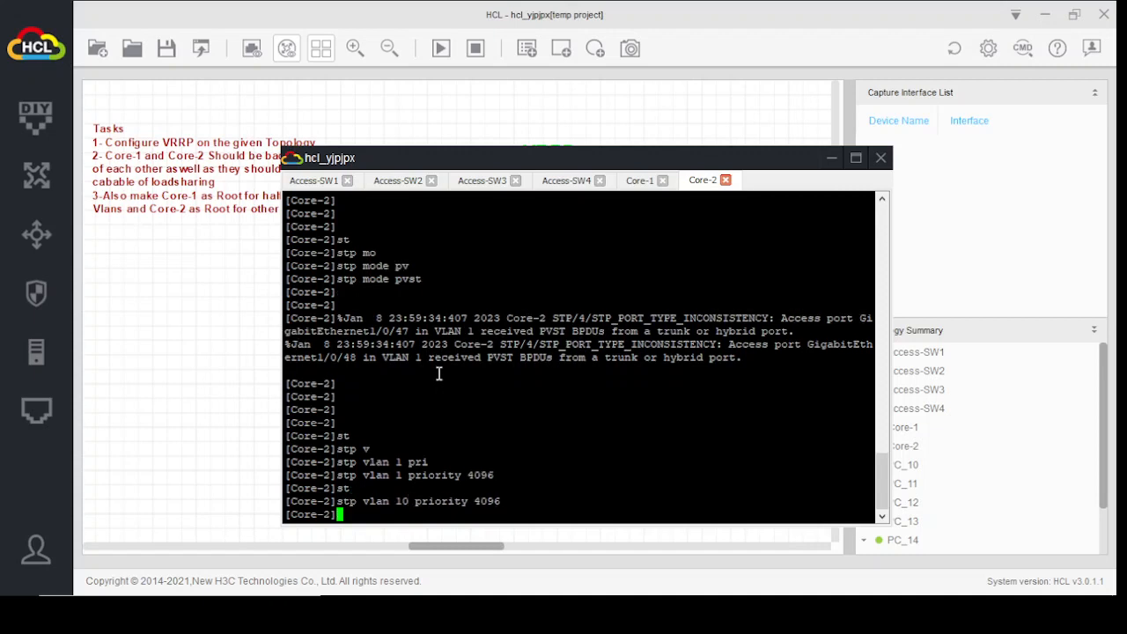
Set Core-2's spanning tree priority for VLAN 20 to 4096.
key("Up")
key("Left")
key("Left")
key("Left")
key("Left")
key("Left")
key("Left")
key("Left")
key("Left")
key("Left")
key("Left")
key("Left")
key("Left")
key("Left")
key("Left")
key("Left")
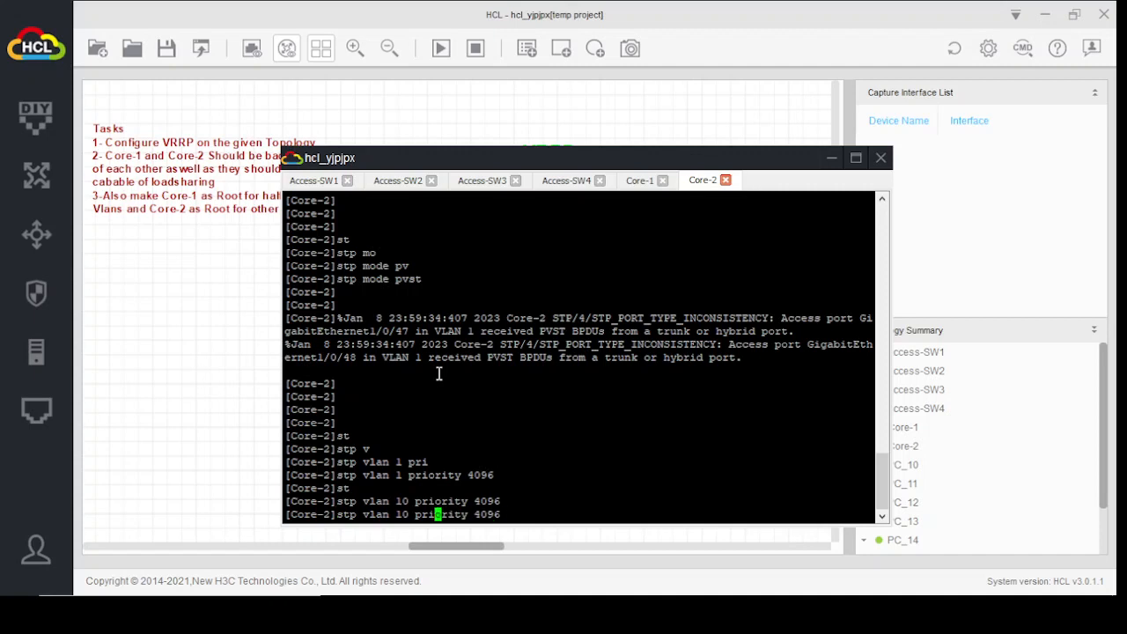
key("BackSpace")
type("2")
key("Return")
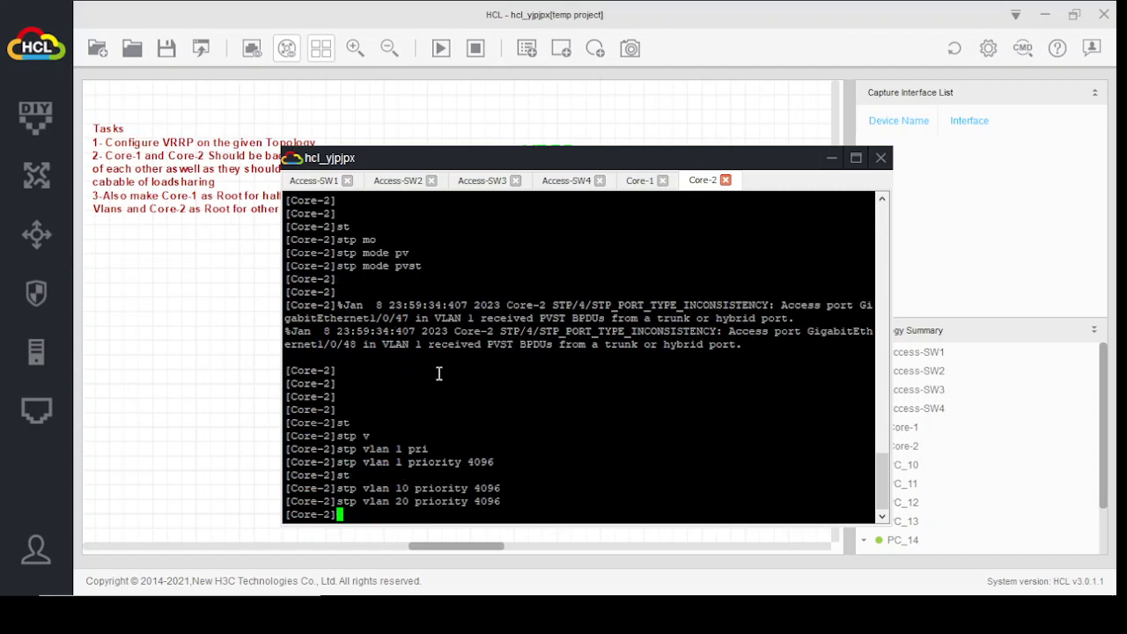
key("Return")
key("Return")
key("Return")
Set Core-2's spanning tree priority for VLAN 30 to 0.
key("Up")
key("Left")
key("Left")
key("Left")
key("Left")
key("Left")
key("Left")
key("Left")
key("Left")
key("Left")
key("Left")
key("Left")
key("Left")
key("Left")
key("Left")
key("Left")
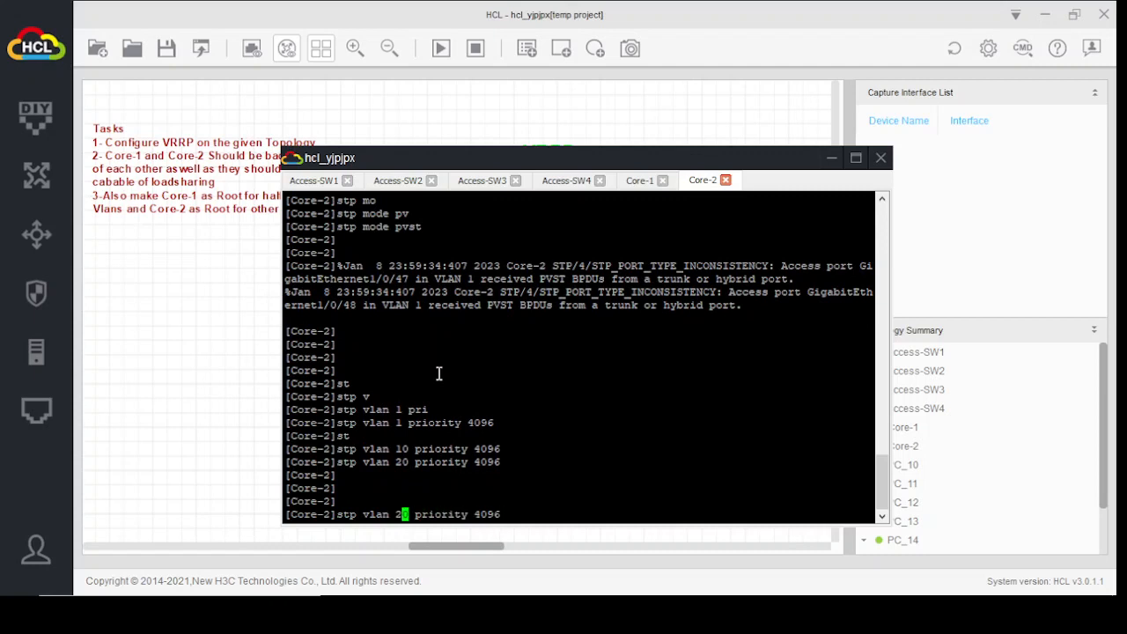
key("BackSpace")
type("3")
key("Right")
key("Right")
key("Right")
key("Right")
key("Right")
key("Right")
key("Right")
key("Right")
key("Right")
key("Right")
key("Right")
key("Right")
key("Right")
key("Right")
key("Right")
key("BackSpace")
key("BackSpace")
key("BackSpace")
key("BackSpace")
type("0")
key("Return")
Set Core-2's spanning tree priority for VLAN 40 to 0.
key("Up")
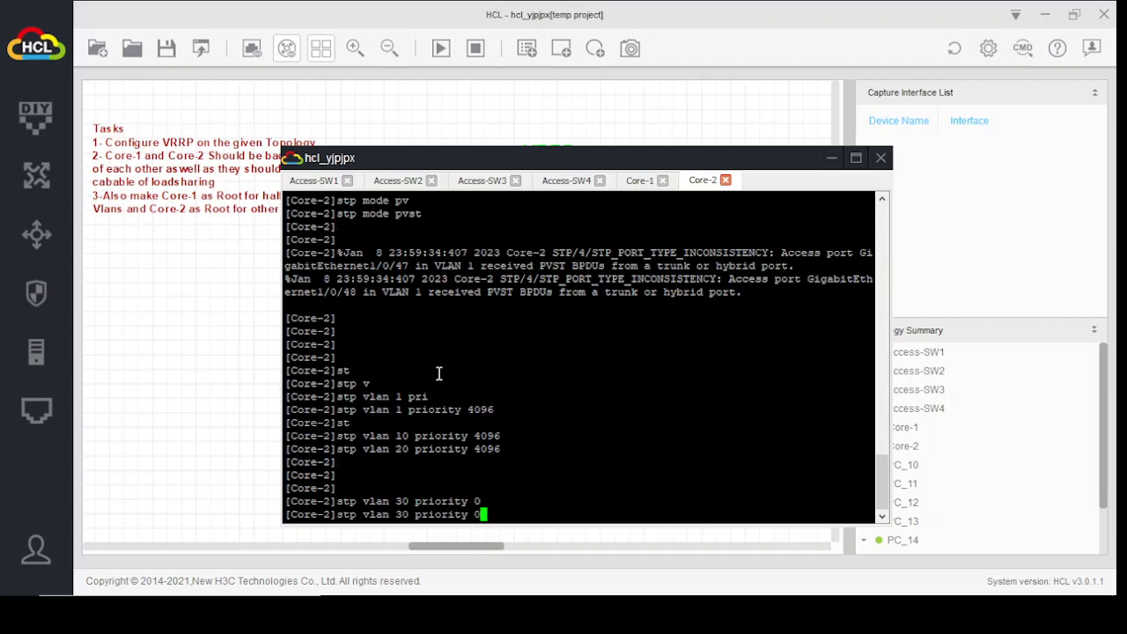
key("Left")
key("Left")
key("Left")
key("Left")
key("Left")
key("Left")
key("Left")
key("Left")
key("Left")
key("Left")
key("Left")
key("Left")
key("Left")
key("Right")
key("BackSpace")
type("4")
key("Return")
key("Return")
key("Return")
key("Return")
key("Return")
key("Return")
key("Return")
key("Return")
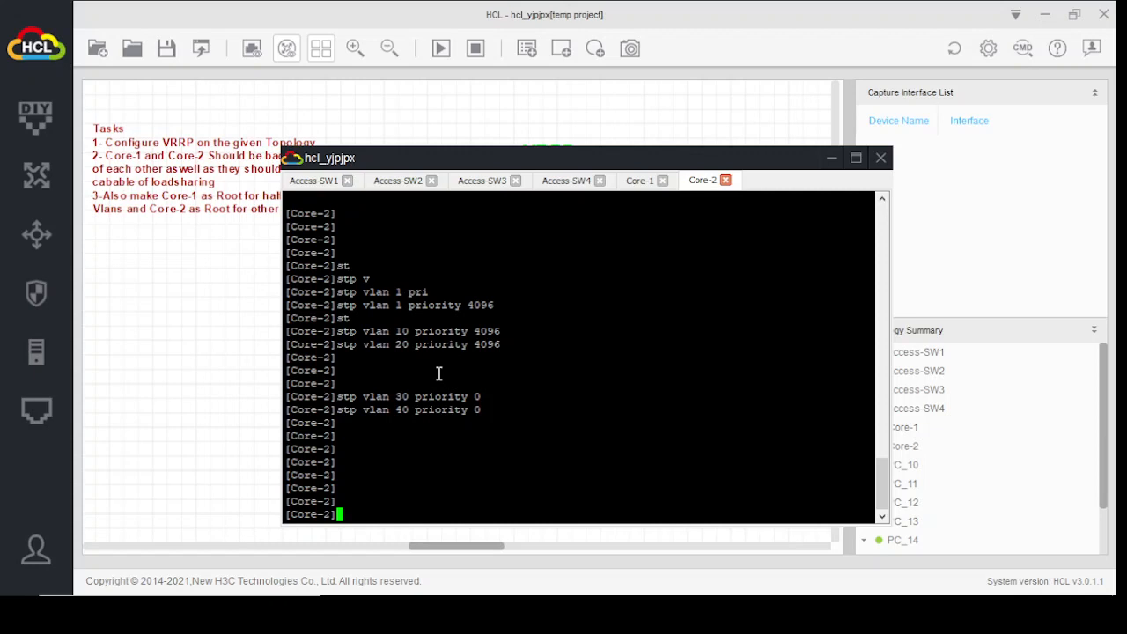
Enter the configuration view of VLAN interface 40 on Core-2.
type("inter")
key("Tab")
type("vl")
key("Tab")
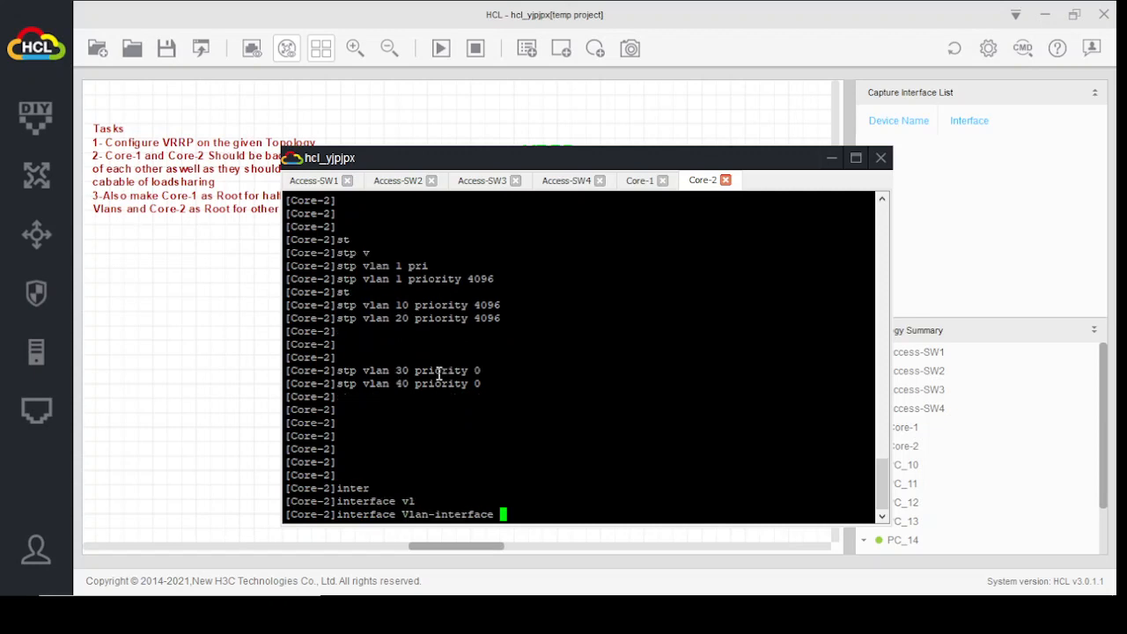
type("40")
key("Return")
key("Return")
key("Return")
key("Return")
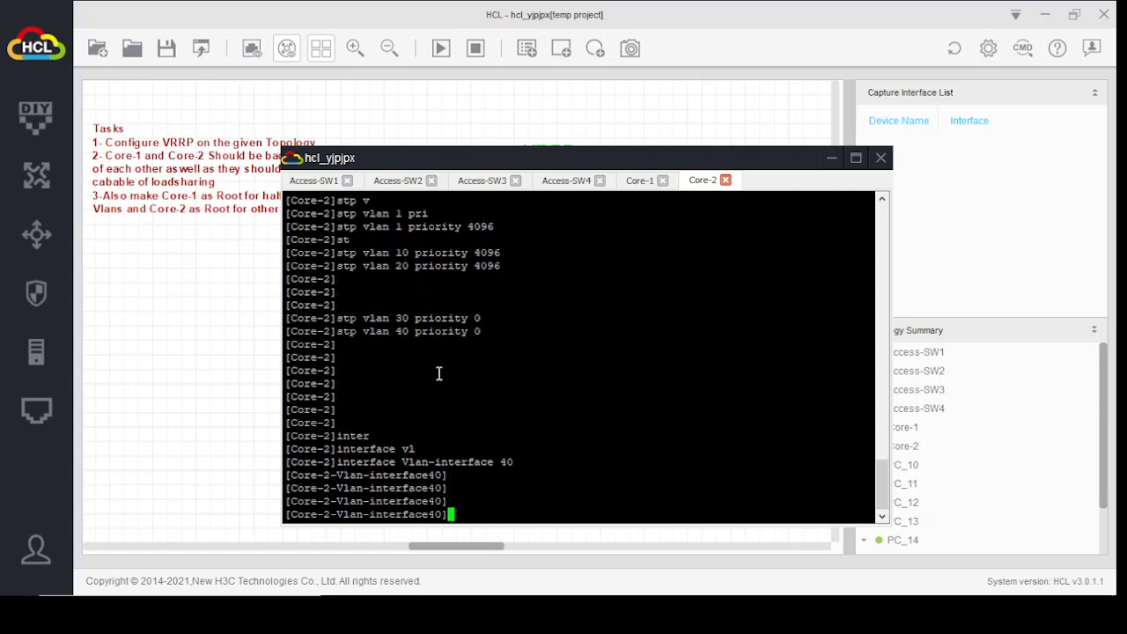
Assign IP address 192.168.40.253 with mask 255.255.255.0 to Core-2's VLAN interface 40.
type("ip ad")
key("Tab")
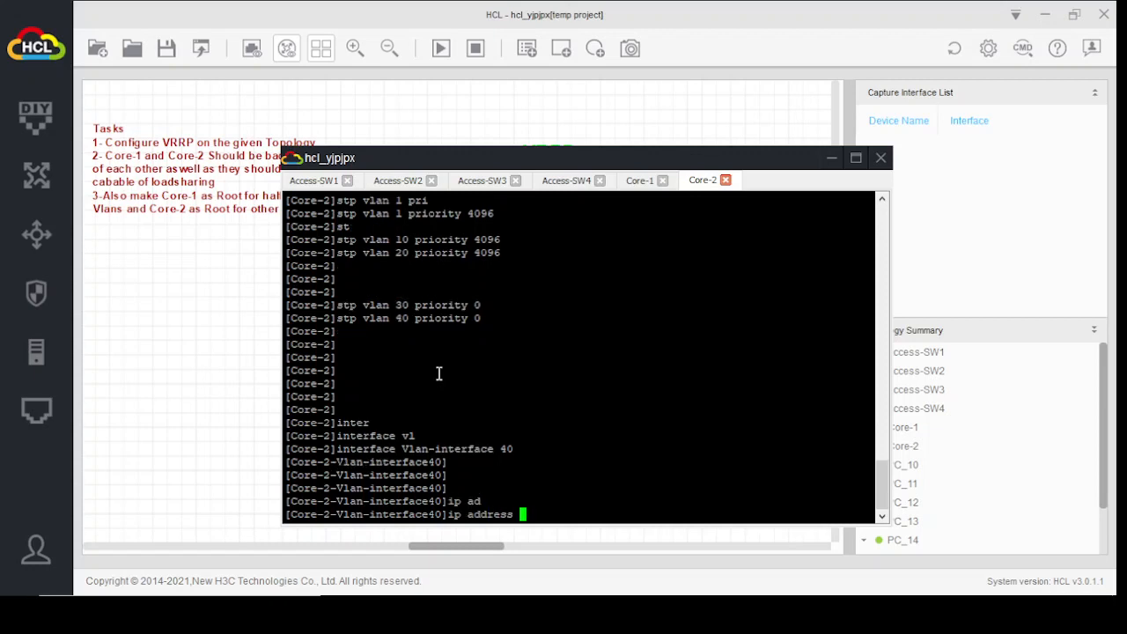
type("192.168.40.253 255.255.255.255.0")
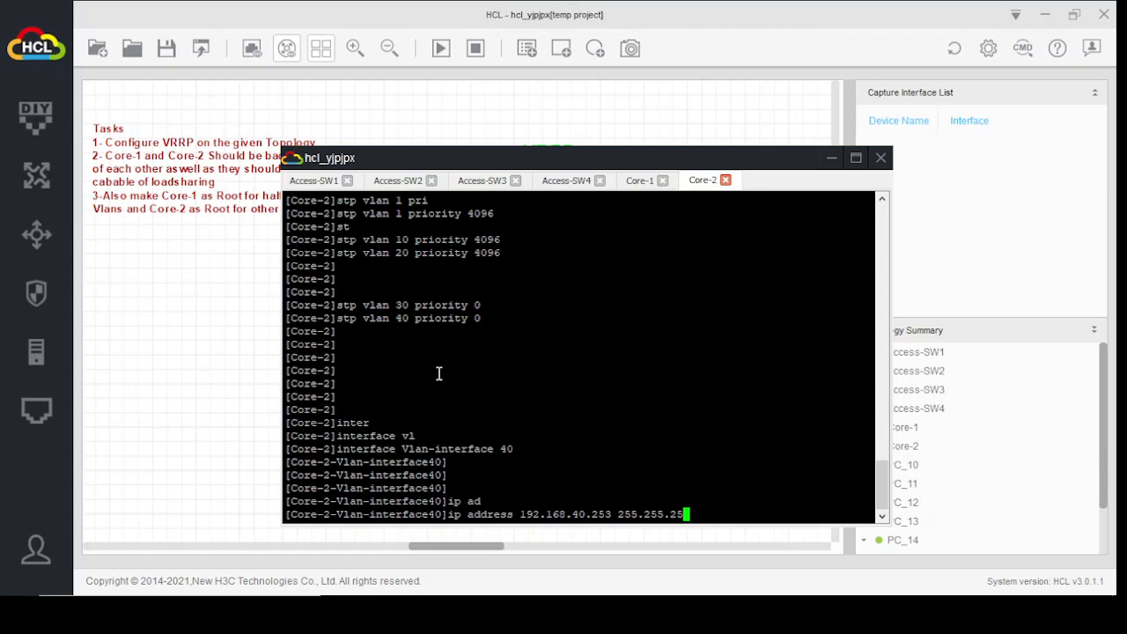
key("Return")
key("Return")
key("Return")
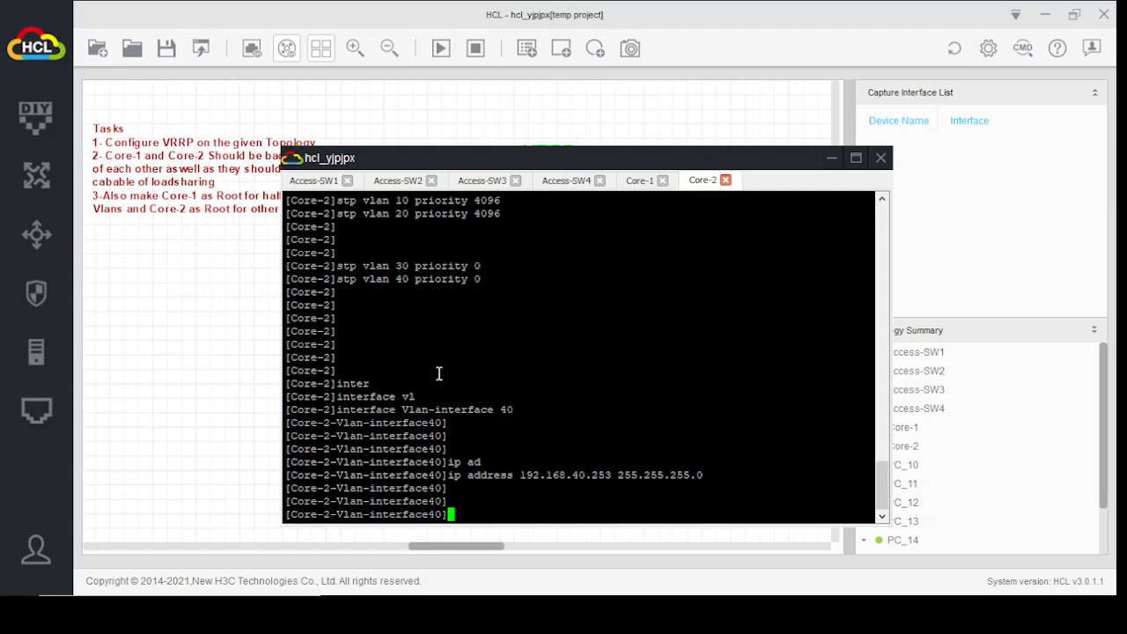
Create VRRP group 1 on Core-2's VLAN interface 40 with virtual IP 192.168.40.1.
type("vrr")
key("Tab")
type("vri")
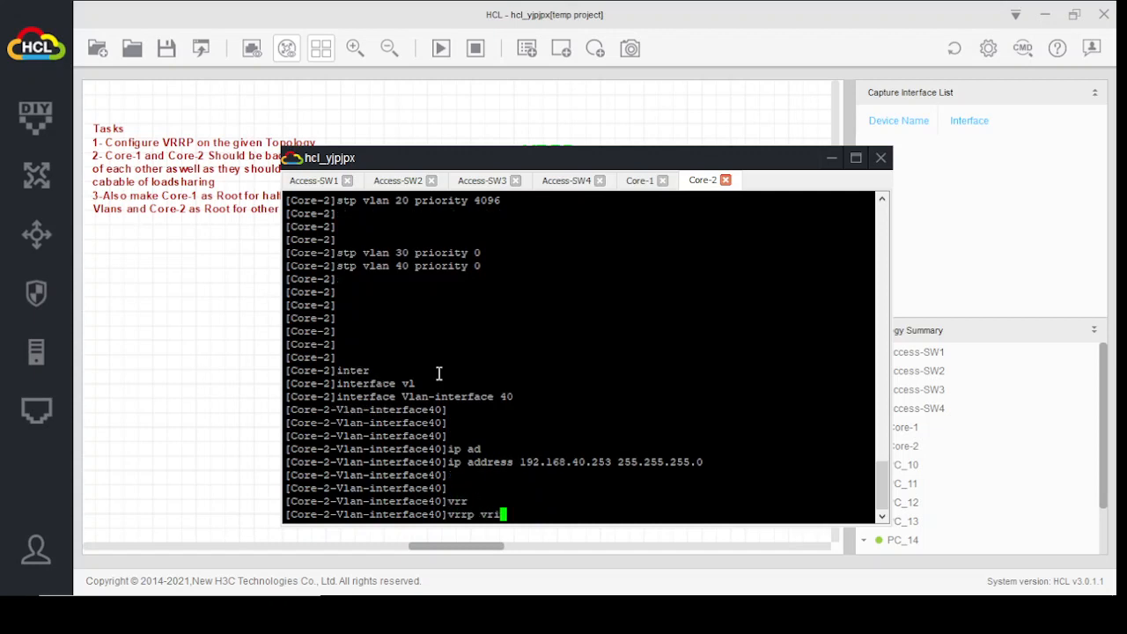
key("Tab")
type("1 vir")
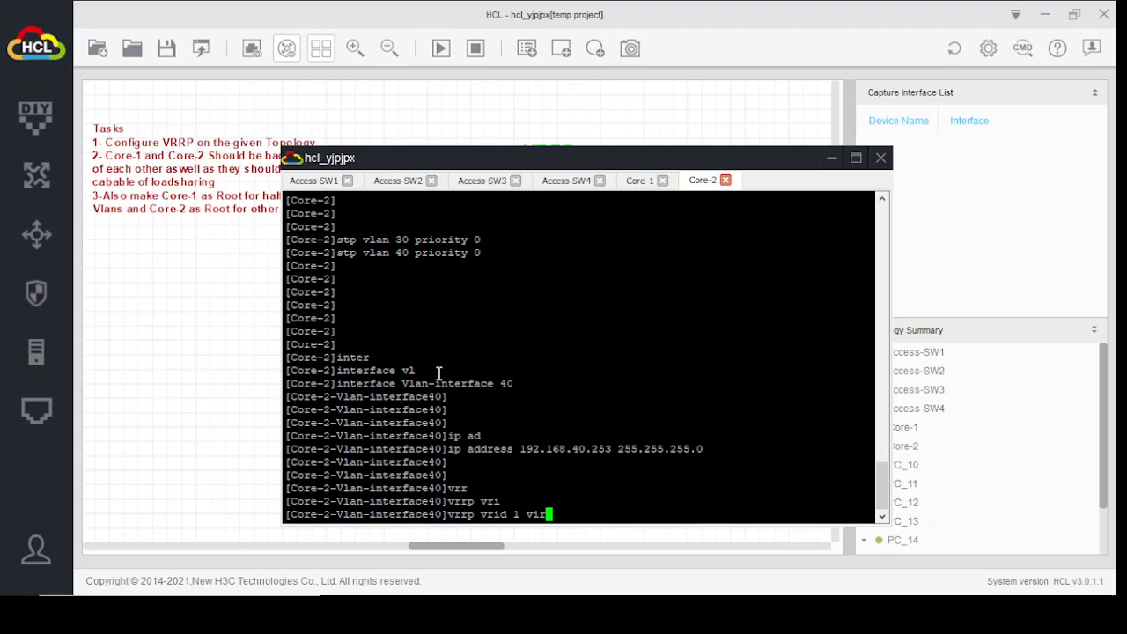
key("Tab")
type("192.168.")
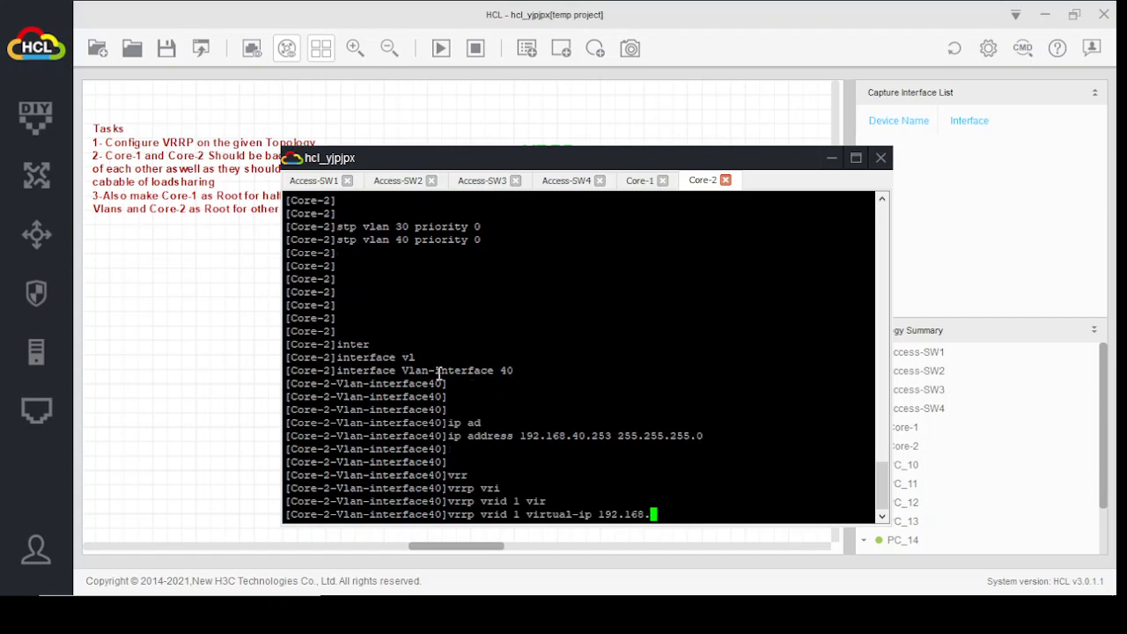
type("40.1")
key("Return")
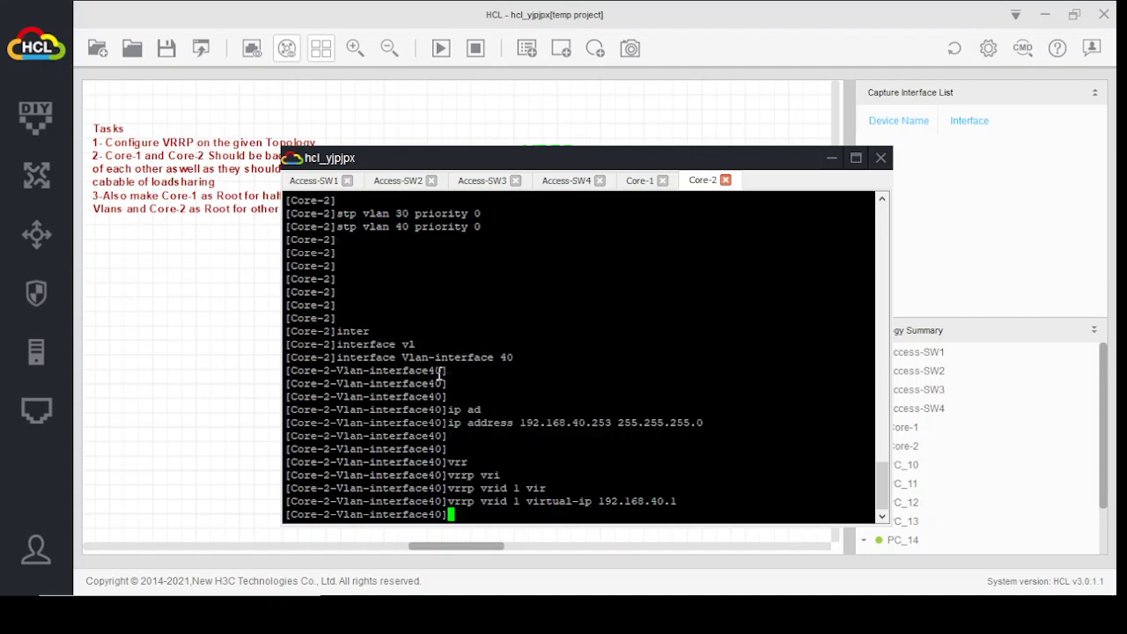
Enable preempt mode for VRRP group 1 on Core-2's VLAN interface 40.
type("vr")
key("Tab")
type("vri")
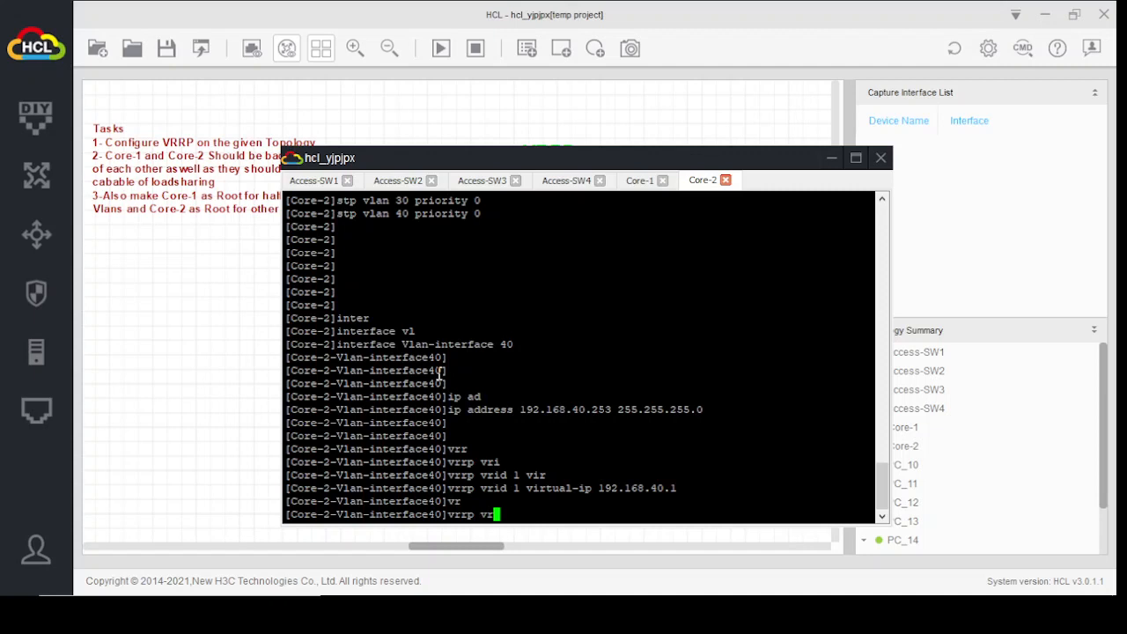
key("Tab")
type("1 ")
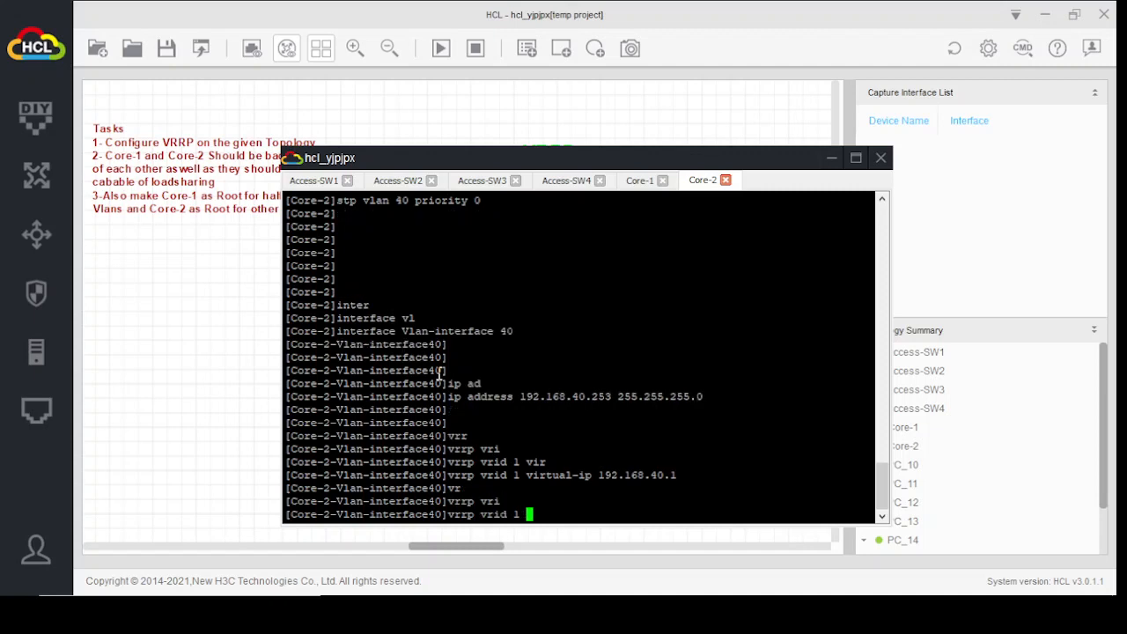
type("pre")
key("Tab")
key("Return")
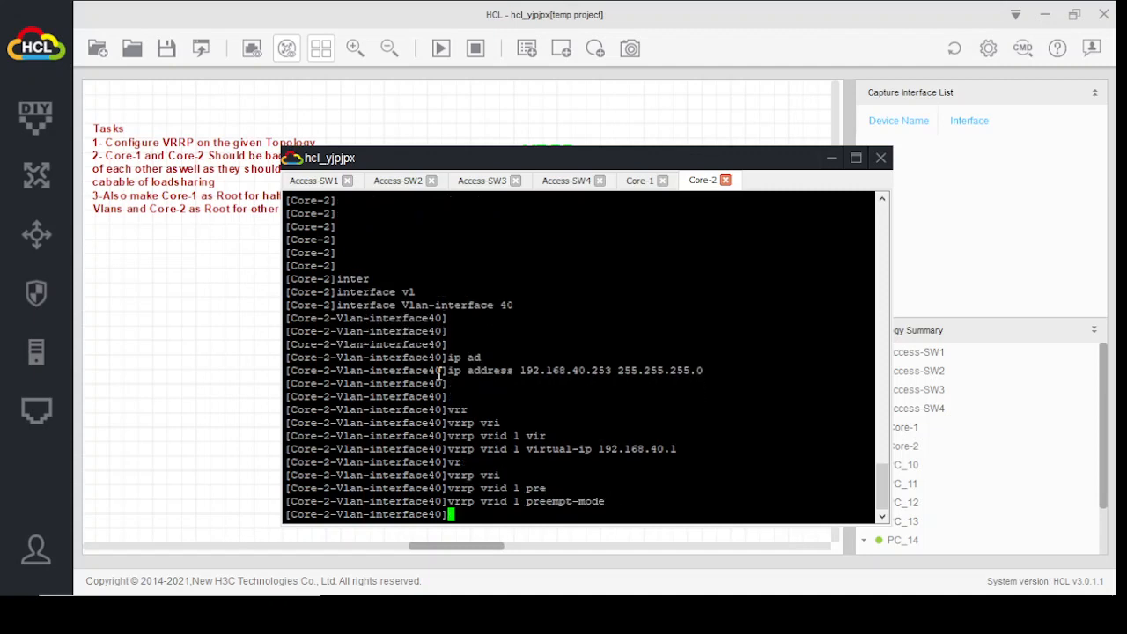
Set the priority of VRRP group 1 on Core-2's VLAN interface 40 to 101.
type("vr")
key("Tab")
type("vri")
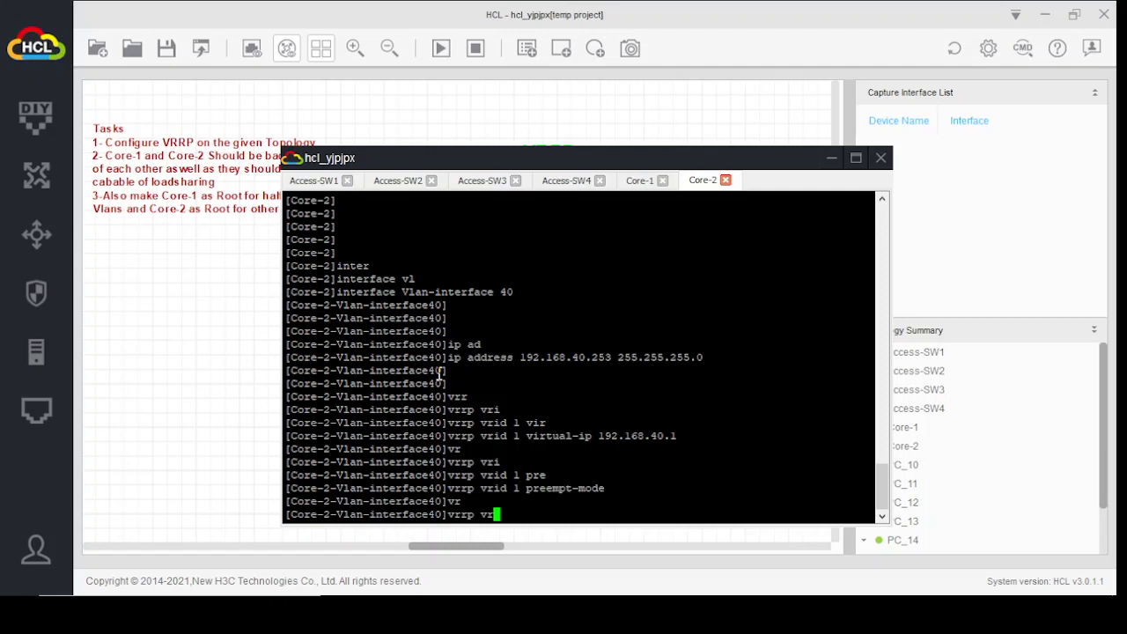
key("Tab")
type("1 pri")
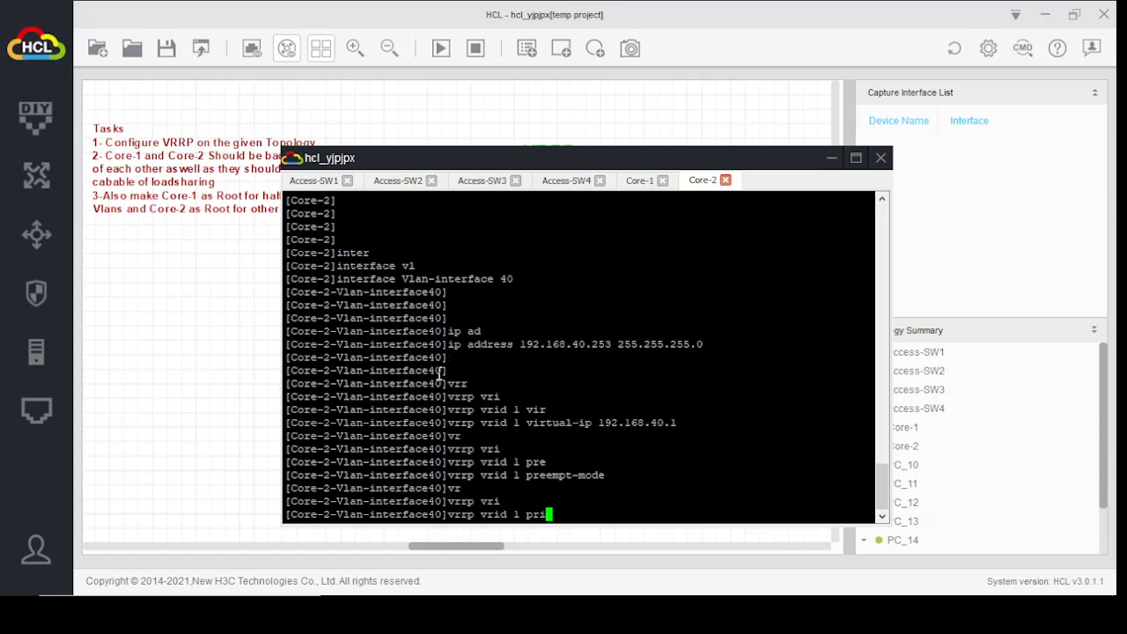
key("Tab")
type("101")
key("Return")
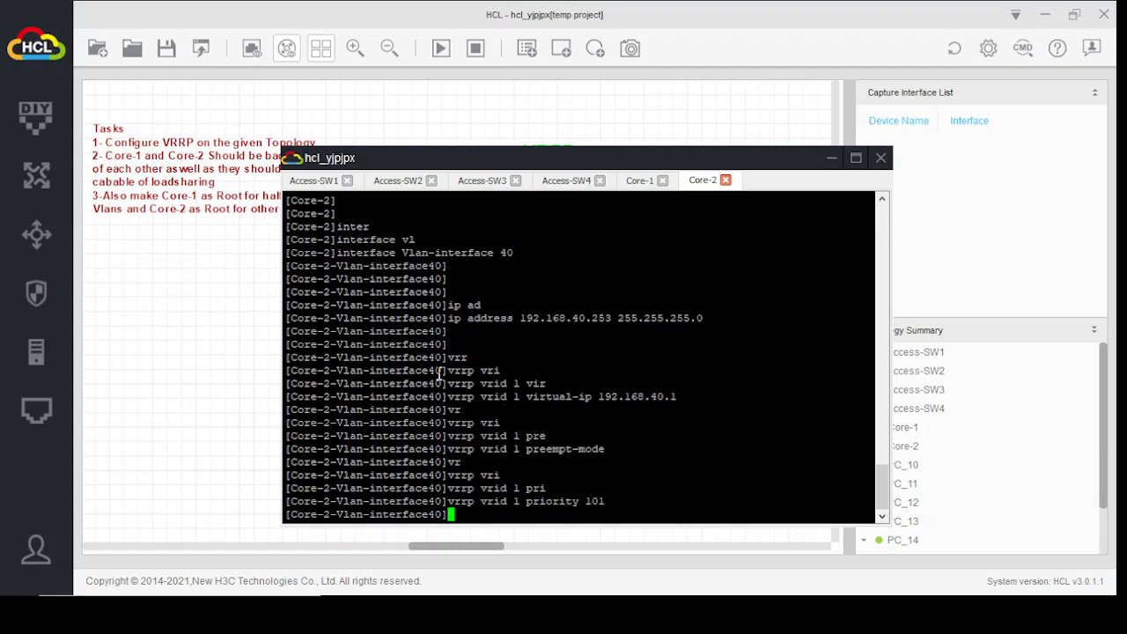
key("Return")
key("Return")
key("Return")
key("Return")
key("Return")
key("Return")
key("Return")
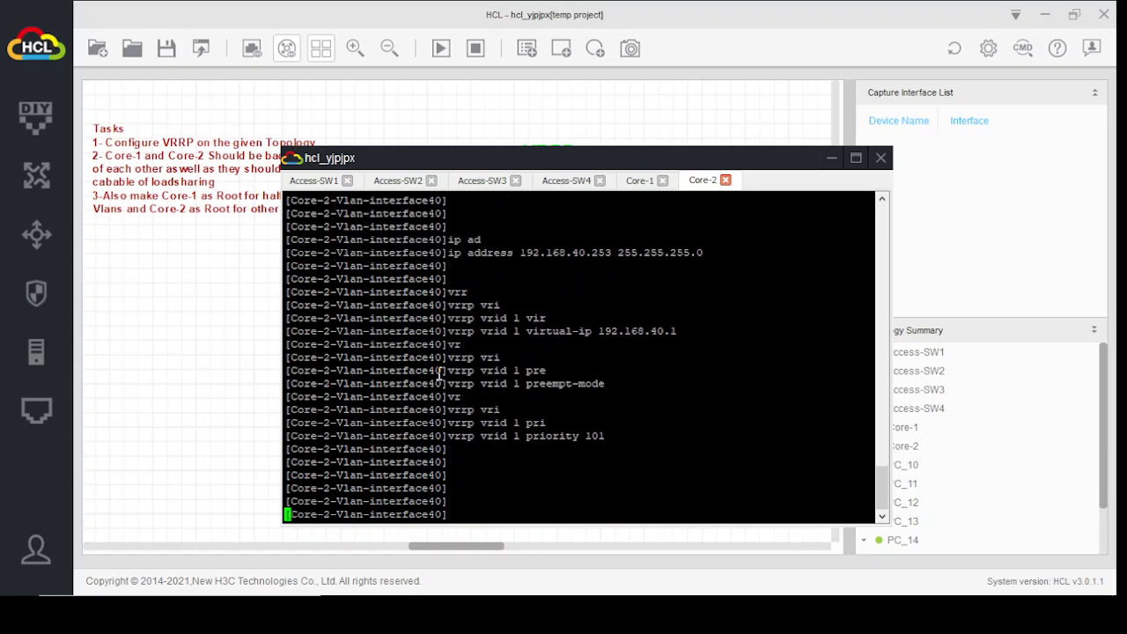
Exit Core-2's VLAN interface 40 and leave system view to return to user view.
type("quit")
key("Return")
key("Return")
key("Return")
key("Return")
key("Return")
key("Return")
key("Return")
key("Return")
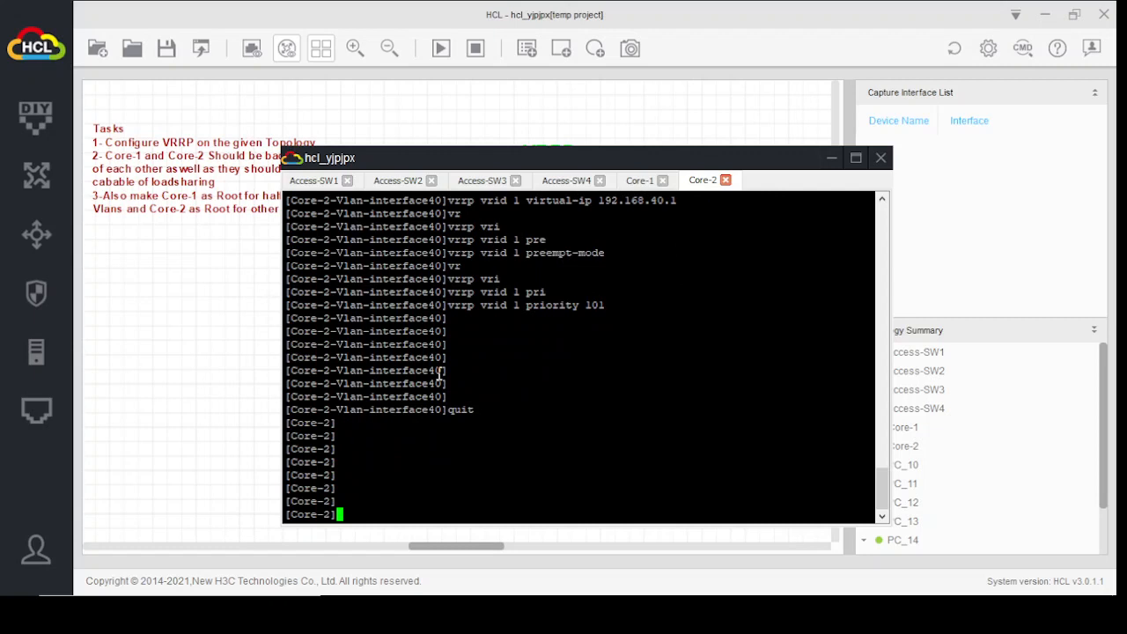
type("rebo")
key("Return")
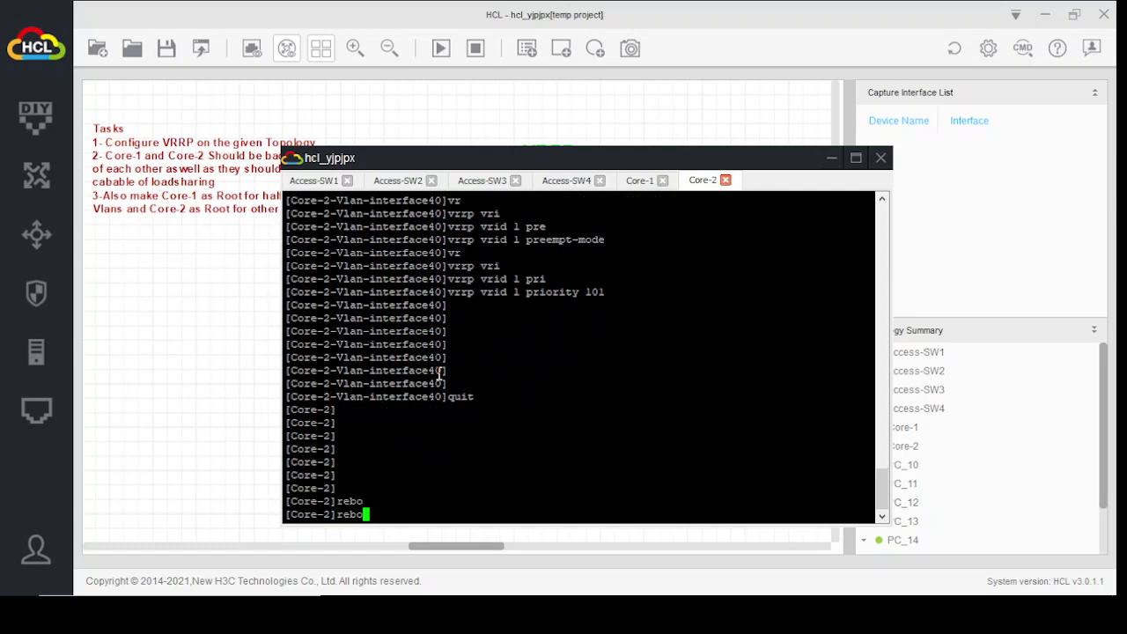
type("r")
key("BackSpace")
type("quit")
key("Return")
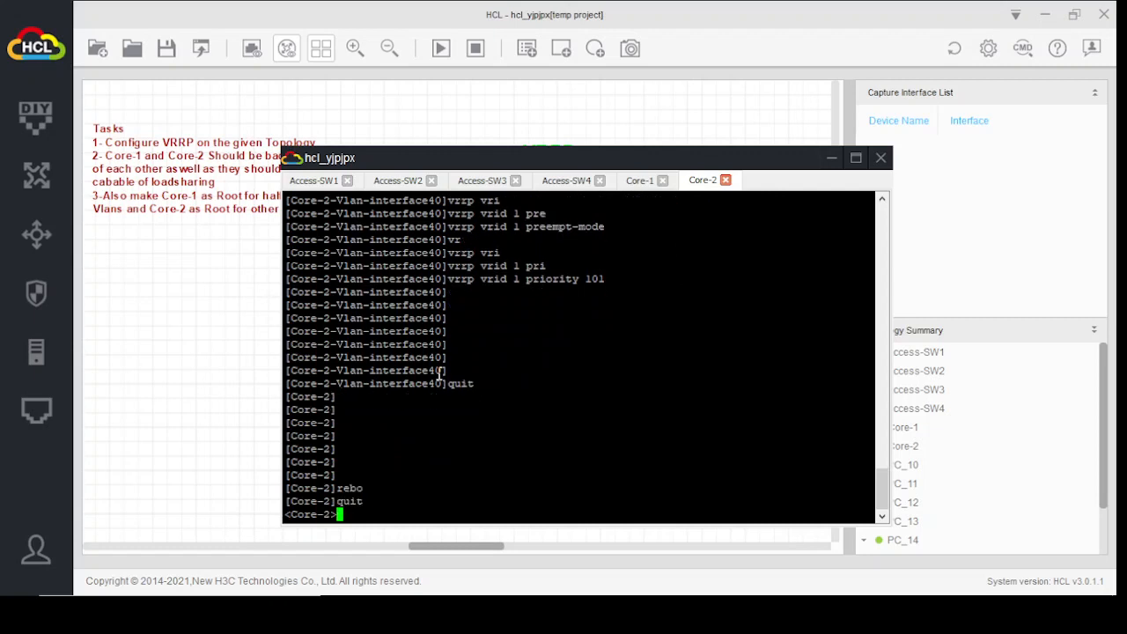
type("re")
type("bo")
key("Tab")
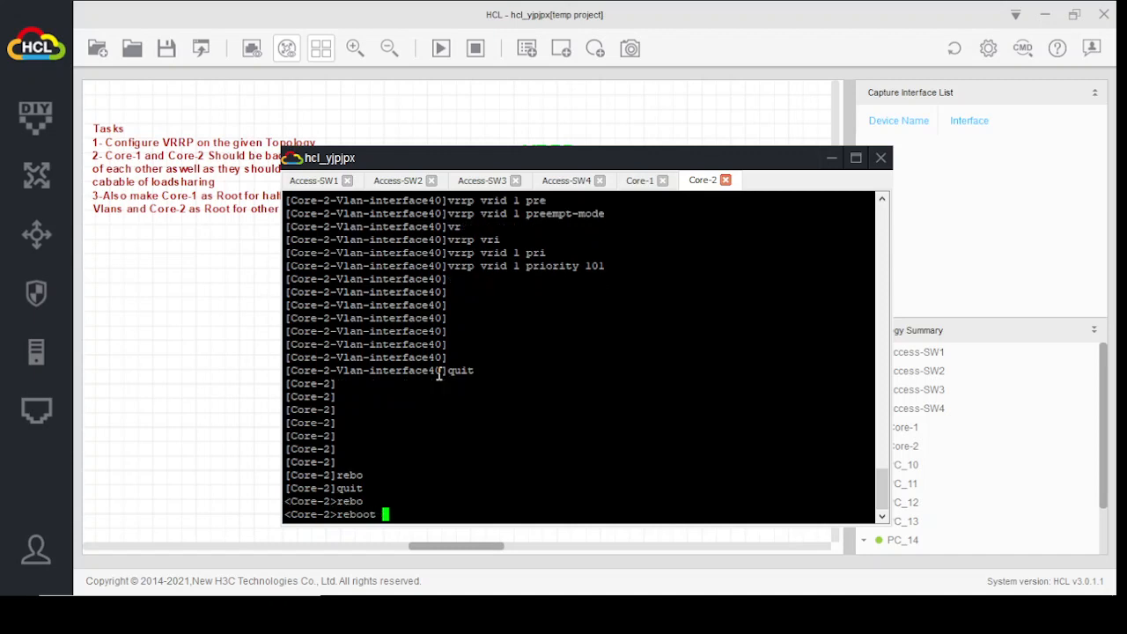
key("BackSpace")
key("BackSpace")
key("BackSpace")
key("BackSpace")
key("BackSpace")
key("BackSpace")
key("BackSpace")
Save Core-2's current configuration to the device, keeping the default file name flash:/startup.cfg.
type("sv")
key("Tab")
key("BackSpace")
type("av")
key("Tab")
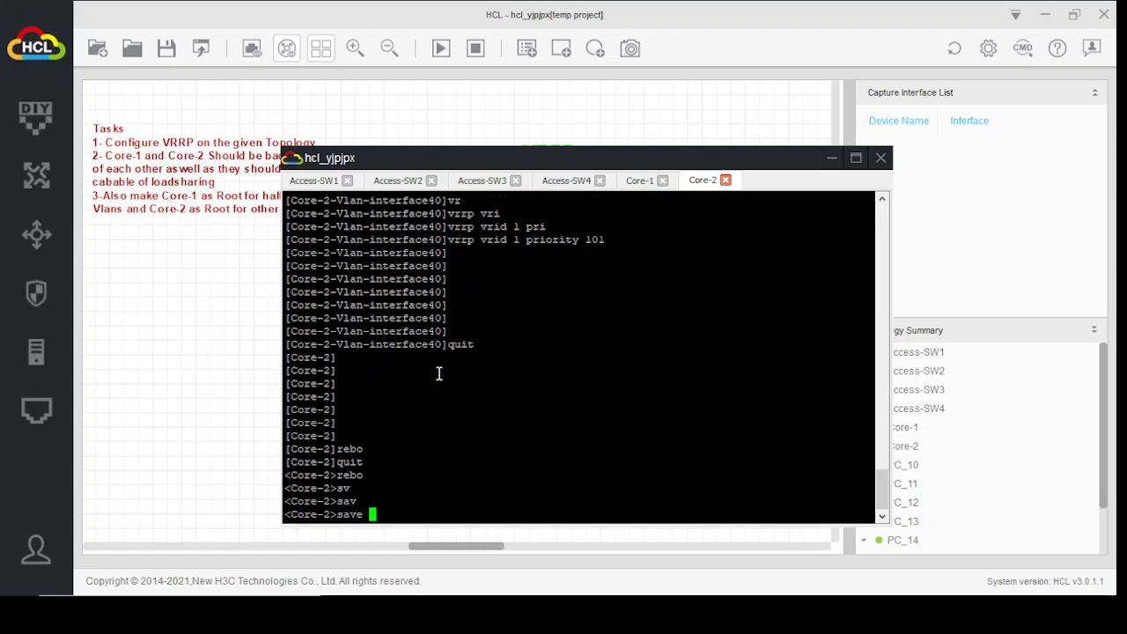
key("Return")
type("y")
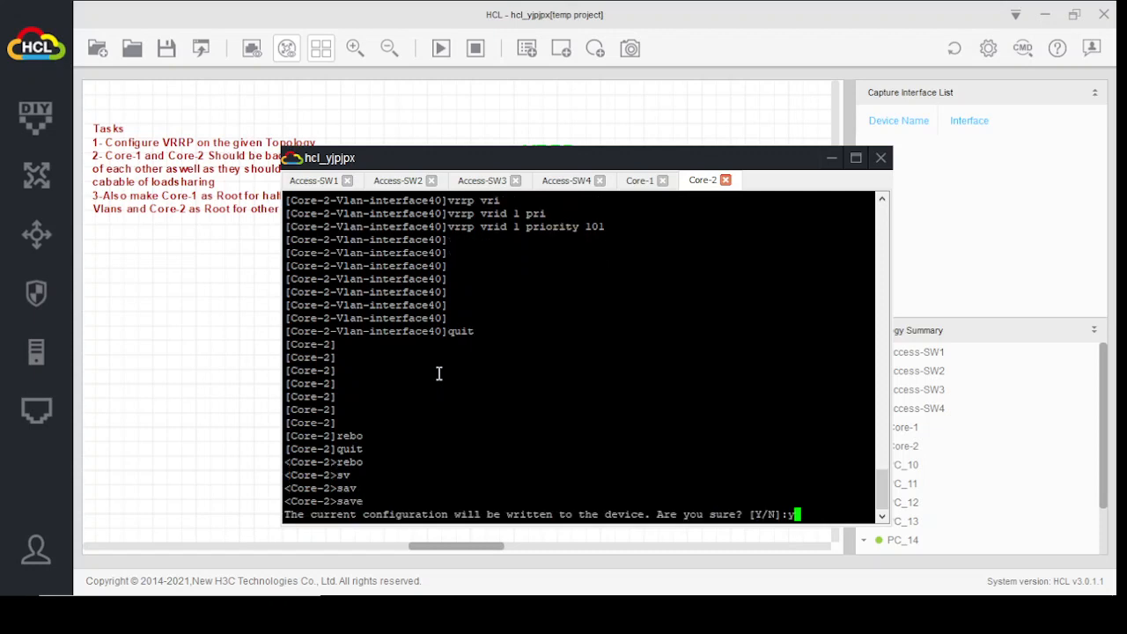
key("Return")
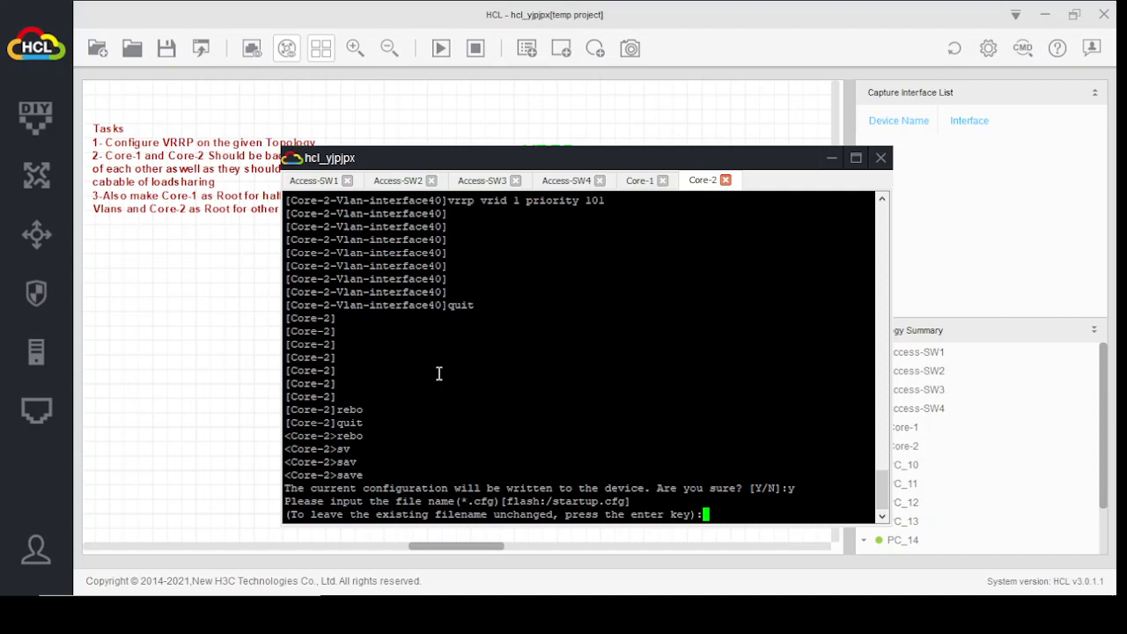
key("Return")
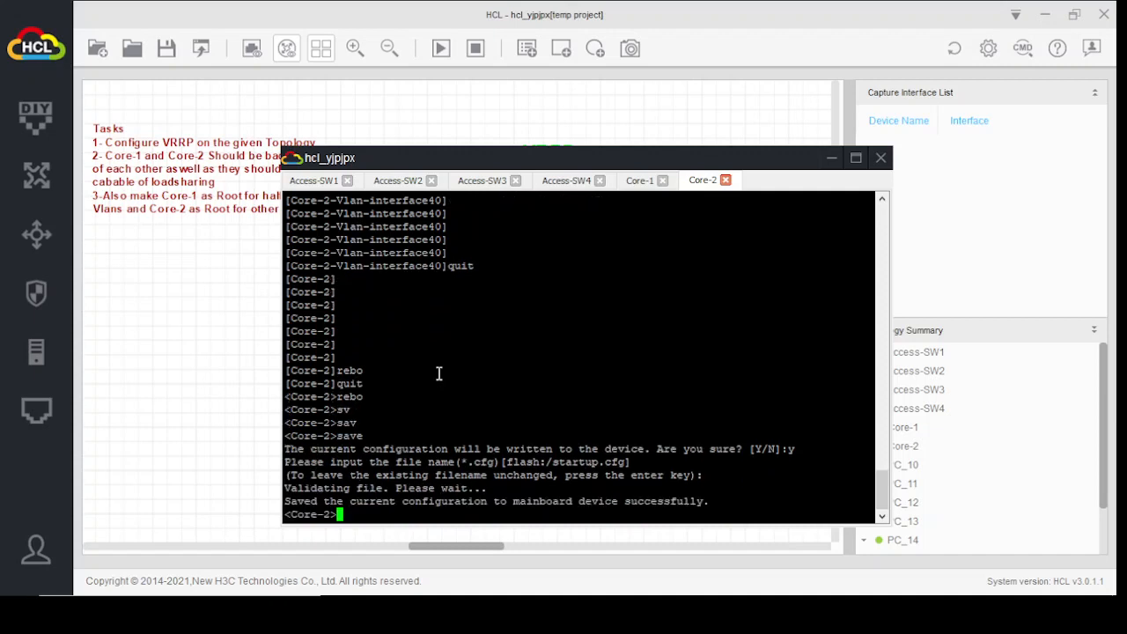
Reboot Core-2, confirm the restart, and minimize the console window to return to the topology.
type("rebo")
type("o")
key("Tab")
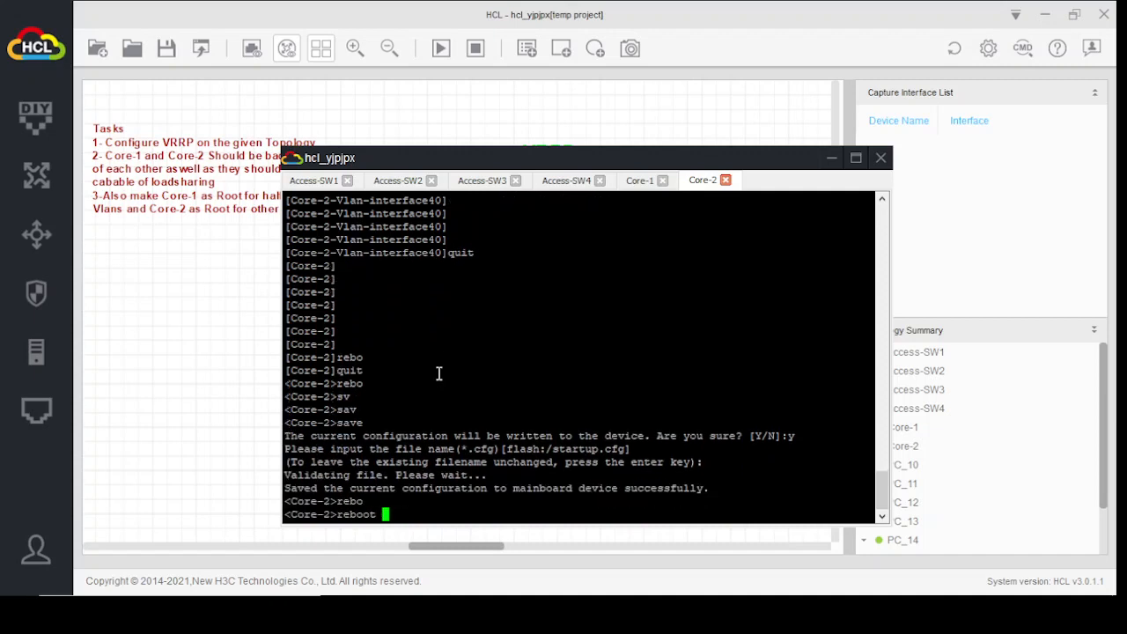
key("Return")
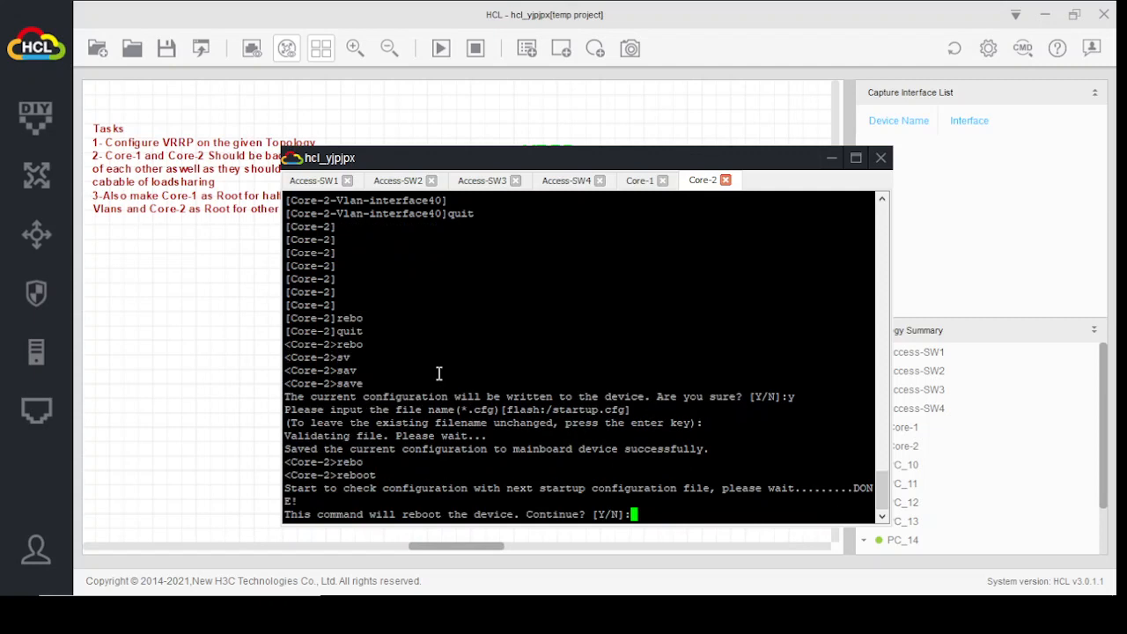
type("y")
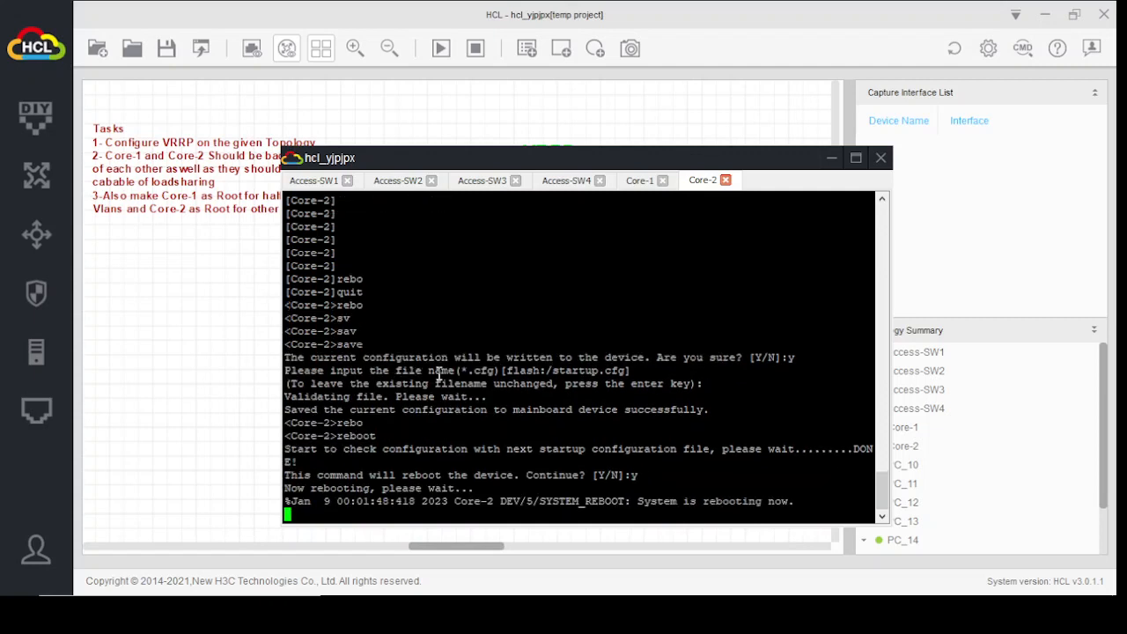
left_click(831, 159)
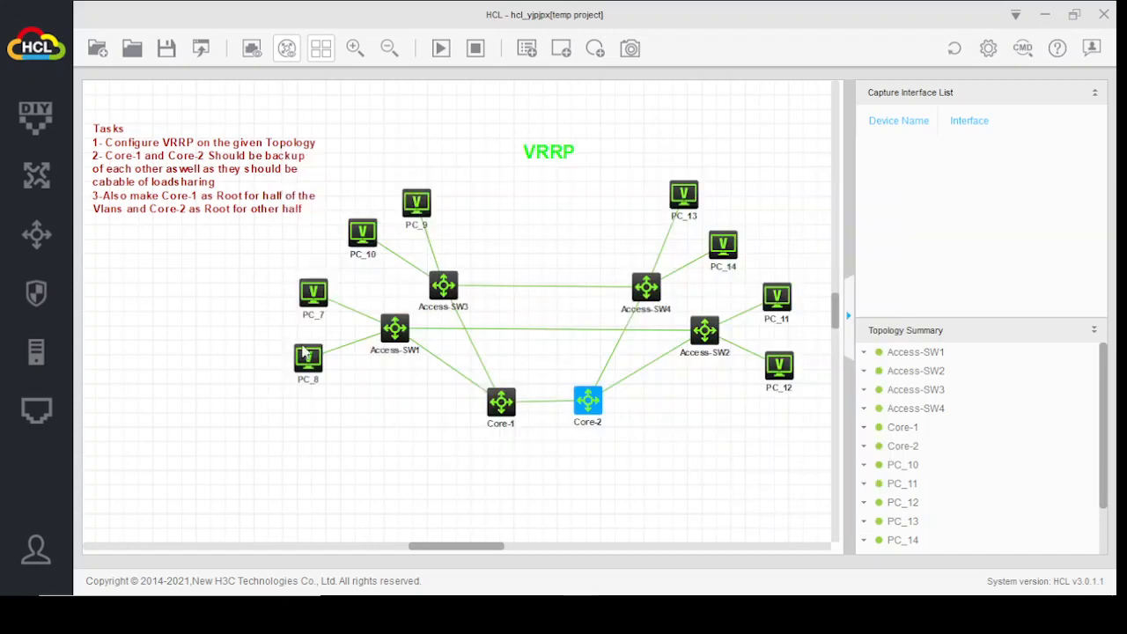
left_click(313, 294)
double_click(312, 294)
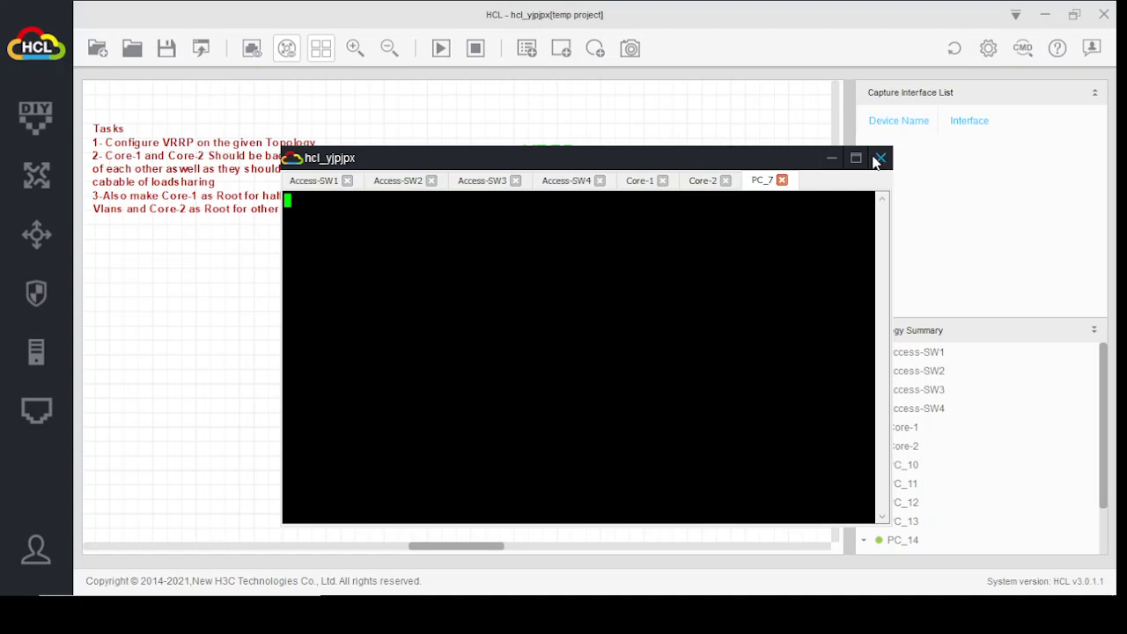
left_click(782, 180)
left_click(832, 159)
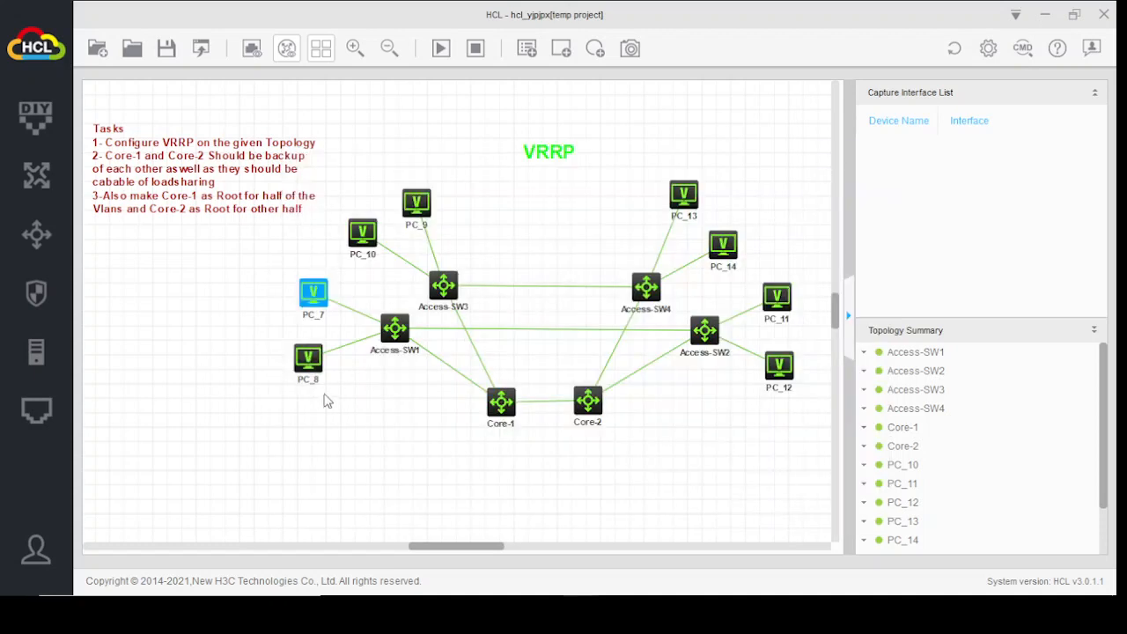
Enable PC_7's interface G0/0/1 and apply static IPv4 address 192.168.10.101, mask 255.255.255.0 and gateway 192.168.10.1.
right_click(317, 298)
left_click(370, 349)
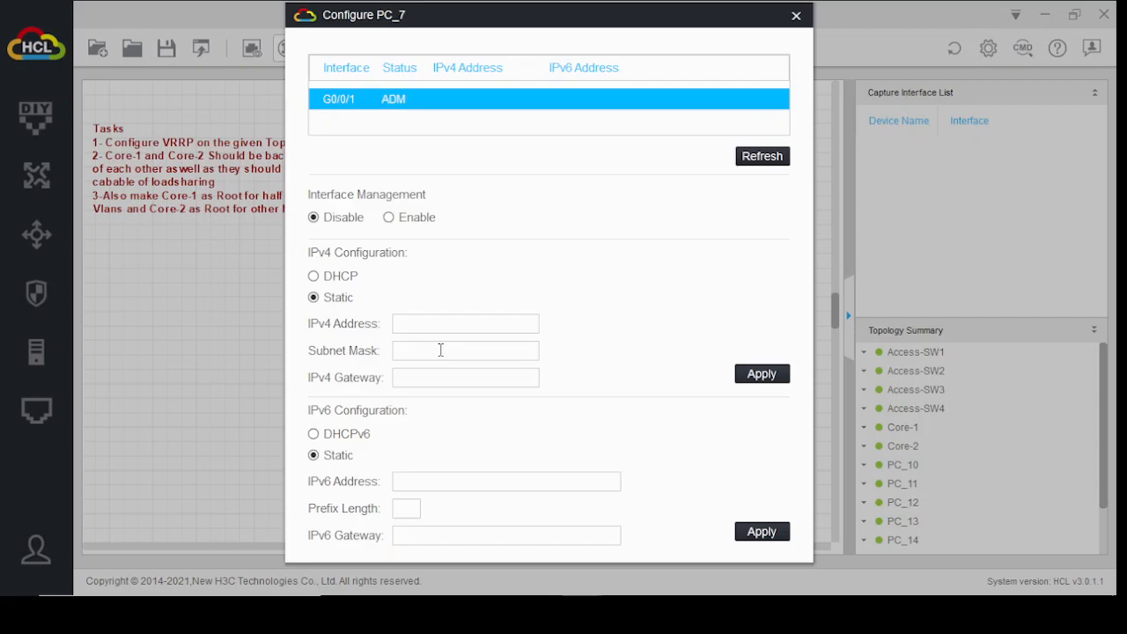
left_click(388, 218)
type("192.168.10.101")
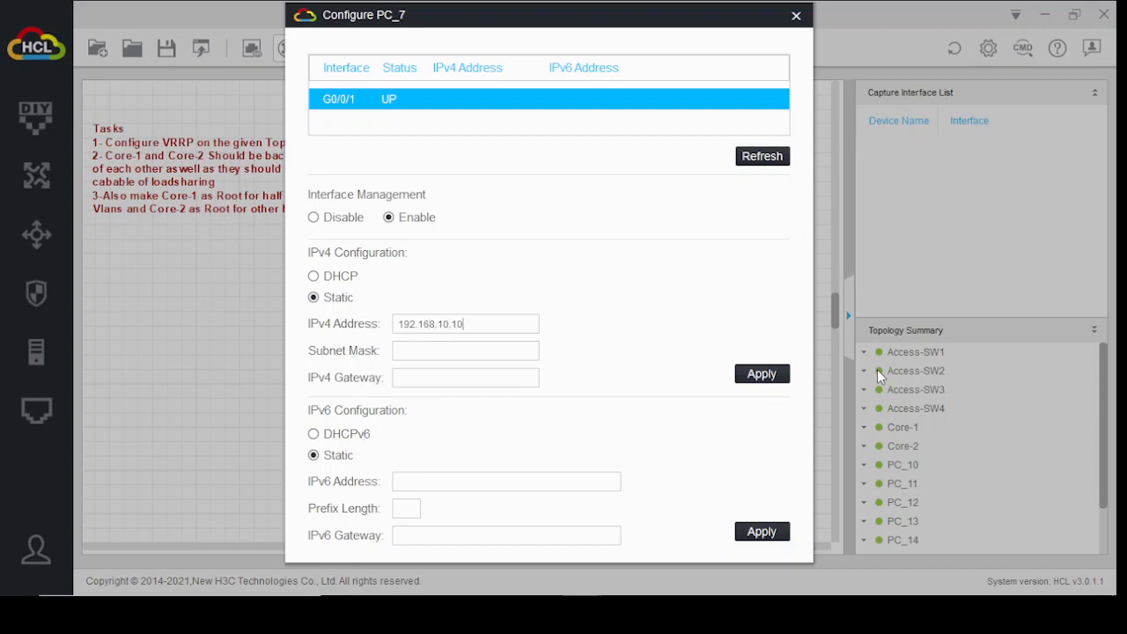
key("Tab")
type("255.255.255.0")
key("Tab")
type("192.168.")
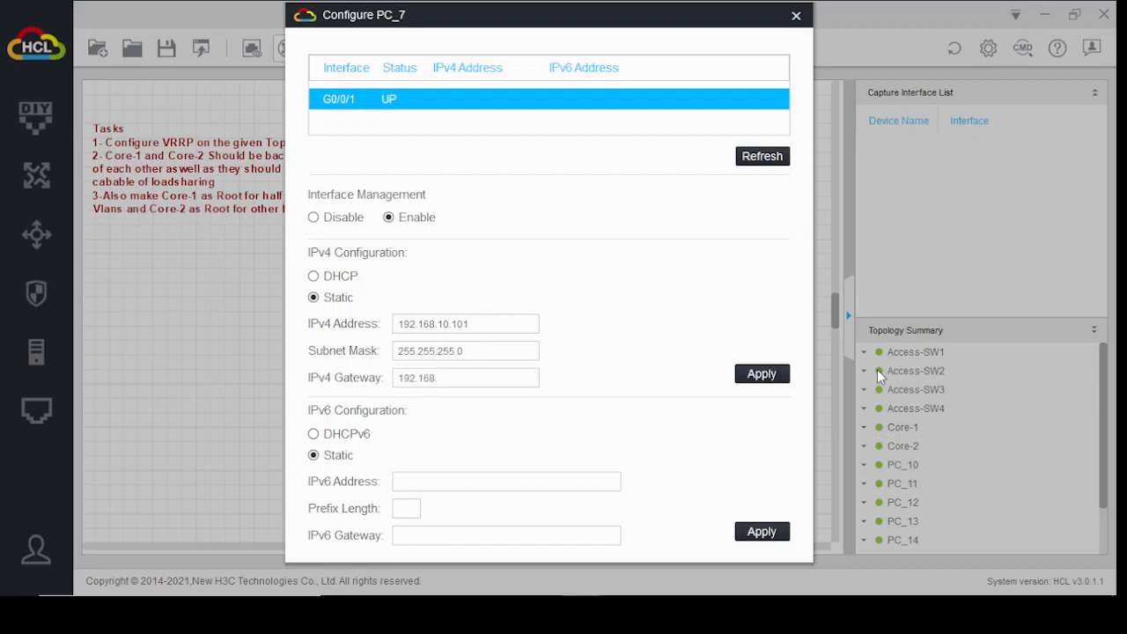
type("10.1")
left_click(755, 377)
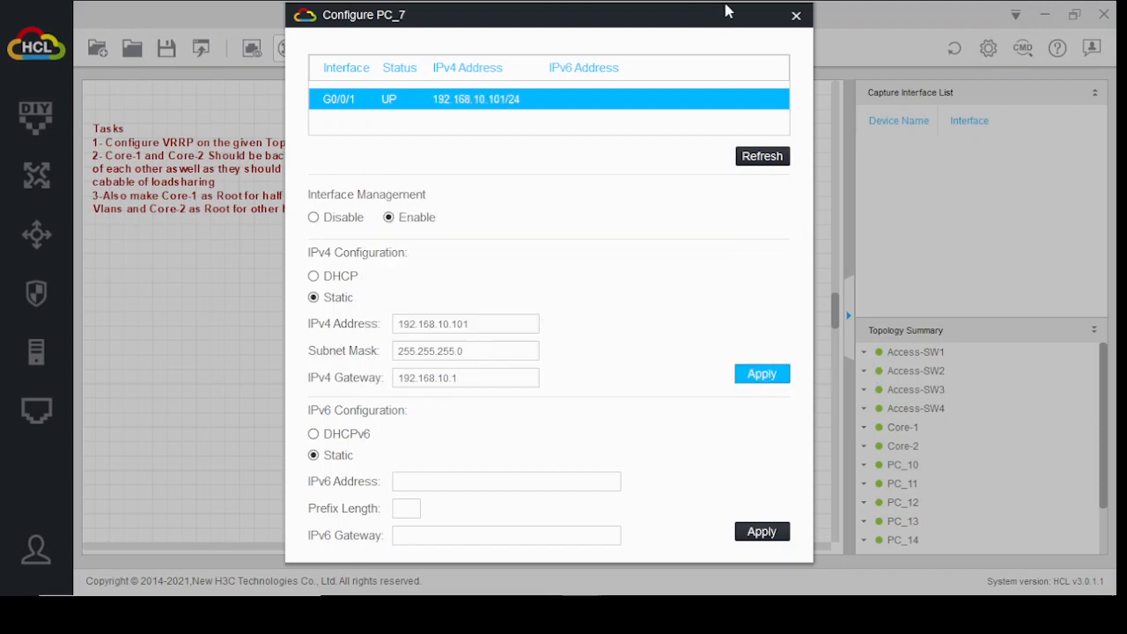
left_click(796, 15)
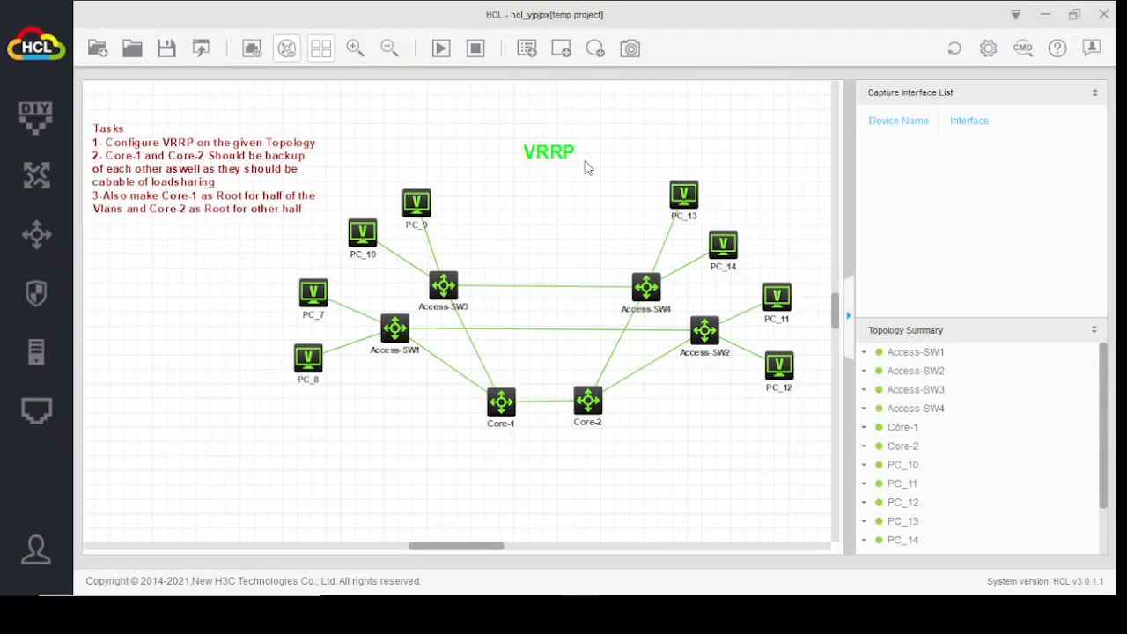
Enable PC_8's interface G0/0/1 and apply static IPv4 address 192.168.20.101, mask 255.255.255.0 and gateway 192.168.20.1.
right_click(308, 360)
left_click(371, 413)
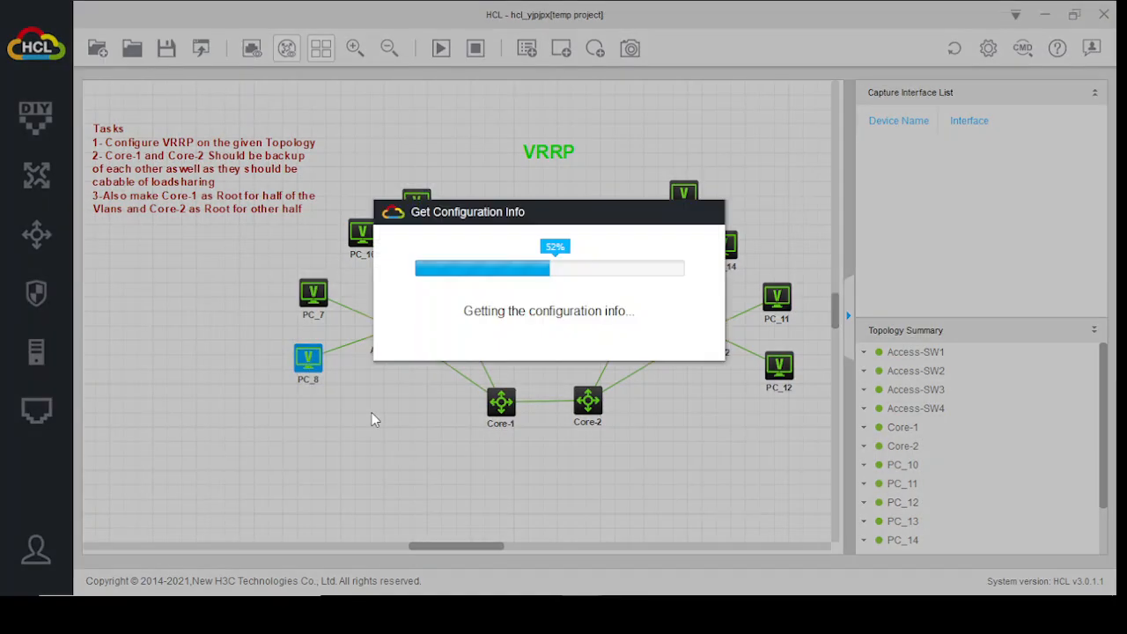
left_click(388, 218)
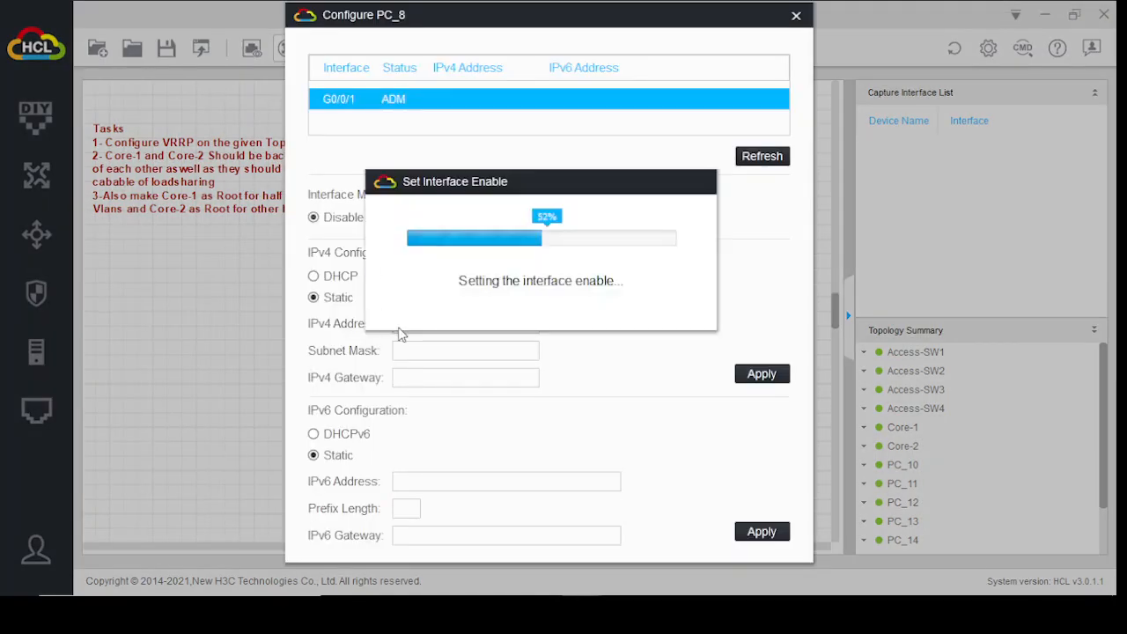
left_click(402, 328)
type("192.")
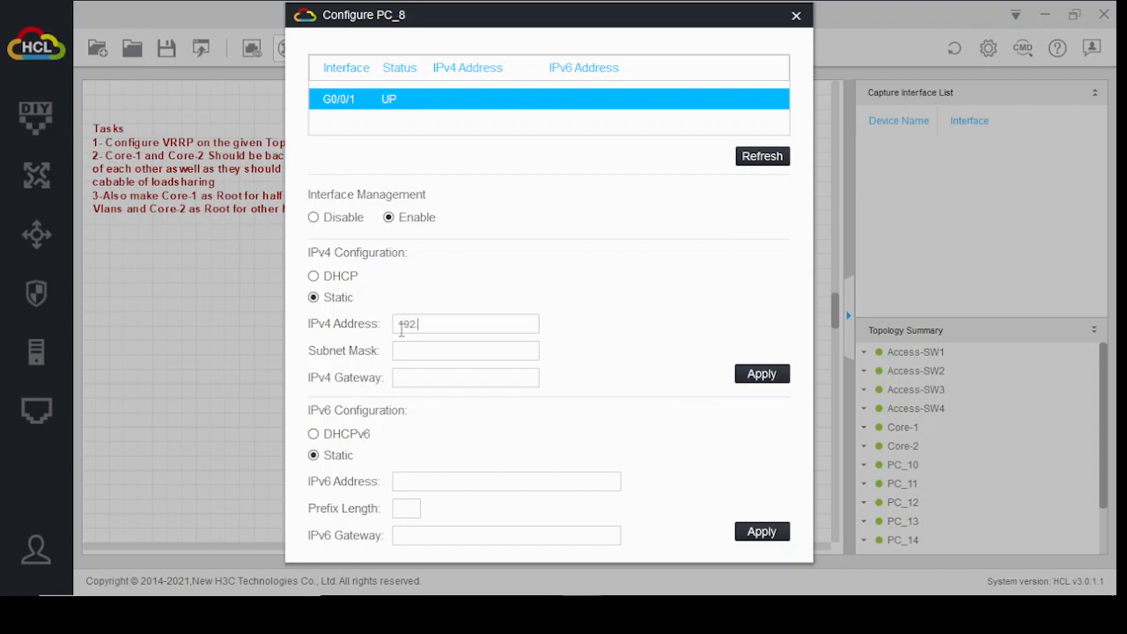
type("168.10")
key("BackSpace")
key("BackSpace")
type("20.101")
type("255.255.255")
type("192")
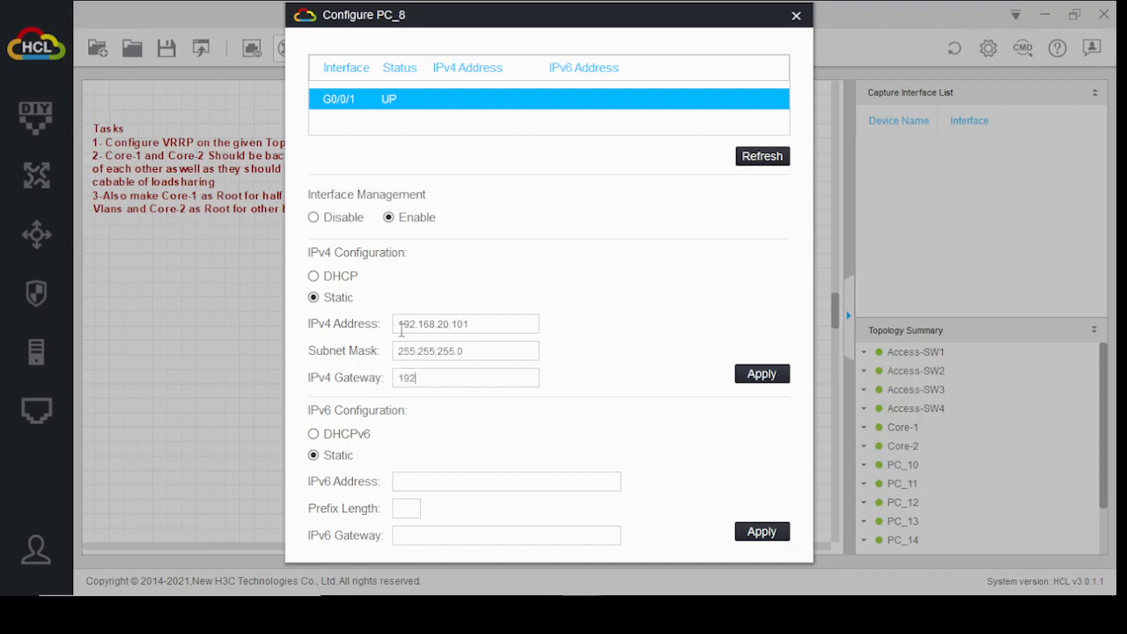
type(".168.20.1")
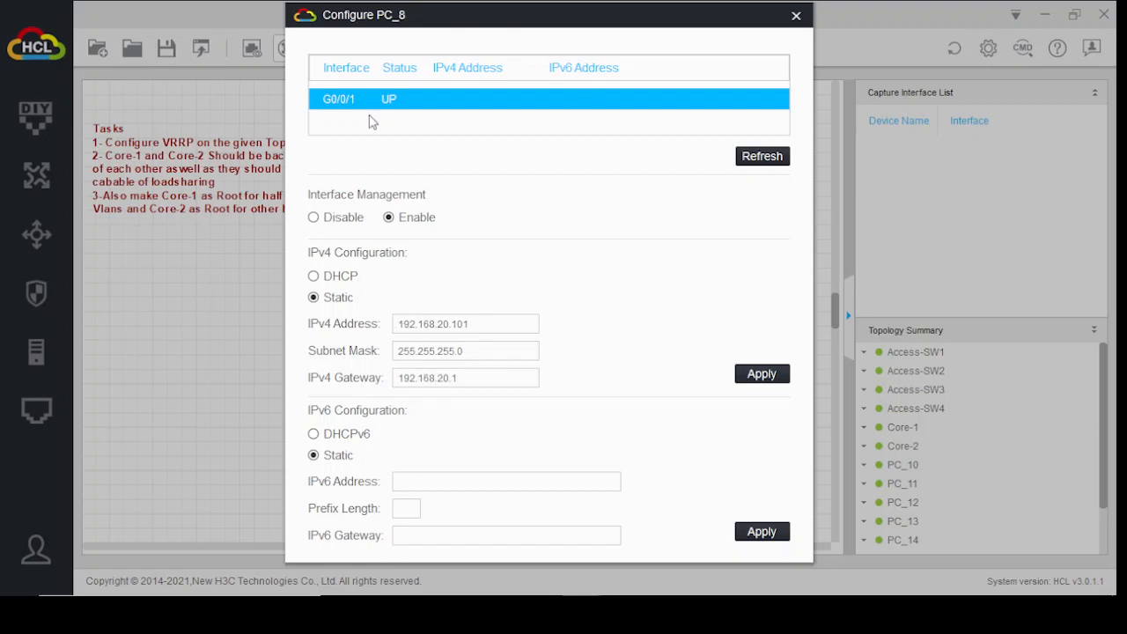
left_click(761, 374)
left_click(795, 14)
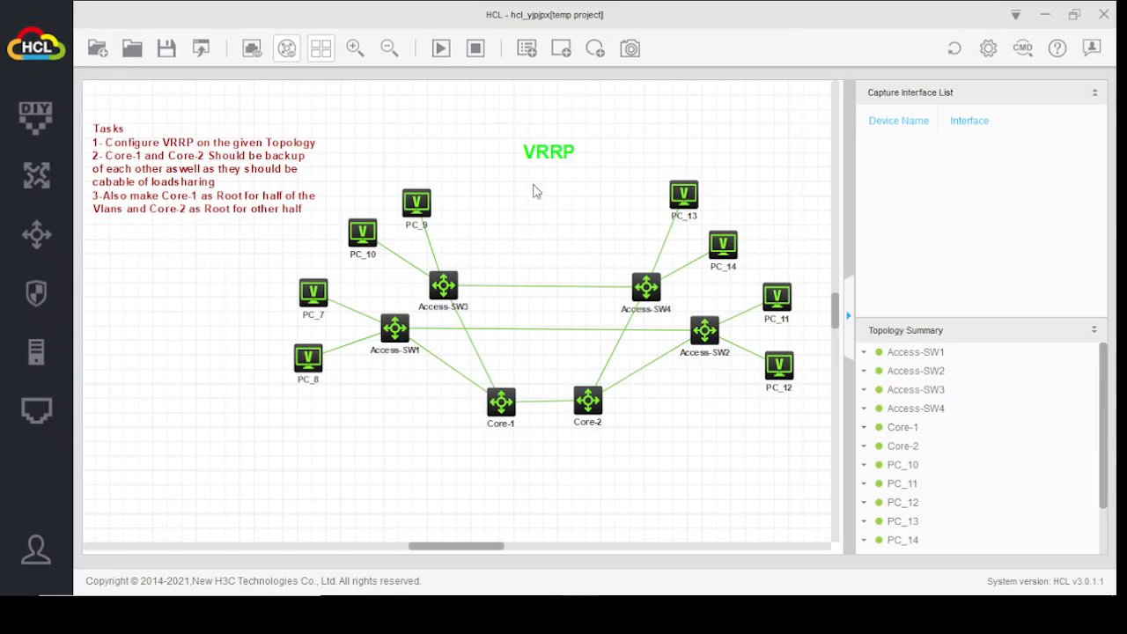
Enable PC_9's interface G0/0/1 and apply static IPv4 address 192.168.30.101, mask 255.255.255.0 and gateway 192.168.30.1.
right_click(412, 212)
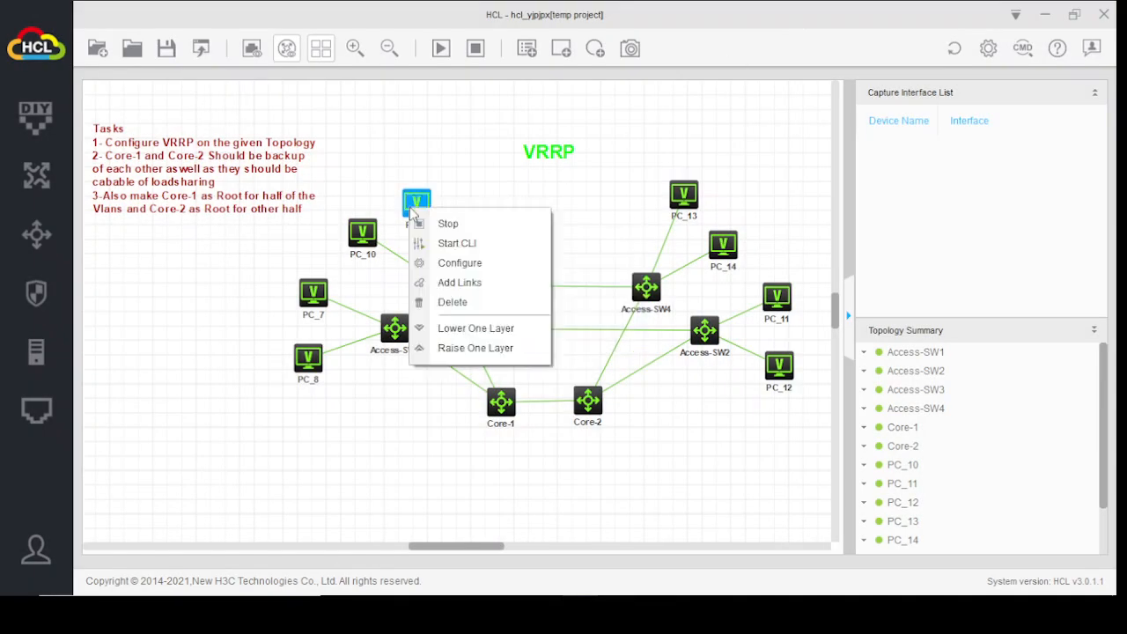
left_click(445, 263)
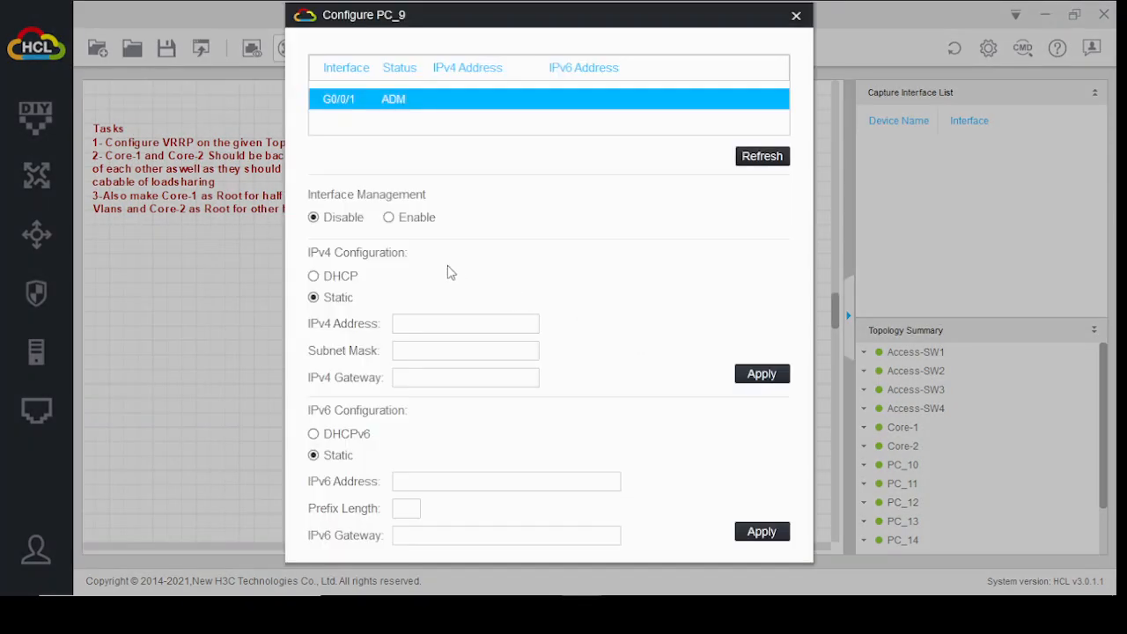
left_click(389, 218)
type("192.168.30.10192.")
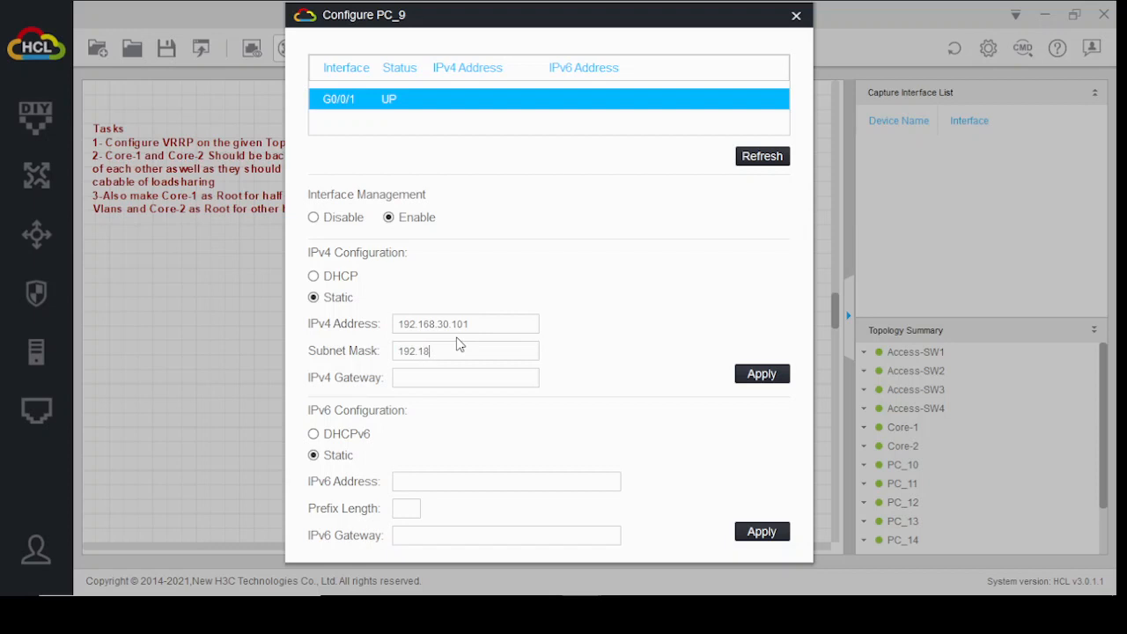
key("BackSpace")
key("BackSpace")
key("BackSpace")
key("BackSpace")
key("BackSpace")
type("255.255.25")
type("192.168.30.")
left_click(757, 374)
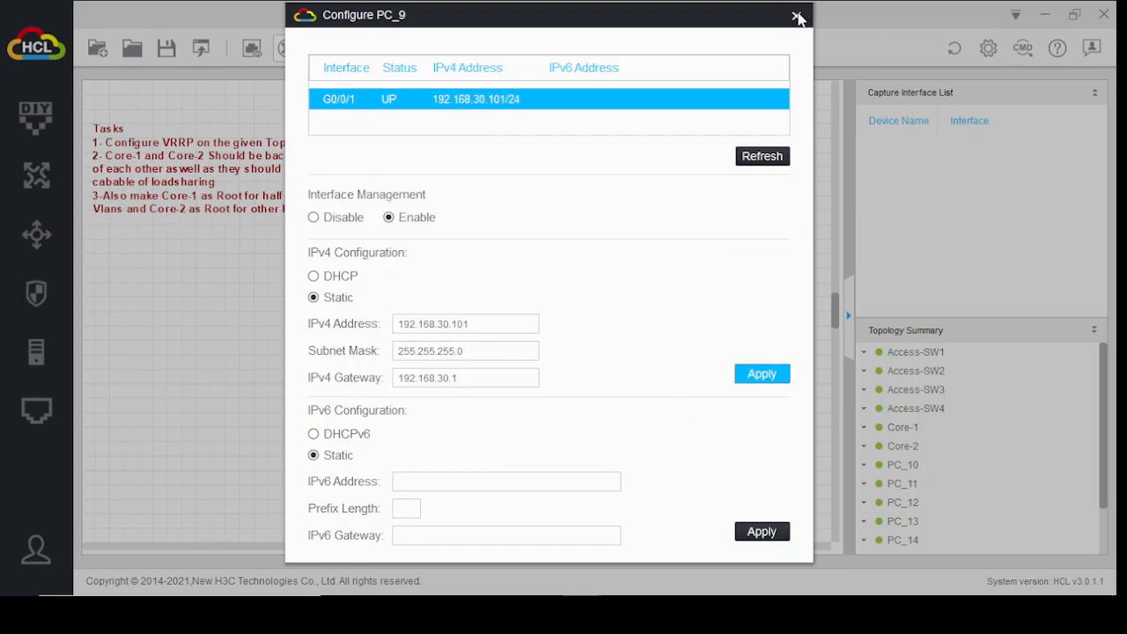
left_click(797, 15)
Enable PC_10's interface G0/0/1 and apply static IPv4 address 192.168.40.101, mask 255.255.255.0 and gateway 192.168.40.1.
right_click(367, 231)
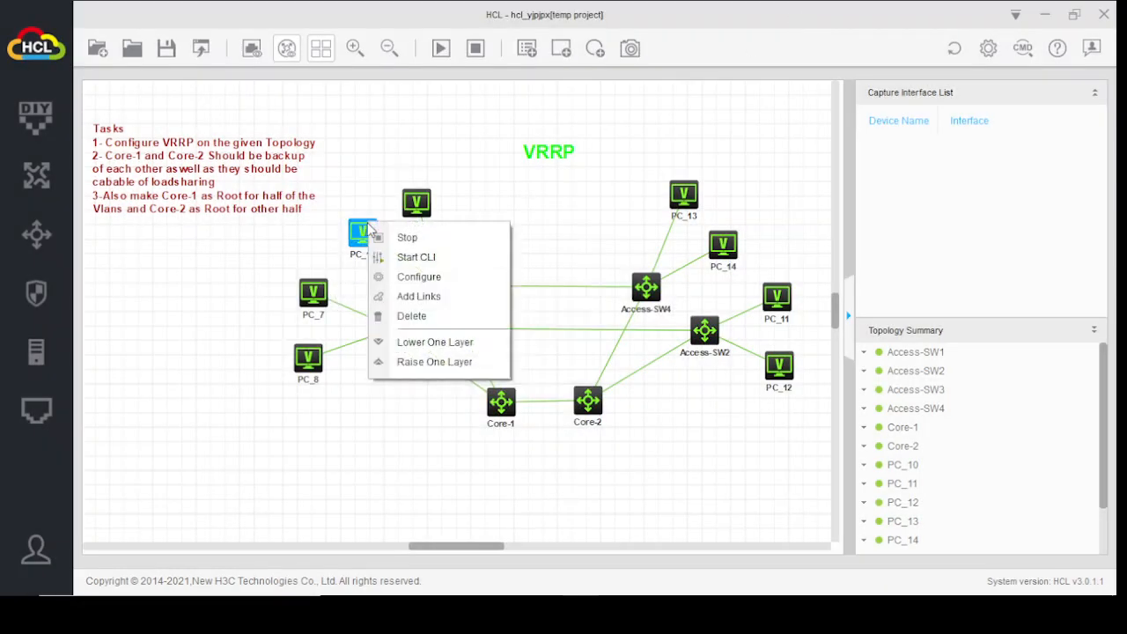
left_click(423, 275)
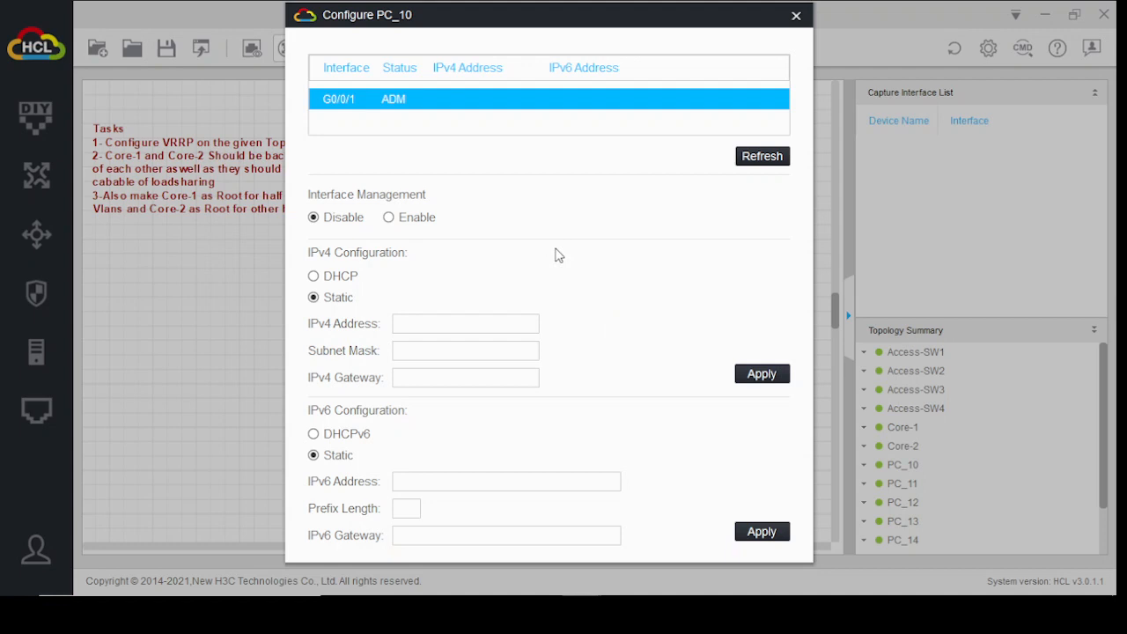
left_click(388, 218)
left_click(411, 319)
type("192.168.40.101")
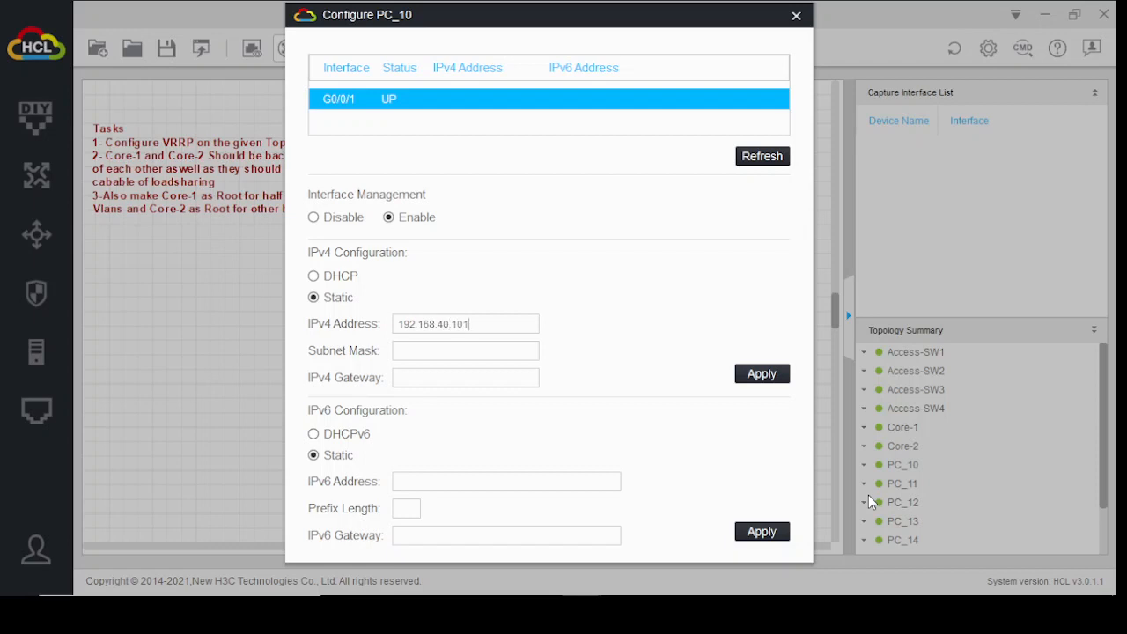
type("255.255.255.0")
key("Tab")
type("192.168.40.1")
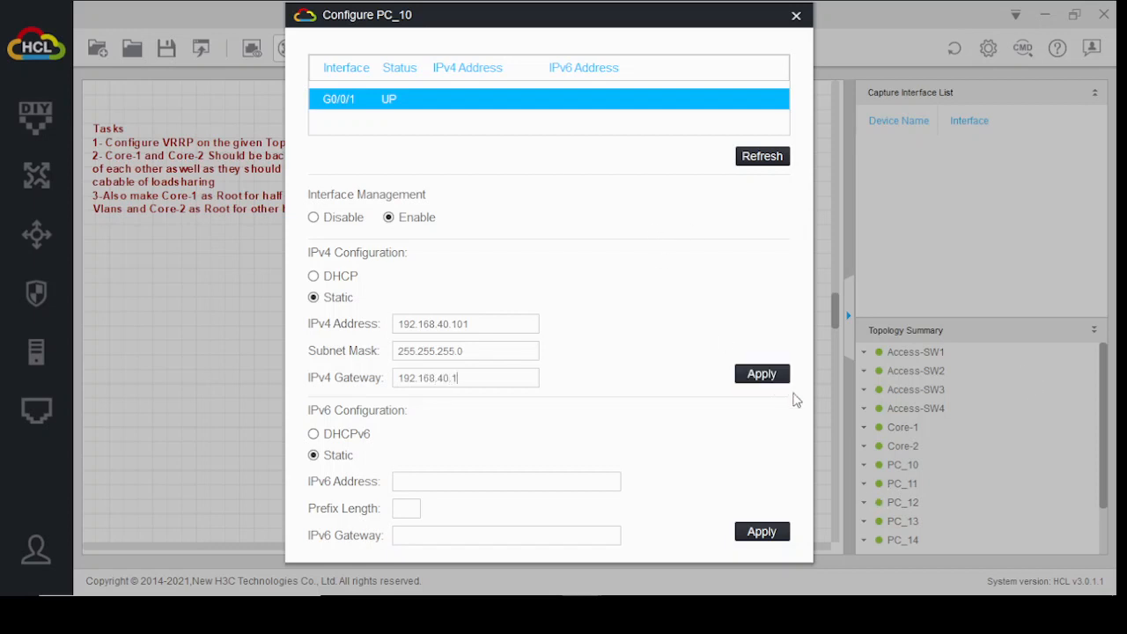
left_click(763, 373)
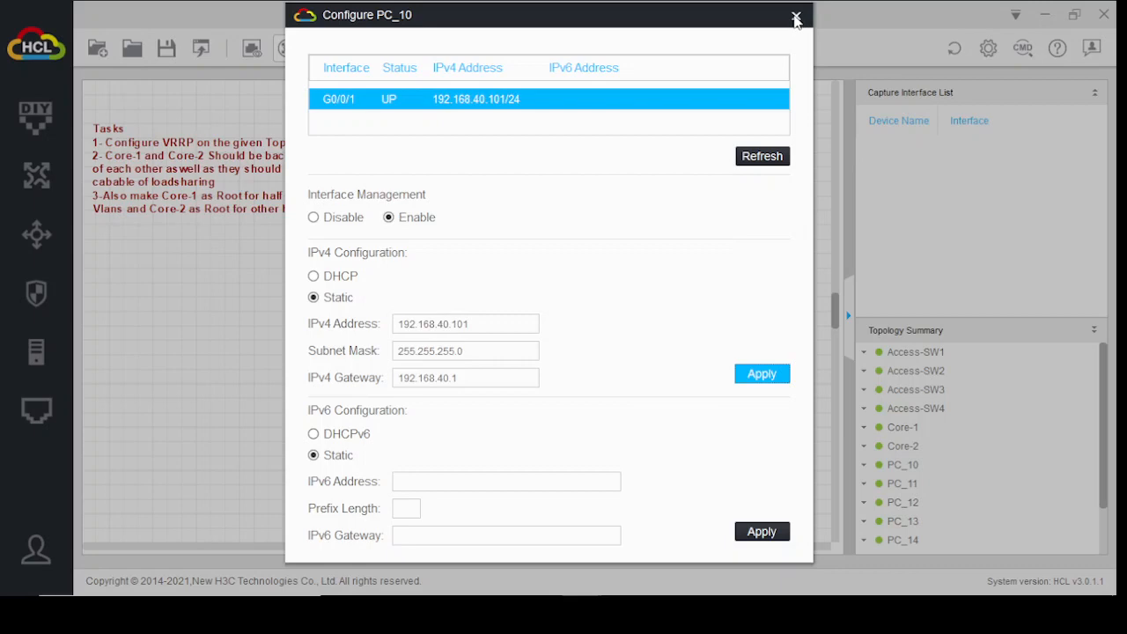
left_click(796, 16)
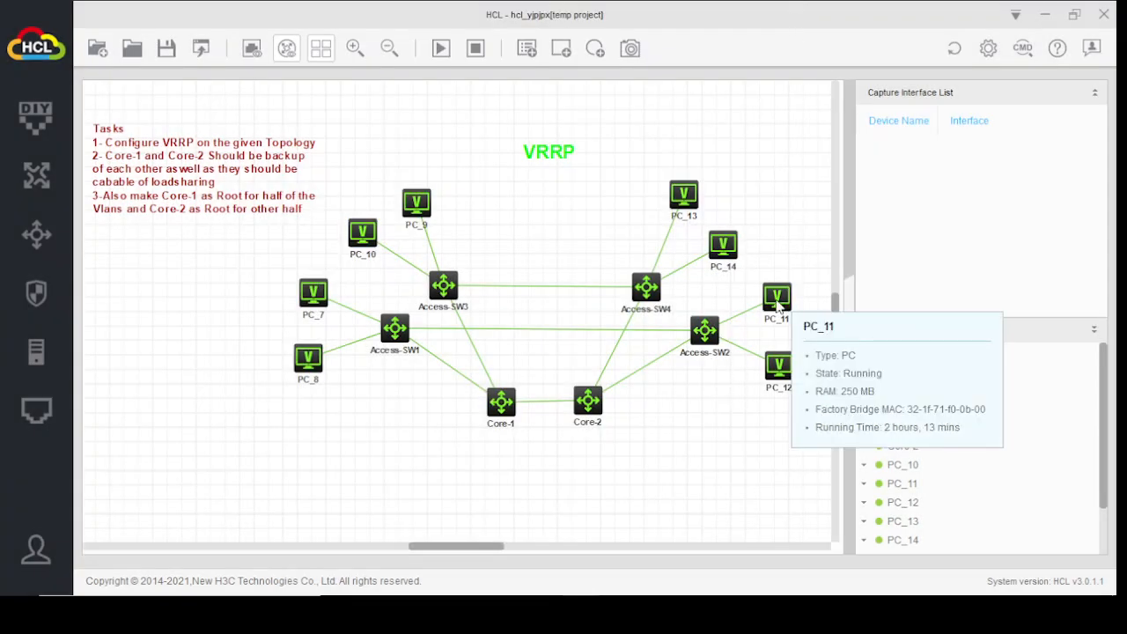
Enable PC_11's interface G0/0/1 and apply static IPv4 address 192.168.30.102, mask 255.255.255.0 and gateway 192.168.30.1.
right_click(776, 304)
left_click(835, 355)
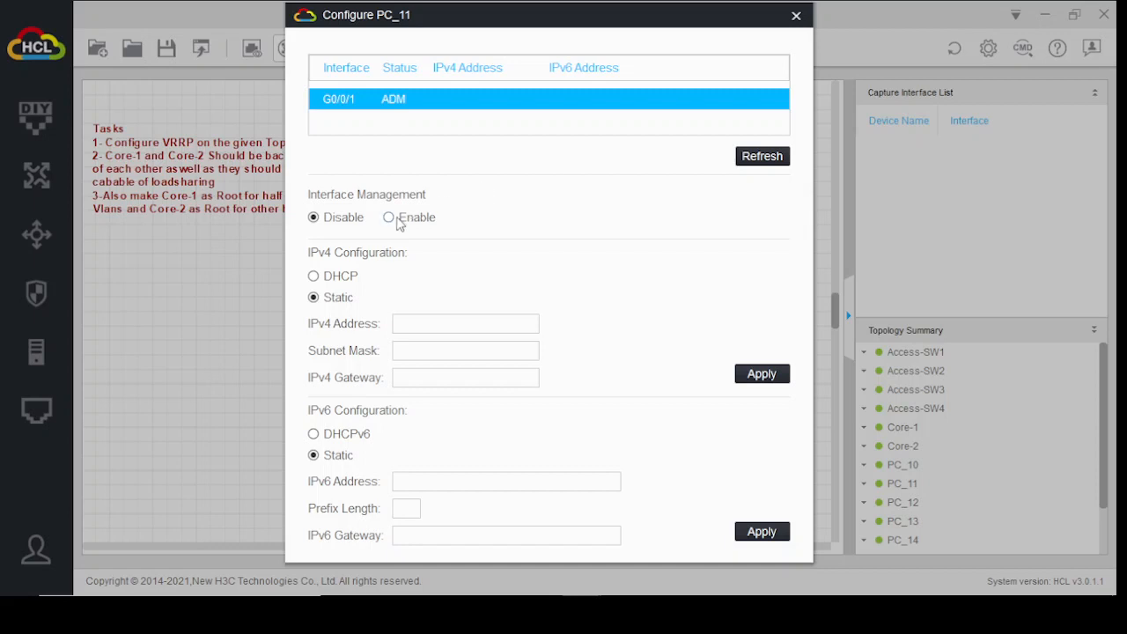
left_click(393, 218)
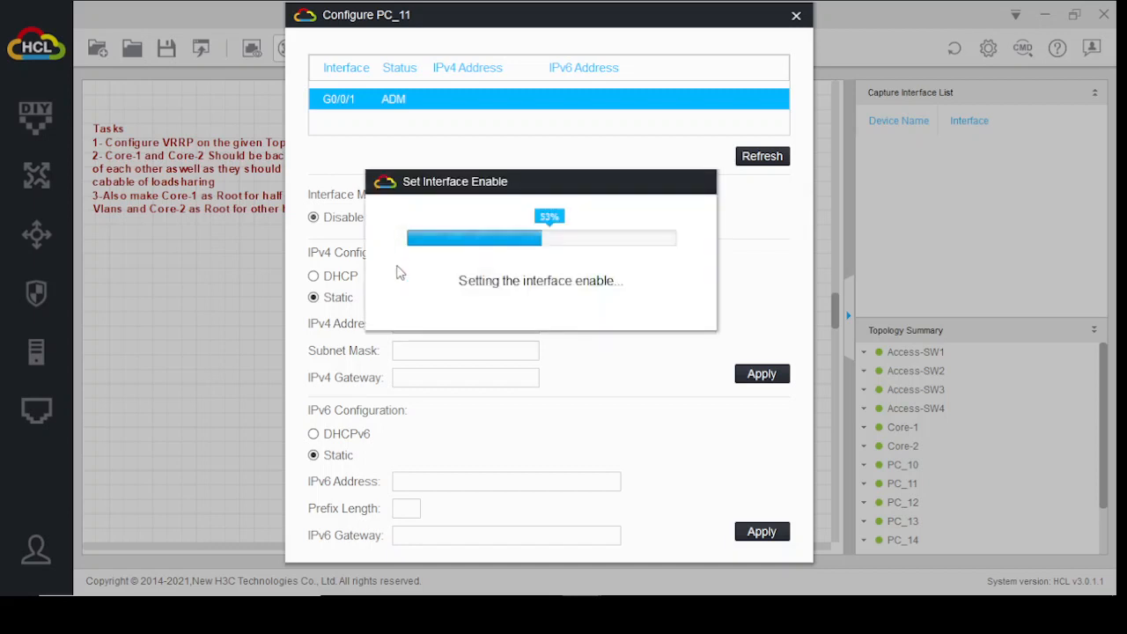
left_click(425, 324)
type("19")
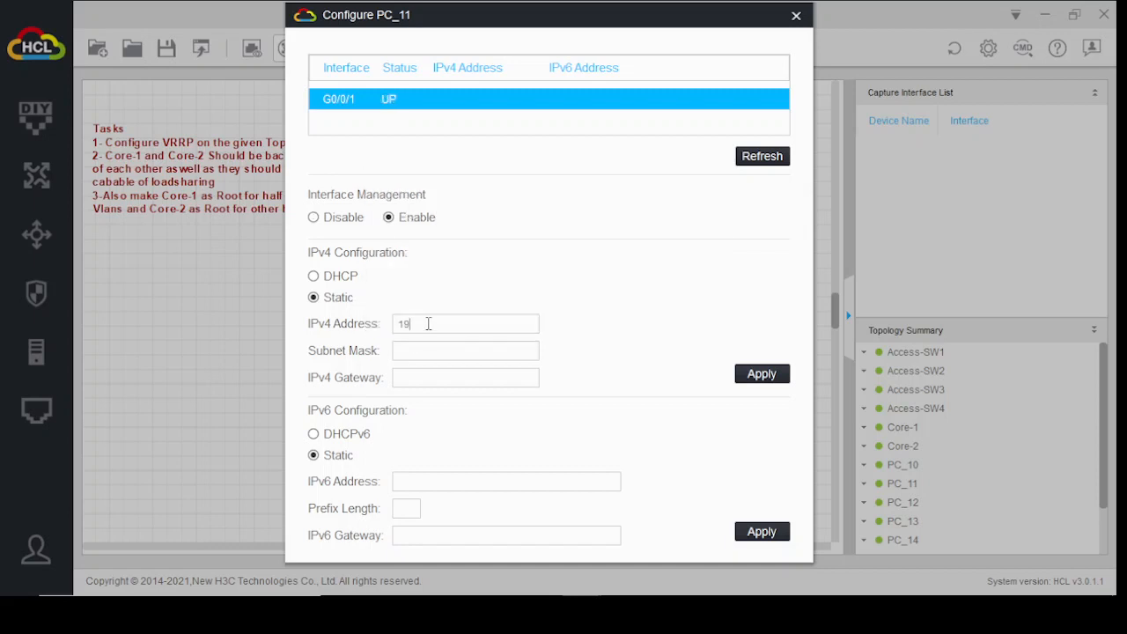
type("2.168.30.102")
key("Tab")
type("255.255.255.0192.168.30.1")
left_click(757, 373)
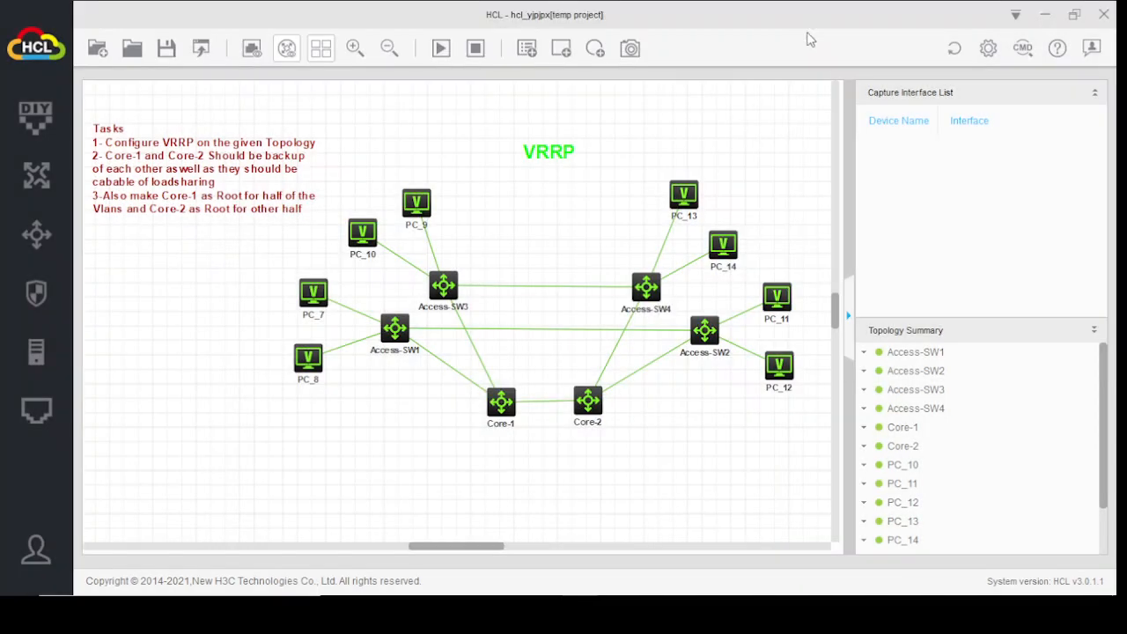
left_click(796, 15)
Enable PC_12's interface G0/0/1 and apply static IPv4 address 192.168.40.102, mask 255.255.255.0 and gateway 192.168.40.1.
right_click(778, 365)
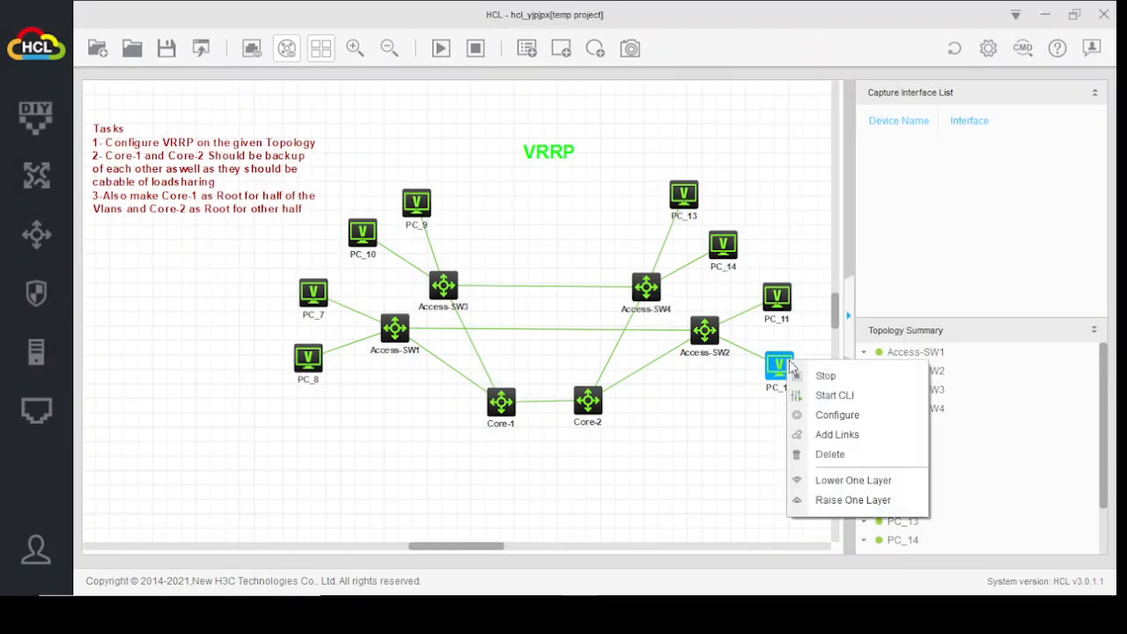
left_click(789, 415)
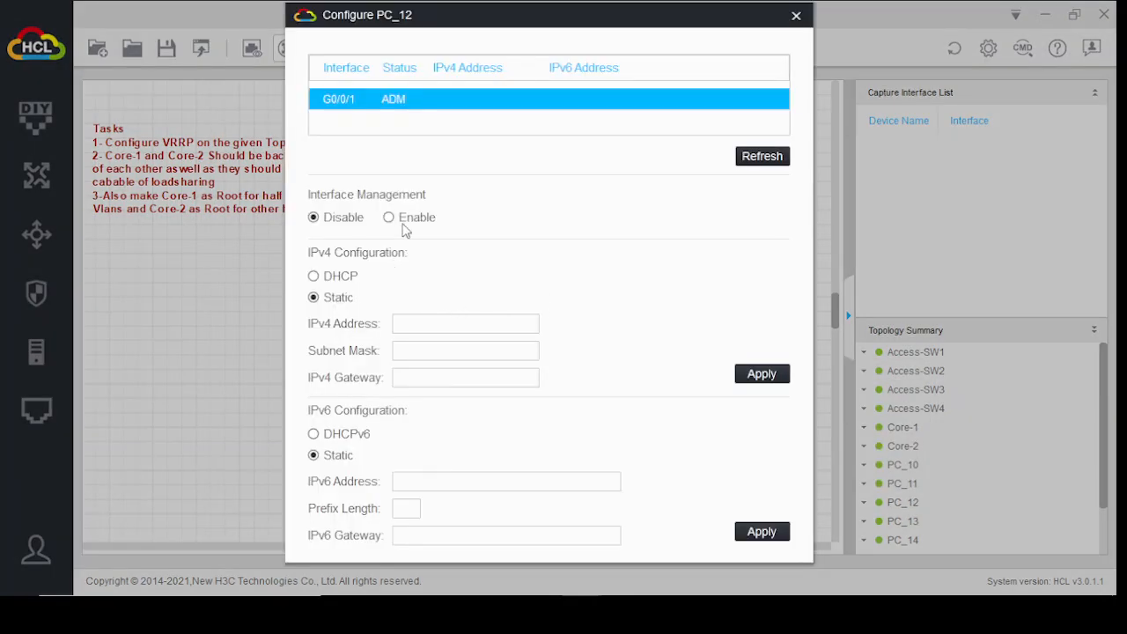
left_click(392, 220)
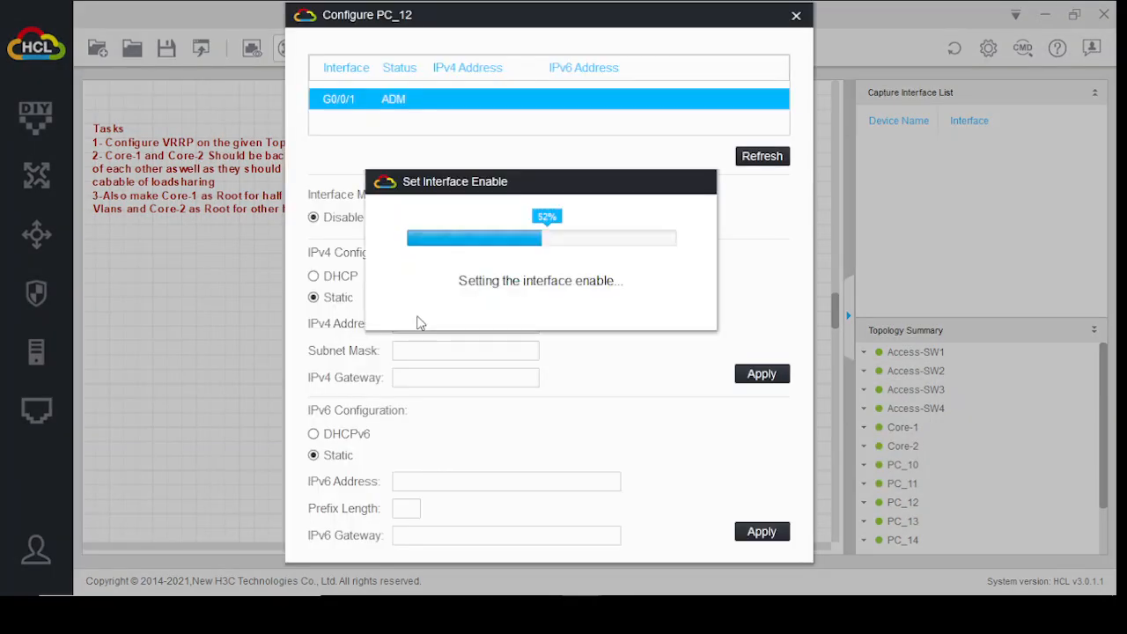
left_click(415, 323)
type("192.1")
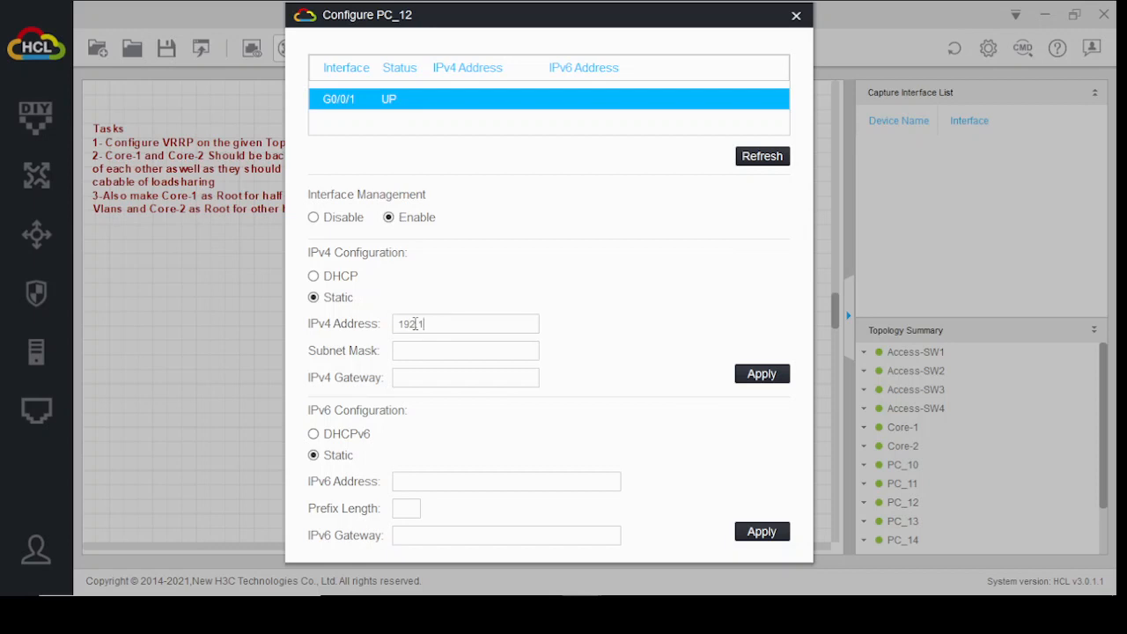
type("68.40.102")
key("Tab")
type("255.255.255.0")
key("Tab")
type("192.")
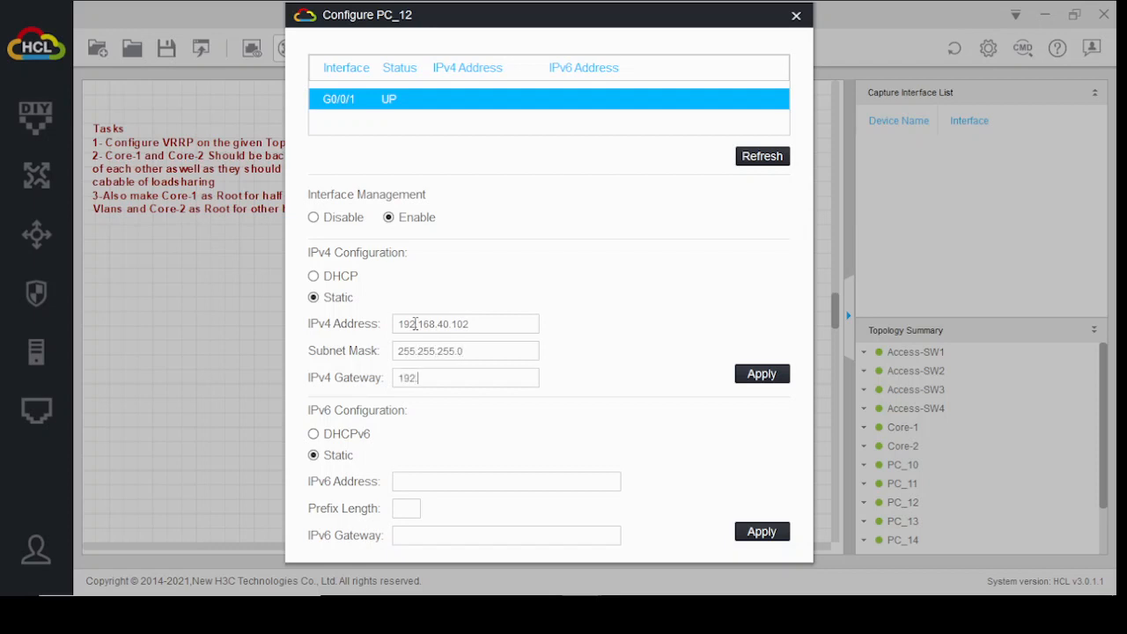
type("168.40.1")
left_click(762, 374)
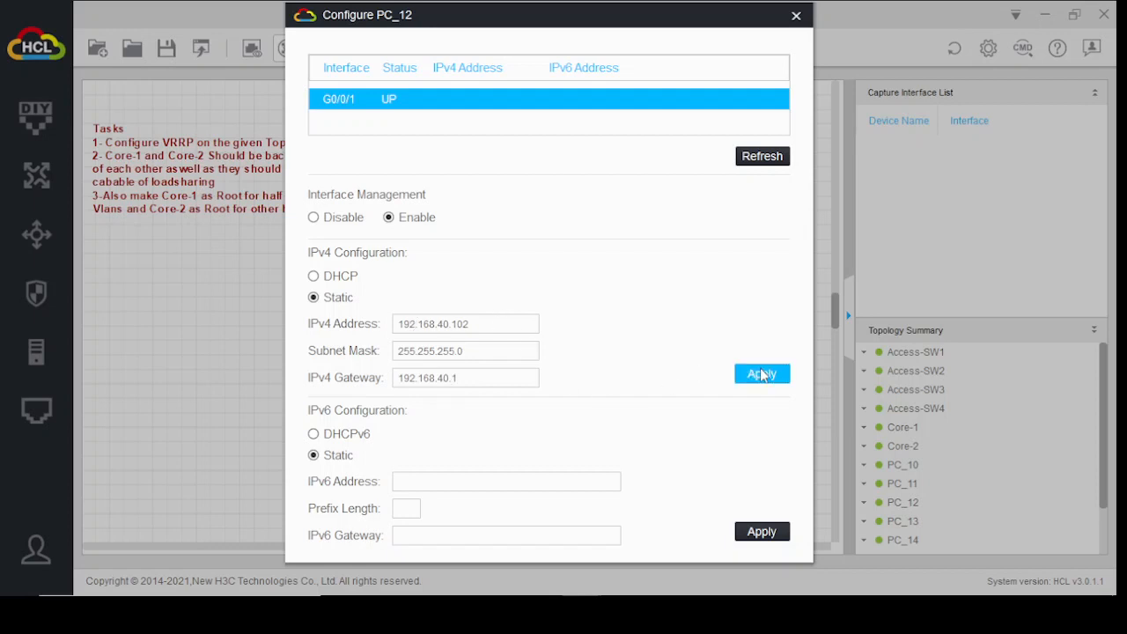
left_click(795, 17)
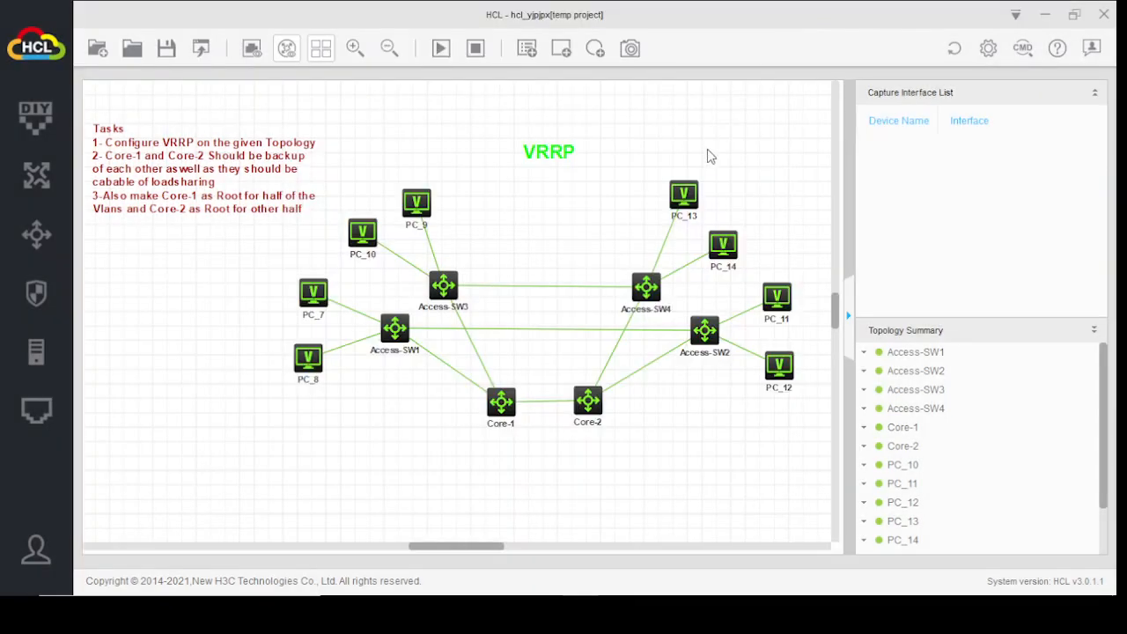
Enable PC_13's interface G0/0/1 and apply static IPv4 address 192.168.10.102, mask 255.255.255.0 and gateway 192.168.10.1.
right_click(687, 200)
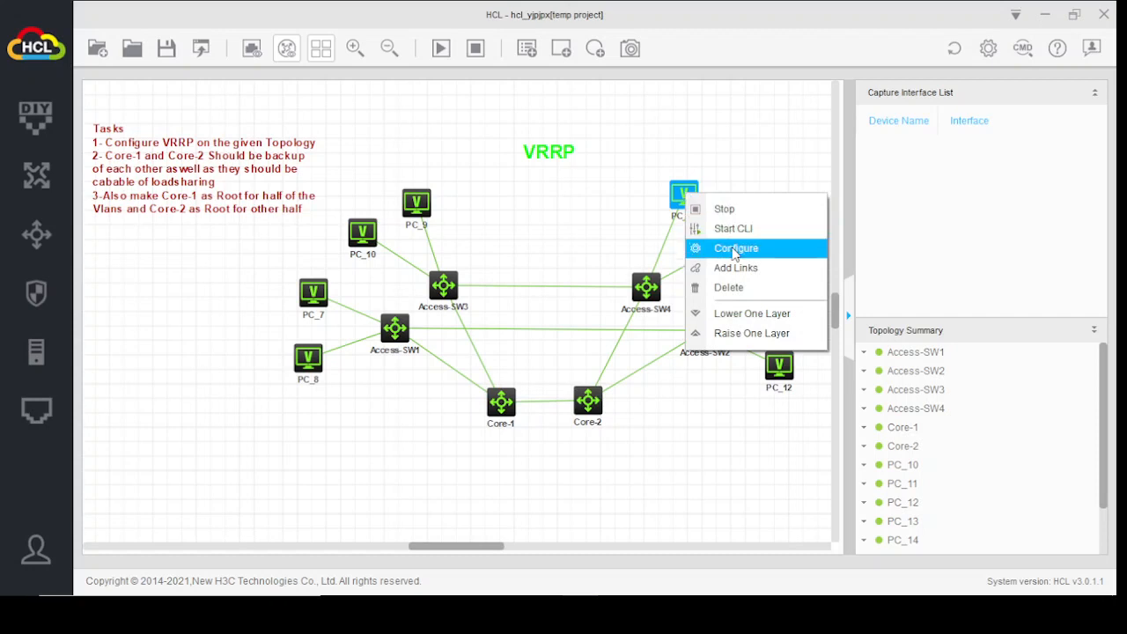
left_click(731, 247)
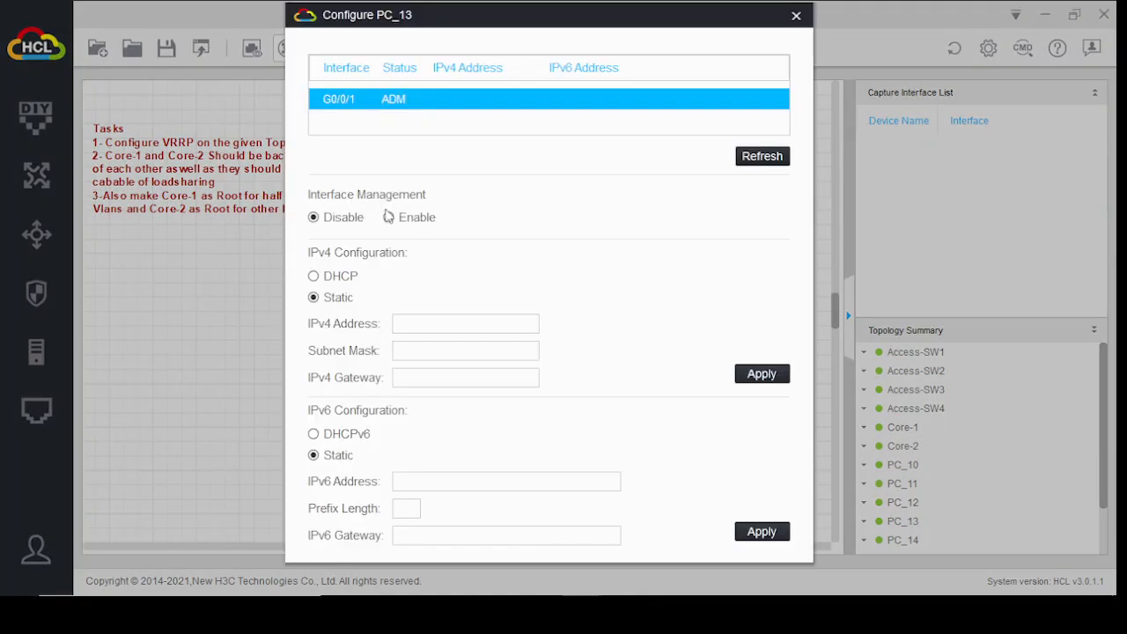
left_click(388, 218)
left_click(422, 317)
type("192.168.10")
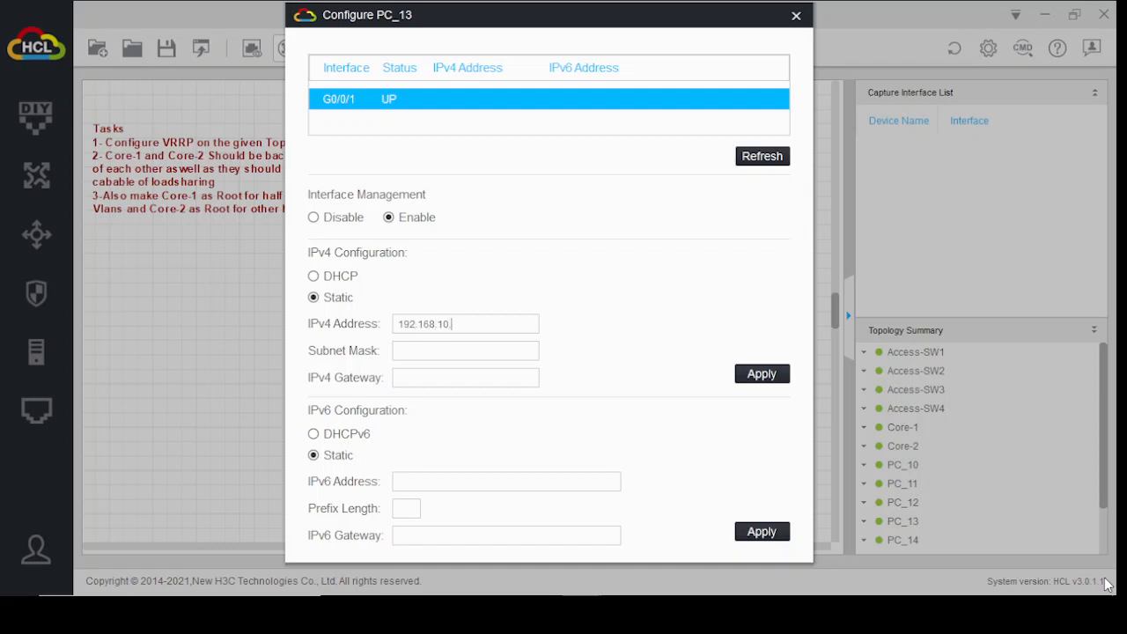
type(".102")
key("Tab")
type("255.255.255.0")
key("Tab")
type("192.168")
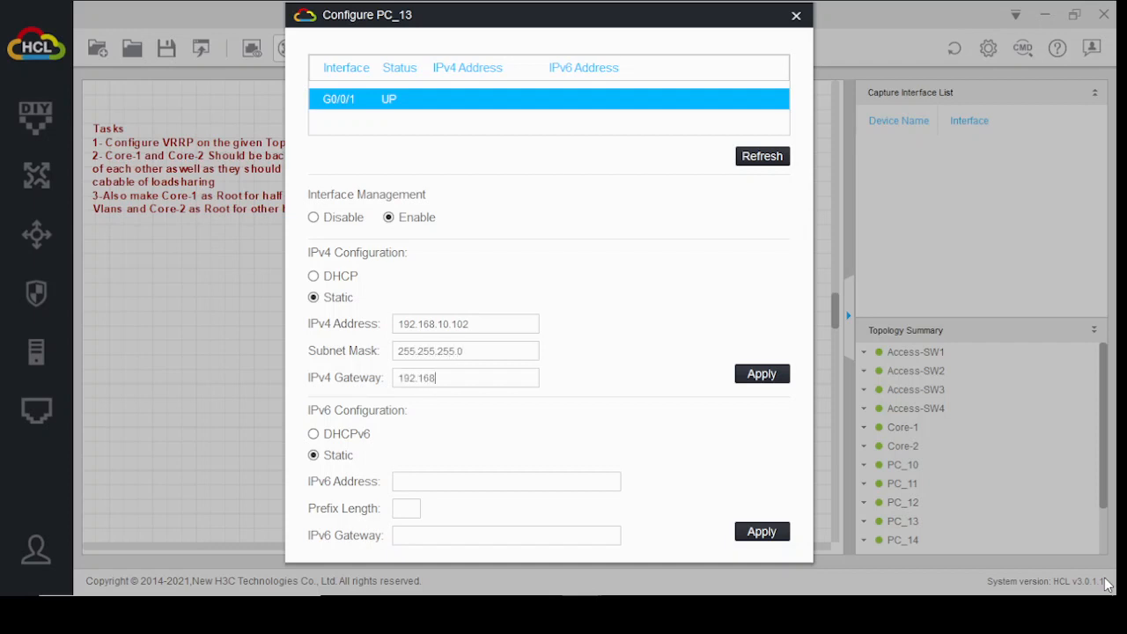
type(".10.1")
left_click(753, 375)
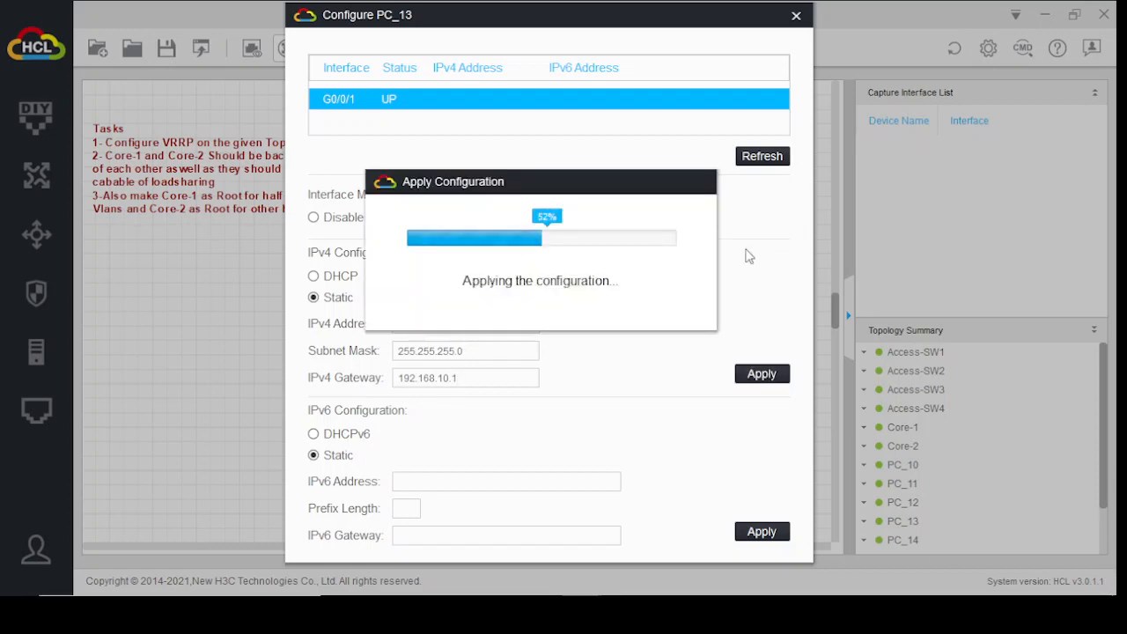
left_click(795, 18)
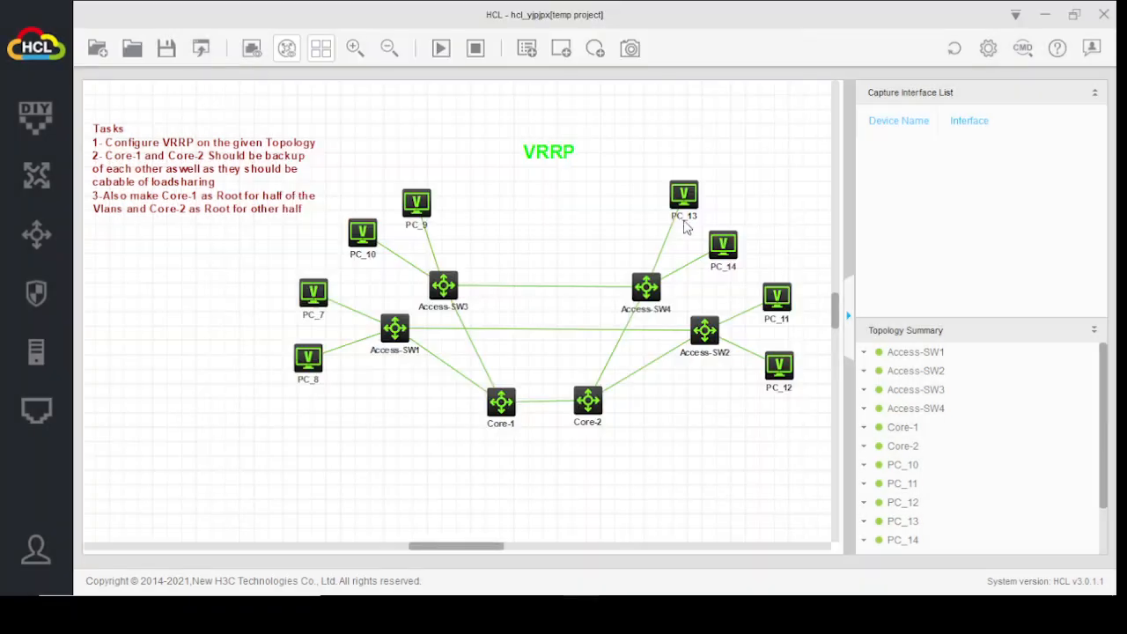
Enable PC_14's interface G0/0/1 and apply static IPv4 address 192.168.20.102, mask 255.255.255.0 and gateway 192.168.20.1.
right_click(737, 247)
left_click(788, 301)
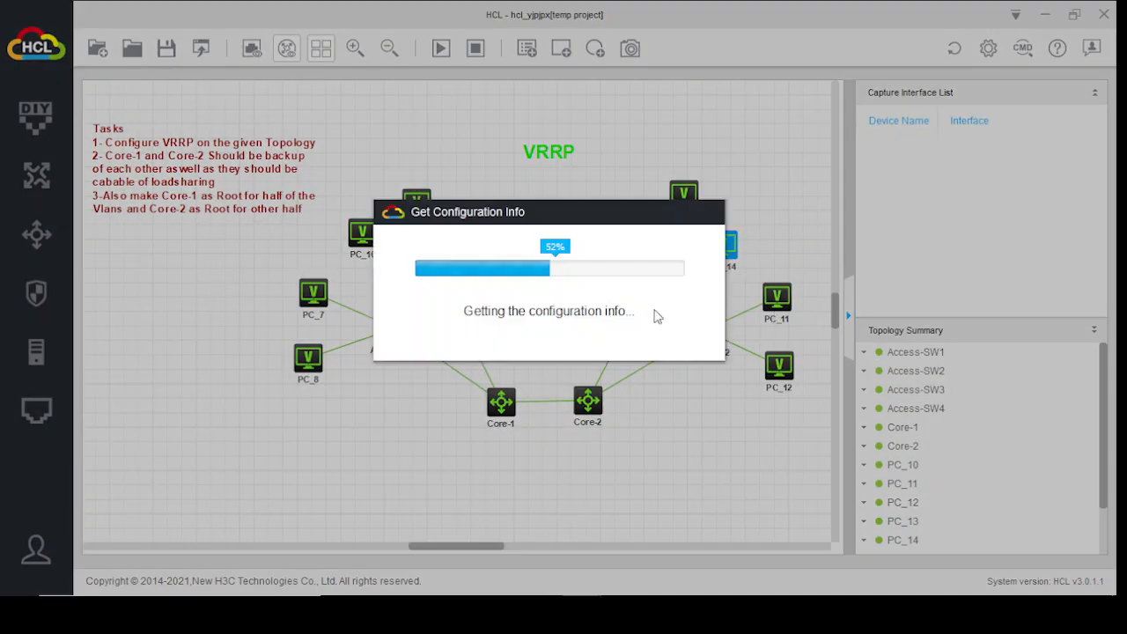
left_click(394, 217)
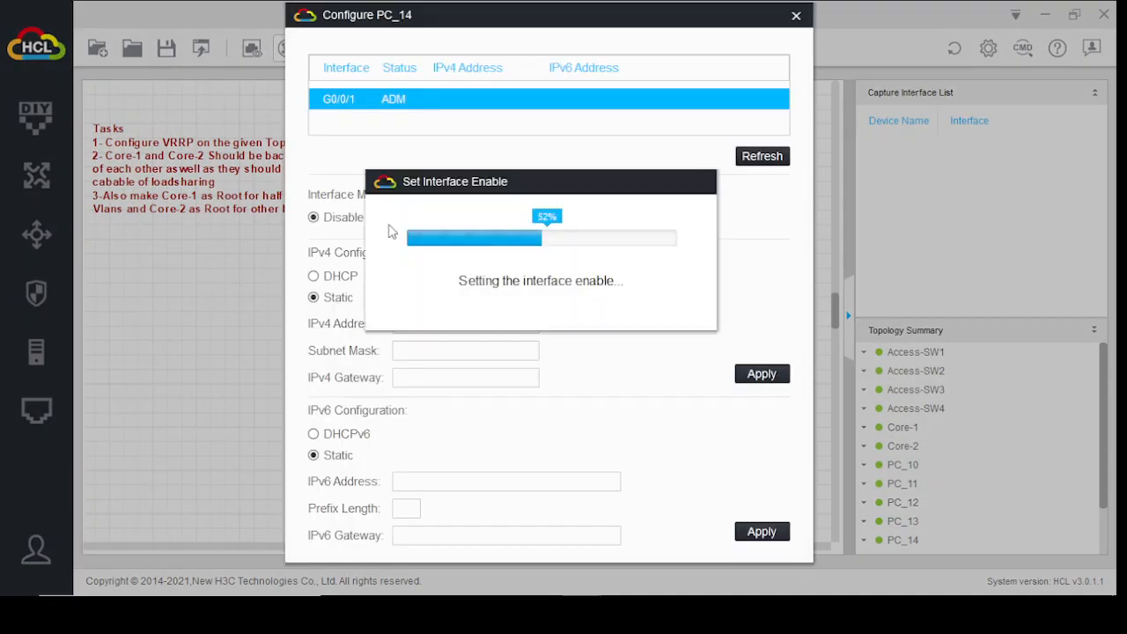
left_click(423, 326)
type("1")
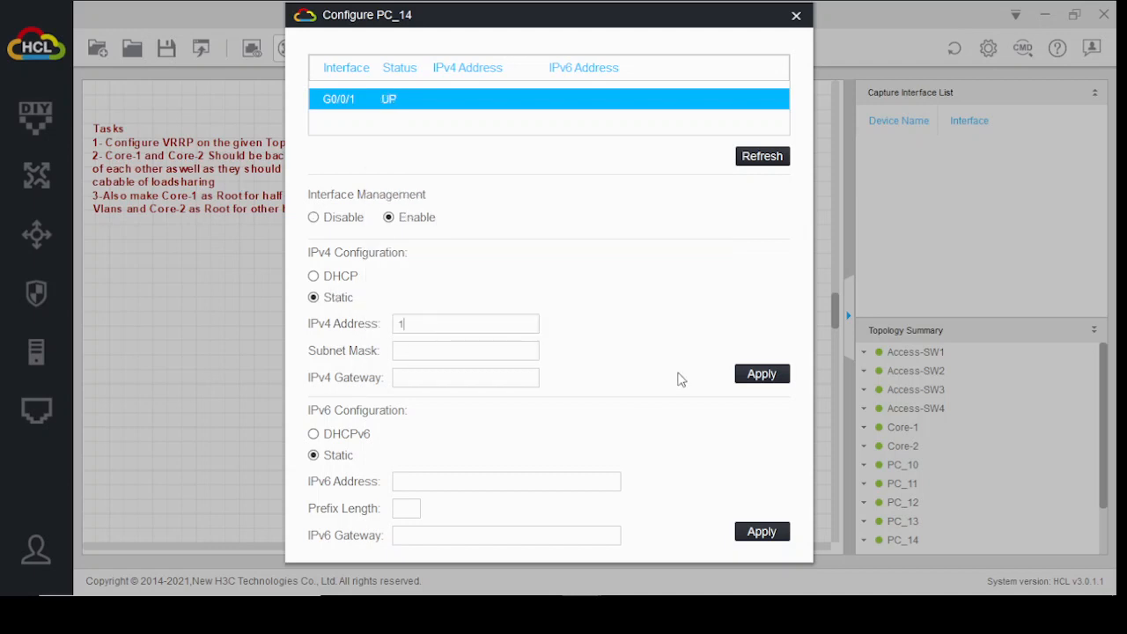
type("92.168.20.102")
key("Tab")
type("255.255.255.0")
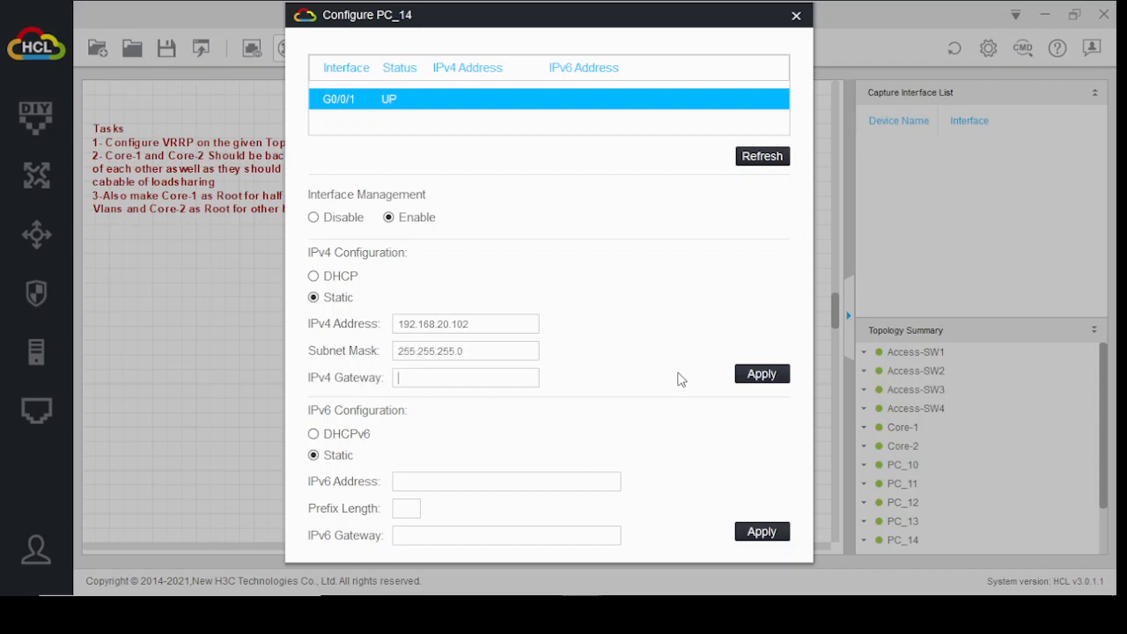
type("192.168.20.1")
left_click(782, 380)
left_click(796, 15)
Open the Core-2 console session and enter system view.
right_click(588, 401)
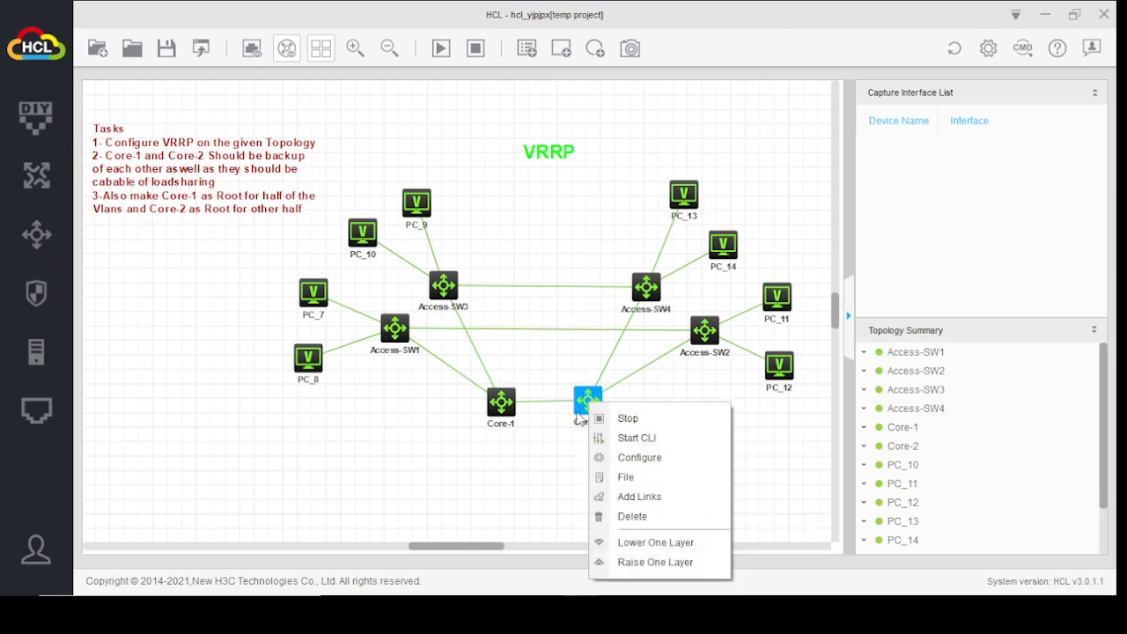
left_click(554, 446)
double_click(587, 402)
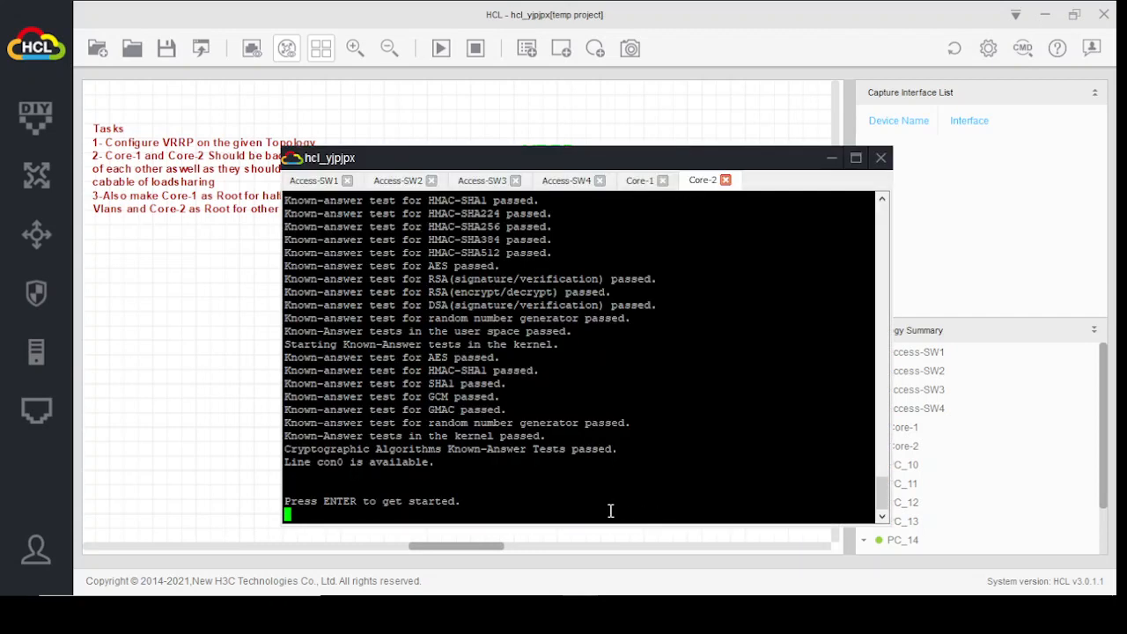
key("Return")
key("Return")
key("Return")
key("Return")
key("Return")
key("Return")
key("Return")
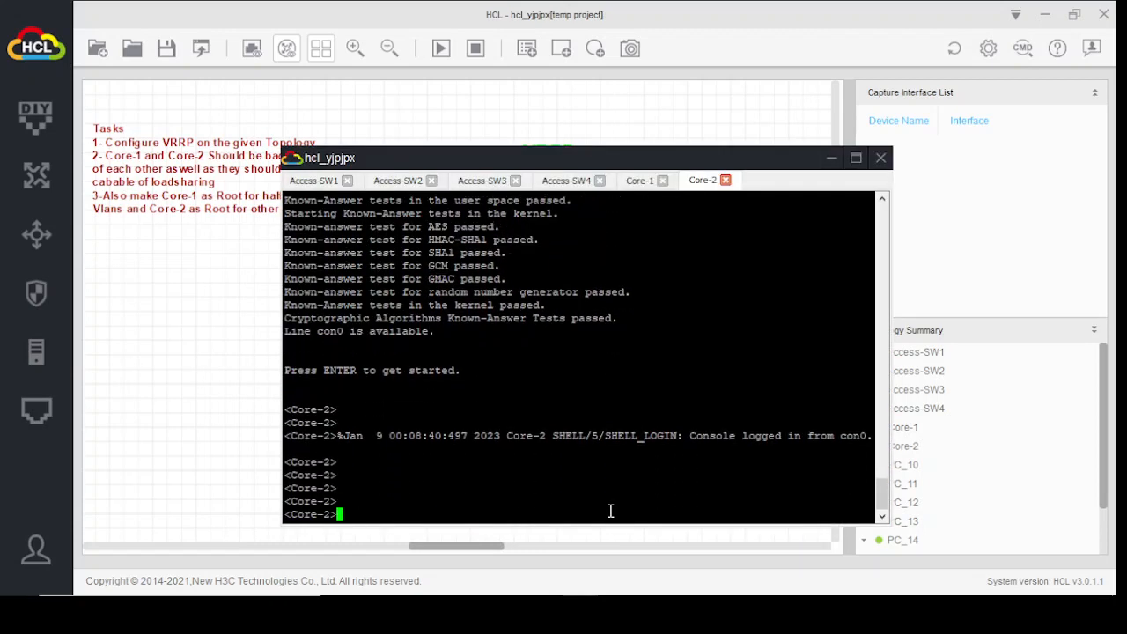
type("sy")
key("Tab")
key("Return")
key("Return")
key("Return")
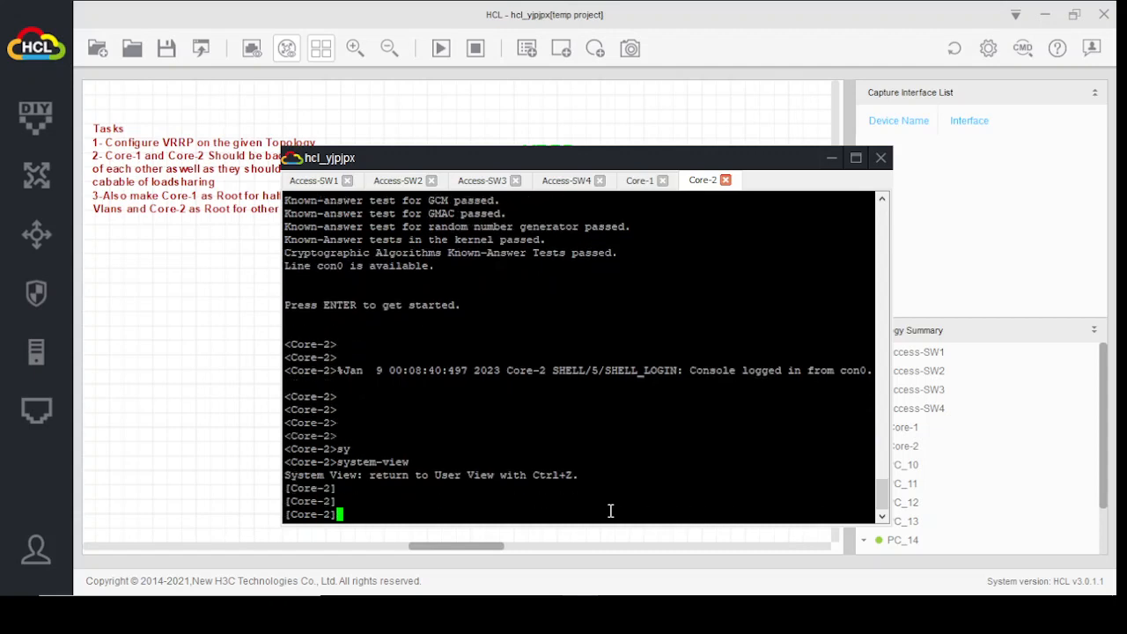
type("sy")
key("Return")
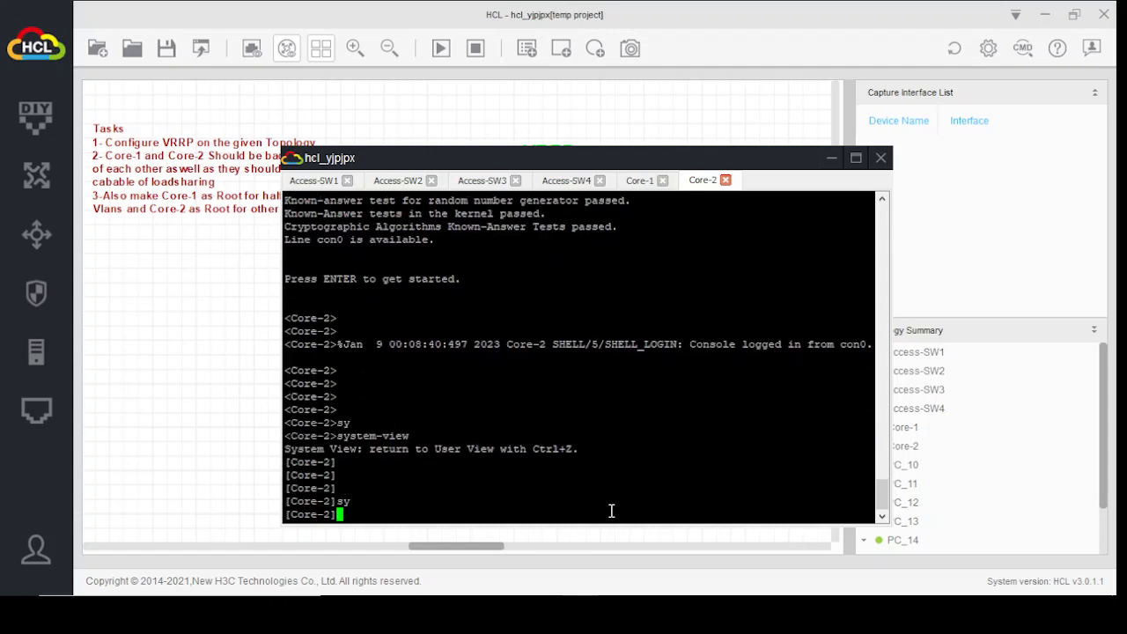
Run display vrrp on Core-2 to check the state and priority of its virtual routers, and put the console away.
type("dis")
key("Tab")
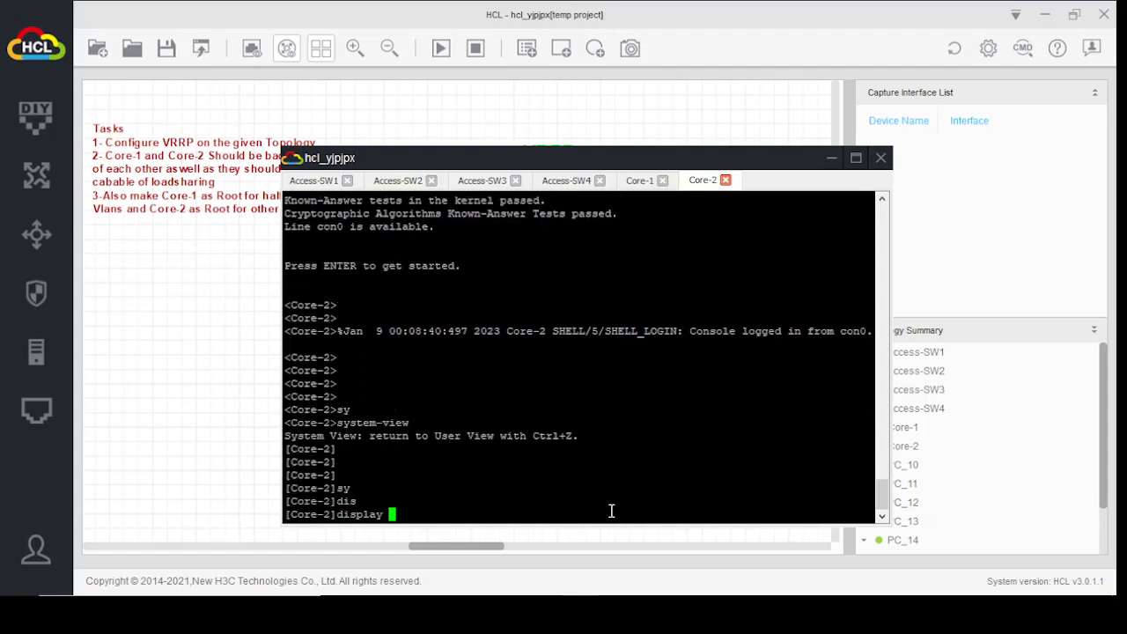
type("vrr")
key("Tab")
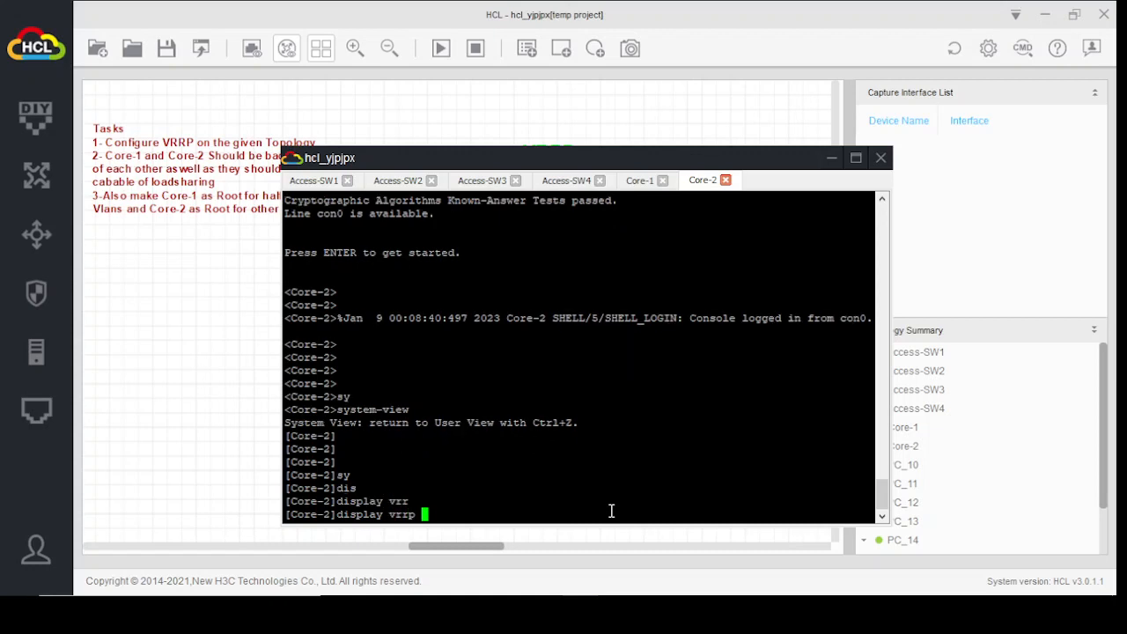
type("br")
key("Tab")
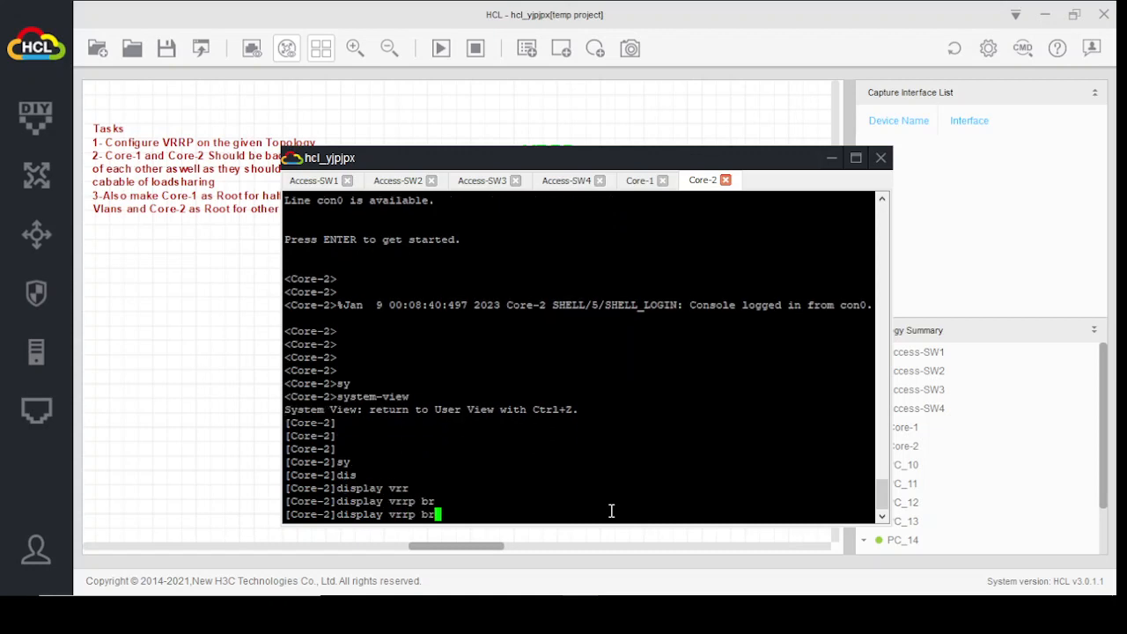
key("Return")
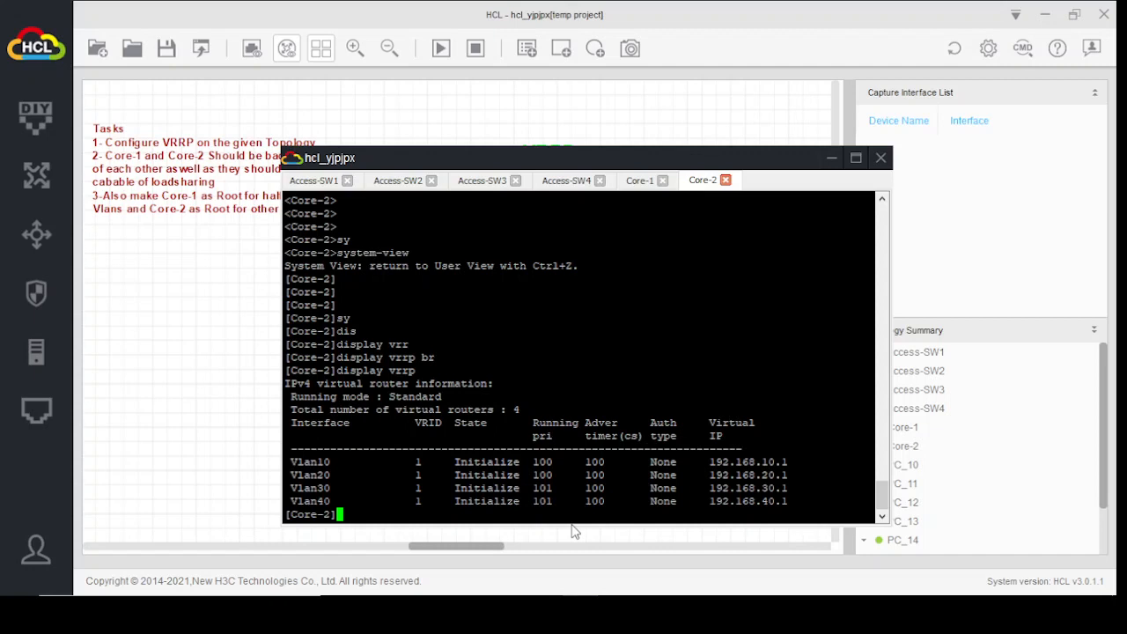
left_click(831, 159)
Open the Core-1 console session and enter system view.
right_click(513, 404)
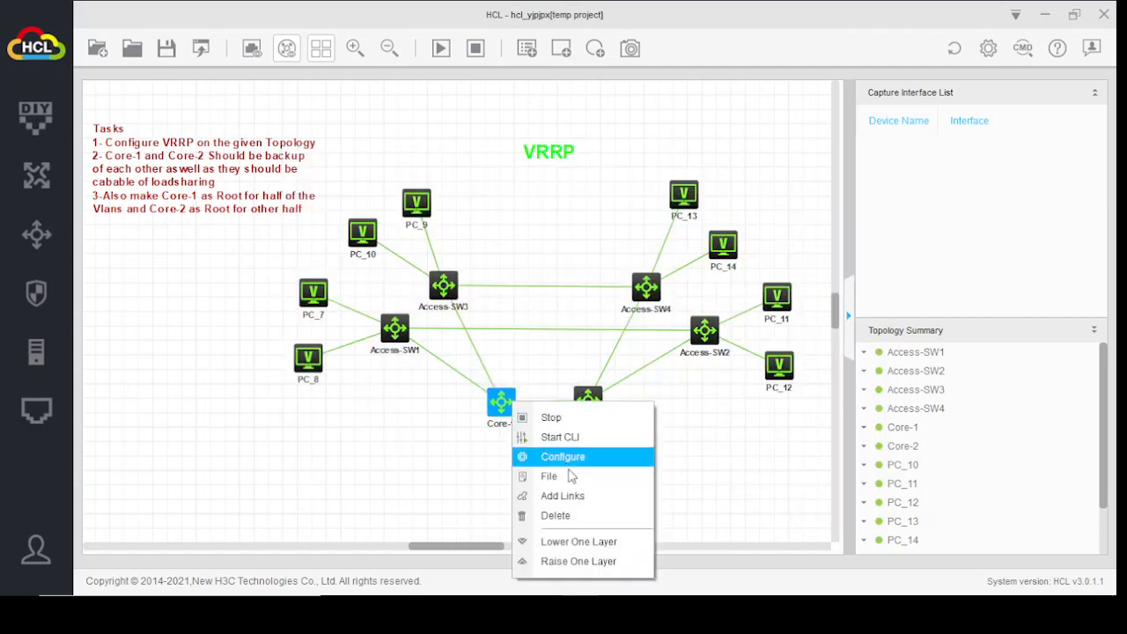
left_click(768, 480)
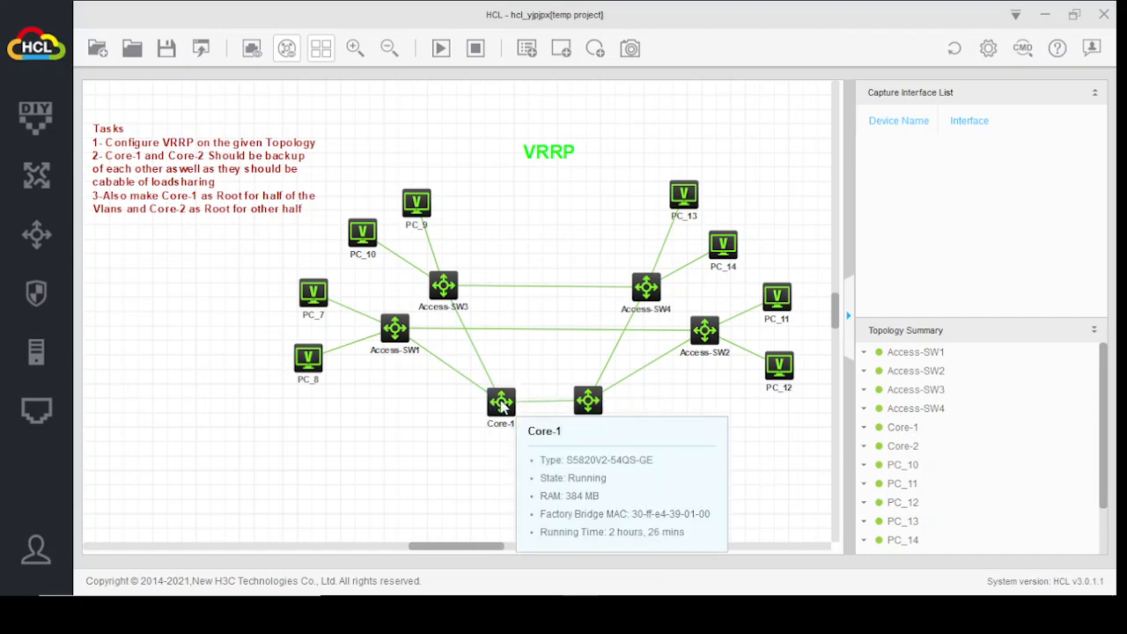
left_click(502, 405)
double_click(502, 404)
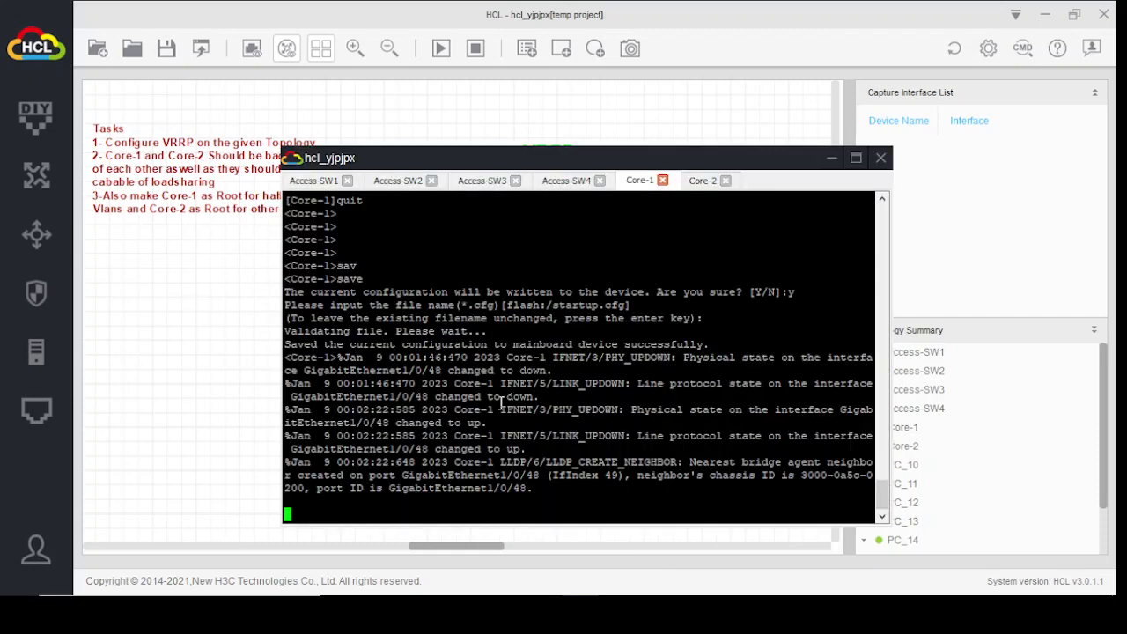
key("Return")
key("Return")
key("Return")
key("Return")
key("Return")
key("Return")
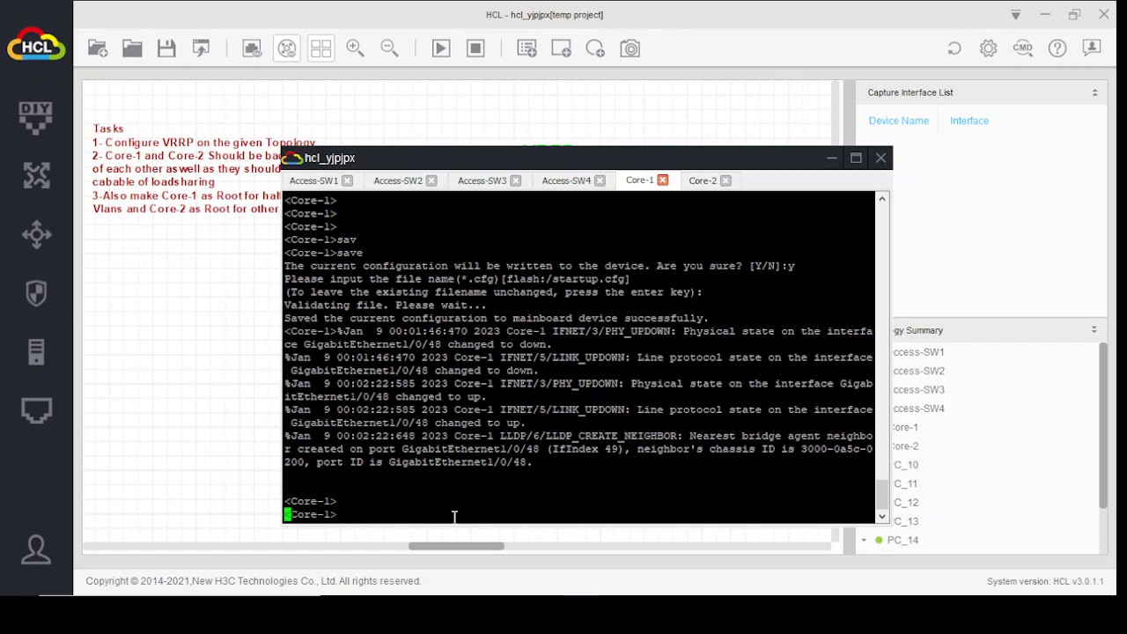
type("sy")
key("Tab")
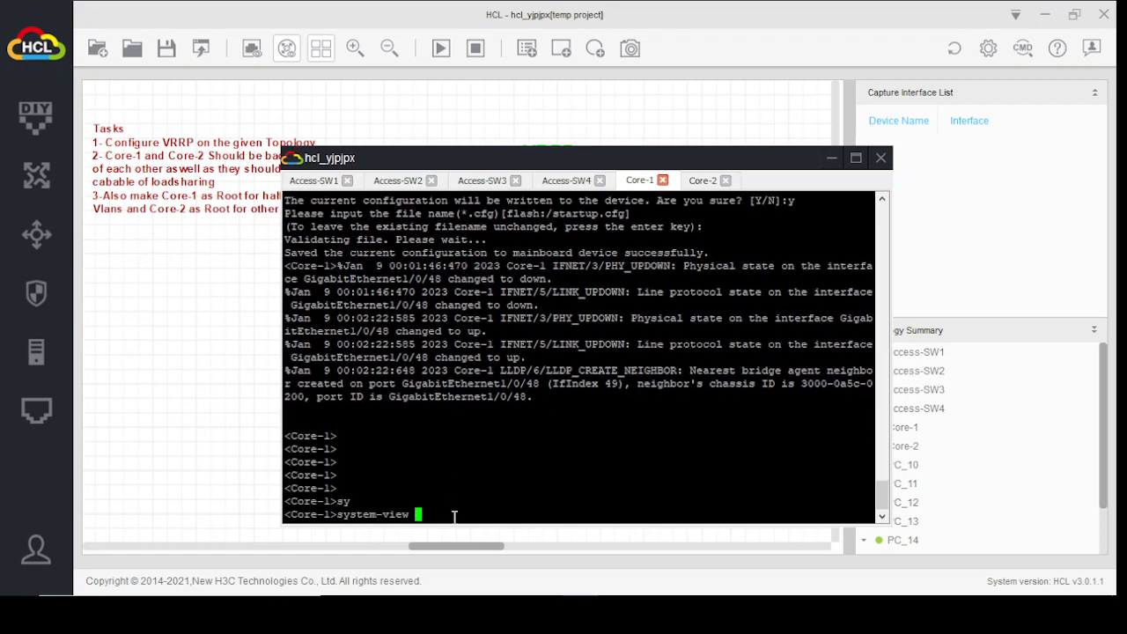
key("Return")
key("Return")
key("Return")
key("Return")
key("Return")
Run display vrrp on Core-1 to check the state and priority of its virtual routers.
type("dis")
key("Tab")
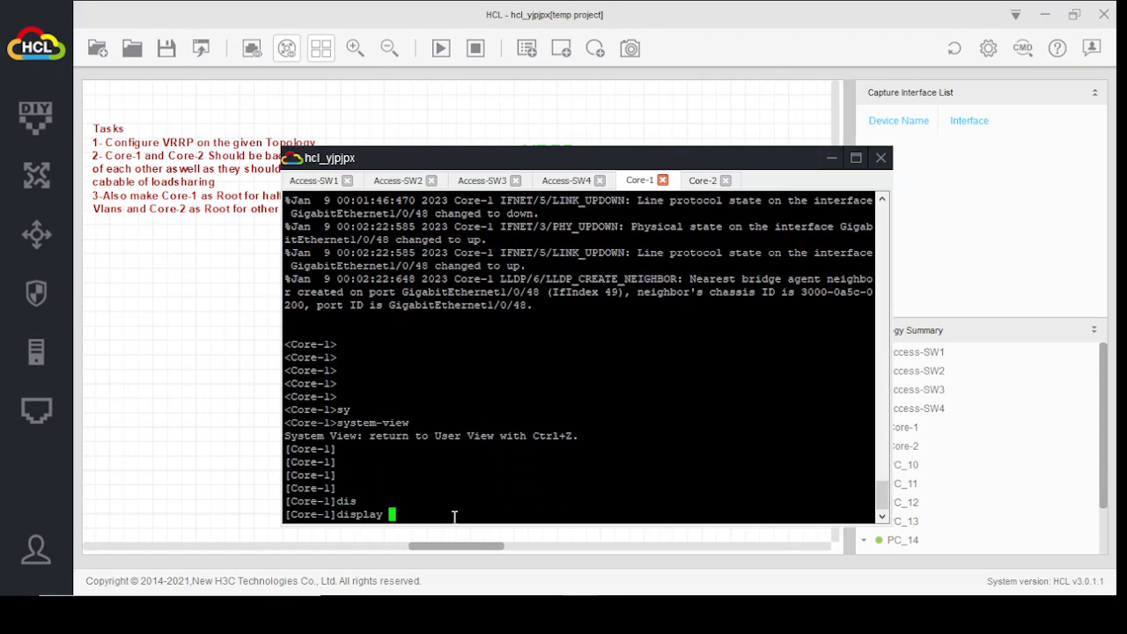
type("vrr")
key("Tab")
key("Return")
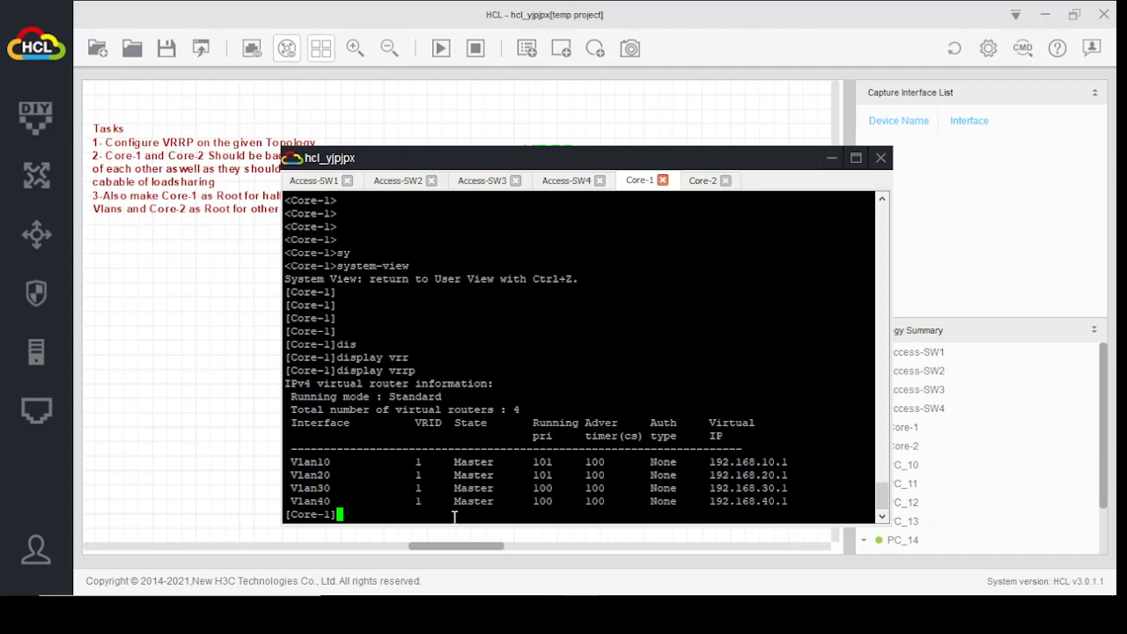
type("cur")
key("Tab")
key("BackSpace")
key("BackSpace")
key("BackSpace")
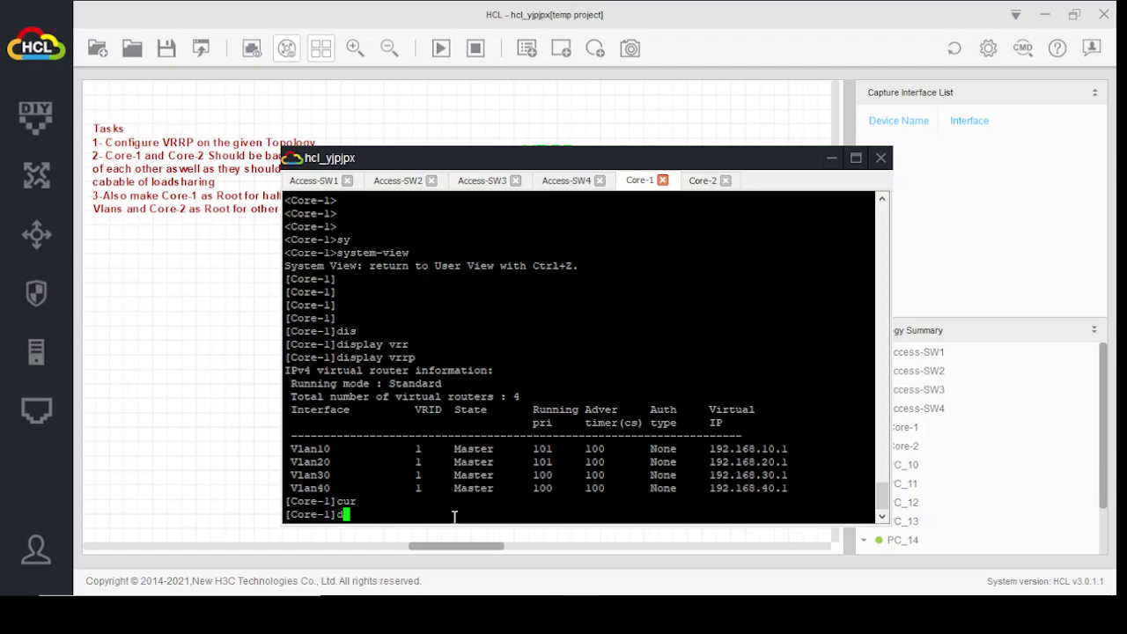
Run display current-configuration on Core-1 and examine its PVST priorities and the VRRP settings of the VLAN interfaces.
type("dis")
key("Tab")
type("cur")
key("Tab")
key("Return")
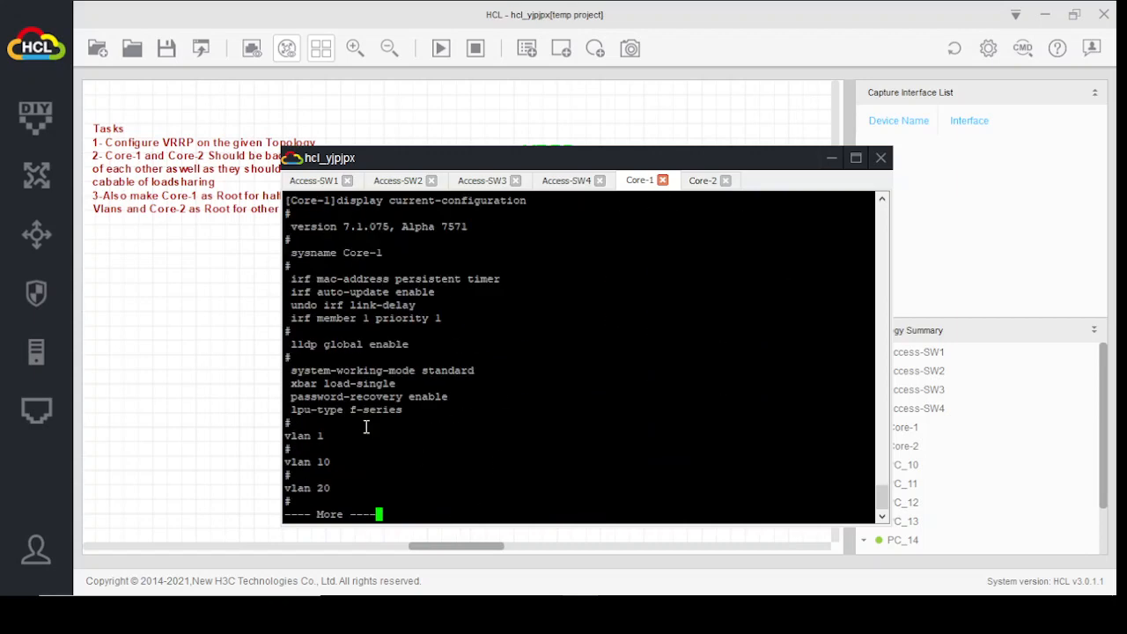
key("space")
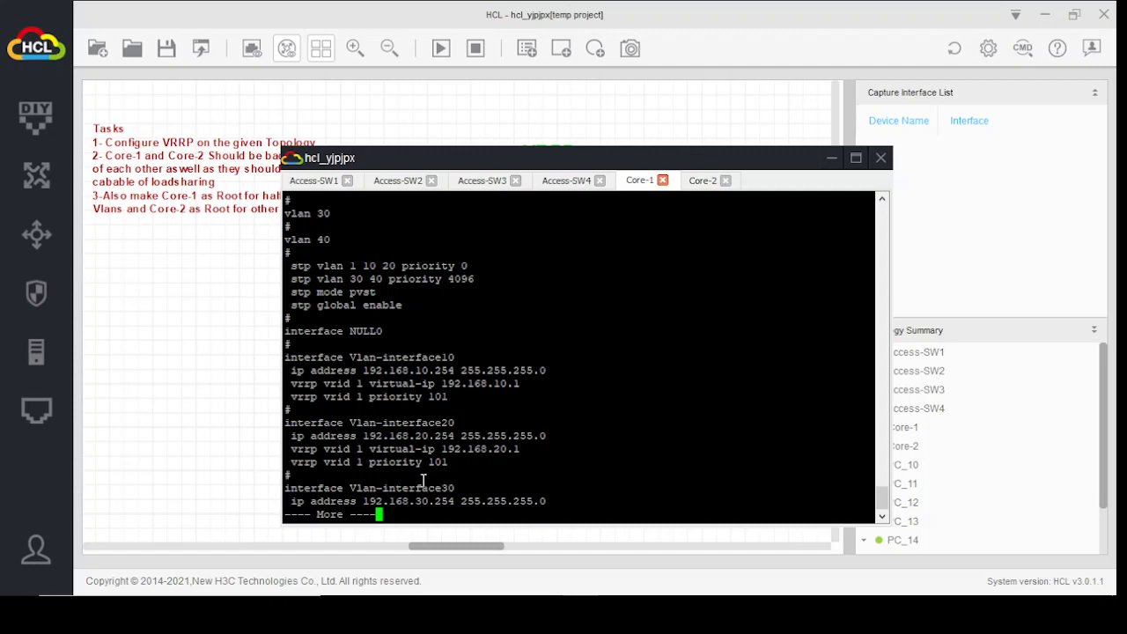
key("space")
scroll(489, 345, "up", 4)
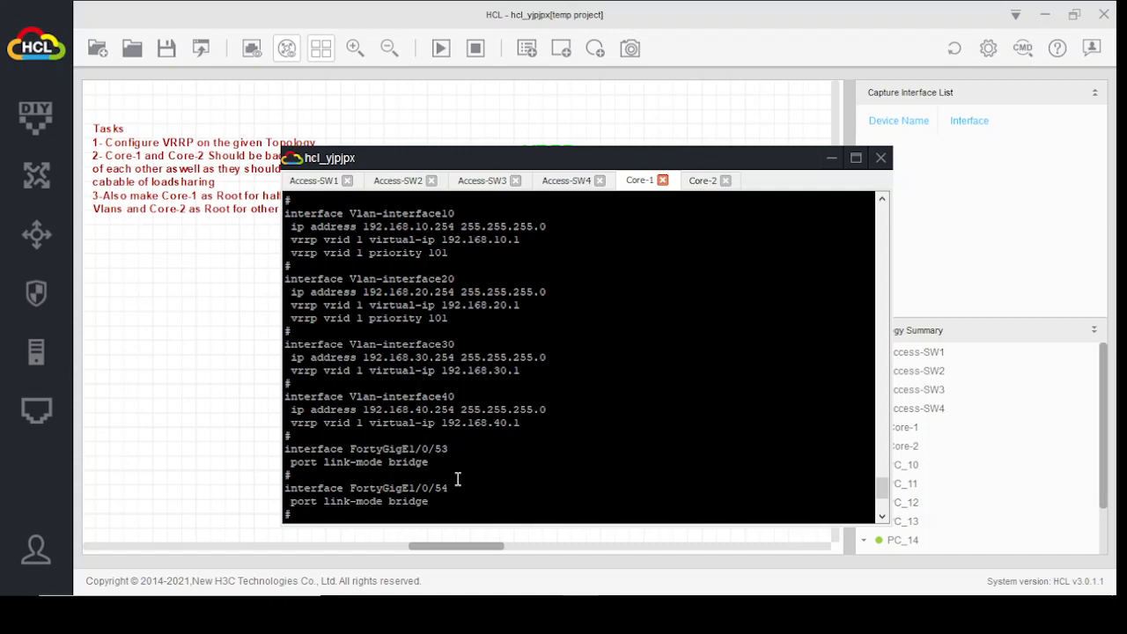
Page through the rest of Core-1's configuration, checking the trunk settings of GigabitEthernet1/0/46 to 1/0/48.
key("space")
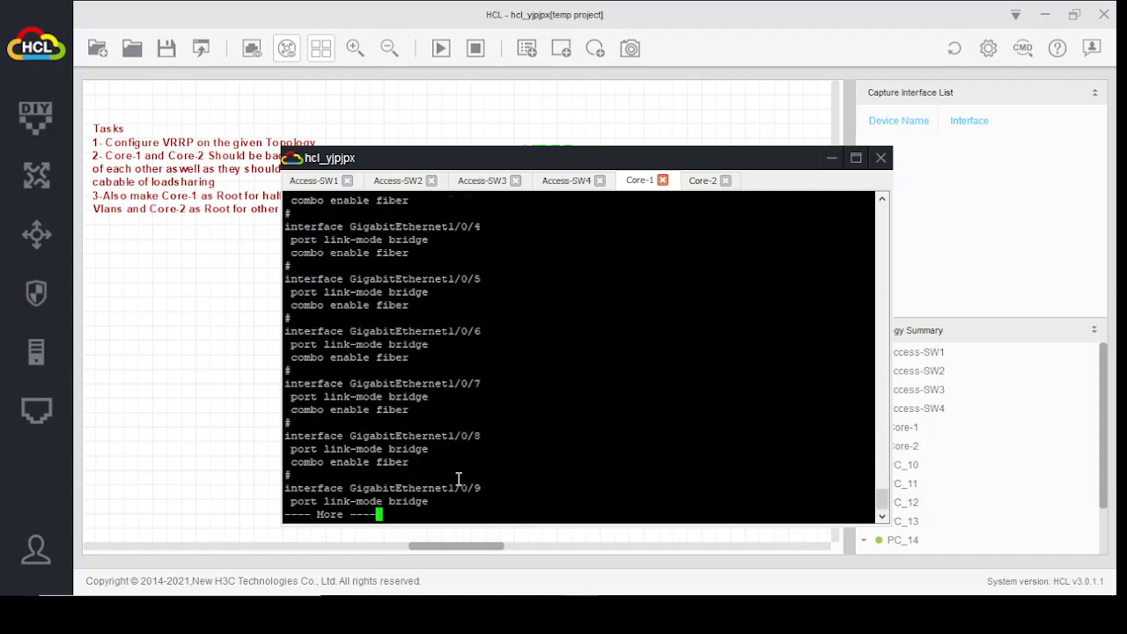
key("space")
key("space")
key("space")
key("space")
key("space")
key("space")
key("space")
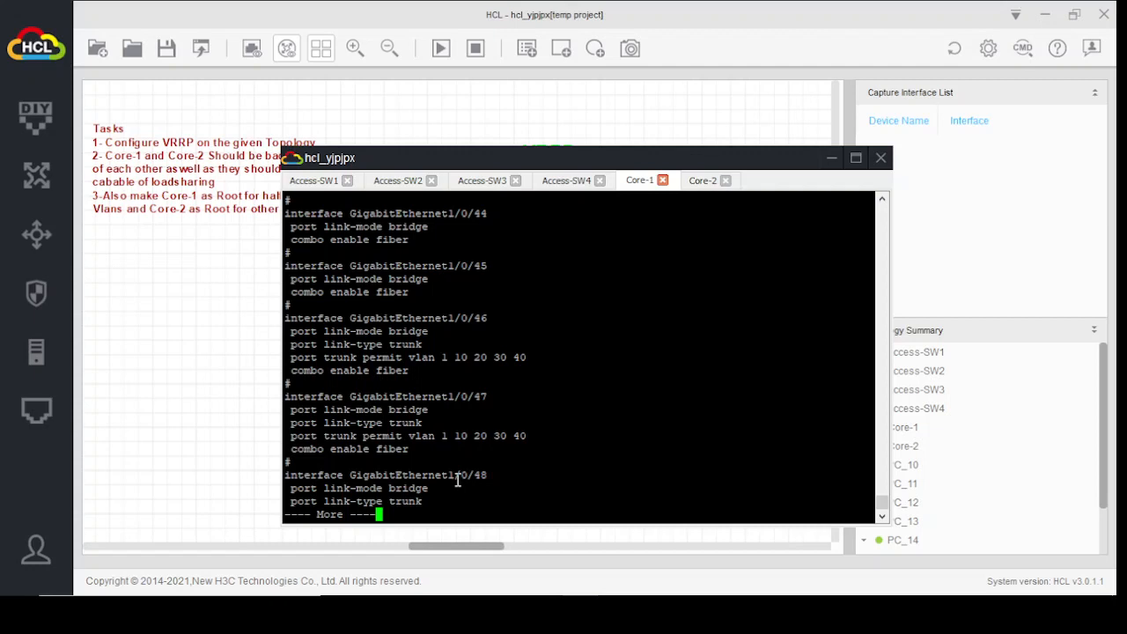
key("space")
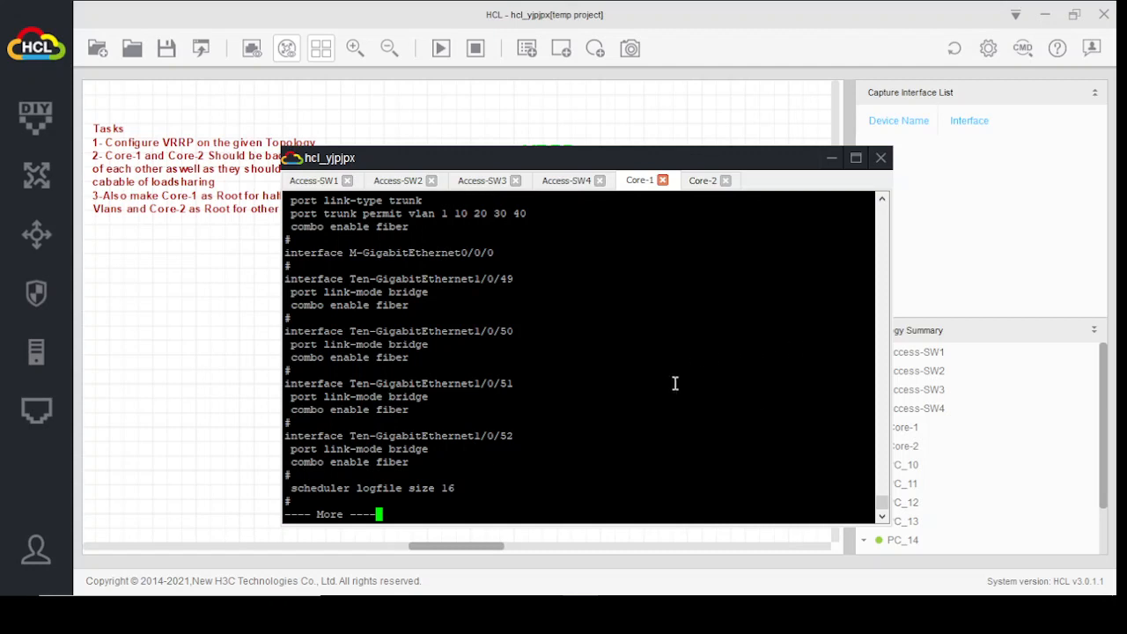
scroll(673, 396, "up", 8)
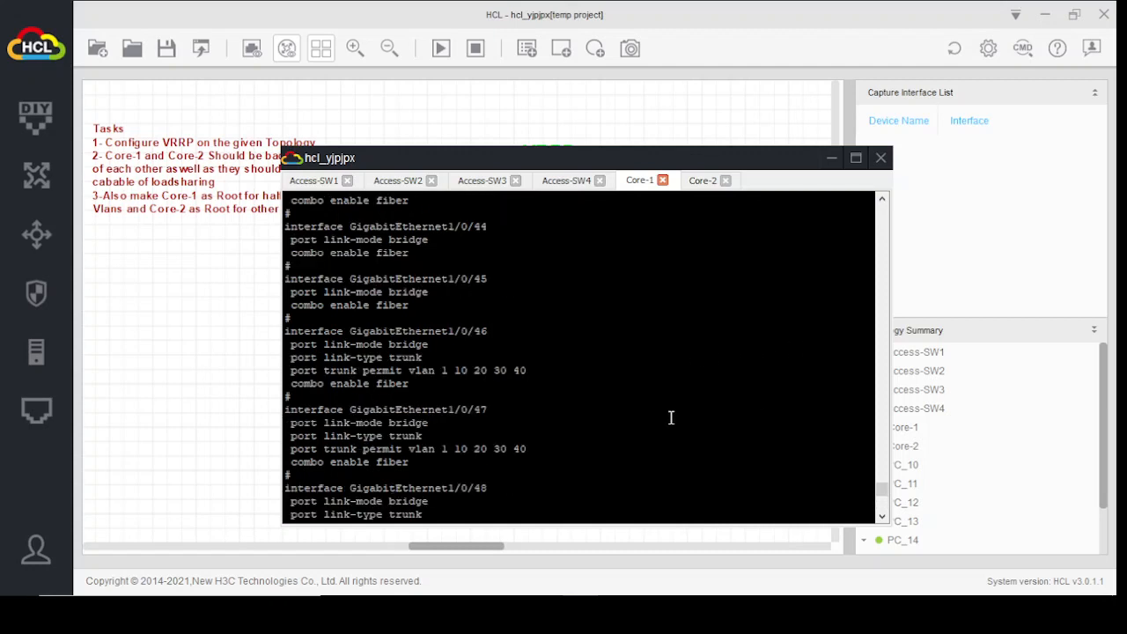
scroll(671, 418, "down", 4)
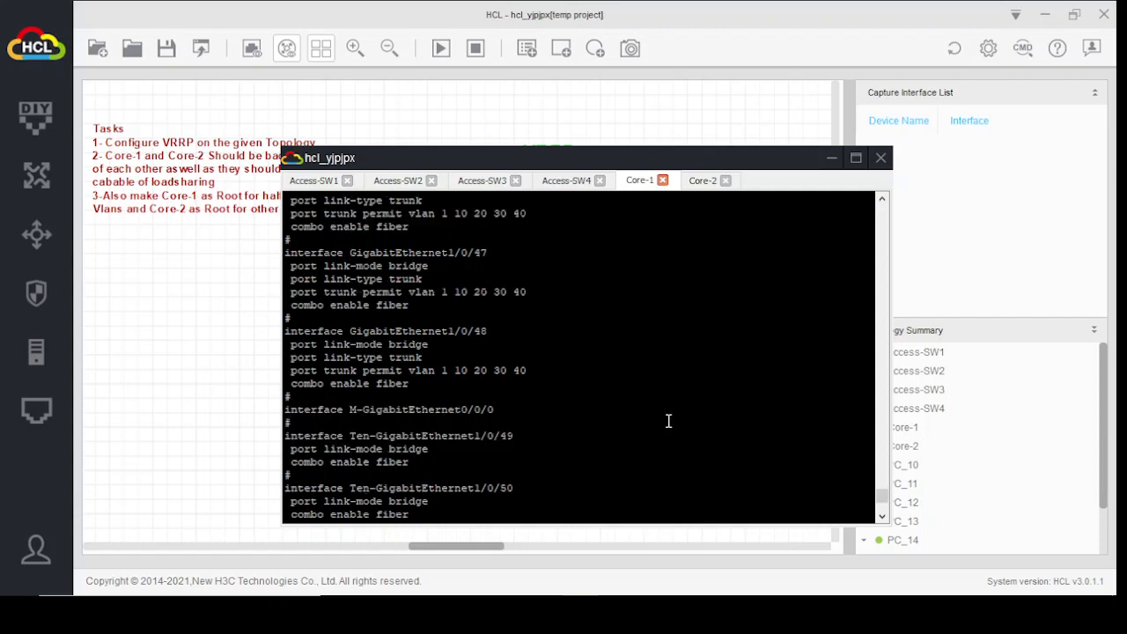
key("space")
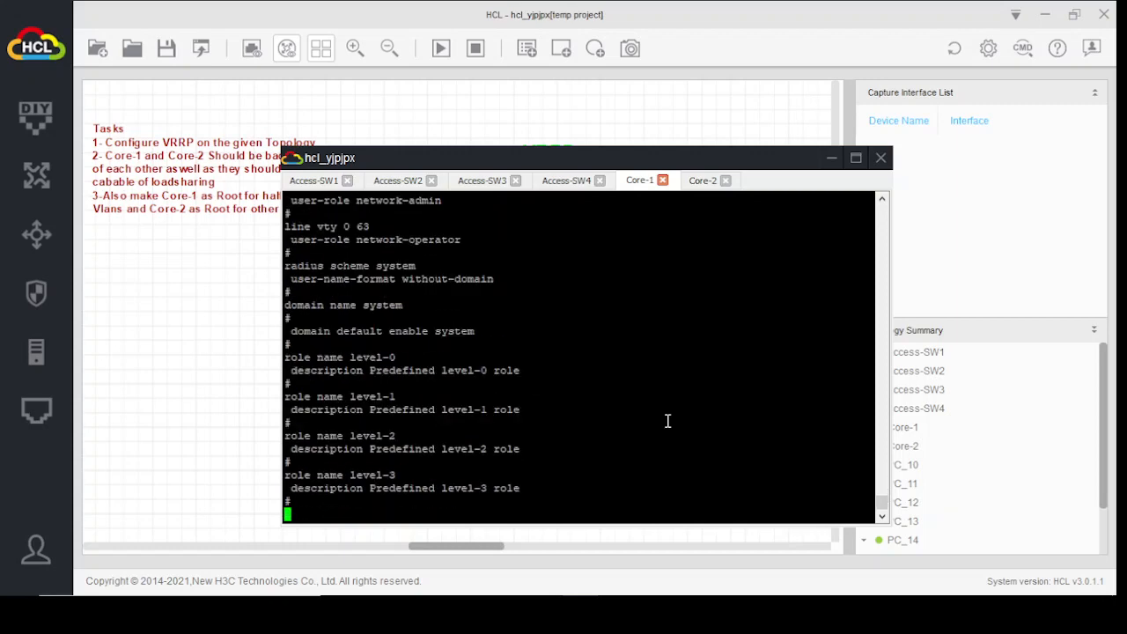
key("space")
key("space")
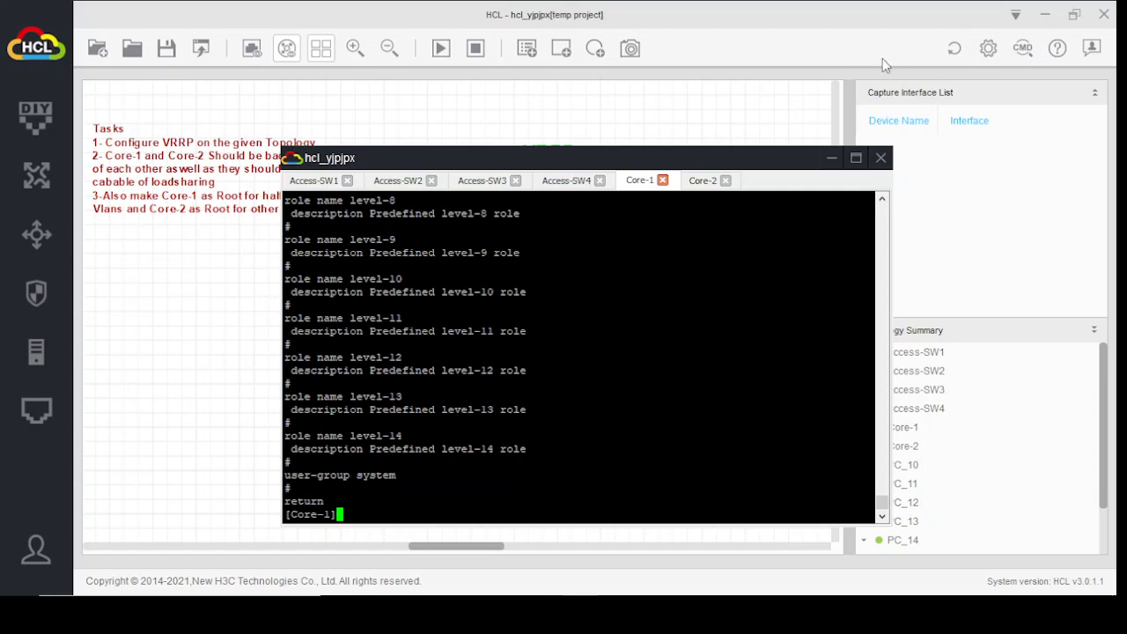
Switch to the Core-2 session, run display current-configuration and examine its PVST priorities and VLAN interface VRRP settings.
left_click(697, 183)
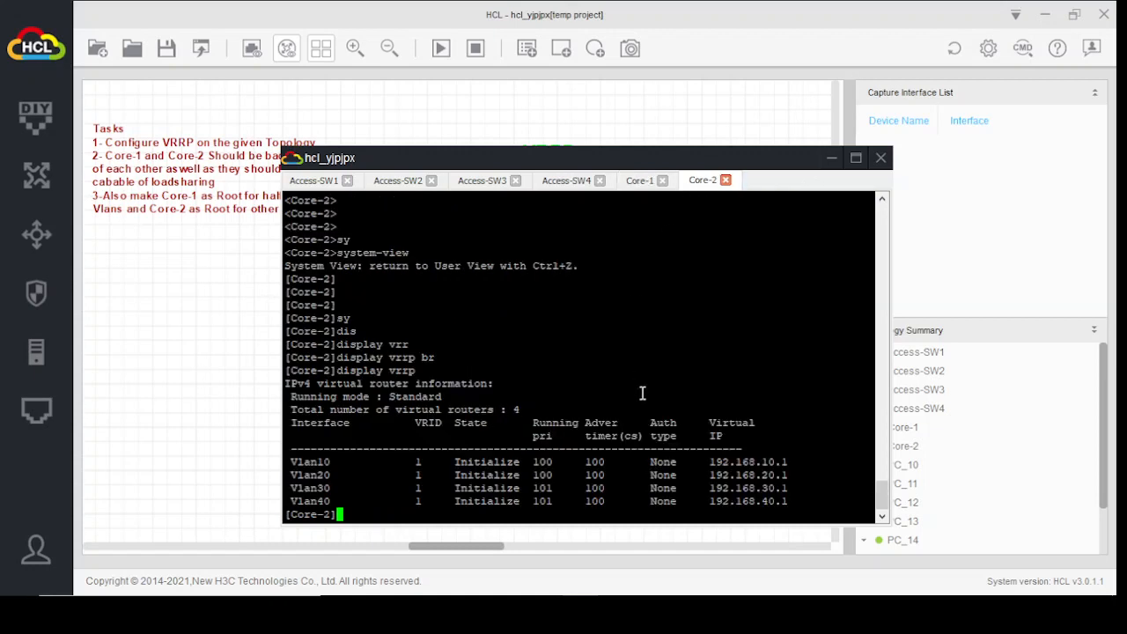
type("dis")
key("Tab")
type("cur")
key("Tab")
key("Return")
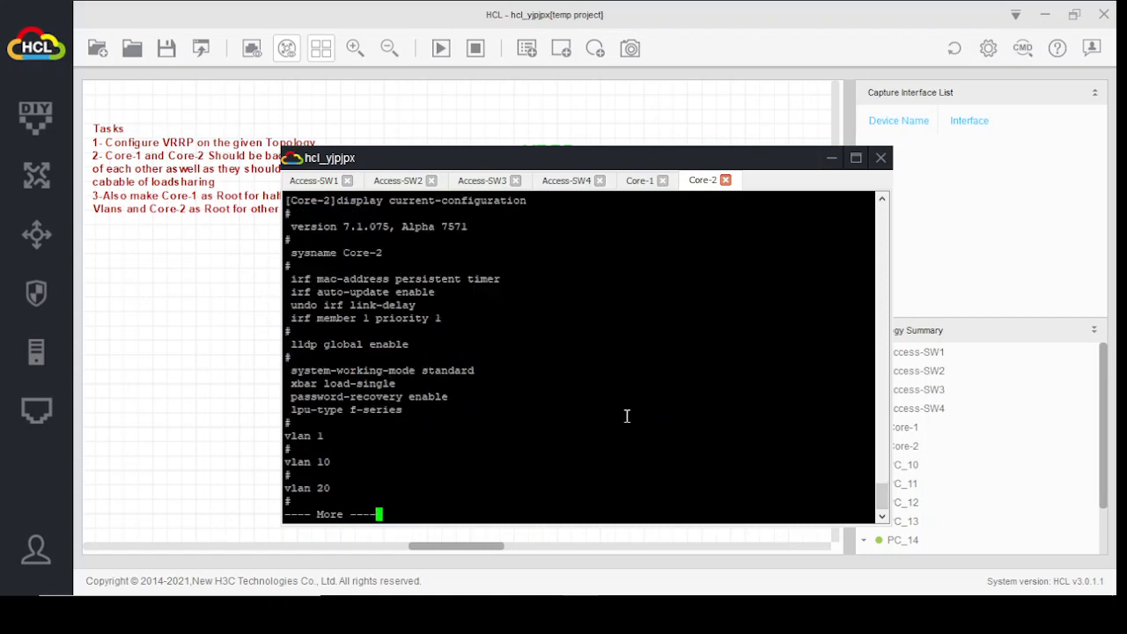
key("space")
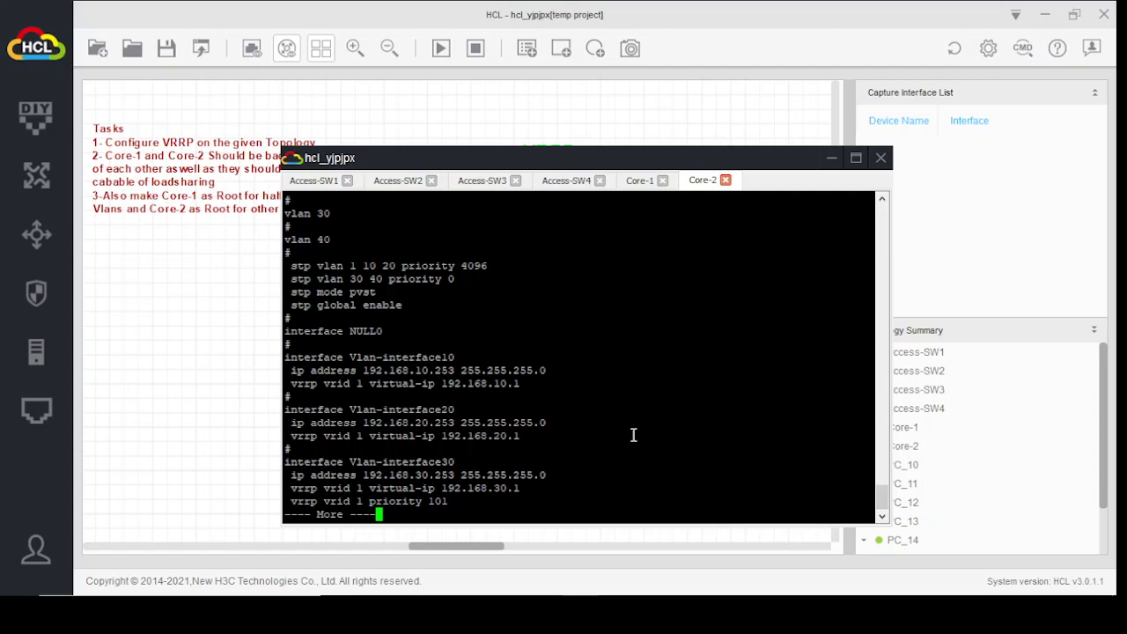
key("space")
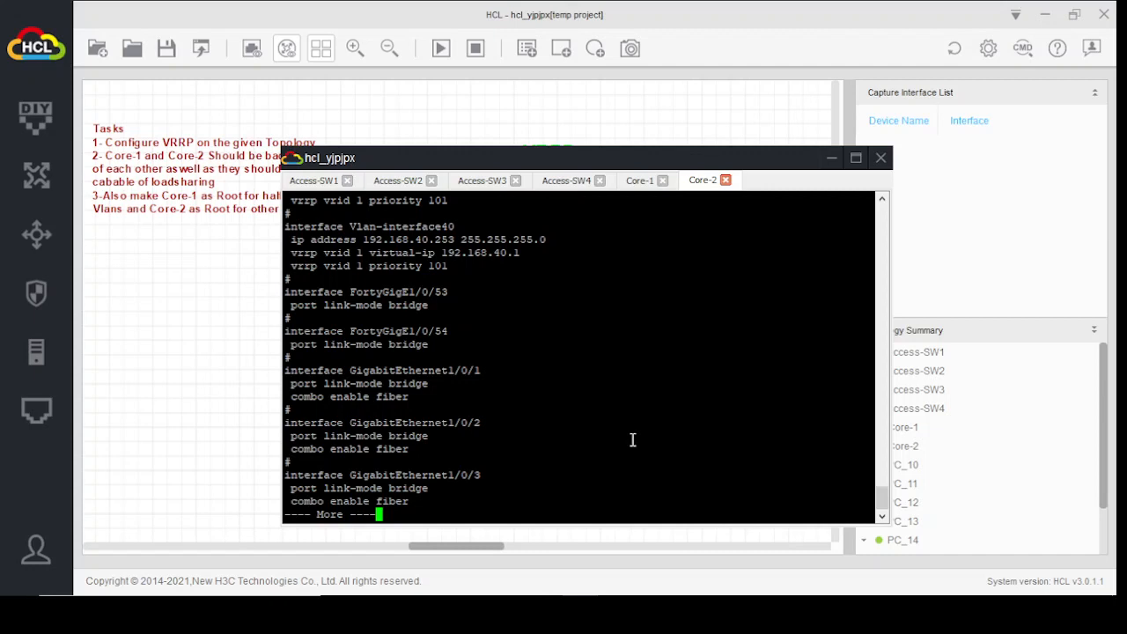
Page through the rest of Core-2's configuration, checking the link settings of its GigabitEthernet ports up to 1/0/48.
key("Return")
key("Return")
key("Return")
key("Return")
key("Return")
key("Return")
key("Return")
key("Return")
key("Return")
key("Return")
key("Return")
key("Return")
key("Return")
key("Return")
key("Return")
key("Return")
key("Return")
key("Return")
key("Return")
key("Return")
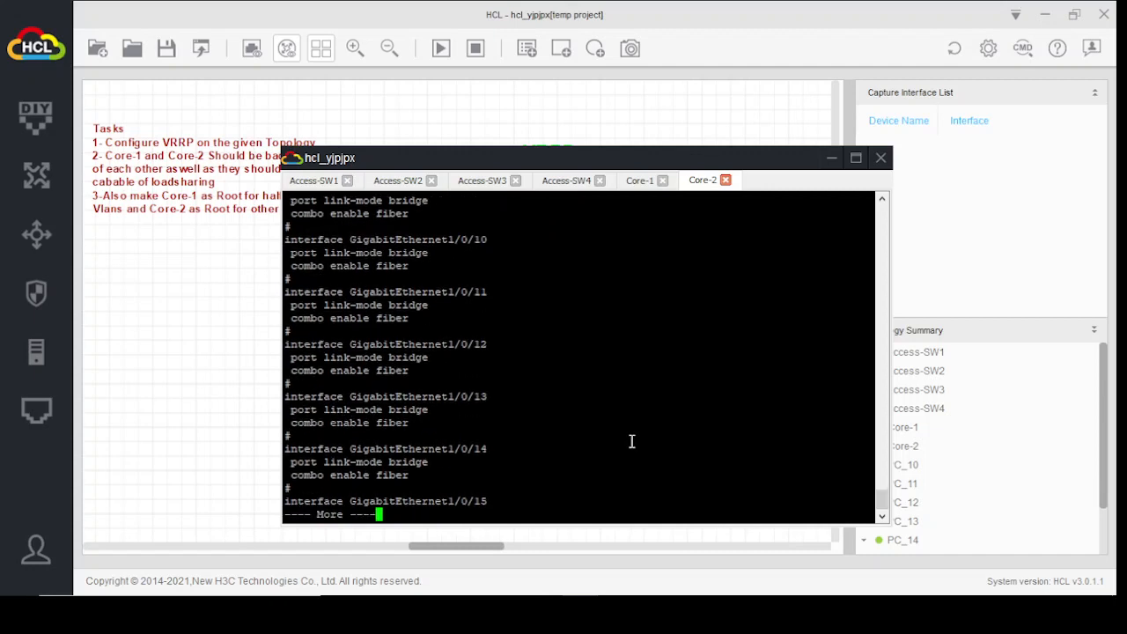
key("Return")
key("Return")
key("Return")
key("Return")
key("Return")
key("Return")
key("Return")
key("Return")
key("Return")
key("Return")
key("Return")
key("Return")
key("Return")
key("Return")
key("Return")
key("Return")
key("Return")
key("Return")
key("Return")
key("Return")
key("Return")
key("Return")
key("Return")
key("Return")
key("Return")
key("Return")
key("Return")
key("Return")
key("Return")
key("Return")
key("Return")
key("Return")
key("Return")
key("Return")
key("Return")
key("Return")
key("Return")
key("Return")
key("Return")
key("Return")
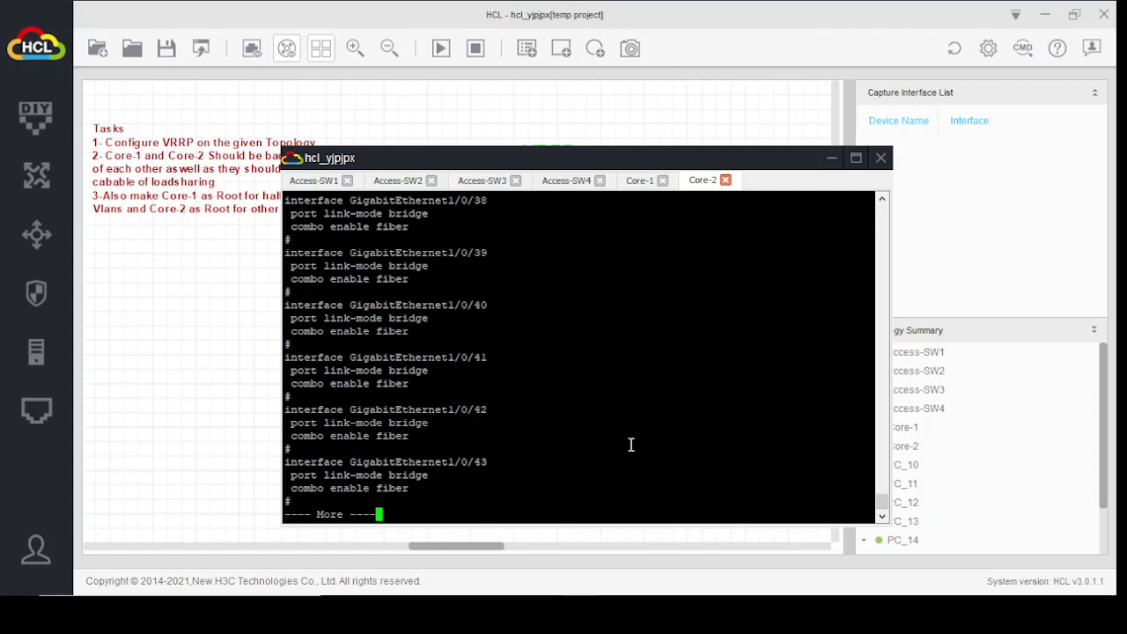
key("Return")
key("Return")
key("Return")
key("Return")
key("Return")
key("Return")
key("Return")
key("Return")
key("Return")
key("Return")
key("Return")
key("Return")
key("Return")
key("Return")
key("Return")
key("Return")
key("Return")
key("Return")
key("Return")
key("Return")
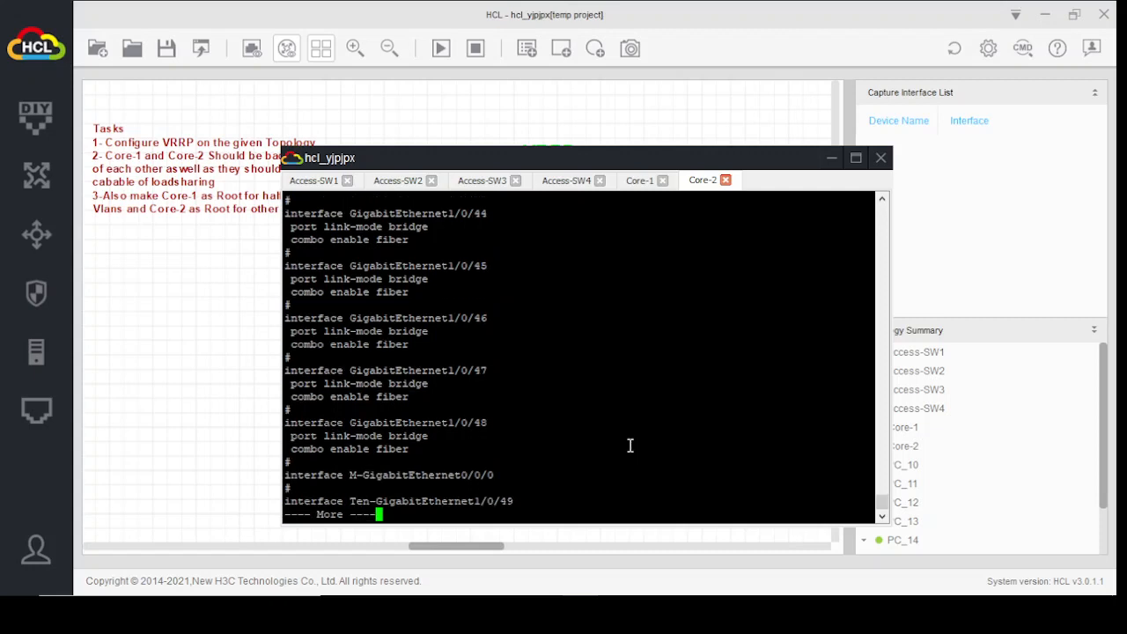
key("Return")
key("Return")
key("Return")
key("Return")
key("Return")
key("Return")
key("Return")
key("Return")
key("Return")
key("Return")
key("Return")
key("Return")
key("Return")
key("Return")
key("Return")
key("Return")
key("Return")
key("Return")
key("Return")
key("Return")
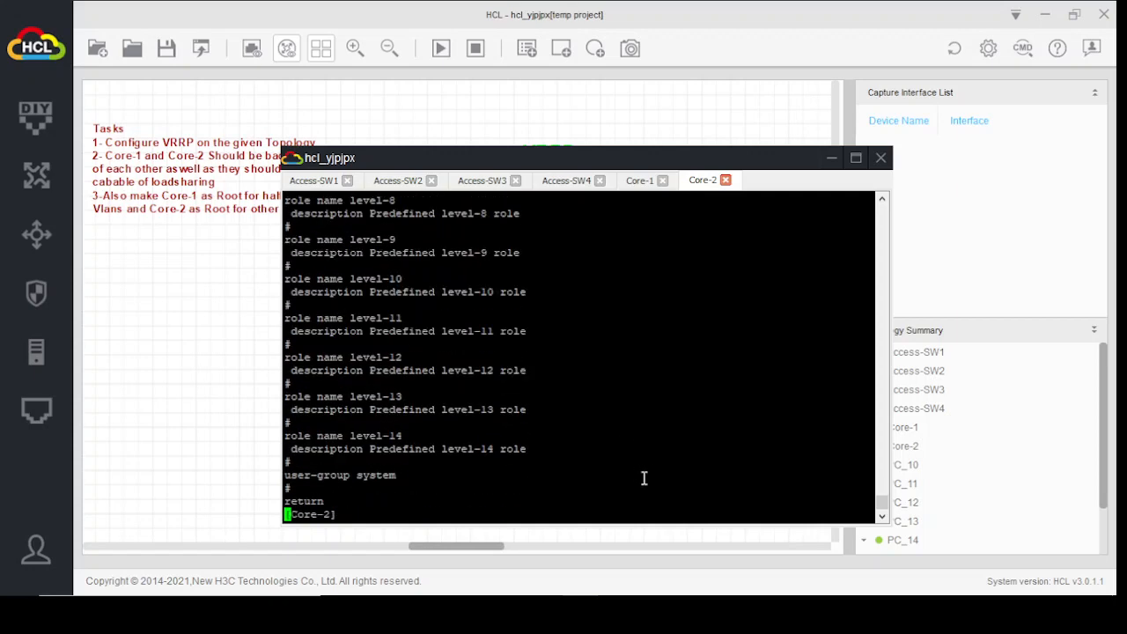
Enter the interface range view on Core-2 for GigabitEthernet 1/0/46 to GigabitEthernet 1/0/48.
key("Return")
key("Return")
key("Return")
key("Return")
key("Return")
key("Return")
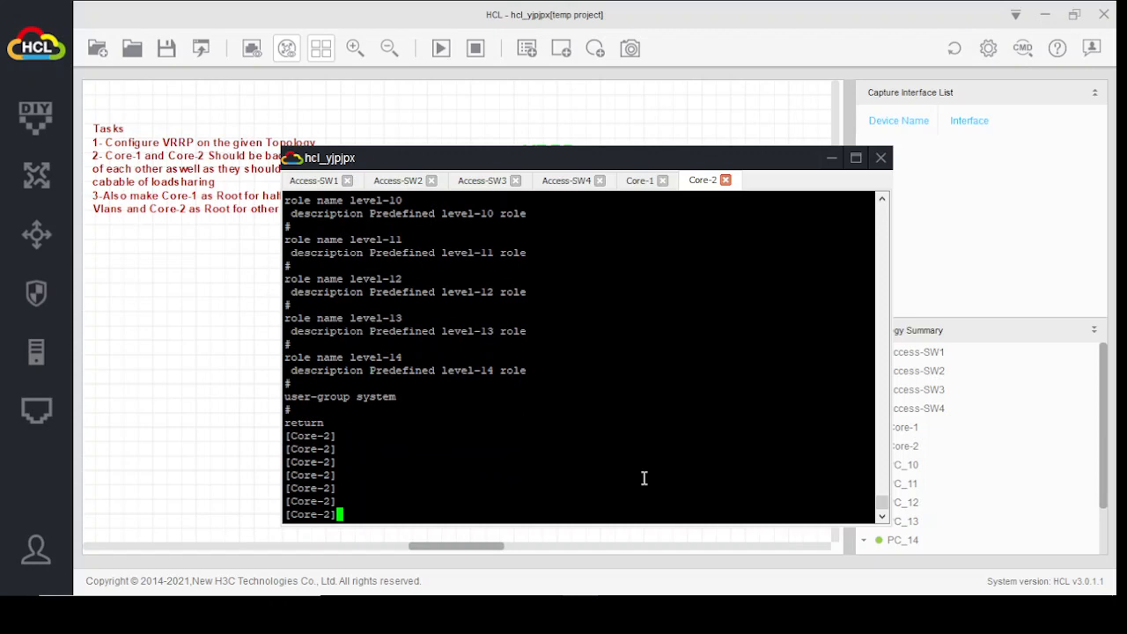
type("inter")
key("Tab")
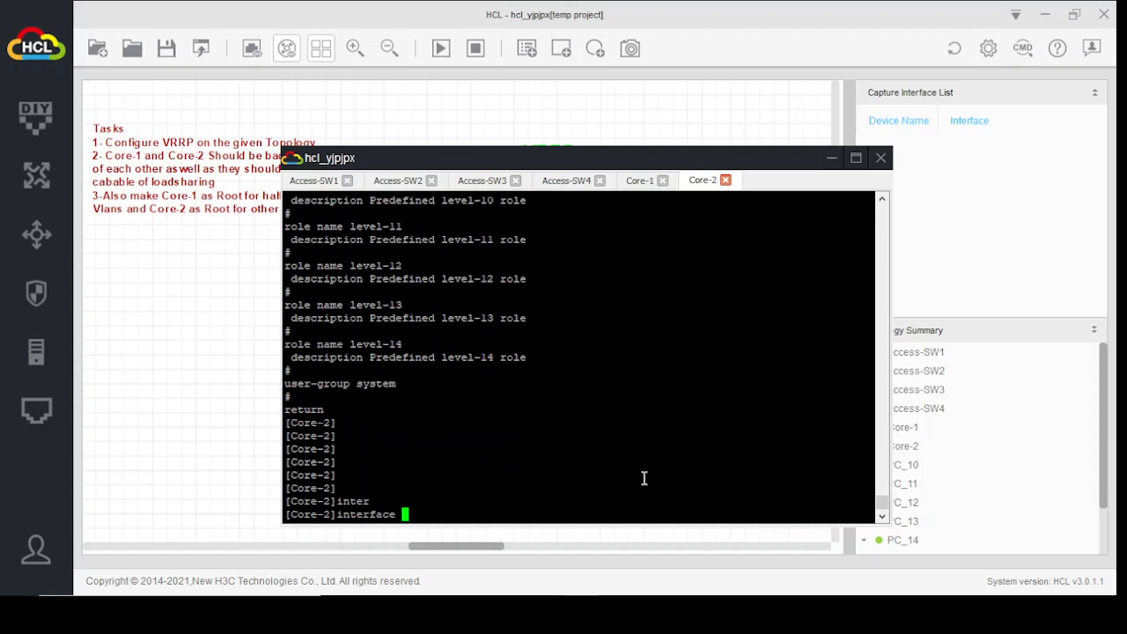
type("r")
key("Tab")
type("gi")
key("BackSpace")
key("BackSpace")
type("gi")
key("Tab")
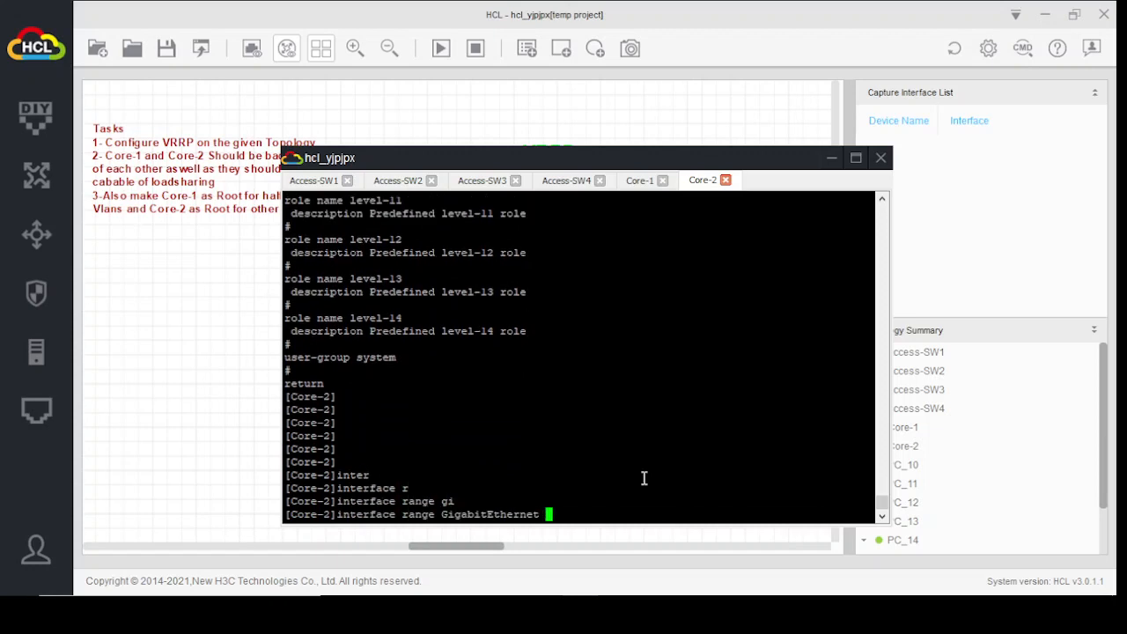
type("1/0/46 tgo")
key("BackSpace")
key("BackSpace")
type("o gi")
key("Tab")
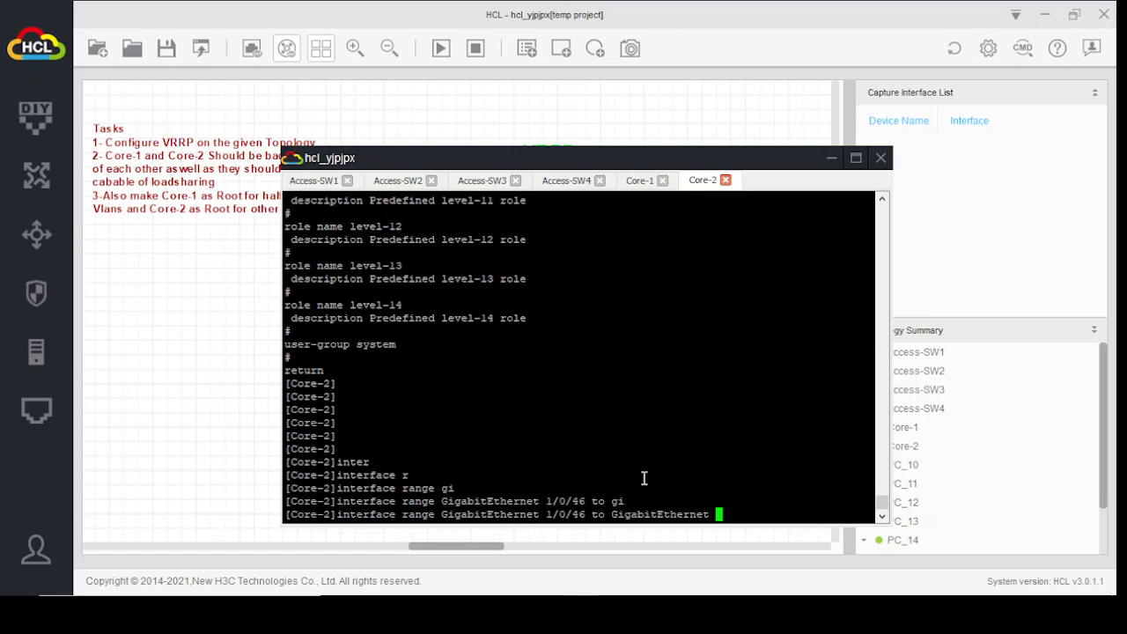
type("1/0/48")
key("Return")
key("Return")
key("Return")
key("Return")
Set the link type of Core-2's selected interface range to trunk with port link-type trunk.
type("po")
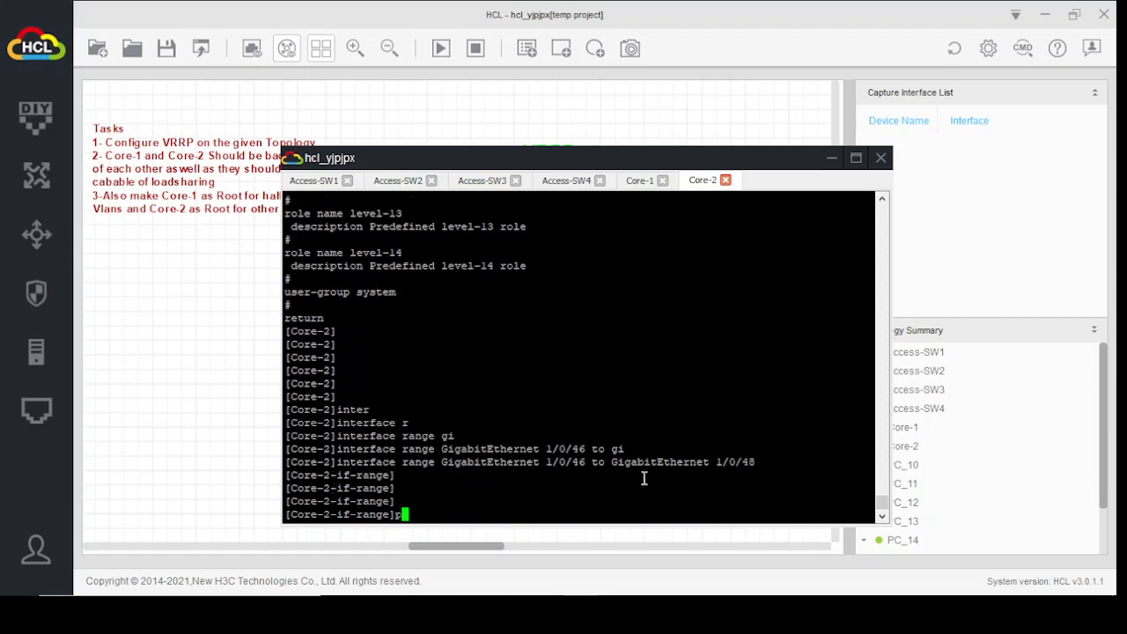
key("Tab")
type("li")
key("Tab")
type("t")
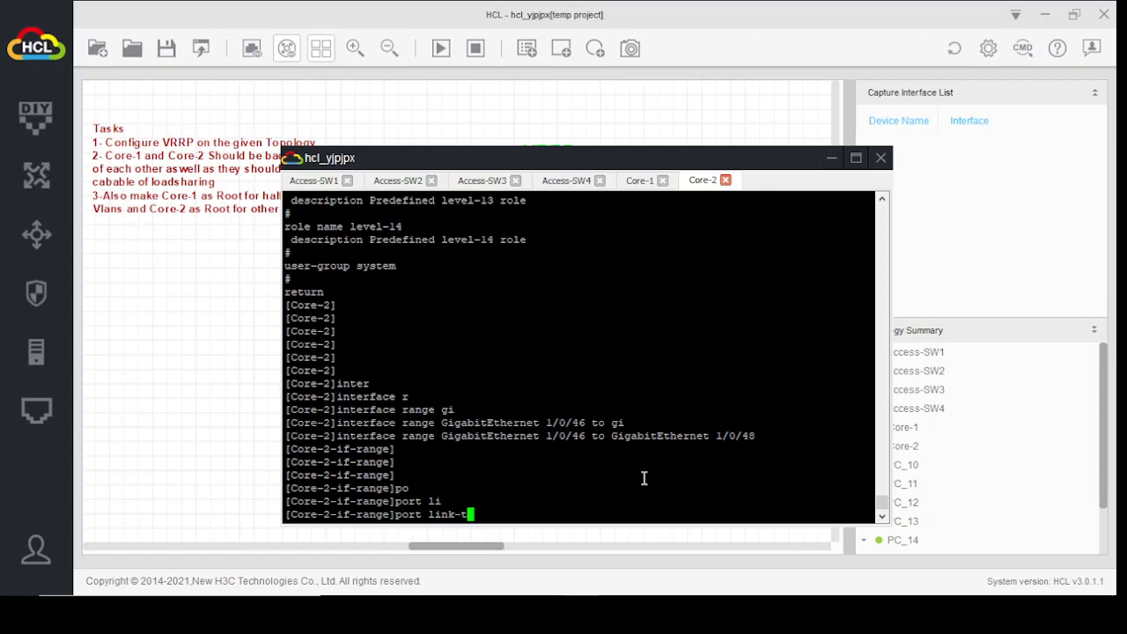
key("Tab")
type("tr")
key("Tab")
key("Return")
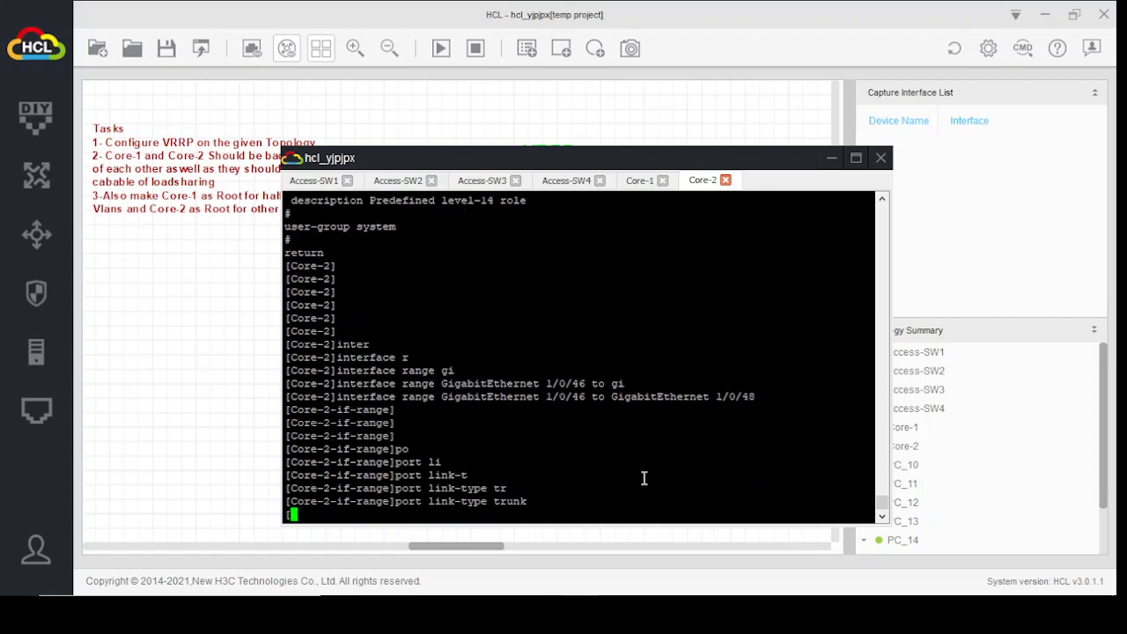
Permit VLANs 10, 20, 30 and 40 on Core-2's trunk ports with port trunk permit vlan.
type("po")
key("Tab")
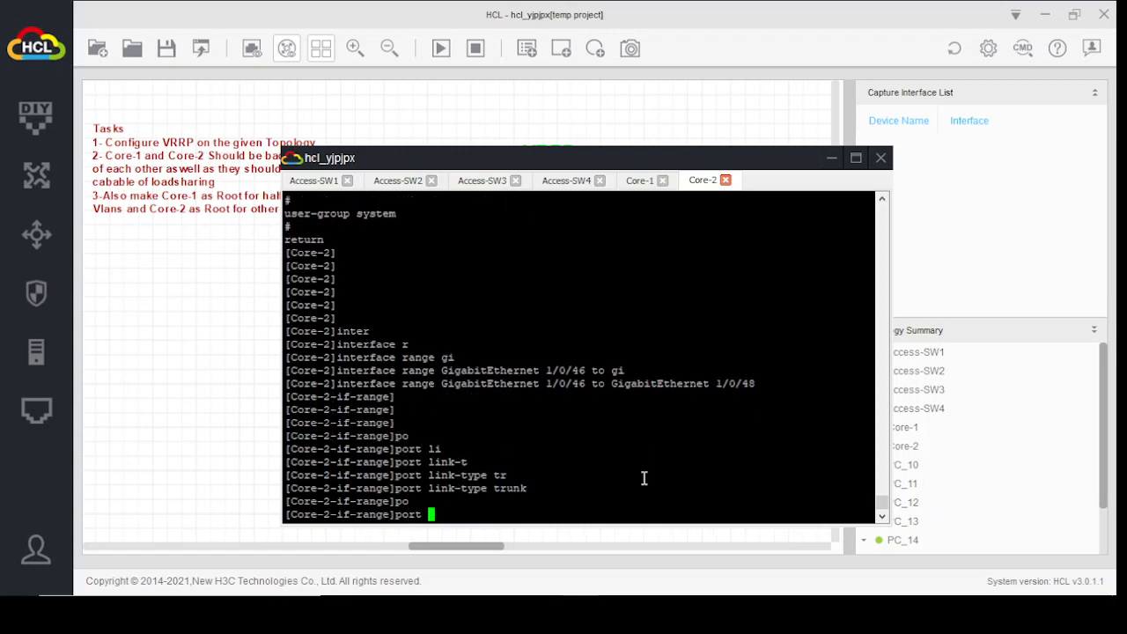
type("tr")
key("Tab")
type("per")
key("Tab")
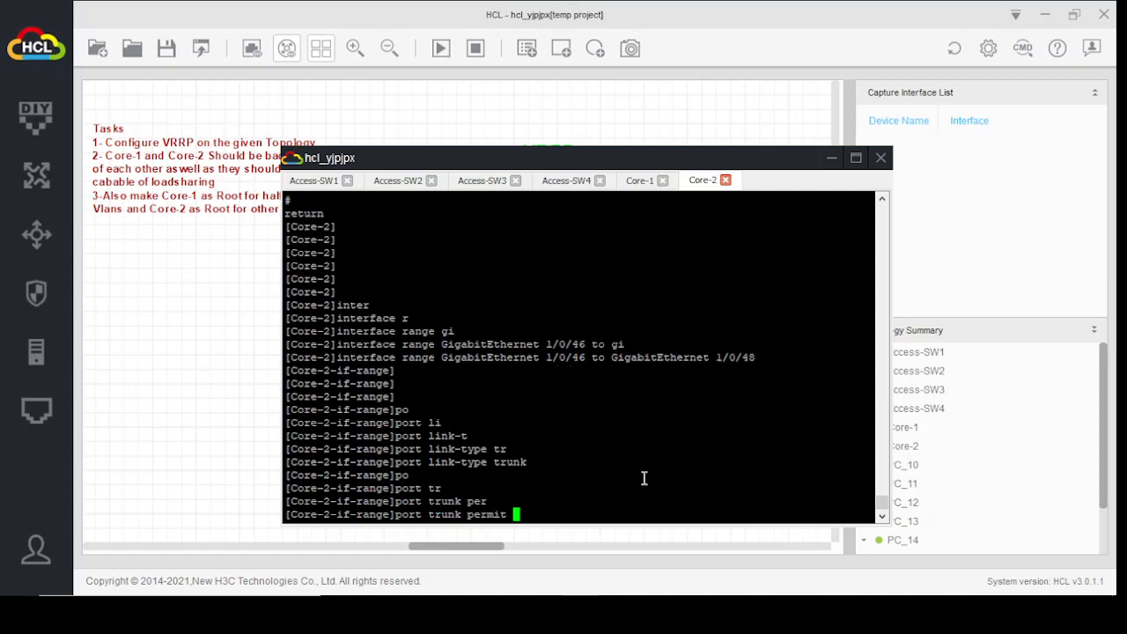
type("vl")
key("Tab")
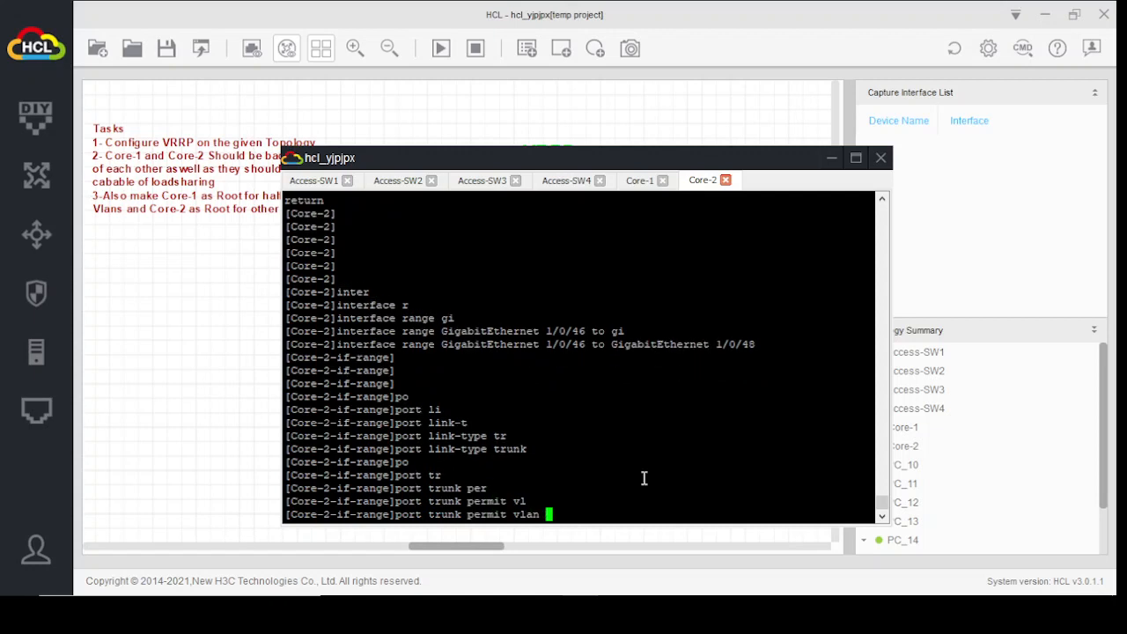
type("10 20 30 40")
key("Return")
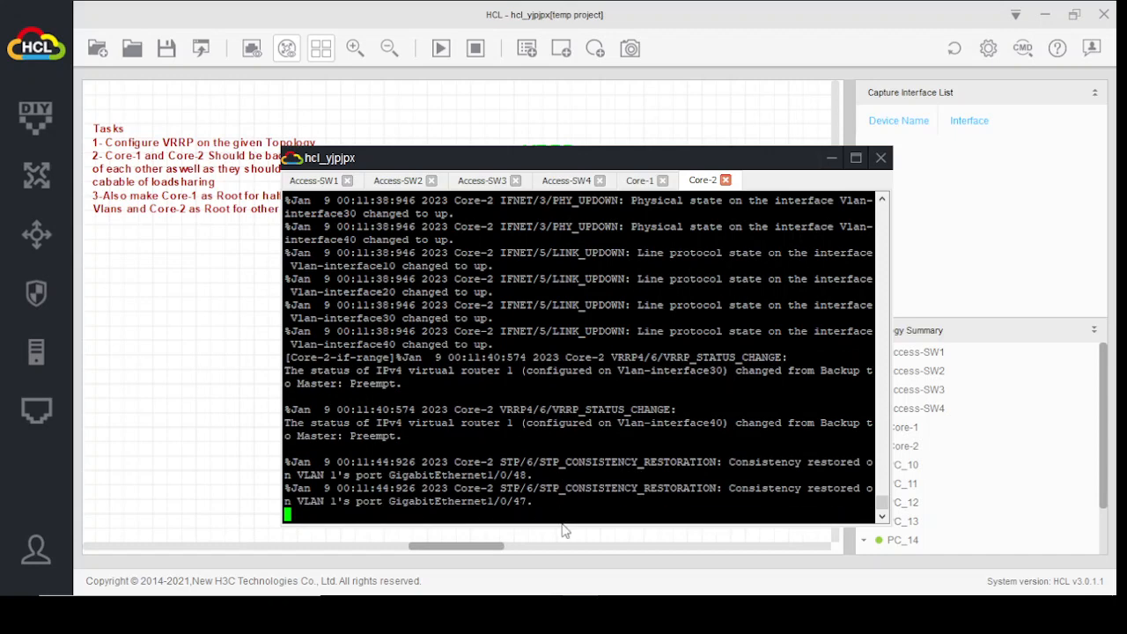
key("Return")
key("Return")
key("Return")
key("Return")
key("Return")
key("Return")
key("Return")
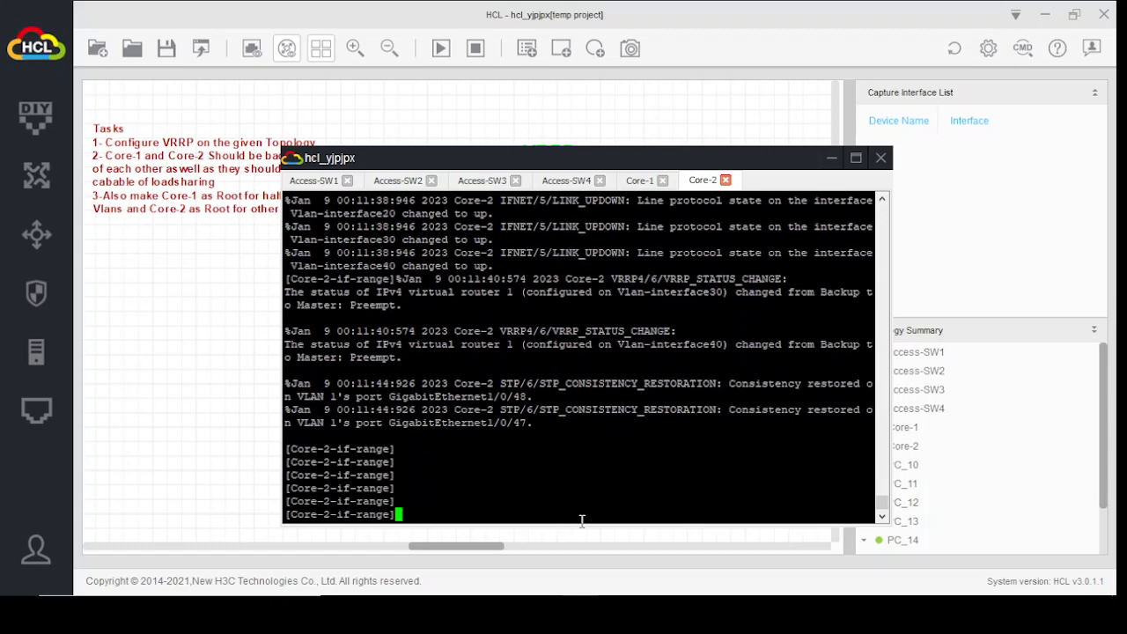
Quit to Core-2's system view and run display vrrp to check the state of each VLAN interface.
type("duit")
key("Return")
key("Return")
key("Return")
key("Return")
key("Return")
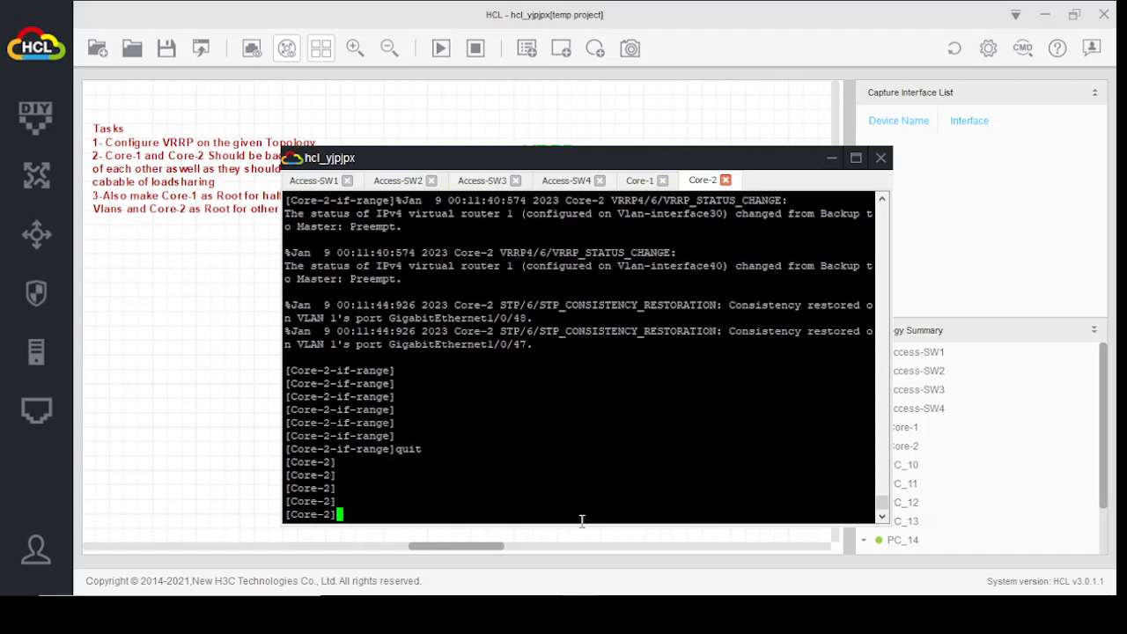
type("dis")
key("Tab")
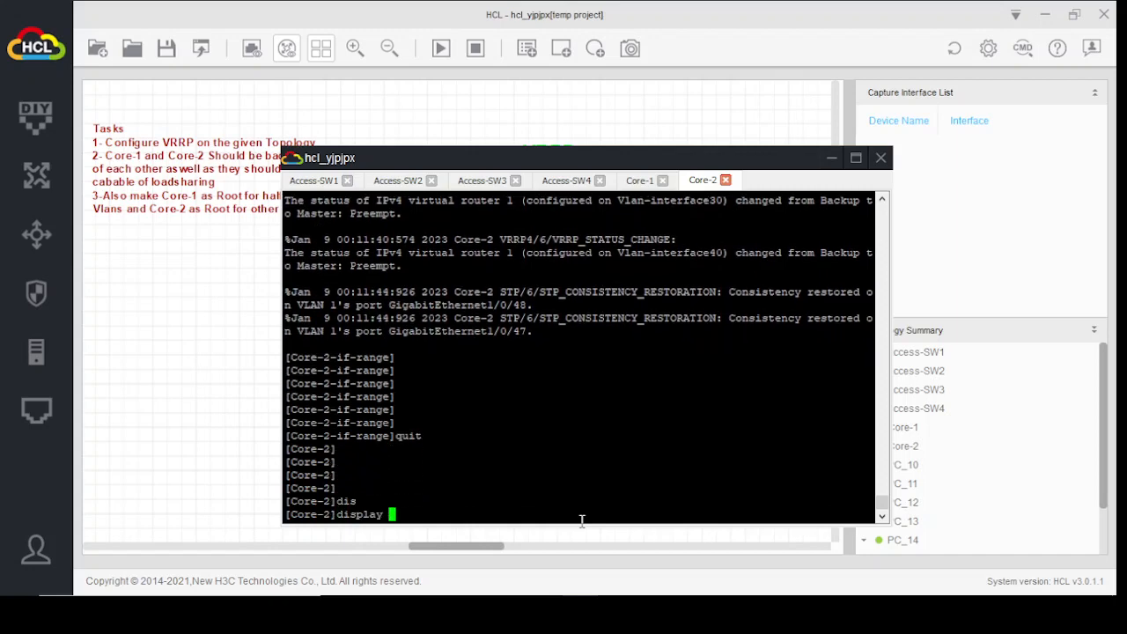
type("vrr")
key("Tab")
key("Return")
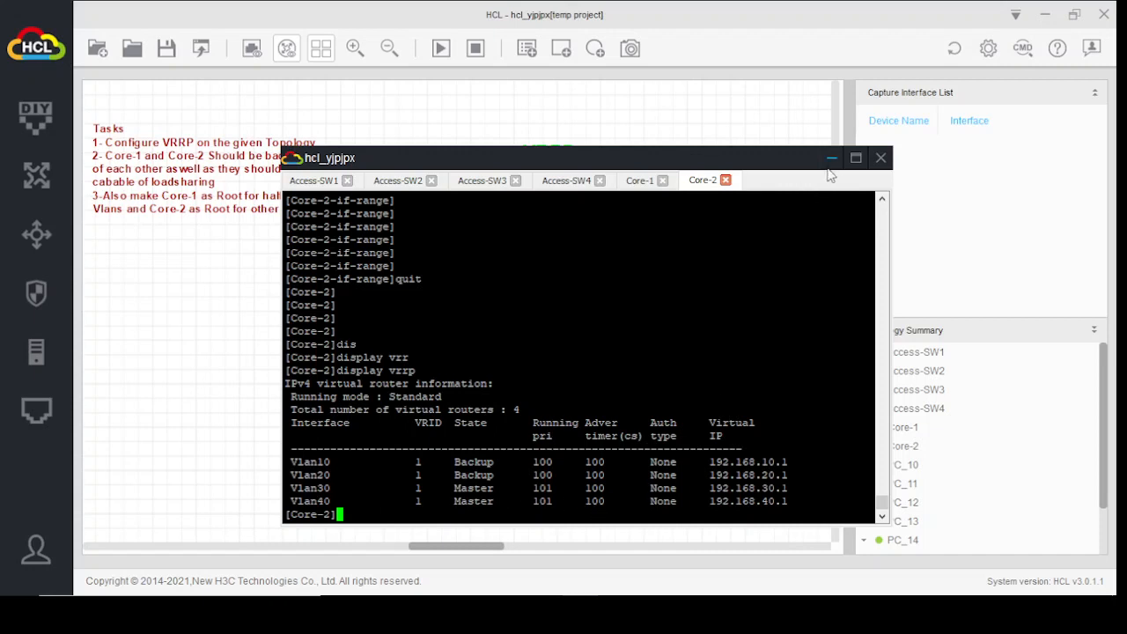
Switch to the Core-1 session and run display vrrp to compare its VRRP states with Core-2's.
left_click(640, 181)
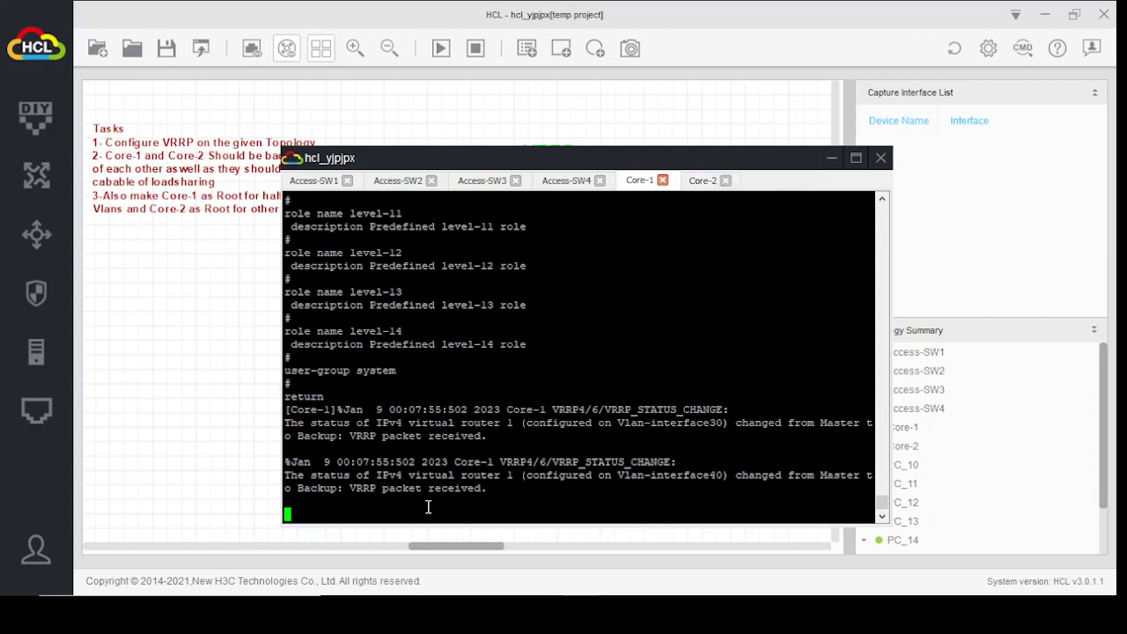
key("Return")
key("Return")
key("Return")
key("Return")
key("Return")
type("display current-configuration")
key("Up")
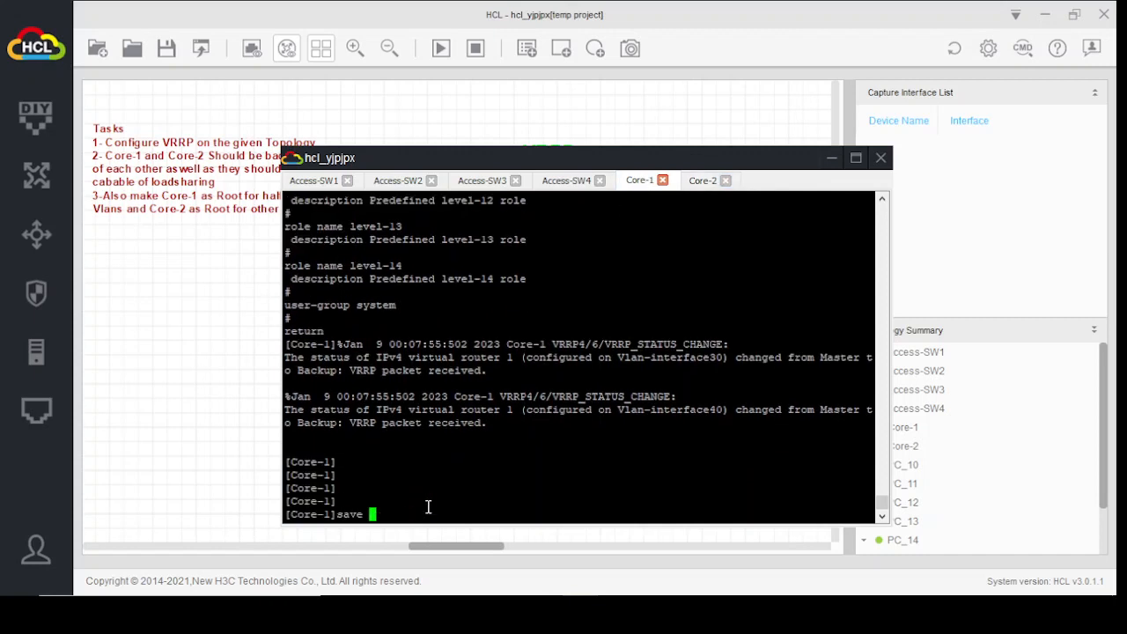
key("Up")
key("Up")
key("Up")
key("Up")
key("Up")
key("Return")
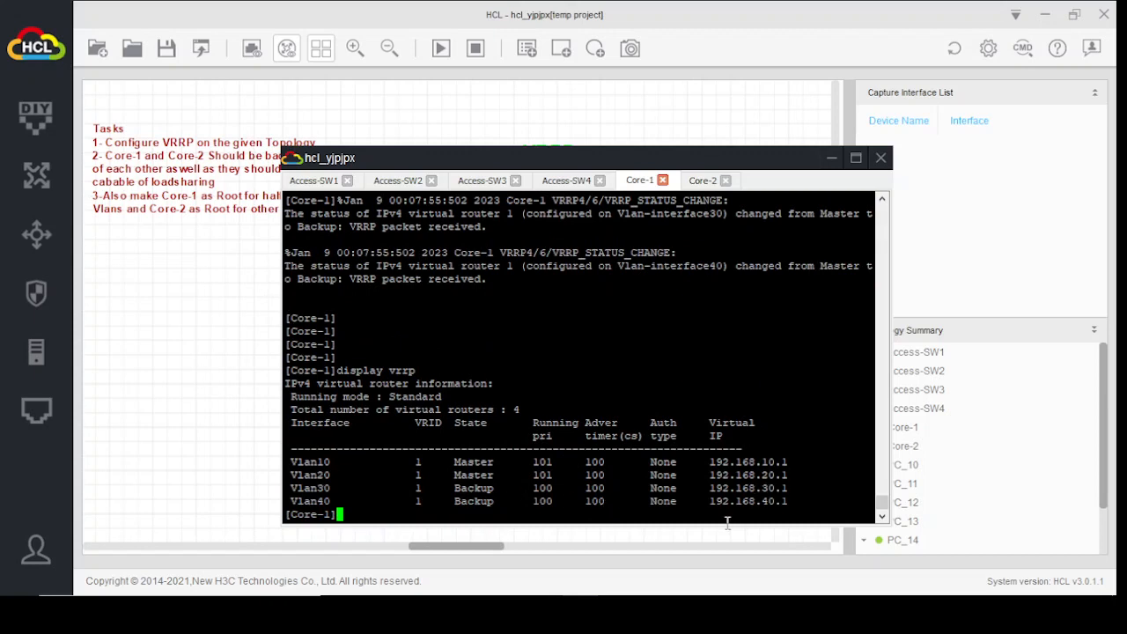
key("Return")
key("Return")
key("Return")
key("Return")
key("Return")
key("Return")
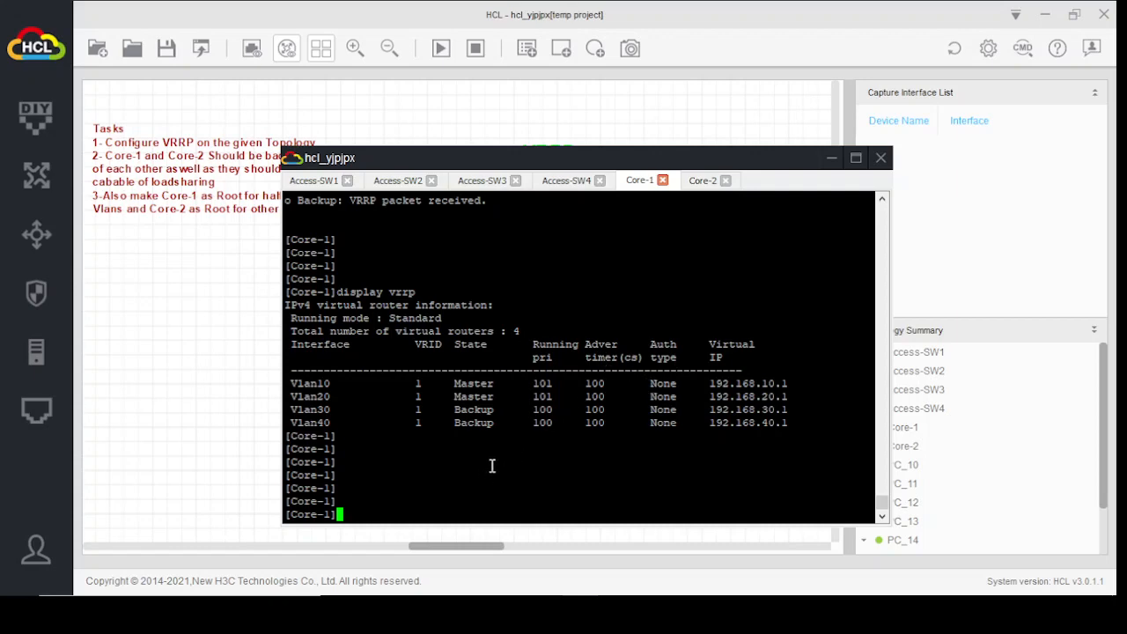
Move the terminal window aside to uncover the topology and look at the Core-1 and Core-2 switches.
left_click_drag(444, 163, 828, 178)
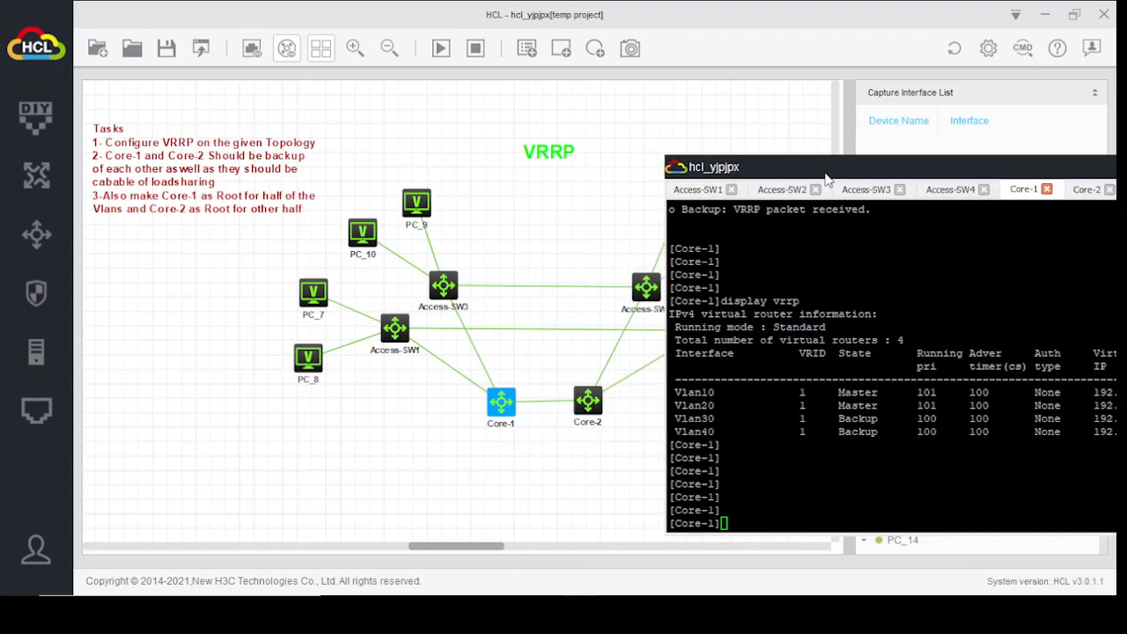
mouse_move(502, 410)
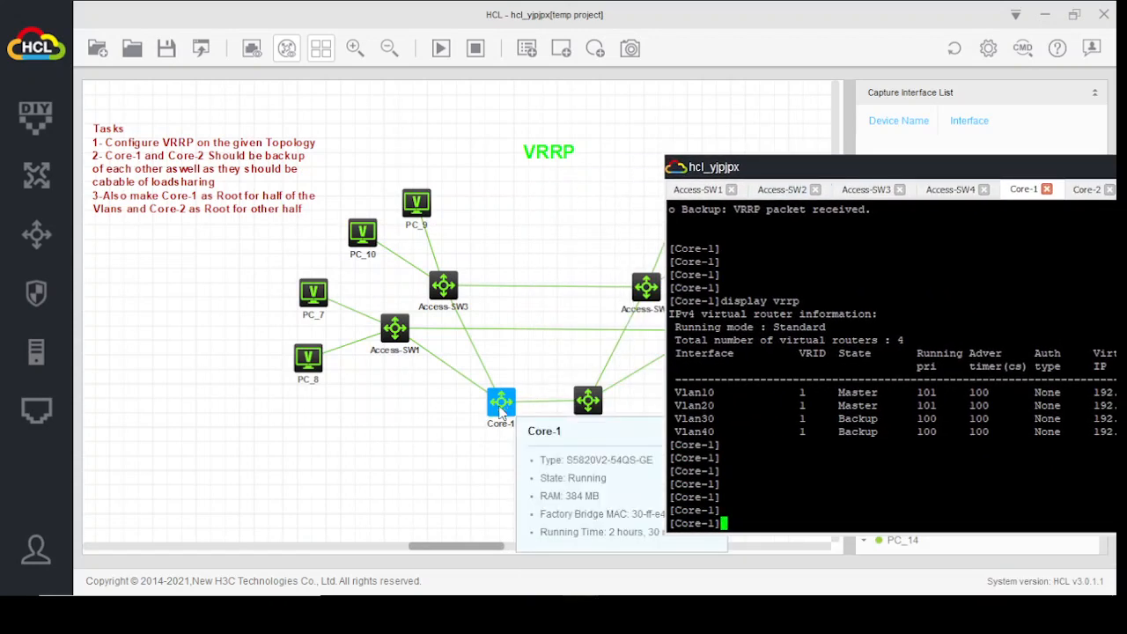
mouse_move(590, 402)
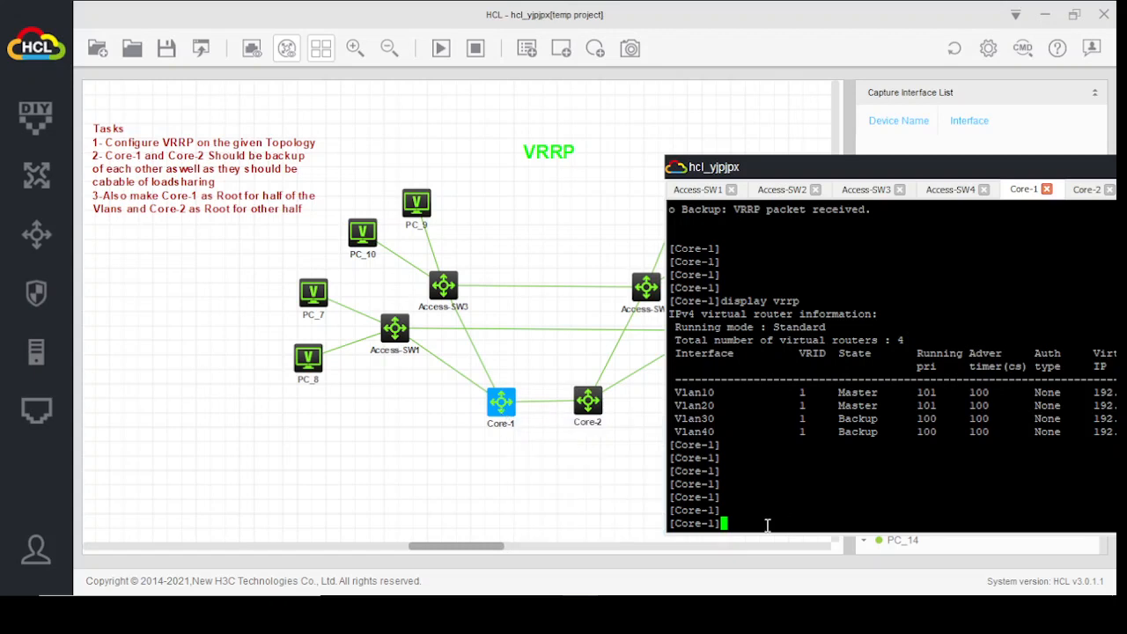
Enter the interface range view on Core-1 for GigabitEthernet 1/0/46 to GigabitEthernet 1/0/48, moving the terminal window fully into view.
type("inter")
key("Tab")
type("r")
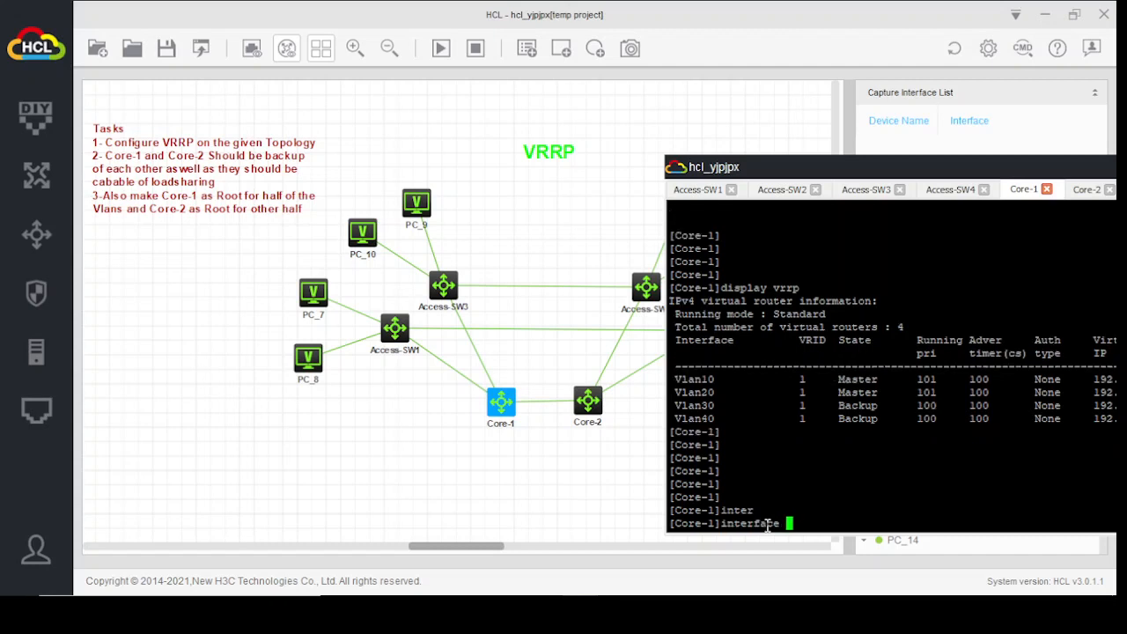
key("Tab")
type("gi")
key("Tab")
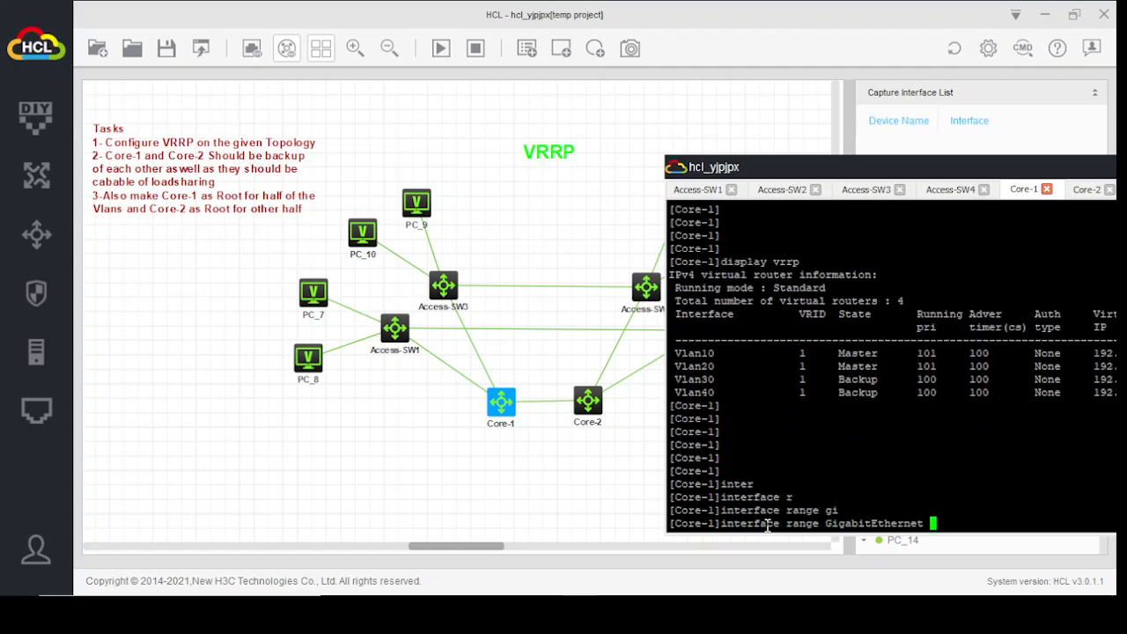
type("1/0/46 to Gigabi")
key("Tab")
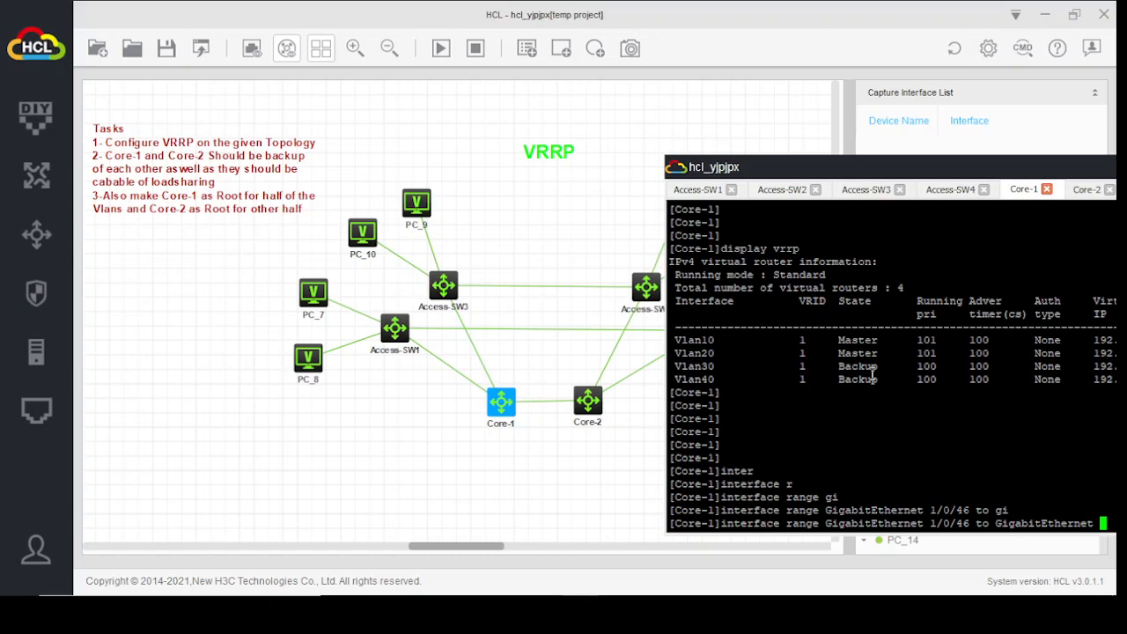
left_click_drag(932, 169, 680, 20)
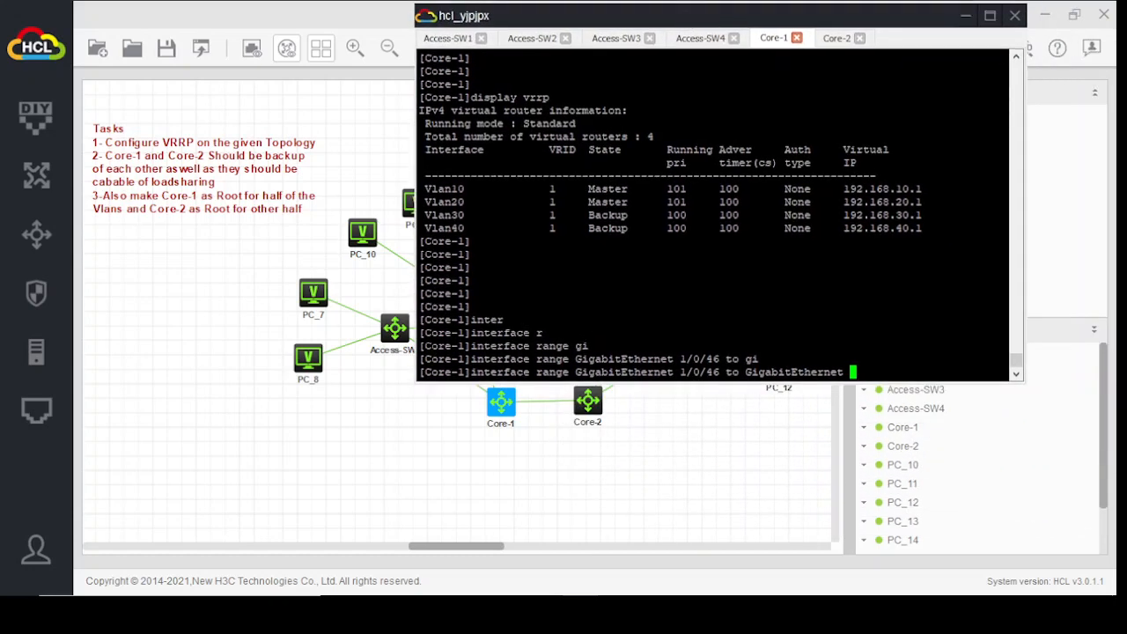
type("1/0/4")
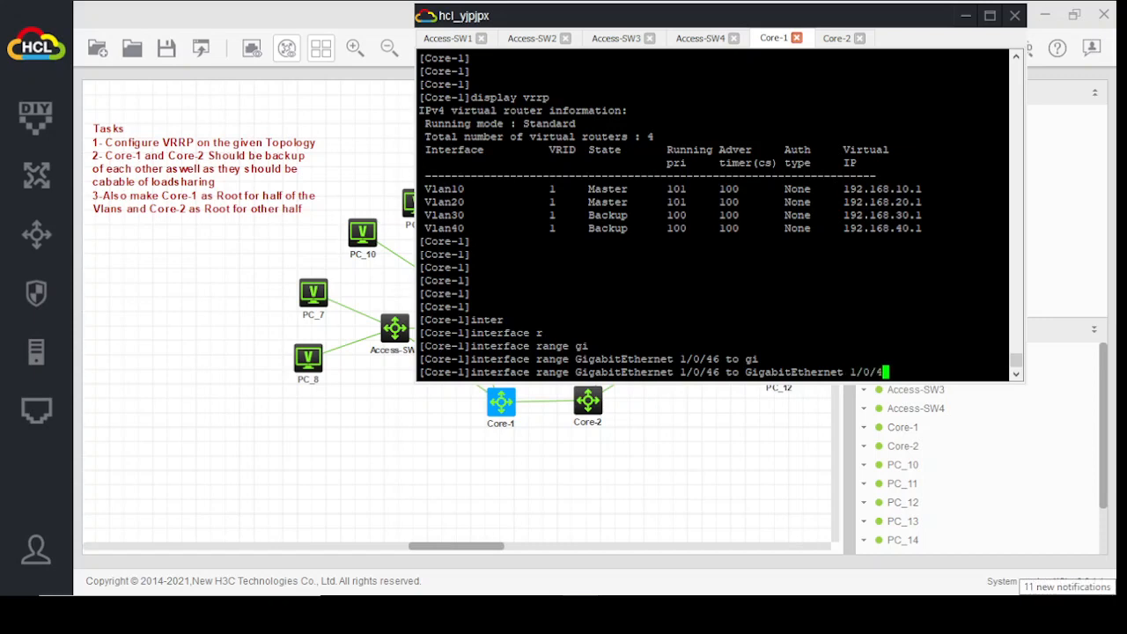
type("8")
key("Return")
key("Return")
key("Return")
Shut down Core-1's selected interface range to simulate a failure of the switch.
type("shu")
key("Tab")
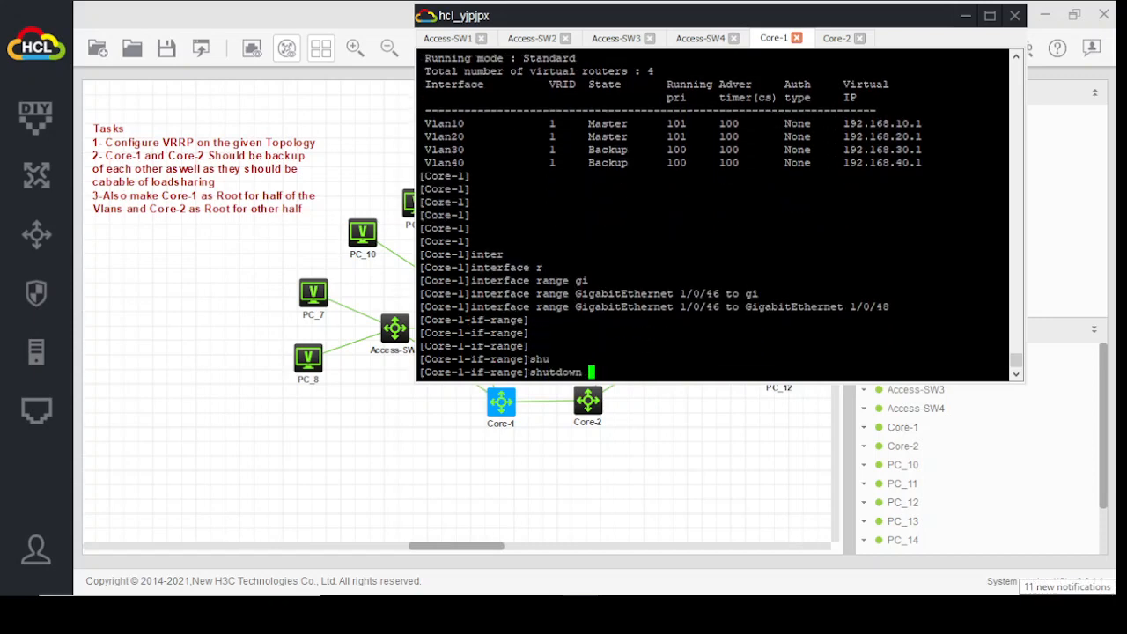
key("Return")
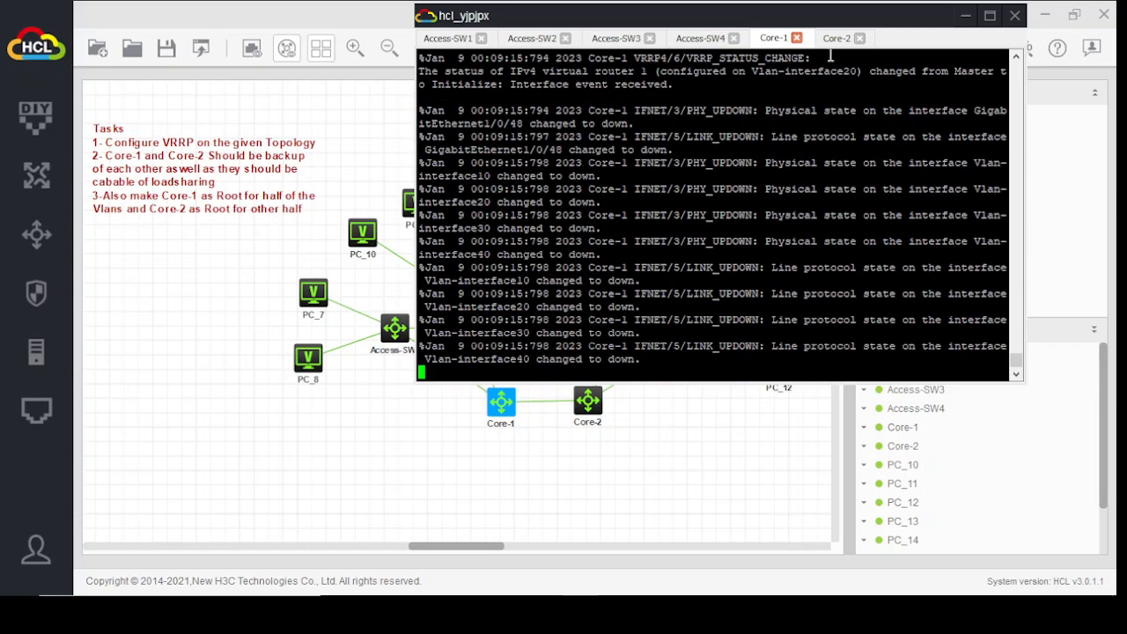
Switch to the Core-2 session and run display vrrp to check the failover of the virtual routers.
left_click(824, 41)
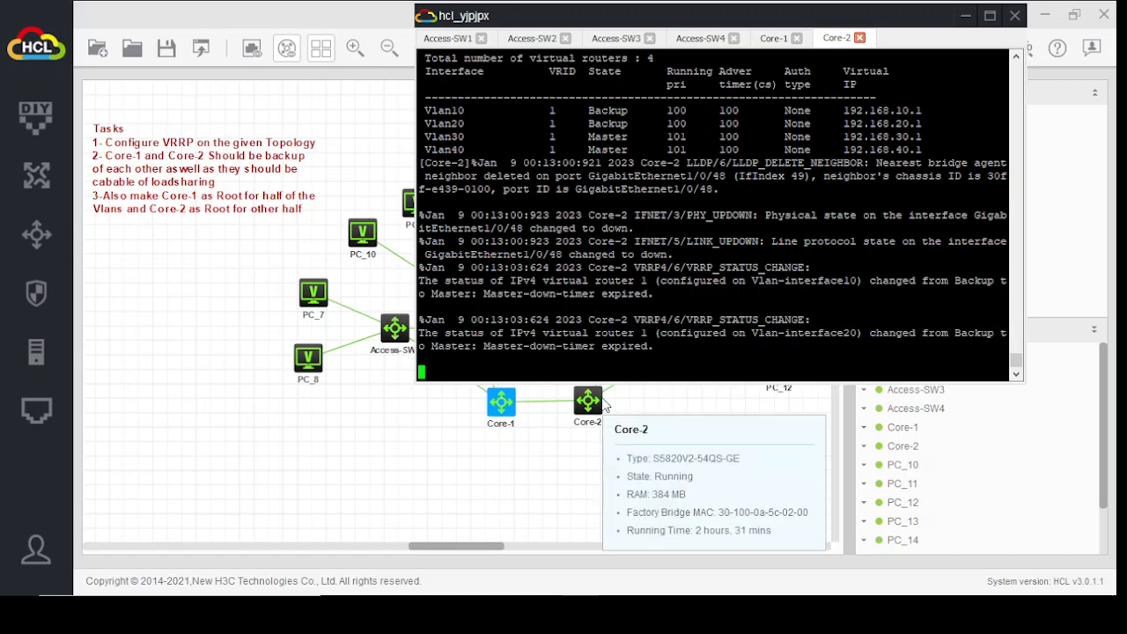
key("Return")
key("Return")
key("Return")
type("display vrrp")
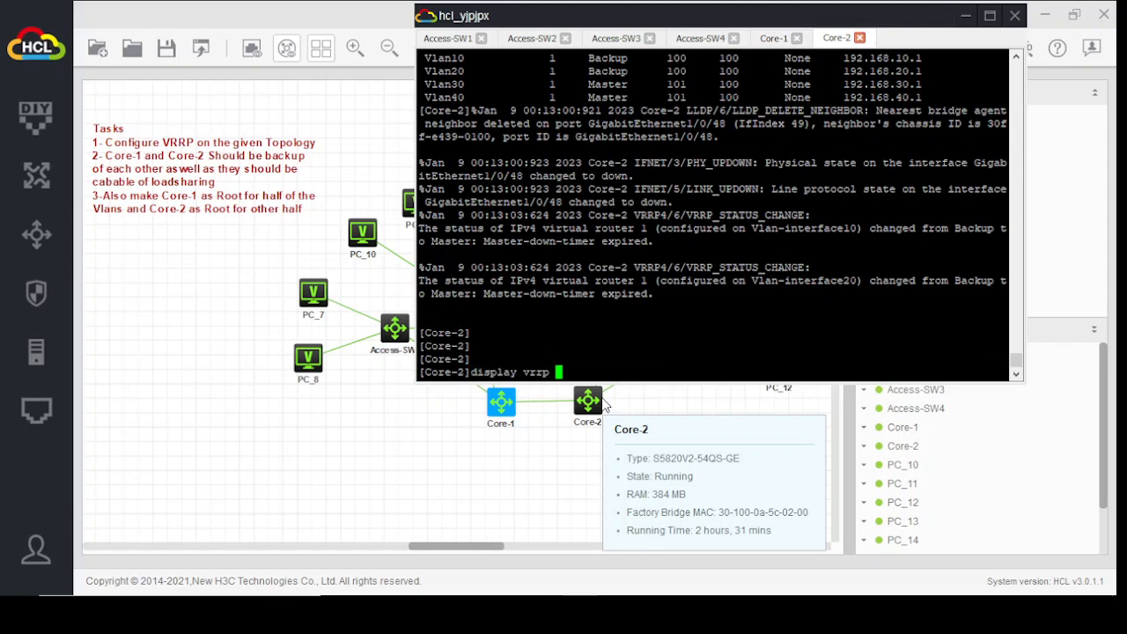
key("Return")
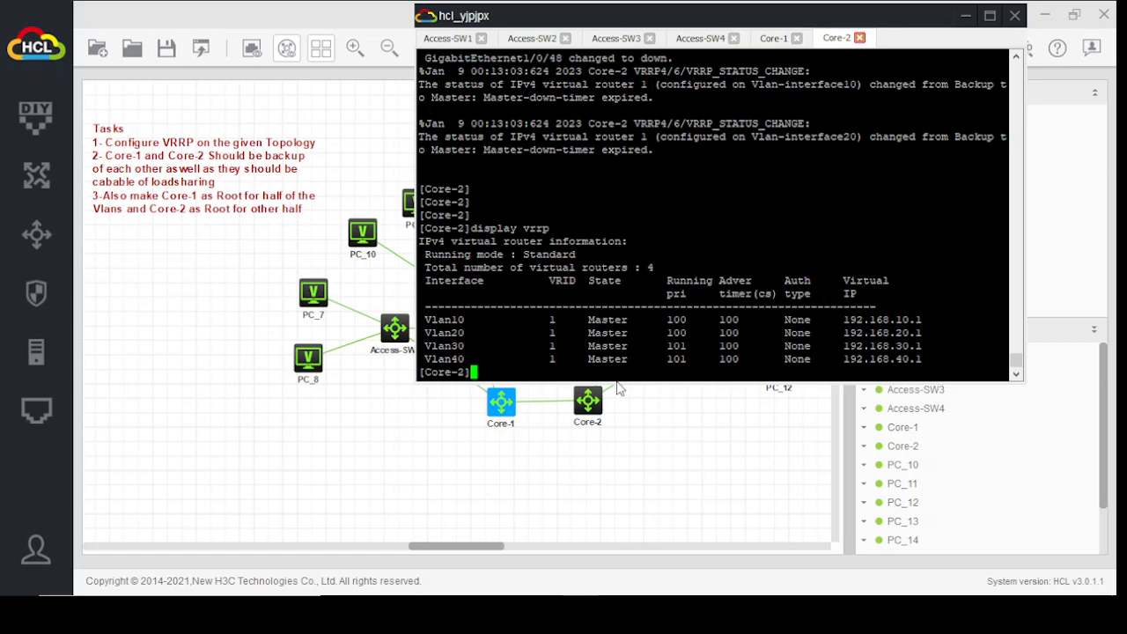
Switch to the Core-1 session and bring the selected interface range back up with undo shutdown.
left_click(777, 39)
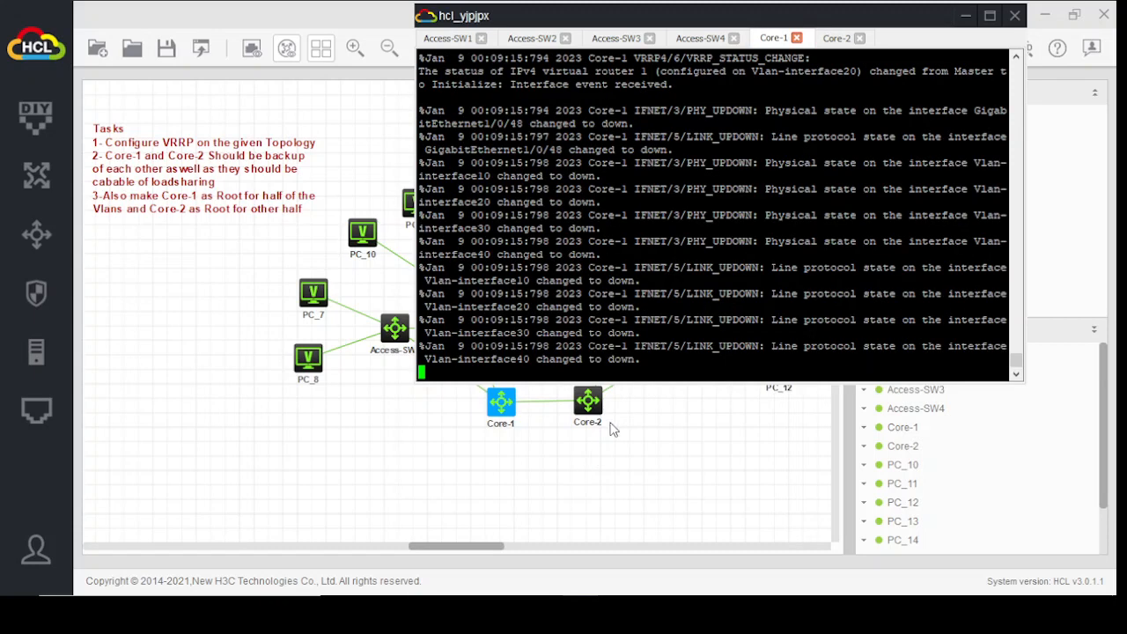
key("Return")
key("Return")
key("Return")
key("Return")
key("Return")
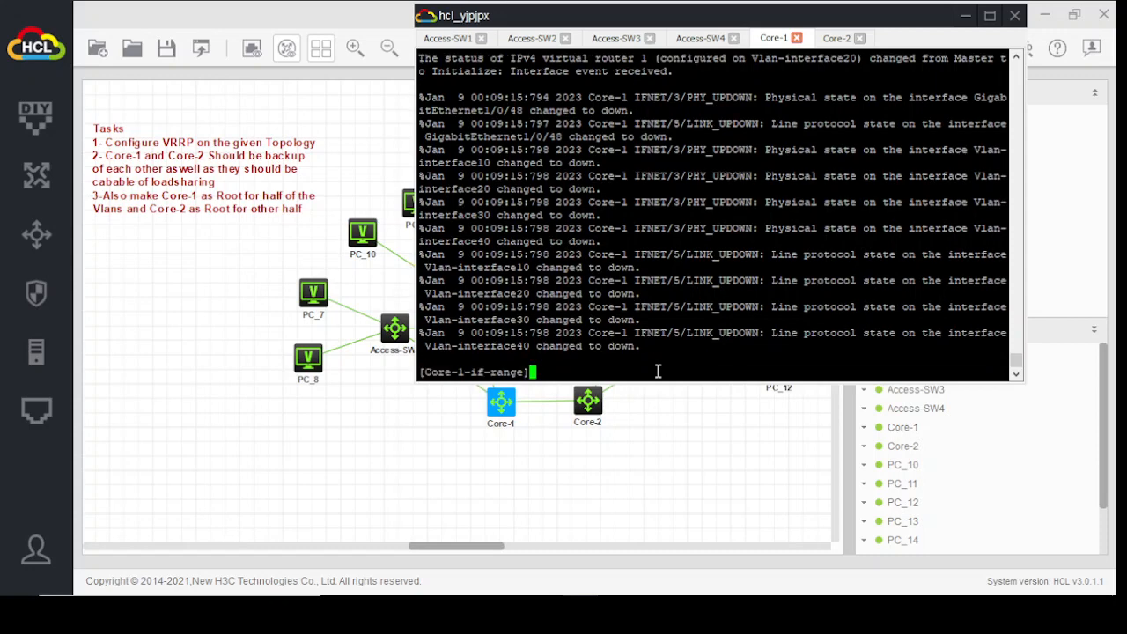
type("shutdown")
key("BackSpace")
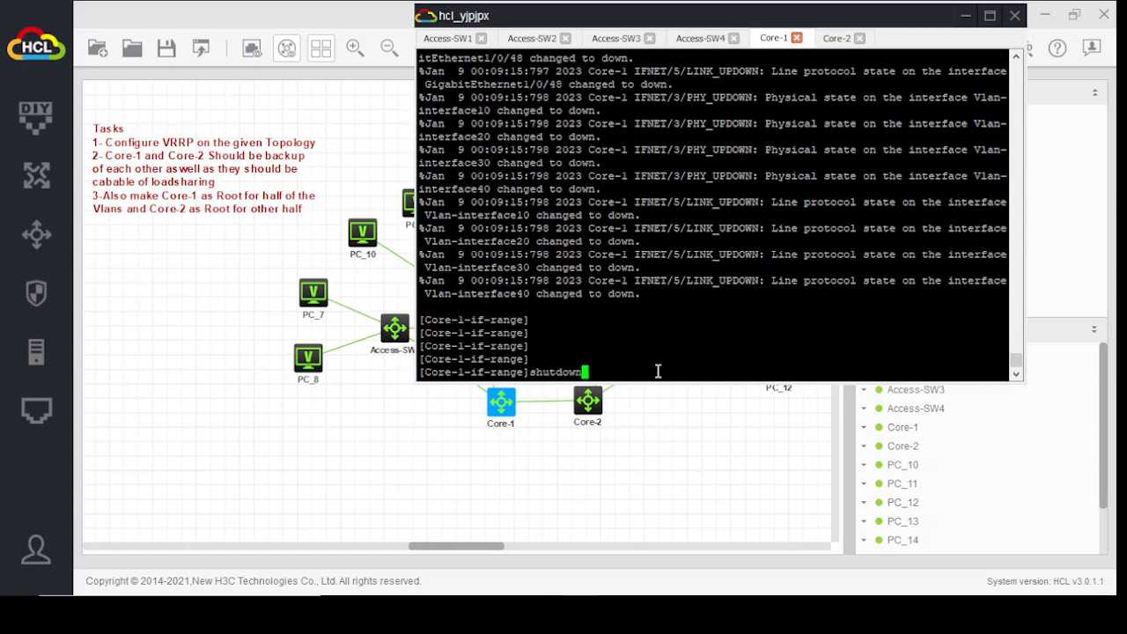
key("Left")
key("Left")
key("Left")
key("Left")
key("Left")
key("Left")
key("Left")
key("Left")
type("undo")
key("Return")
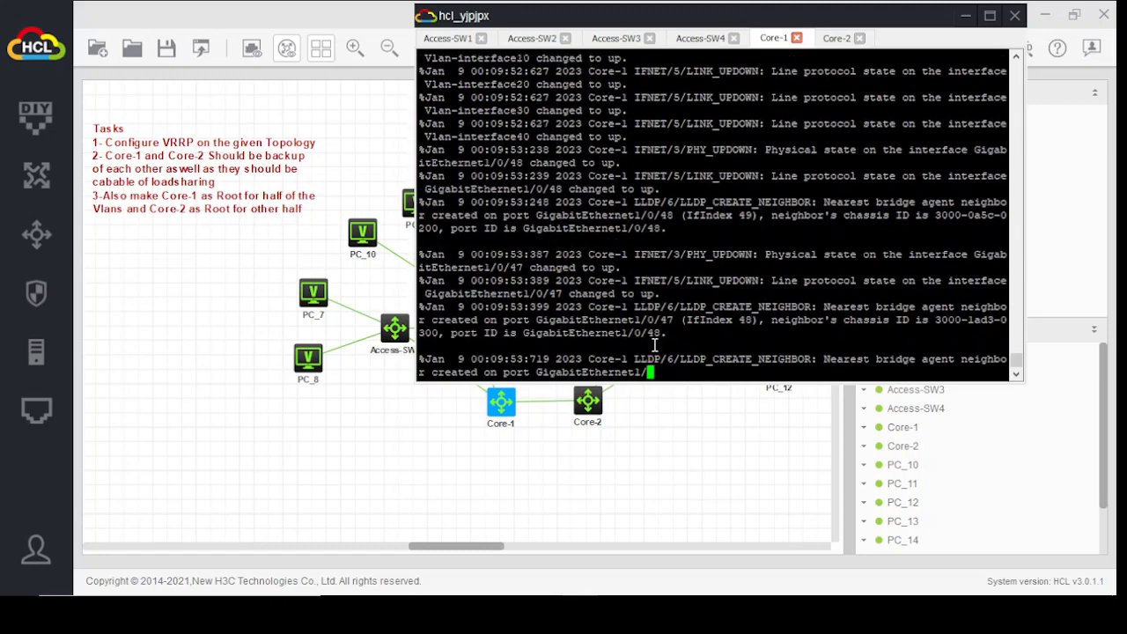
Switch to the Core-2 session and run display vrrp to check its virtual router roles with Core-1's ports re-enabled.
left_click(832, 40)
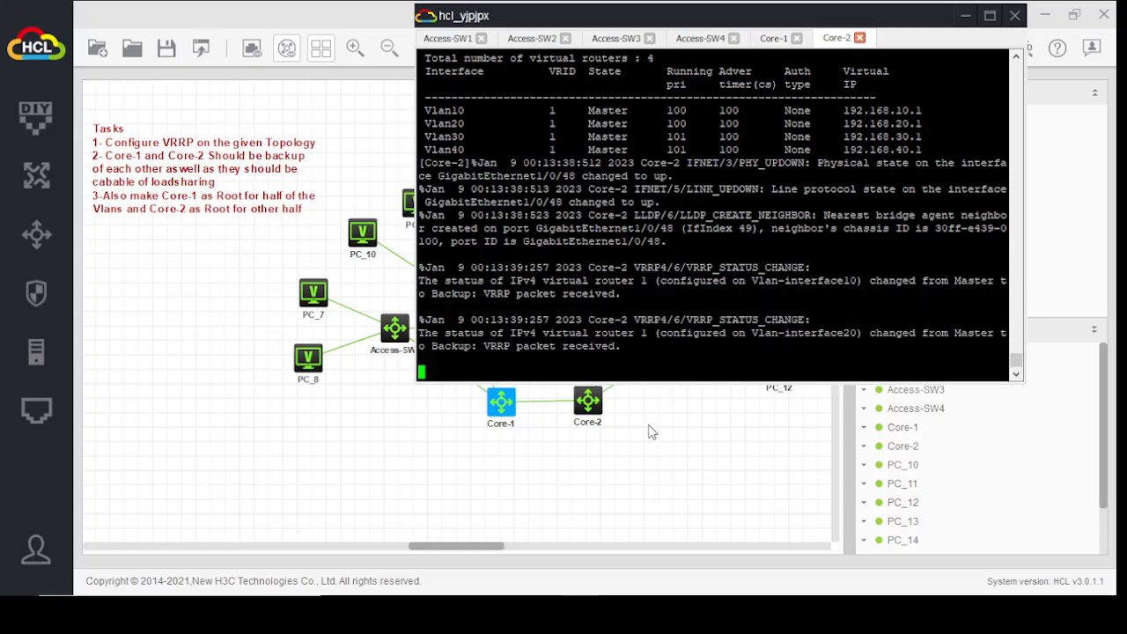
key("Return")
key("Return")
key("Return")
type("display vrrp")
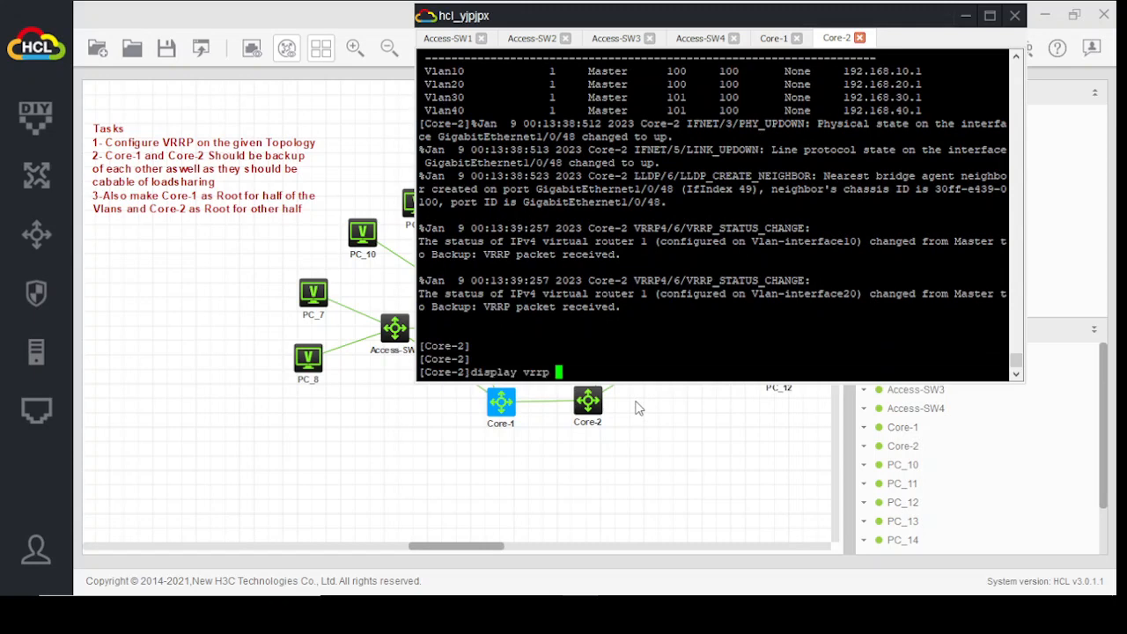
key("Return")
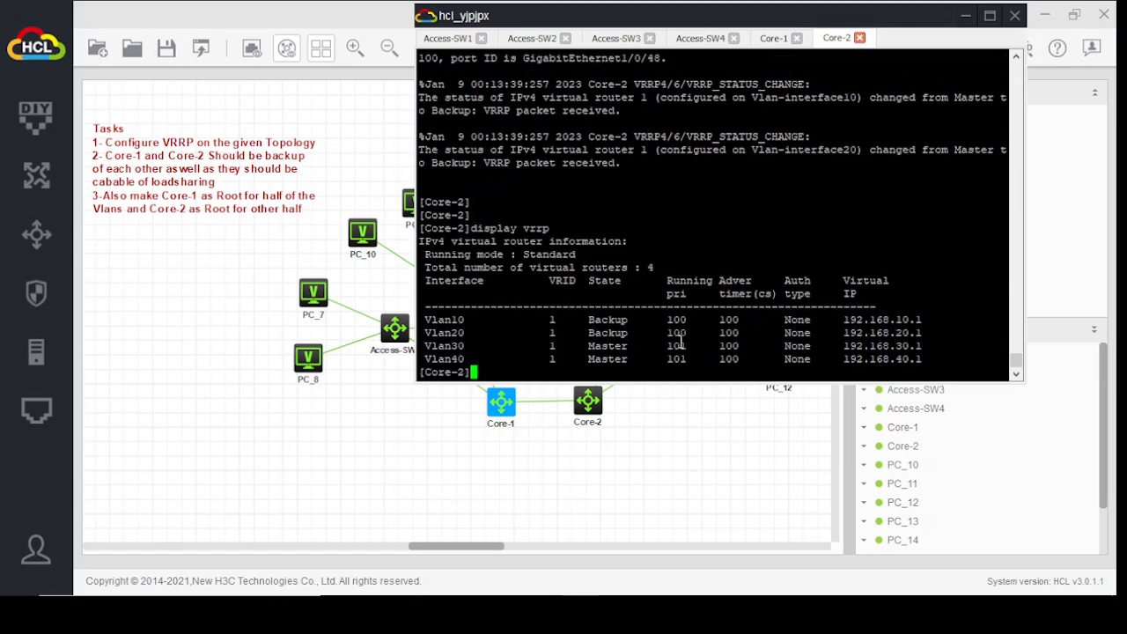
Return to the Core-1 session and quit the interface range view to get back to system view.
left_click(770, 39)
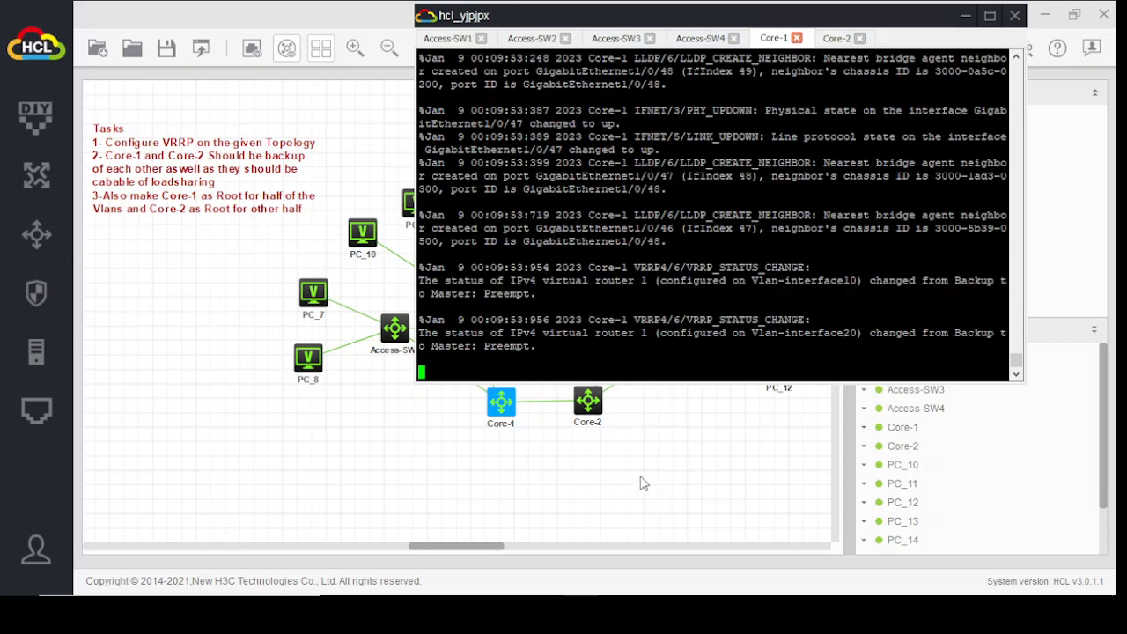
key("Return")
key("Return")
key("Return")
key("Return")
key("Return")
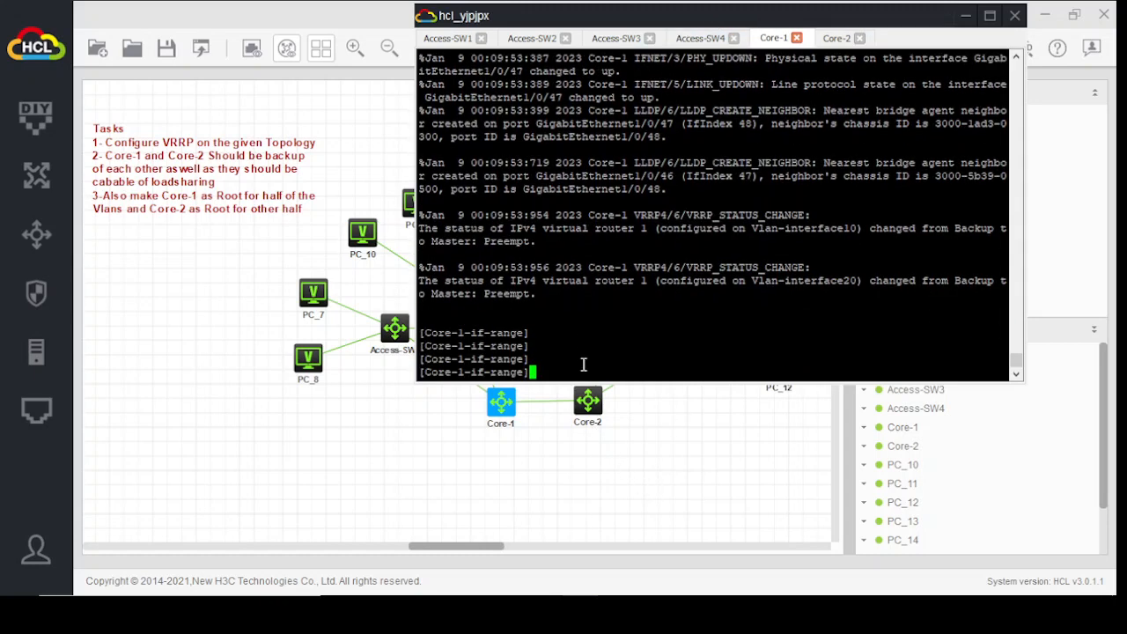
type("quit")
key("Return")
key("Return")
key("Return")
Run display vrrp on Core-1 to check its virtual router states for the four VLANs.
type("dis")
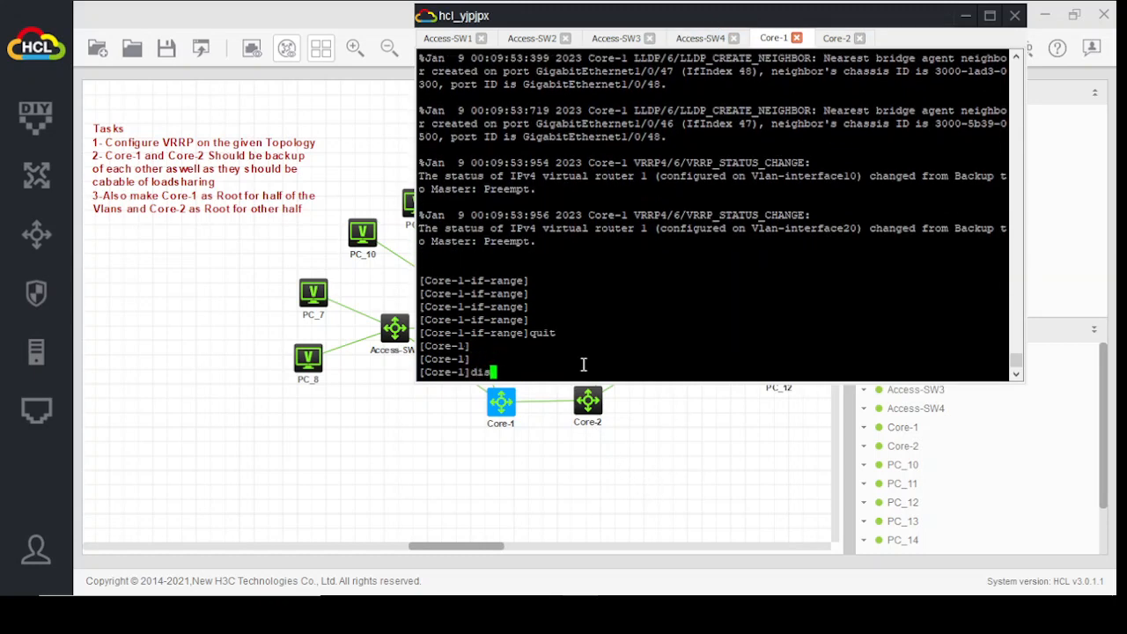
key("Tab")
type("vrr")
key("Tab")
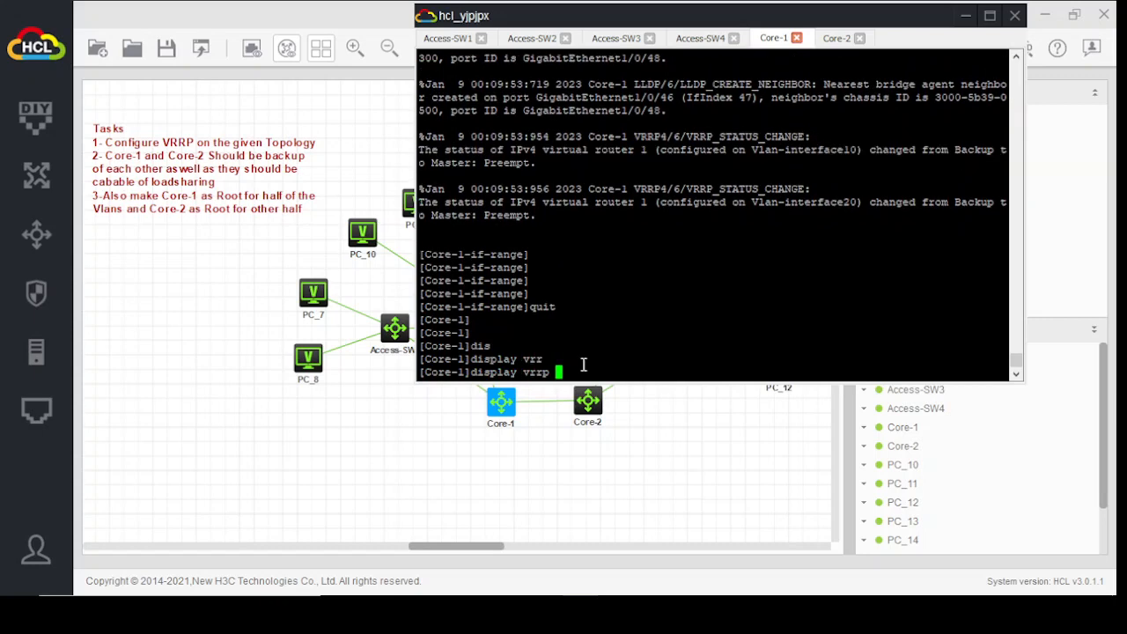
key("Return")
key("Return")
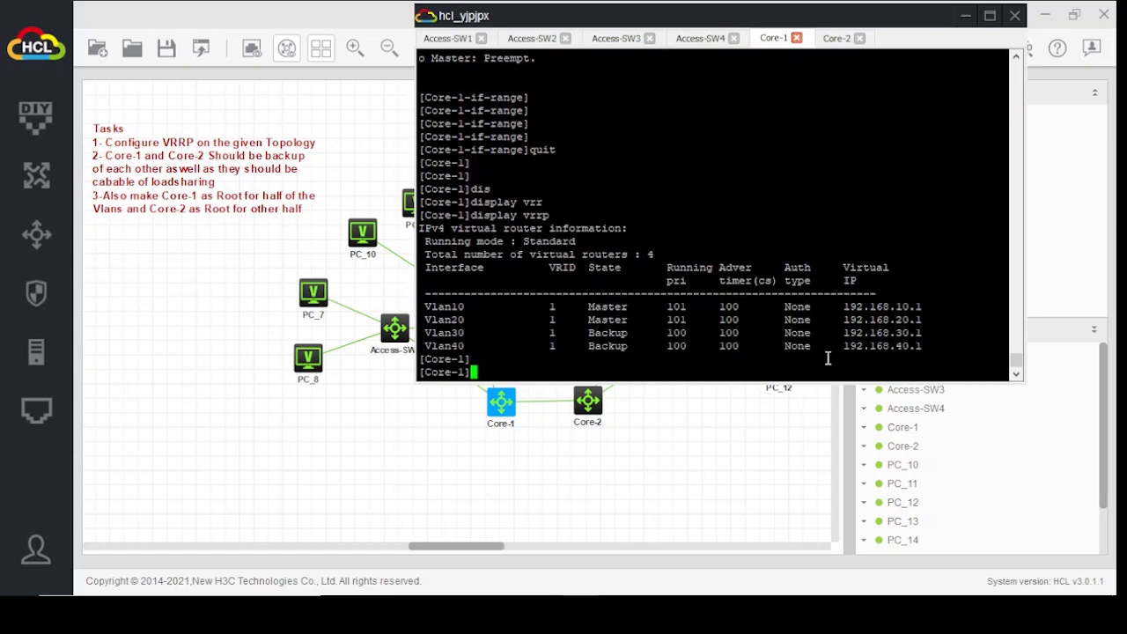
Move the terminal window down over the topology so the task list is uncovered alongside Core-1's VRRP output.
left_click_drag(810, 23, 656, 158)
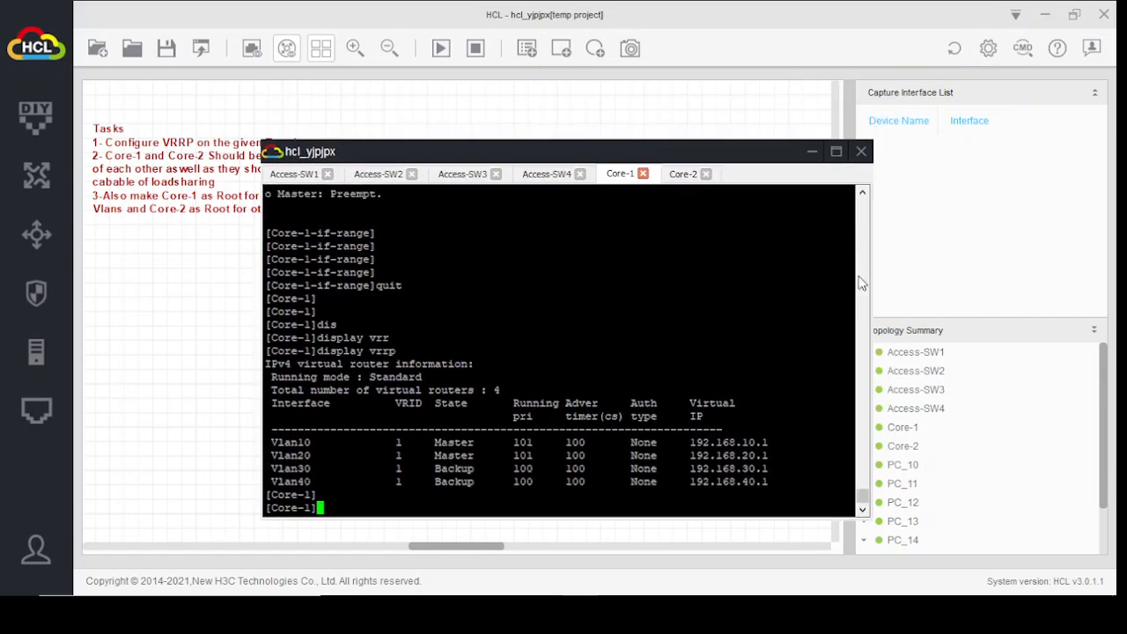
left_click_drag(558, 150, 511, 150)
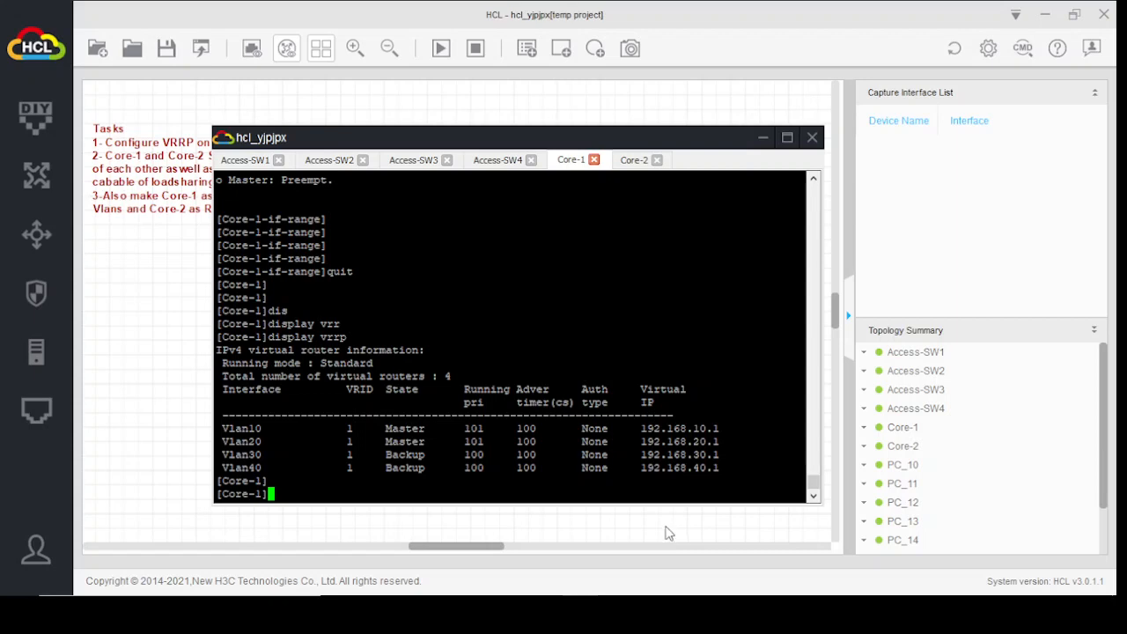
left_click_drag(496, 139, 505, 232)
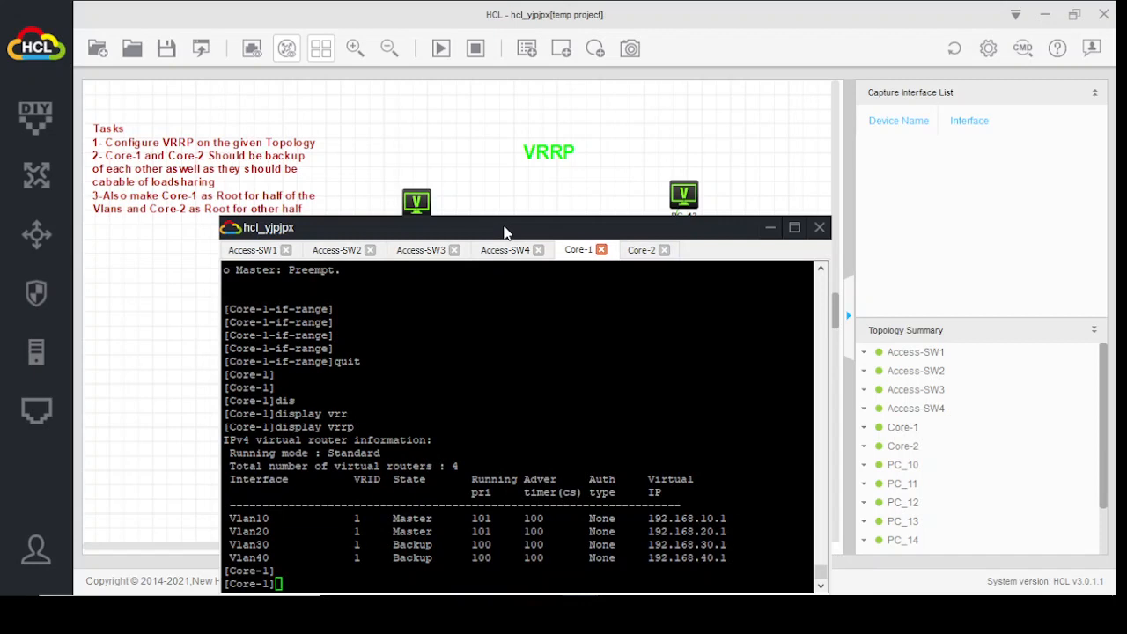